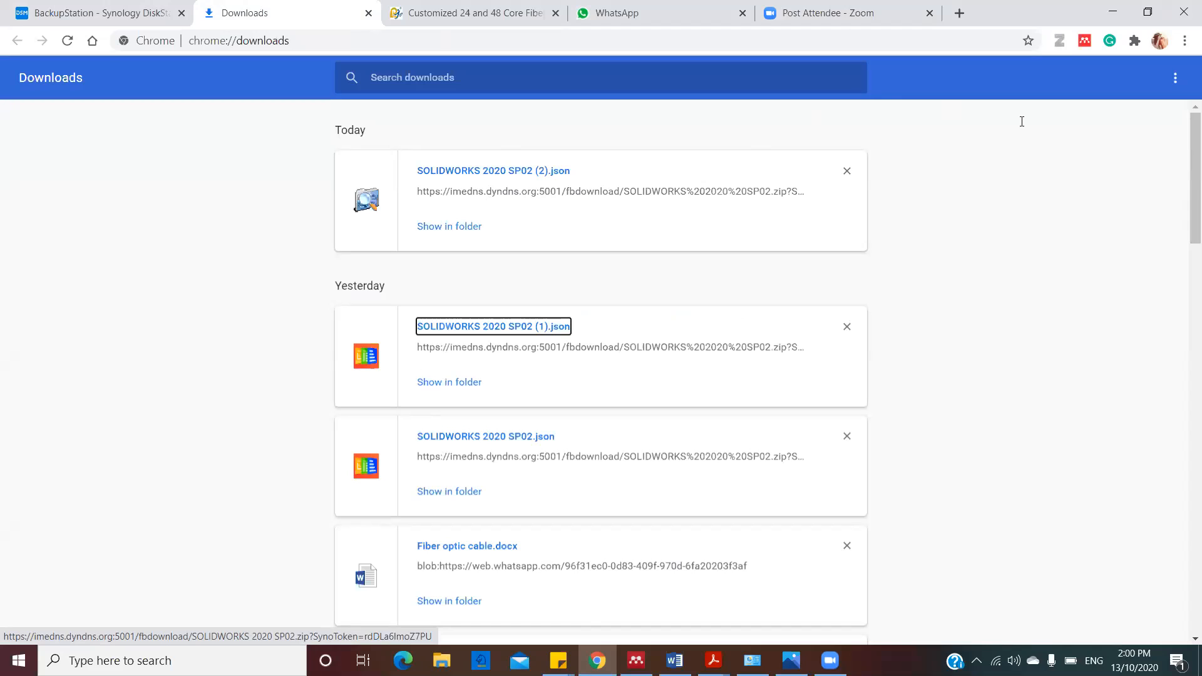
left_click(133, 11)
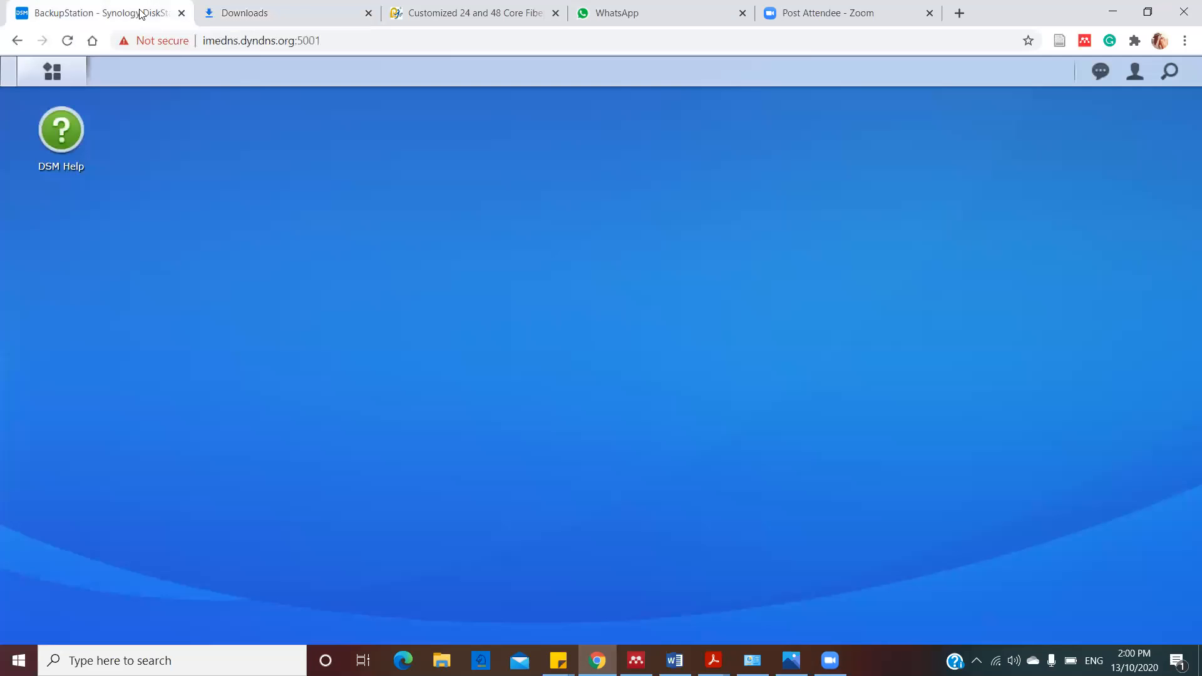
left_click(238, 8)
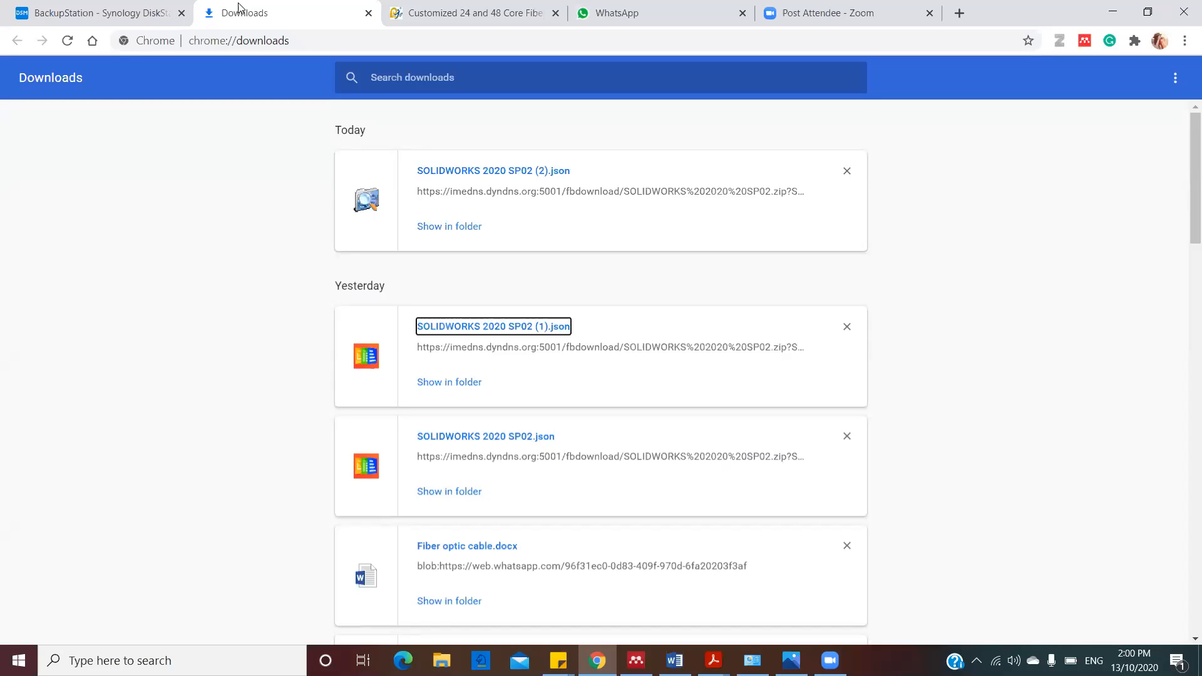
left_click(442, 660)
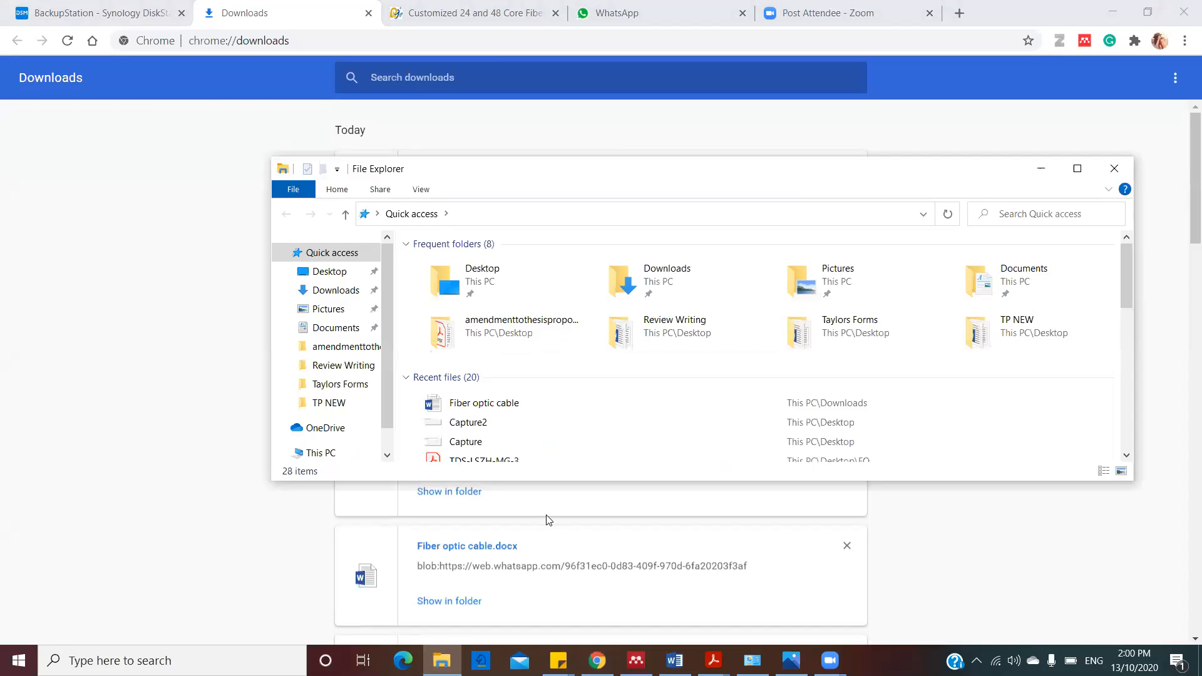
left_click(1115, 169)
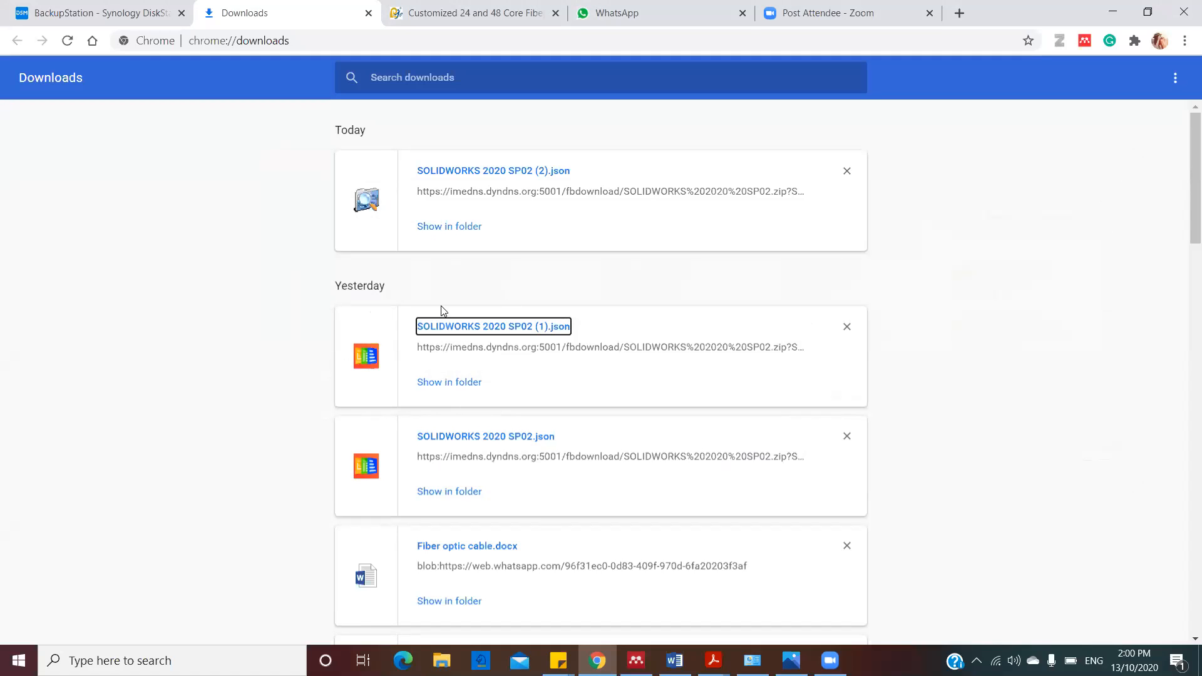
Locate the downloaded SOLIDWORKS 2020 SP02 (2).json file in its folder and inspect its general and security properties
left_click(473, 228)
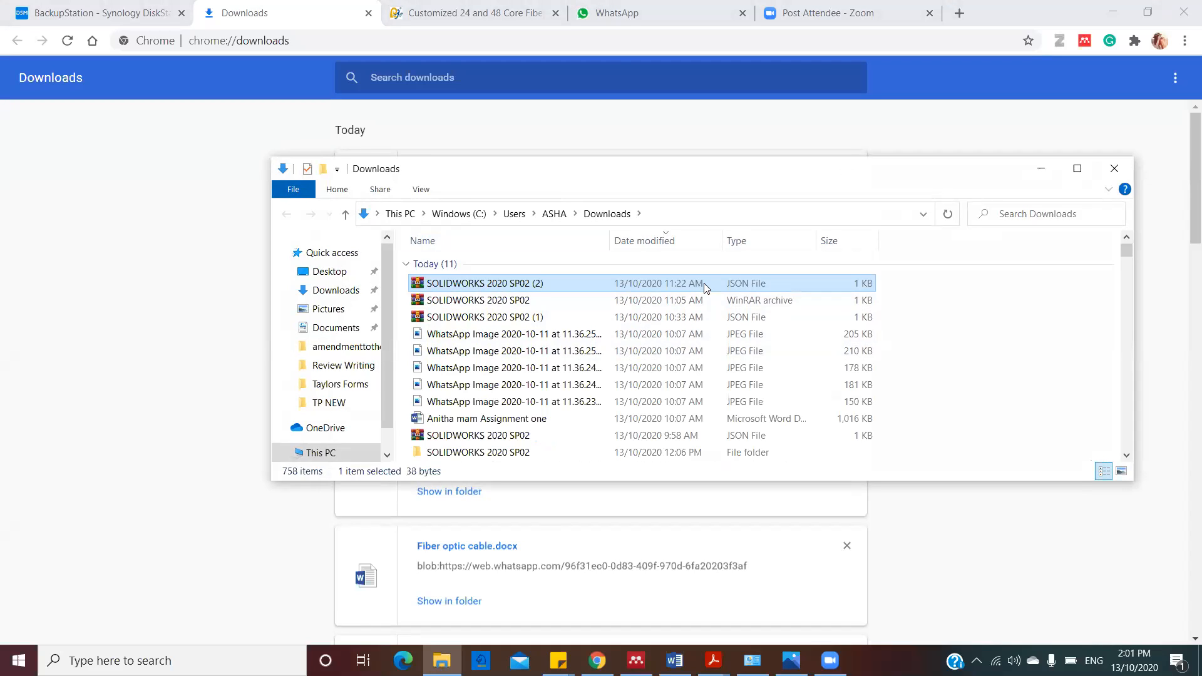
right_click(524, 288)
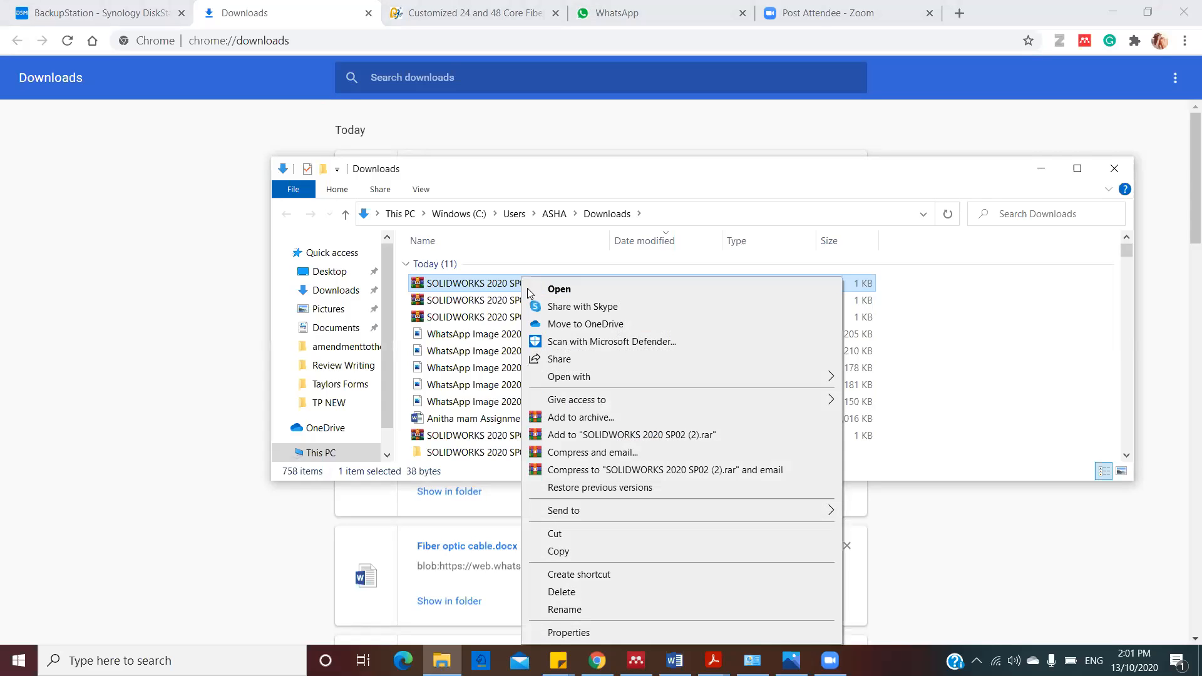
left_click(599, 632)
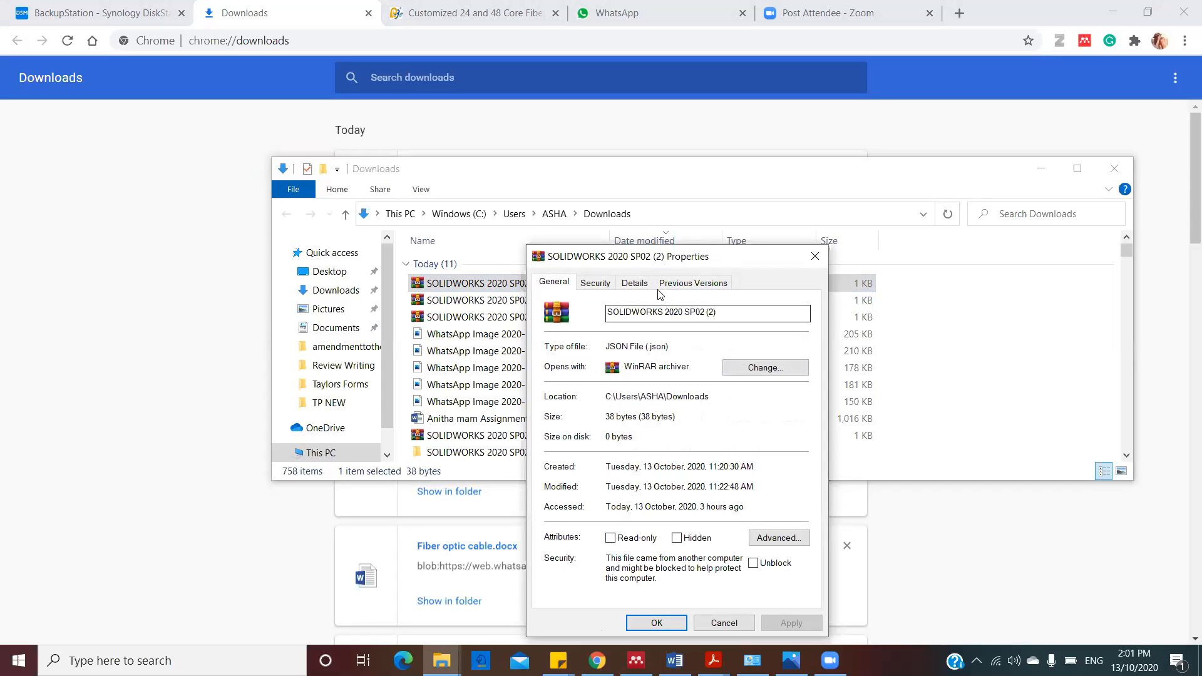
left_click(598, 284)
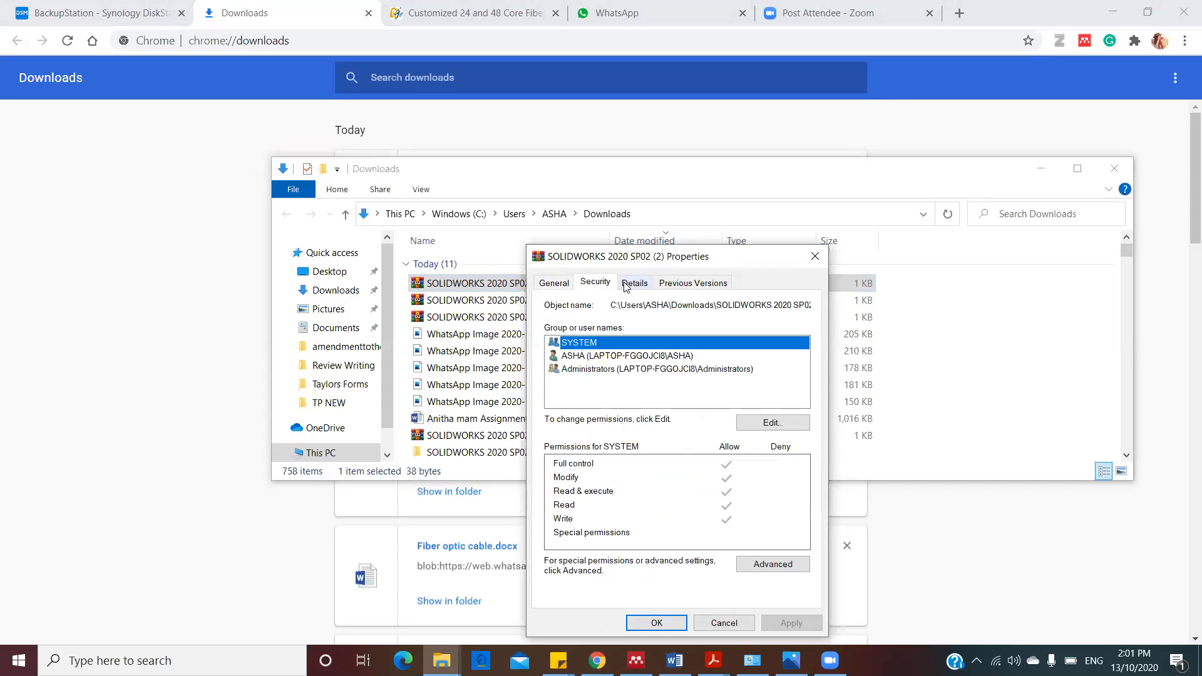
left_click(554, 285)
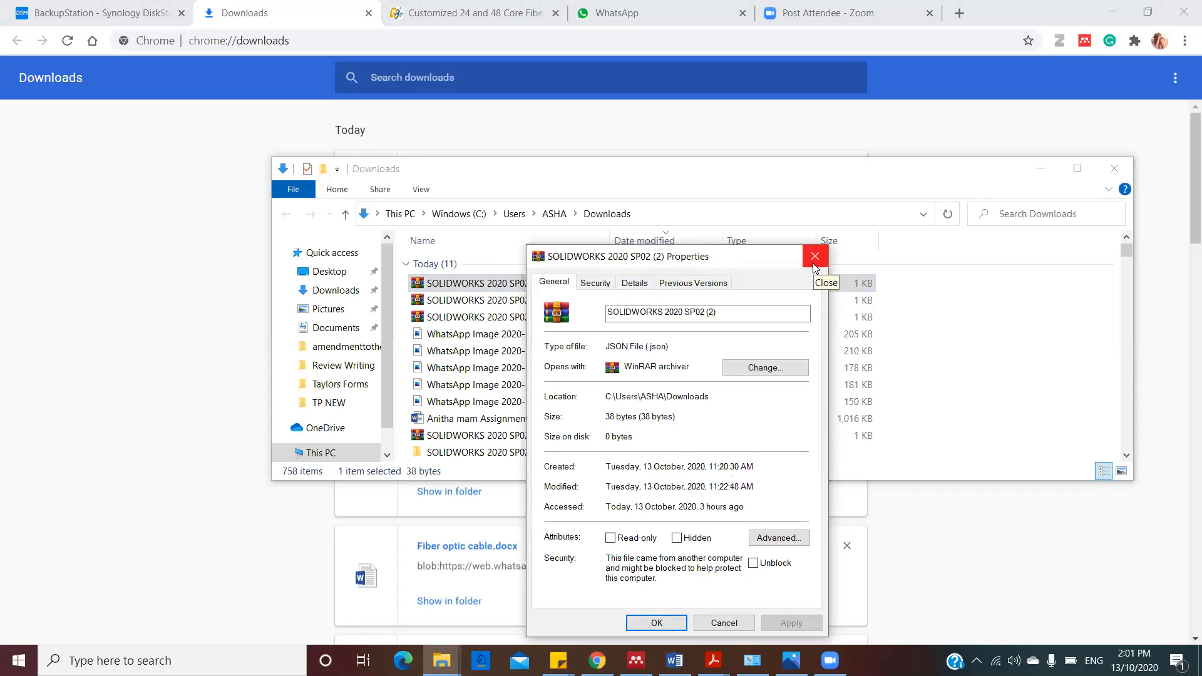
left_click(815, 257)
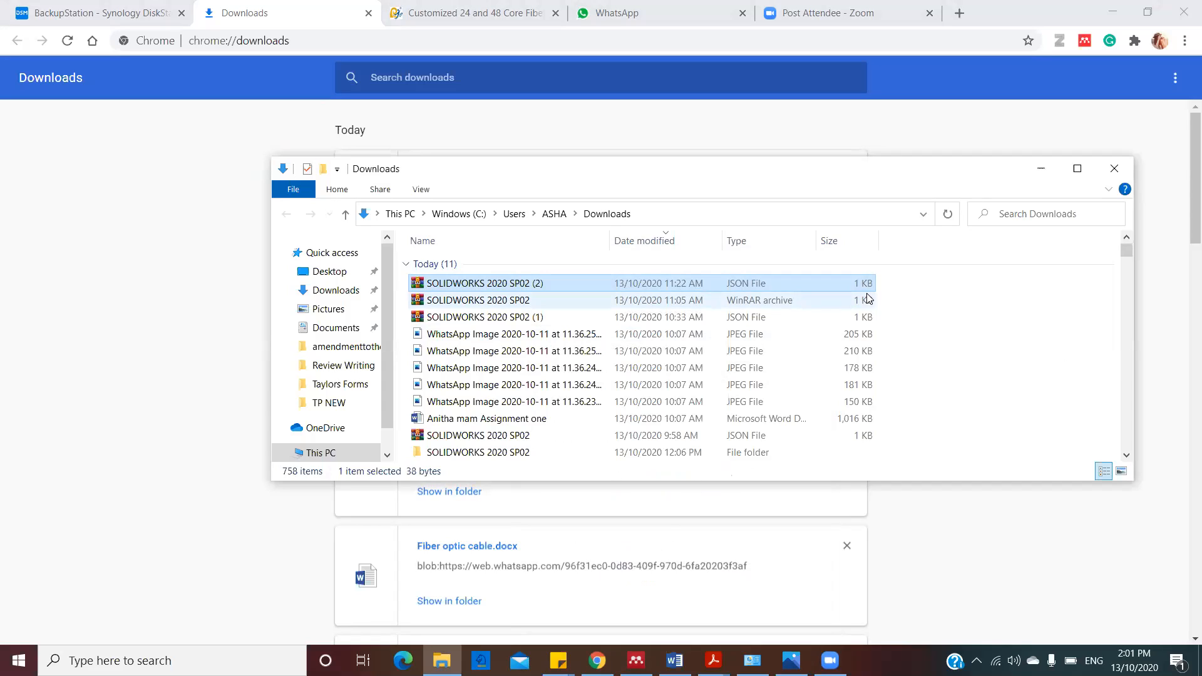
Open the SOLIDWORKS 2020 SP02 folder in Downloads and check the properties of its subfolder of the same name
double_click(506, 453)
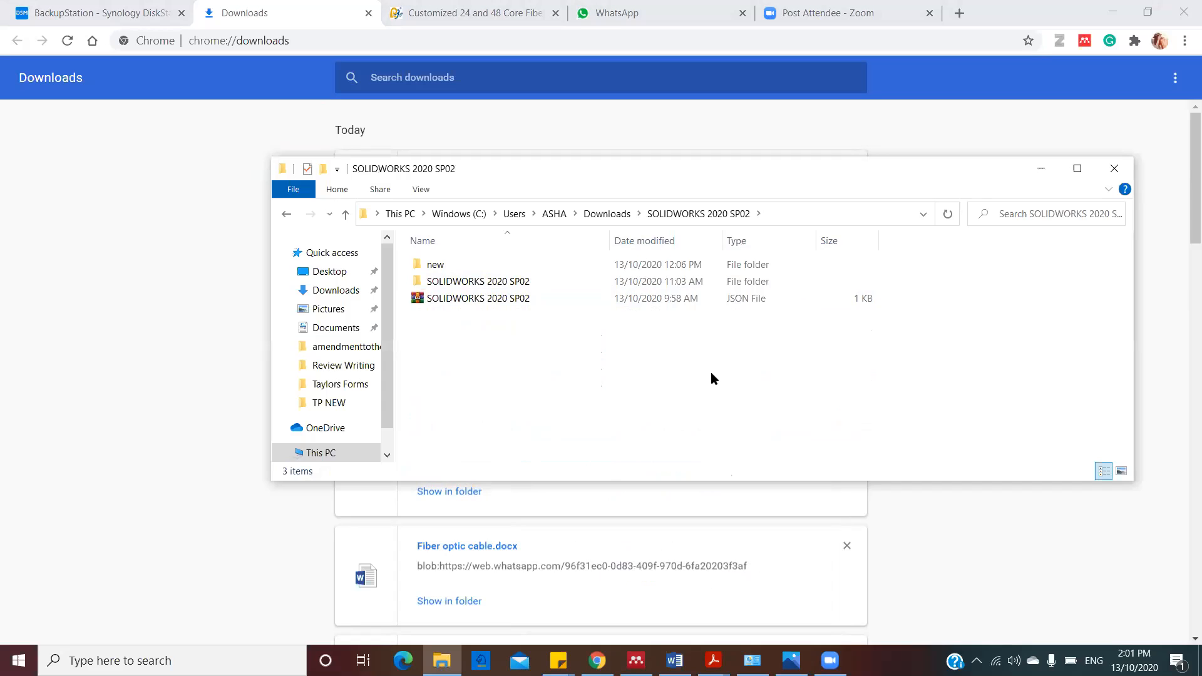
left_click(494, 281)
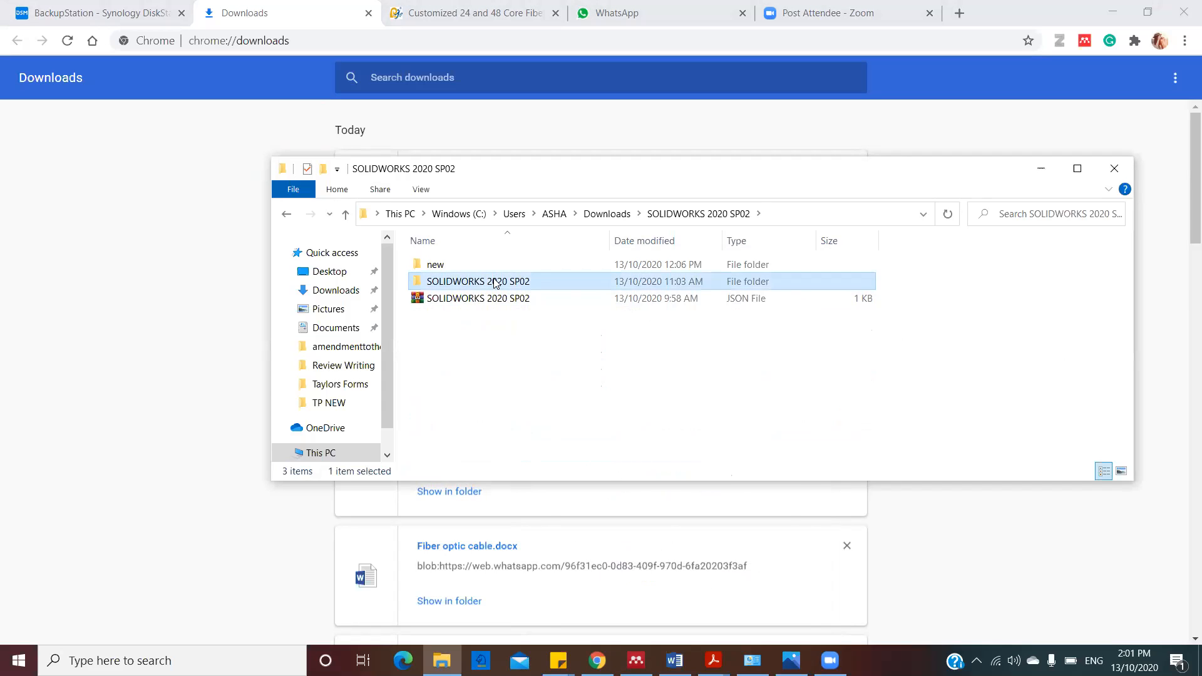
right_click(494, 282)
left_click(562, 631)
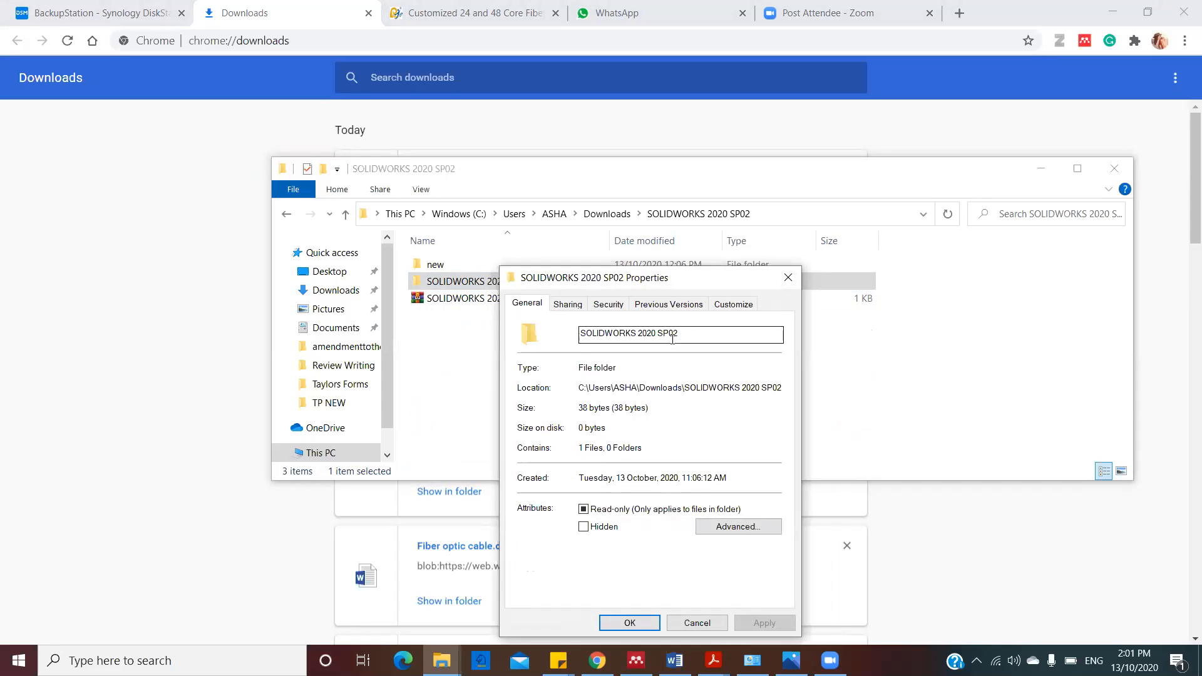
left_click(787, 277)
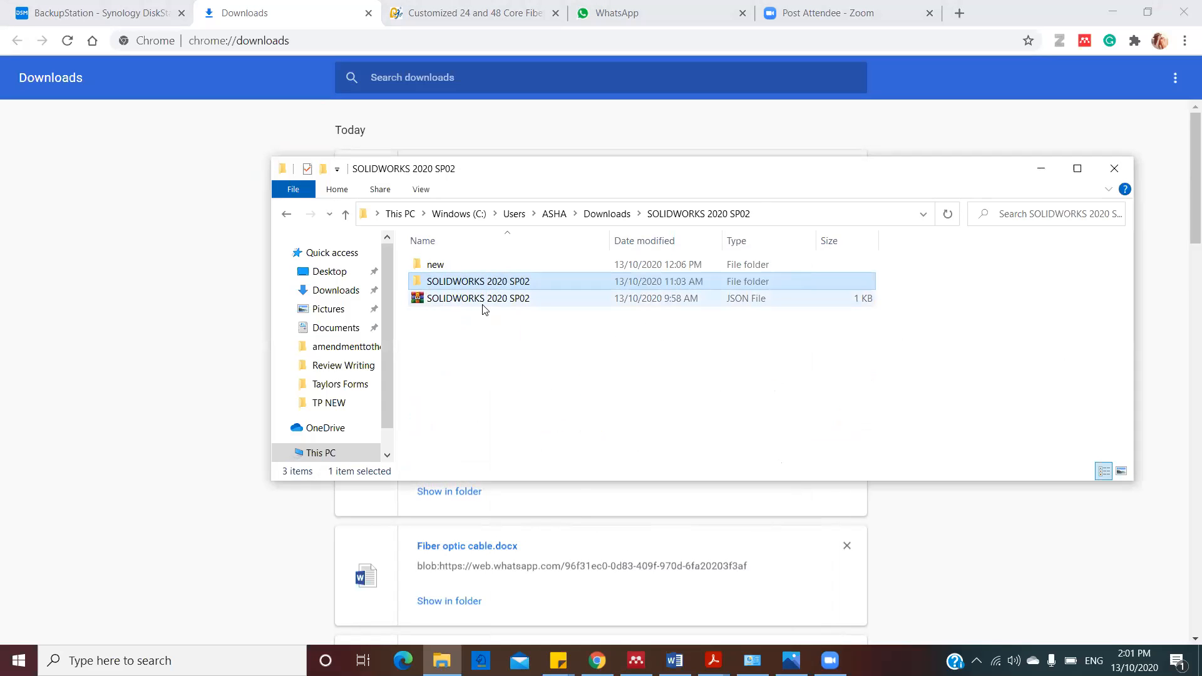
Check the properties of the SOLIDWORKS 2020 SP02 JSON file, then return to Downloads and close the folder window
right_click(484, 306)
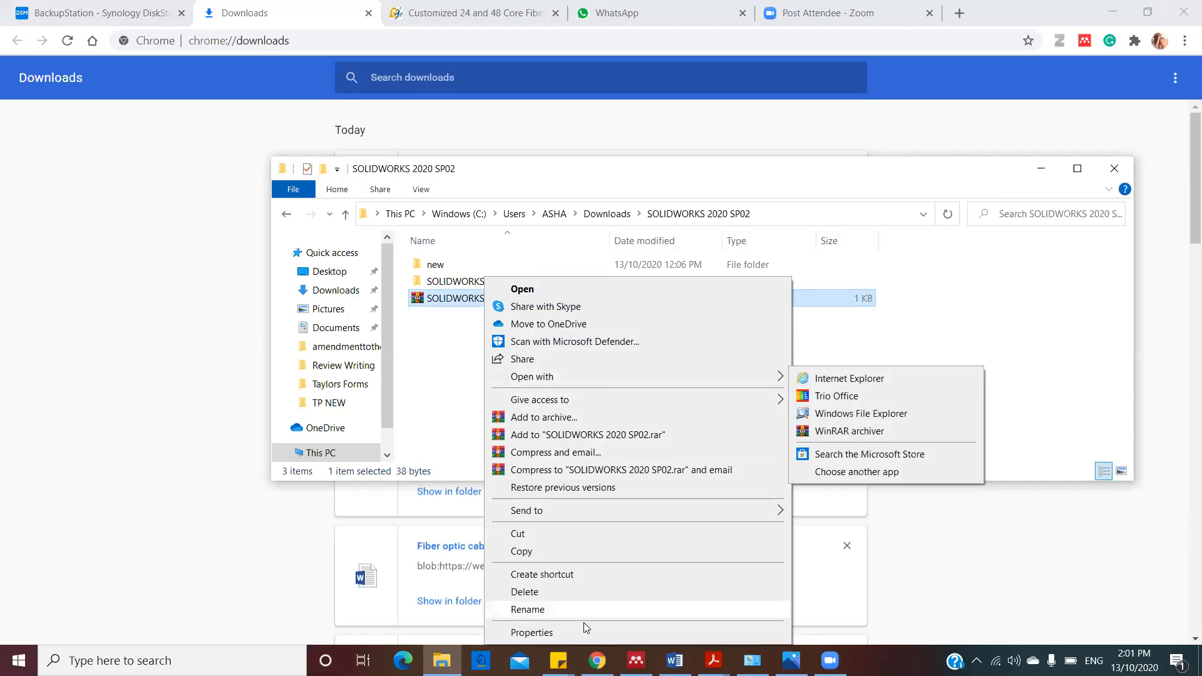
left_click(565, 632)
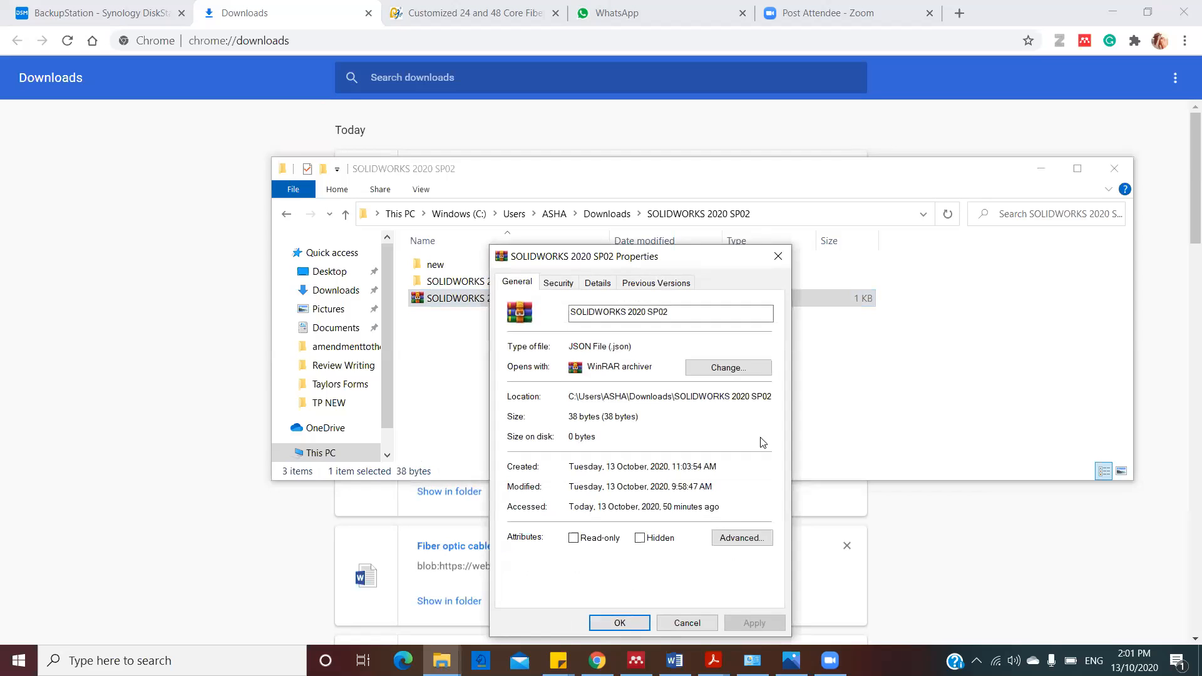
left_click(777, 256)
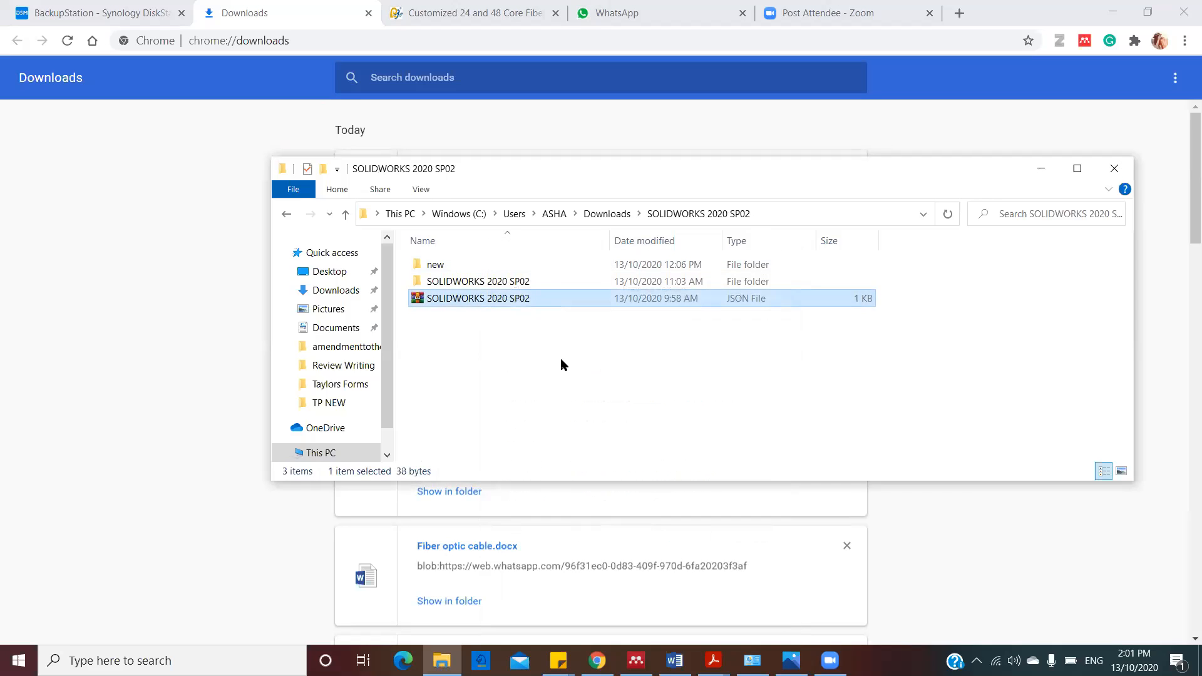
left_click(606, 213)
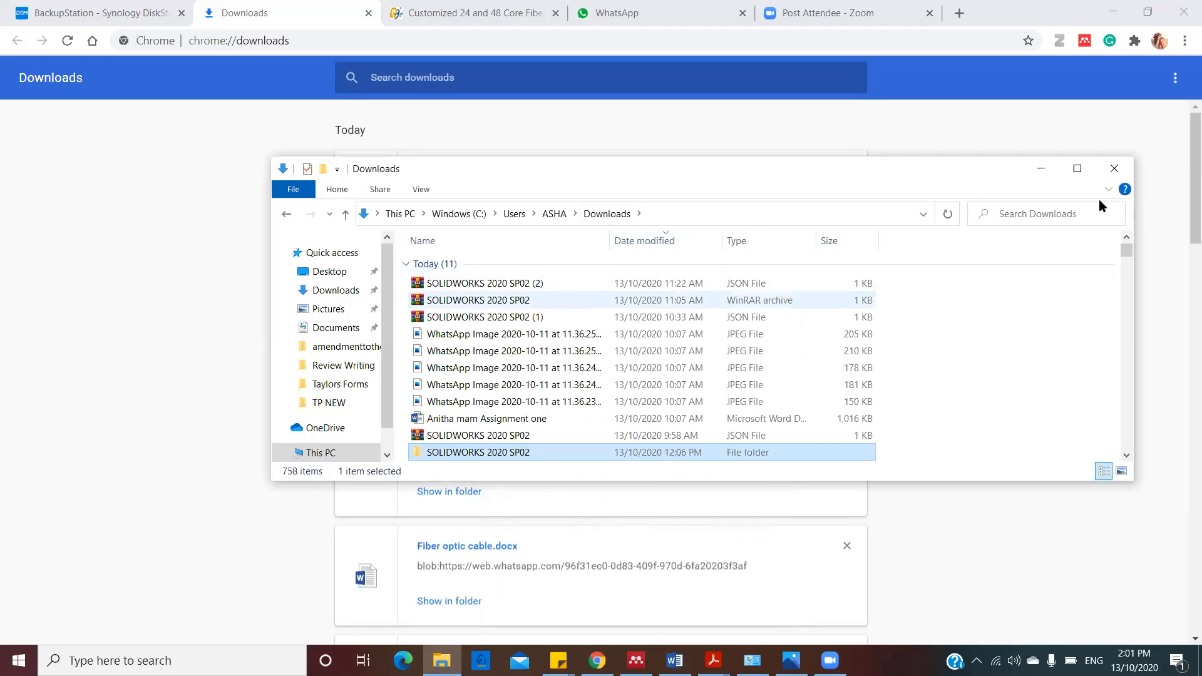
left_click(1108, 174)
Switch to the BackupStation DiskStation page and open File Station
left_click(100, 11)
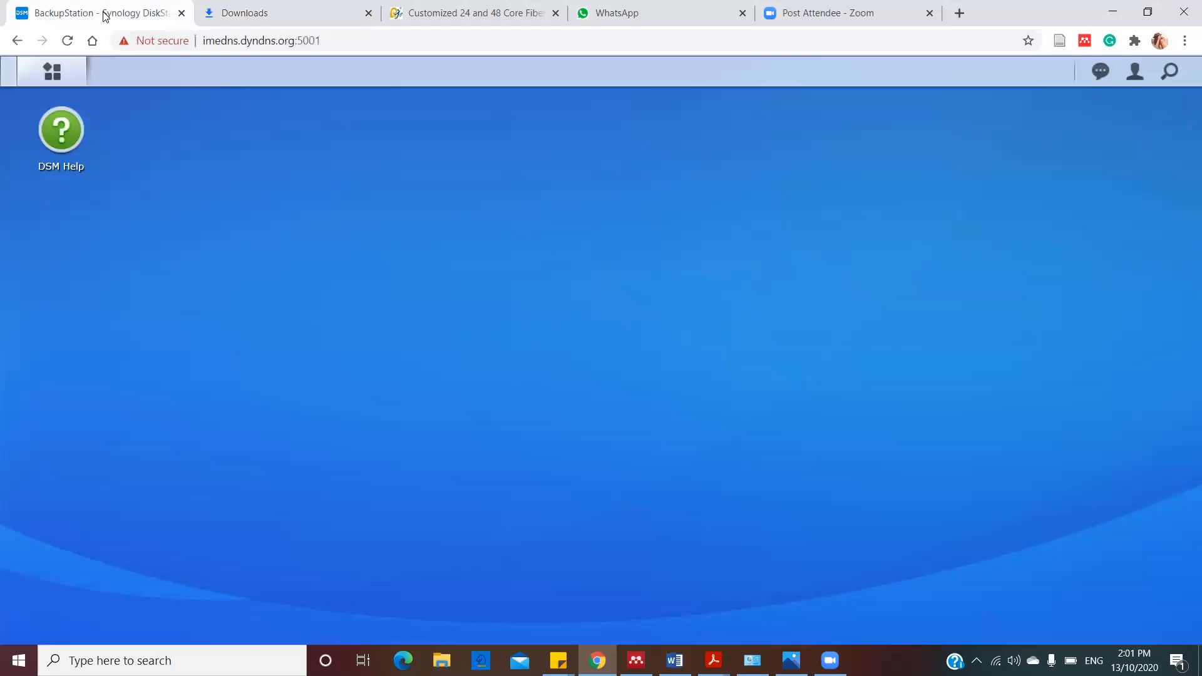
left_click(52, 73)
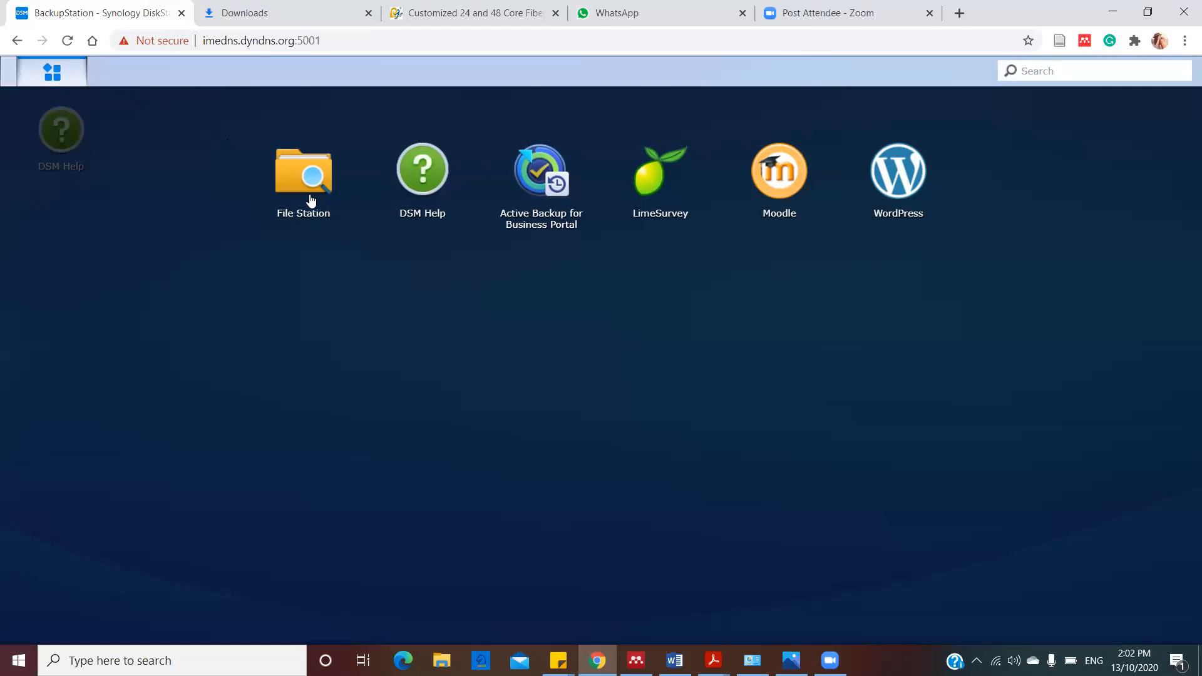
left_click(311, 200)
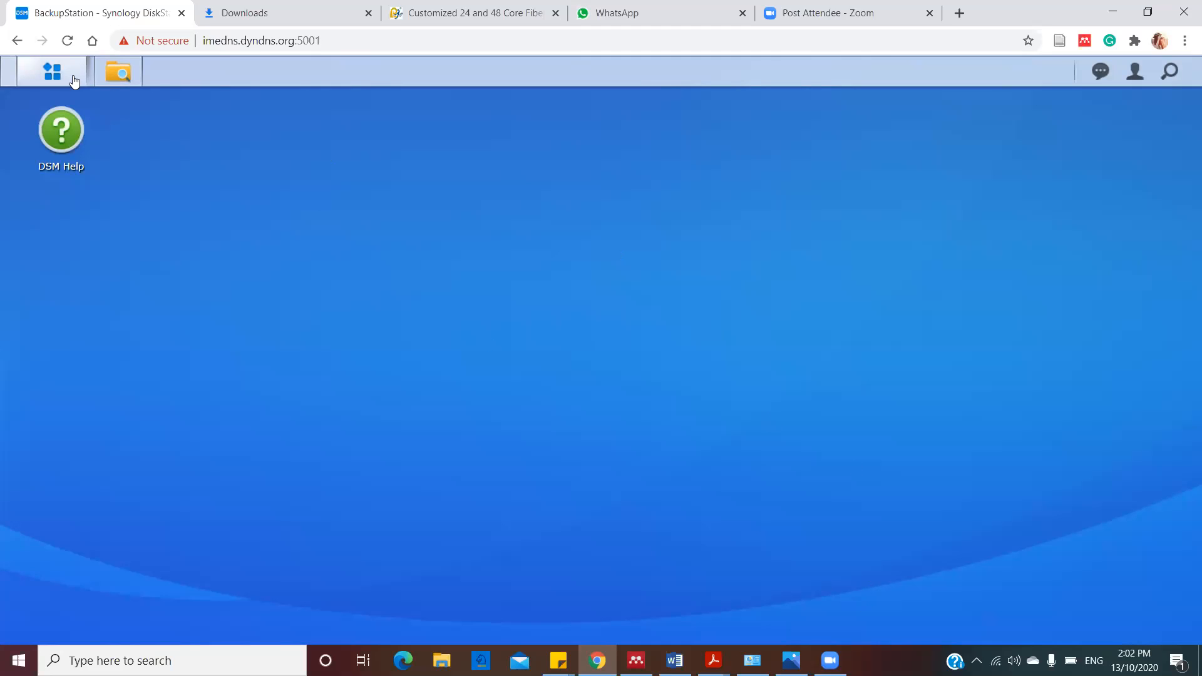
left_click(50, 76)
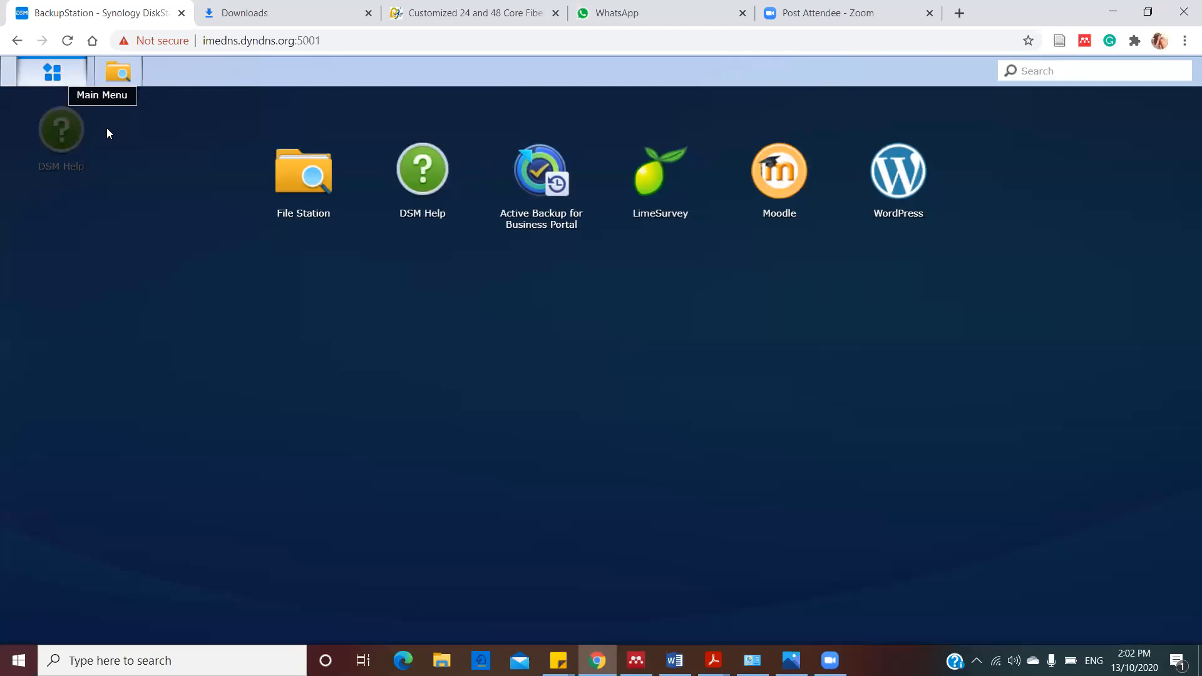
left_click(303, 199)
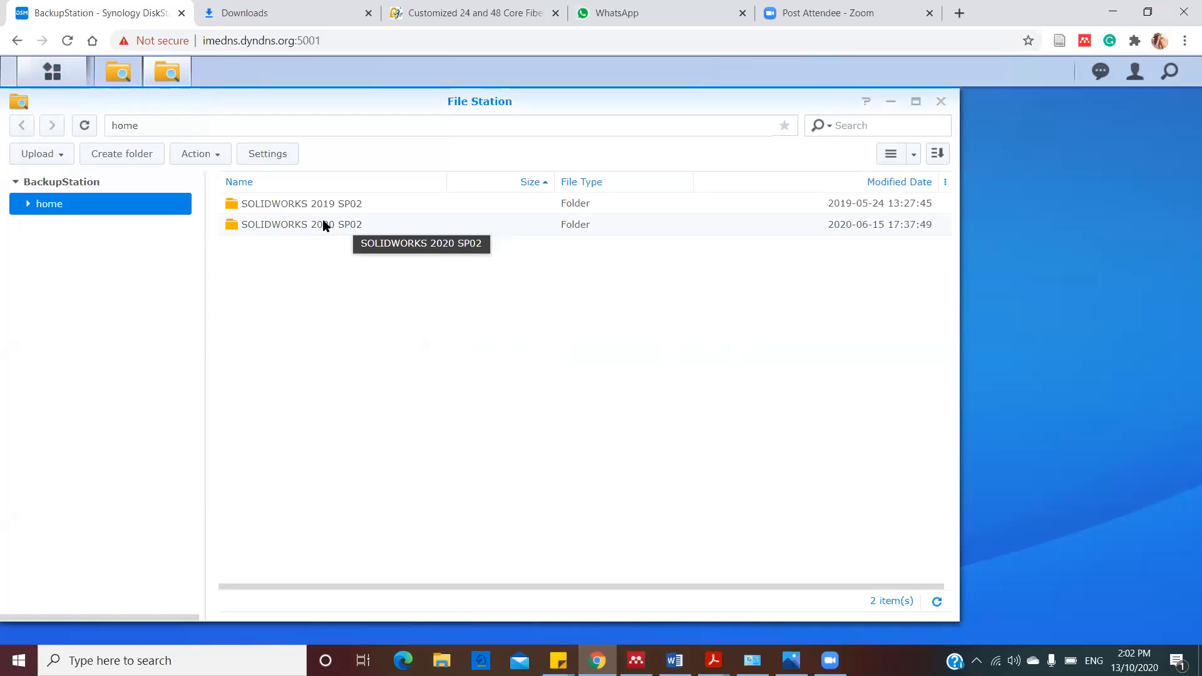
Download the SOLIDWORKS 2020 SP02 folder from home to the Desktop as a WinRAR ZIP archive named SOLIDWORKS 2020 SP02
right_click(360, 230)
mouse_move(497, 290)
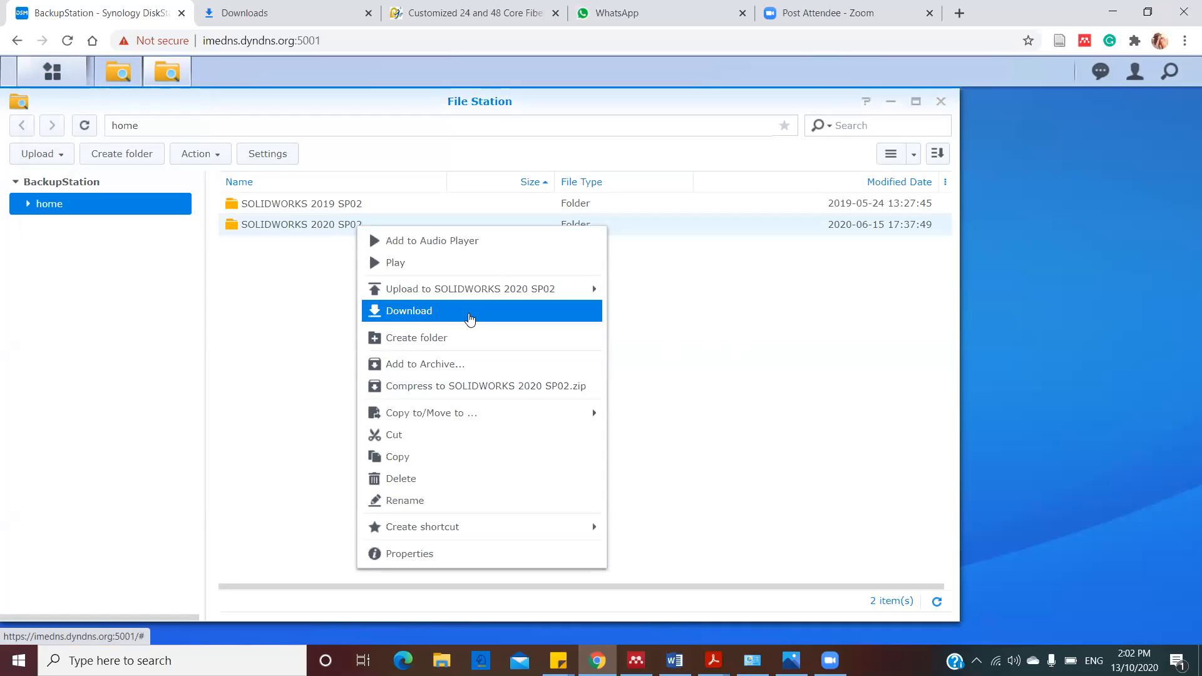
left_click(428, 311)
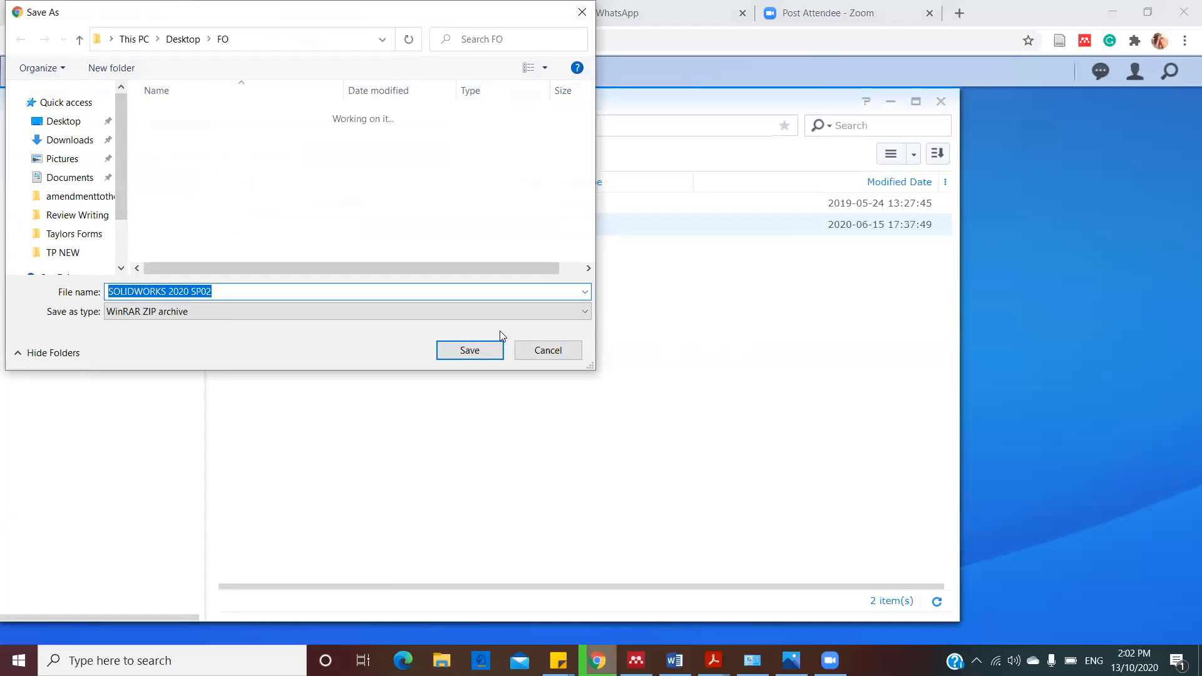
left_click_drag(344, 19, 389, 111)
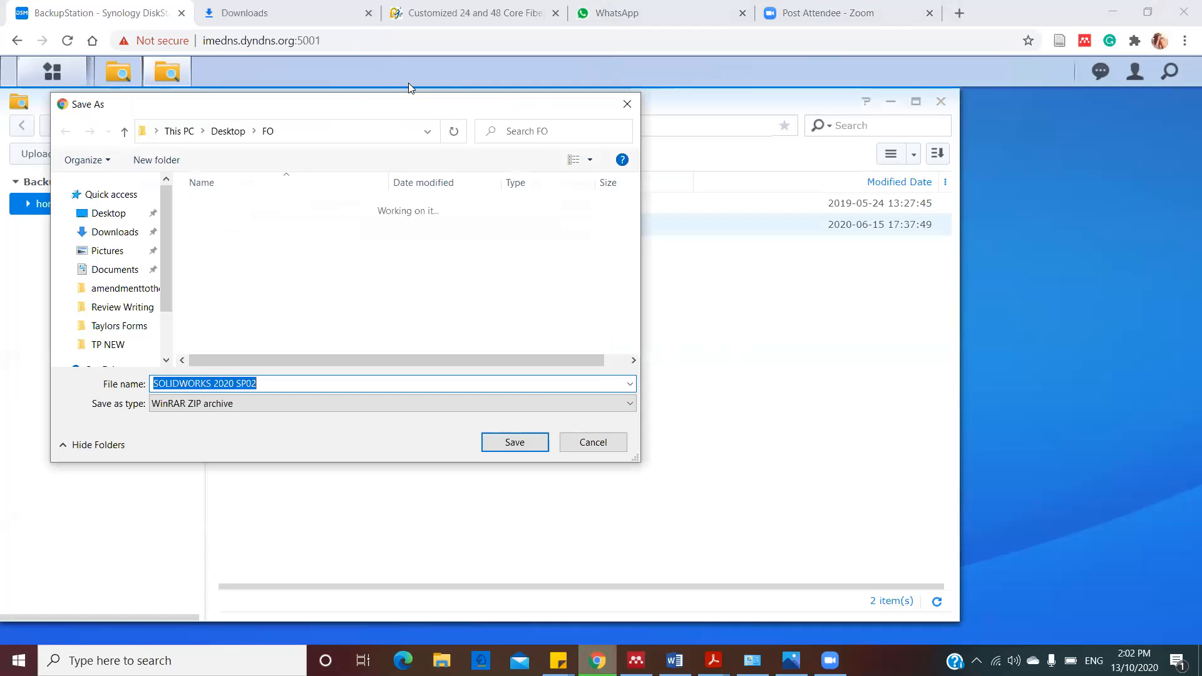
left_click(124, 215)
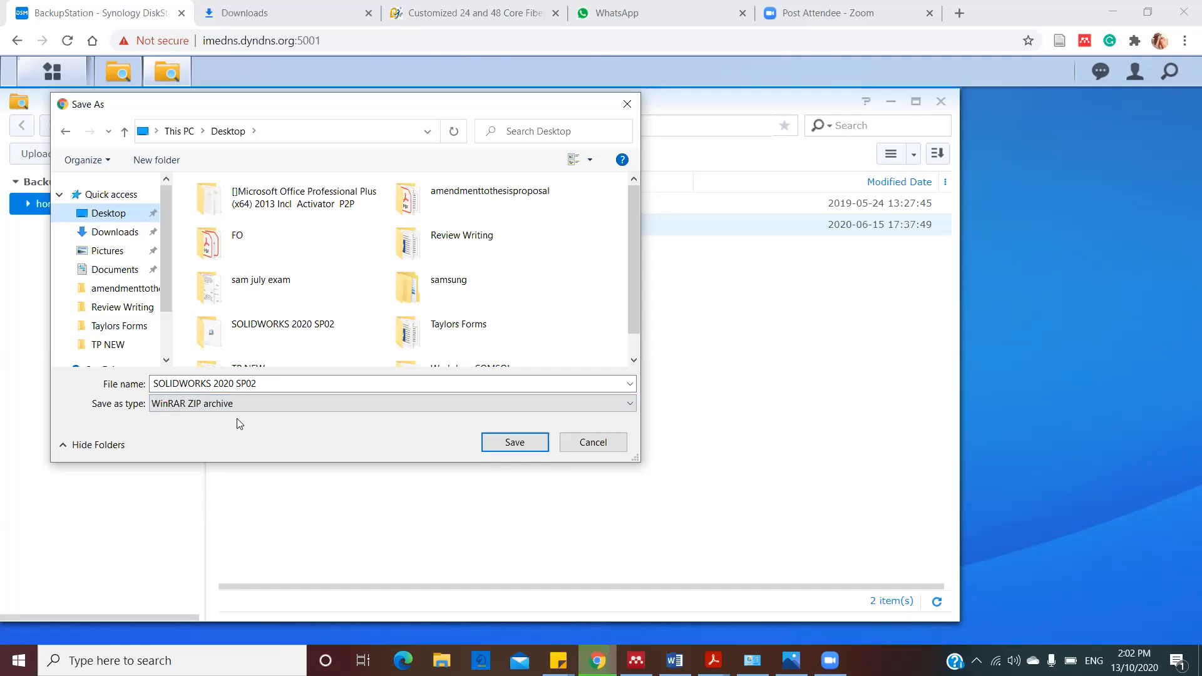
left_click(610, 404)
left_click(617, 407)
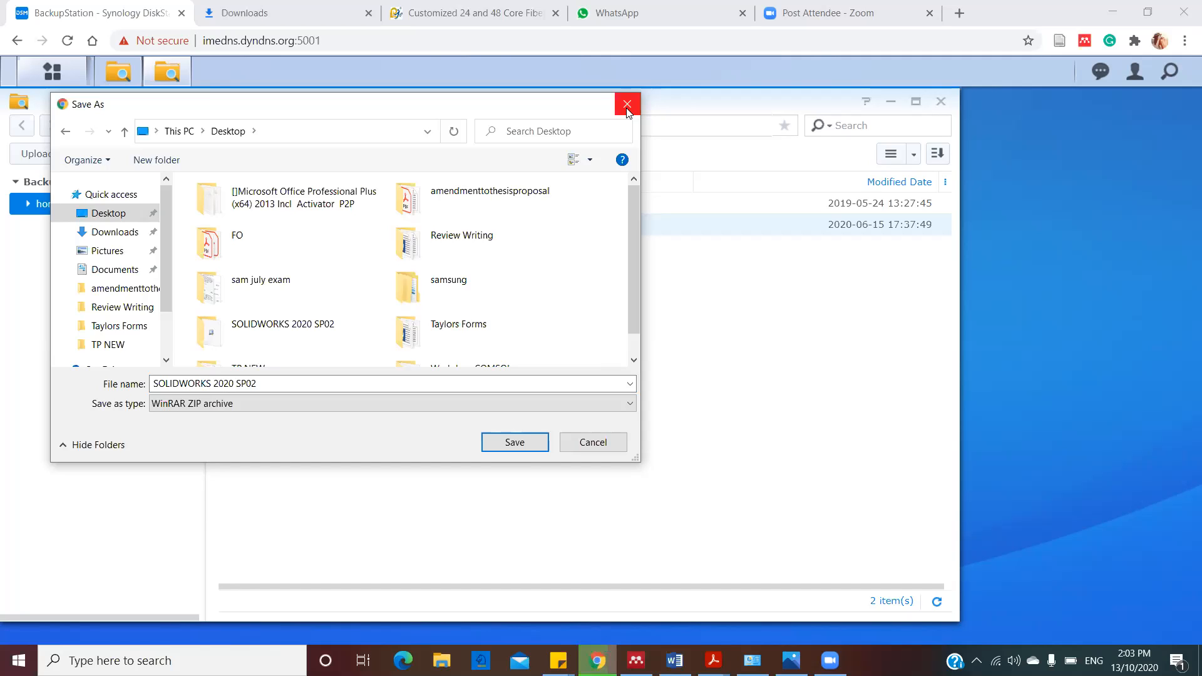
left_click(513, 442)
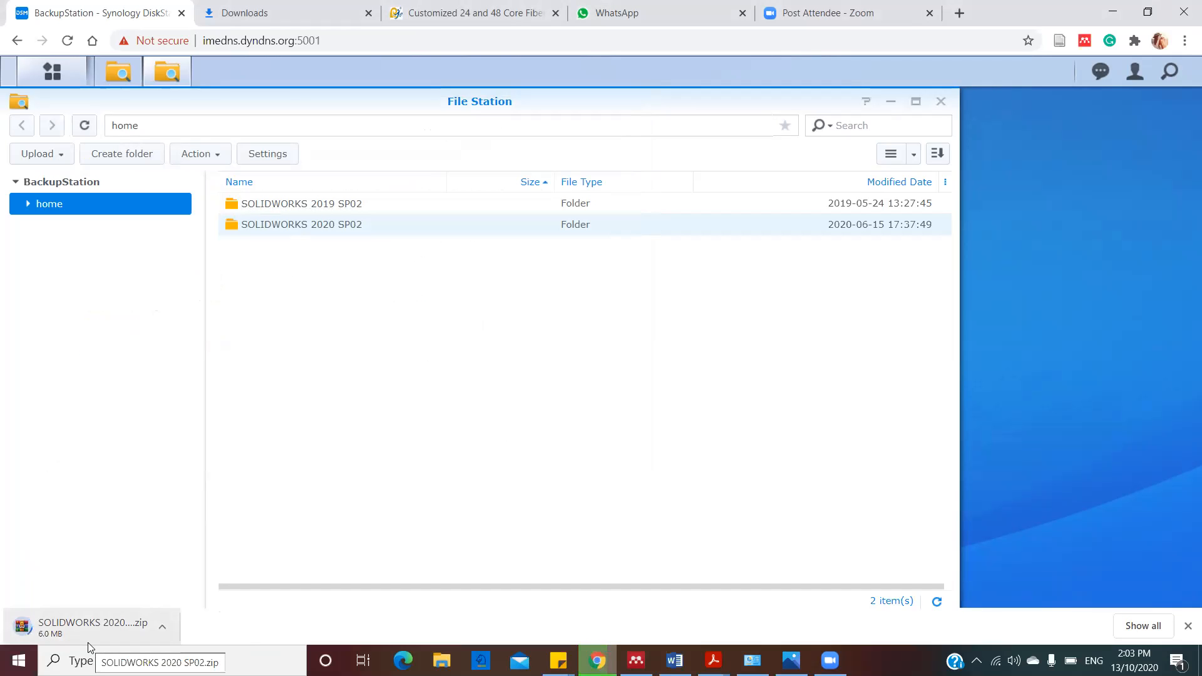
mouse_move(558, 658)
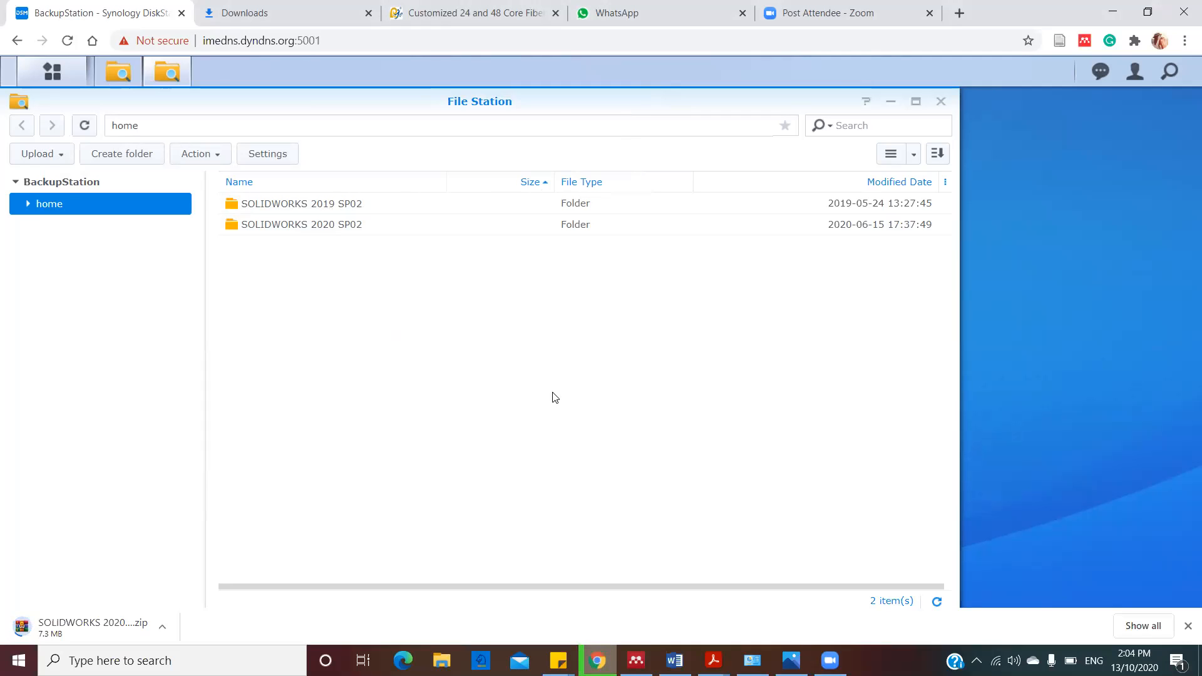
key("ctrl+f")
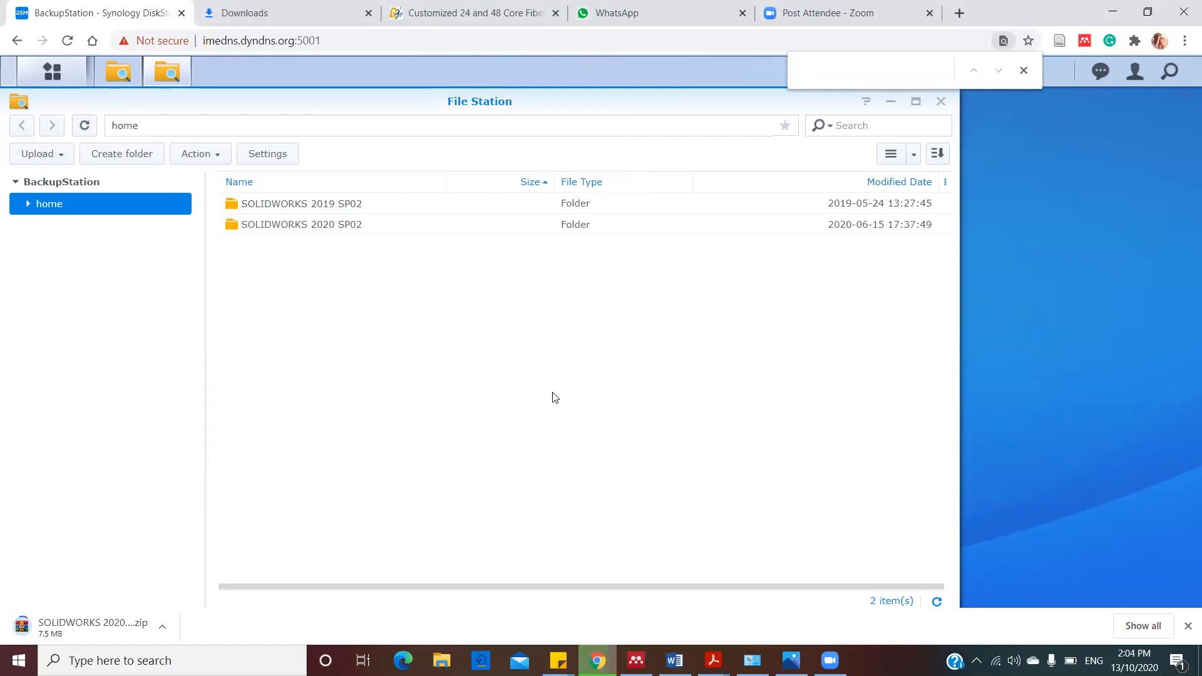
key("XF86AudioRaiseVolume")
key("XF86AudioRaiseVolume")
key("XF86AudioRaiseVolume")
key("XF86AudioRaiseVolume")
key("XF86AudioRaiseVolume")
Dismiss the page search and close both File Station windows
mouse_move(675, 660)
key("Escape")
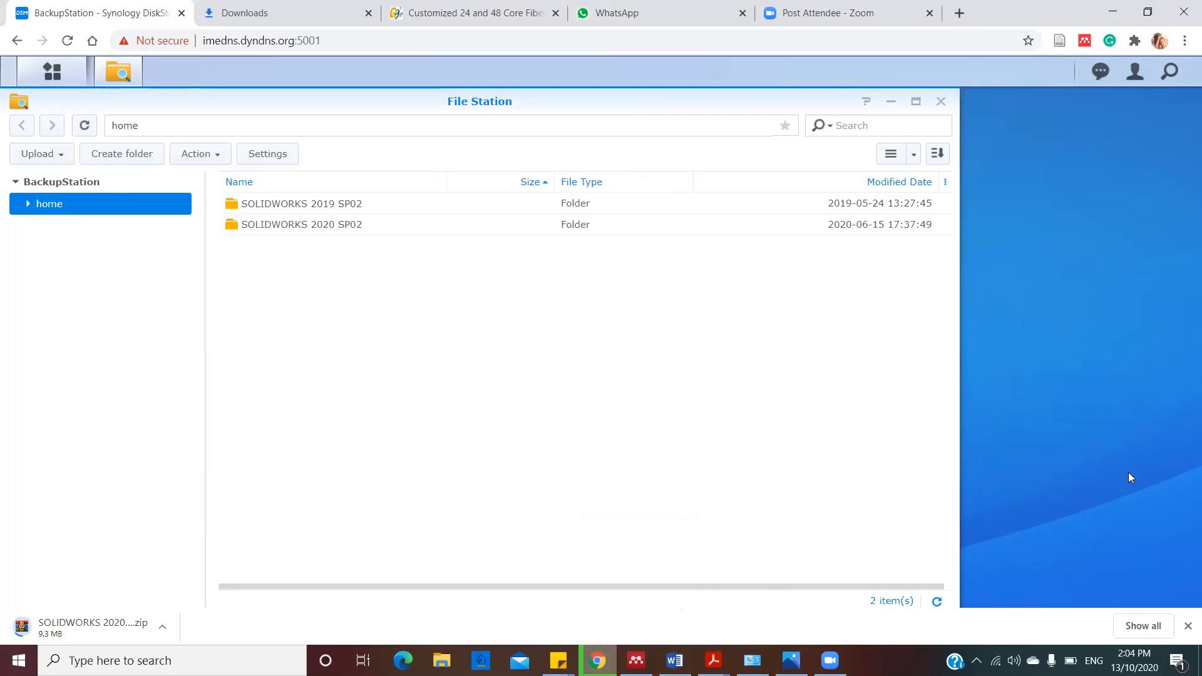
key("Escape")
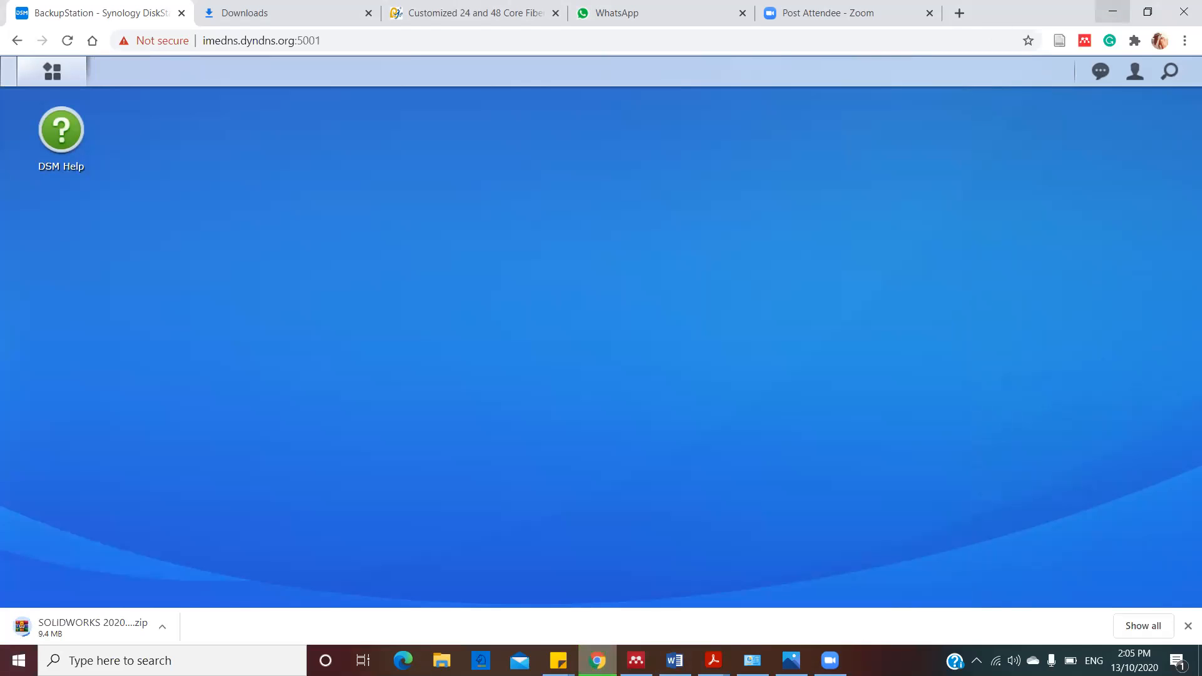
Look through the Downloads folder in File Explorer for the SOLIDWORKS 2020 SP02 files, then close the folder window
mouse_move(714, 660)
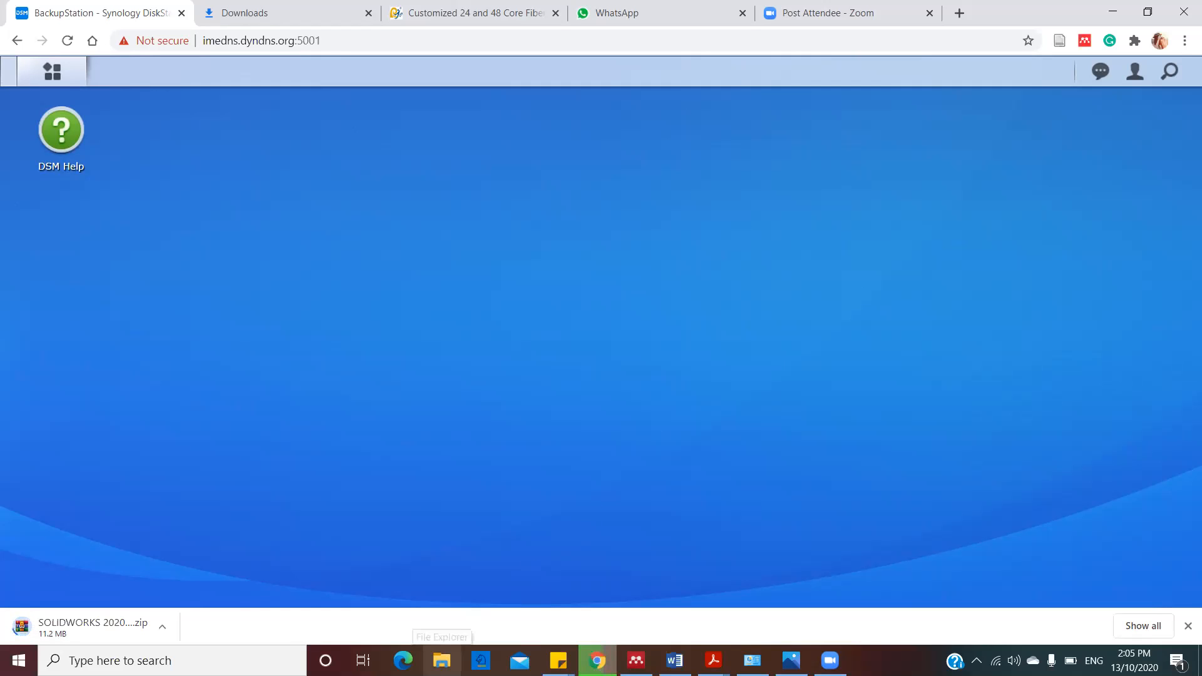
left_click(442, 661)
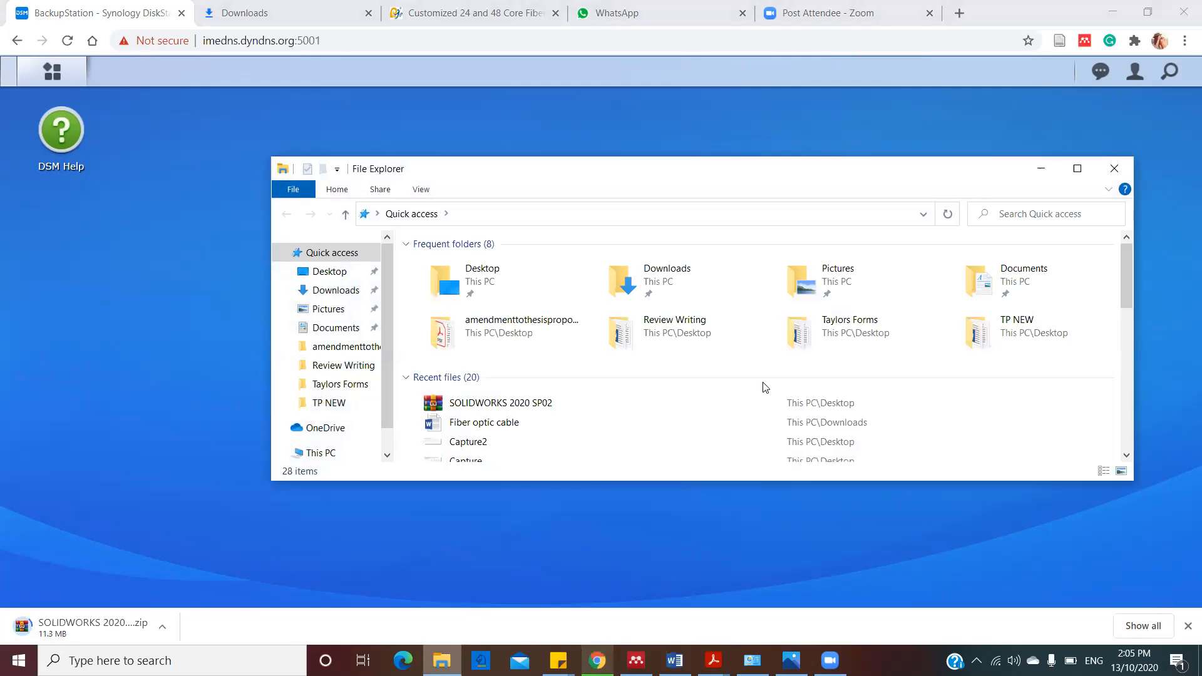
left_click(349, 290)
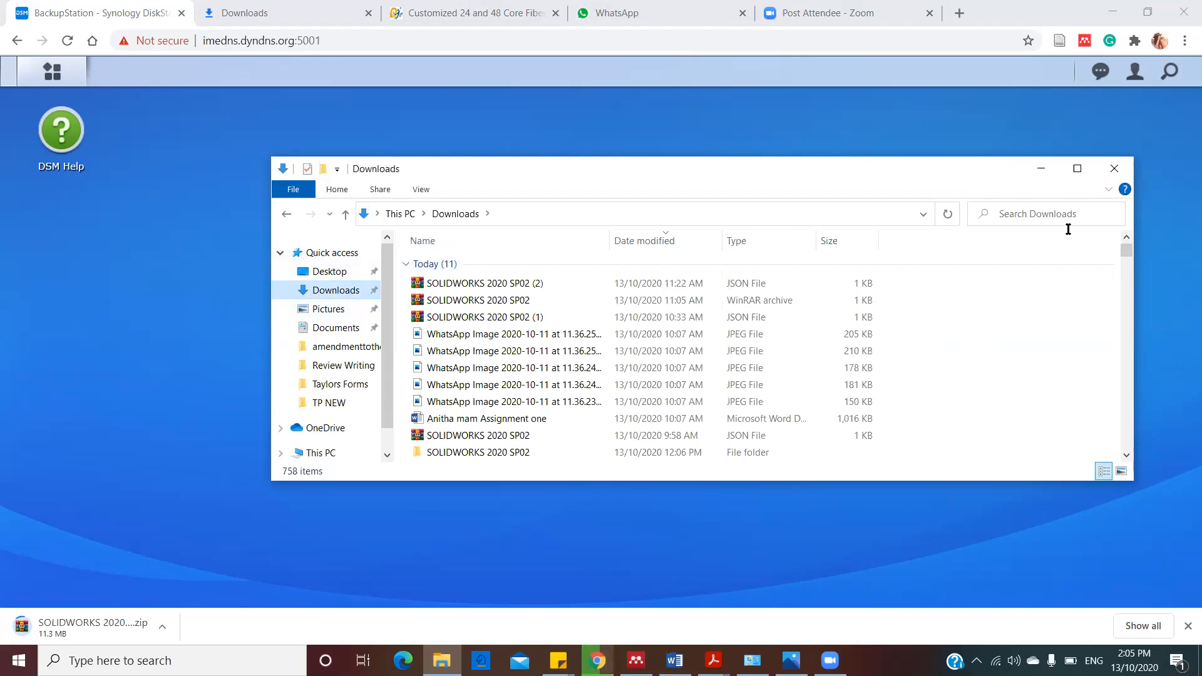
left_click_drag(1126, 248, 1125, 249)
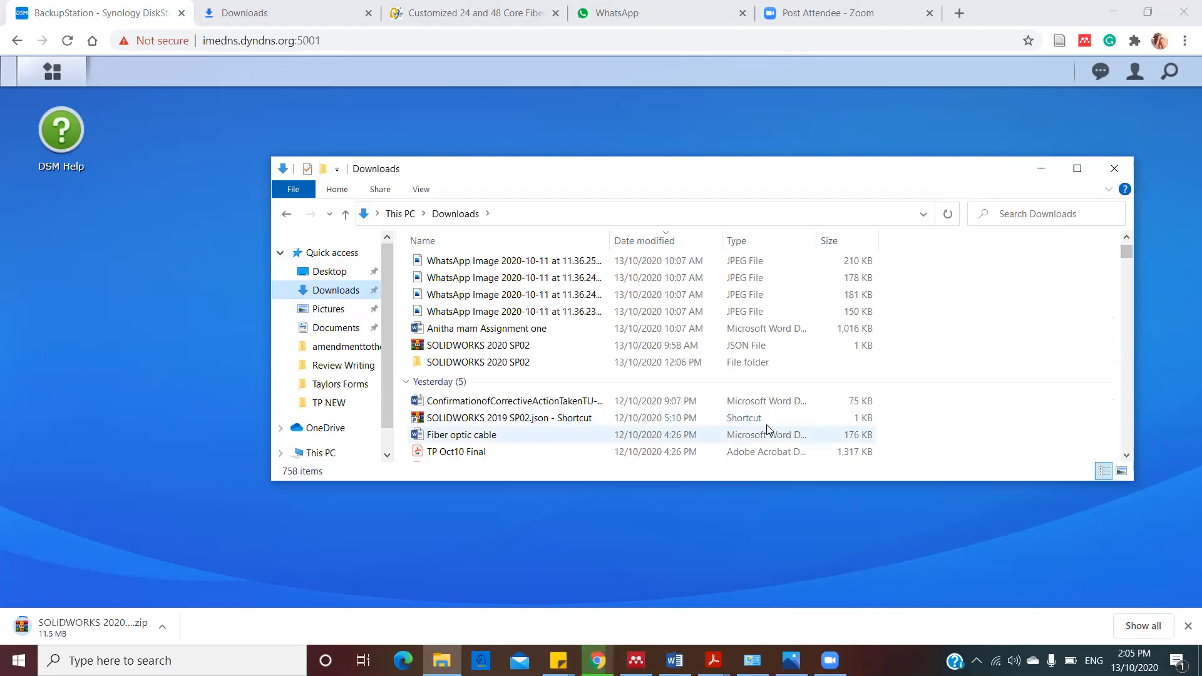
left_click(1114, 168)
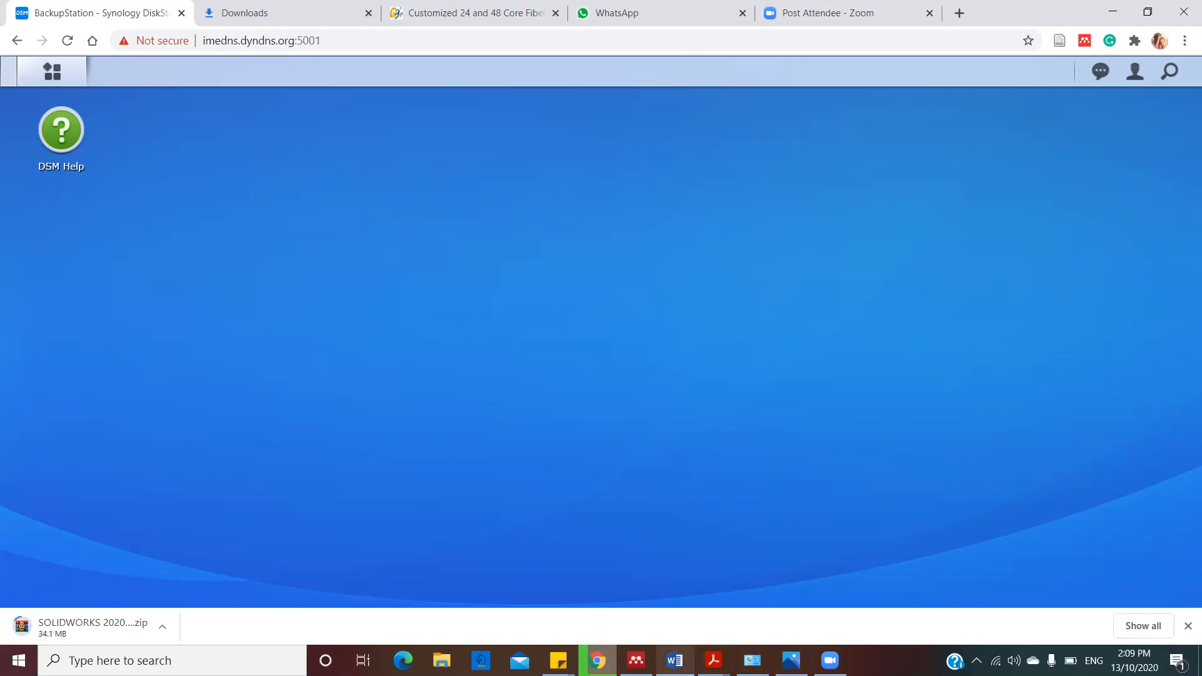
Review the cable diagram, blank properties table and material specifications in the Fiber optic cable Word document, then minimize it
mouse_move(674, 660)
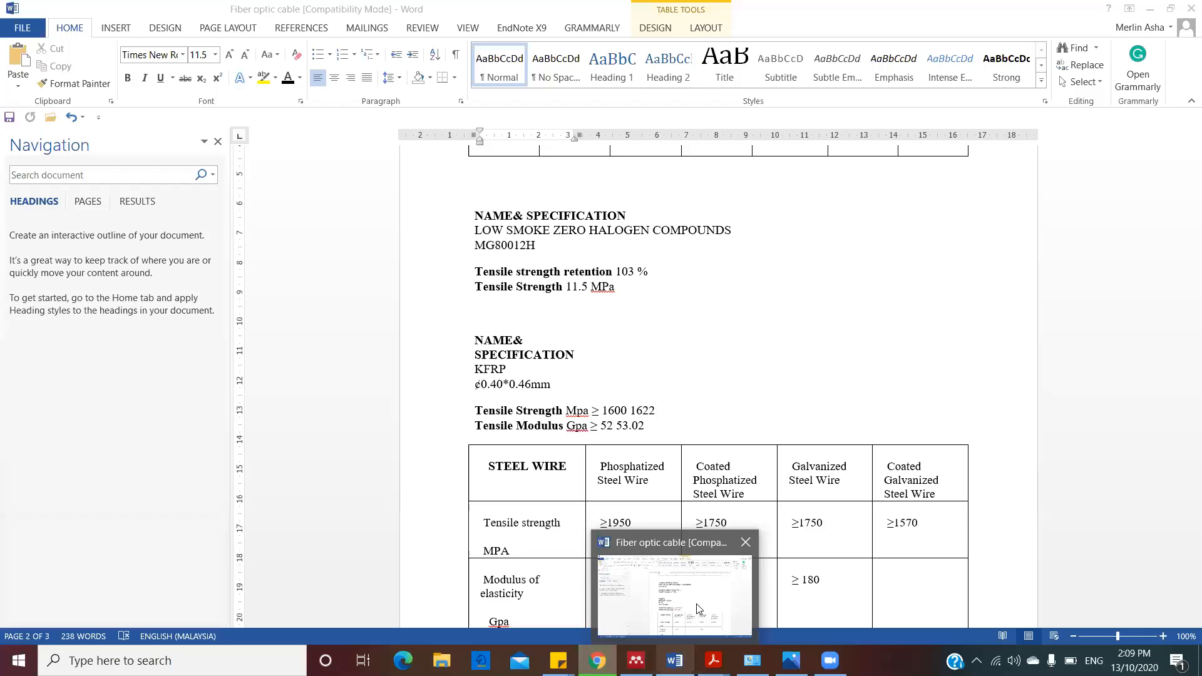
left_click(698, 609)
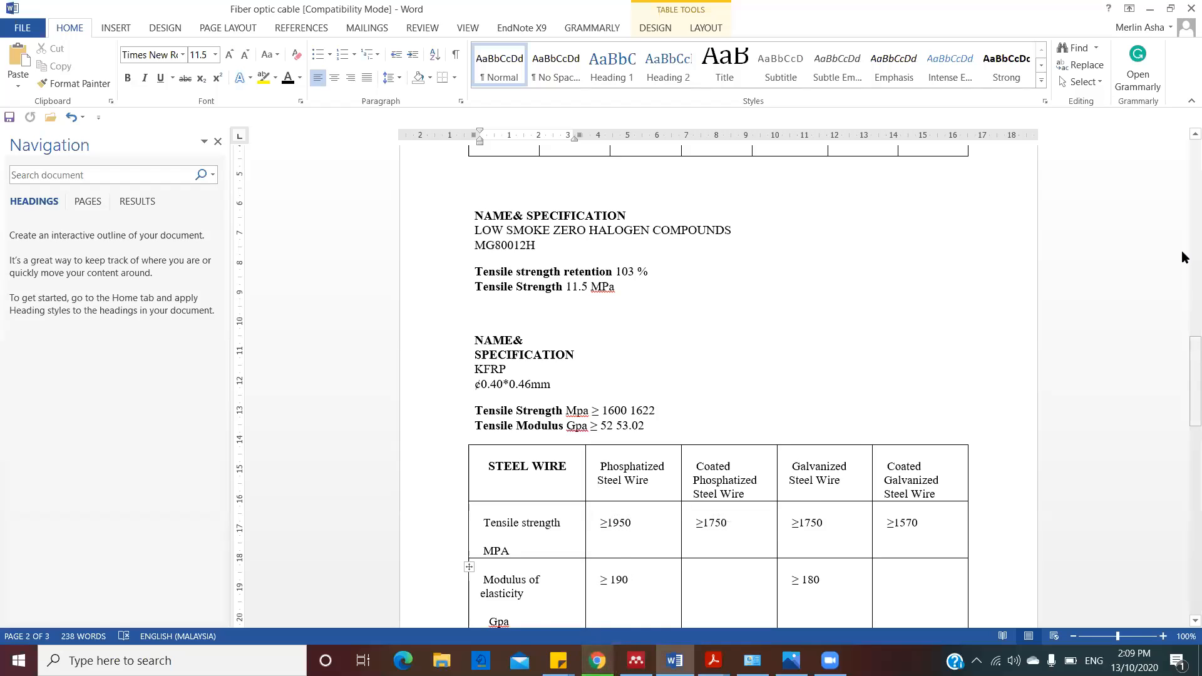
scroll(1183, 257, "up", 15)
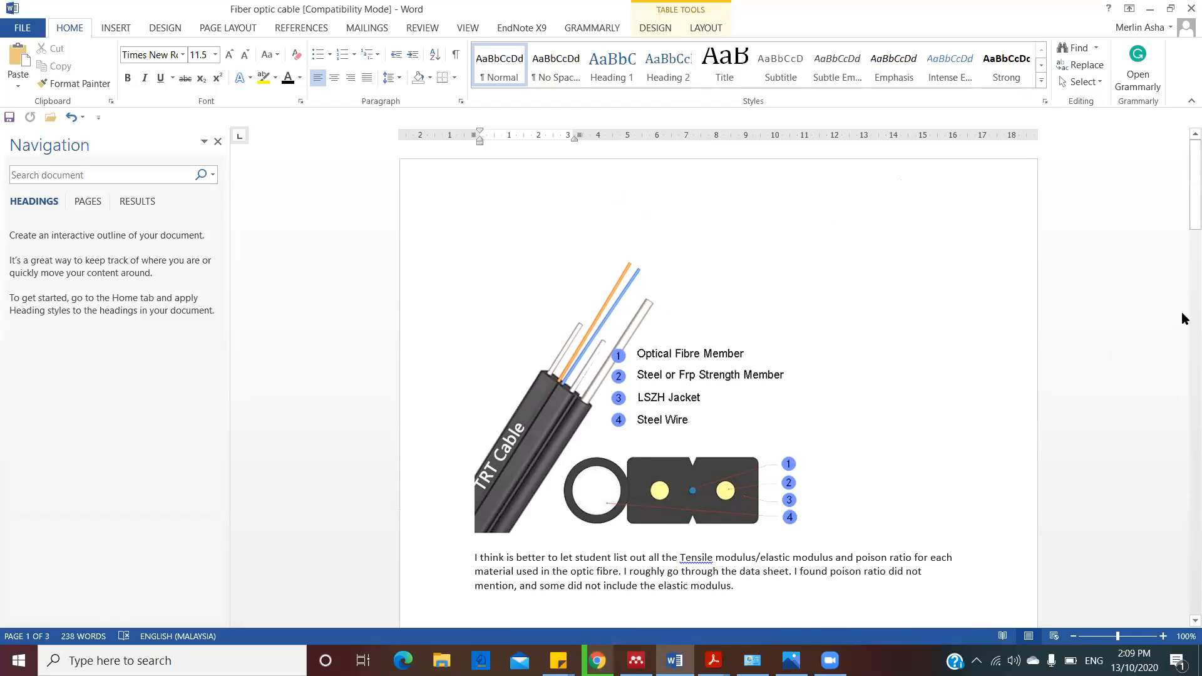
left_click_drag(1182, 215, 1182, 220)
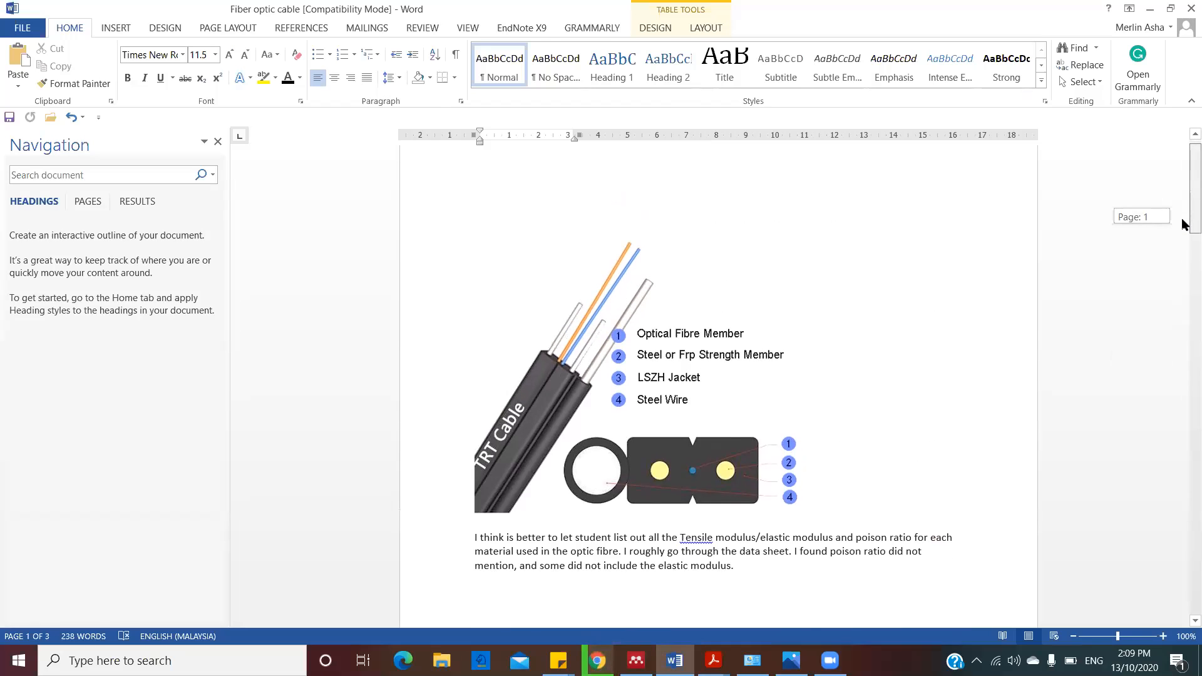
left_click_drag(1182, 224, 1183, 425)
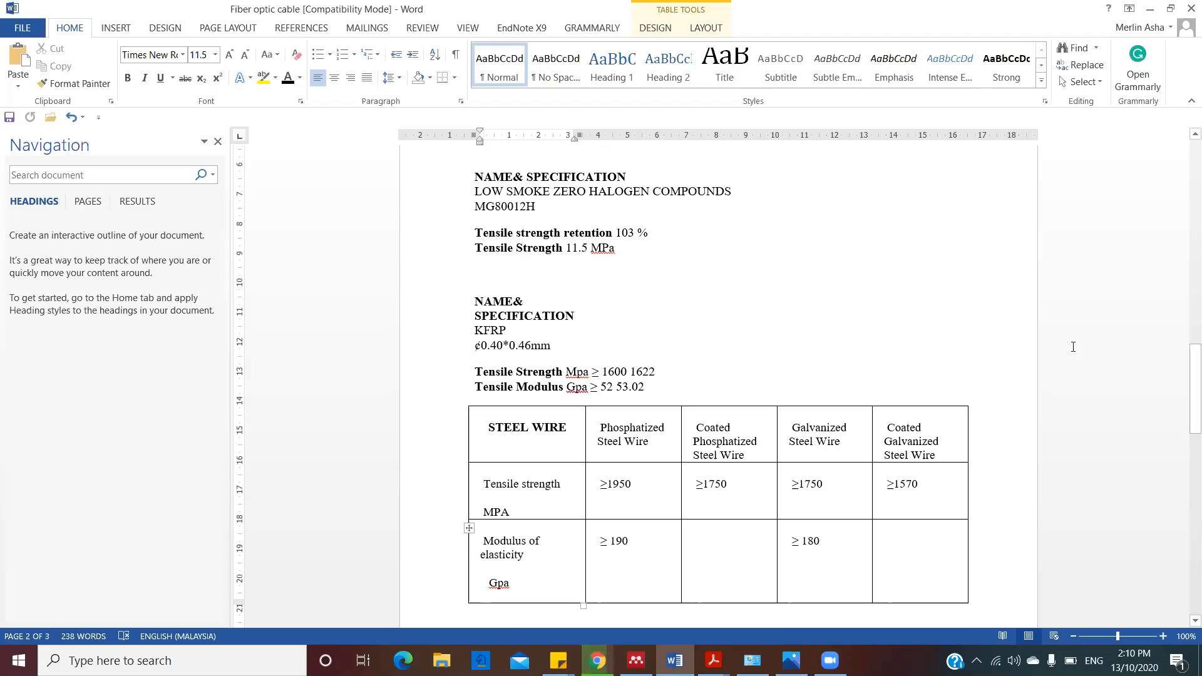
left_click_drag(1183, 411, 1183, 345)
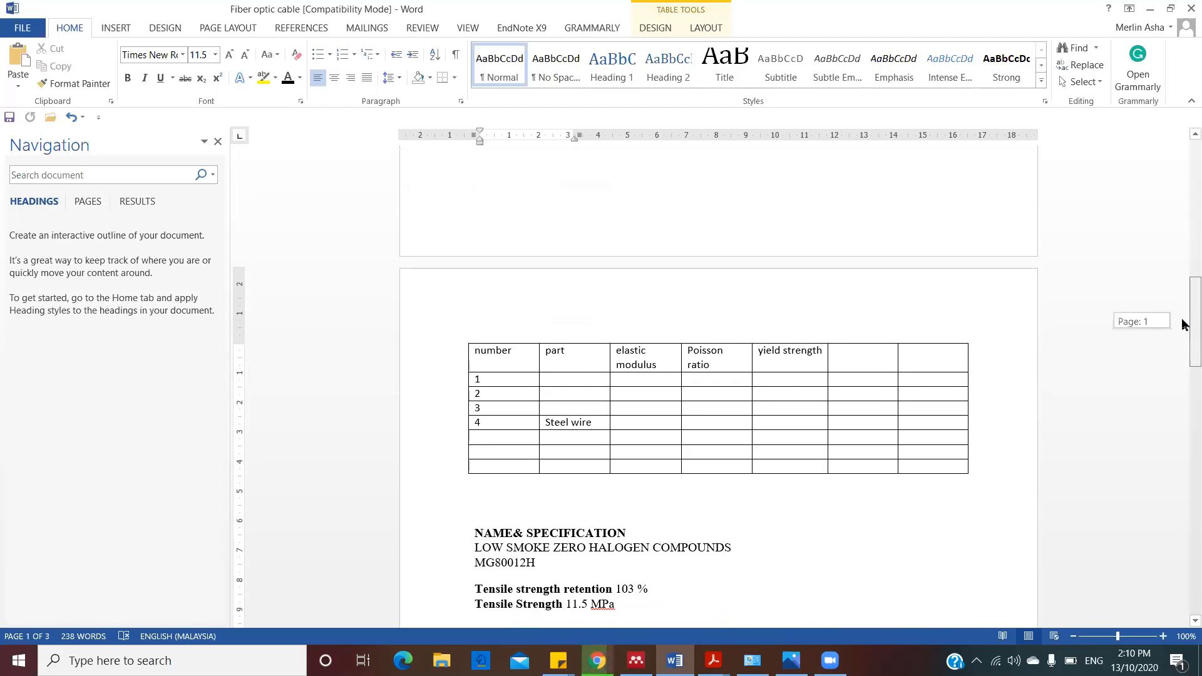
left_click_drag(1183, 323, 1183, 391)
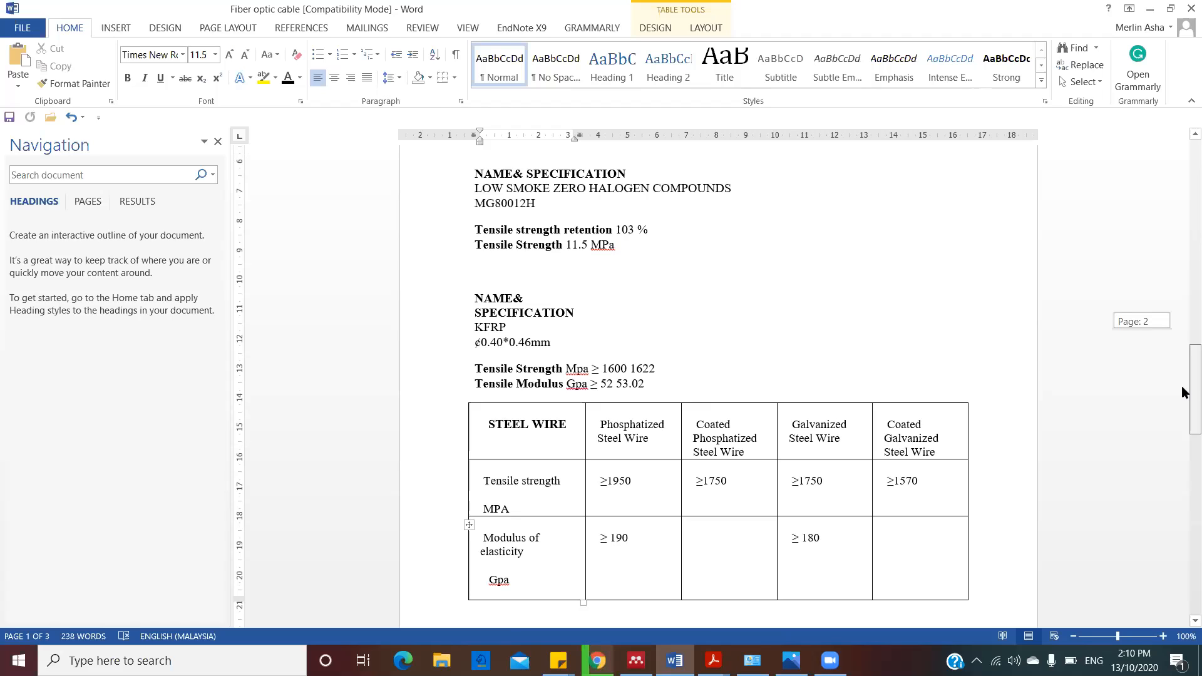
left_click_drag(1184, 393, 1183, 393)
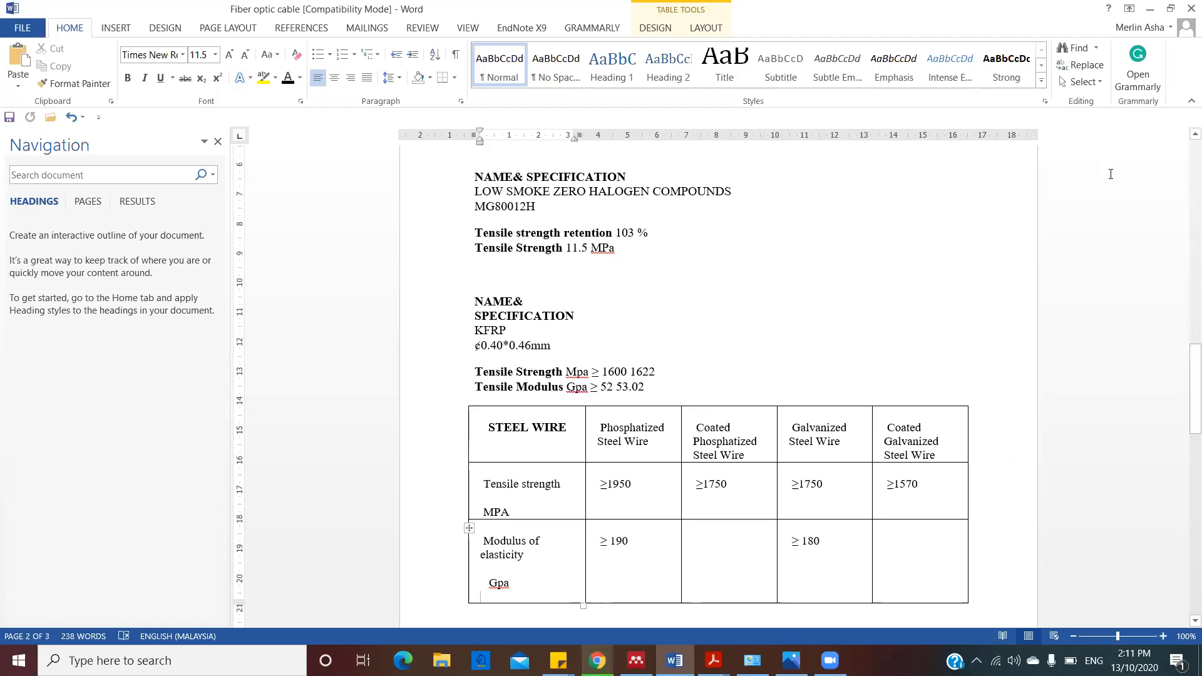
mouse_move(714, 662)
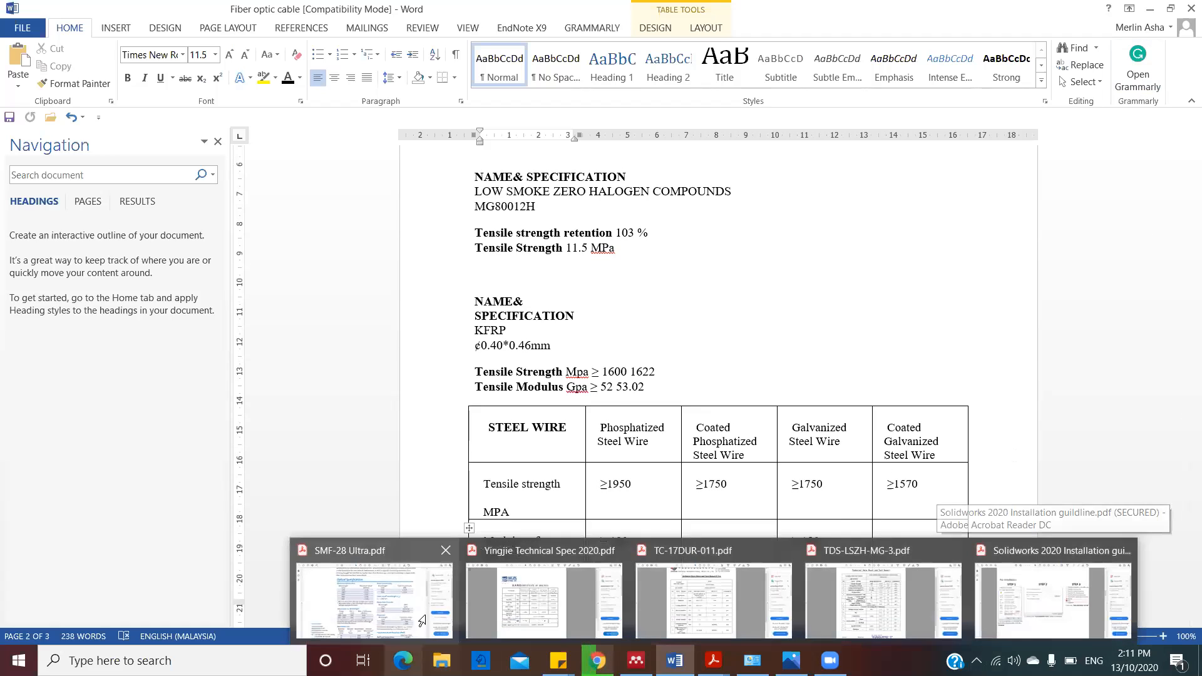
left_click(1152, 10)
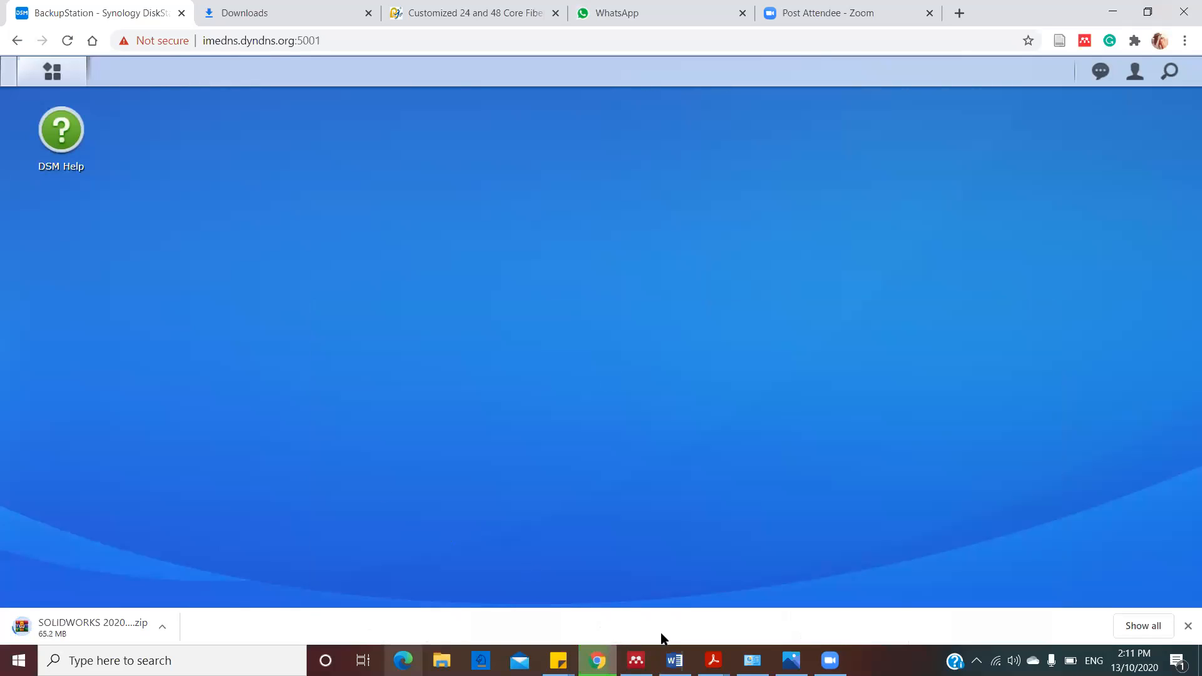
Check the Post Attendee page in the browser, then switch to the Zoom meeting
left_click(830, 660)
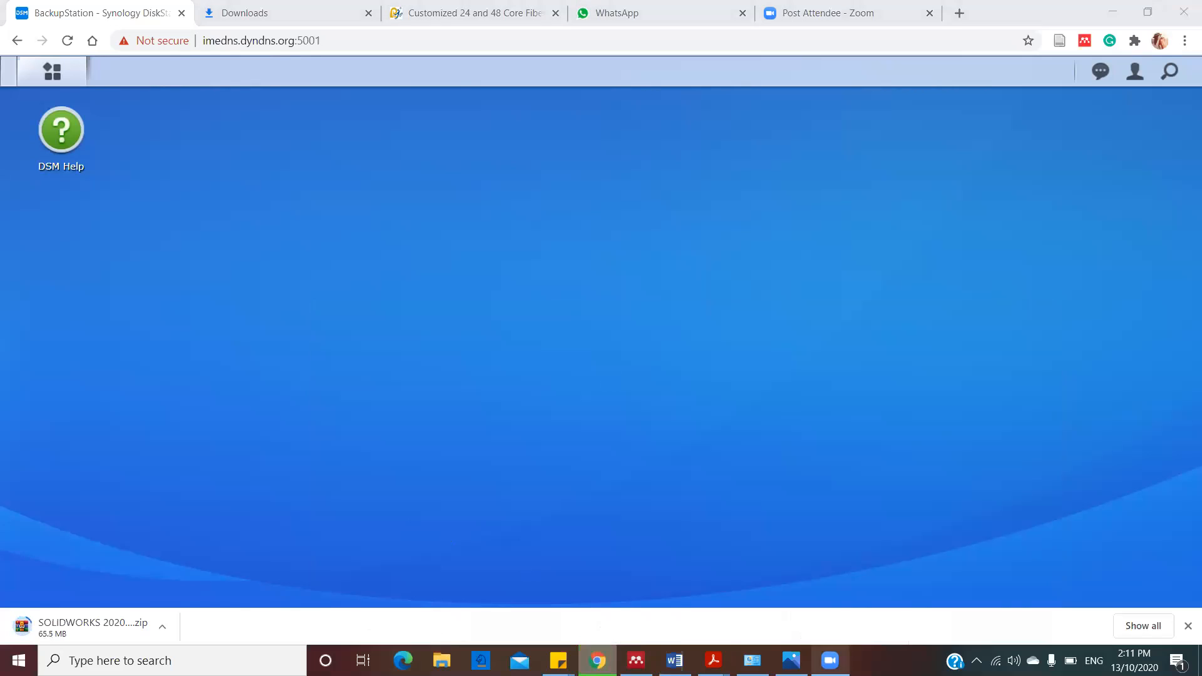
left_click(885, 24)
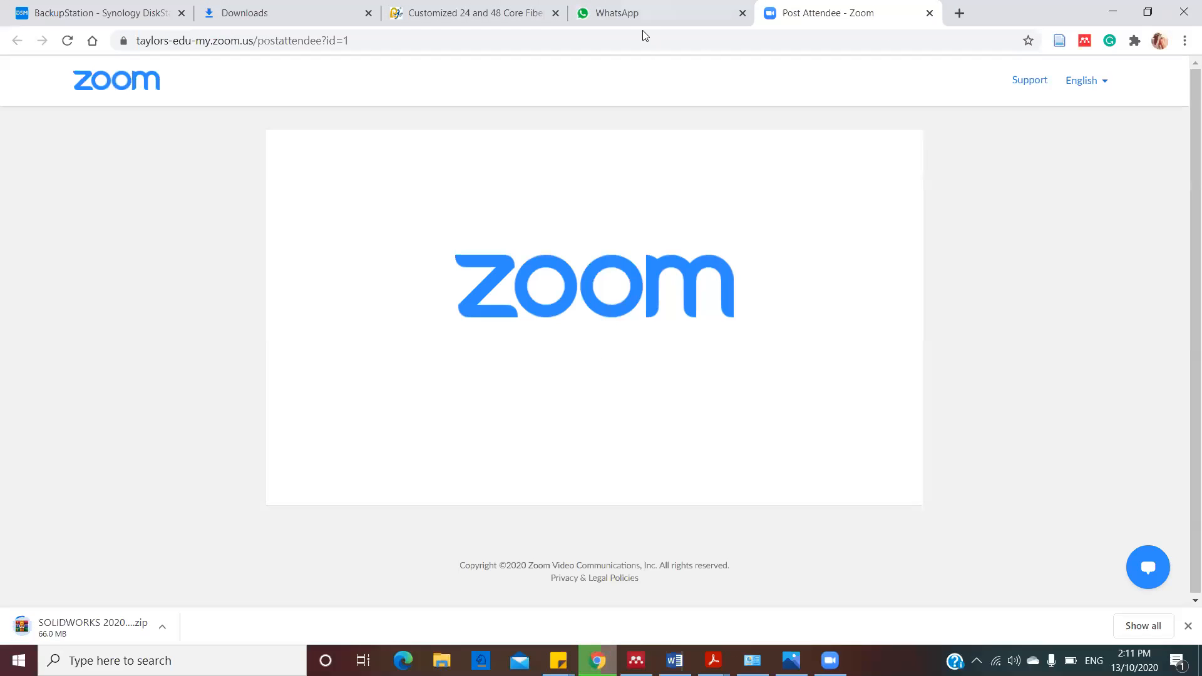
left_click(104, 11)
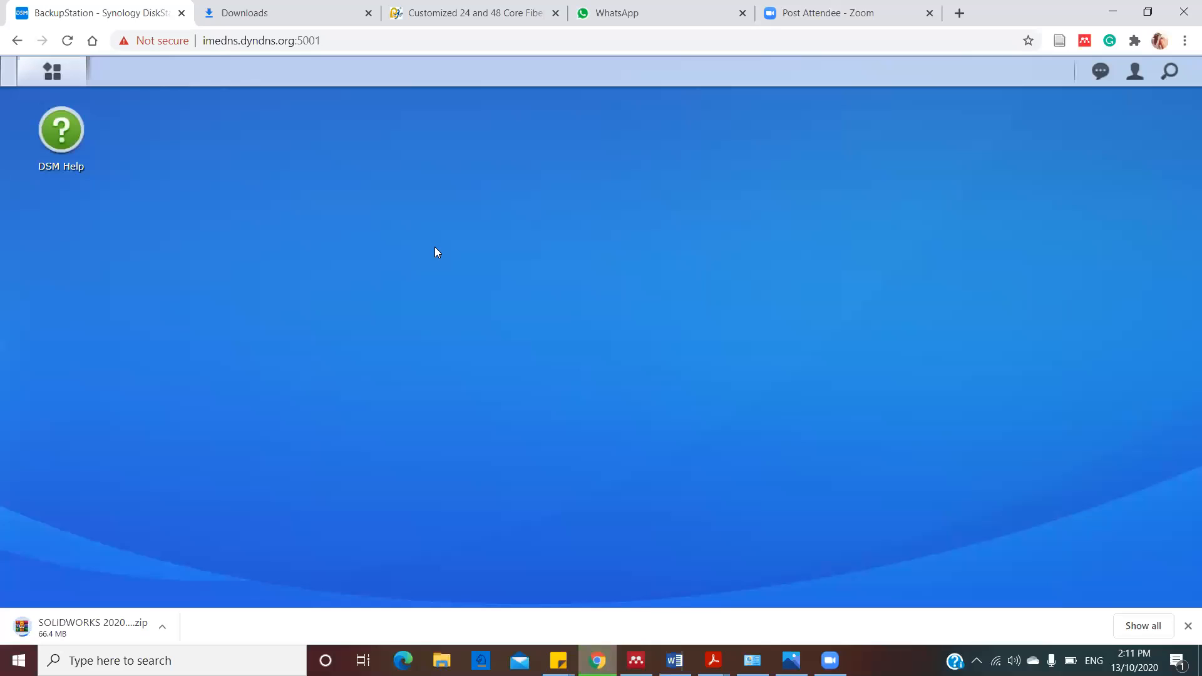
left_click(830, 660)
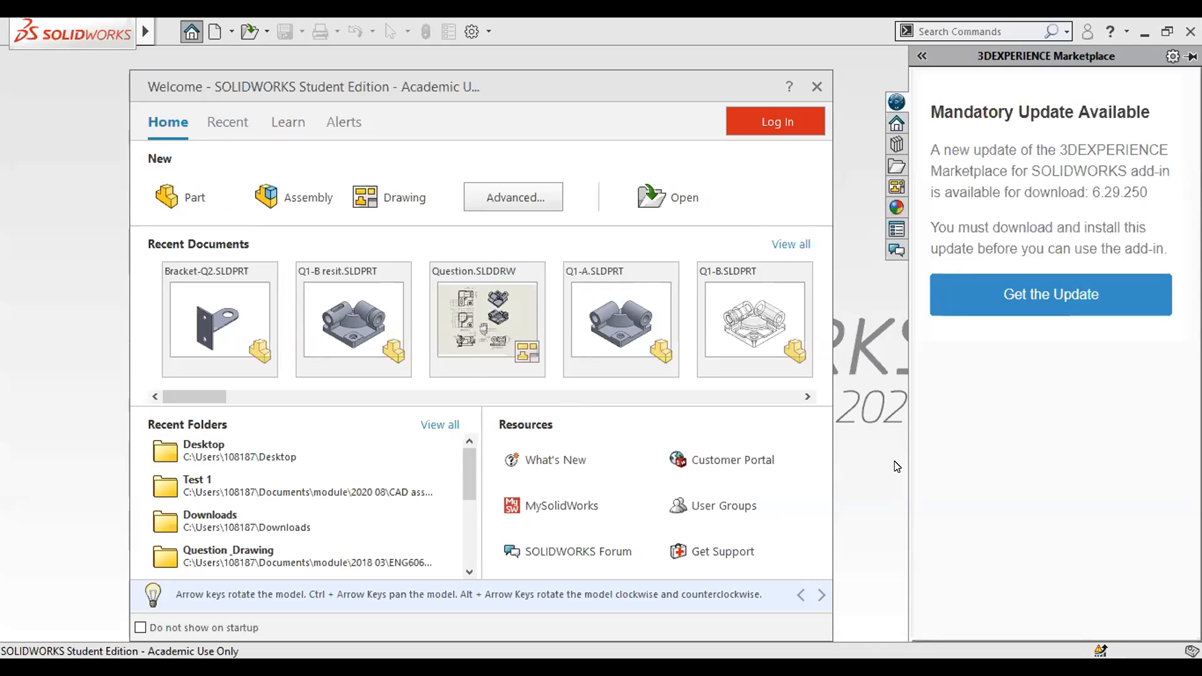
Browse the recent folders, then view the document templates in the New SOLIDWORKS Document dialog and close it
mouse_move(469, 481)
left_mouse_down()
mouse_move(471, 529)
mouse_move(471, 495)
left_mouse_up()
left_click(514, 197)
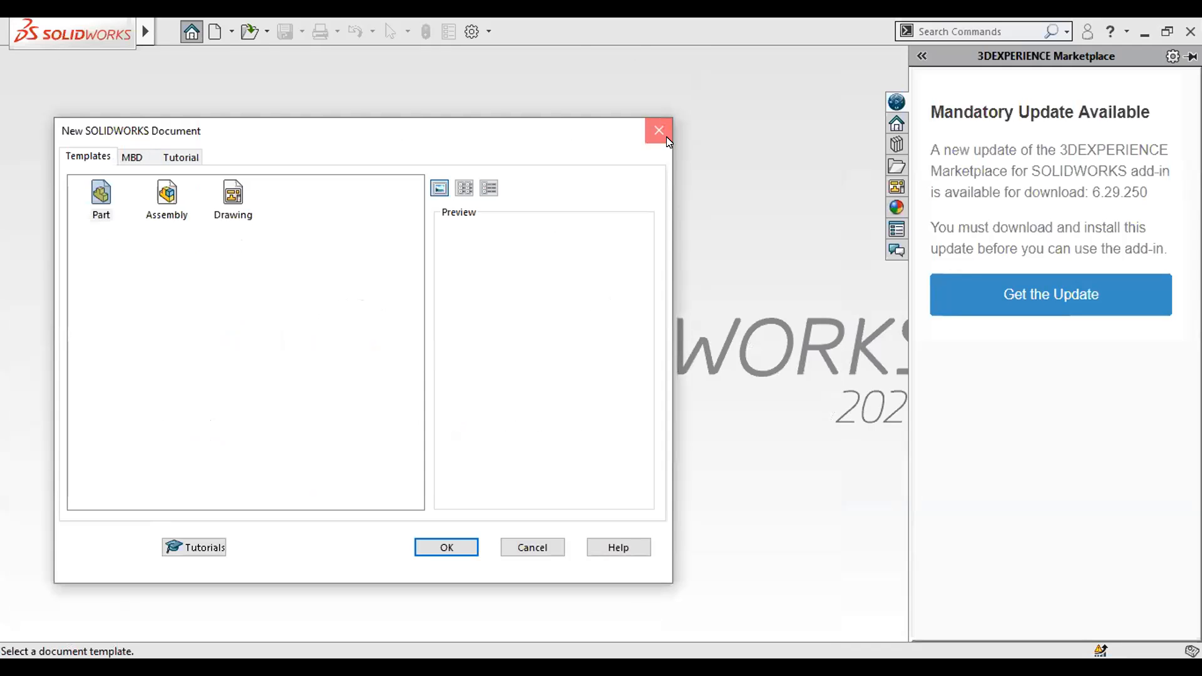
left_click(668, 141)
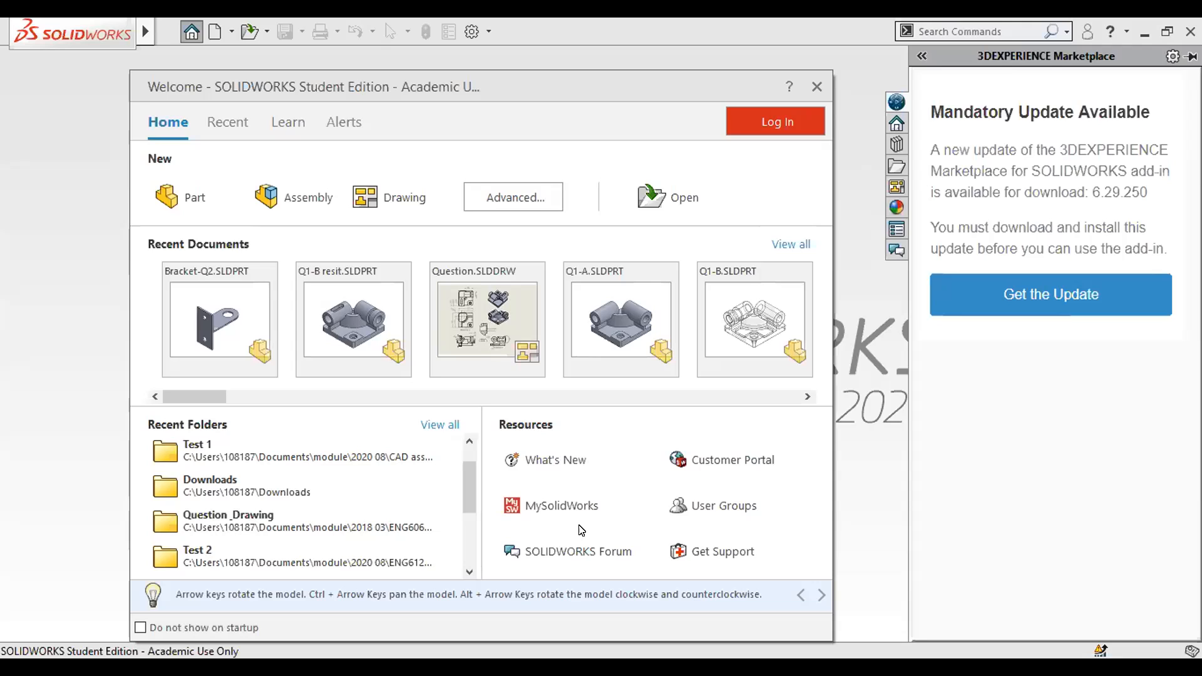
View the Tutorial document templates, open Tutorials from the new document dialog and look through the recent folders
left_click(487, 197)
left_click(179, 157)
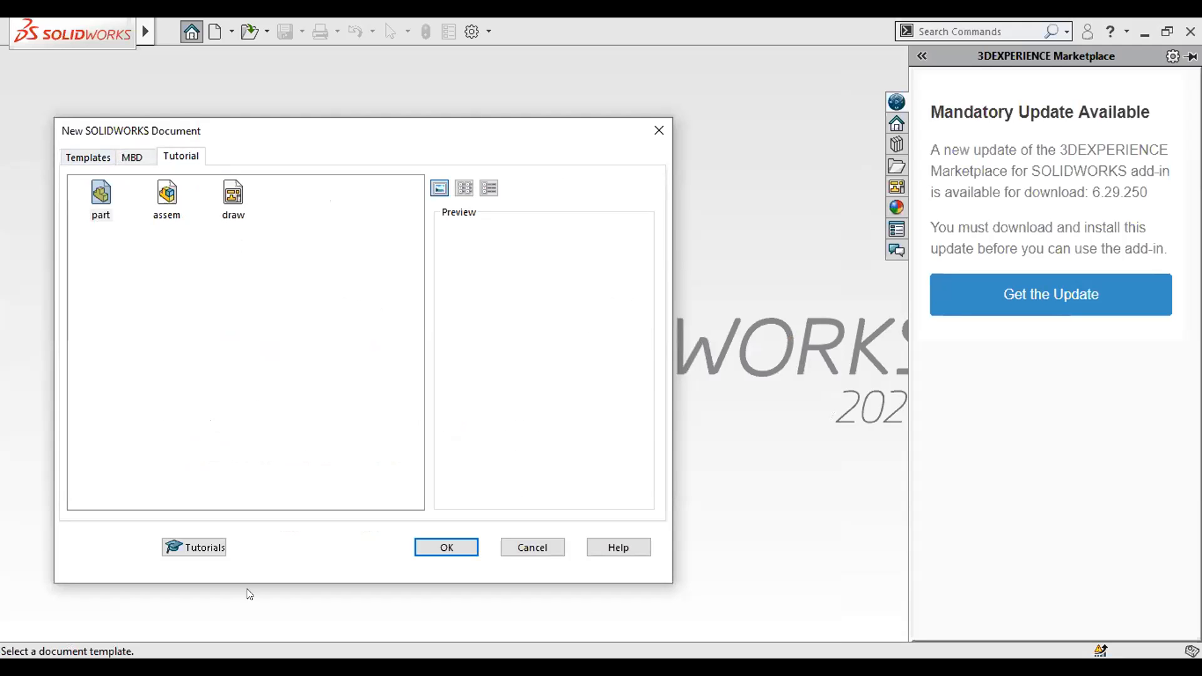
left_click(203, 551)
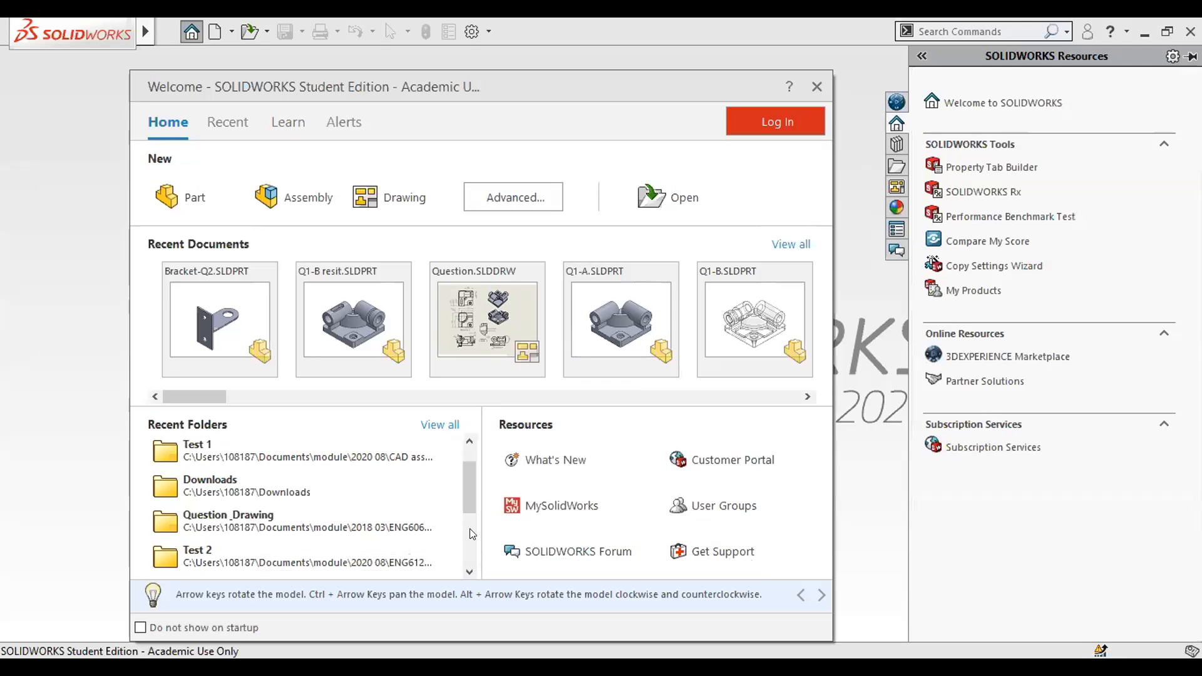
left_click_drag(470, 497, 456, 571)
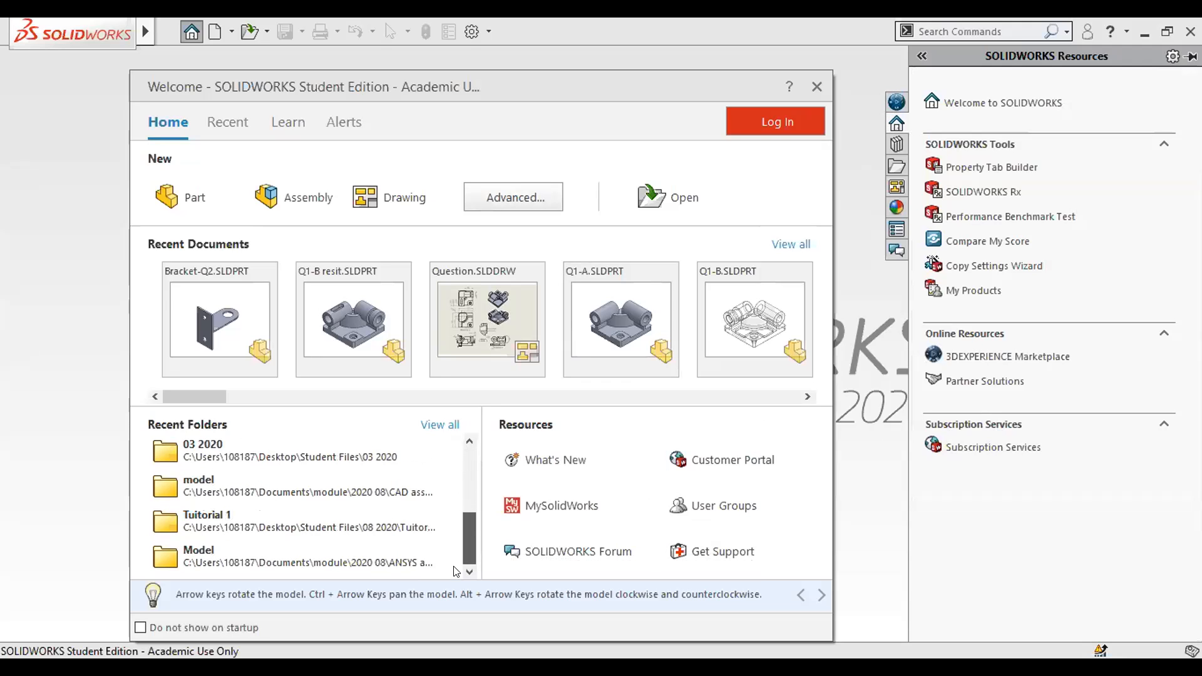
scroll(454, 564, "up", 5)
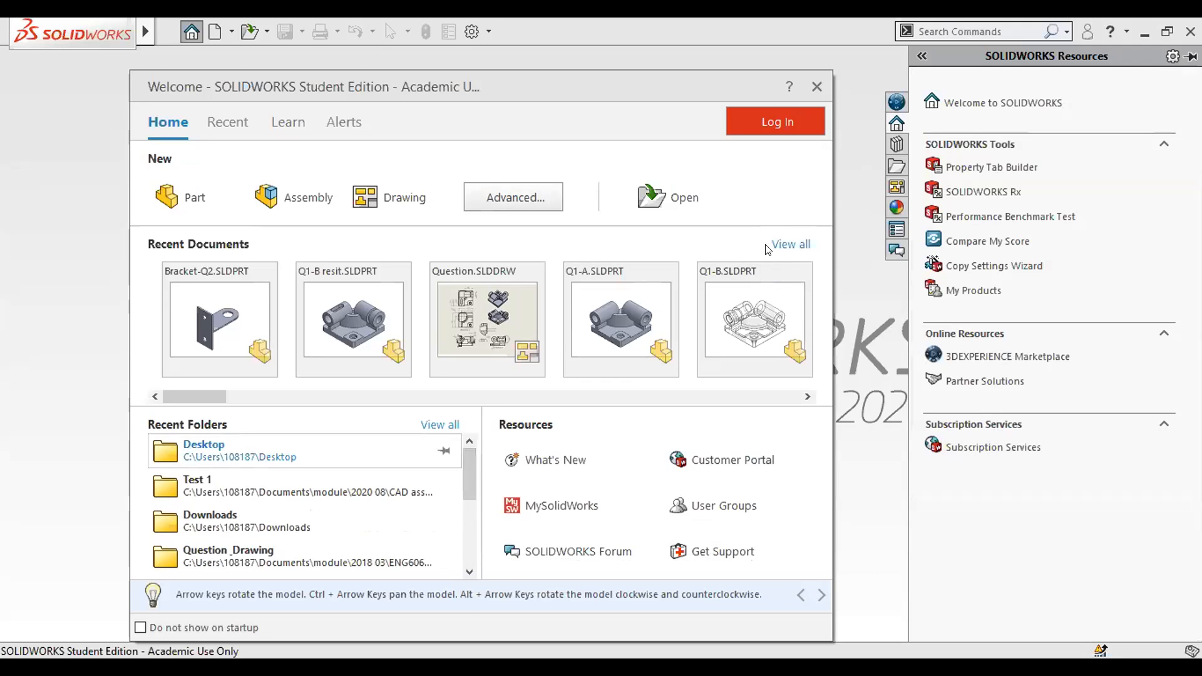
Create a new part document from the Tutorial part template
left_click(499, 201)
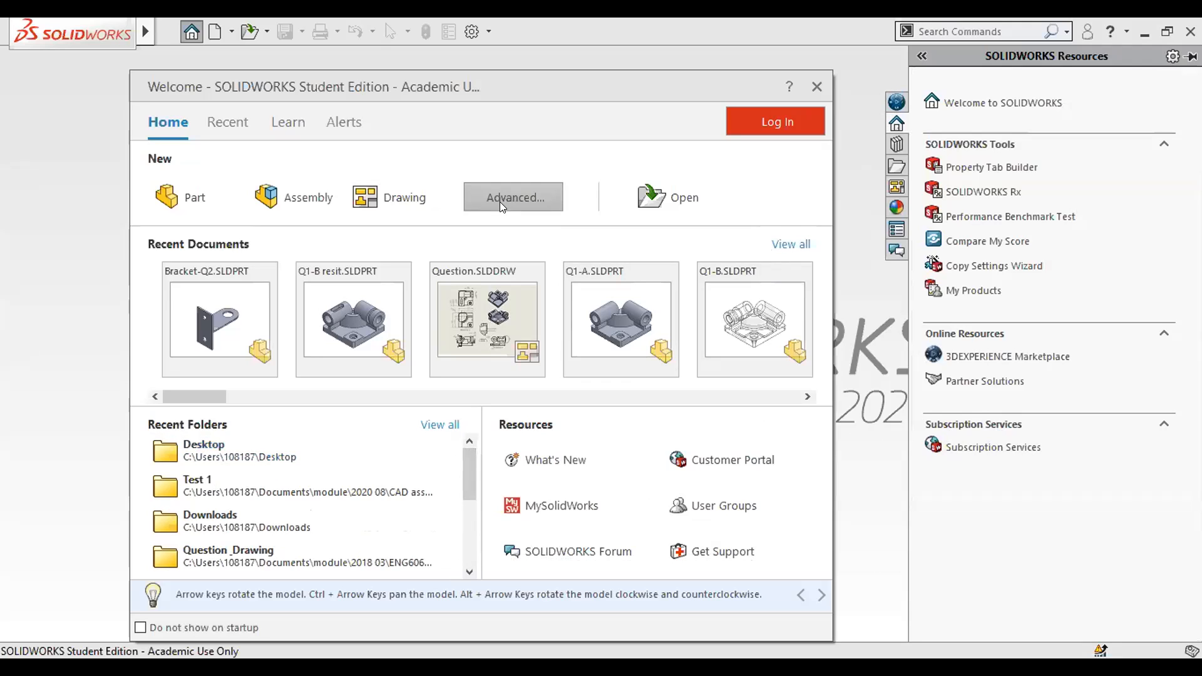
left_click(91, 212)
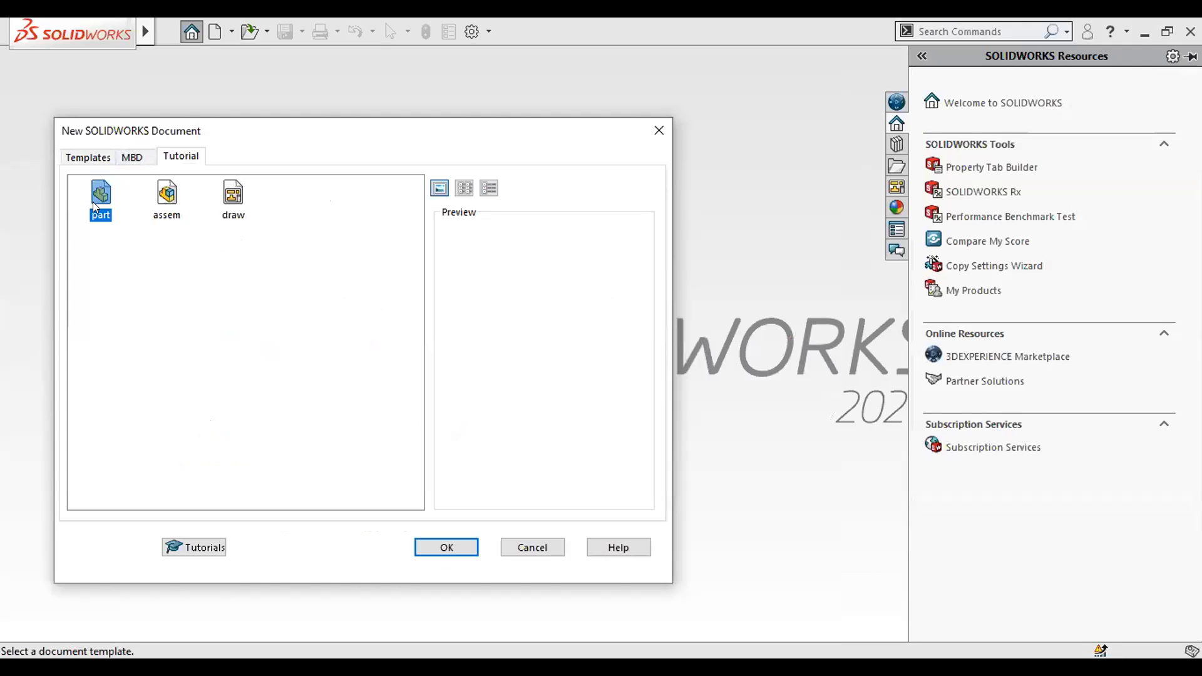
left_click(446, 548)
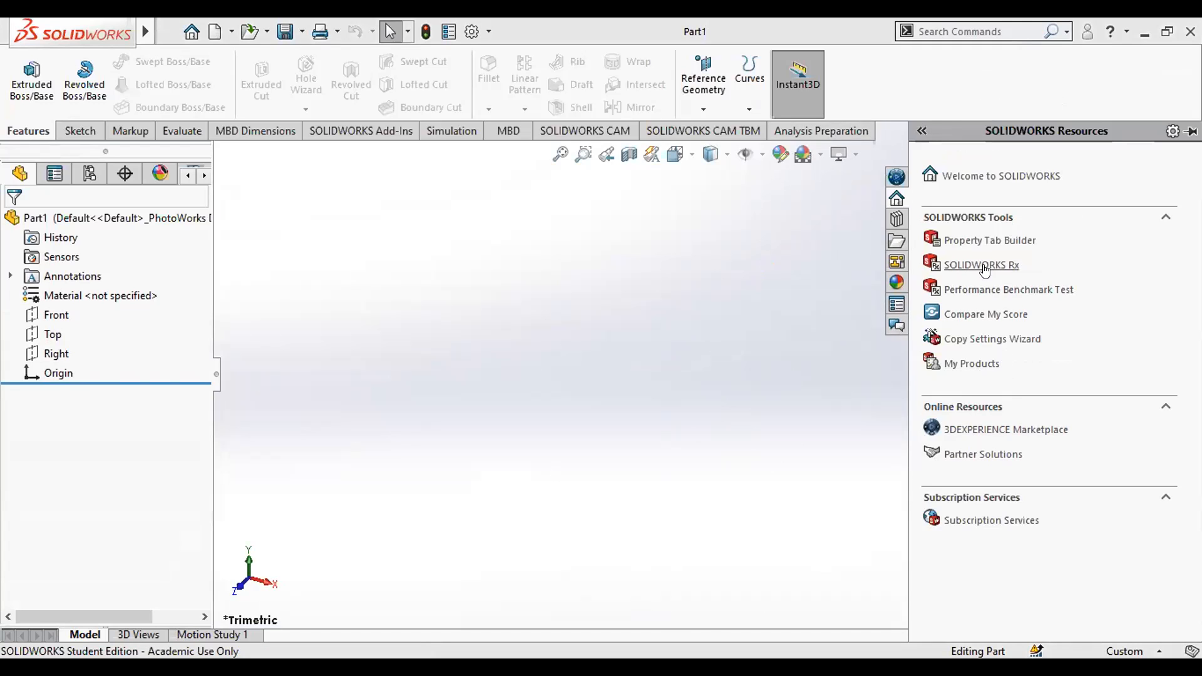
Collapse the SOLIDWORKS Resources task pane and close the new part
left_click(824, 378)
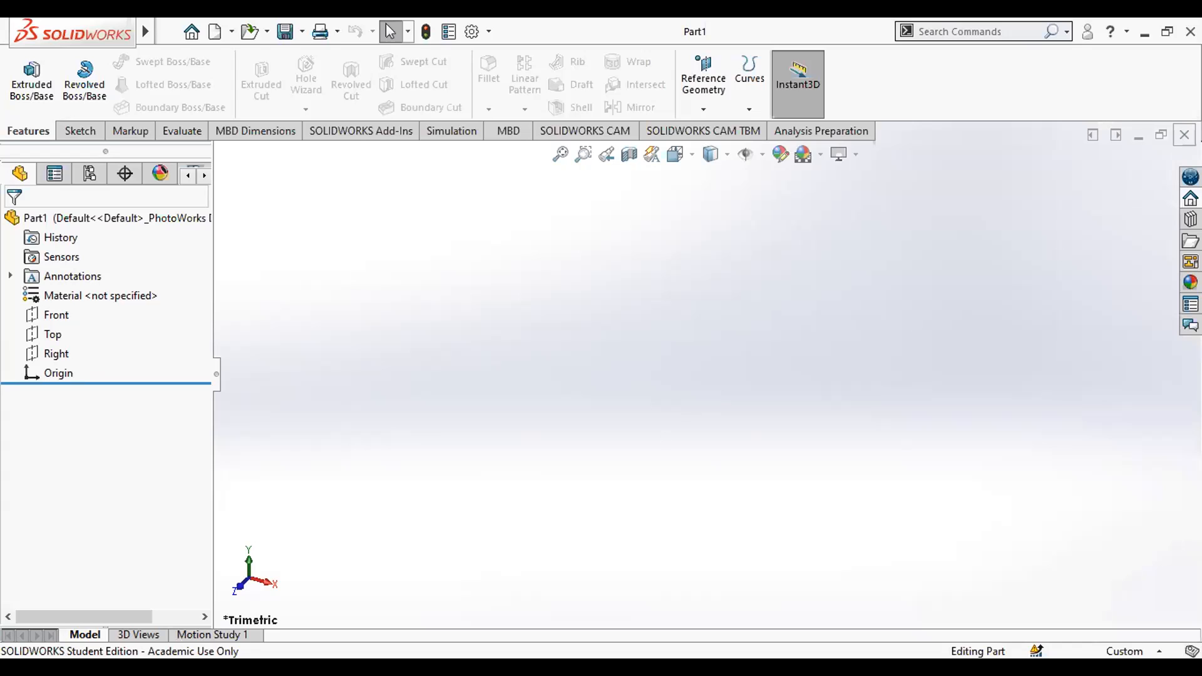
left_click(1183, 135)
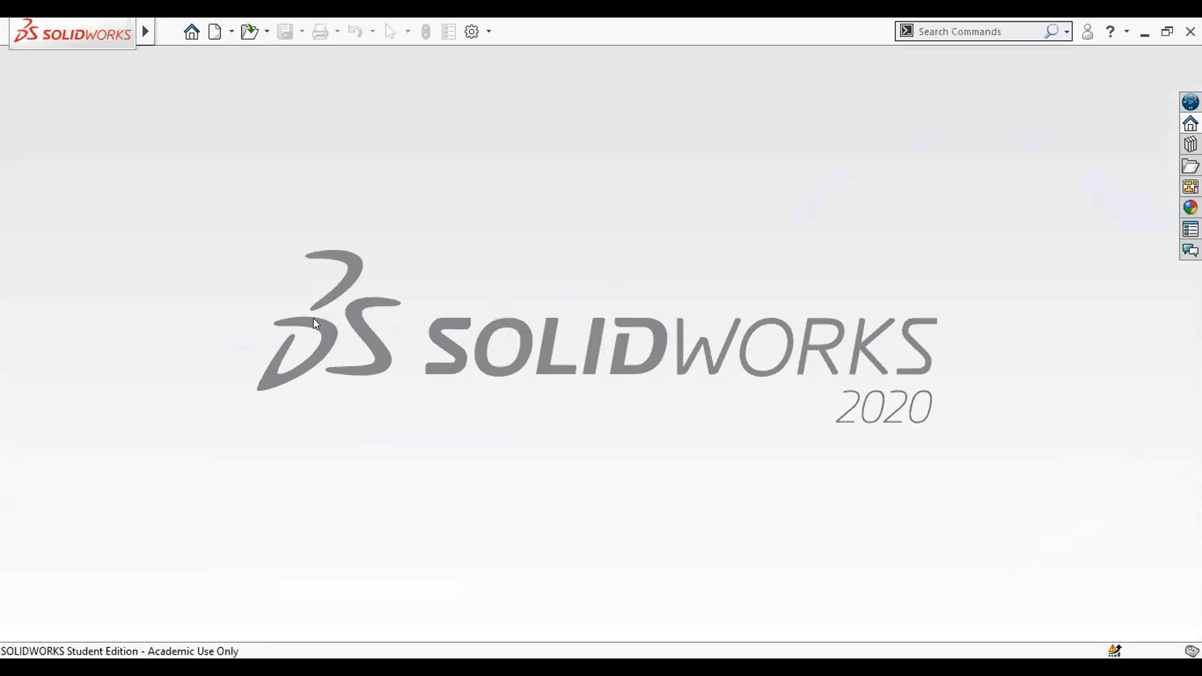
left_click(192, 31)
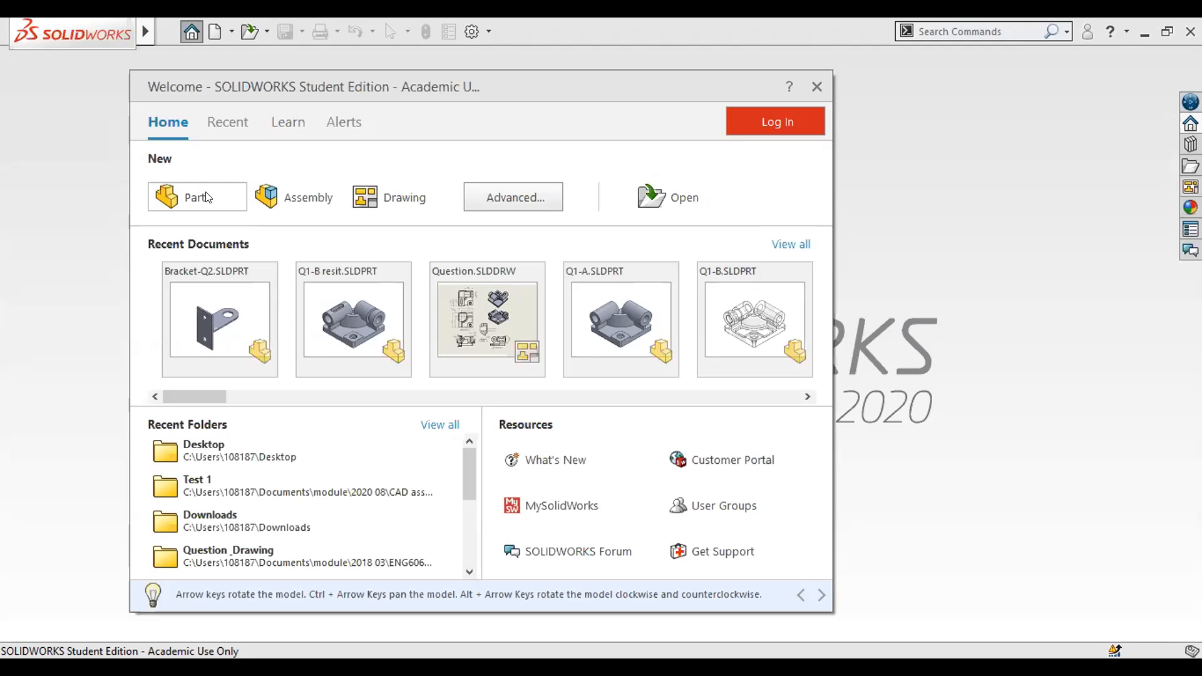
left_click(273, 209)
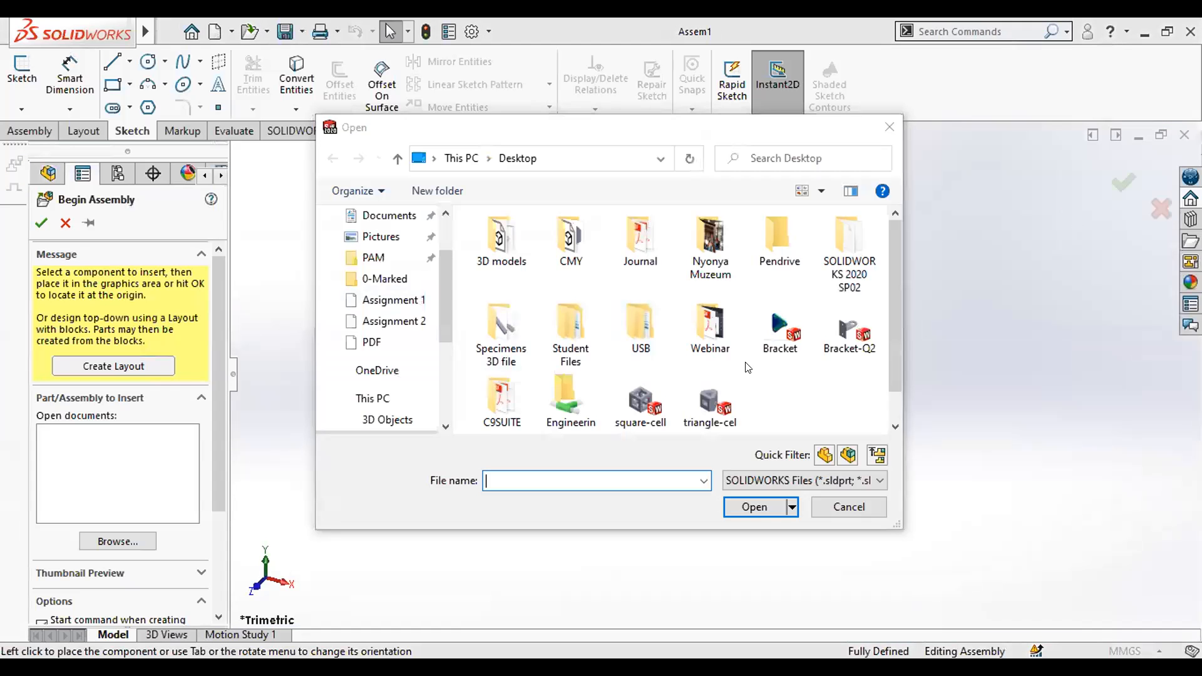
left_click(889, 127)
left_click(1159, 211)
left_click(1184, 134)
Create a new part from the Welcome dialog and select the Front Plane
left_click(199, 36)
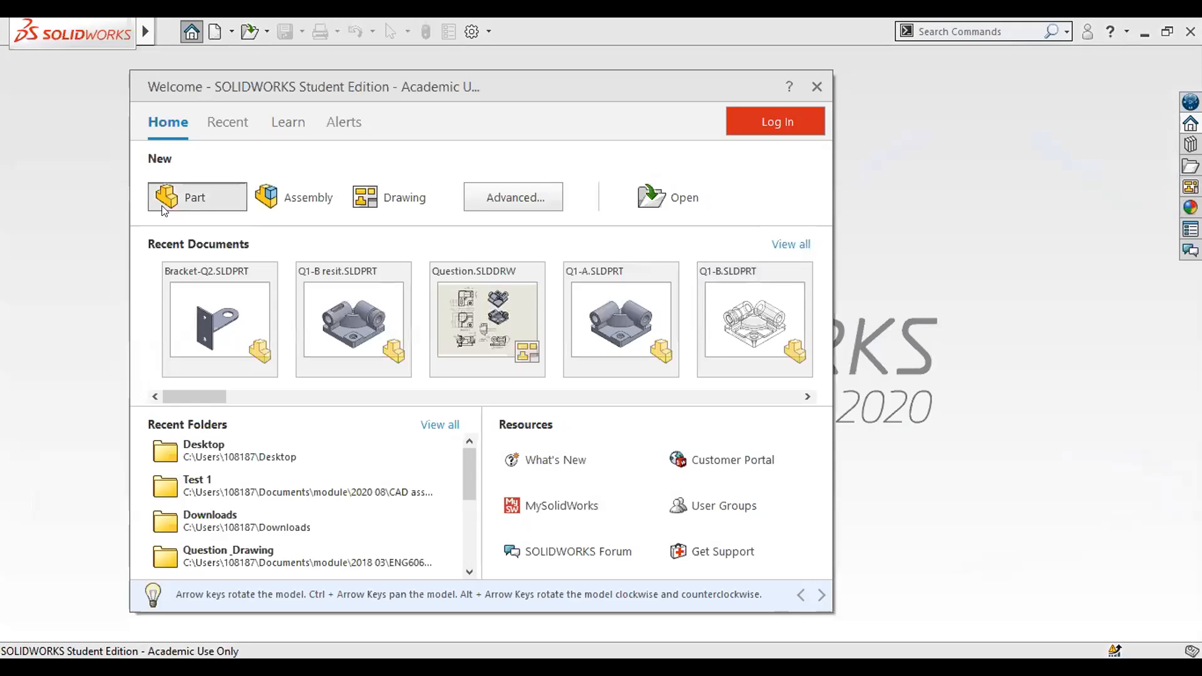
left_click(164, 207)
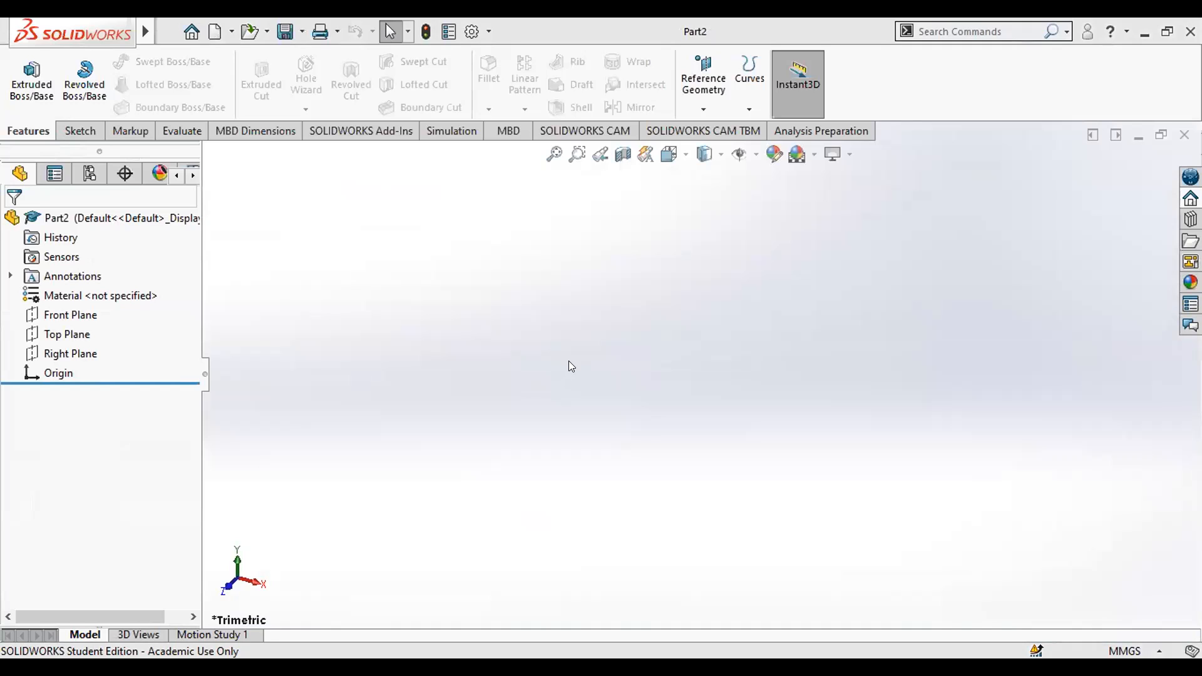
left_click(77, 317)
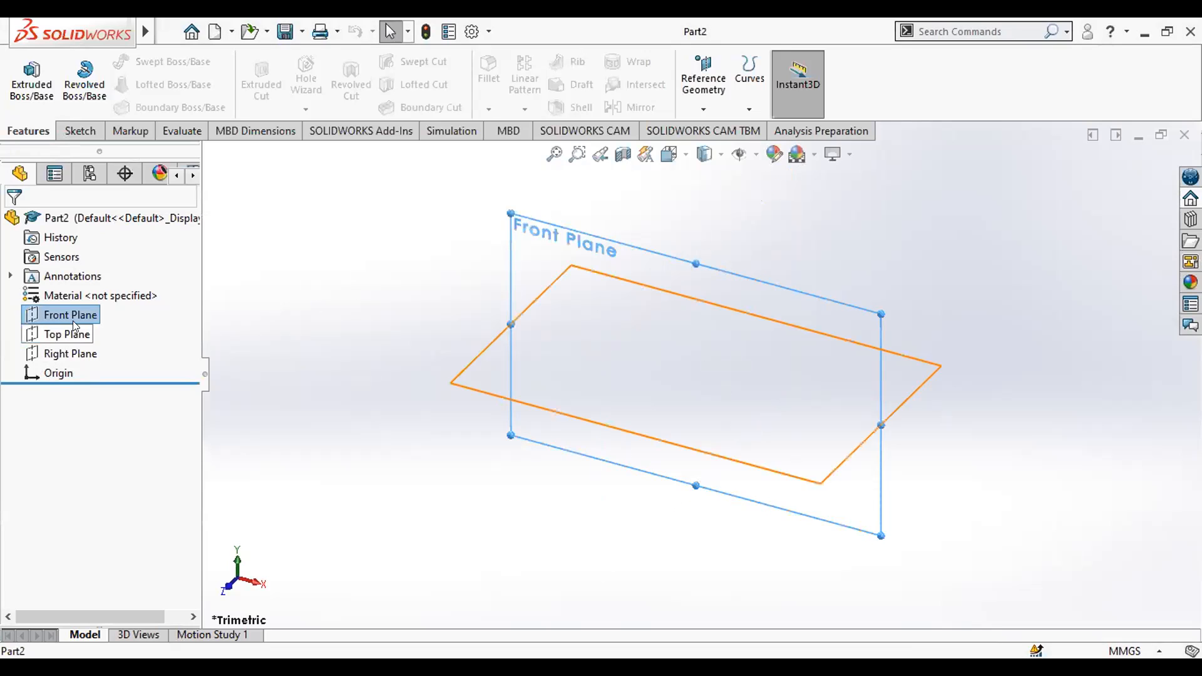
Preview the Right Plane, then start a new sketch on the Front Plane
left_click(78, 354)
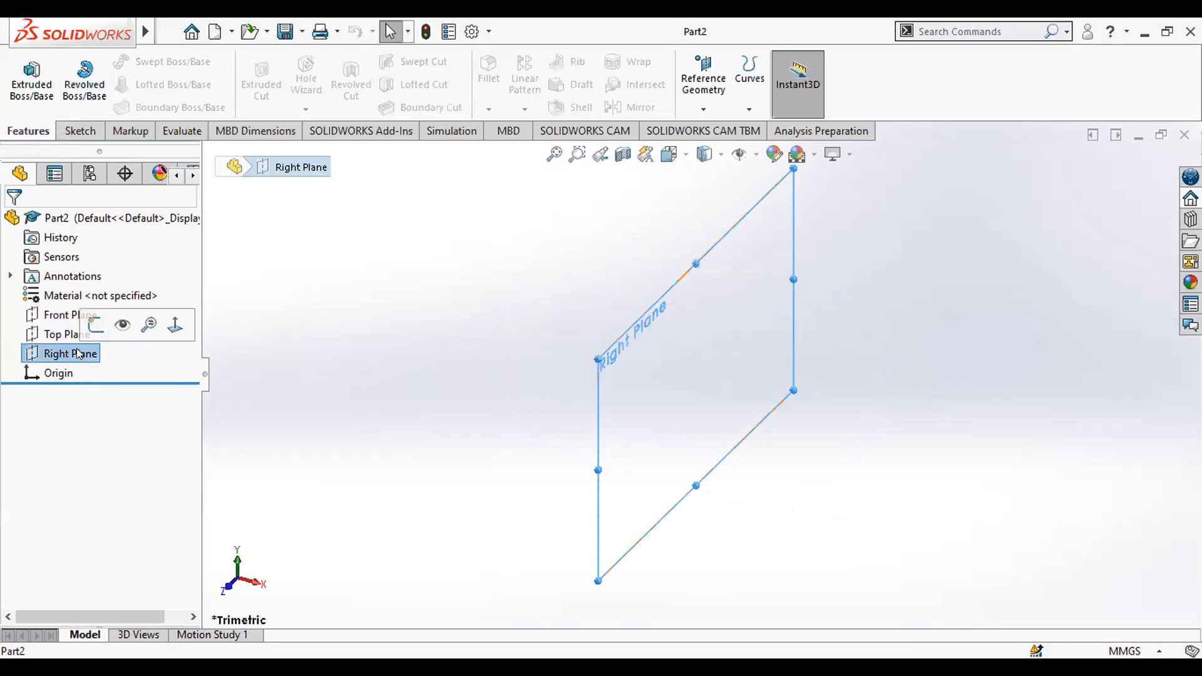
left_click(45, 313)
left_click(69, 131)
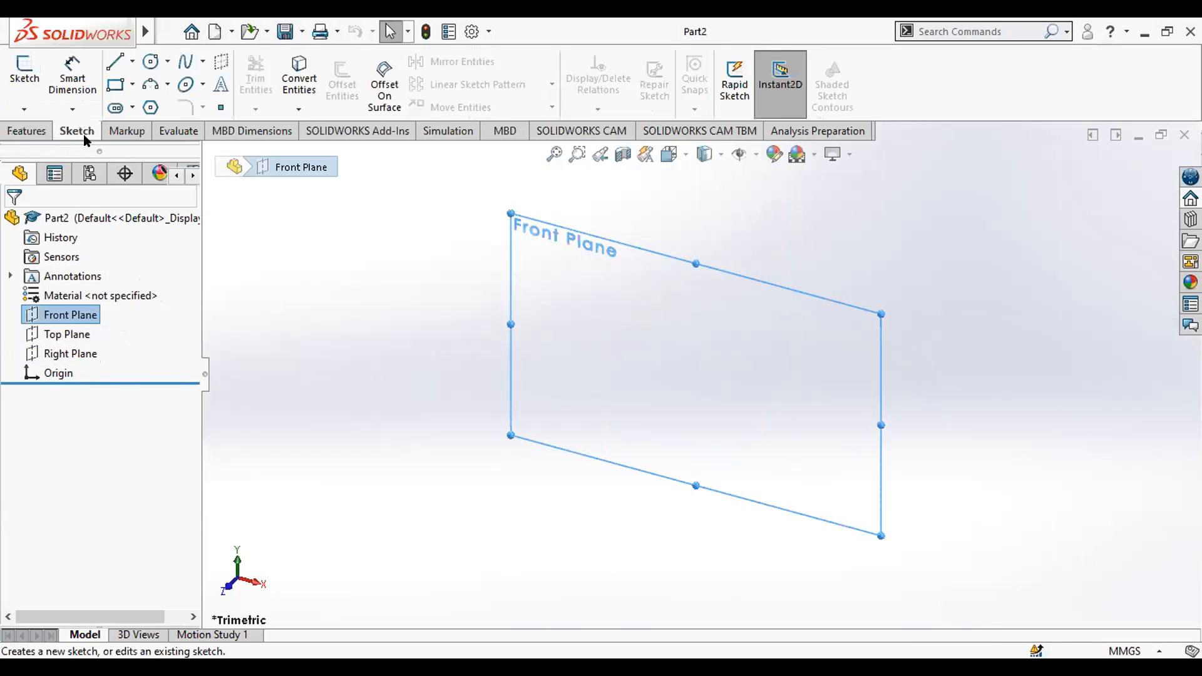
left_click(26, 130)
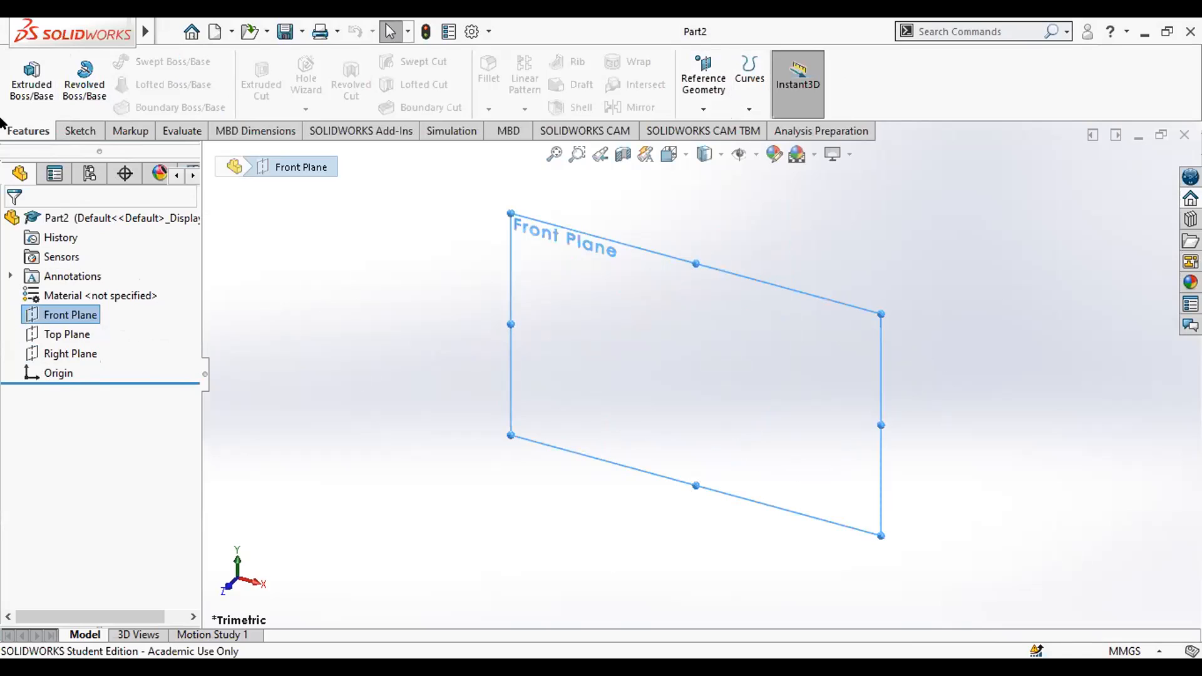
left_click(78, 131)
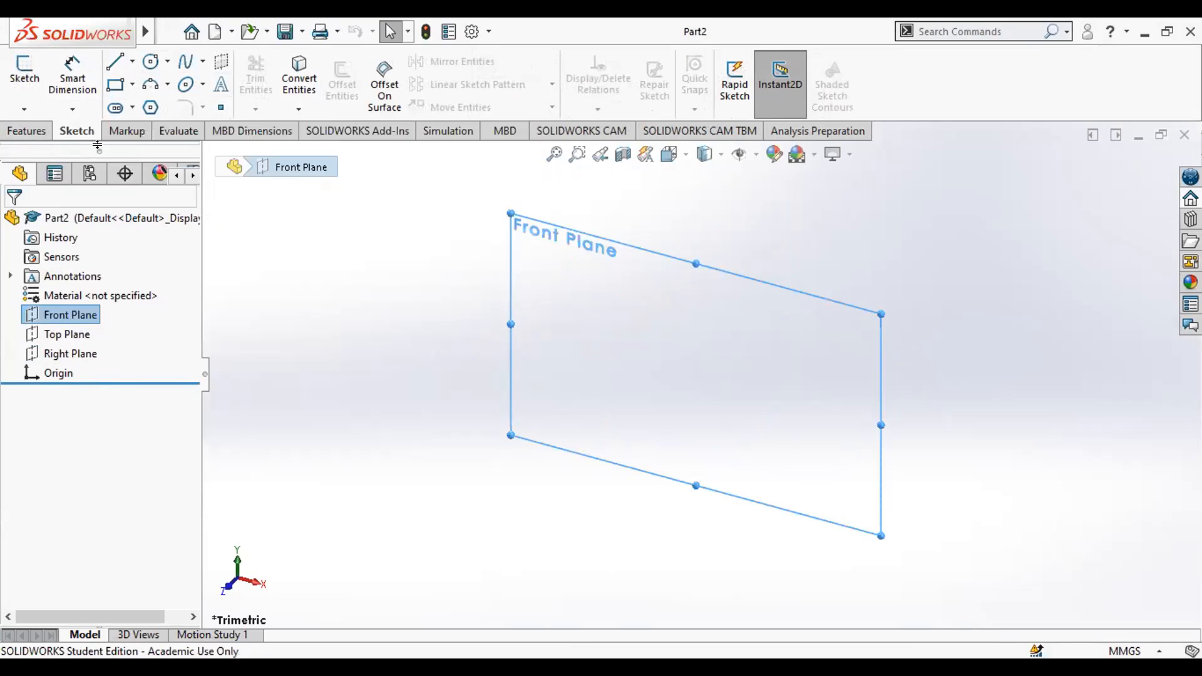
left_click(25, 70)
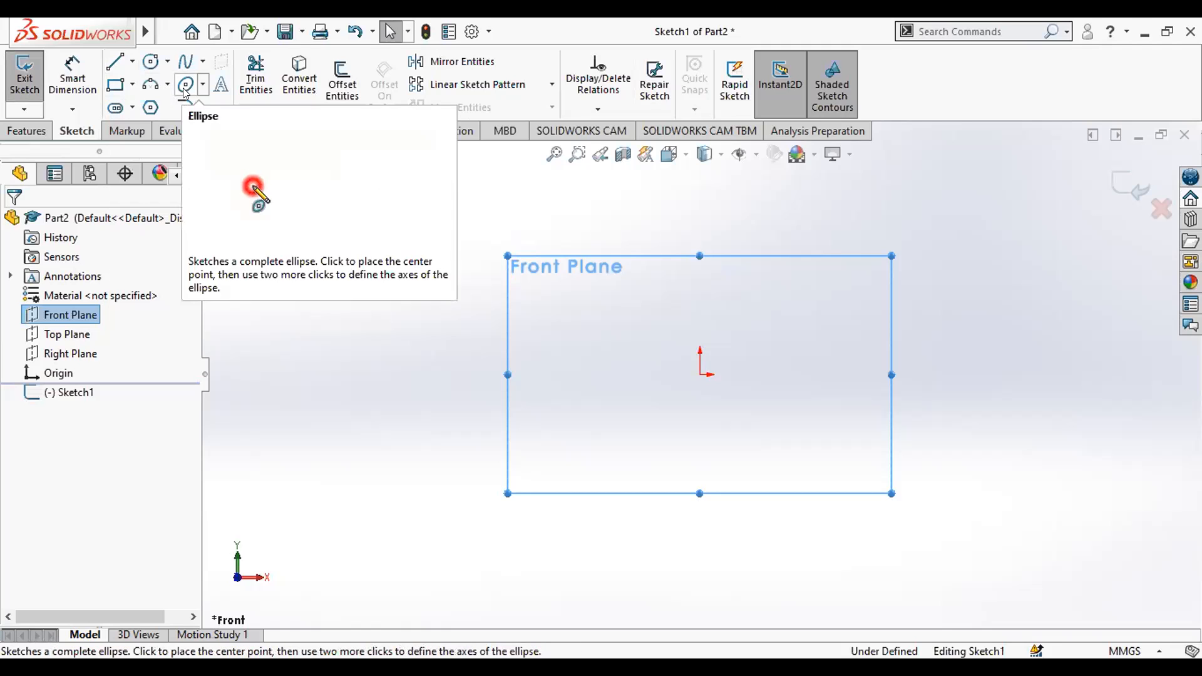
Sketch a profile from the origin: a vertical edge about 63 mm high, a top edge with a trapezoidal notch, and the opposite vertical edge
key("l")
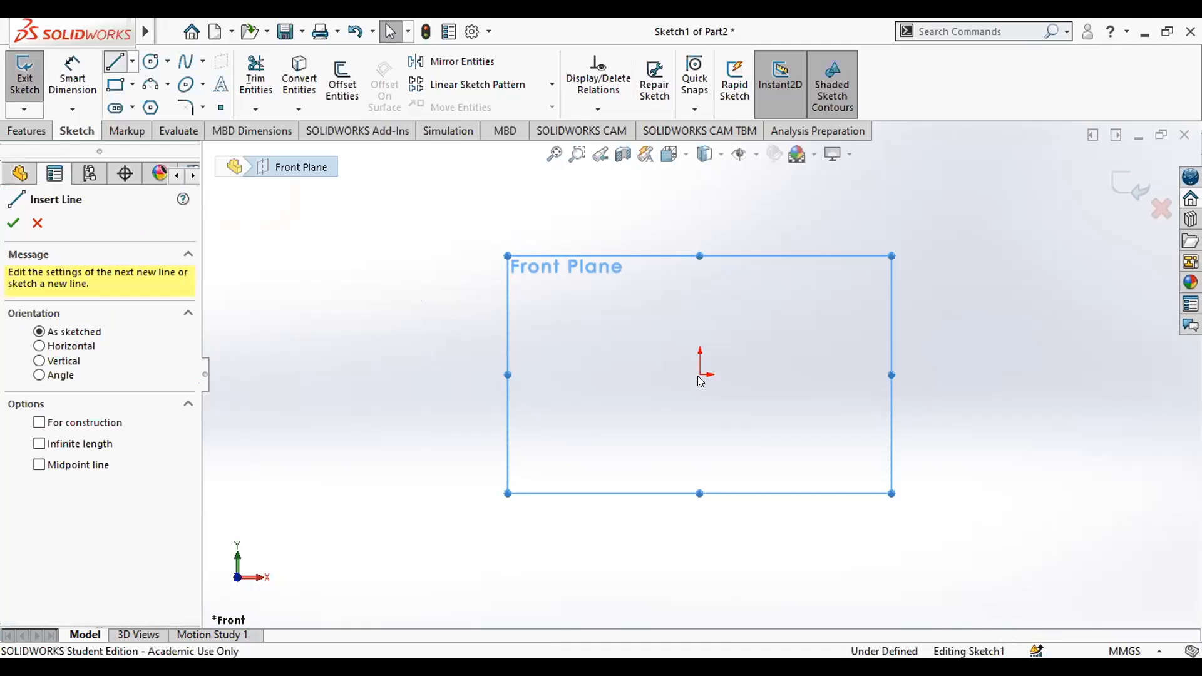
left_click(700, 374)
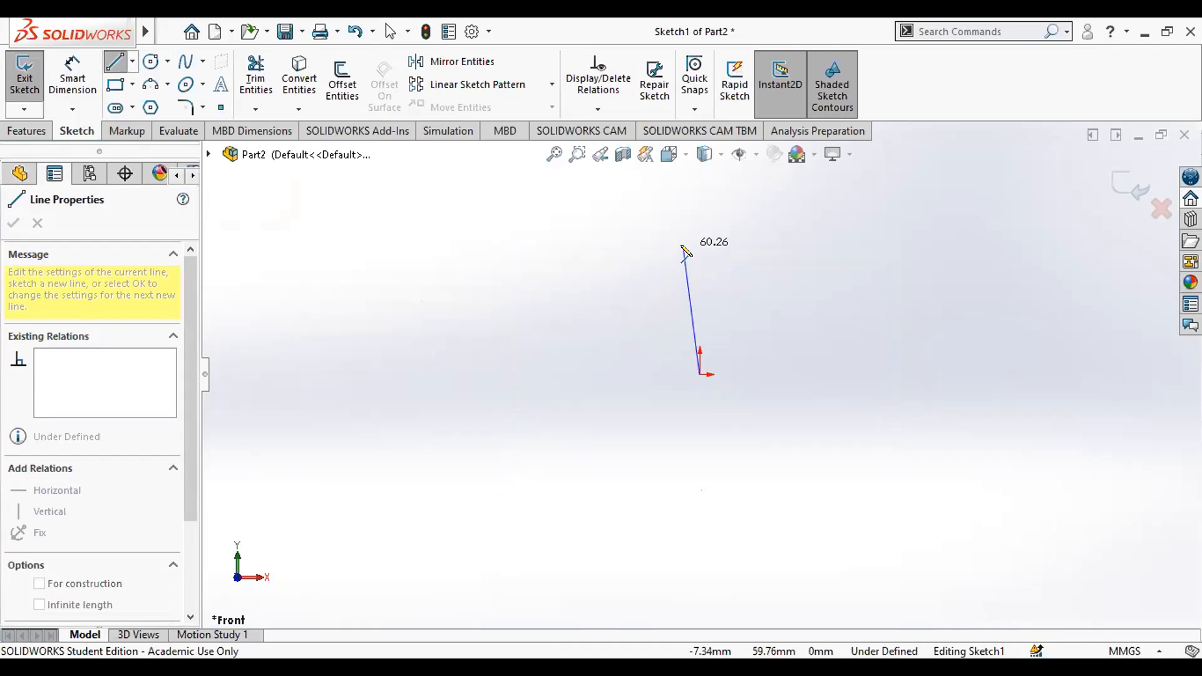
left_click(701, 238)
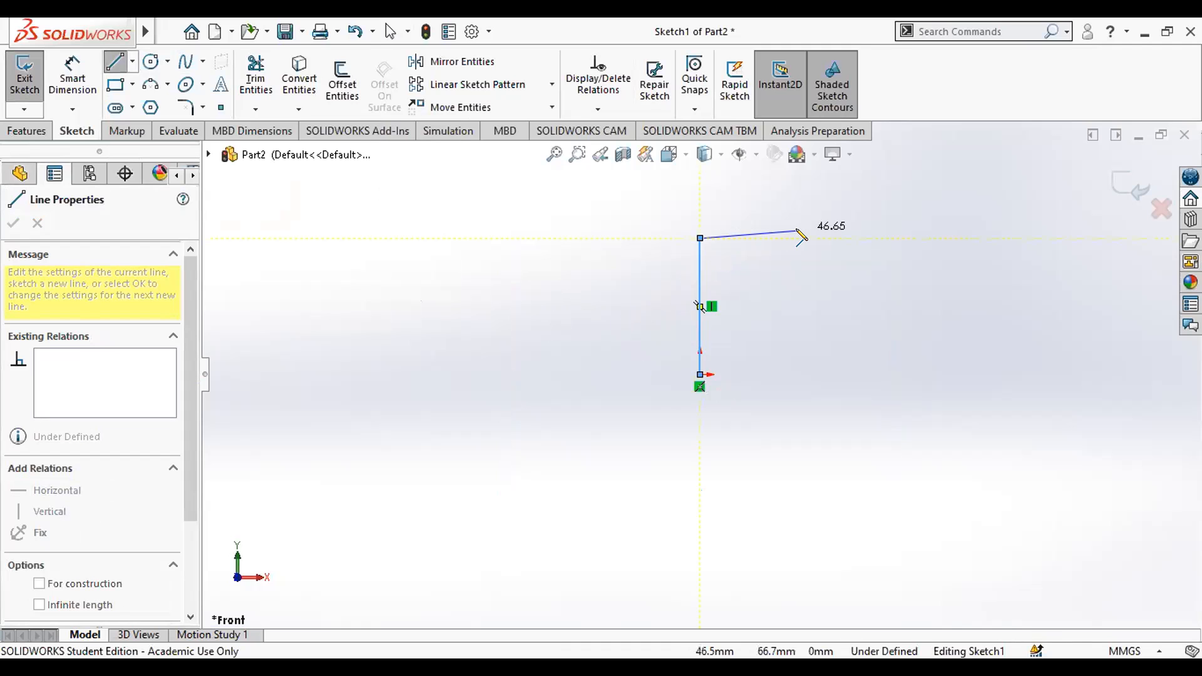
left_click(802, 238)
left_click(818, 265)
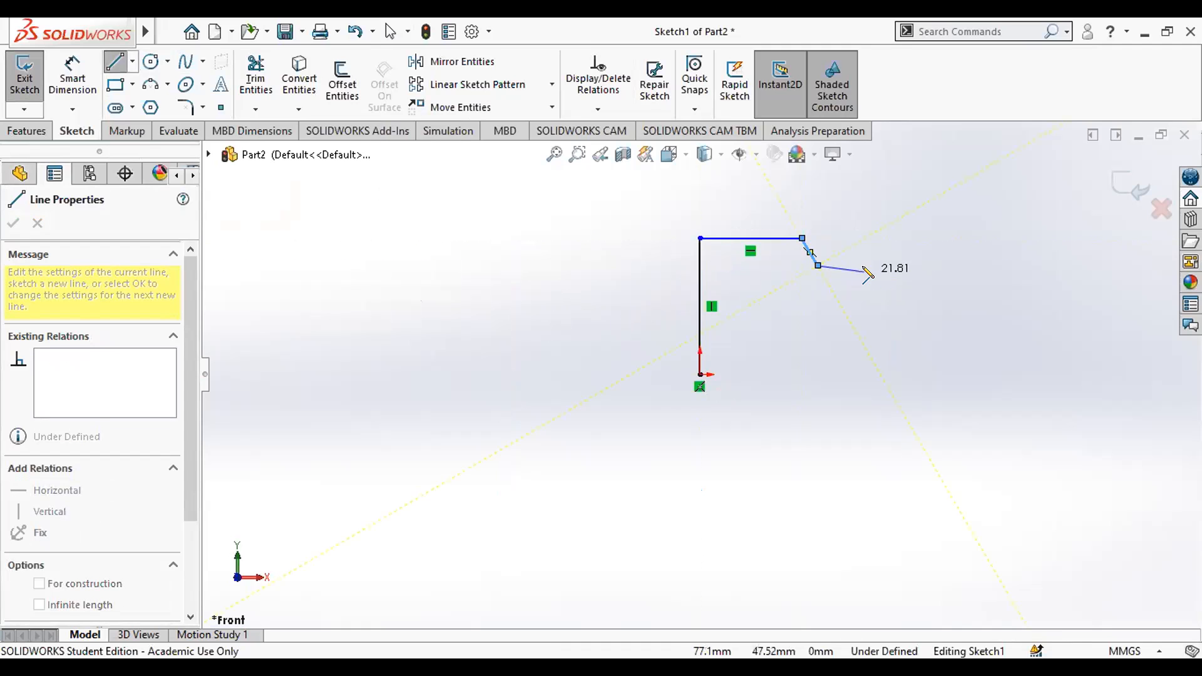
left_click(872, 266)
left_click(889, 238)
left_click(1004, 239)
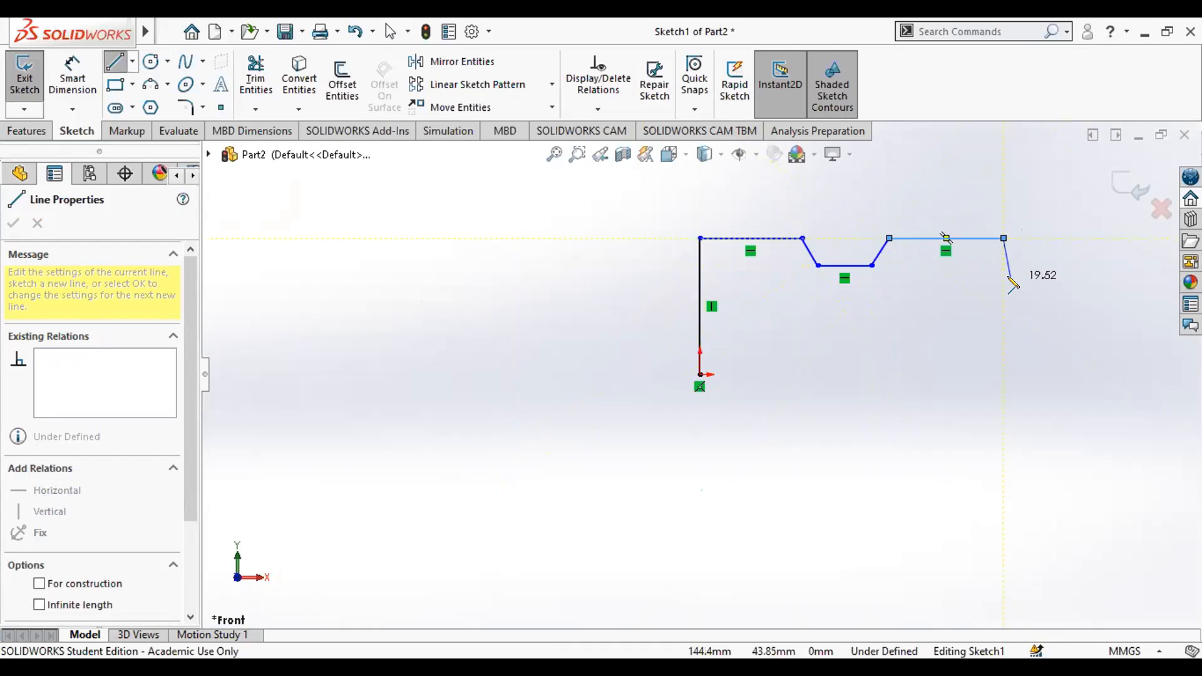
left_click(1003, 374)
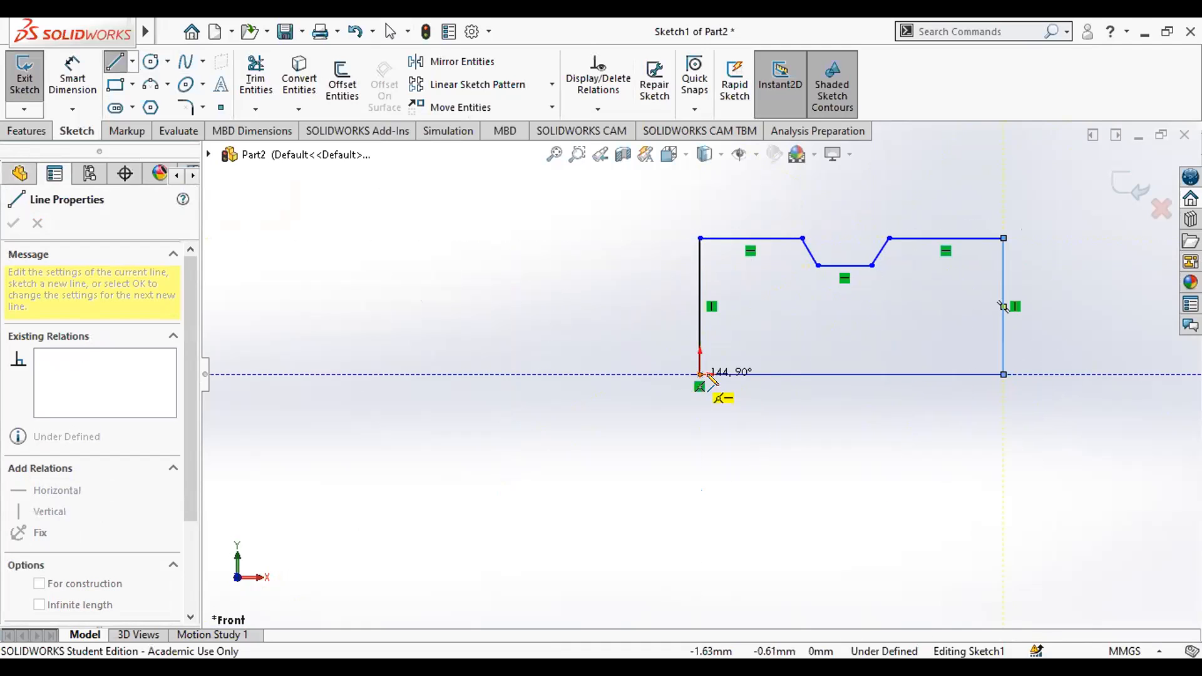
Close the profile with a bottom edge containing a shallow upward trapezoidal notch, ending at the origin
left_click(919, 374)
left_click(895, 359)
left_click(830, 359)
left_click(818, 378)
left_click(700, 374)
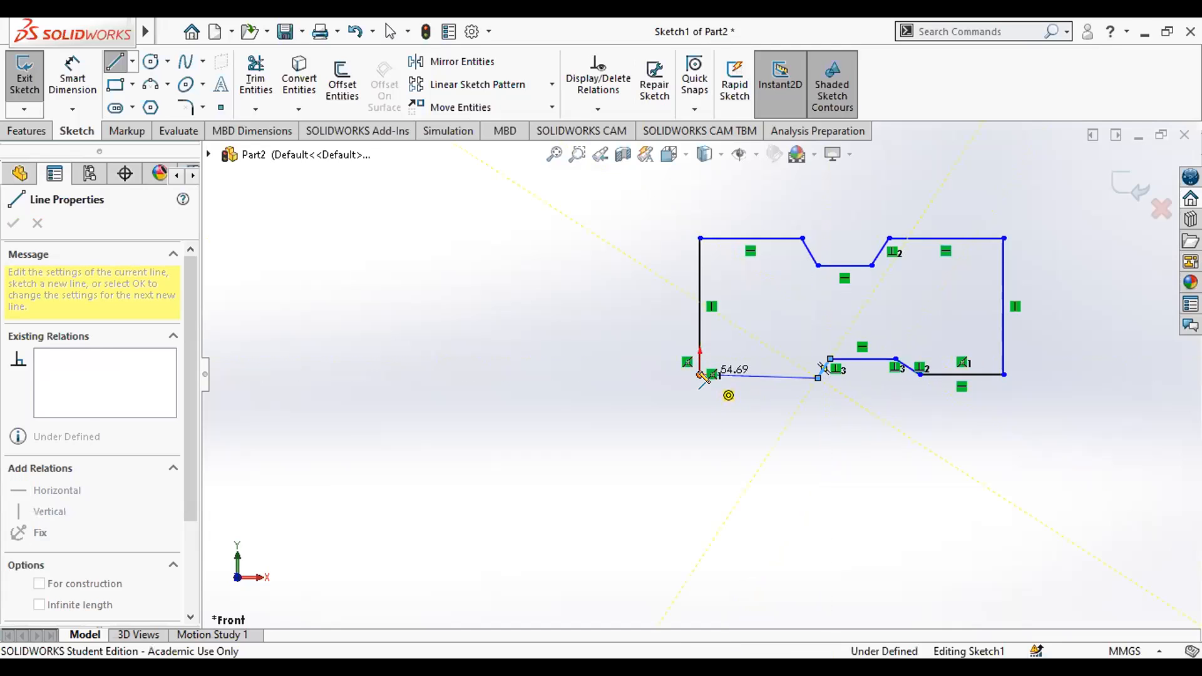
key("Escape")
View the available document unit systems without changing MMGS
left_click(1133, 651)
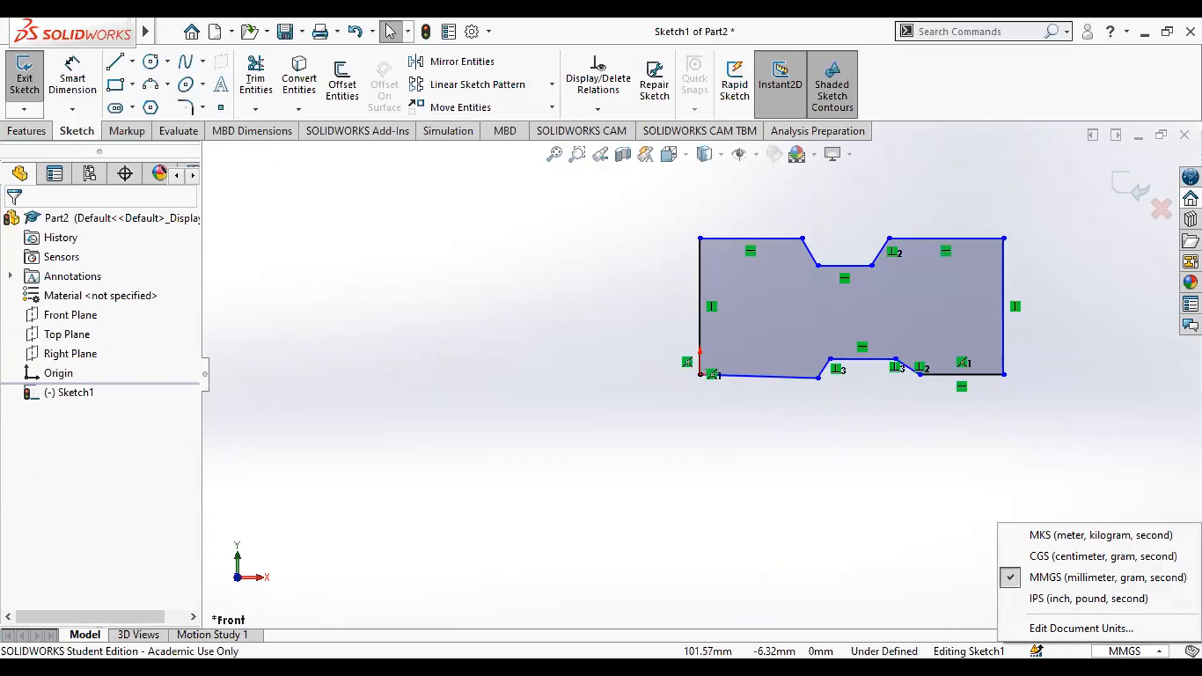
left_click(825, 477)
left_click(1119, 650)
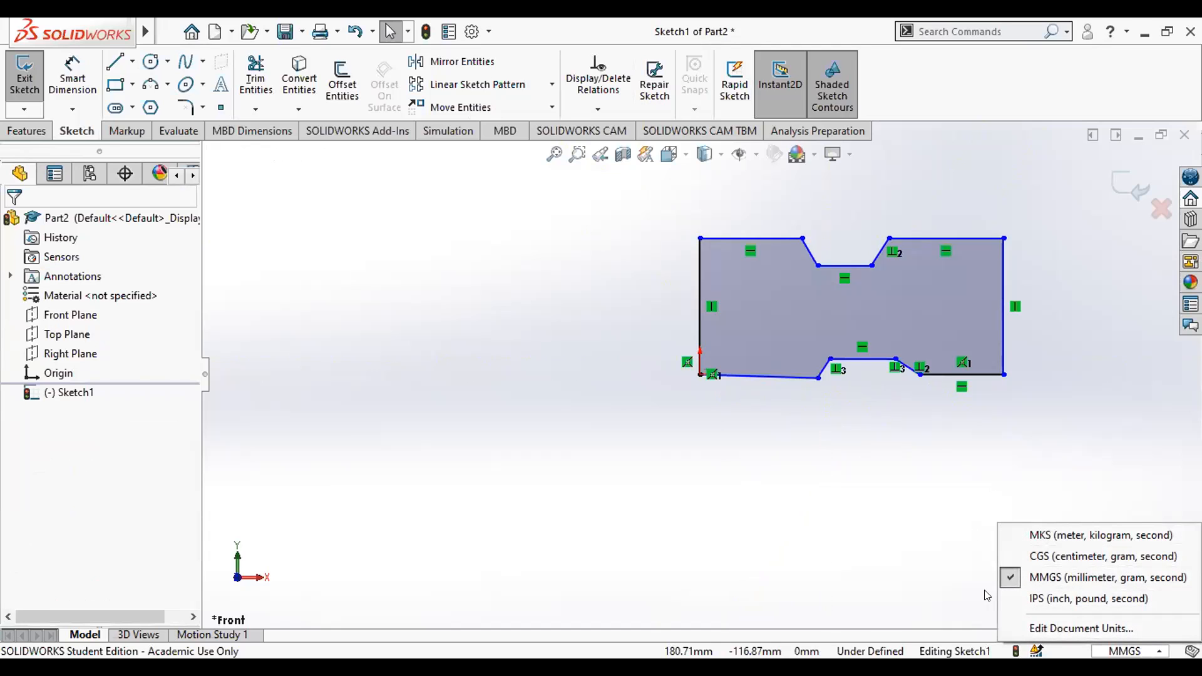
Add a Horizontal relation to the slightly tilted bottom line that starts at the origin
left_click(787, 377)
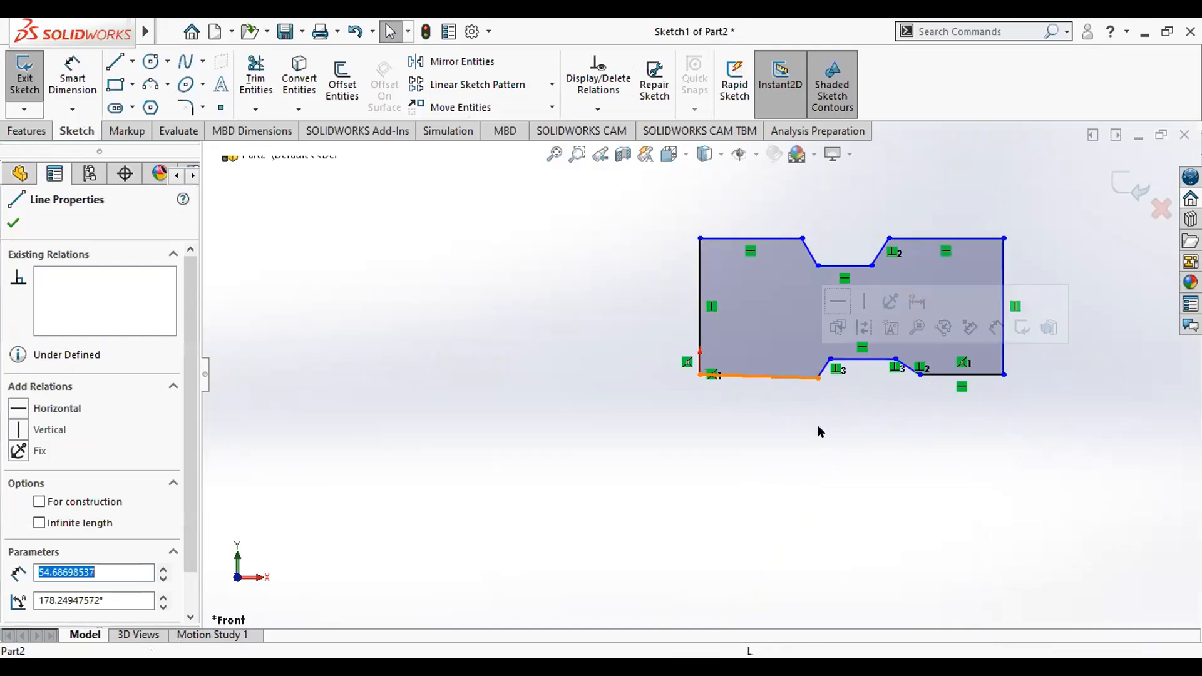
left_click(20, 409)
left_click(13, 223)
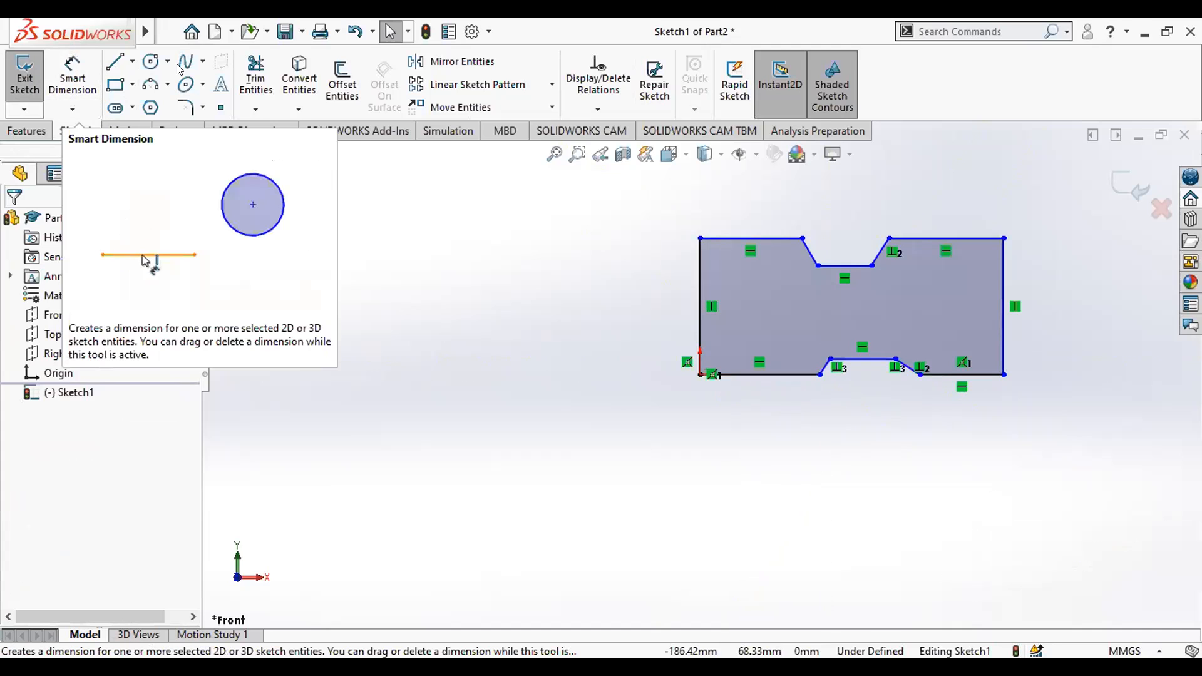
Dimension the profile's vertical edge at the origin to 65 mm
left_click(72, 79)
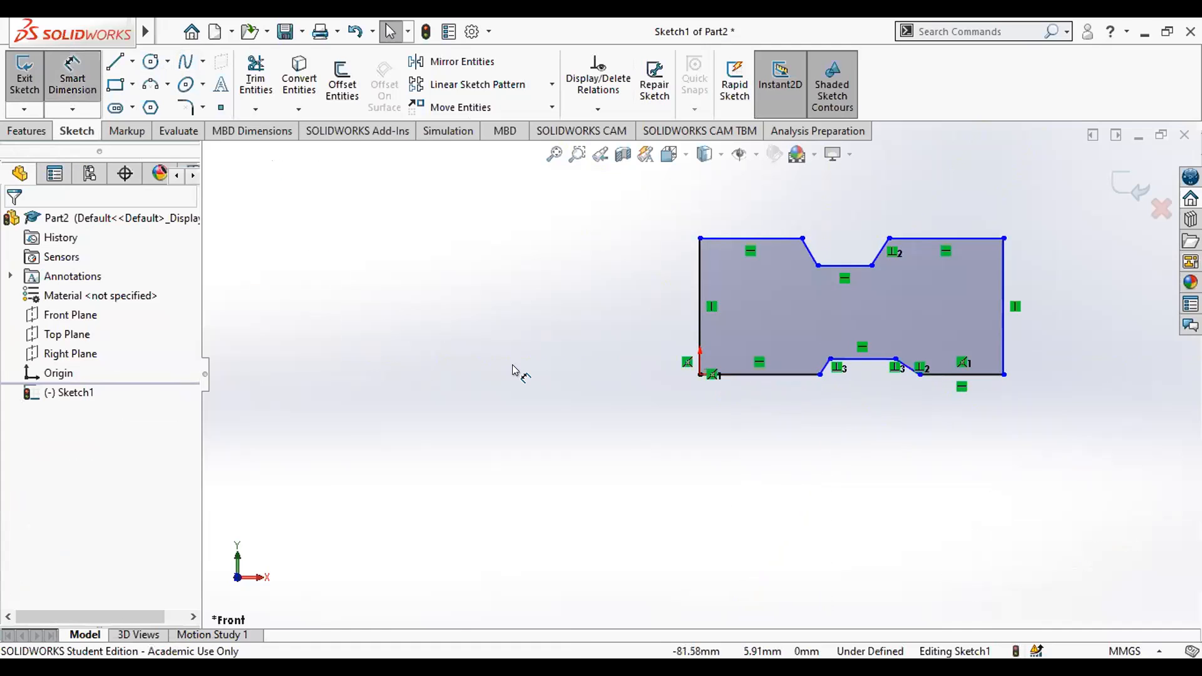
left_click(700, 320)
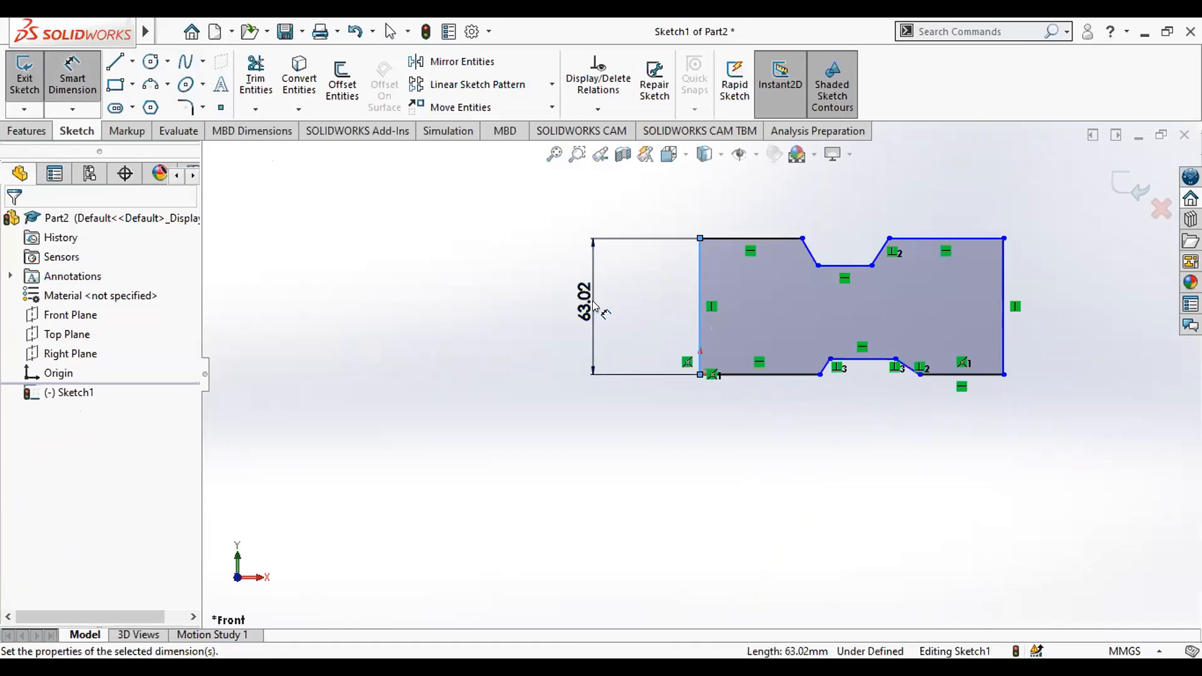
left_click(593, 307)
type("65")
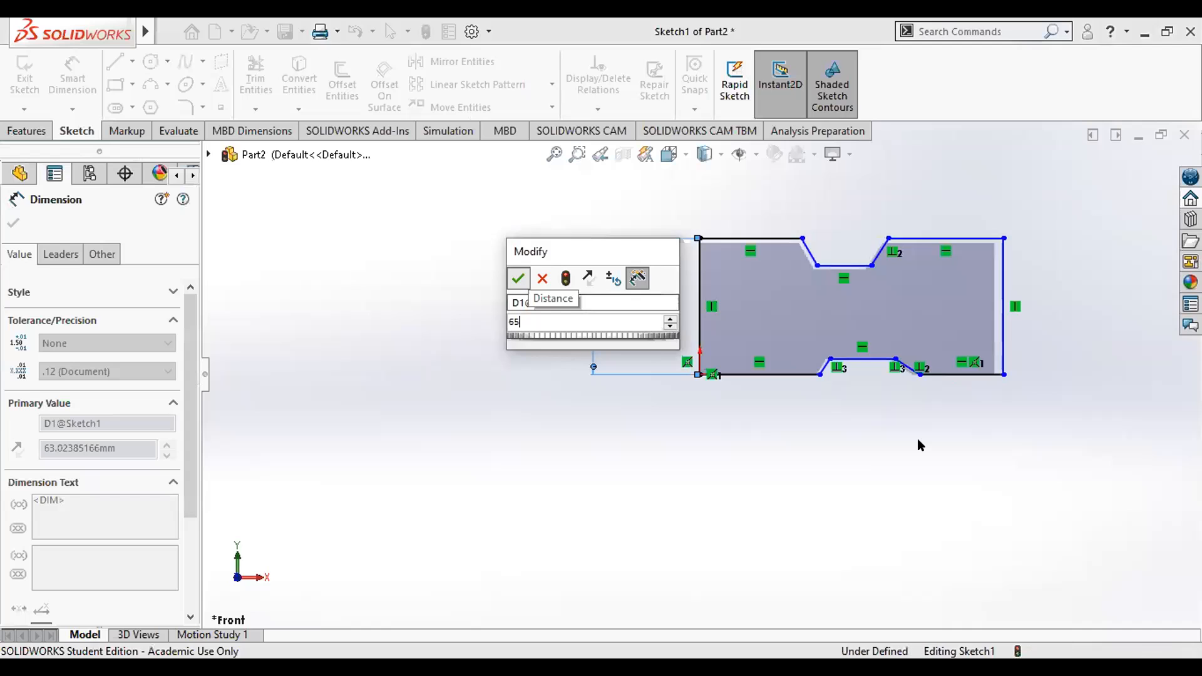
key("Return")
Dimension the overall width between the profile's two vertical edges to 150 mm
left_click(704, 335)
left_click(1003, 322)
left_click(852, 470)
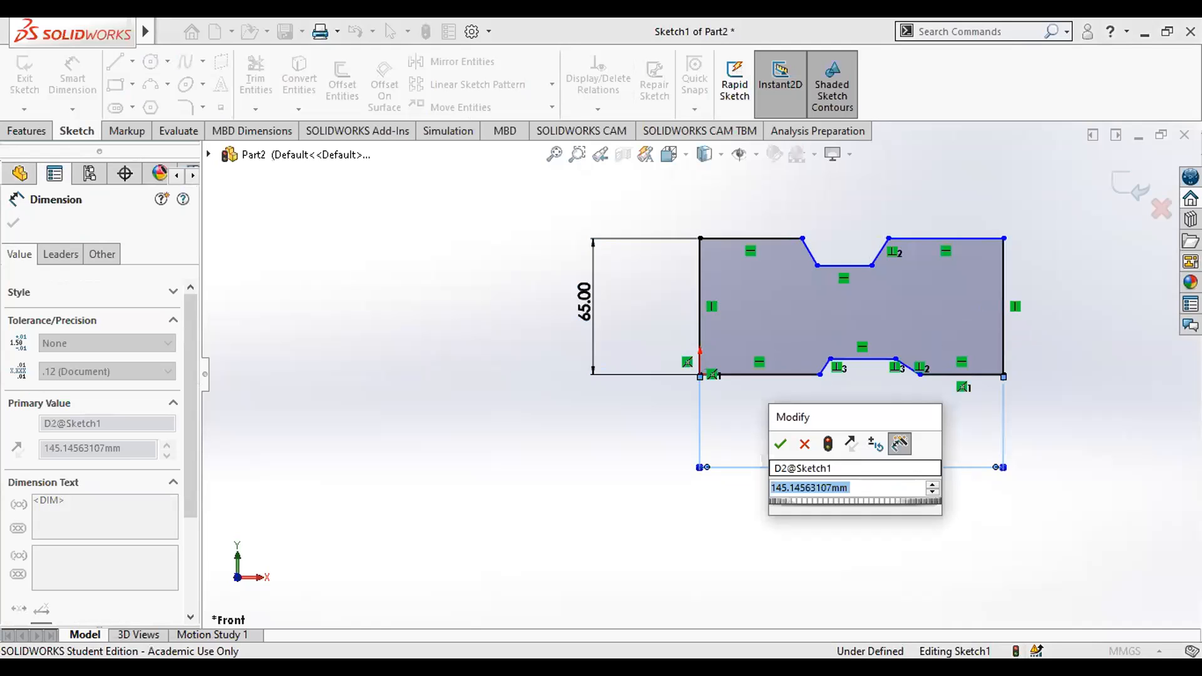
type("150")
key("Return")
scroll(852, 308, "down", 2)
scroll(832, 256, "up", 3)
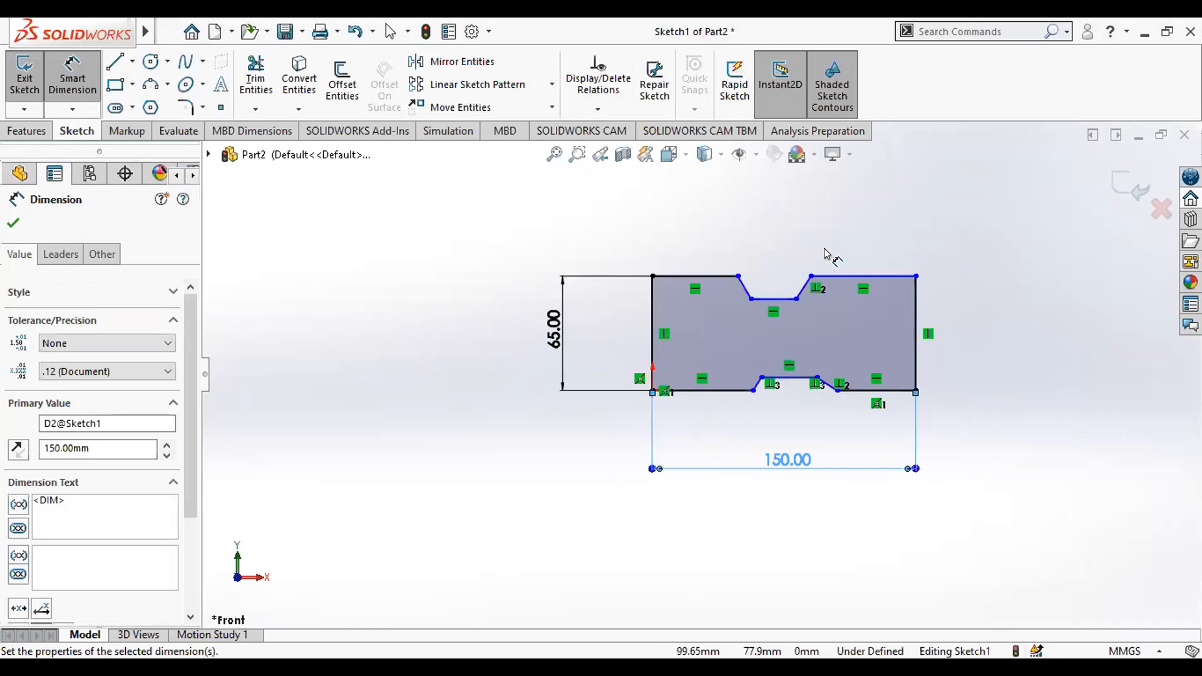
scroll(848, 219, "down", 3)
scroll(668, 351, "down", 3)
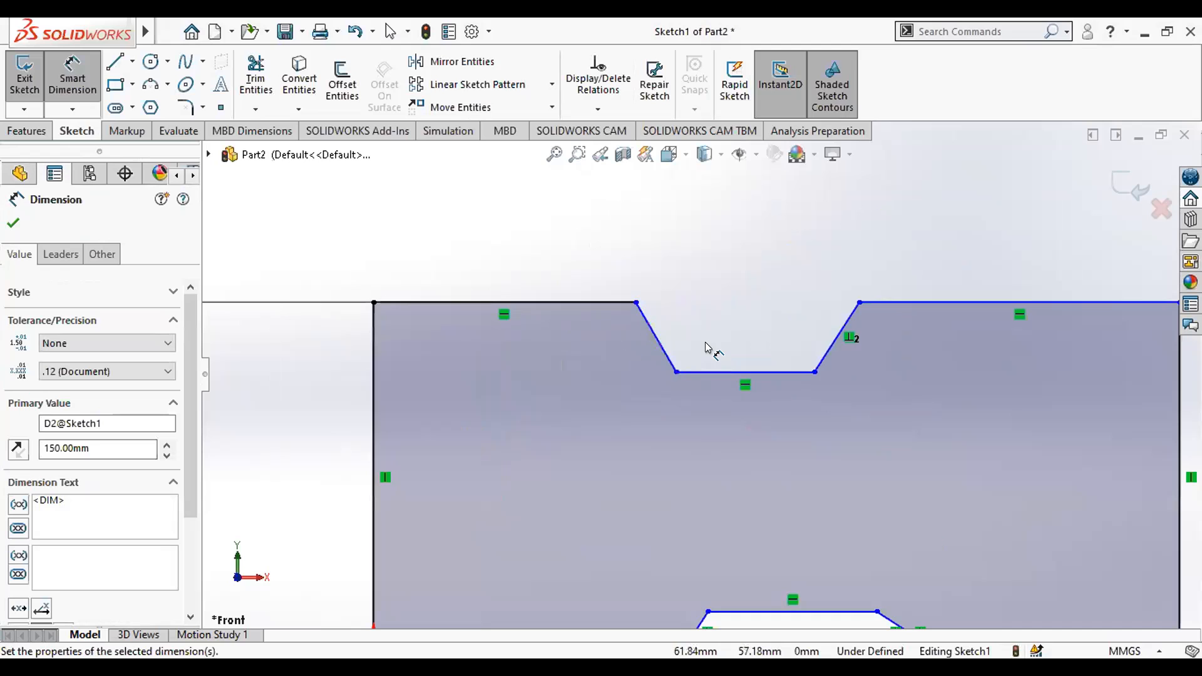
left_click(487, 303)
key("Escape")
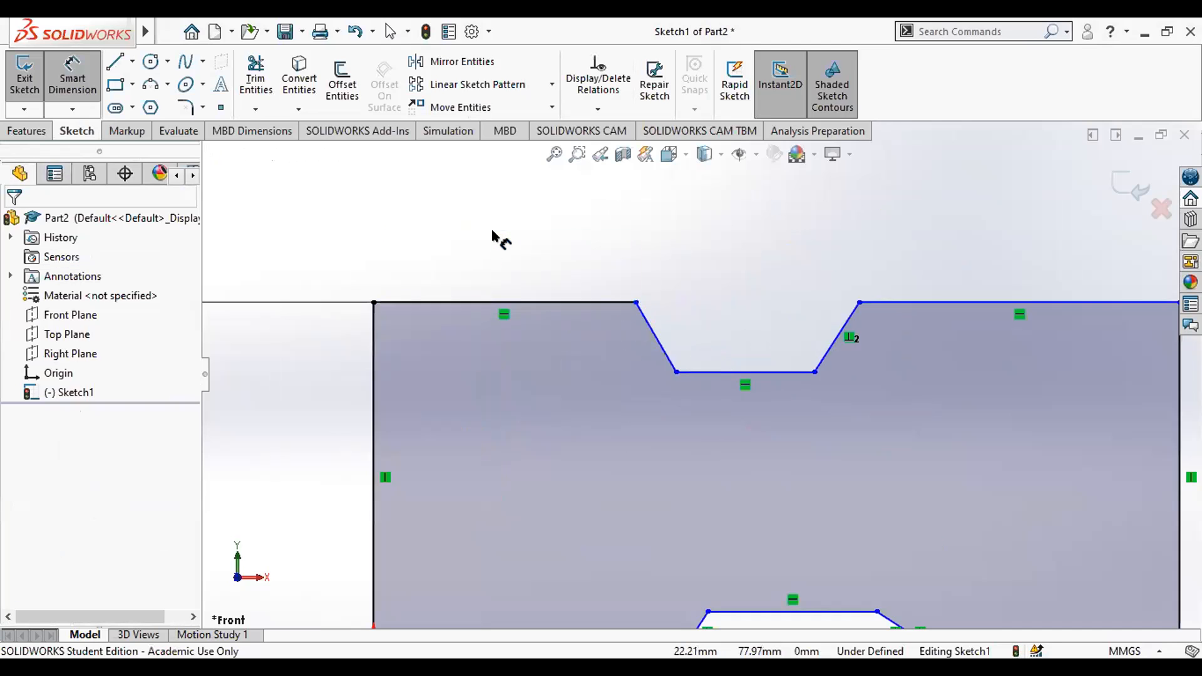
left_click(659, 341)
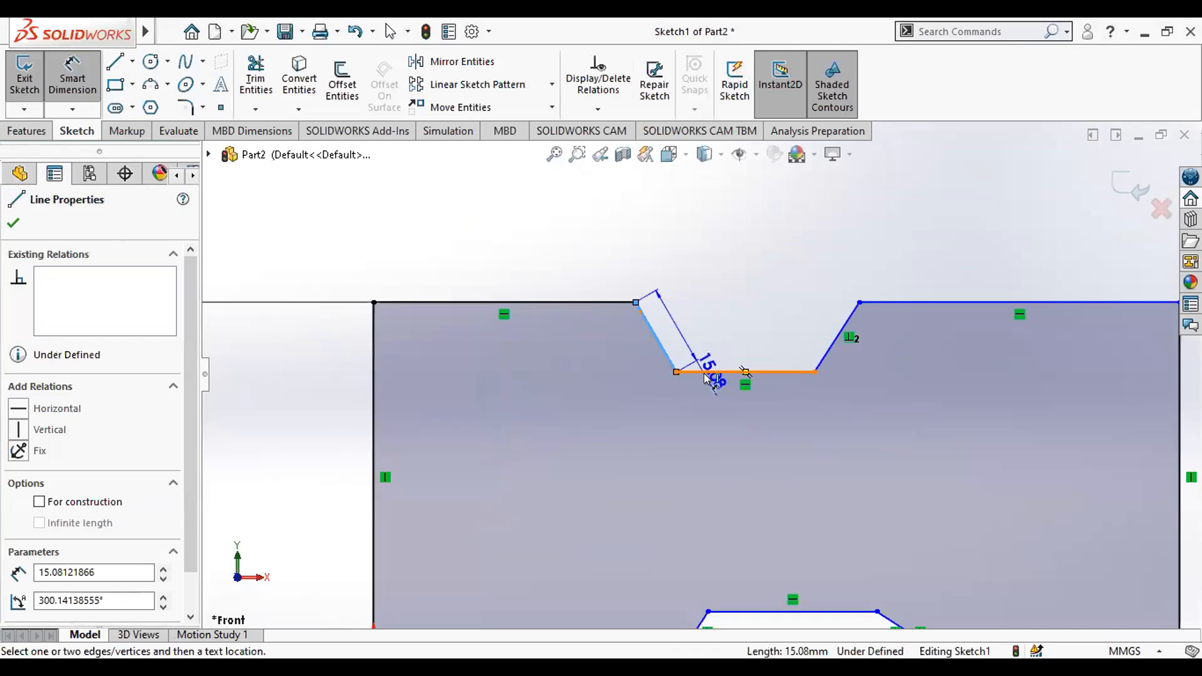
left_click(705, 373)
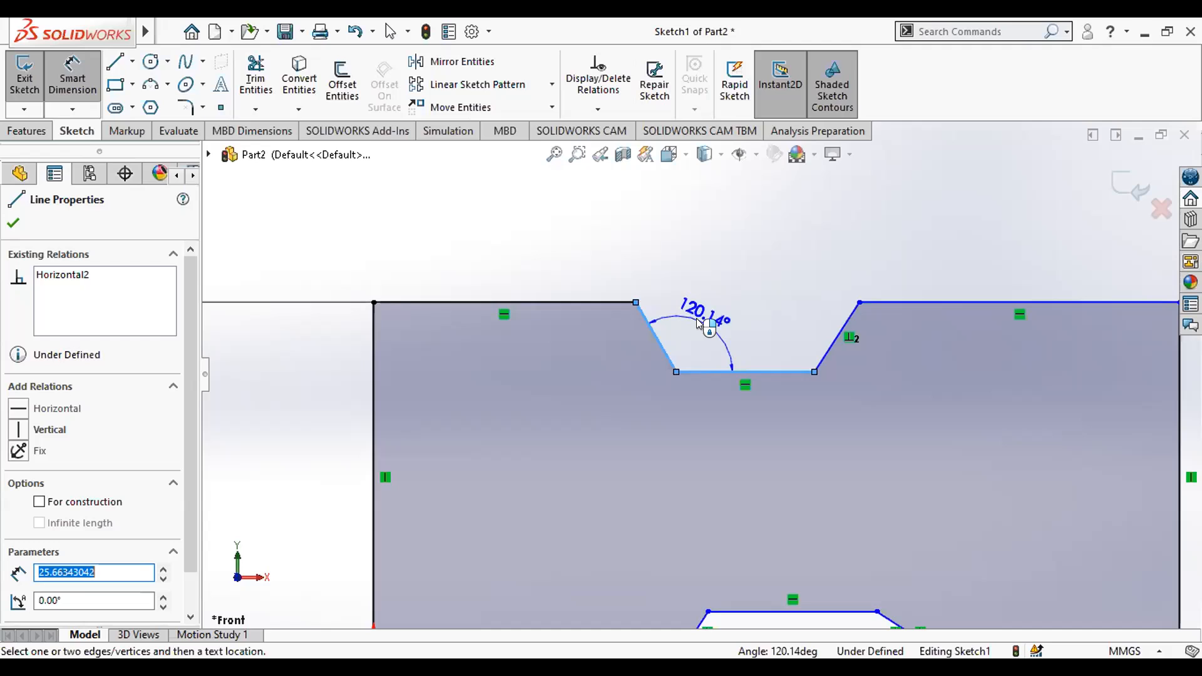
key("Escape")
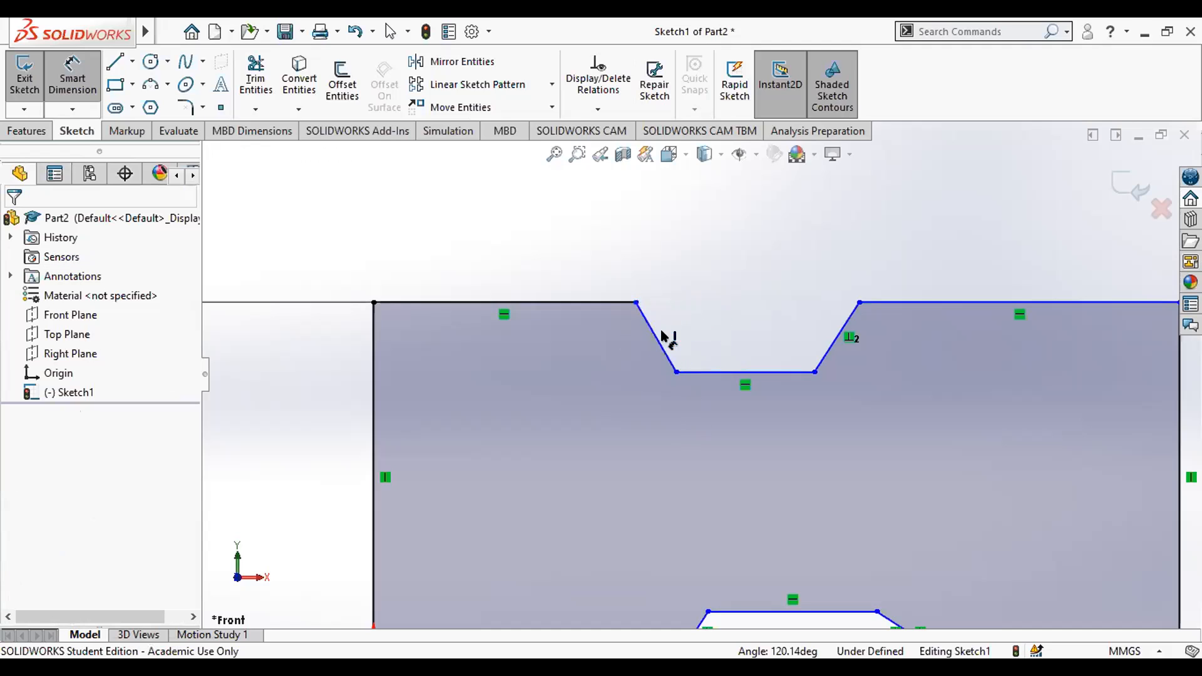
left_click(623, 316)
left_click(752, 374)
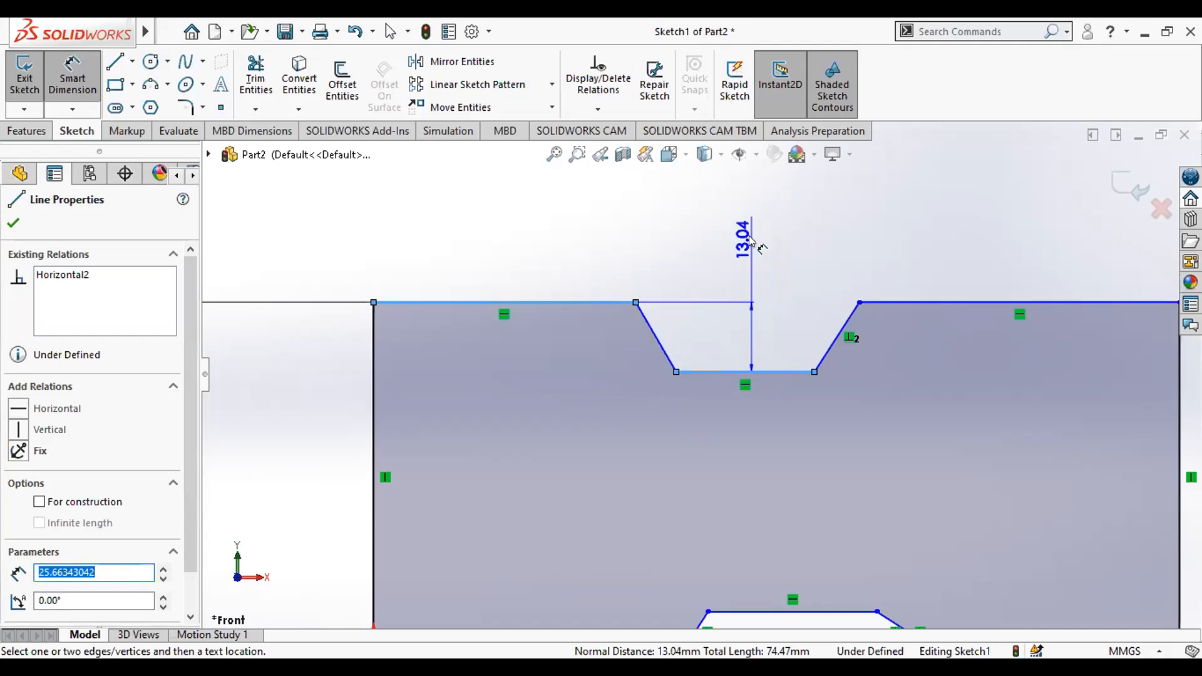
key("Escape")
left_click(665, 342)
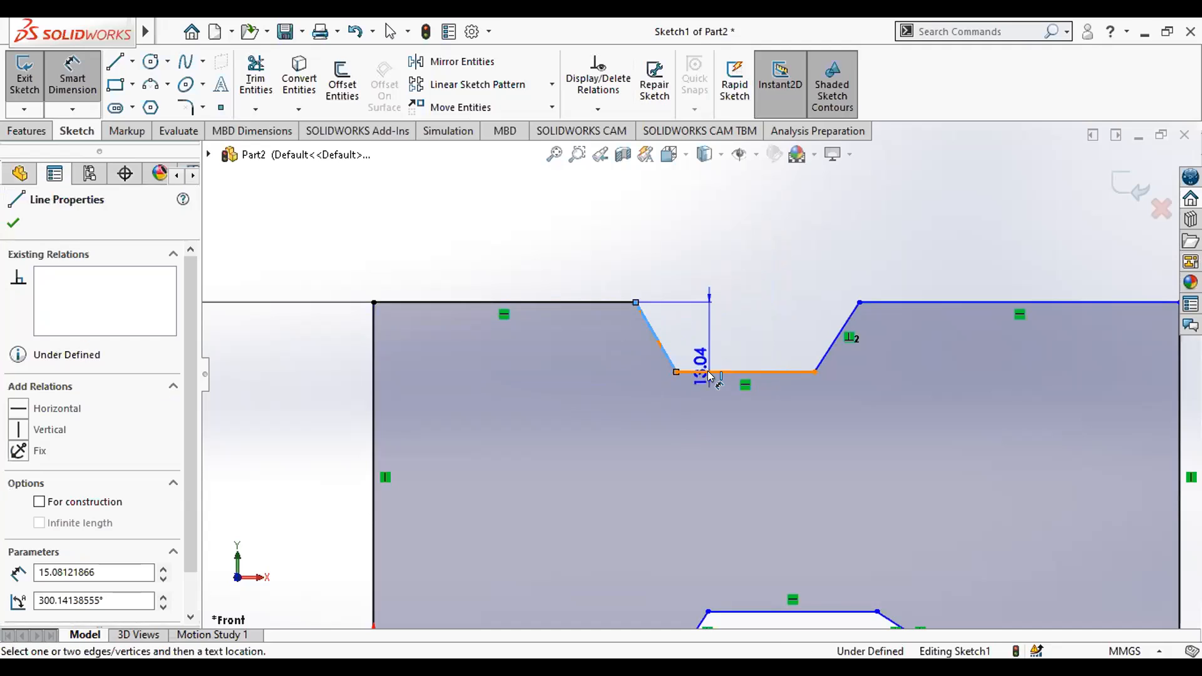
left_click(714, 371)
key("Escape")
left_click(551, 303)
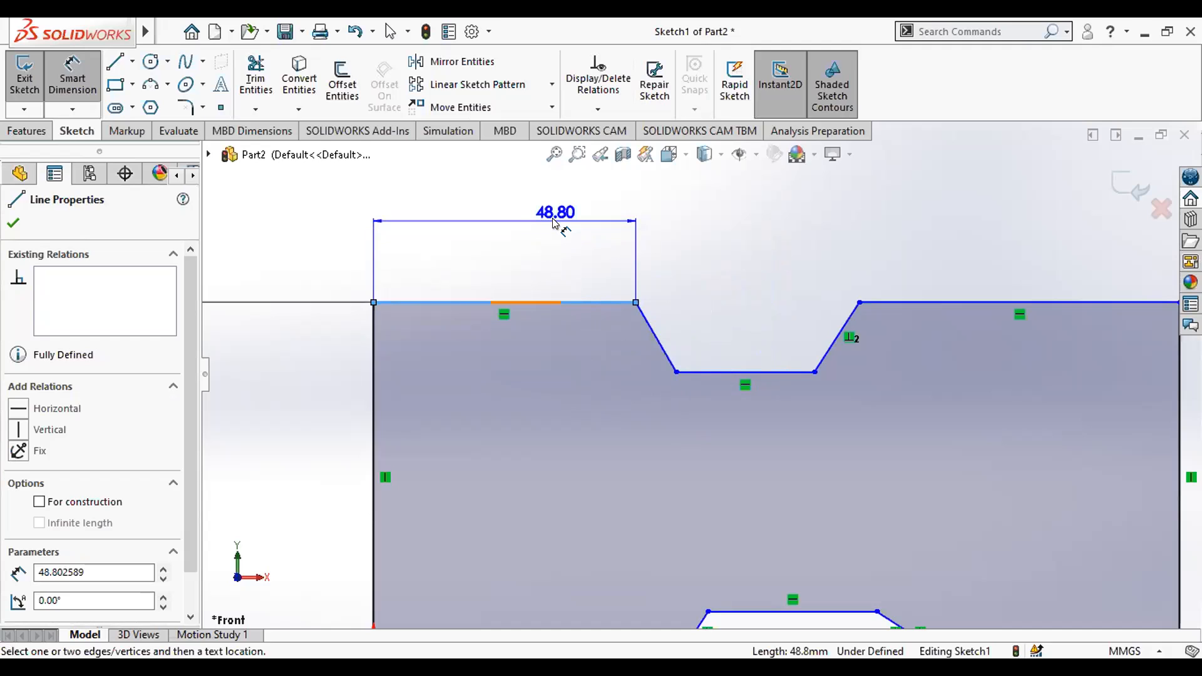
key("Escape")
Dimension the top horizontal line between the 65 mm edge and the upper notch to 50 mm
scroll(778, 433, "up", 2)
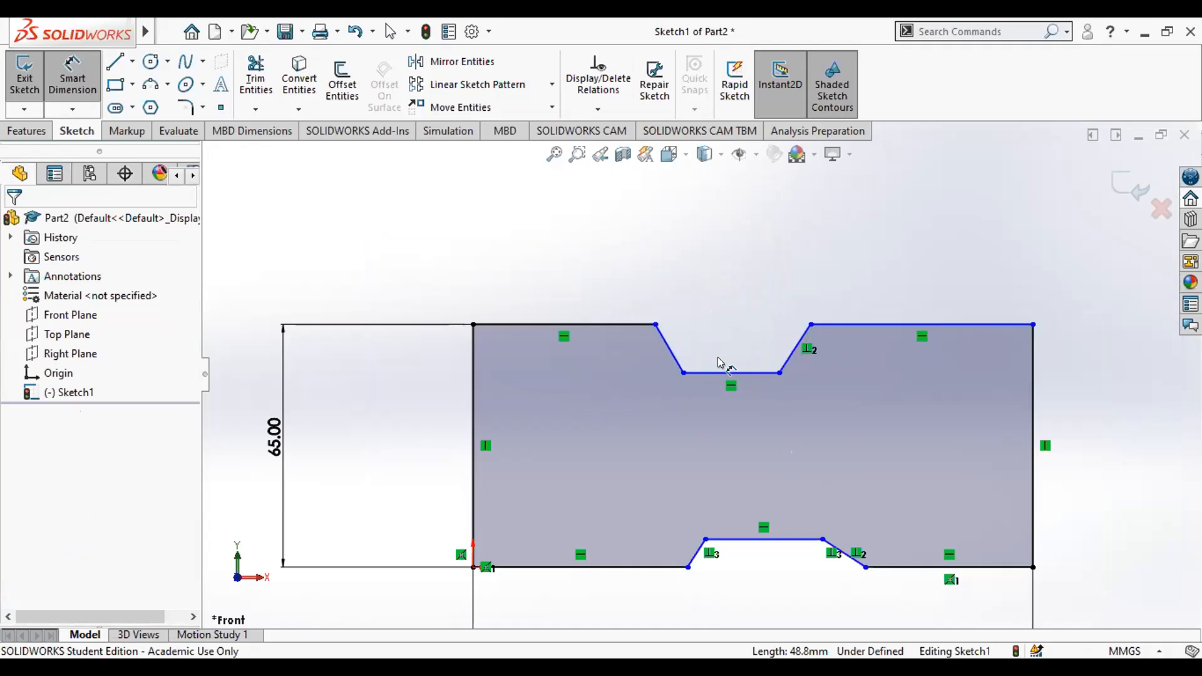
scroll(713, 348, "down", 3)
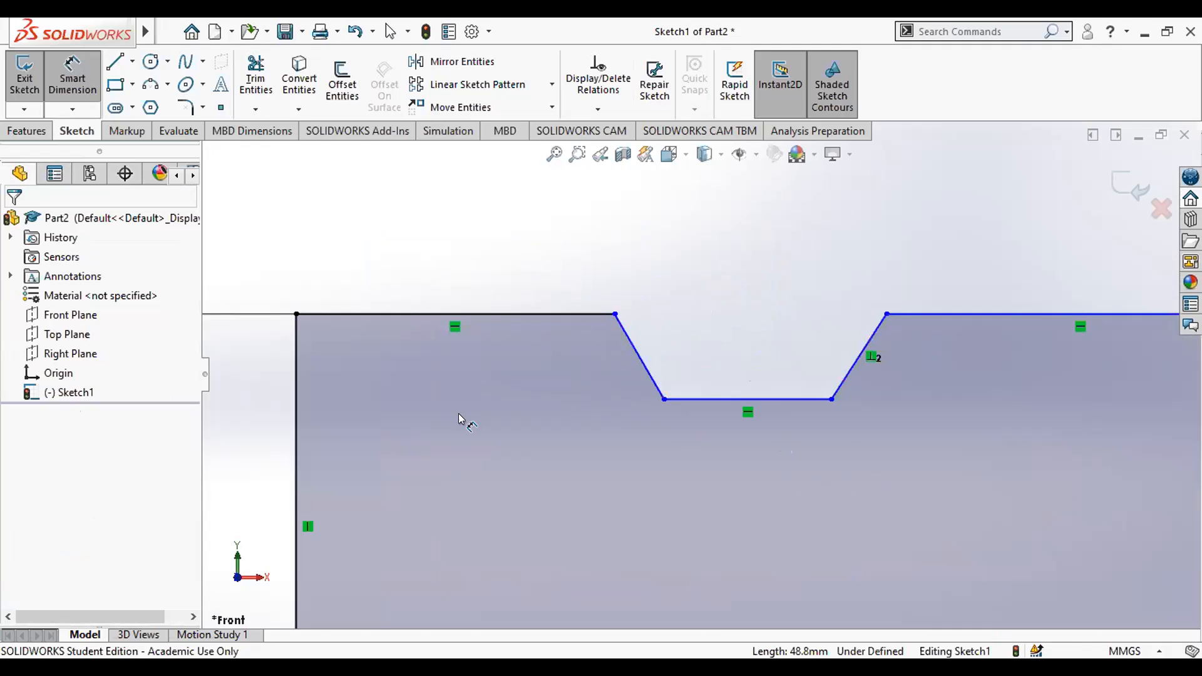
key("Escape")
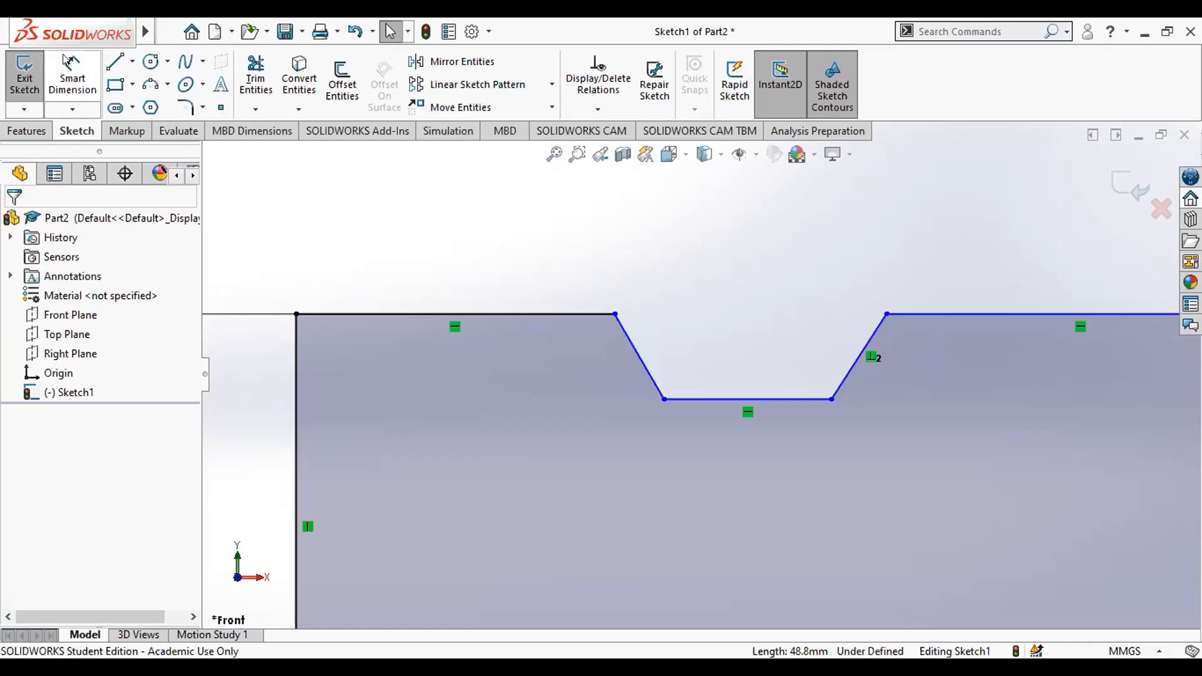
left_click(71, 74)
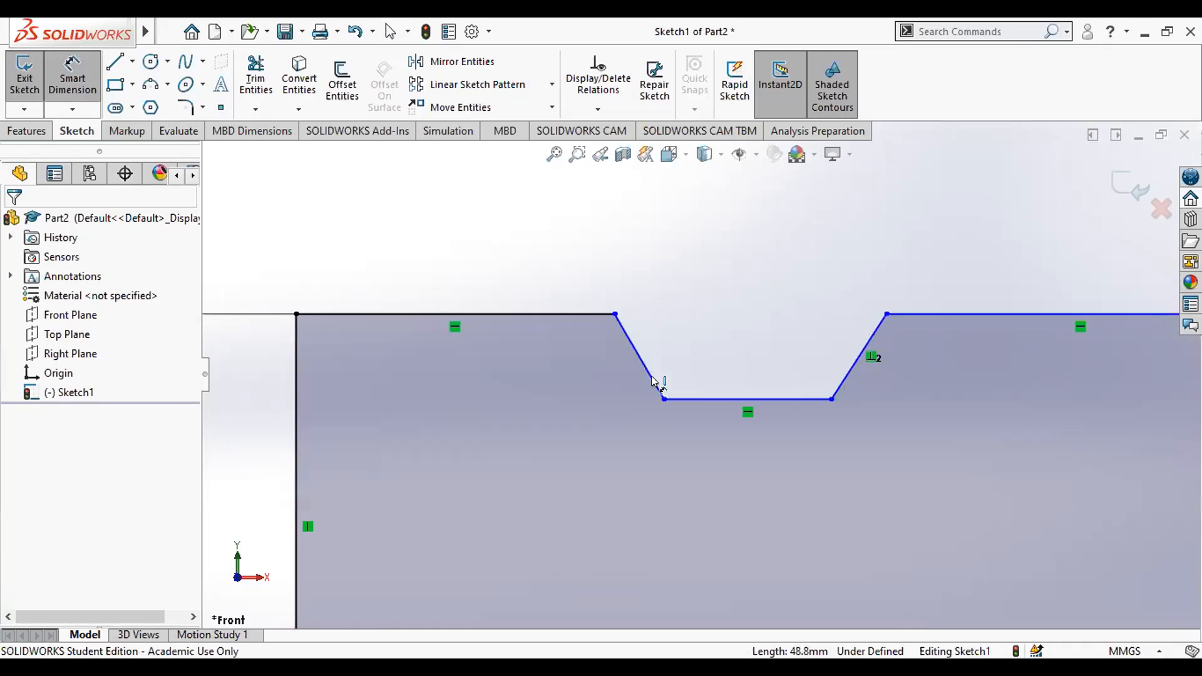
left_click(531, 288)
left_click(482, 226)
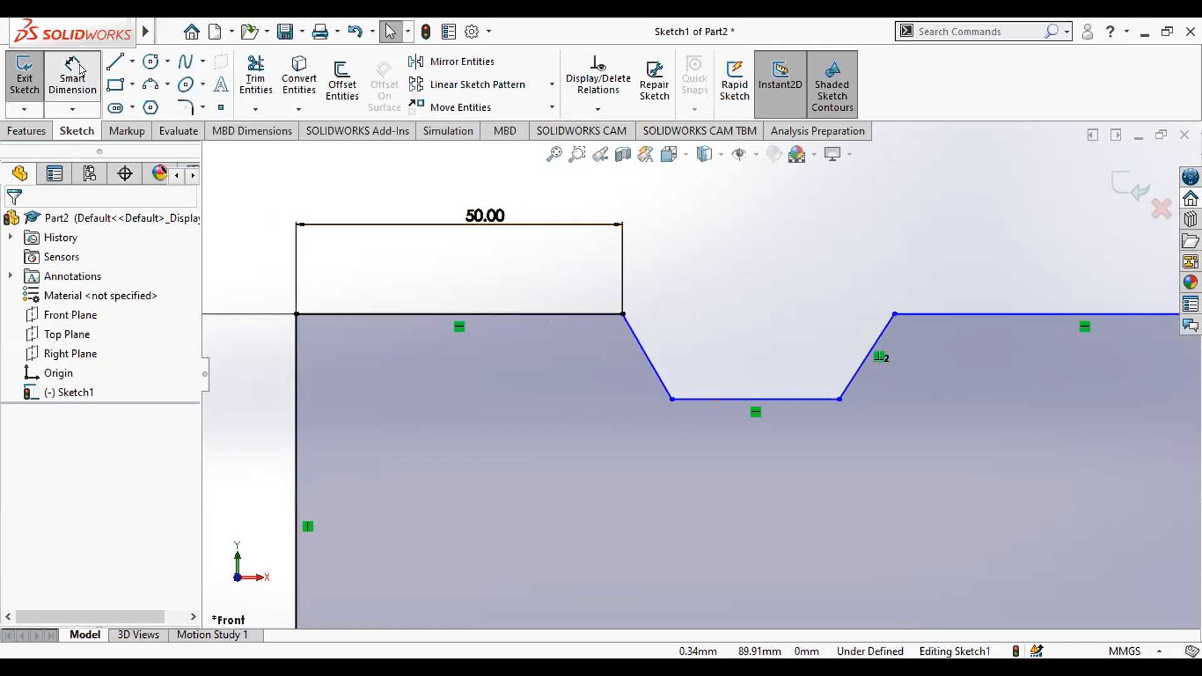
Dimension the horizontal floor of the upper notch to 35 mm
left_click(755, 401)
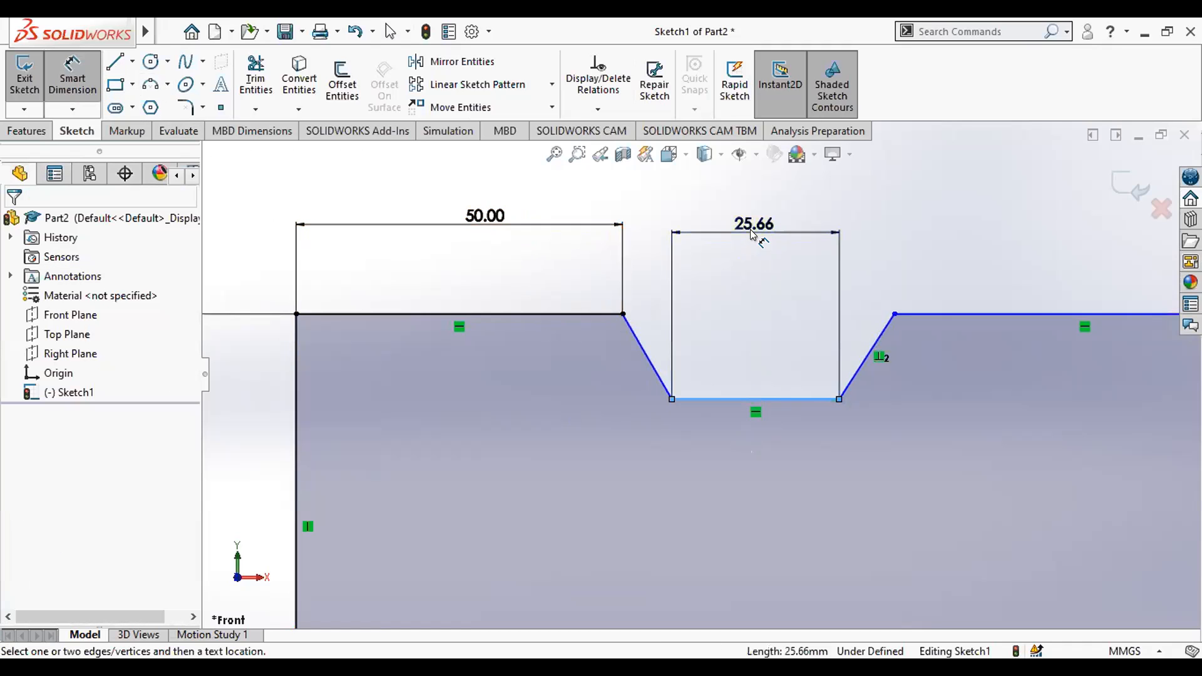
left_click(754, 237)
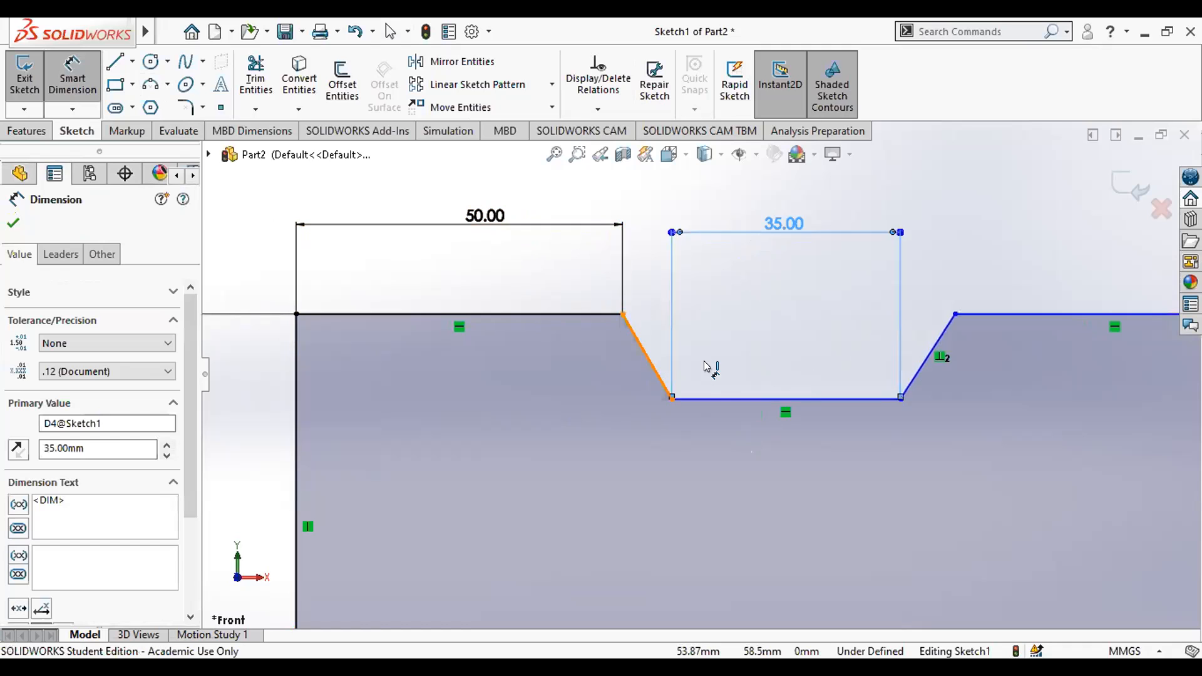
Dimension the angle between the upper notch's floor and its sloped side next to the 50 mm line to 130°
left_click(707, 399)
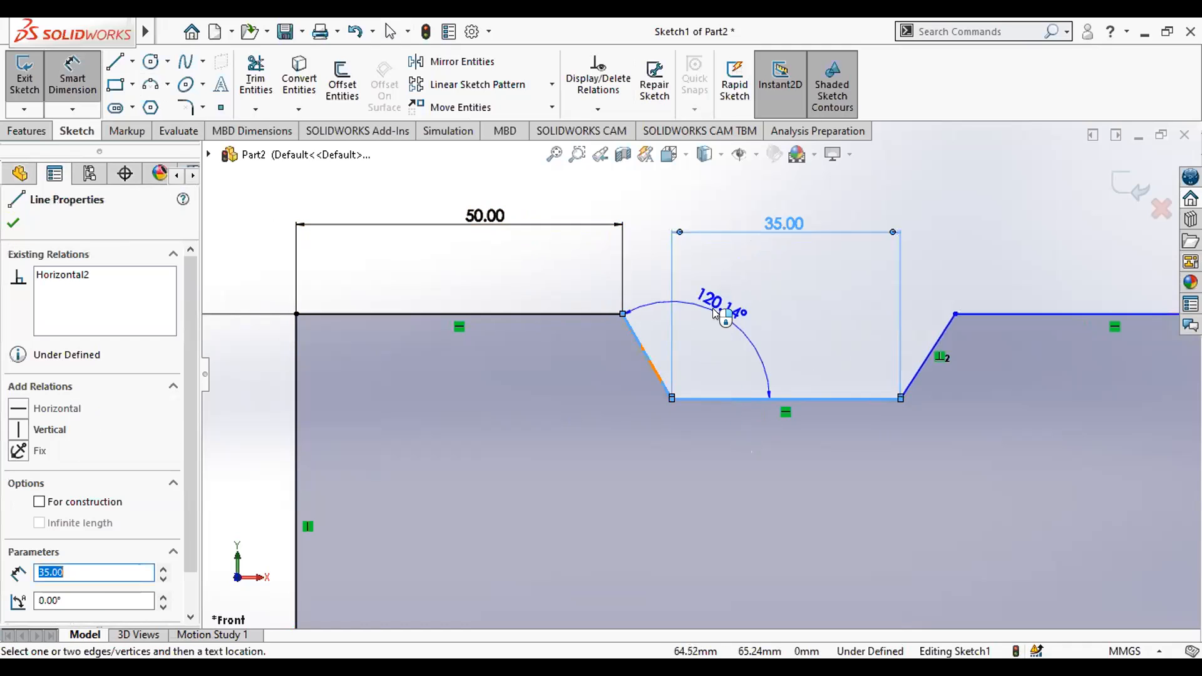
left_click(725, 320)
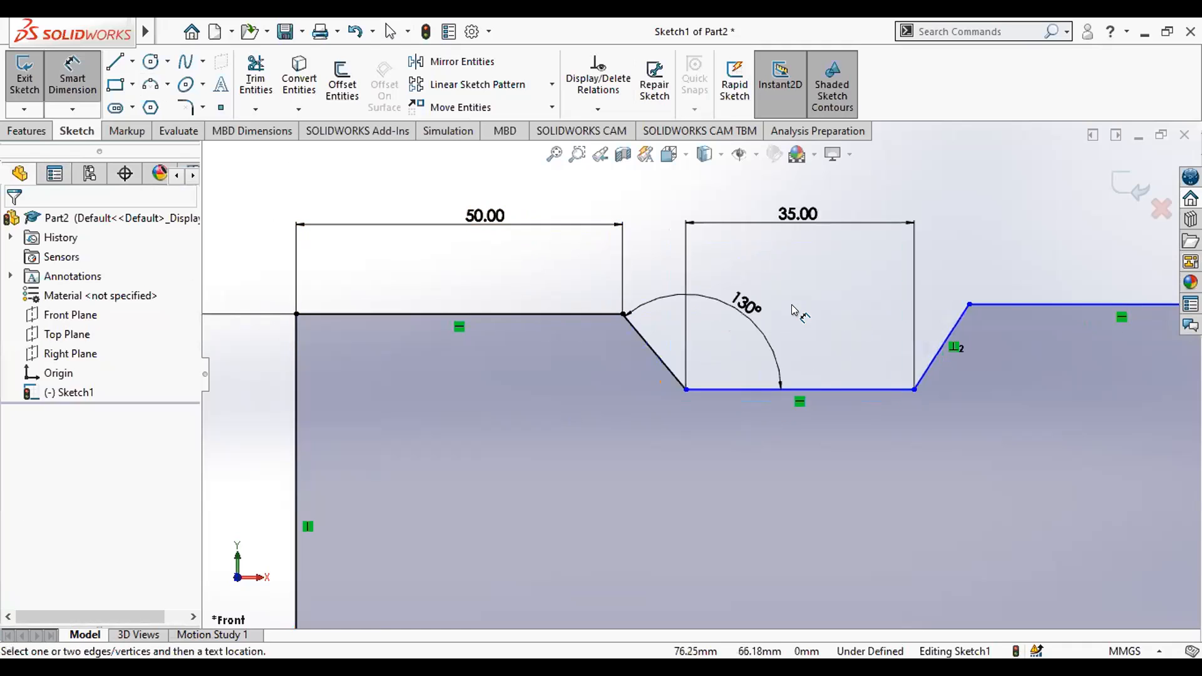
key("Escape")
Delete the 130° angle dimension from the upper notch
double_click(767, 326)
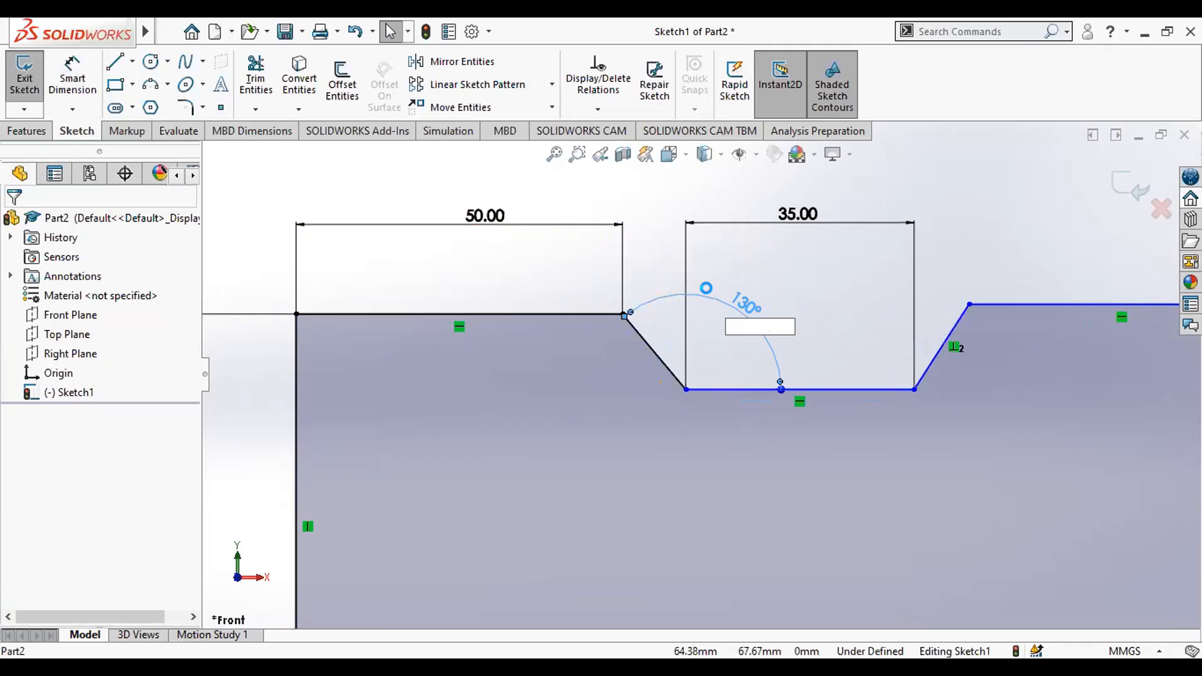
key("Return")
key("Return")
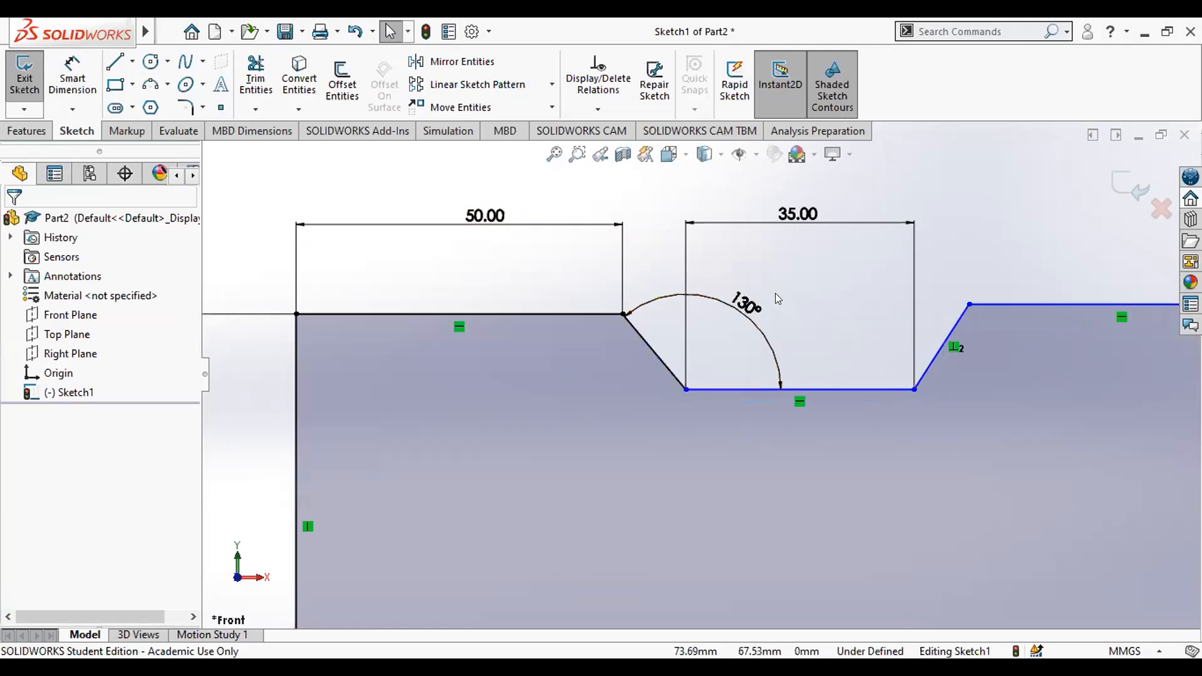
double_click(744, 304)
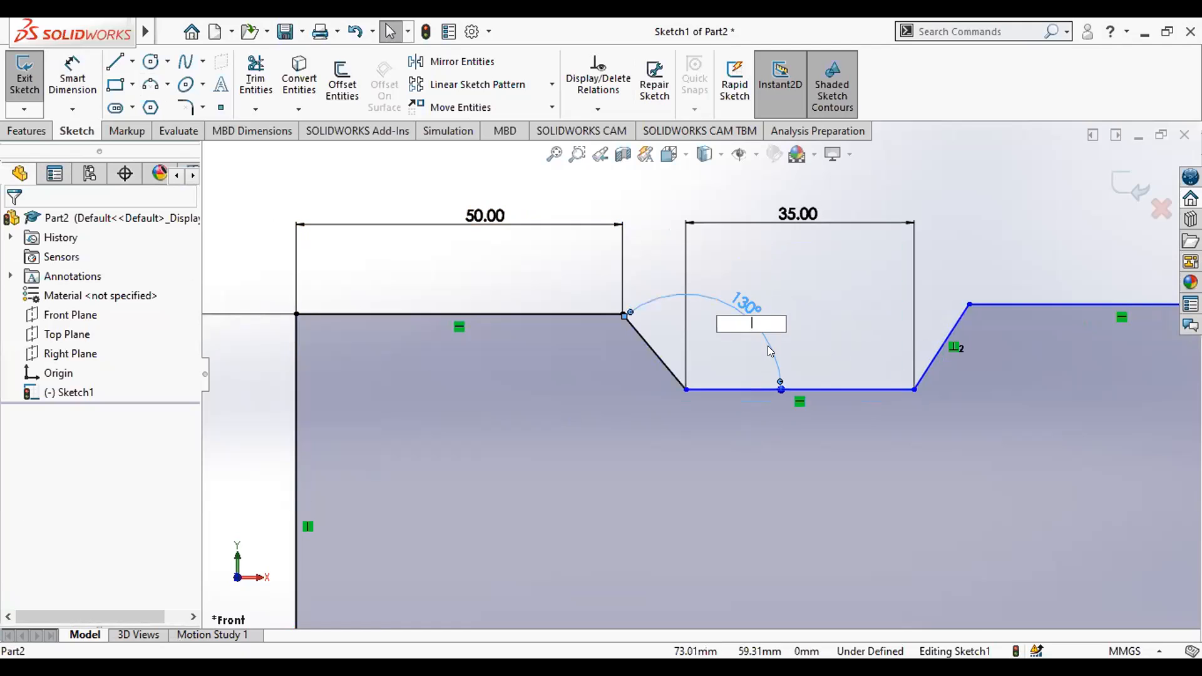
key("Return")
left_click(734, 263)
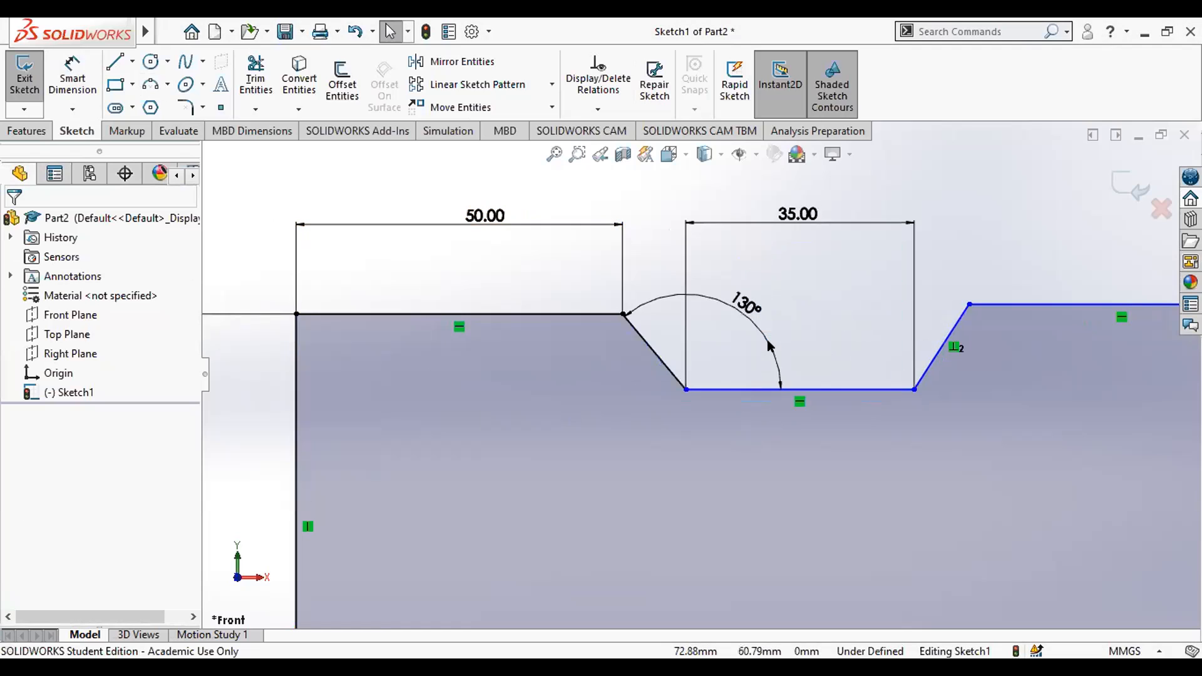
right_click(766, 346)
left_click(743, 302)
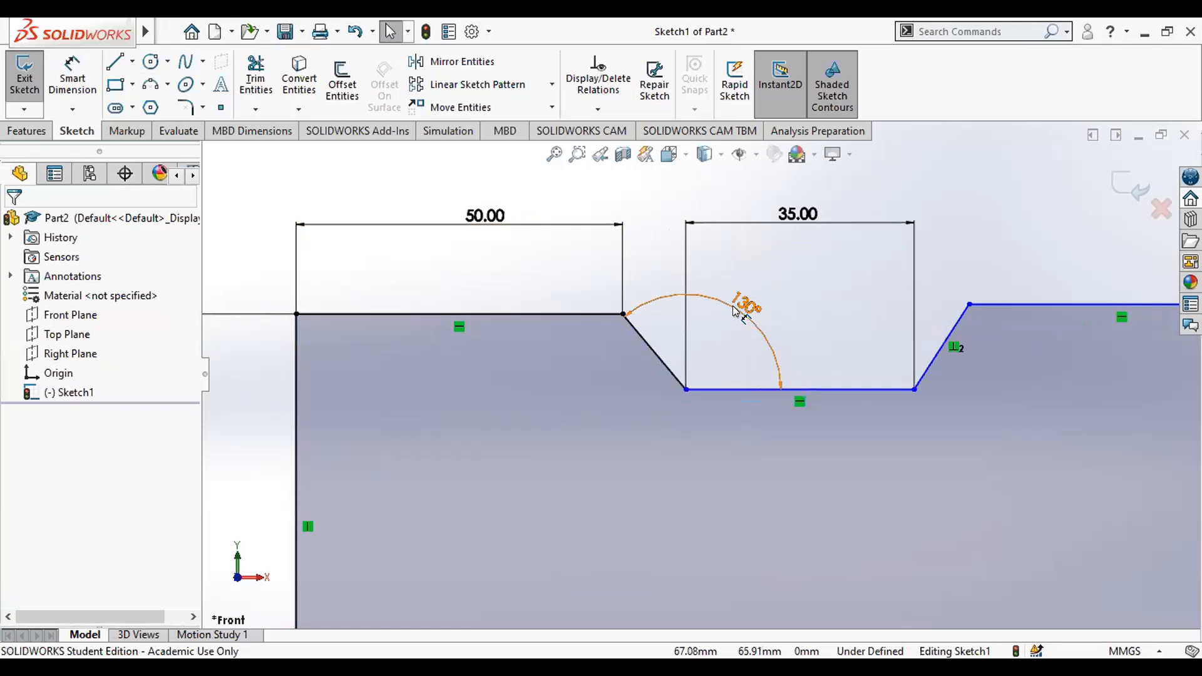
left_click(735, 310)
right_click(734, 310)
left_click(778, 440)
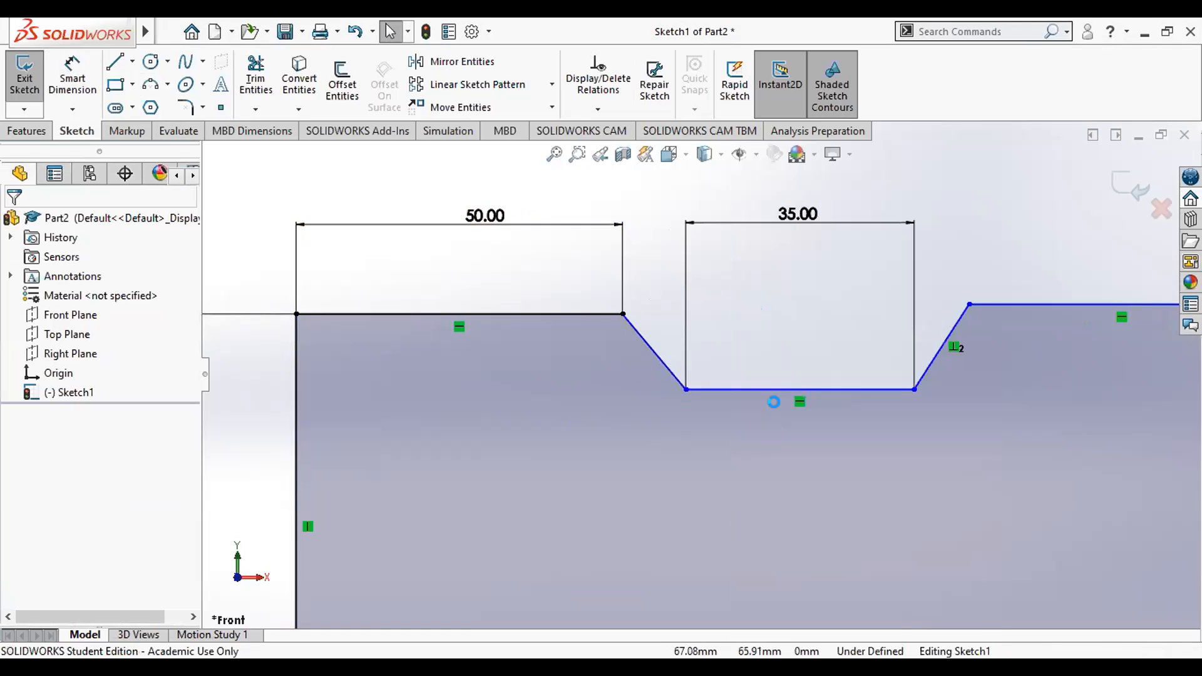
Dimension the upper notch's depth from the 50 mm top line to the notch floor as 12 mm
left_click(61, 85)
left_click(596, 315)
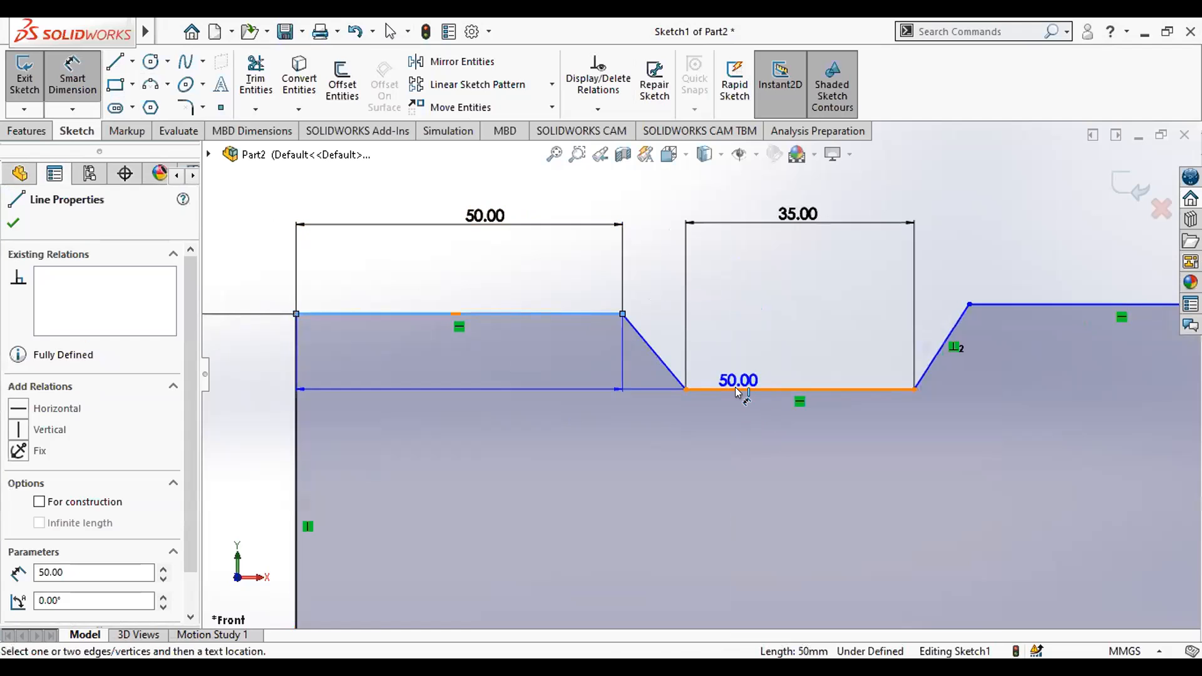
left_click(745, 390)
left_click(751, 274)
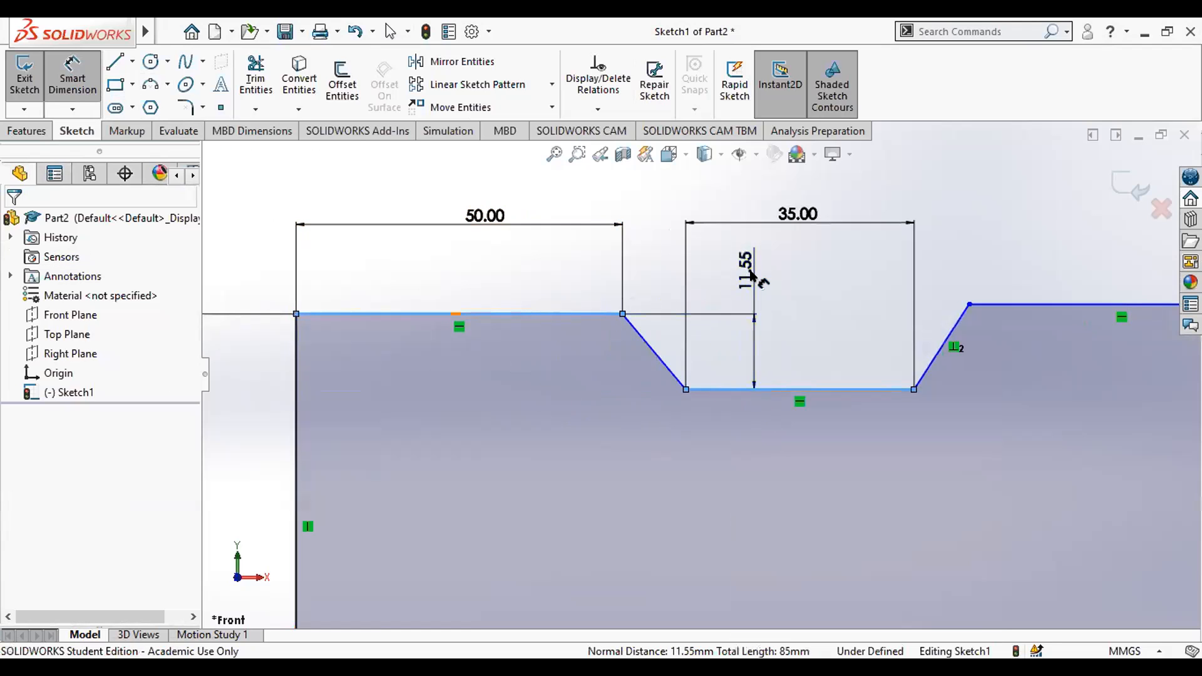
double_click(750, 267)
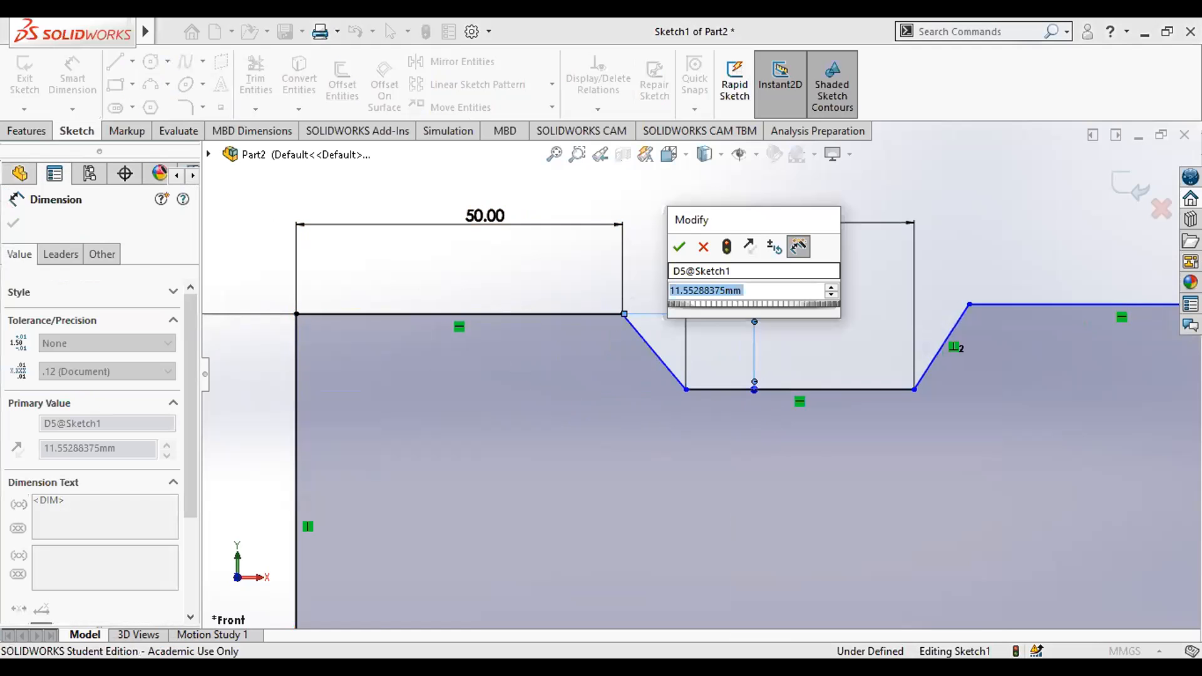
type("12")
key("Return")
scroll(952, 375, "up", 2)
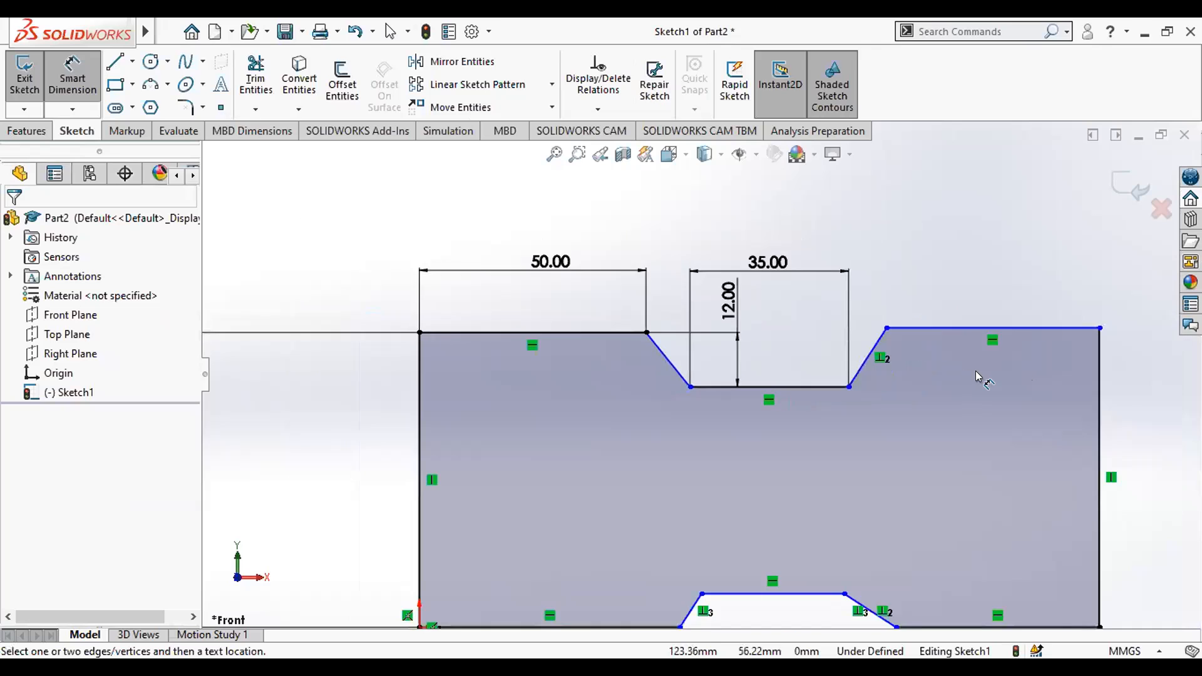
scroll(975, 372, "down", 2)
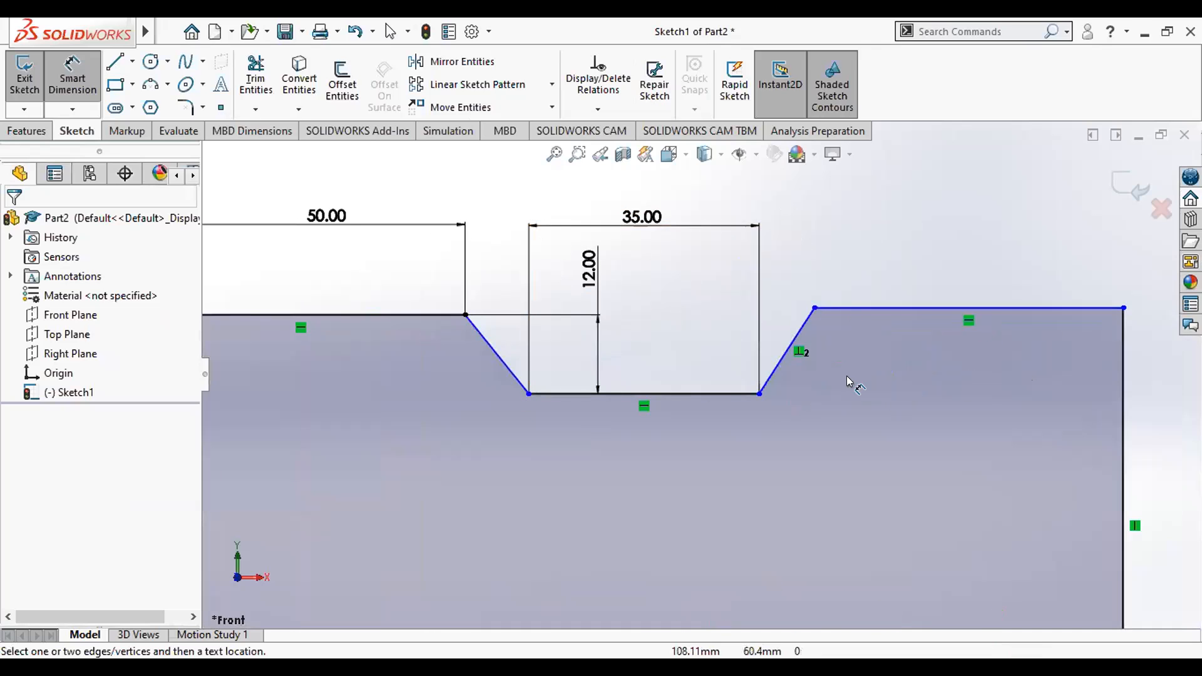
key("Escape")
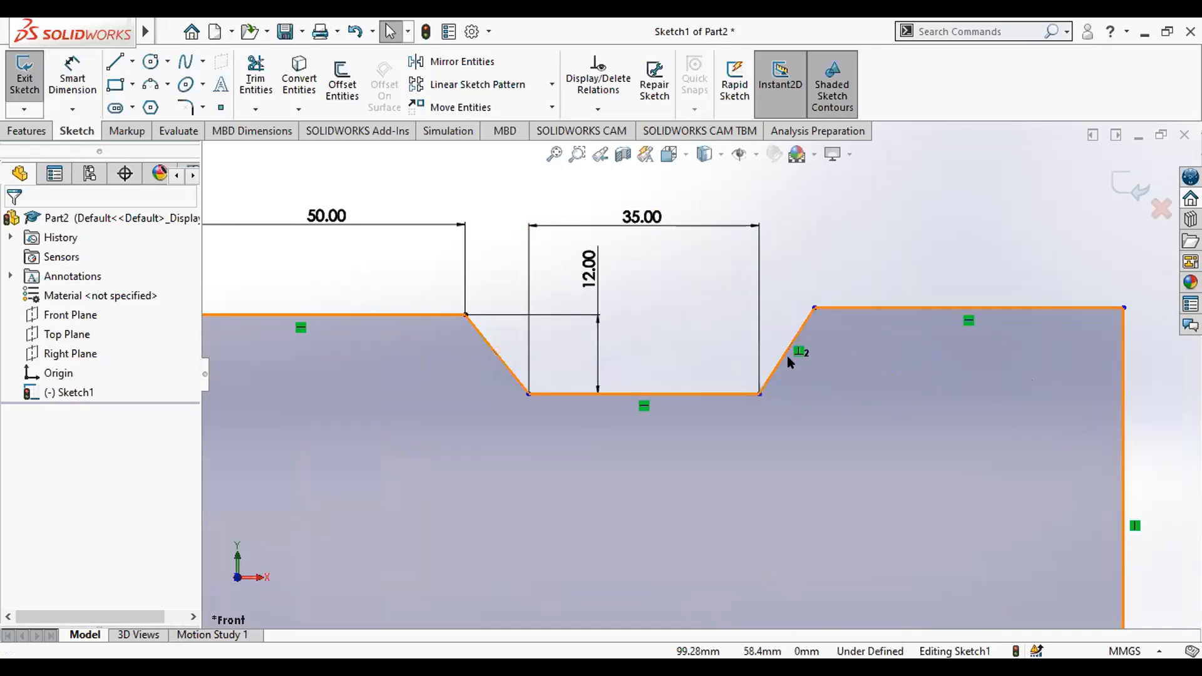
left_click(852, 309)
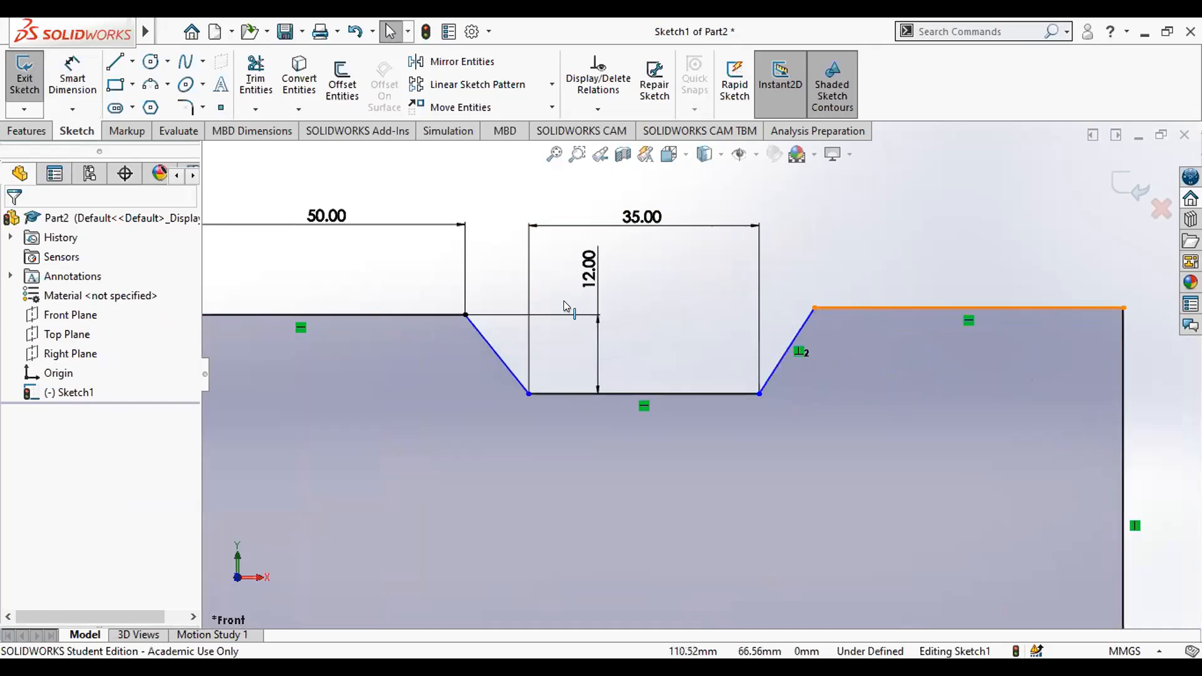
left_click(861, 276)
Sketch two circles near mid-height inside the profile, one on each side of the notches, the right one about 23 mm in diameter
scroll(919, 452, "up", 4)
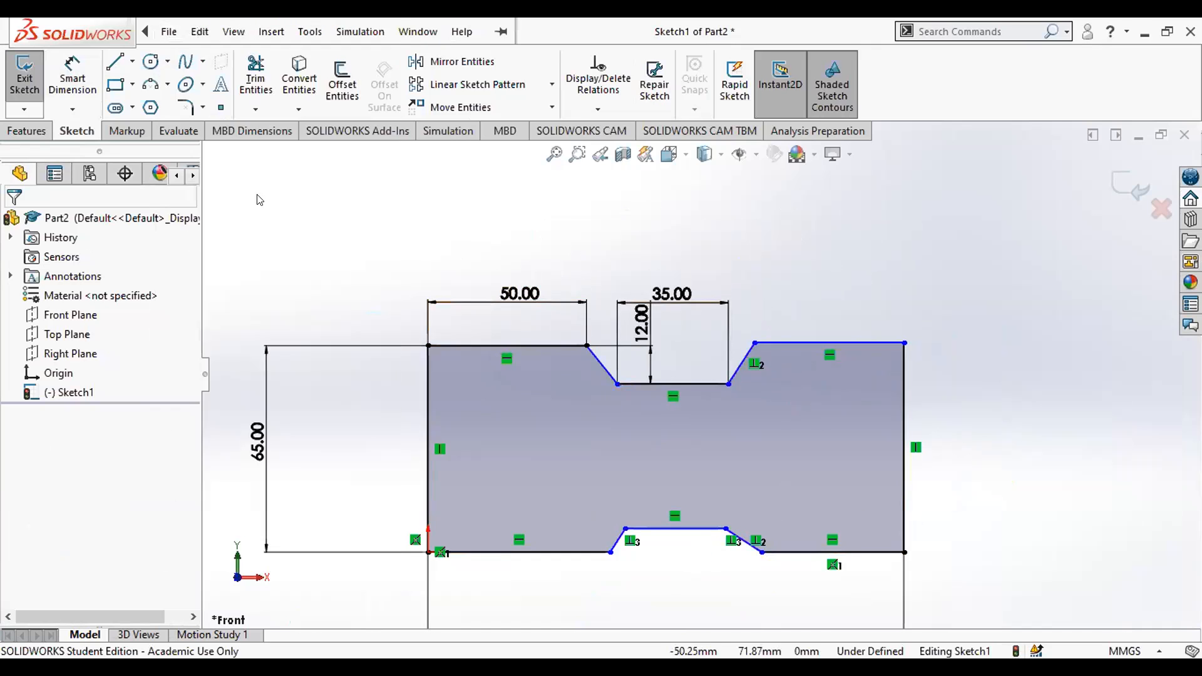
left_click(150, 61)
left_click(524, 442)
left_click(556, 450)
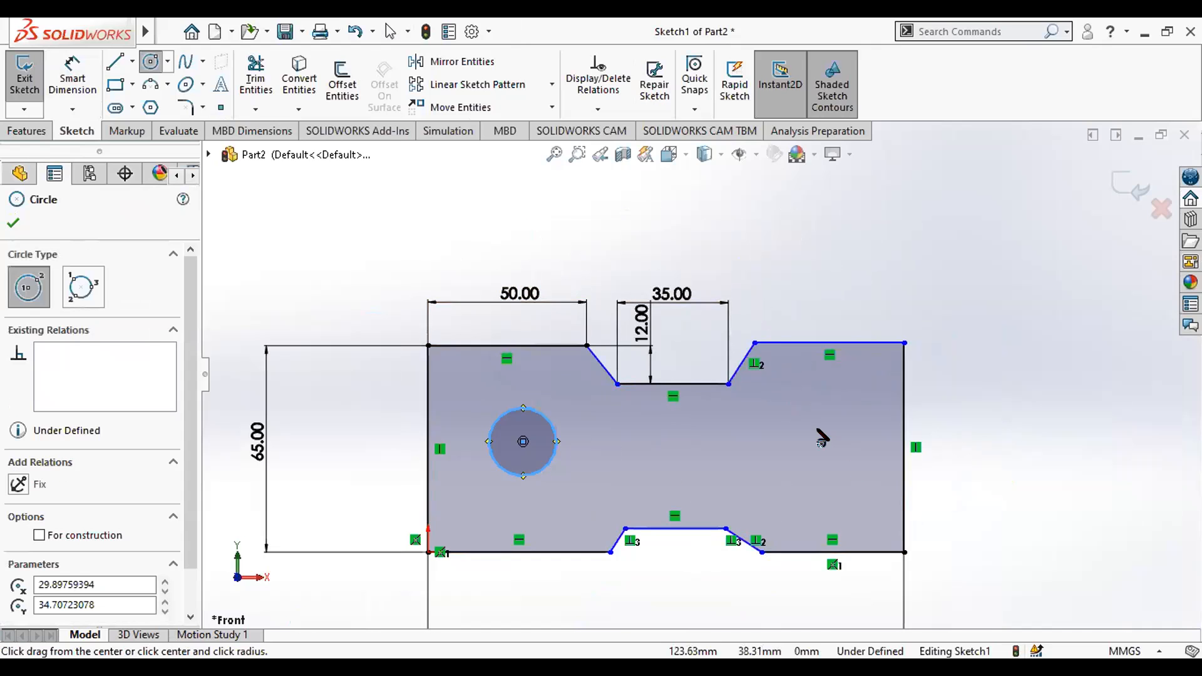
left_click(820, 442)
left_click(845, 416)
key("Escape")
scroll(768, 510, "down", 2)
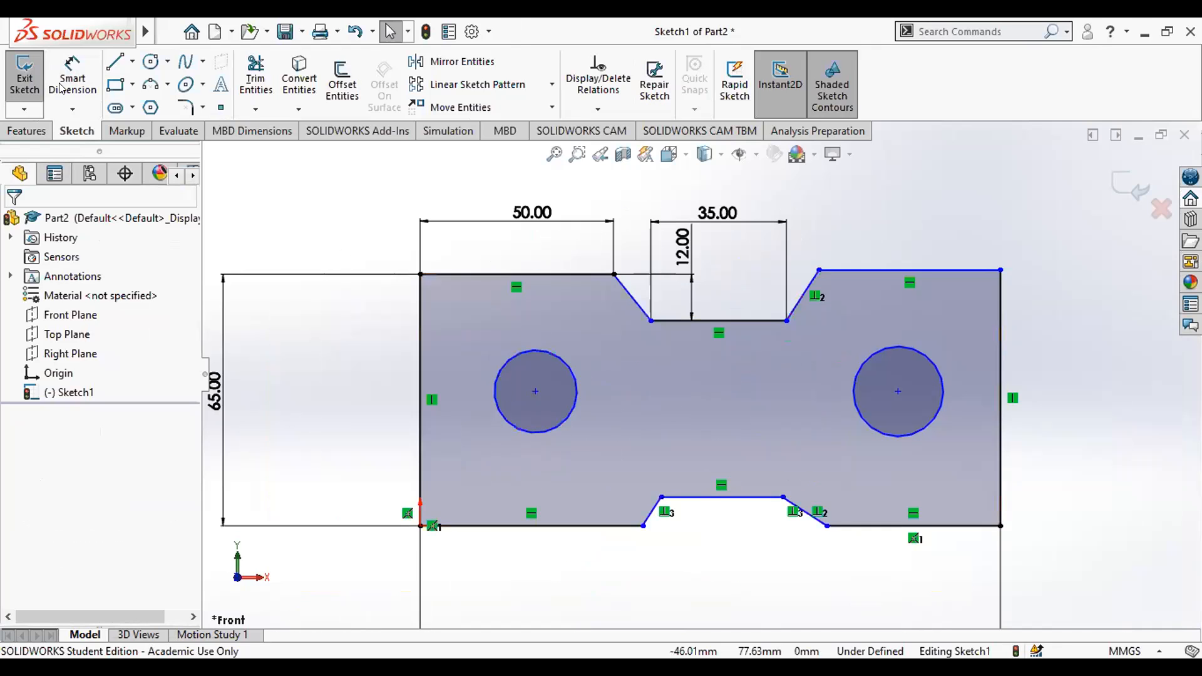
Dimension both circles to a diameter of 20 mm
left_click(61, 88)
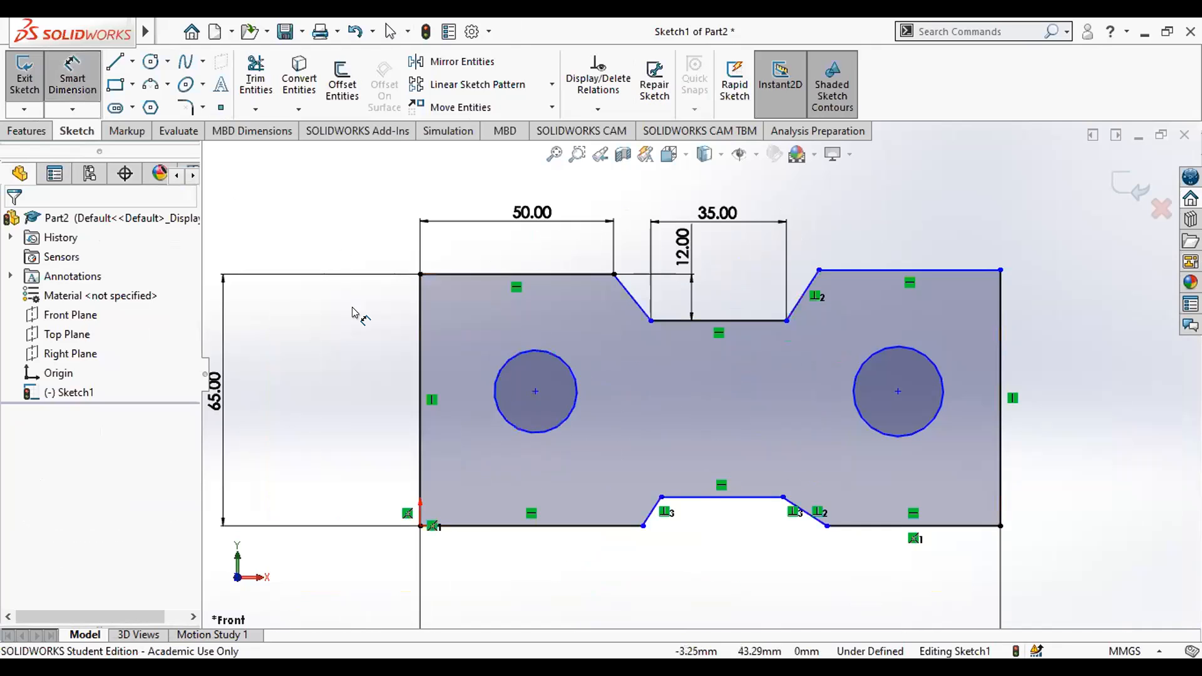
left_click(494, 420)
left_click(330, 411)
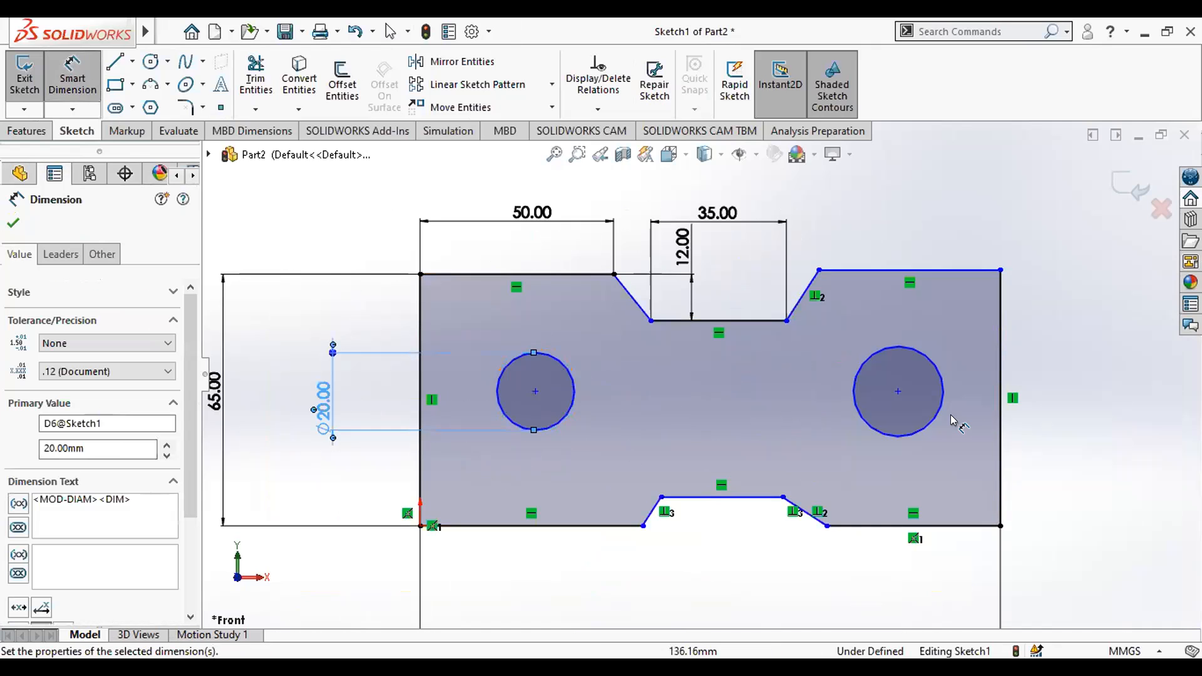
left_click(940, 412)
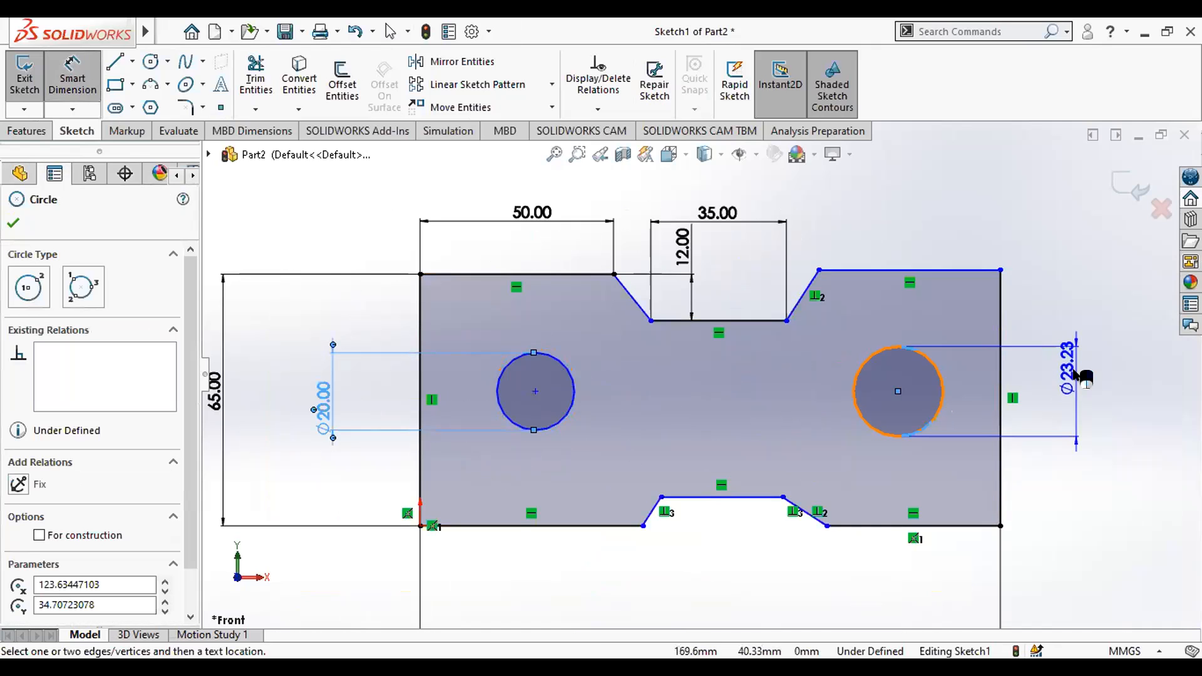
left_click(1072, 391)
left_click(1072, 393)
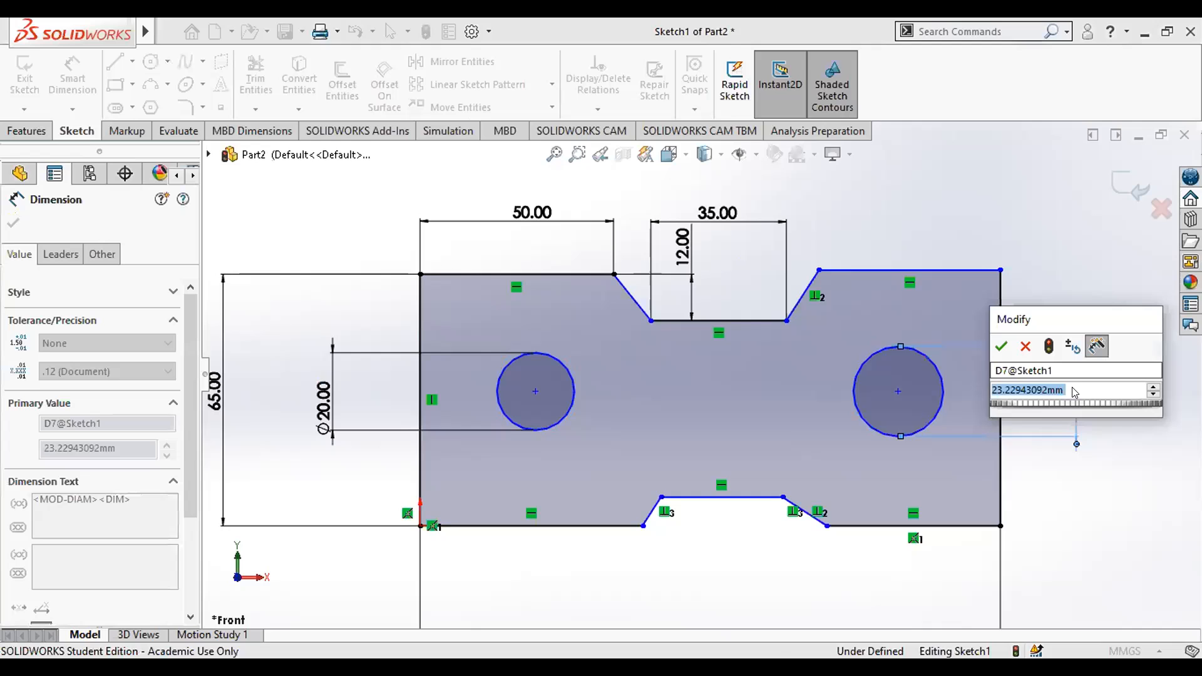
type("20")
key("Return")
key("Escape")
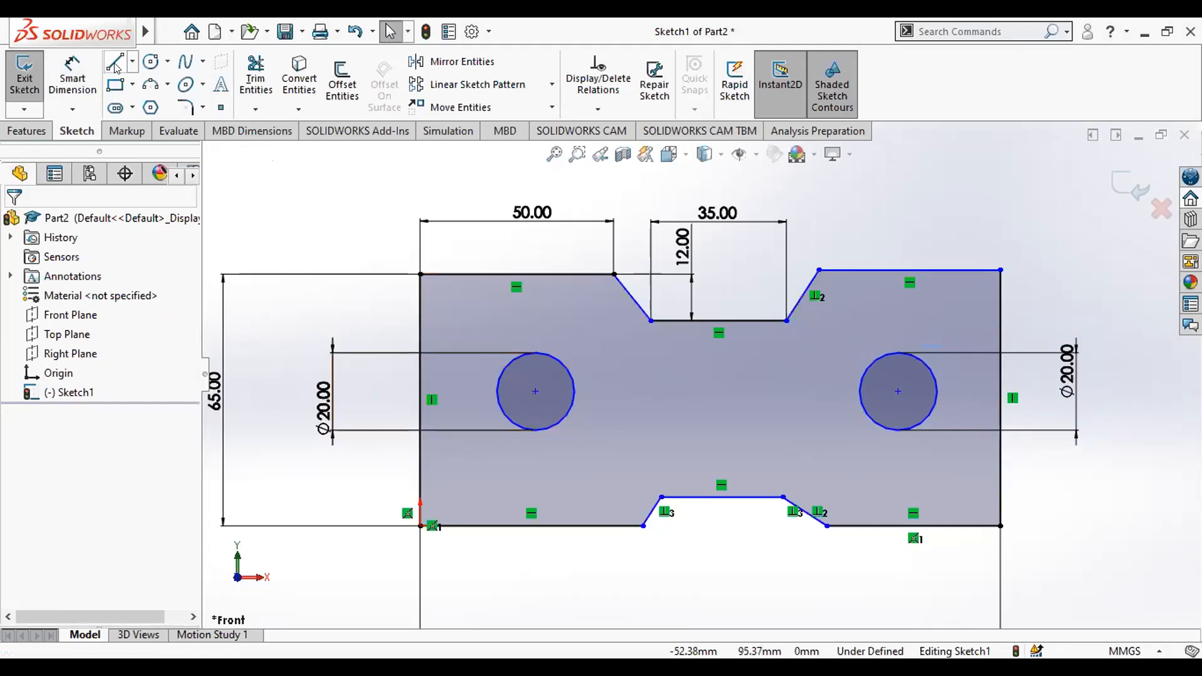
Dimension the horizontal distance from the profile's 65 mm edge to the left circle's centre as 30 mm
left_click(72, 76)
left_click(535, 392)
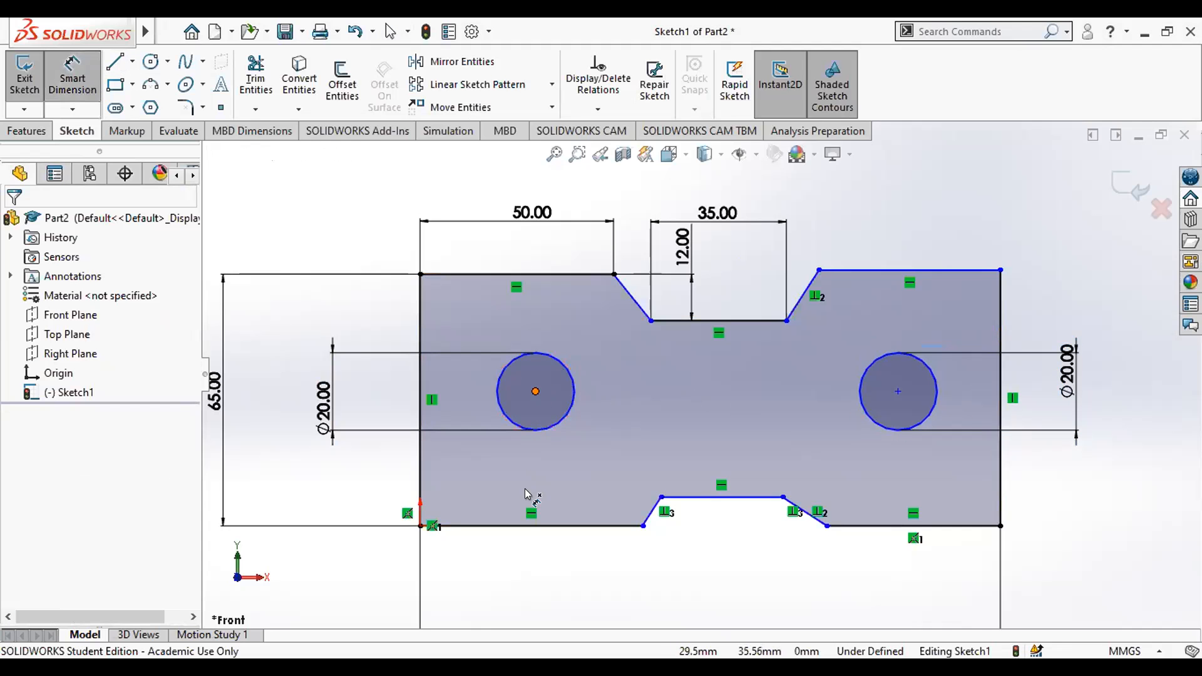
left_click(419, 477)
key("z")
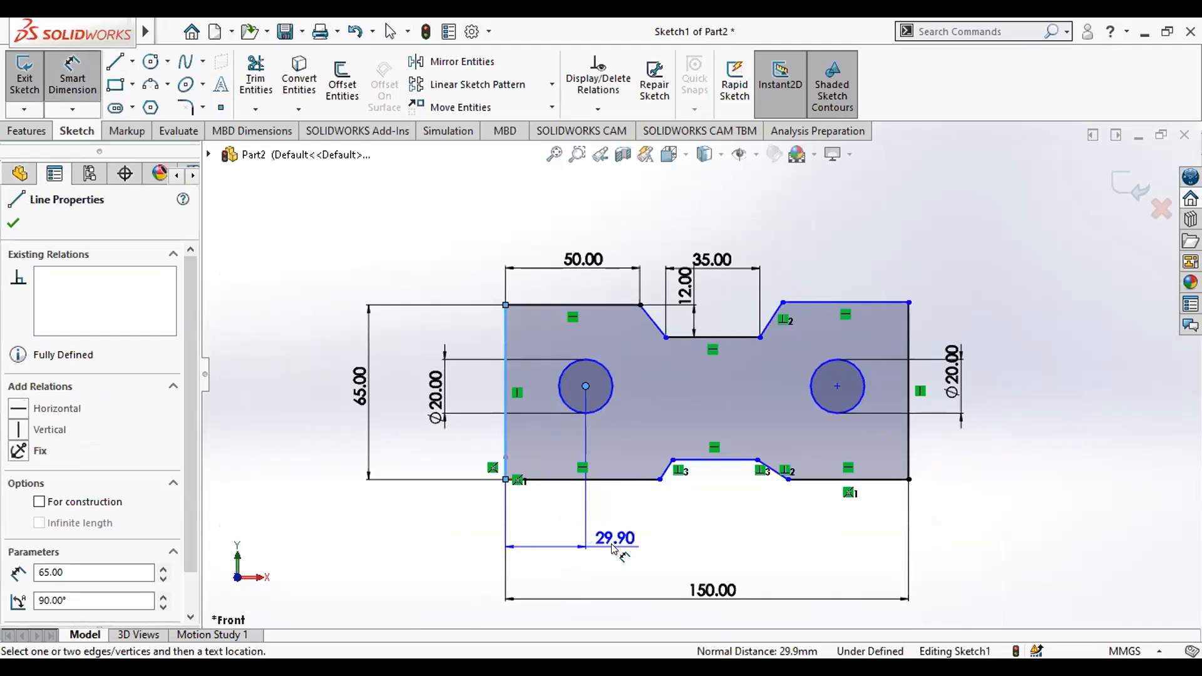
left_click(614, 549)
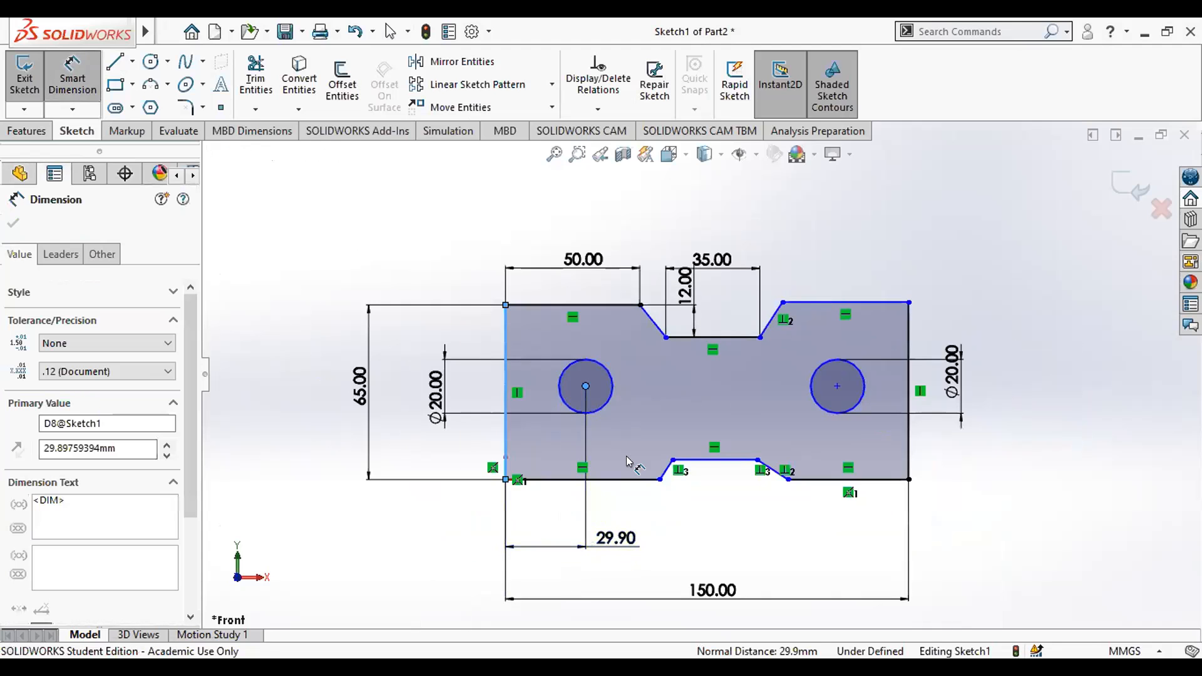
type("30")
key("Return")
scroll(608, 437, "down", 2)
left_click_drag(571, 363, 571, 242)
key("ctrl+z")
key("d")
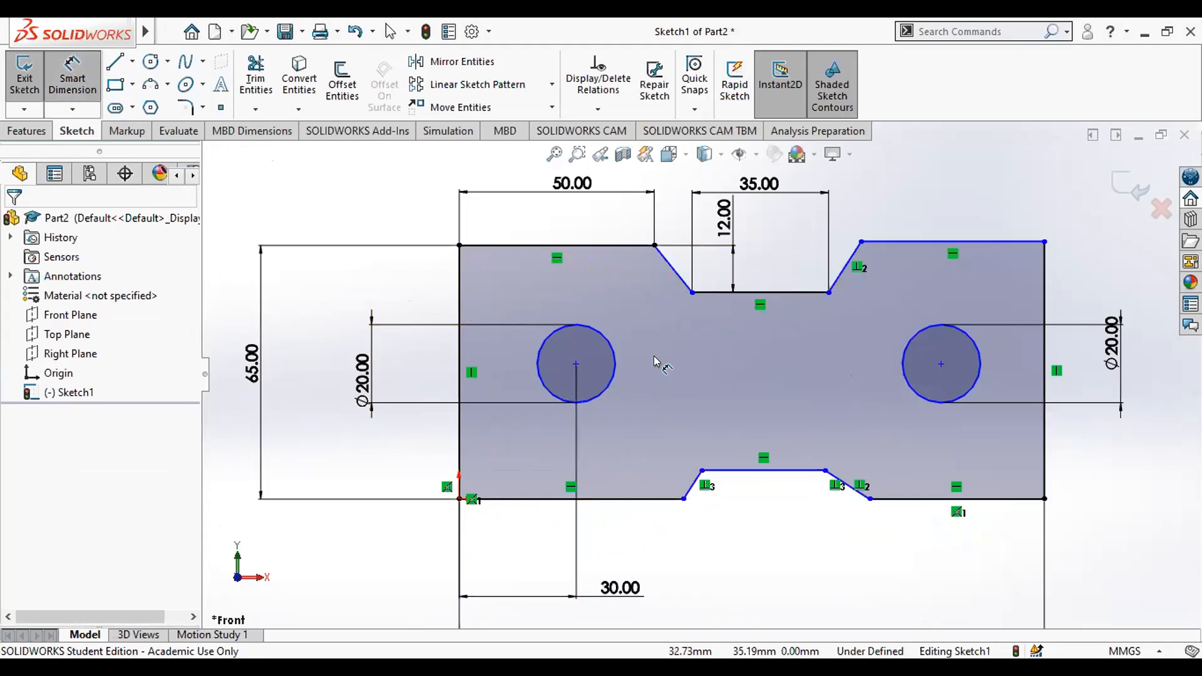
left_click(576, 364)
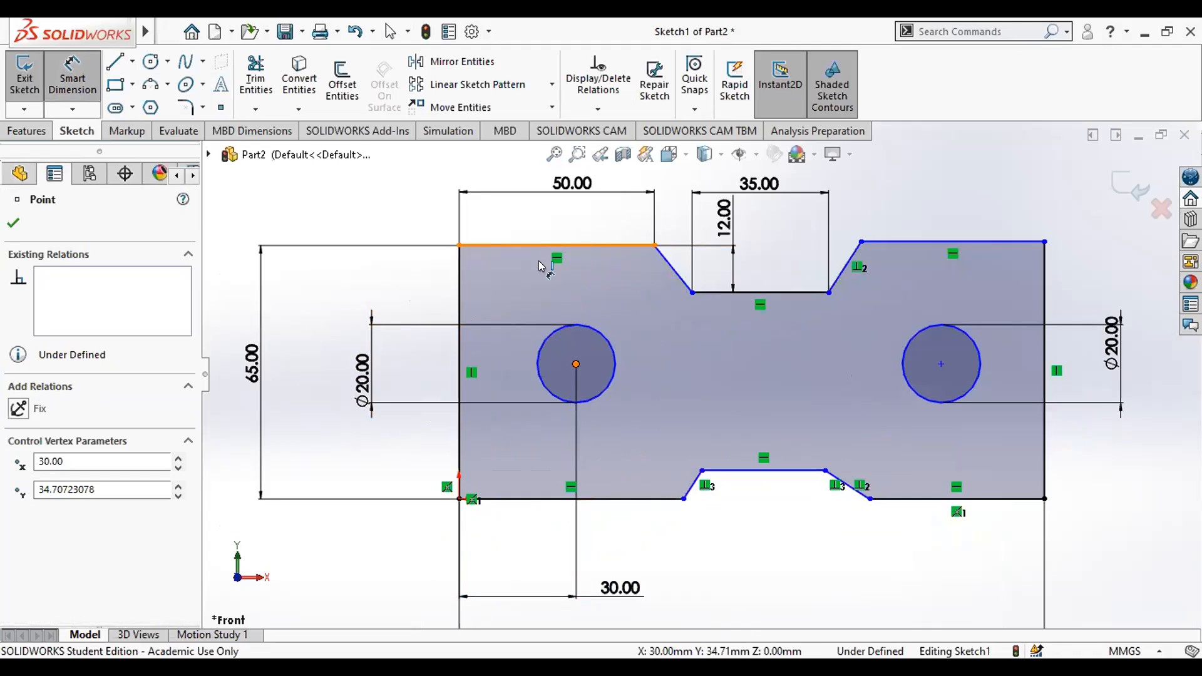
left_click(563, 246)
key("Escape")
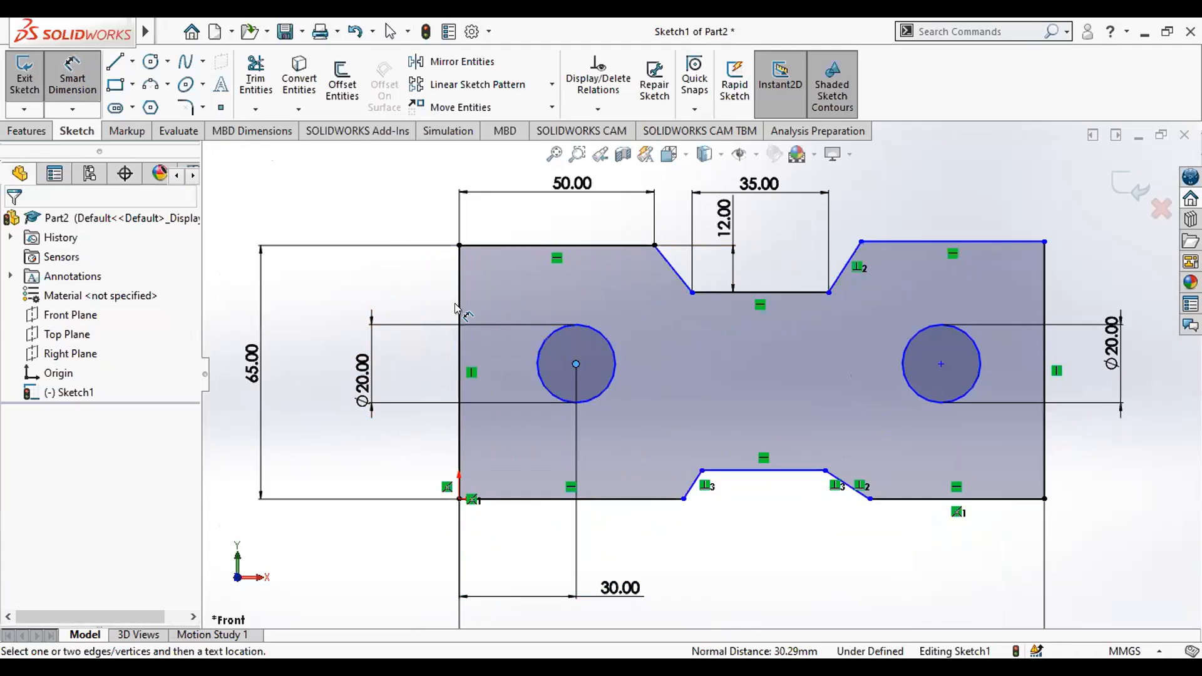
Dimension the height of the left circle's centre above the profile's bottom line as 35 mm
left_click(576, 364)
left_click(551, 499)
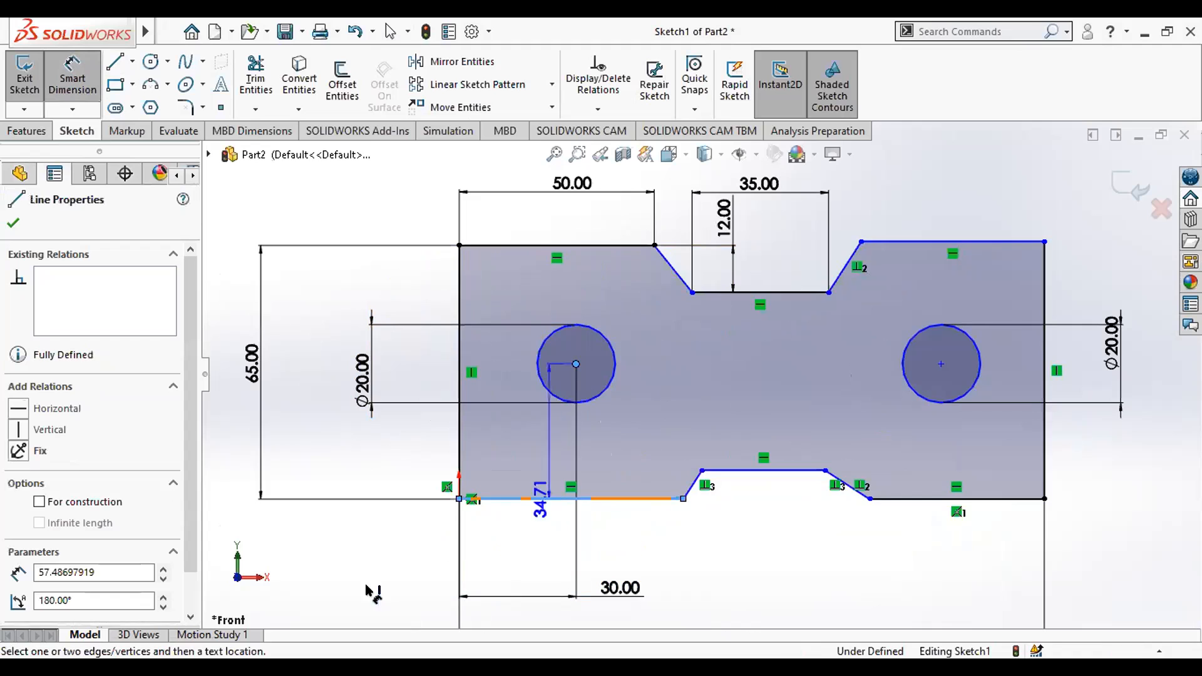
left_click(330, 566)
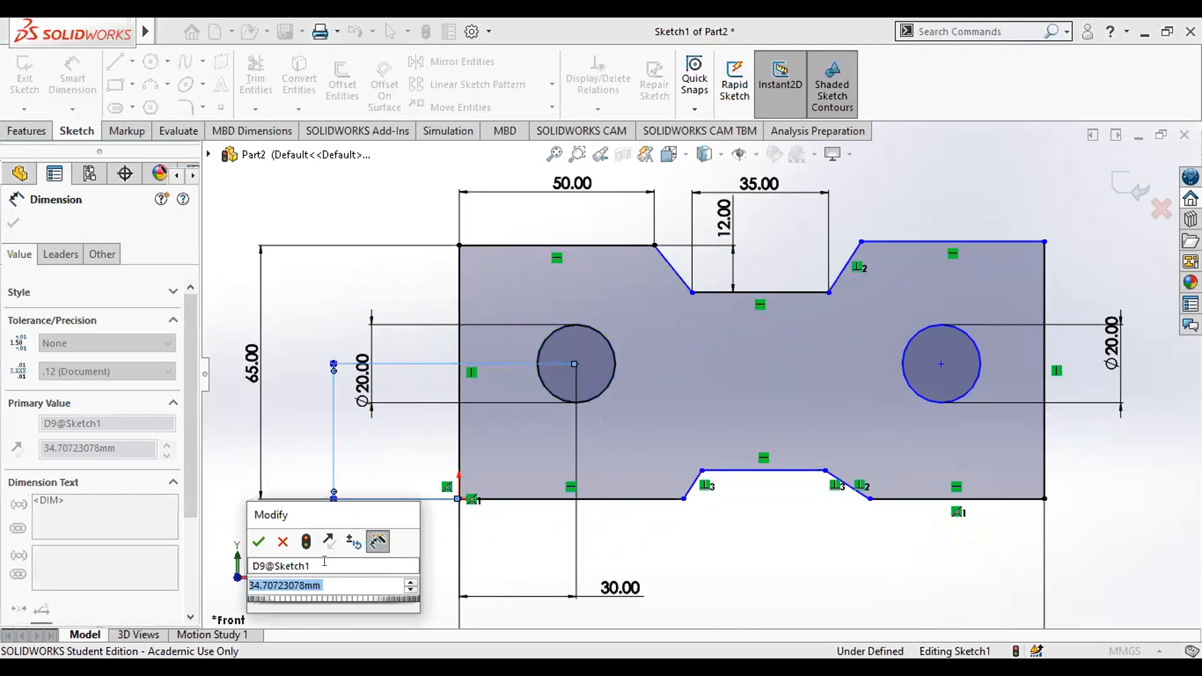
type("35")
key("Return")
Dimension the height of the right circle's centre above the profile's bottom line as 35 mm
left_click(941, 364)
left_click(970, 499)
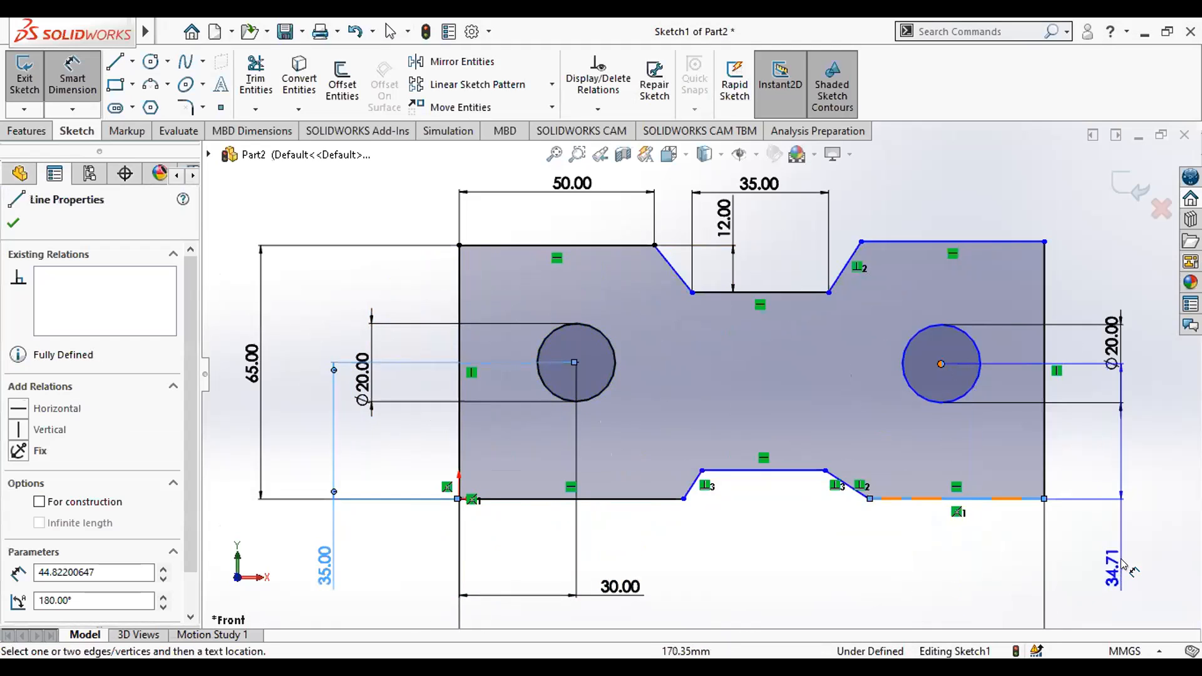
left_click(1130, 566)
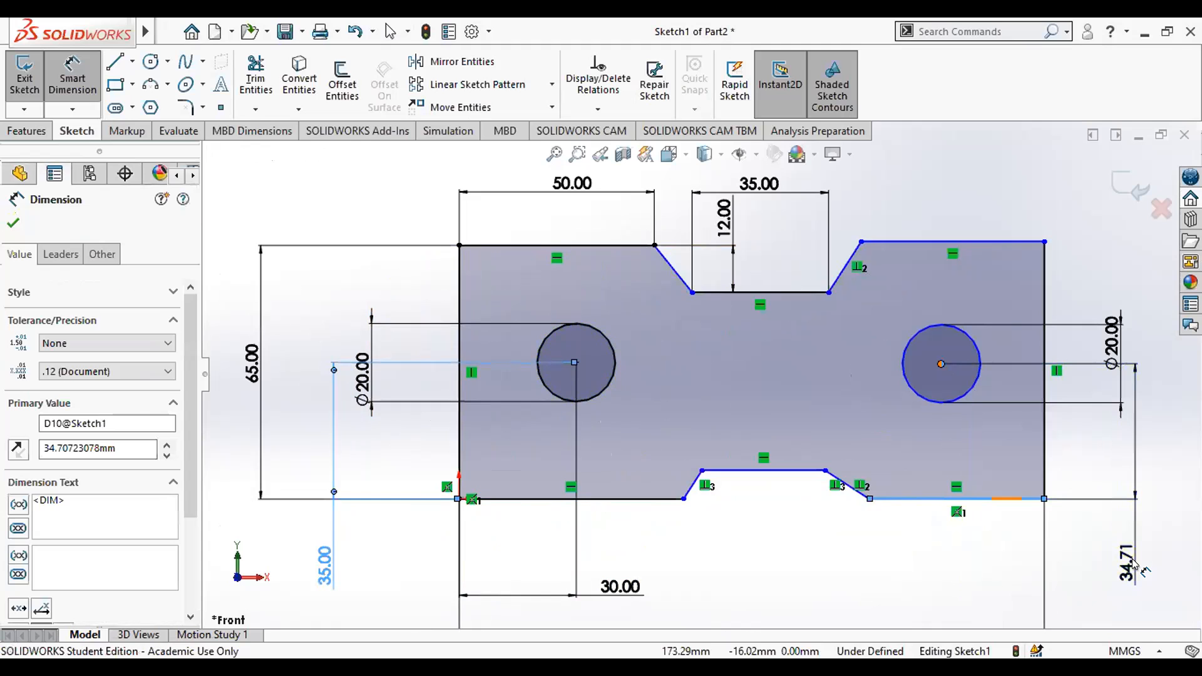
type("35")
key("Return")
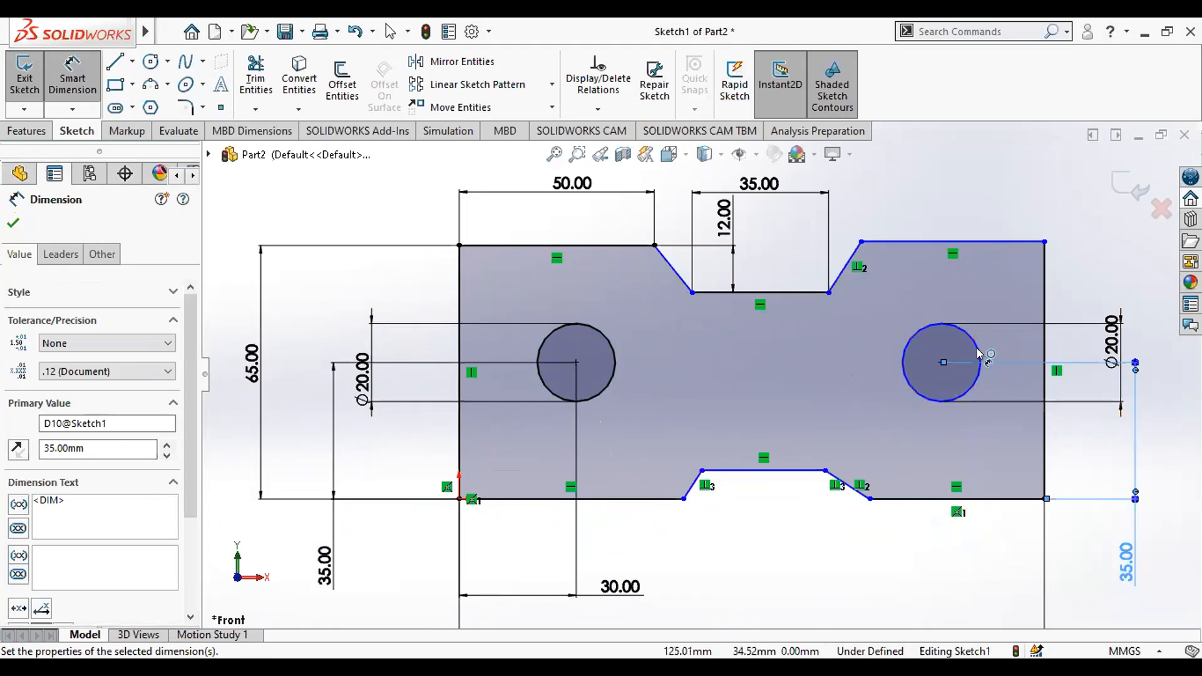
left_click(941, 363)
left_click(1045, 410)
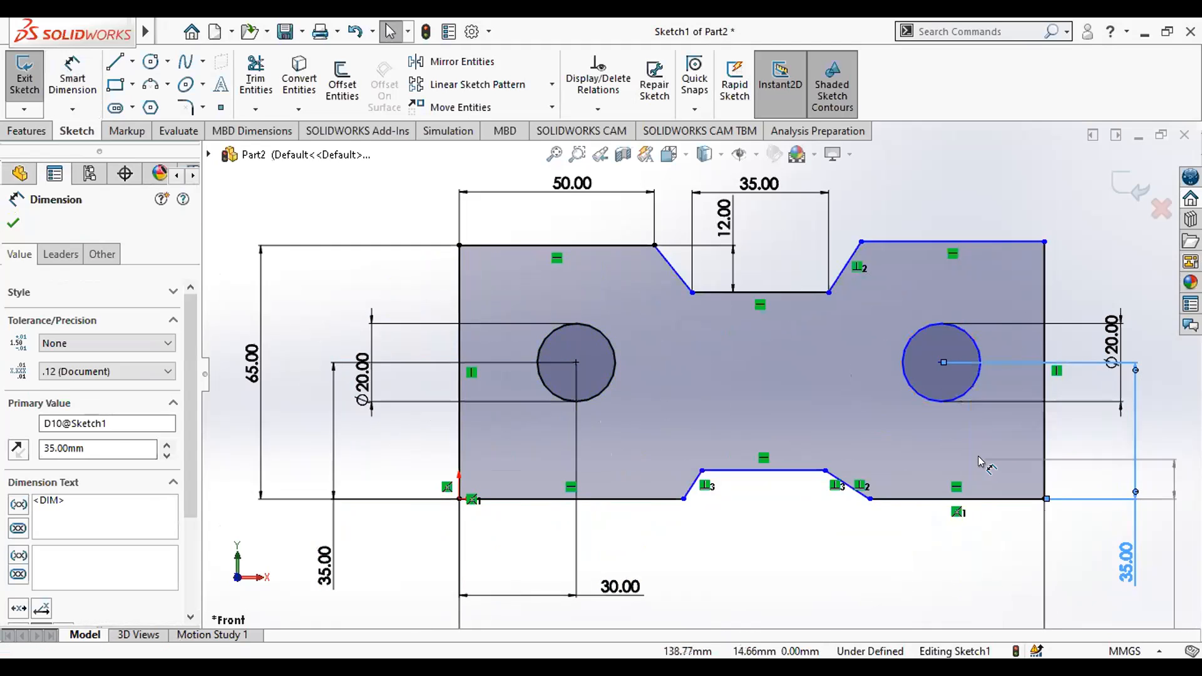
key("Escape")
Dimension the horizontal distance from the profile's right edge to the right circle's centre as 25 mm
scroll(963, 438, "up", 4)
scroll(751, 407, "down", 3)
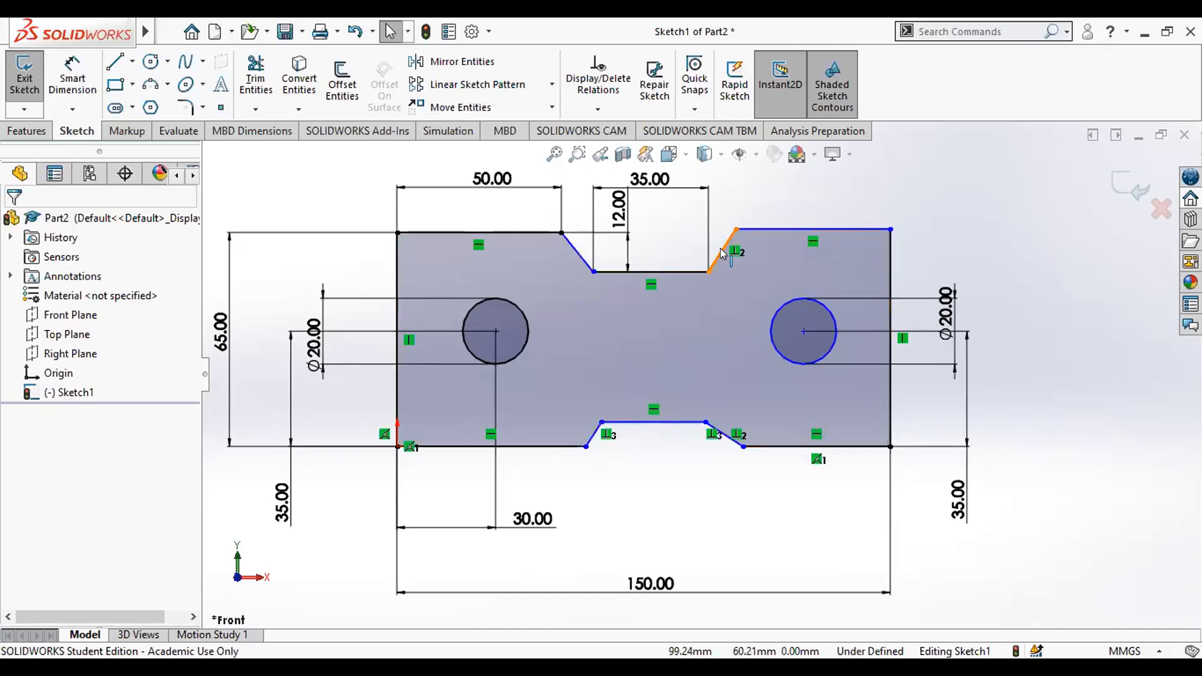
left_click(50, 88)
left_click(890, 398)
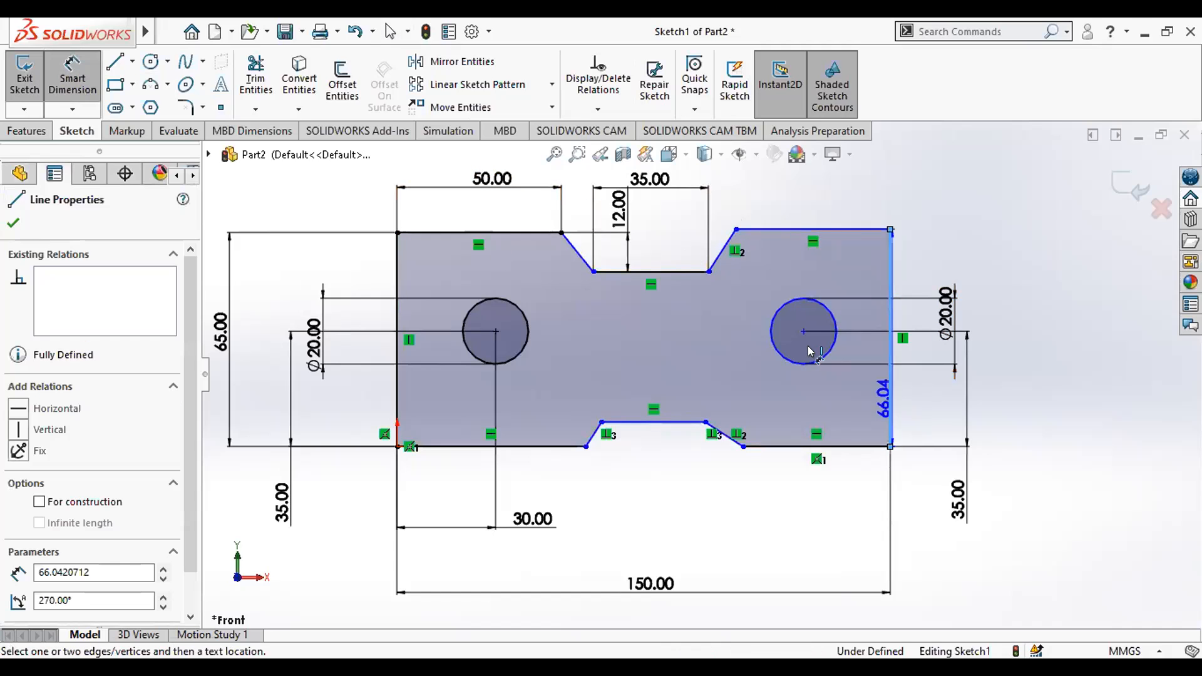
left_click(803, 332)
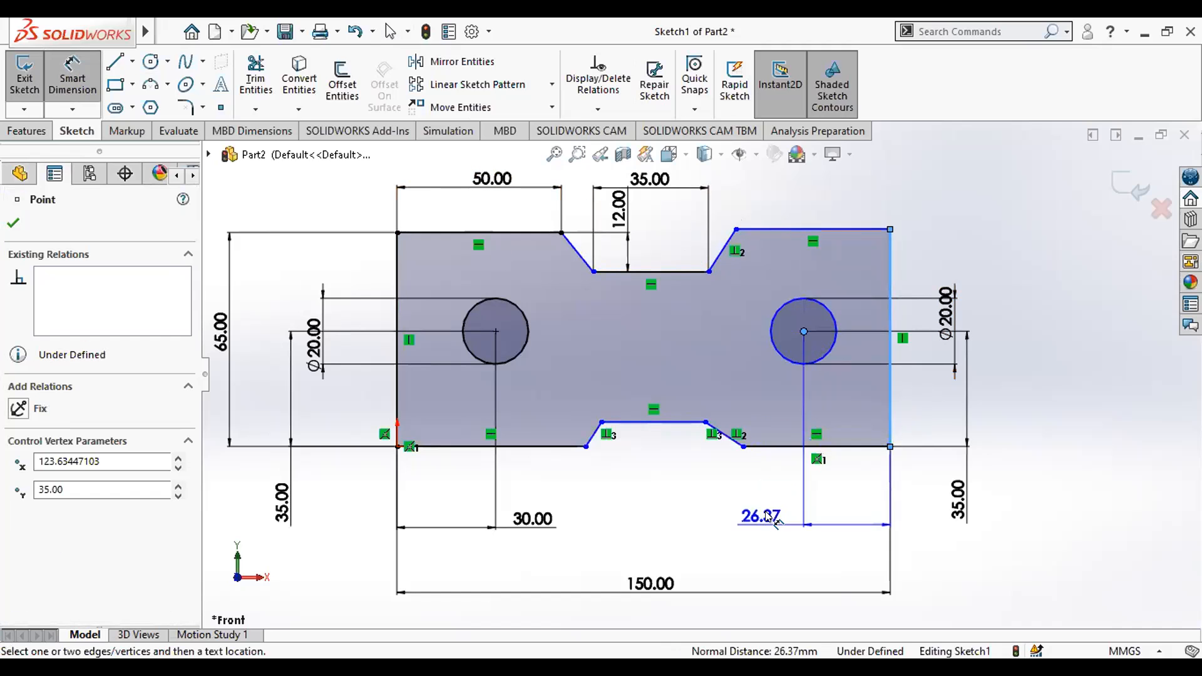
left_click(768, 518)
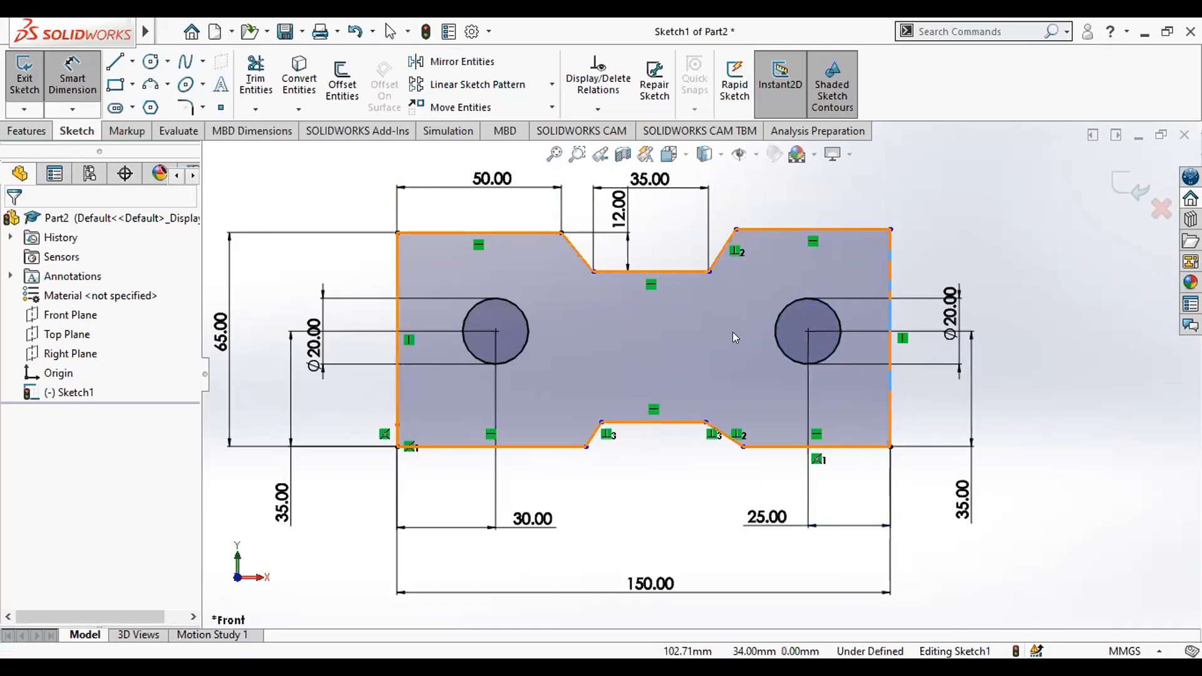
key("Escape")
Test whether the profile's upper-left corner can still be moved
scroll(710, 278, "down", 2)
scroll(735, 271, "up", 2)
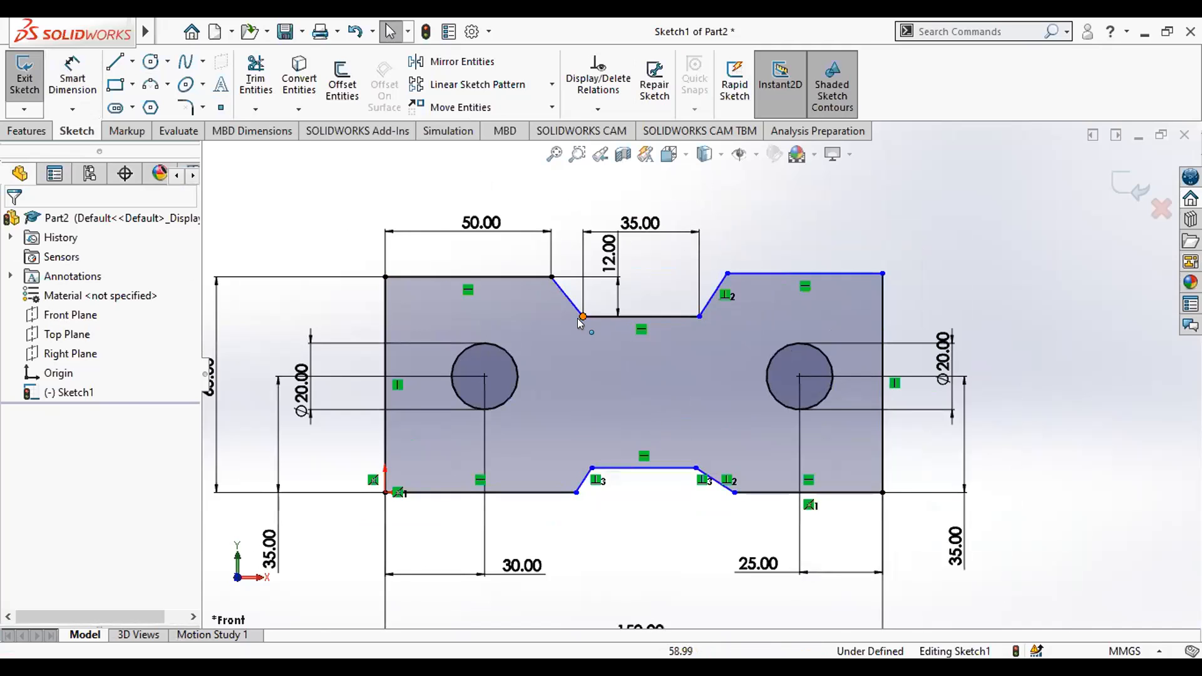
scroll(532, 382, "down", 2)
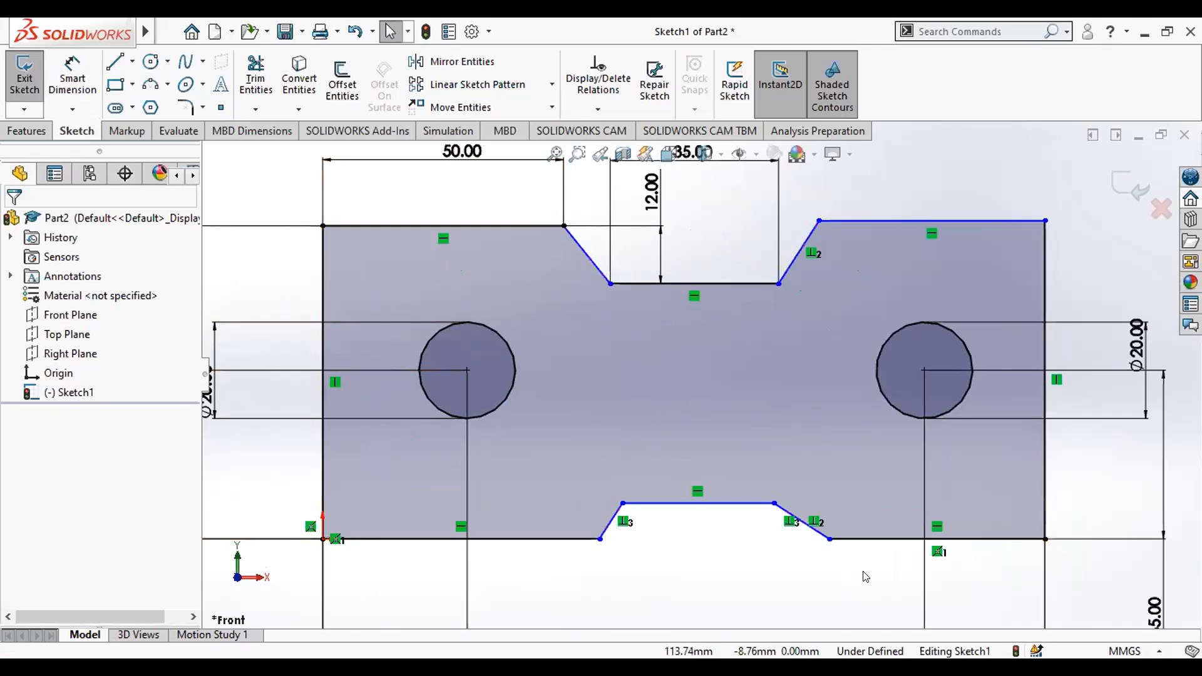
scroll(354, 207, "up", 2)
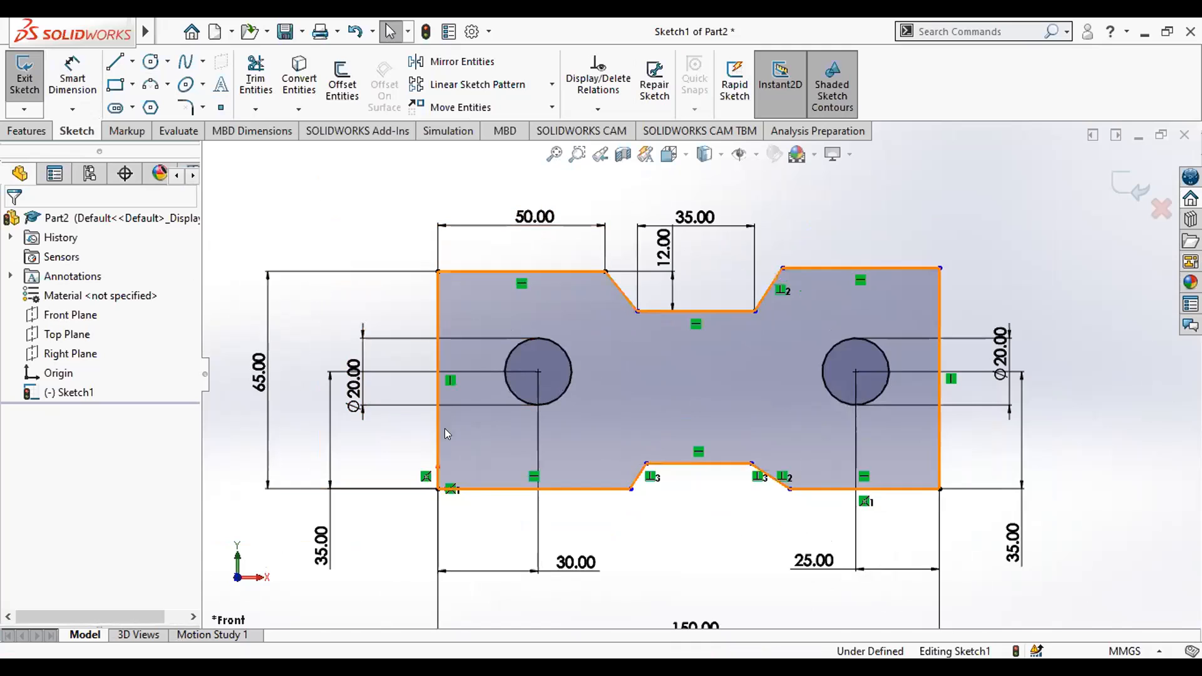
scroll(458, 285, "down", 2)
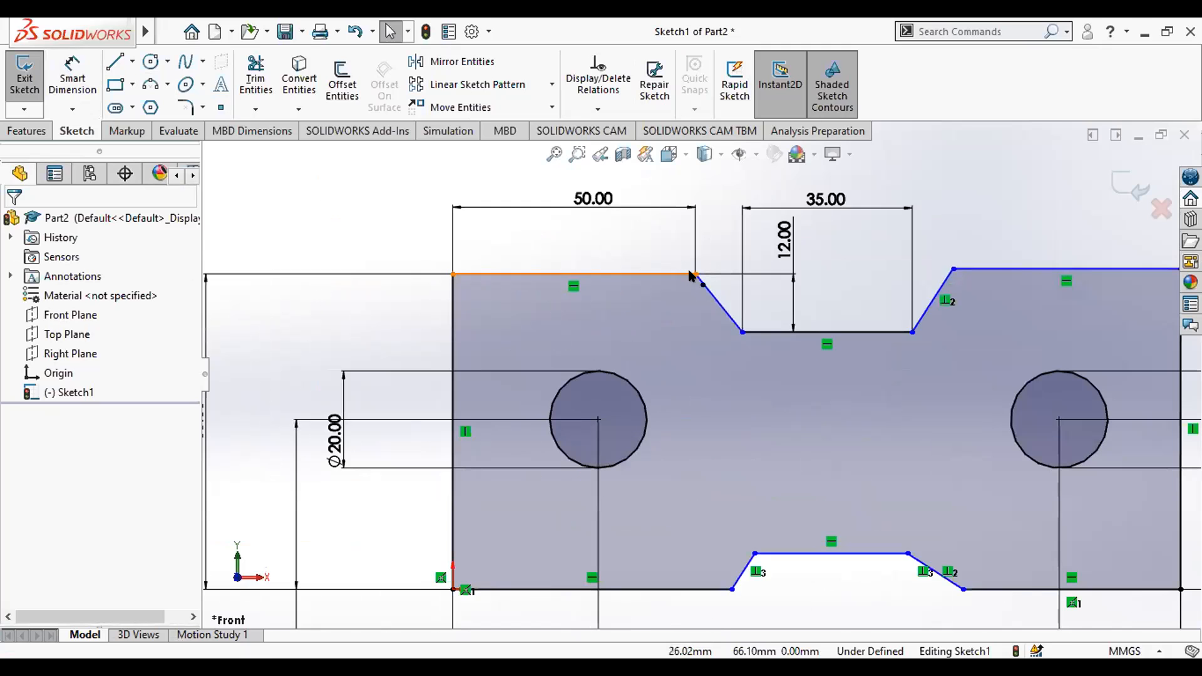
left_click(453, 274)
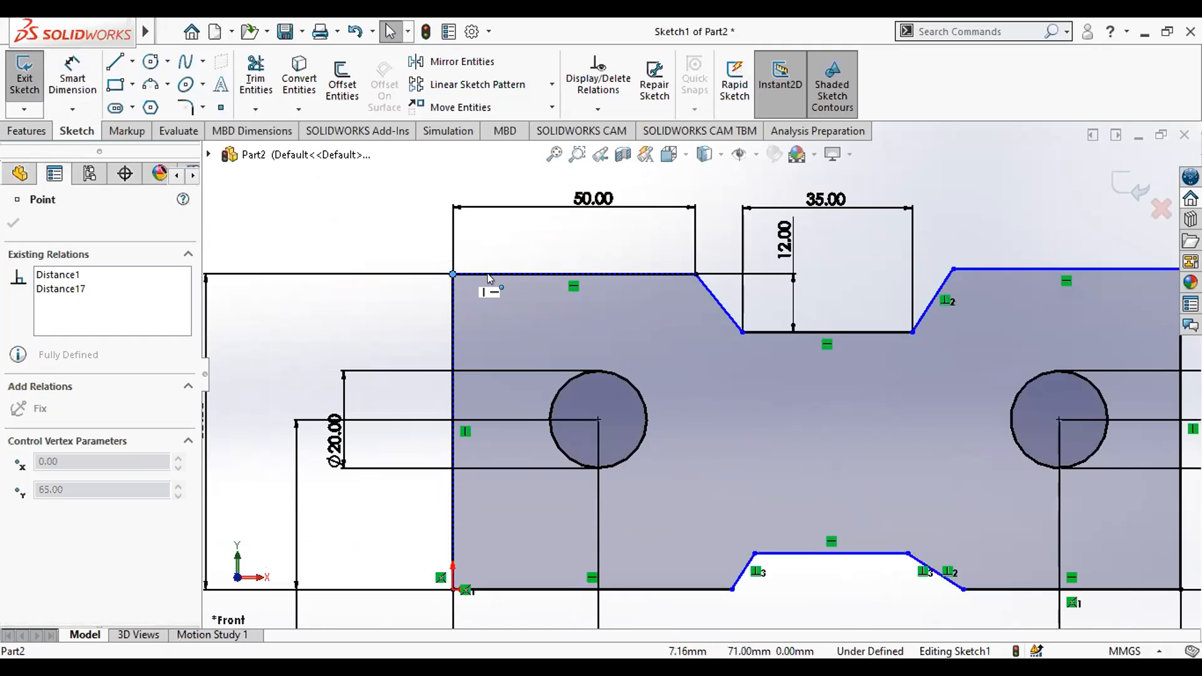
left_click(423, 252)
mouse_move(452, 273)
left_mouse_down()
mouse_move(467, 274)
mouse_move(453, 259)
left_mouse_up()
scroll(544, 295, "up", 2)
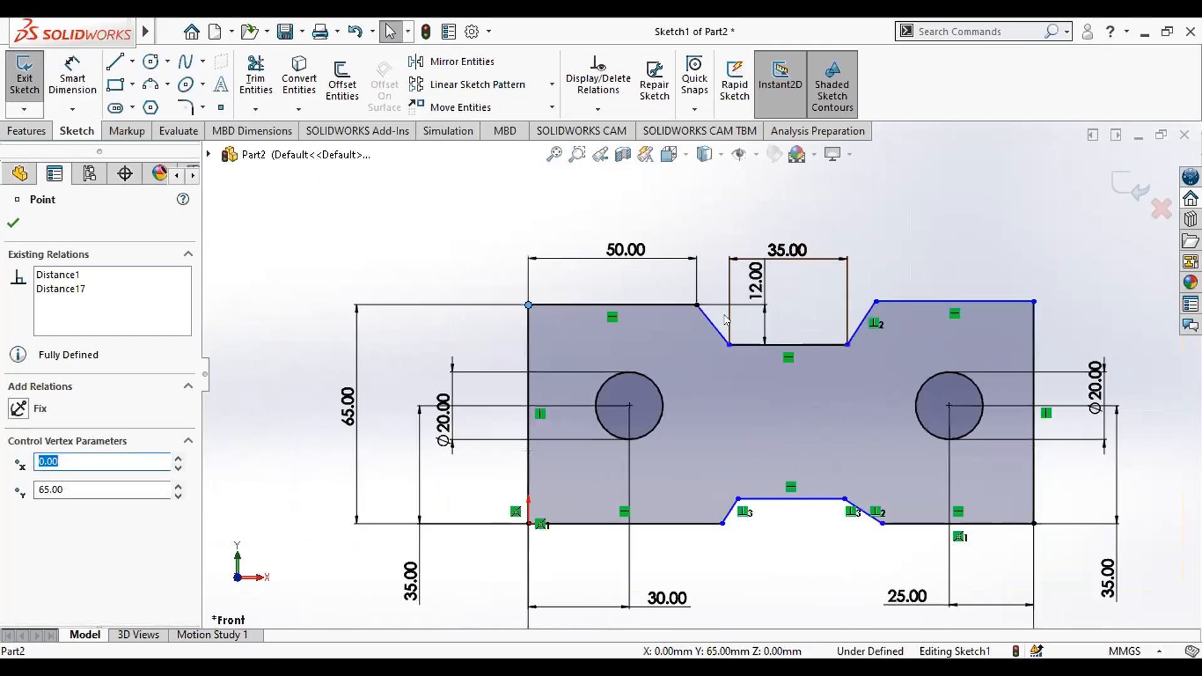
scroll(980, 330, "up", 2)
scroll(761, 356, "down", 6)
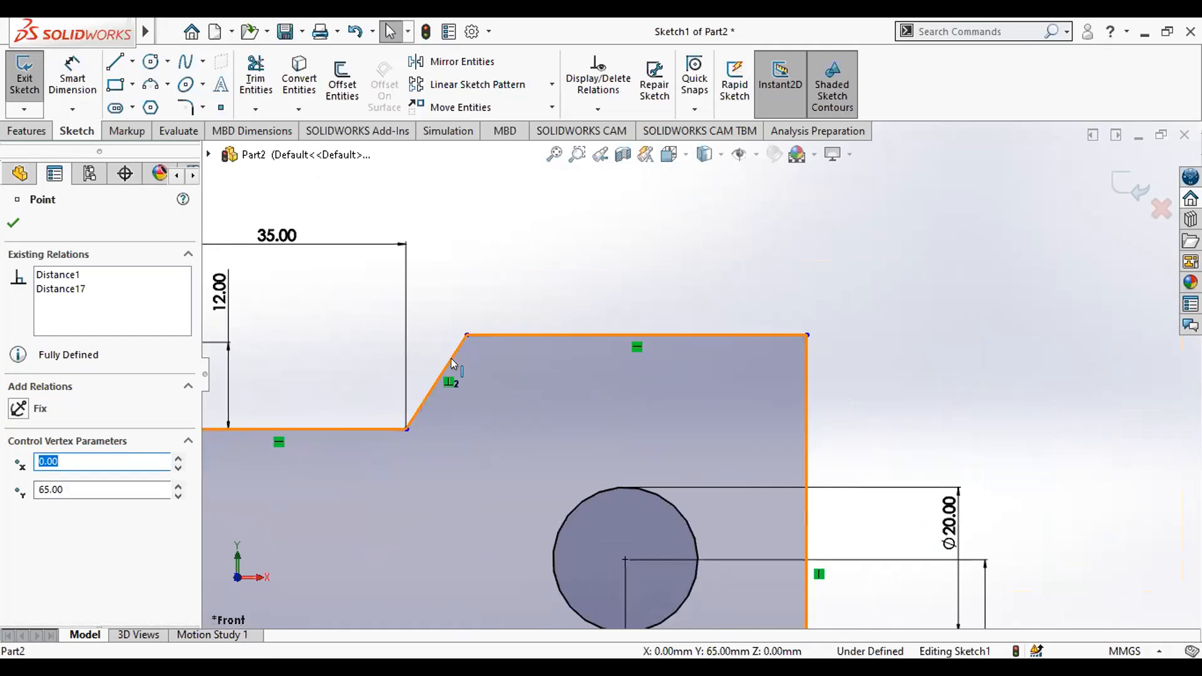
Move the upper corner on the right side of the top notch freely to test its remaining freedom
left_click_drag(463, 335, 626, 269)
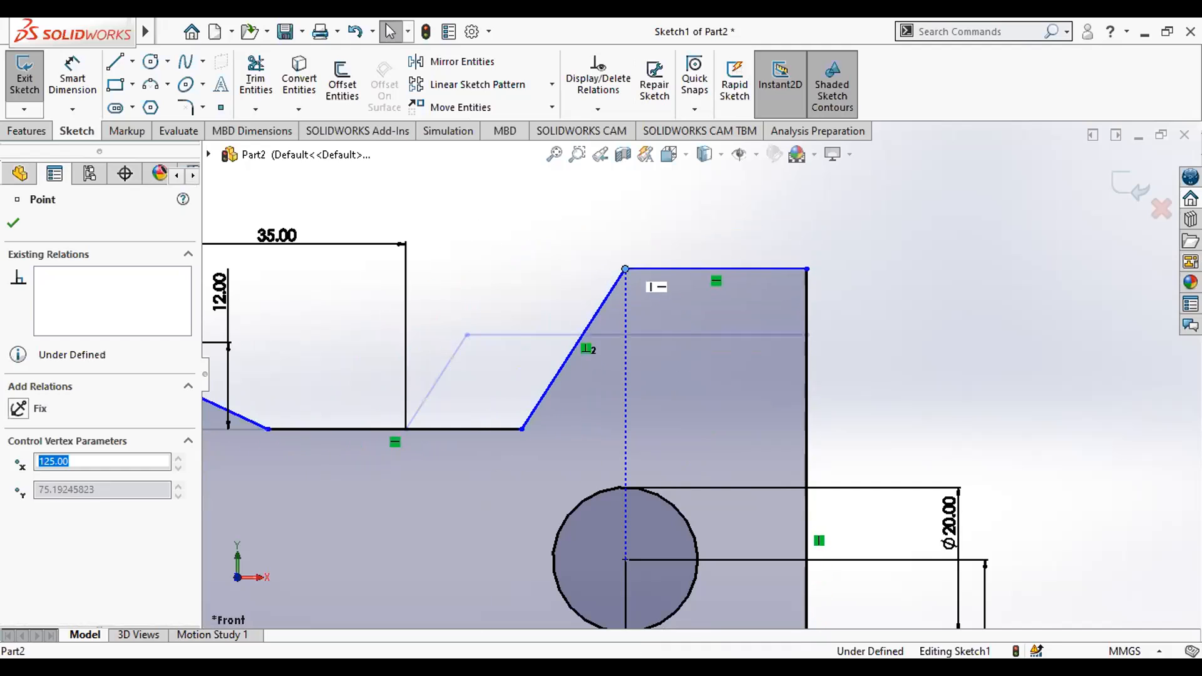
scroll(577, 387, "up", 4)
scroll(570, 391, "down", 2)
left_click_drag(711, 292, 738, 319)
mouse_move(568, 262)
left_mouse_down()
mouse_move(605, 359)
mouse_move(627, 232)
mouse_move(620, 336)
mouse_move(691, 253)
mouse_move(598, 319)
mouse_move(612, 273)
mouse_move(648, 250)
mouse_move(621, 335)
mouse_move(688, 295)
mouse_move(655, 313)
mouse_move(663, 271)
mouse_move(652, 350)
left_mouse_up()
left_click(552, 327)
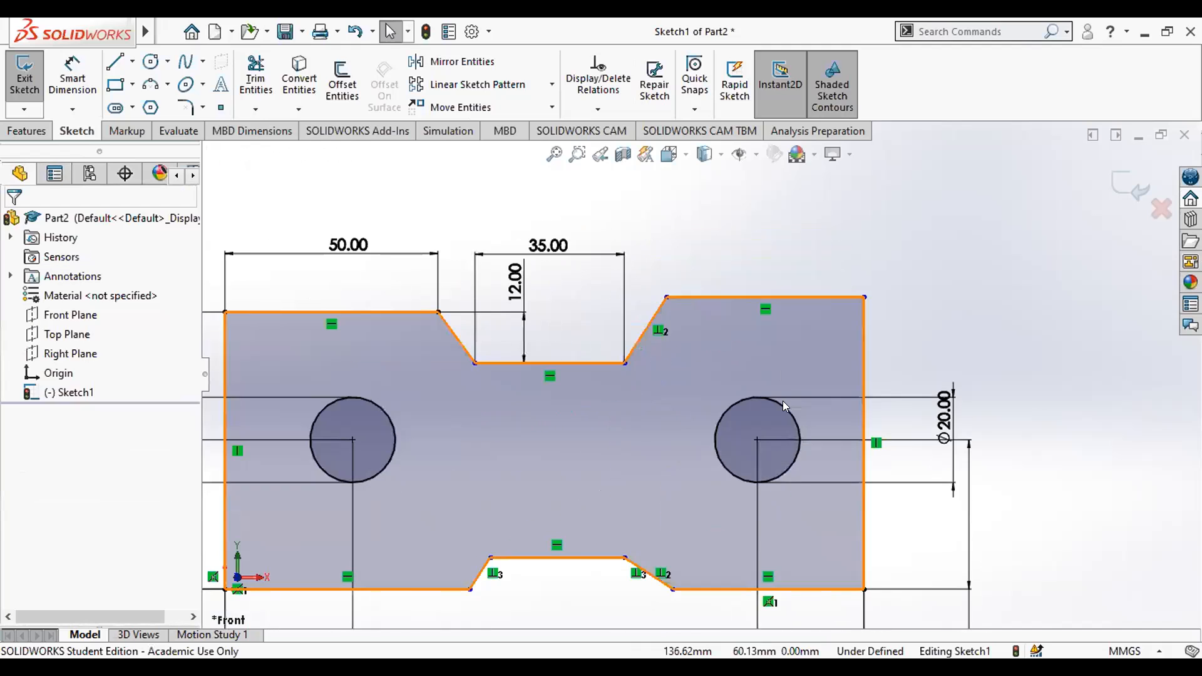
scroll(708, 378, "up", 3)
scroll(588, 544, "down", 3)
scroll(644, 498, "up", 2)
scroll(700, 374, "up", 3)
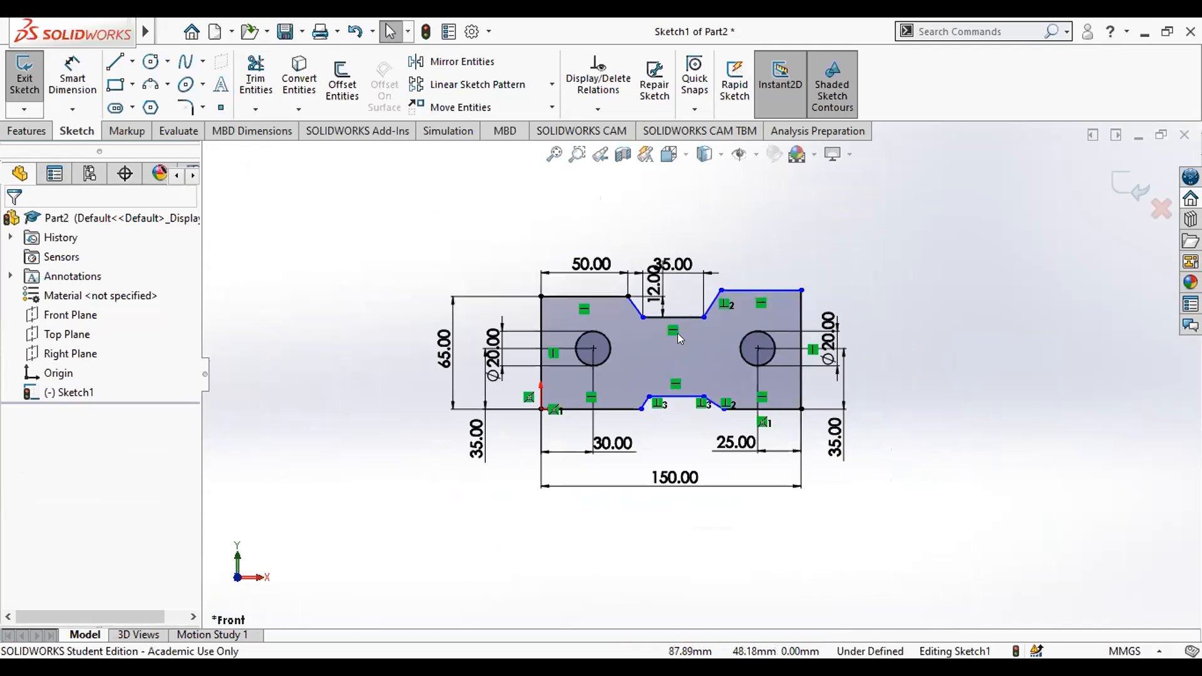
scroll(677, 333, "down", 2)
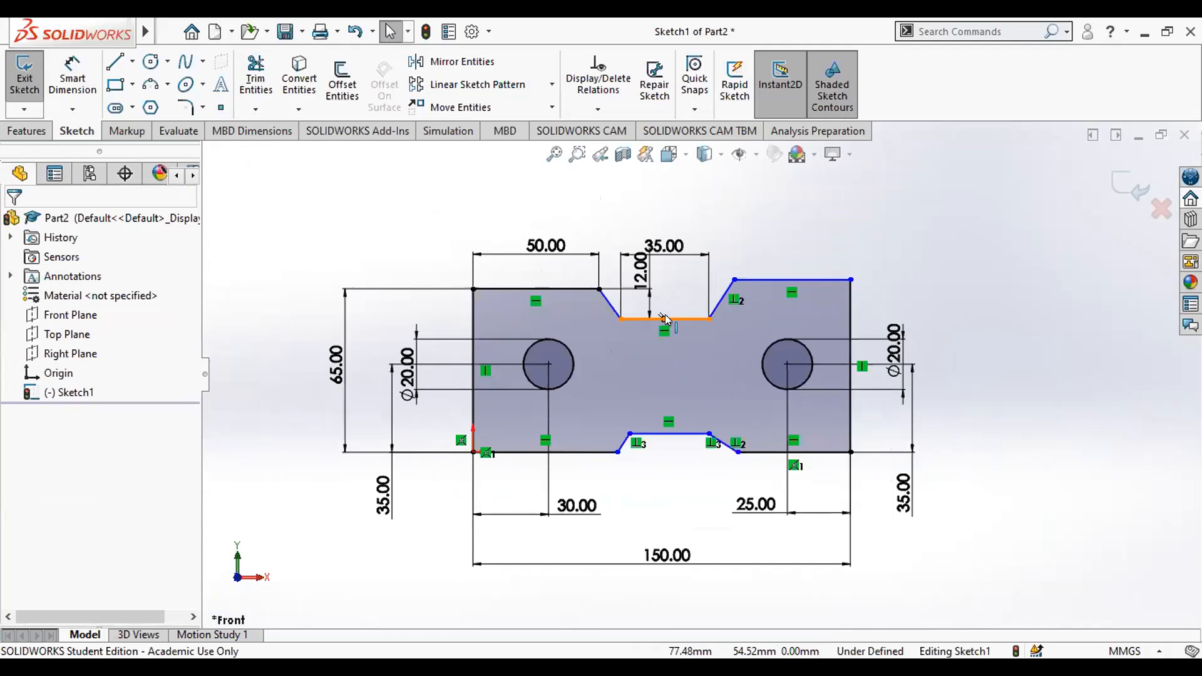
Dimension the height from the profile's bottom line to the upper-right horizontal line as 65 mm
key("d")
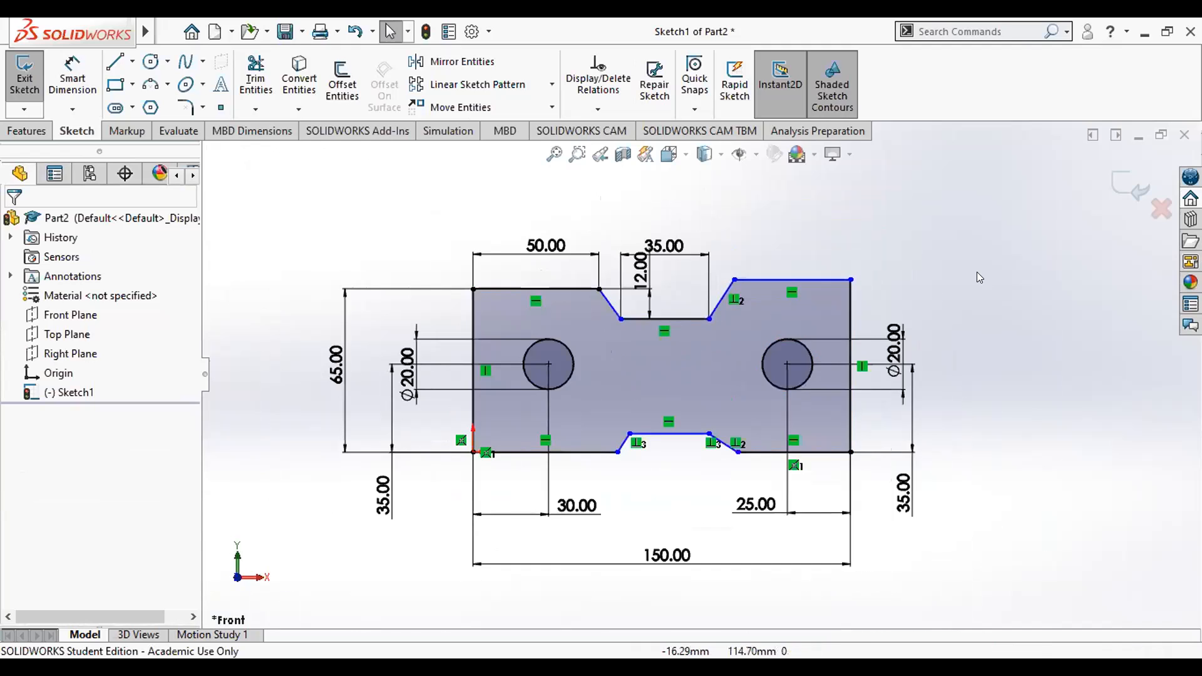
scroll(741, 300, "down", 3)
left_click(788, 262)
left_click(813, 563)
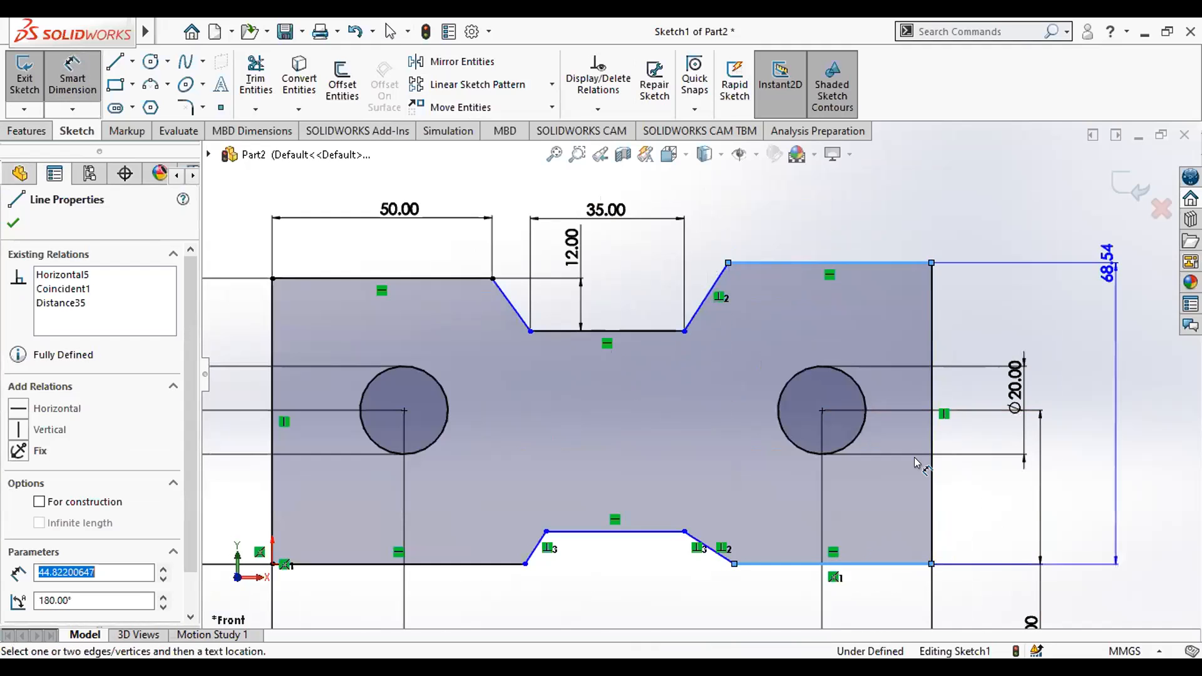
left_click(902, 592)
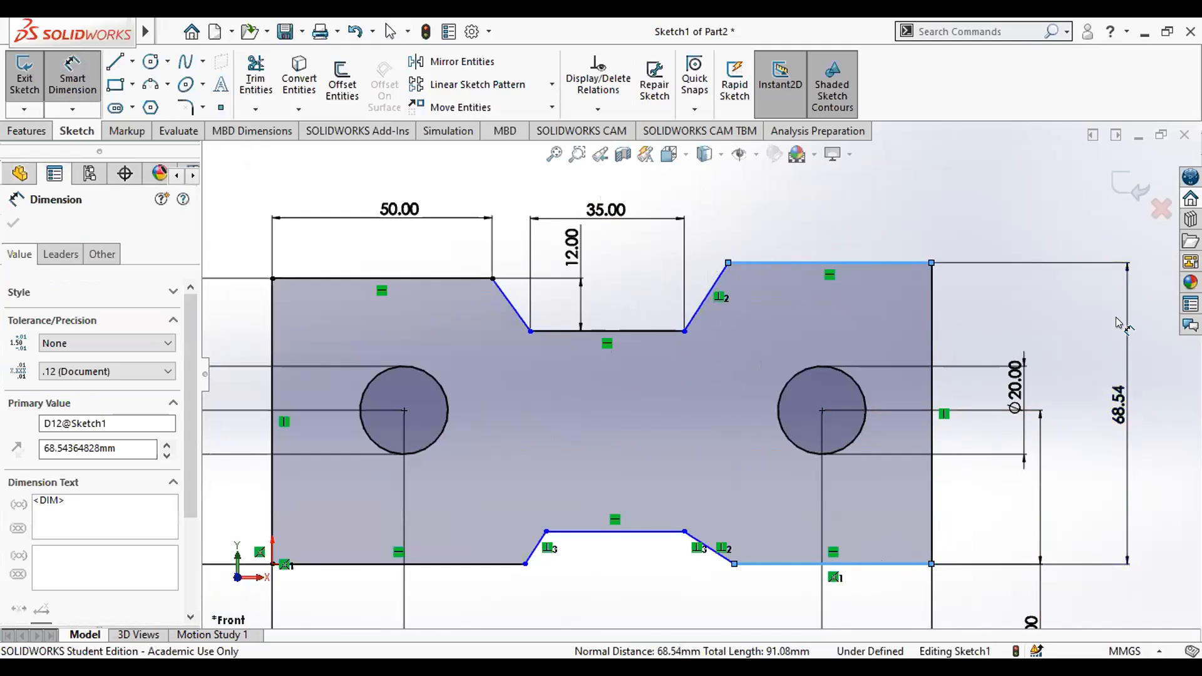
type("65")
key("Return")
scroll(720, 382, "down", 3)
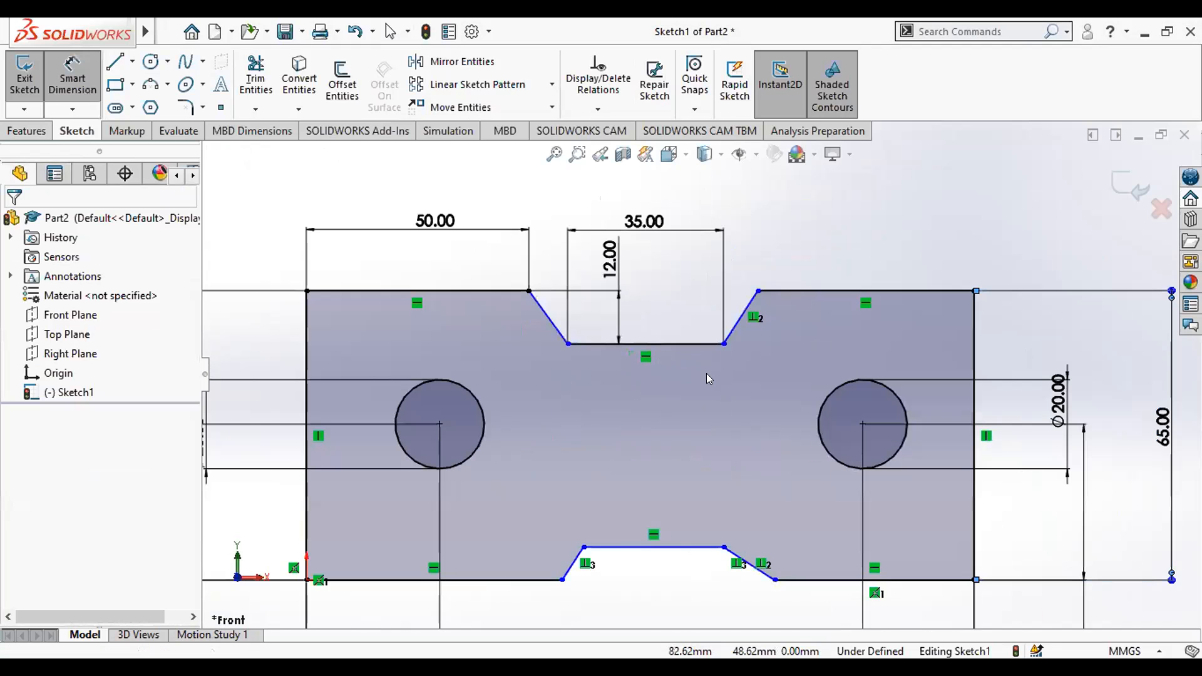
key("Escape")
Test whether the right end of the top notch's floor can still be moved
scroll(722, 356, "up", 3)
scroll(695, 358, "down", 2)
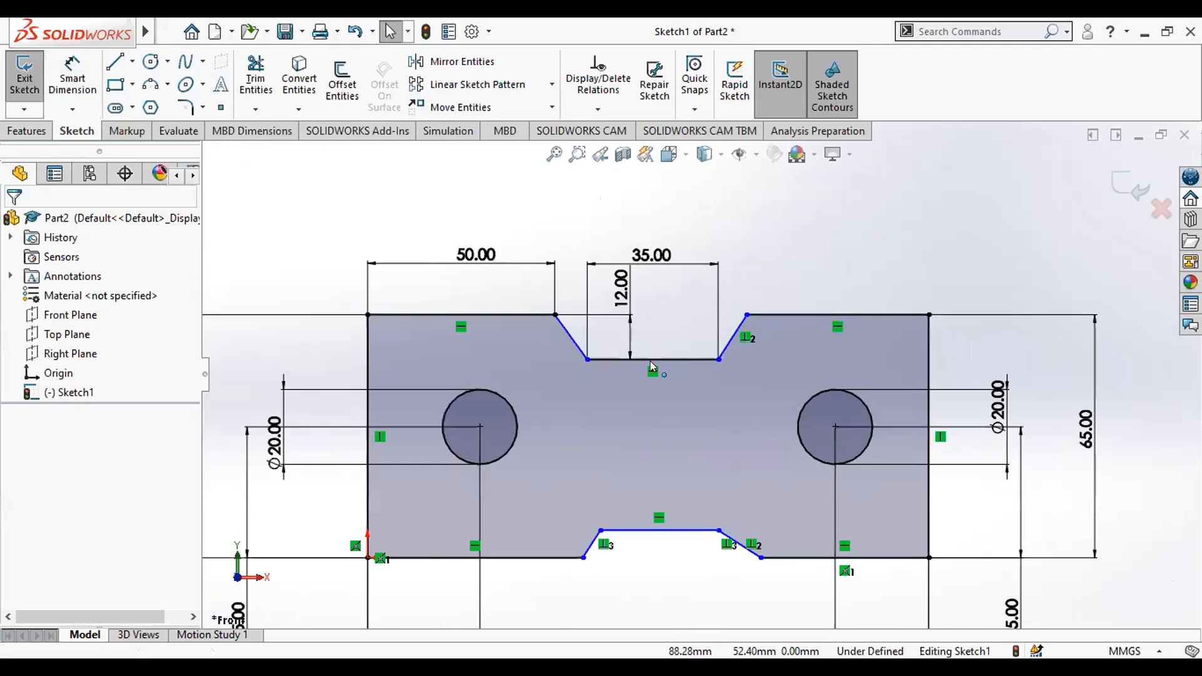
mouse_move(708, 362)
left_mouse_down()
mouse_move(751, 362)
mouse_move(683, 362)
mouse_move(719, 360)
left_mouse_up()
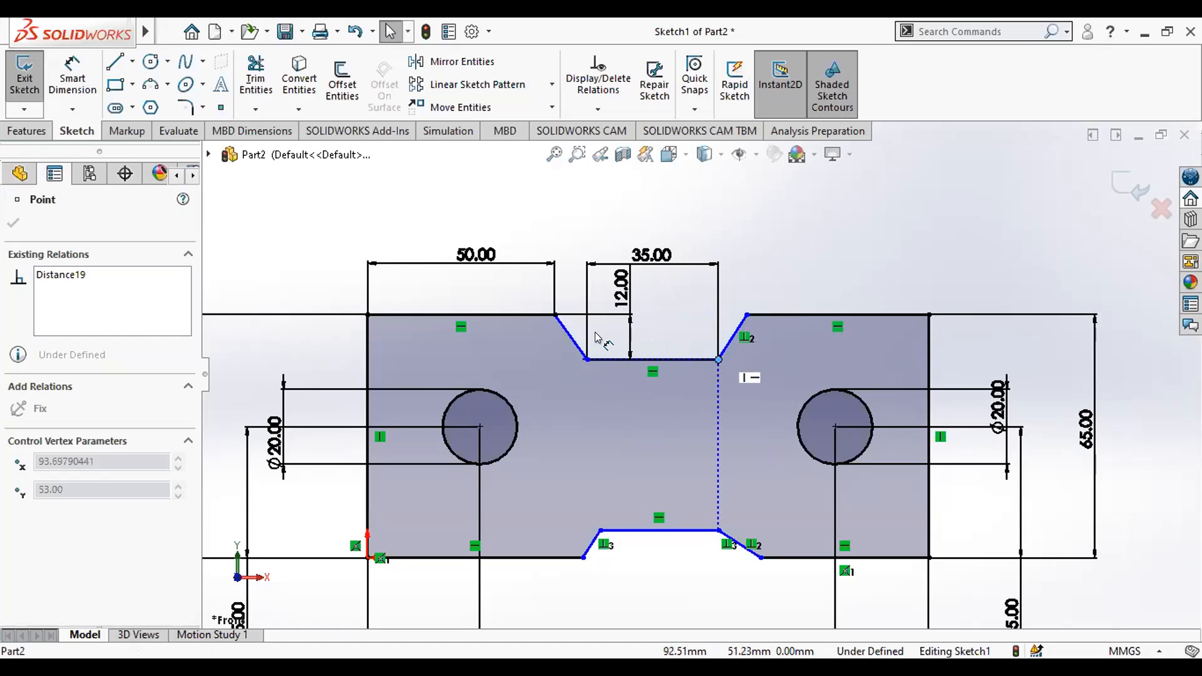
Dimension the angles between the top notch's floor and both of its sloped sides as 125°
key("d")
scroll(651, 331, "down", 3)
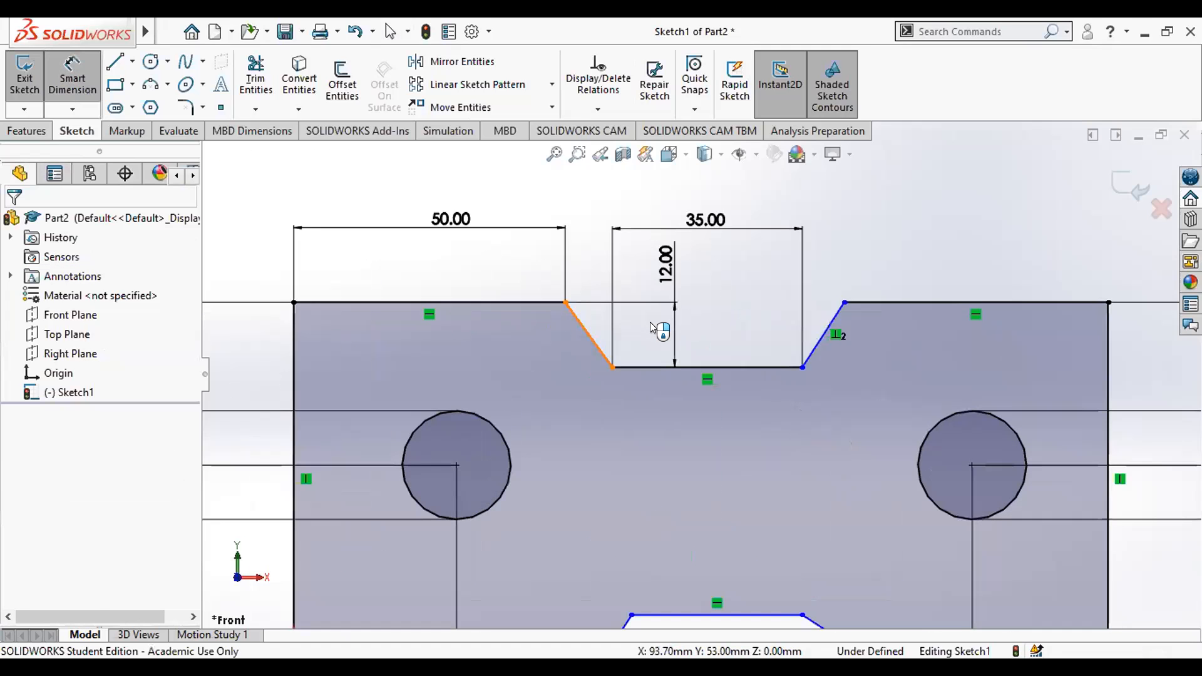
left_click(586, 331)
left_click(639, 367)
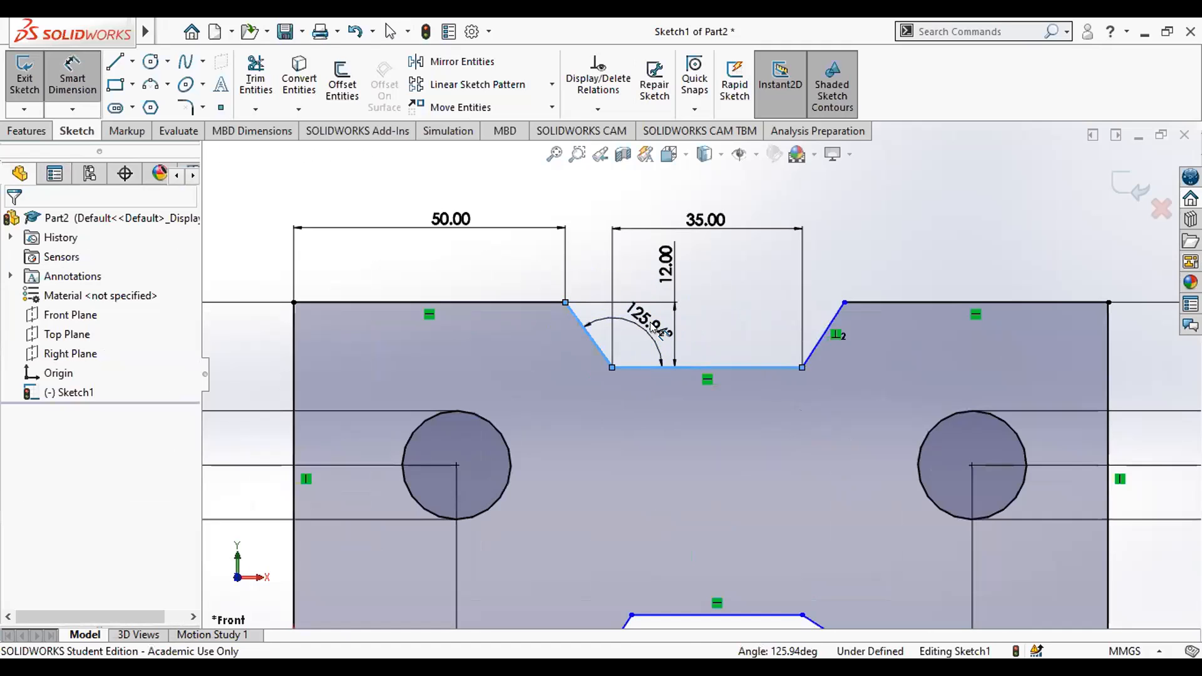
left_click(651, 326)
left_click(812, 350)
left_click(761, 368)
left_click(752, 309)
type("125")
key("Return")
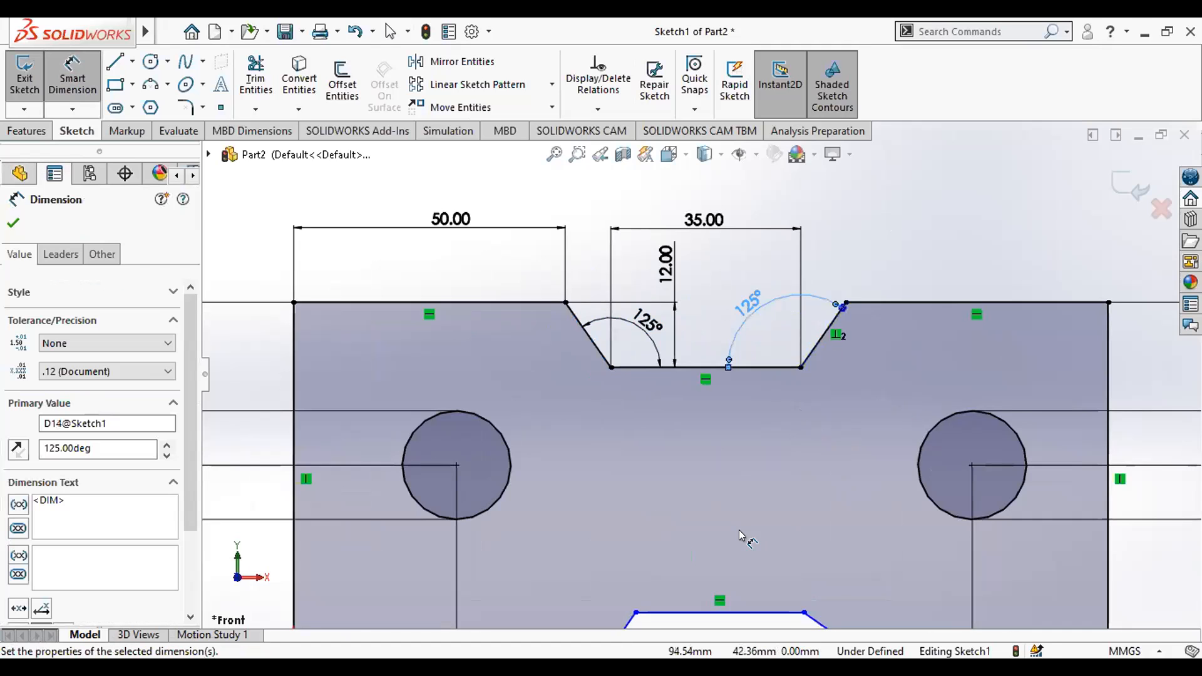
Move the bottom notch's lower-left corner outward along the bottom line, roughly below the top notch's upper-left corner
scroll(740, 534, "up", 3)
scroll(861, 446, "down", 3)
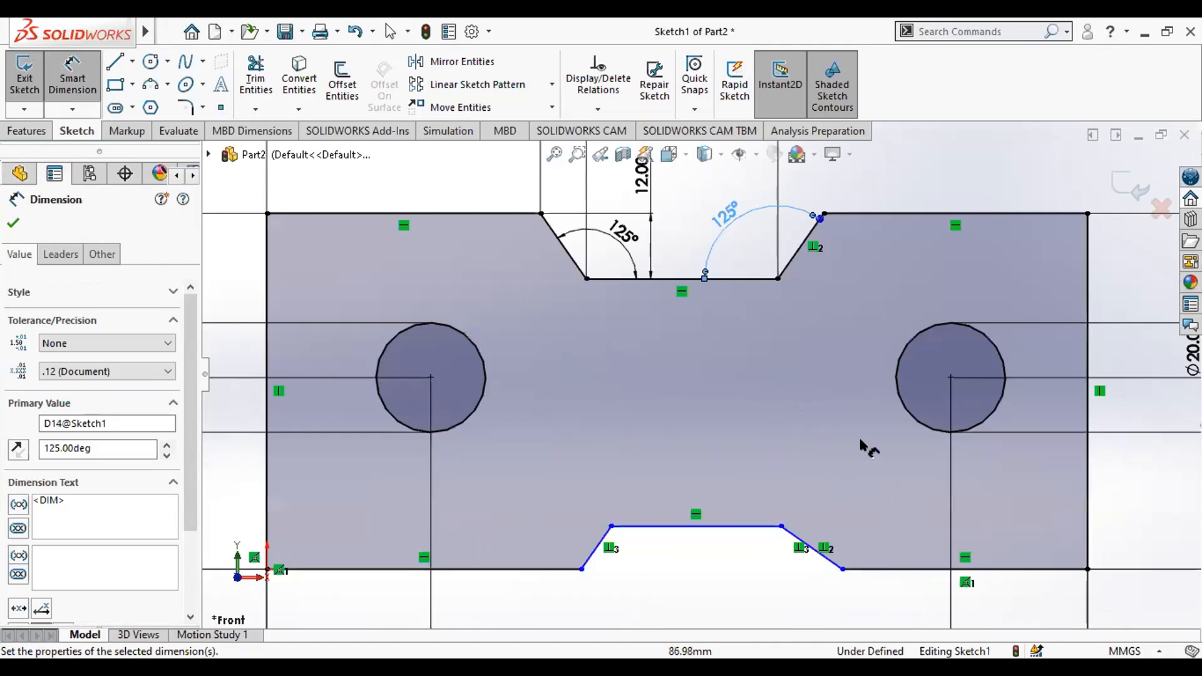
scroll(795, 476, "up", 2)
left_click(799, 435)
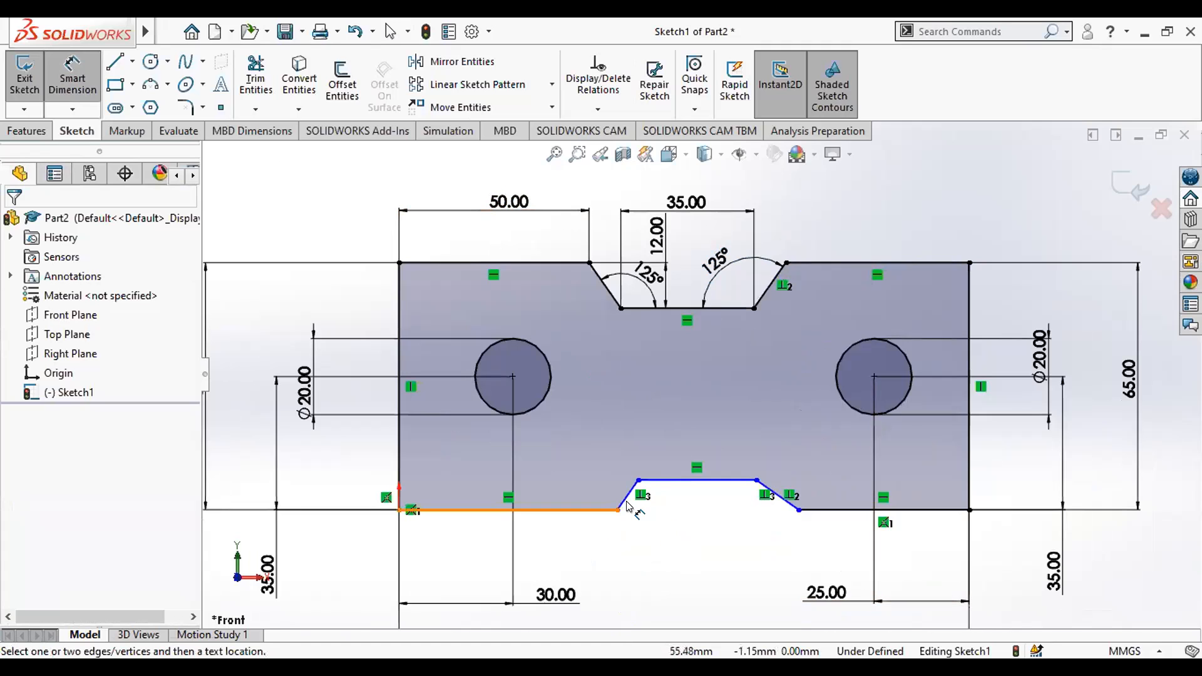
key("Escape")
left_click_drag(616, 508, 588, 512)
Check the definition status of the top notch's right floor corner and examine the lines around both notches
scroll(645, 291, "down", 3)
left_click(833, 323)
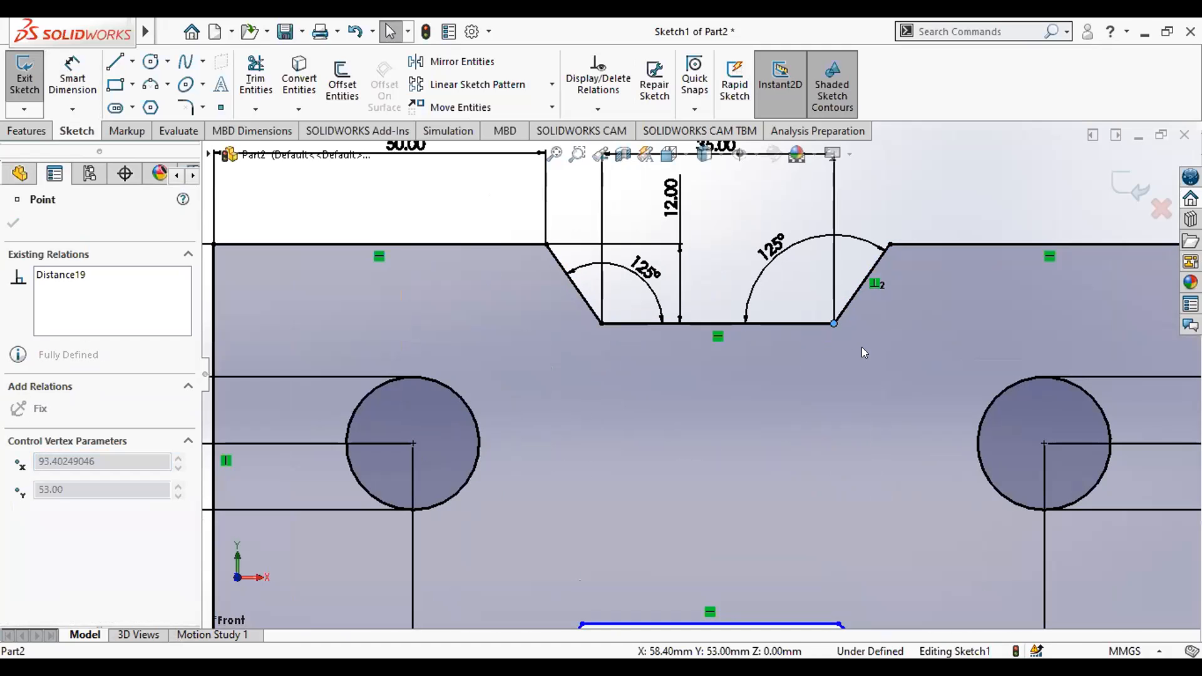
scroll(700, 375, "up", 3)
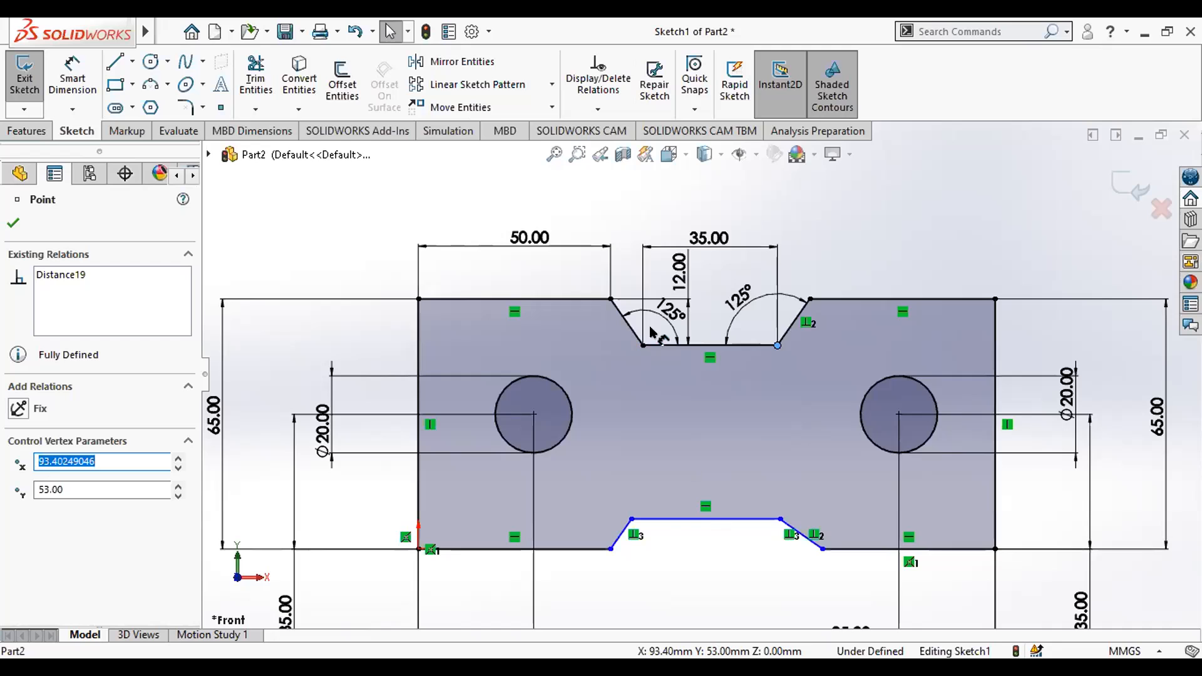
scroll(698, 373, "up", 3)
scroll(717, 336, "down", 3)
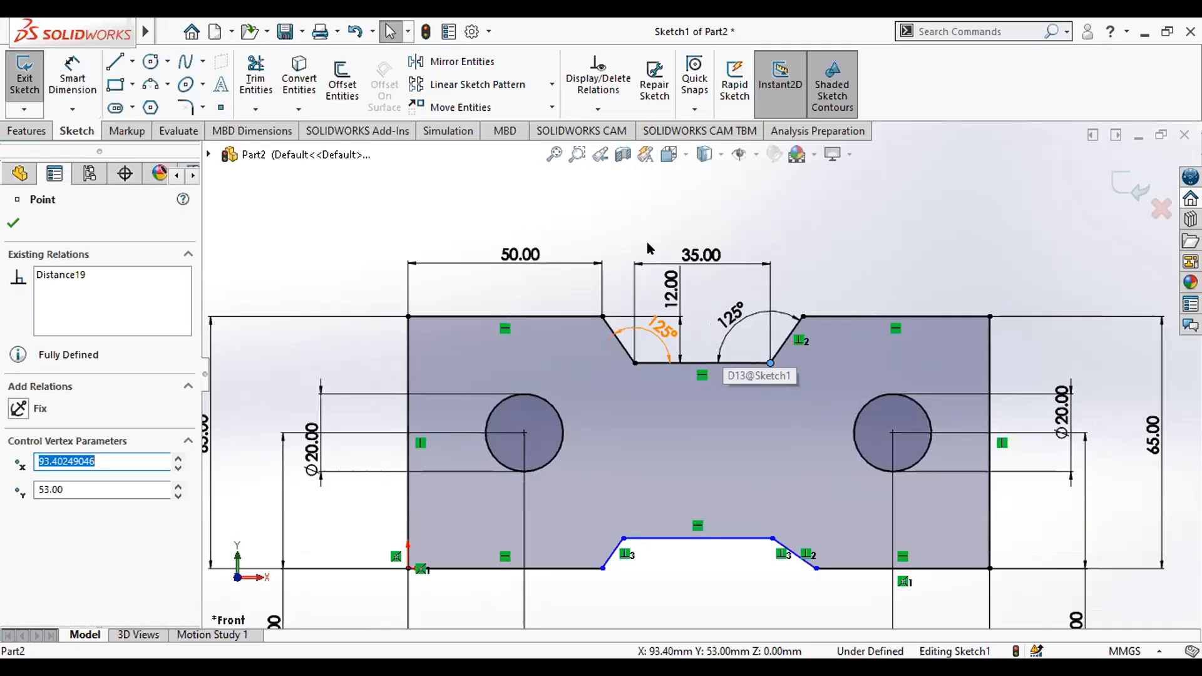
scroll(720, 519, "up", 3)
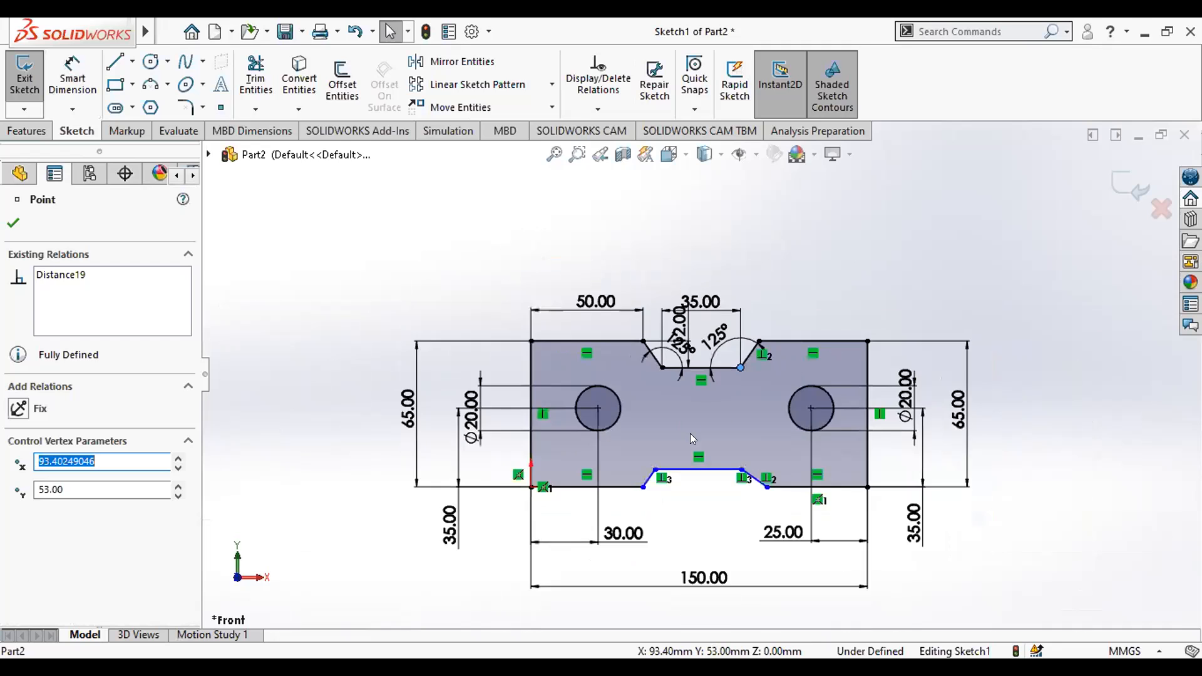
scroll(690, 433, "down", 4)
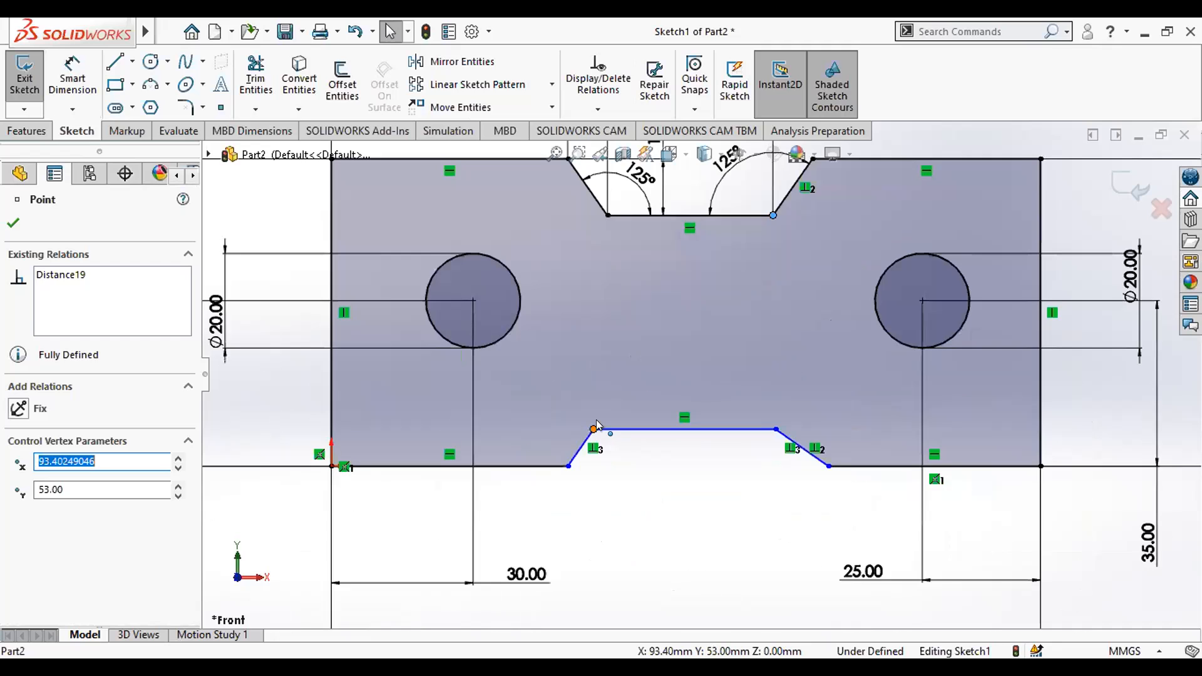
Reshape the bottom notch by moving the ends of its floor, making the floor narrower and slightly higher
left_click_drag(600, 423, 732, 420)
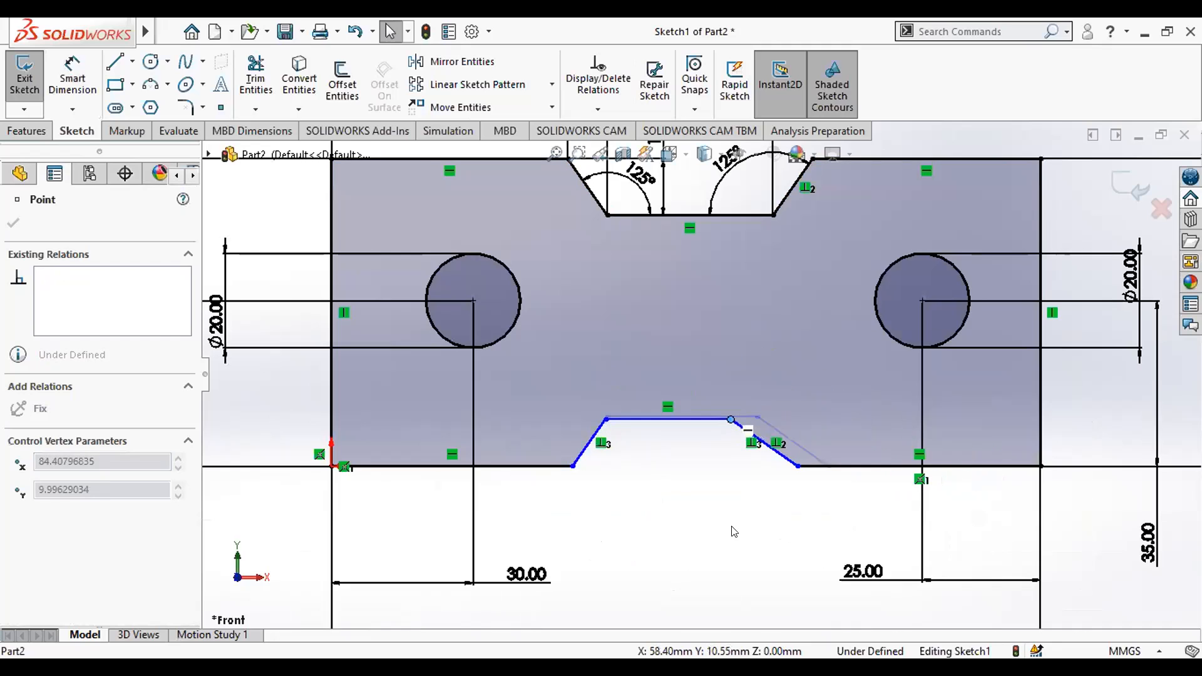
left_click(764, 537)
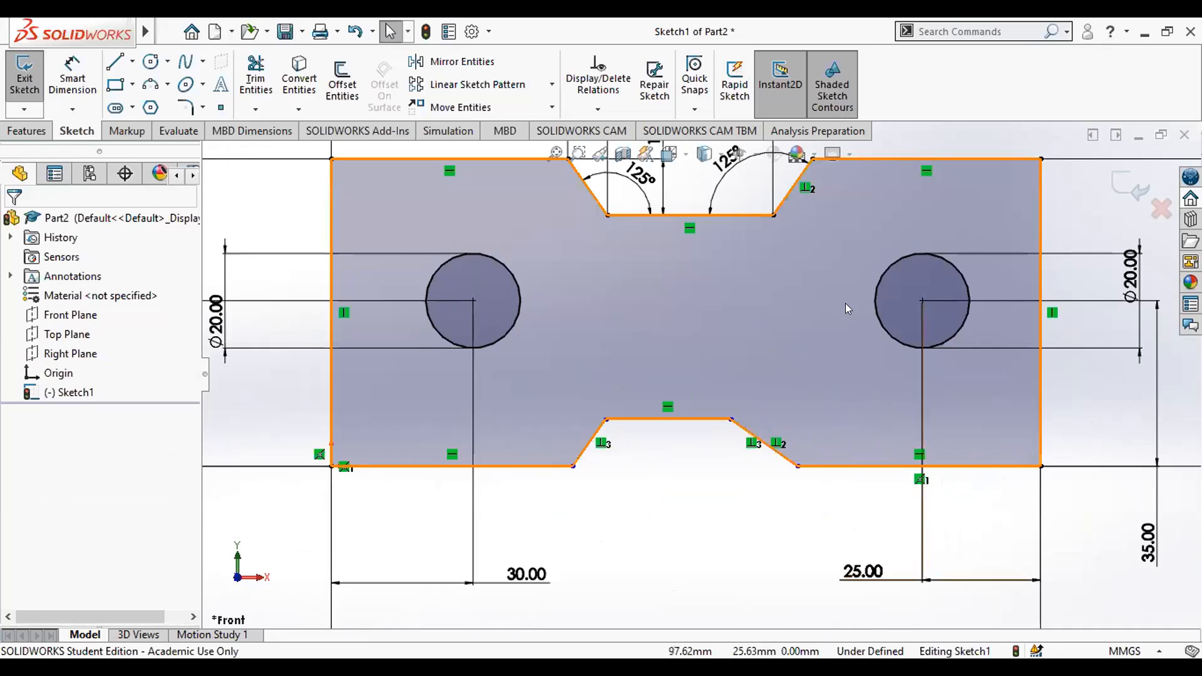
key("f")
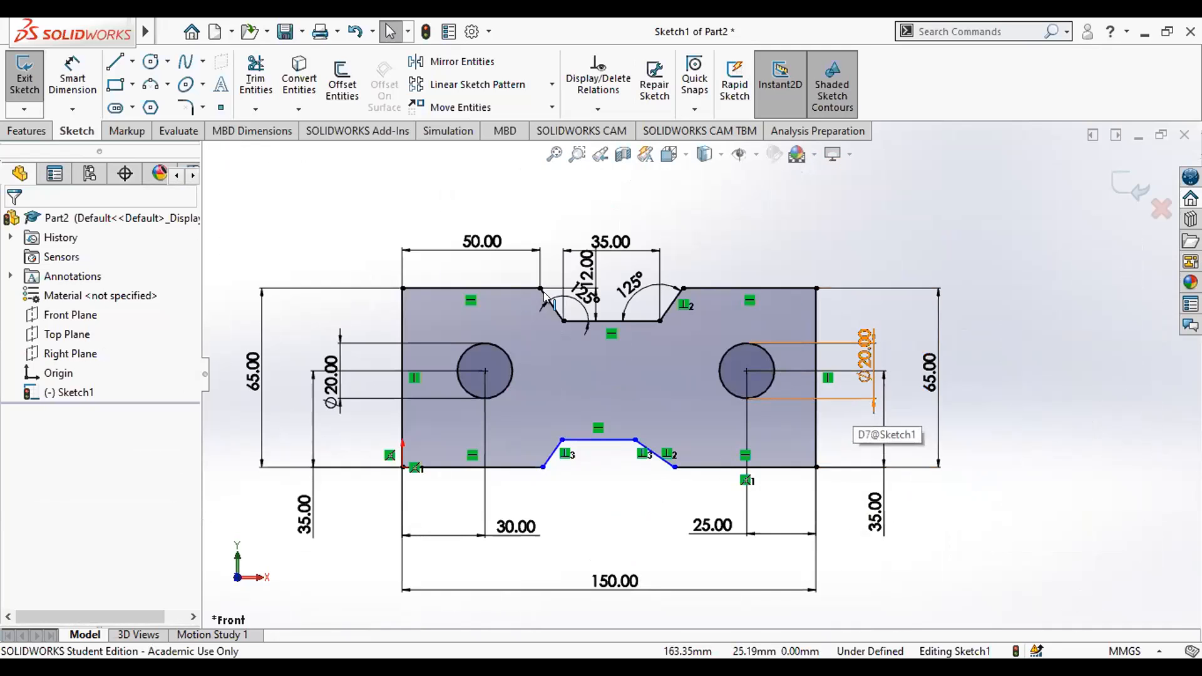
Extrude the notched profile with its two circular holes to a blind depth of 500 mm
left_click(26, 131)
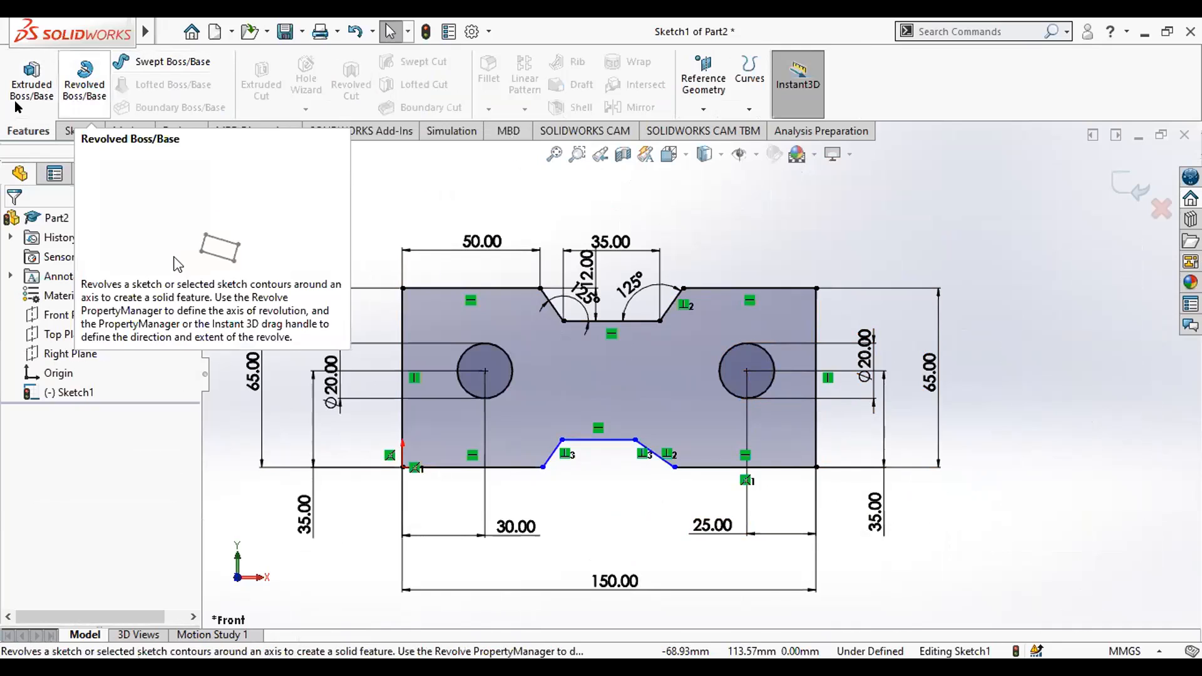
left_click(32, 79)
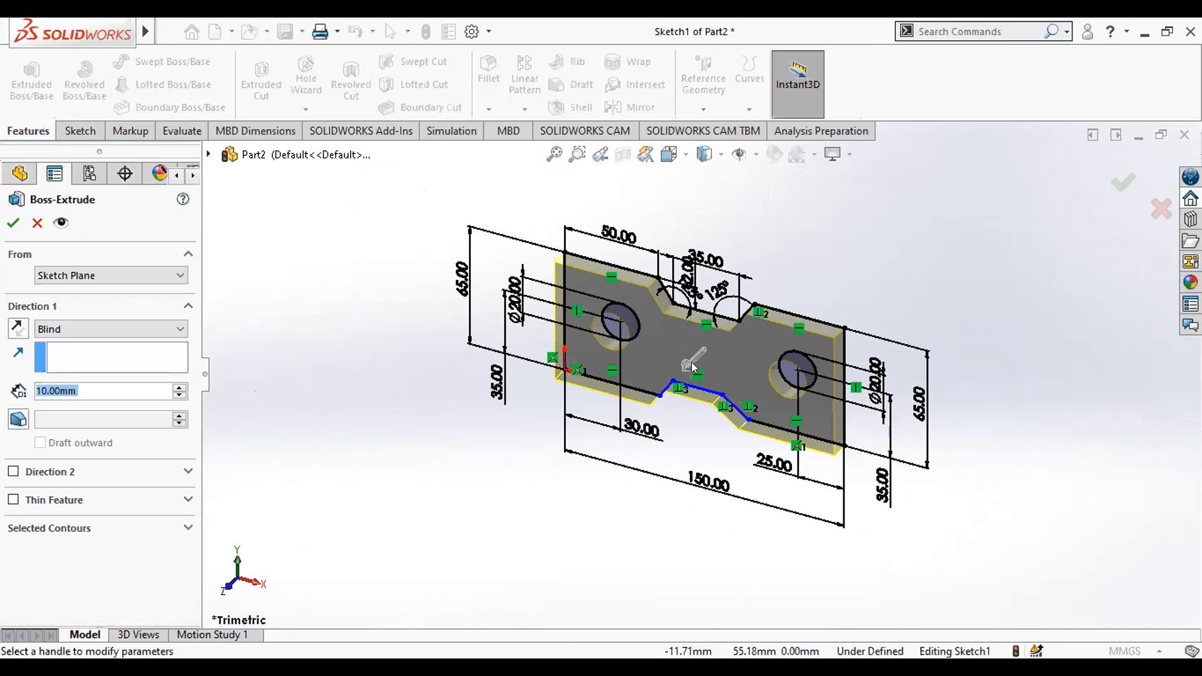
left_click_drag(683, 368, 555, 495)
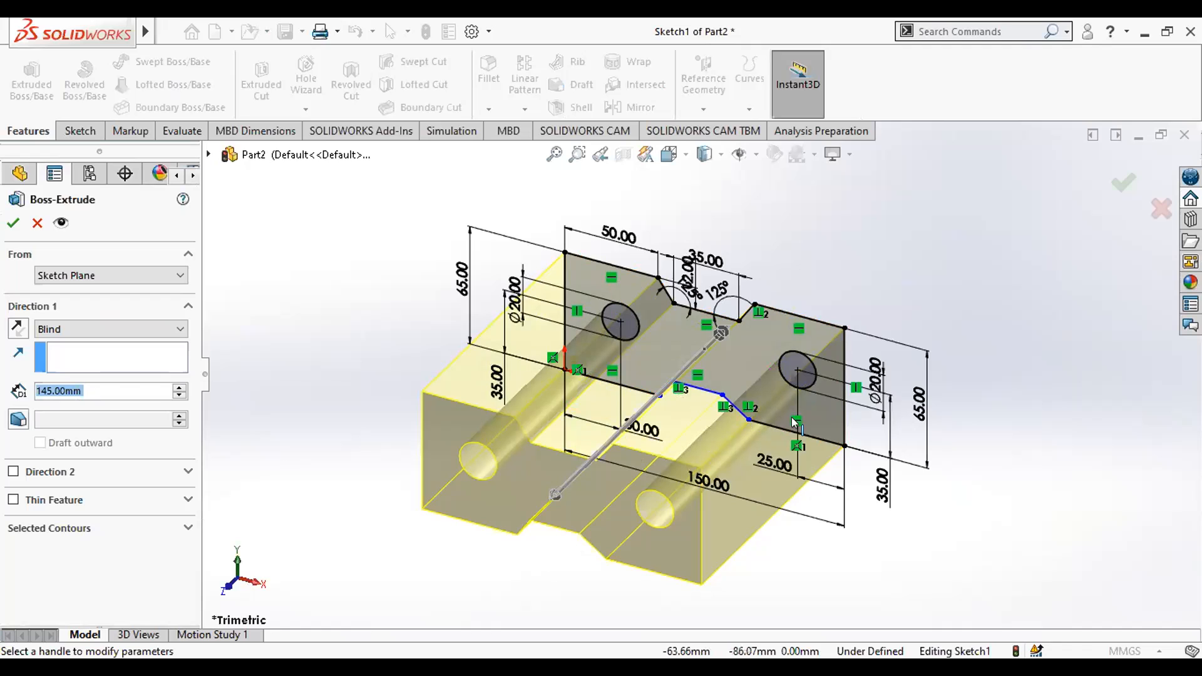
scroll(699, 371, "down", 2)
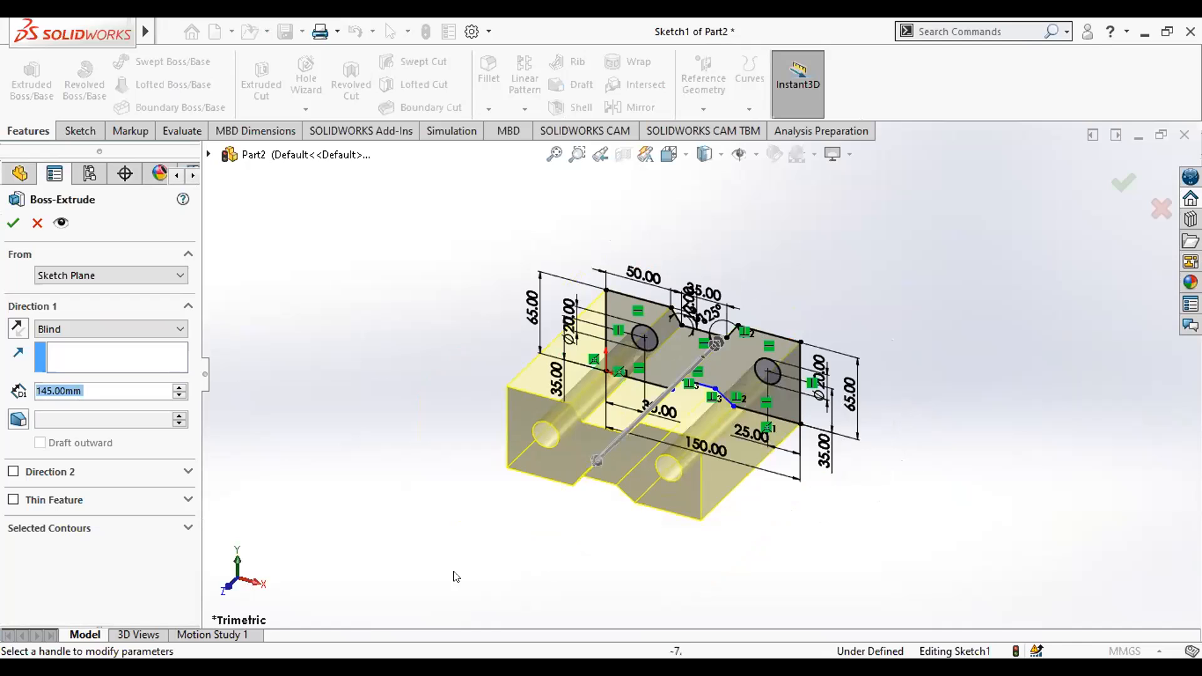
left_click_drag(601, 517, 521, 529)
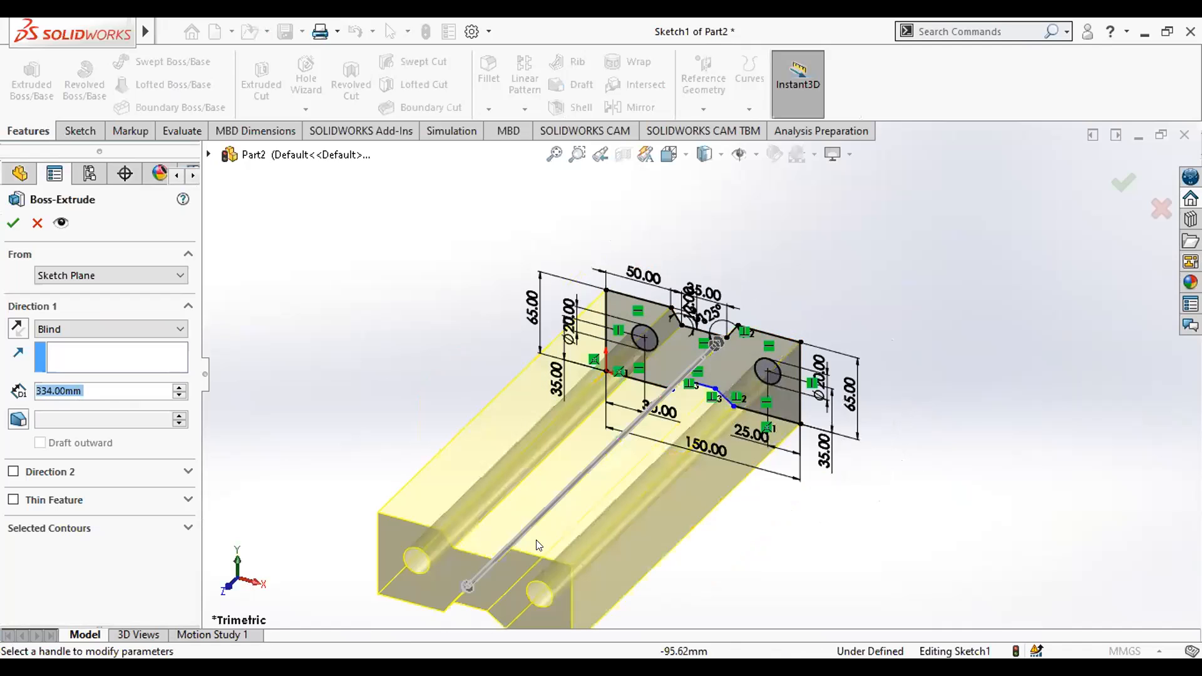
scroll(504, 485, "up", 3)
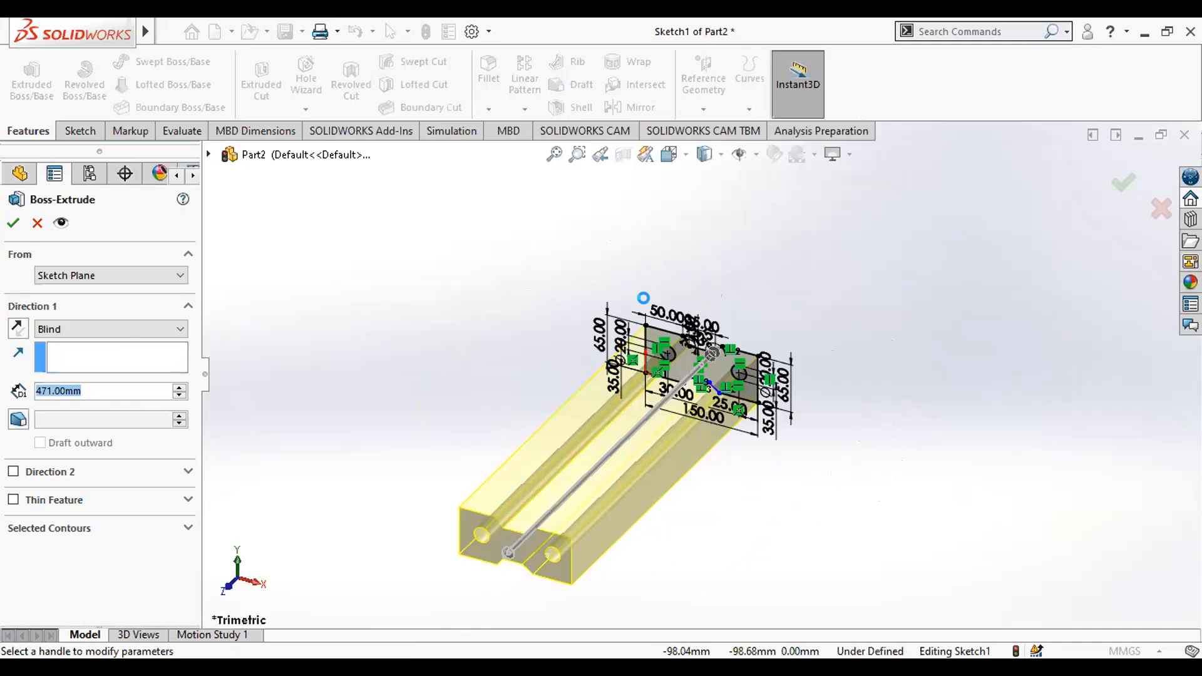
type("500")
key("Return")
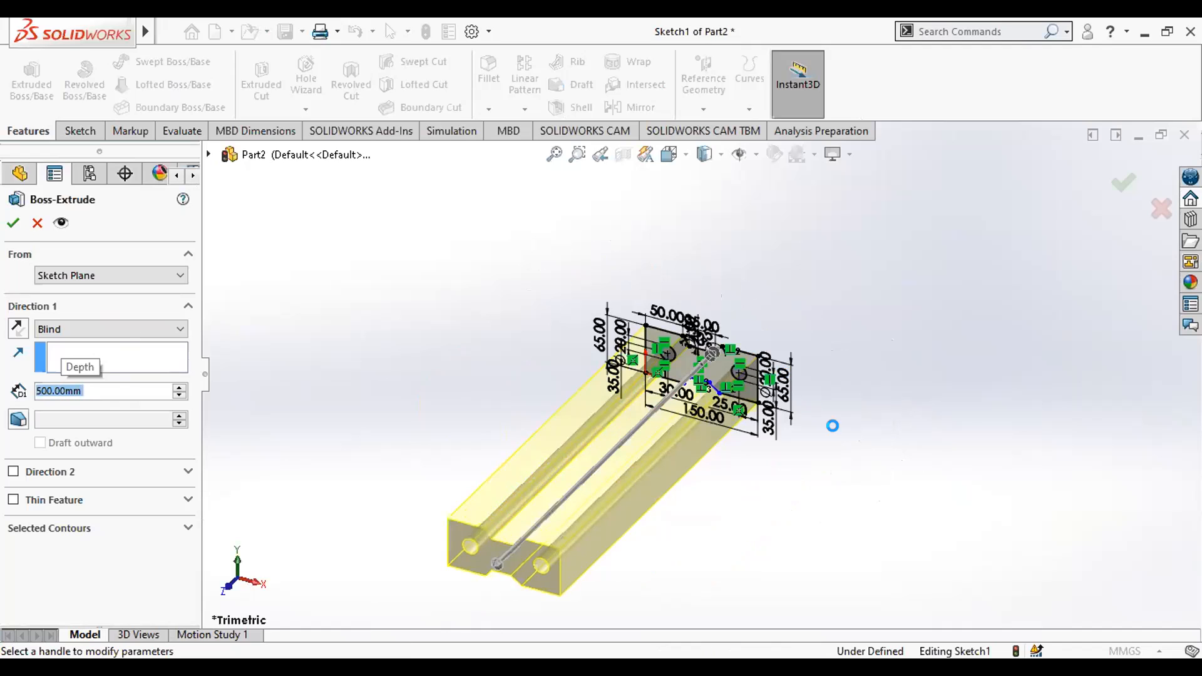
left_click(877, 433)
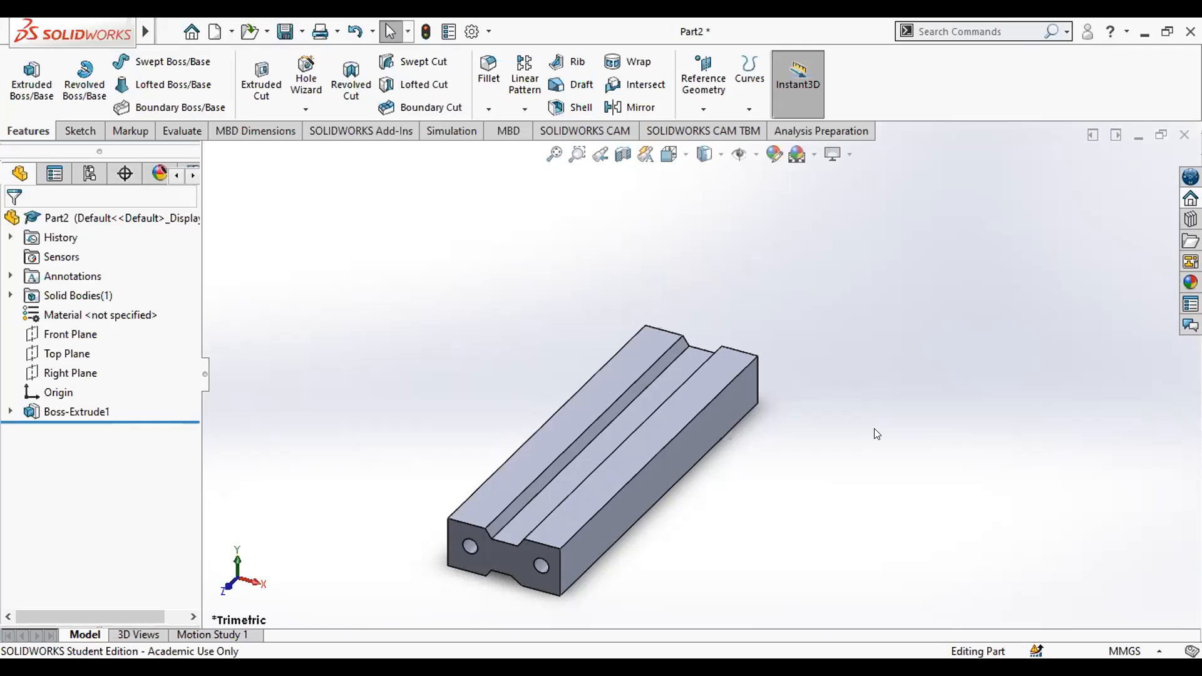
Open the material editor for the extruded part
middle_click_drag(707, 459, 754, 400)
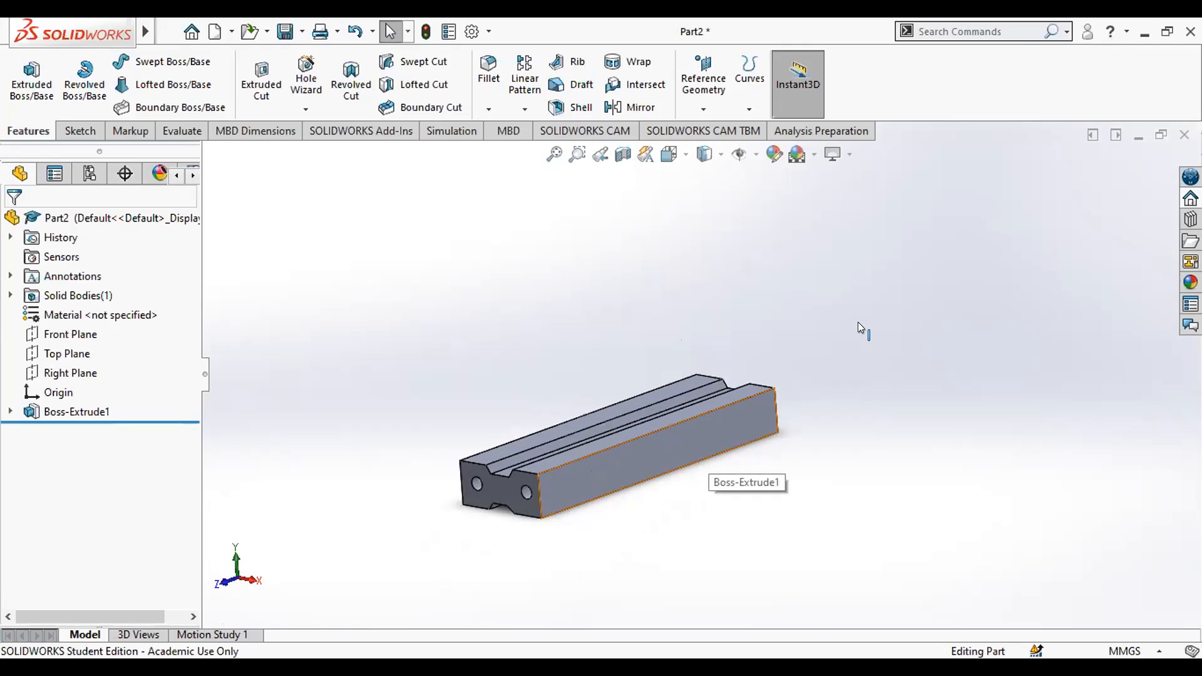
mouse_move(907, 332)
middle_mouse_down()
mouse_move(850, 317)
mouse_move(717, 345)
mouse_move(805, 274)
middle_mouse_up()
left_click_drag(105, 318, 189, 281)
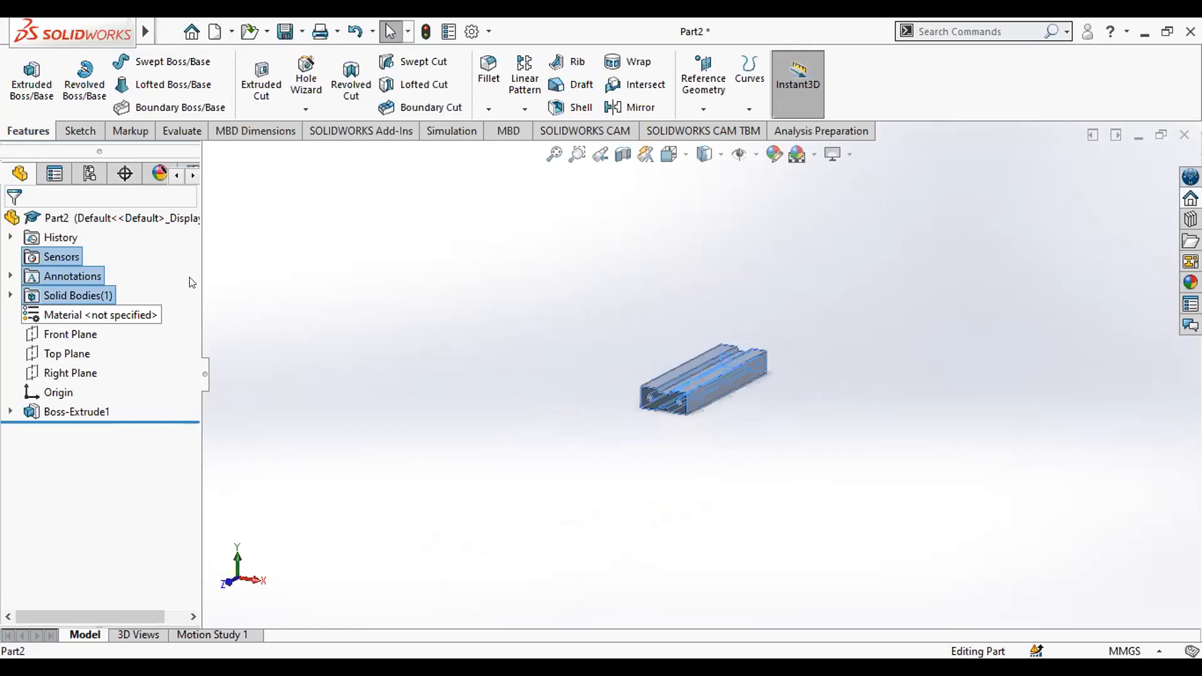
right_click(86, 315)
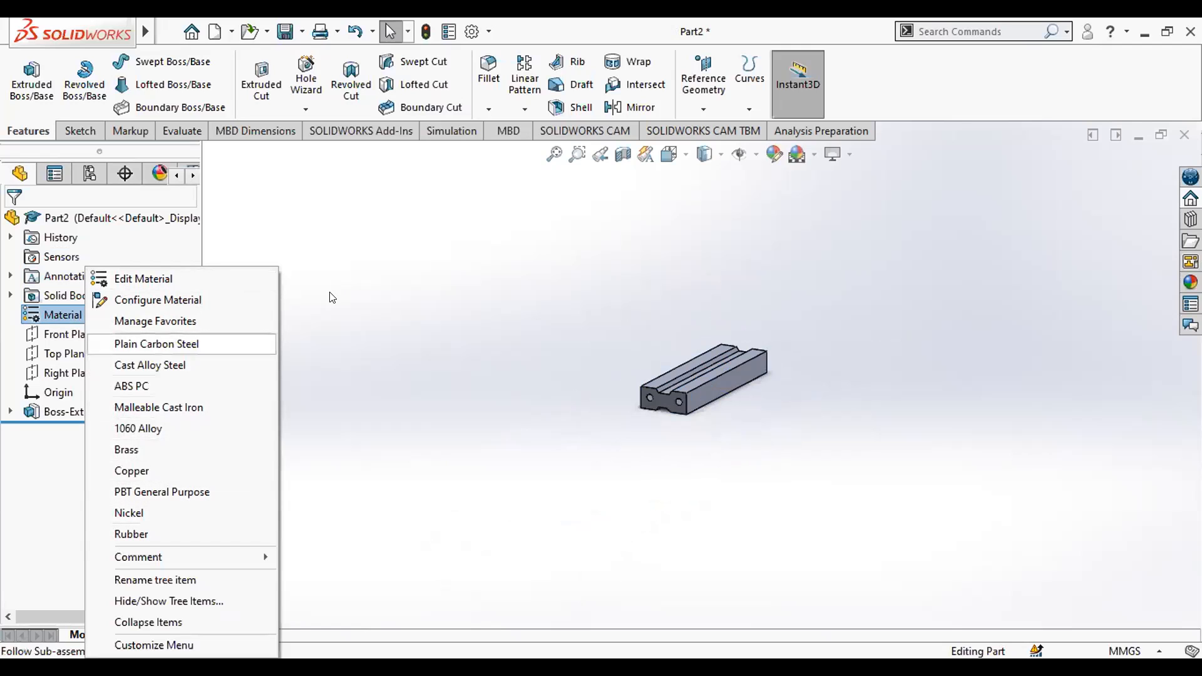
left_click(175, 279)
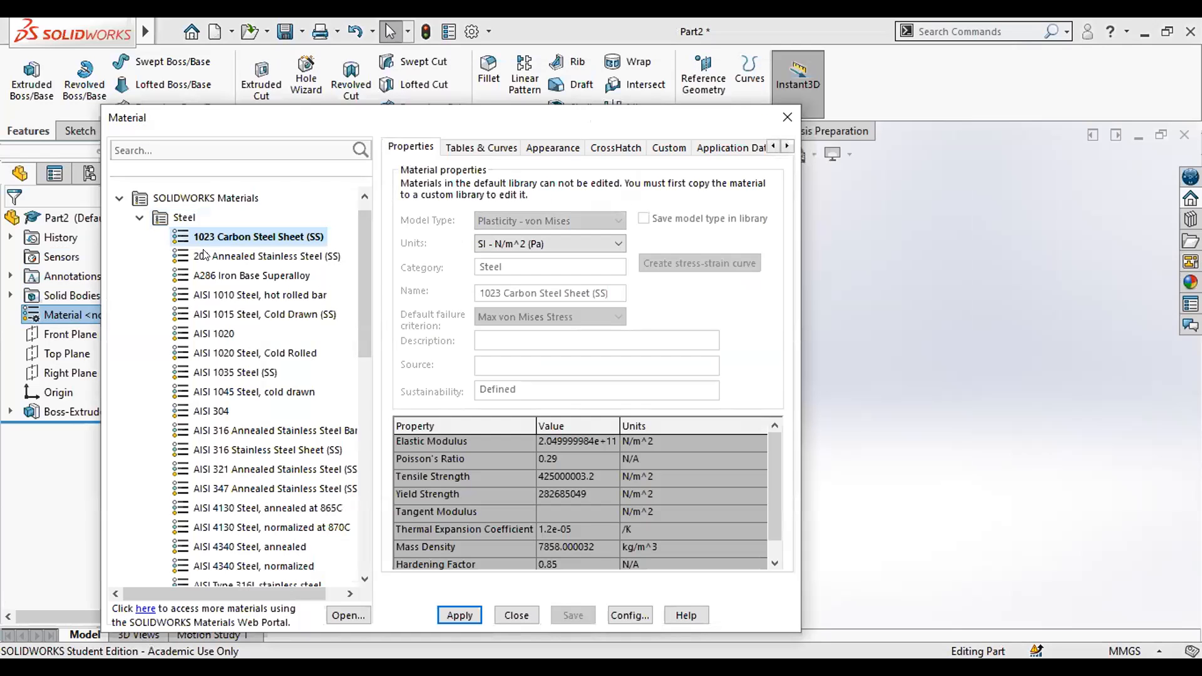
Browse the first steel materials up to AISI 1010 Steel, hot rolled bar and examine its full list of properties
left_click(230, 255)
key("Up")
key("Down")
key("Down")
key("Down")
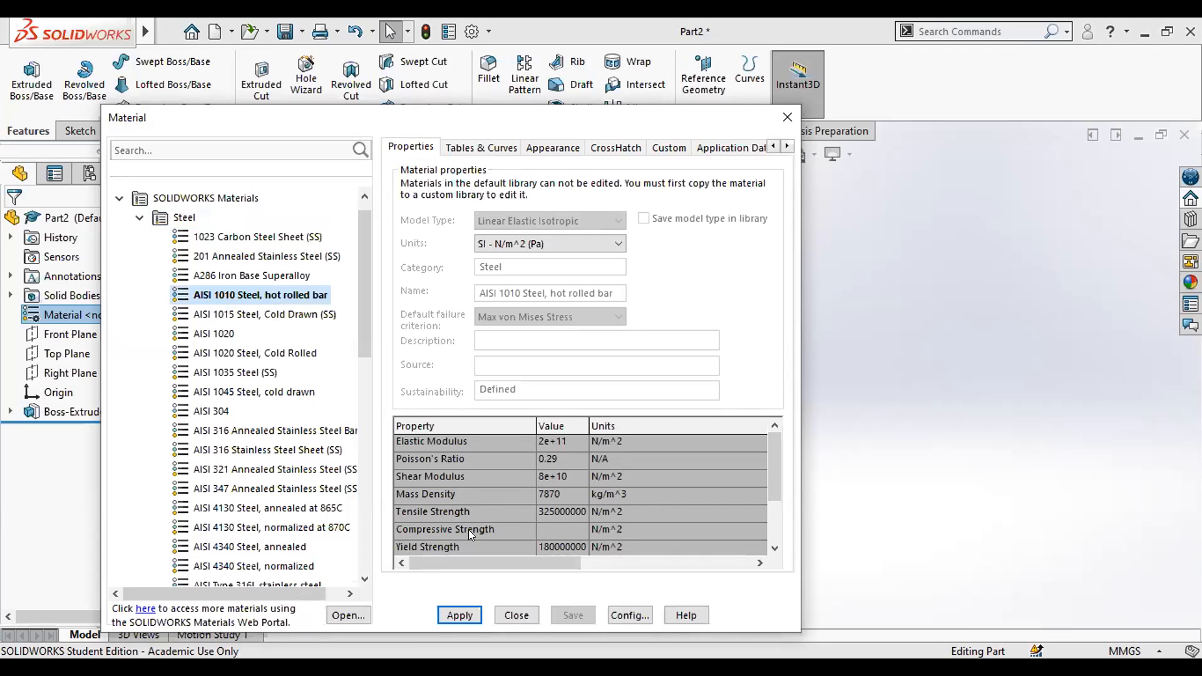
left_click_drag(767, 473, 507, 501)
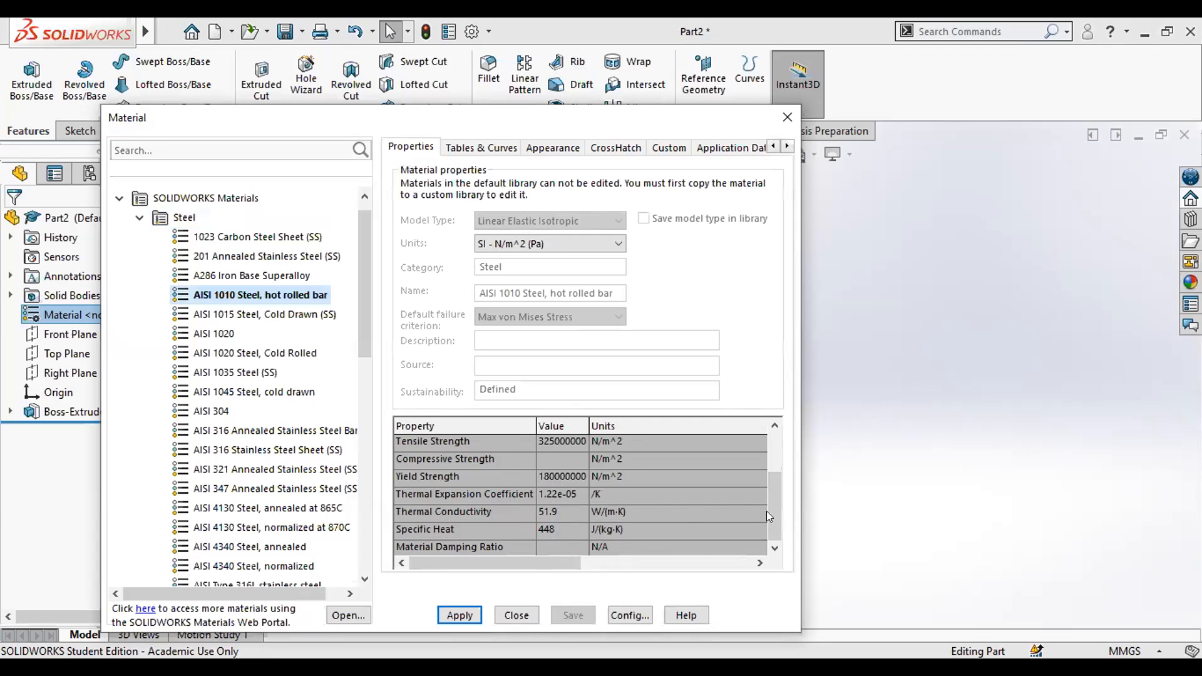
left_click_drag(773, 510, 763, 455)
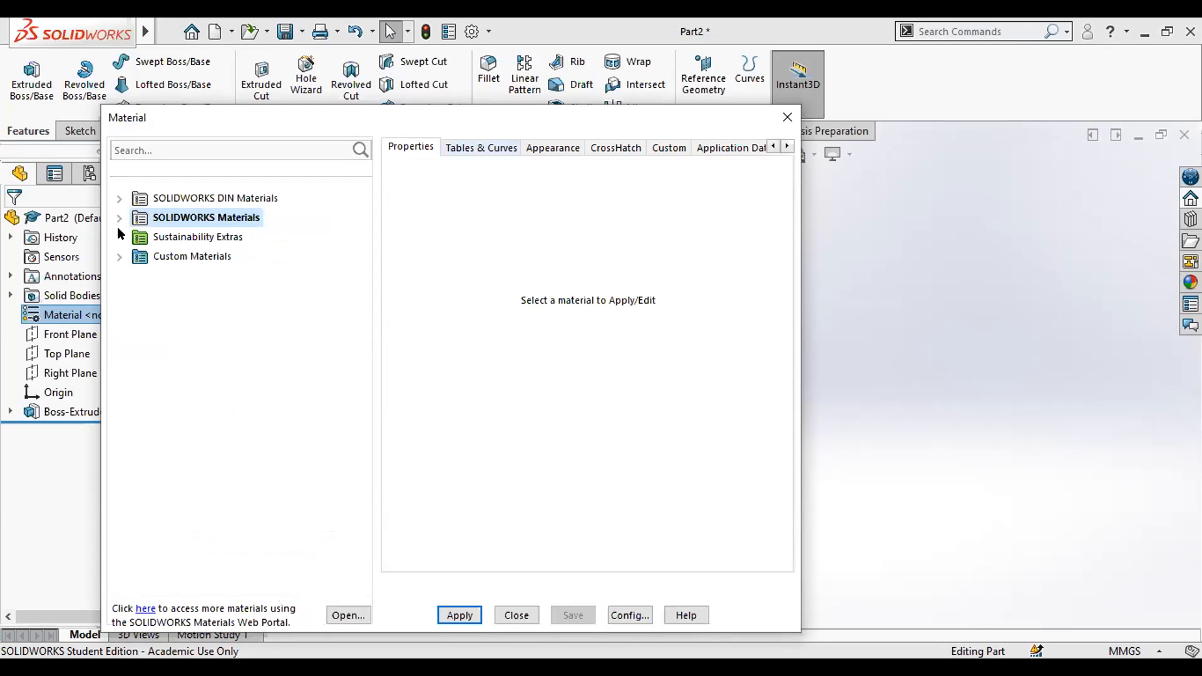
Look through the contents of the Custom Materials and SOLIDWORKS DIN Materials libraries
double_click(199, 257)
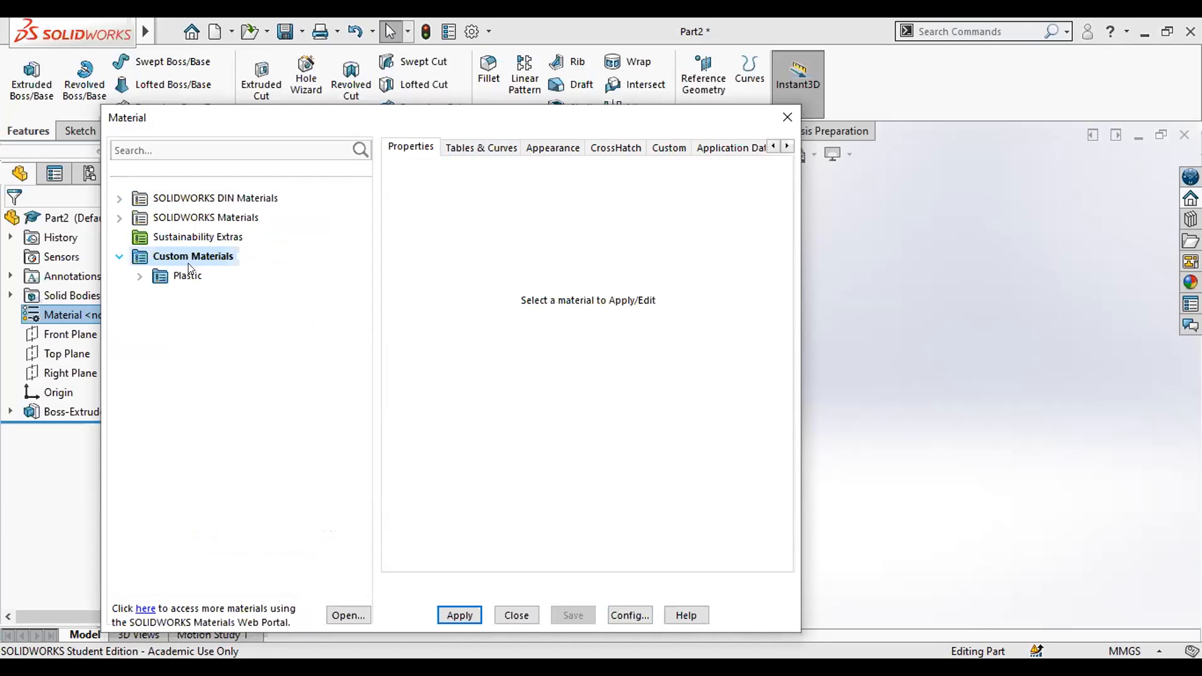
right_click(201, 256)
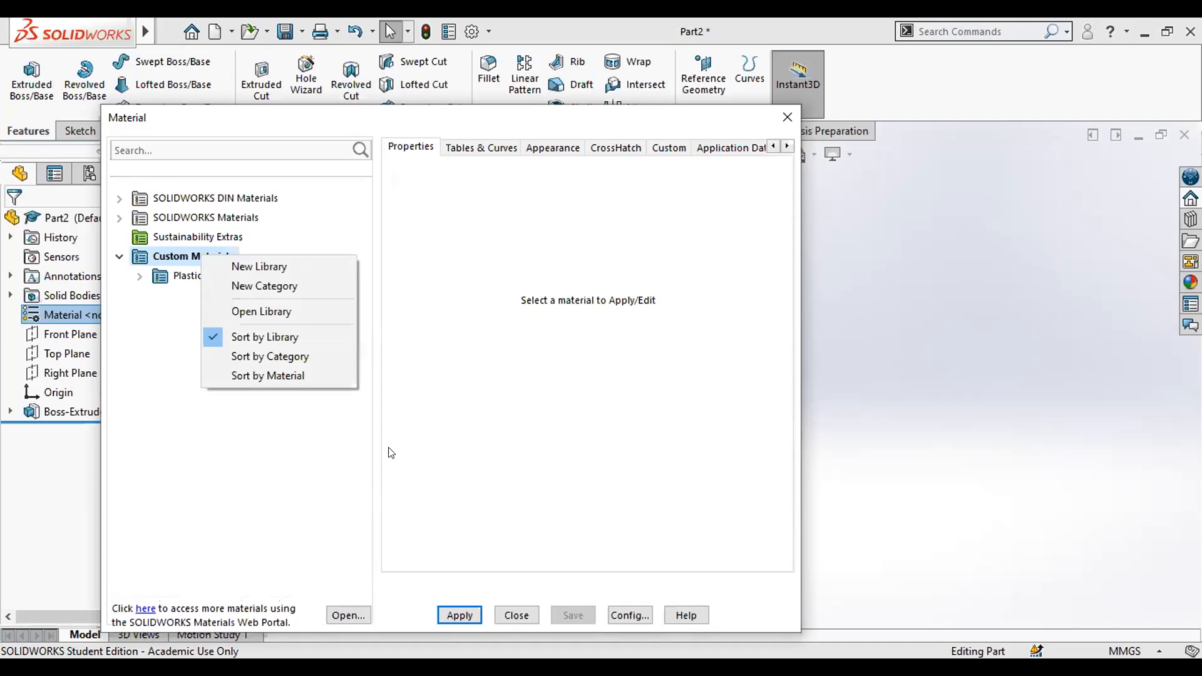
left_click(134, 202)
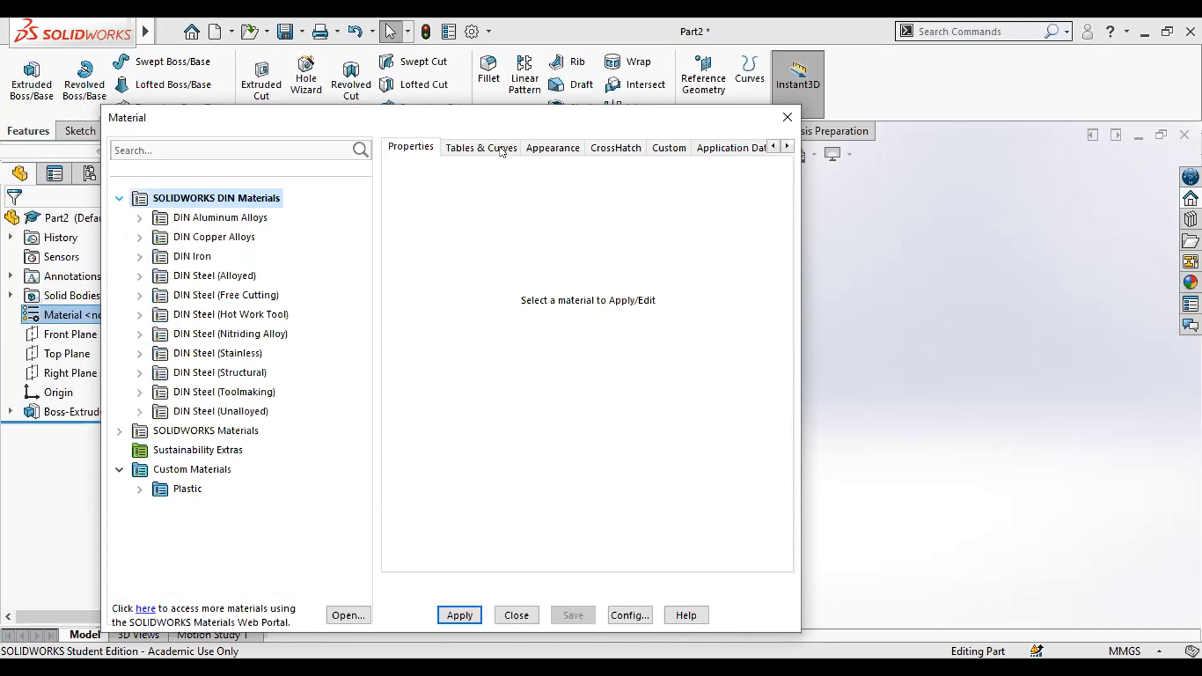
left_click(419, 149)
right_click(155, 202)
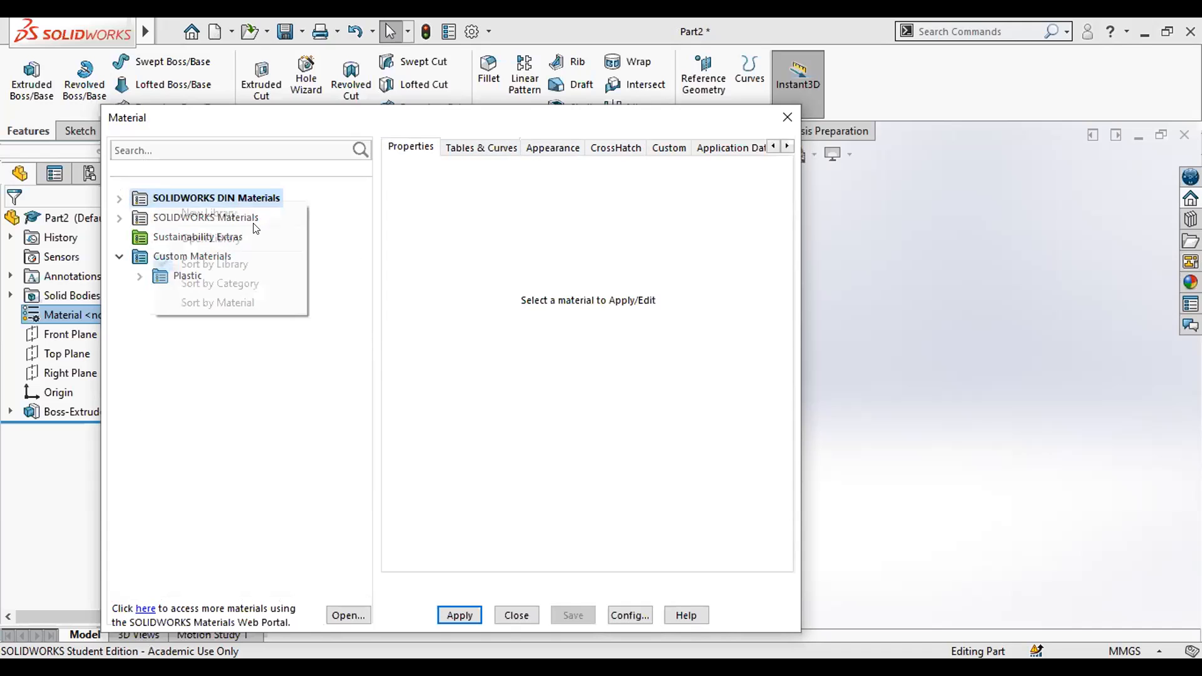
left_click(208, 213)
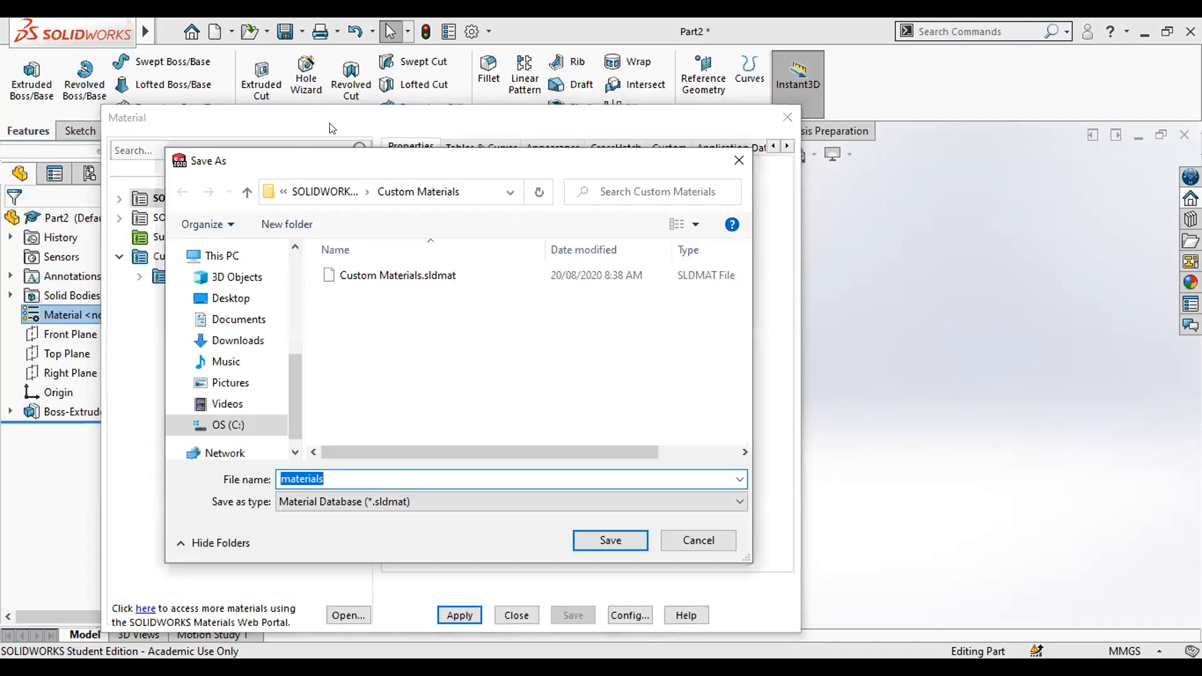
left_click(739, 161)
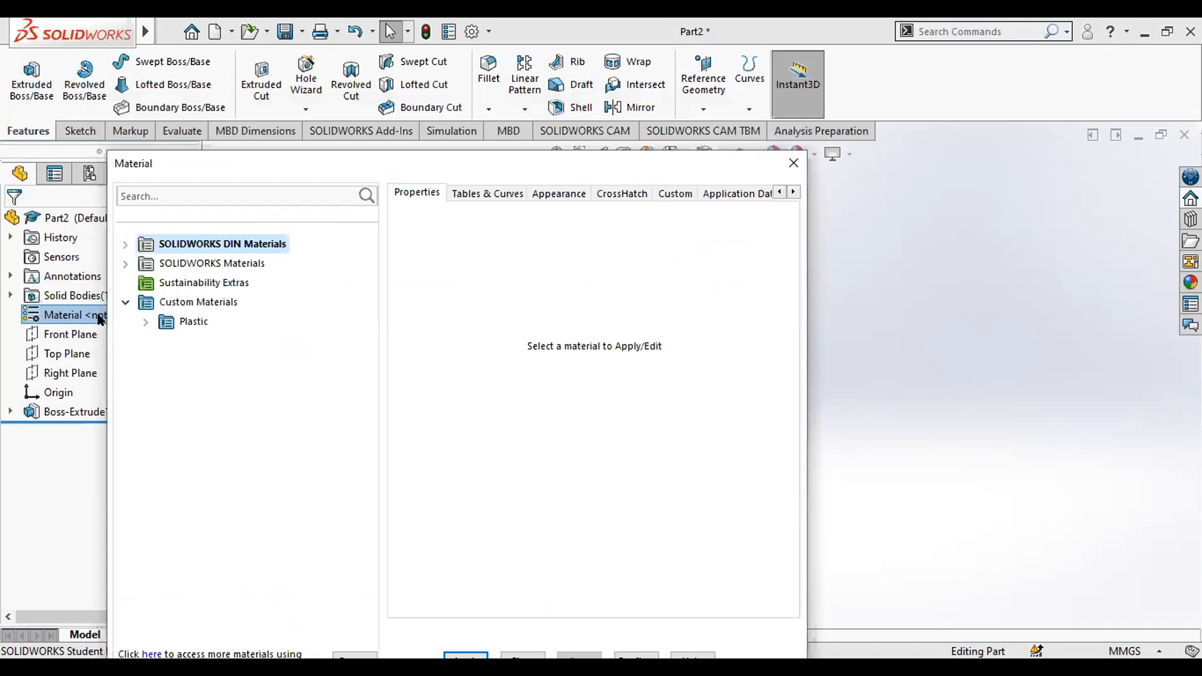
key("Escape")
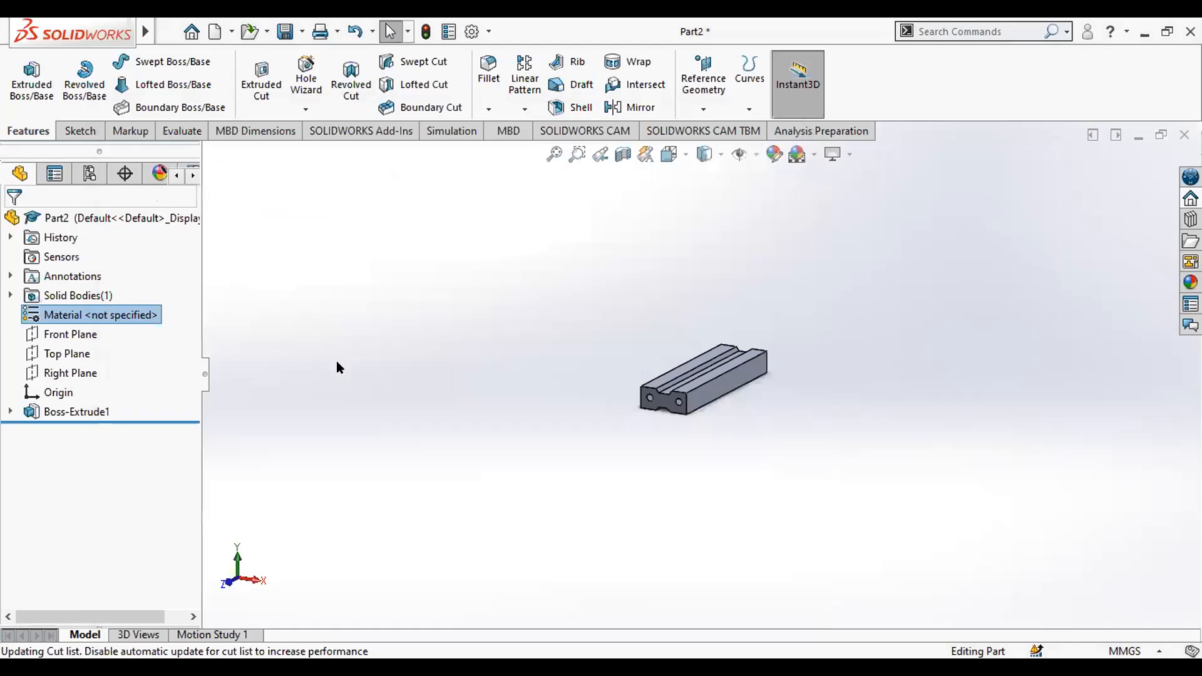
key("shift+F10")
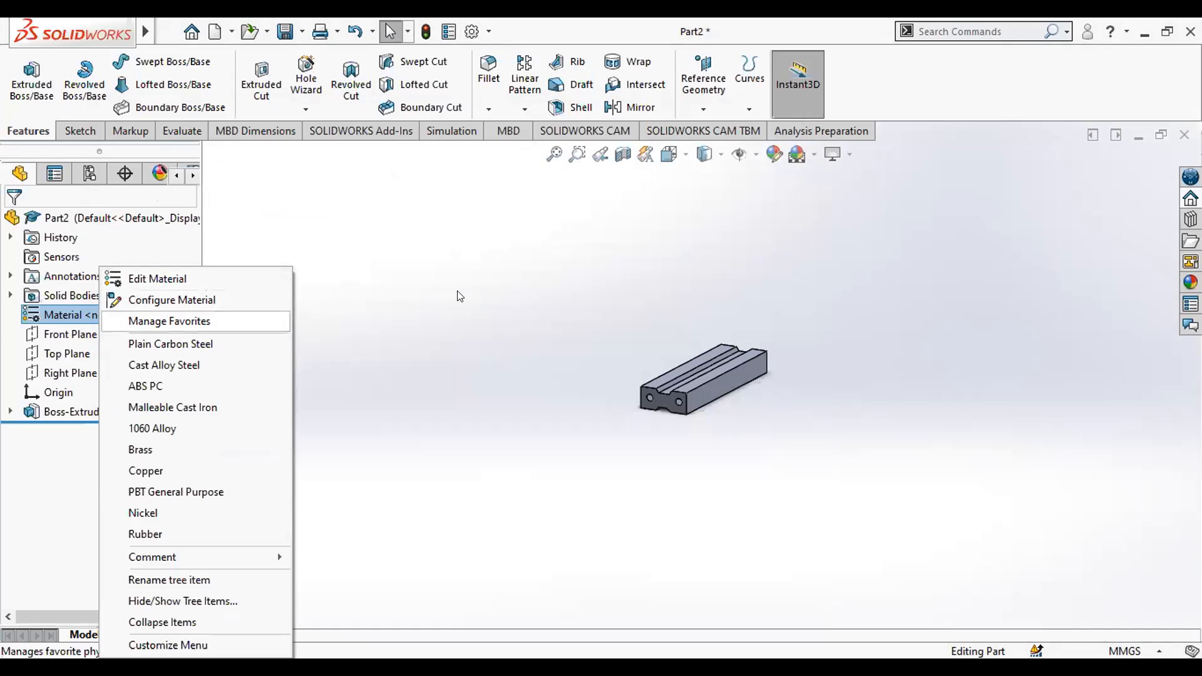
key("Up")
key("Up")
key("Return")
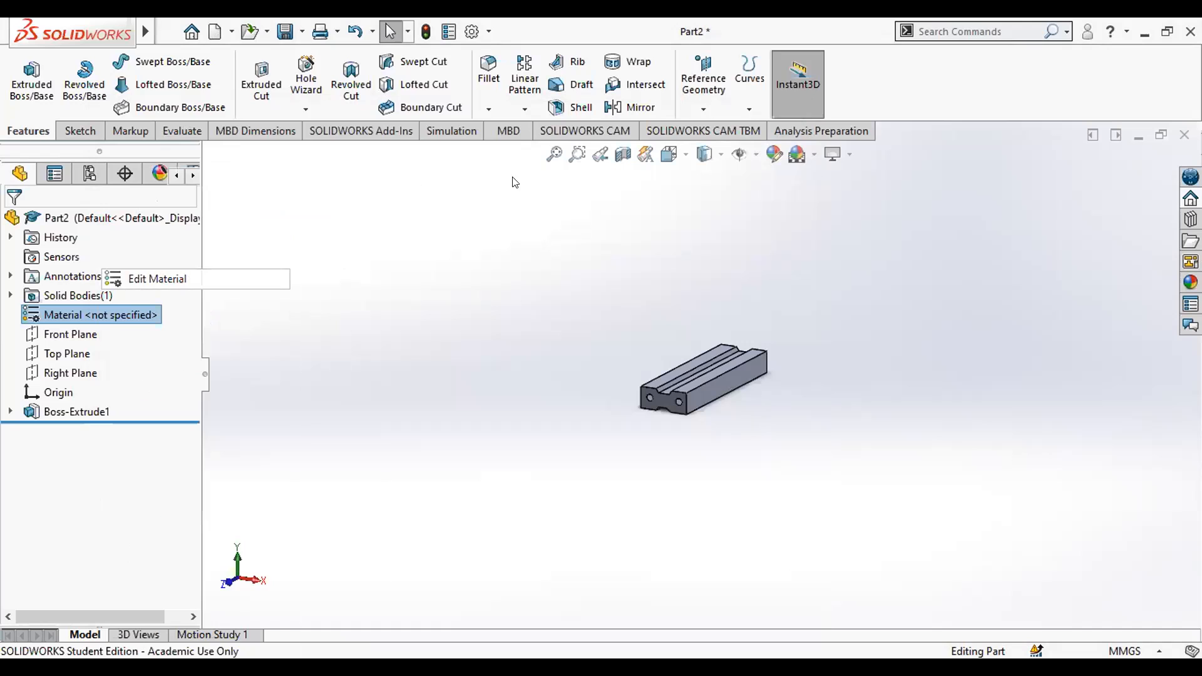
key("ctrl+Tab")
key("ctrl+Tab")
key("ctrl+Tab")
key("ctrl+Tab")
key("ctrl+Tab")
key("Escape")
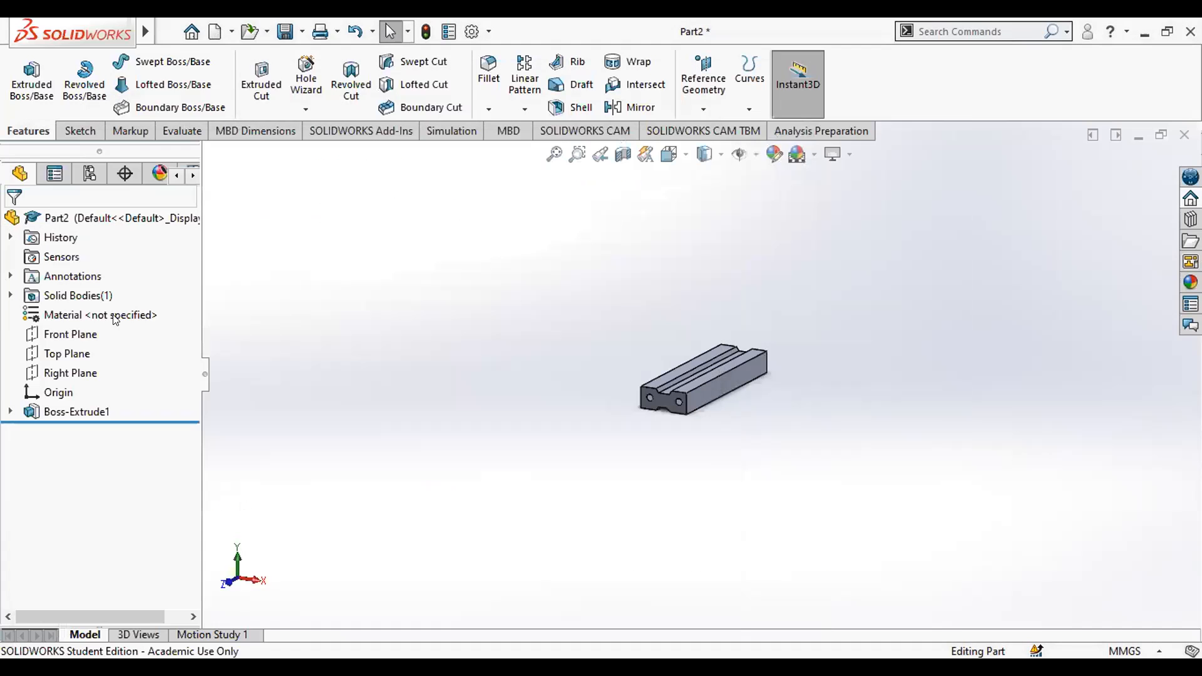
Assign Copper as the part's material from the favourite materials
right_click(113, 324)
right_click(113, 317)
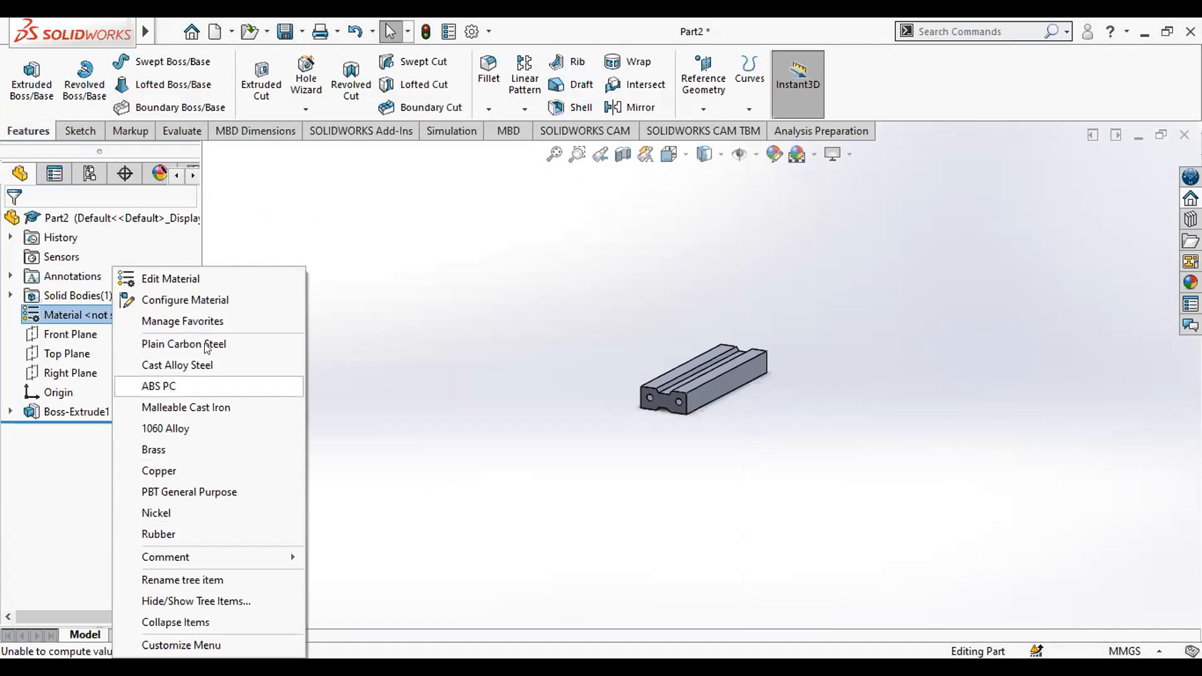
left_click(200, 472)
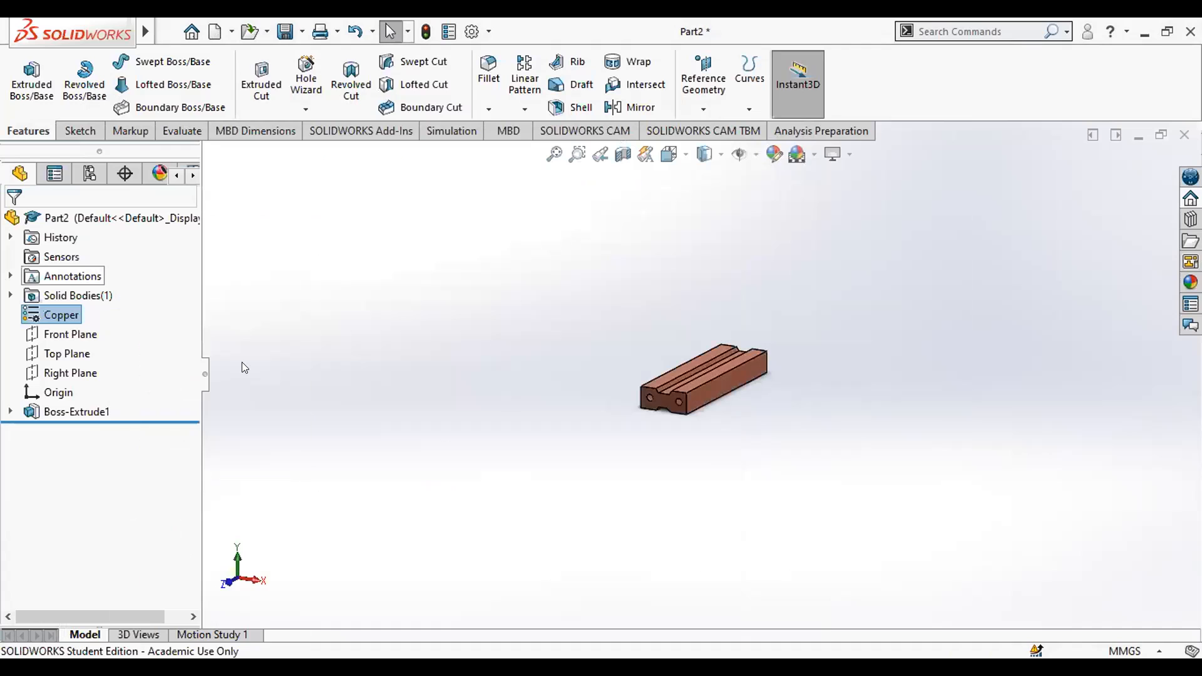
Evaluate the mass properties of the copper part and read its mass
scroll(740, 406, "down", 6)
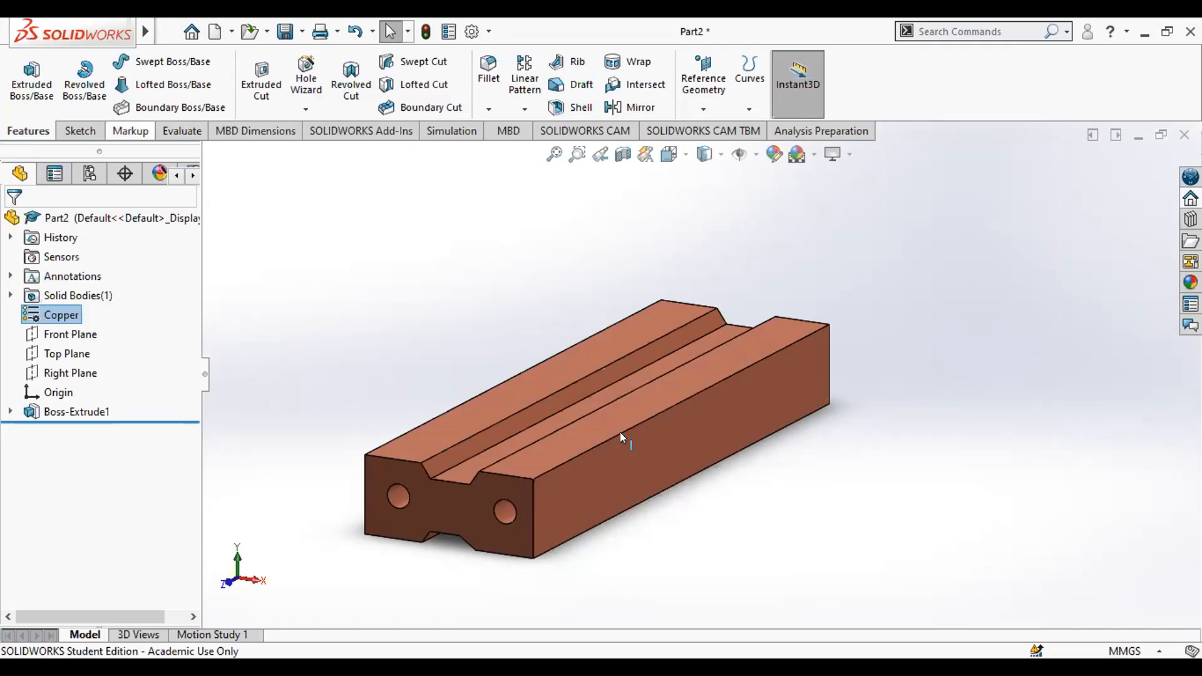
left_click(182, 132)
left_click(230, 78)
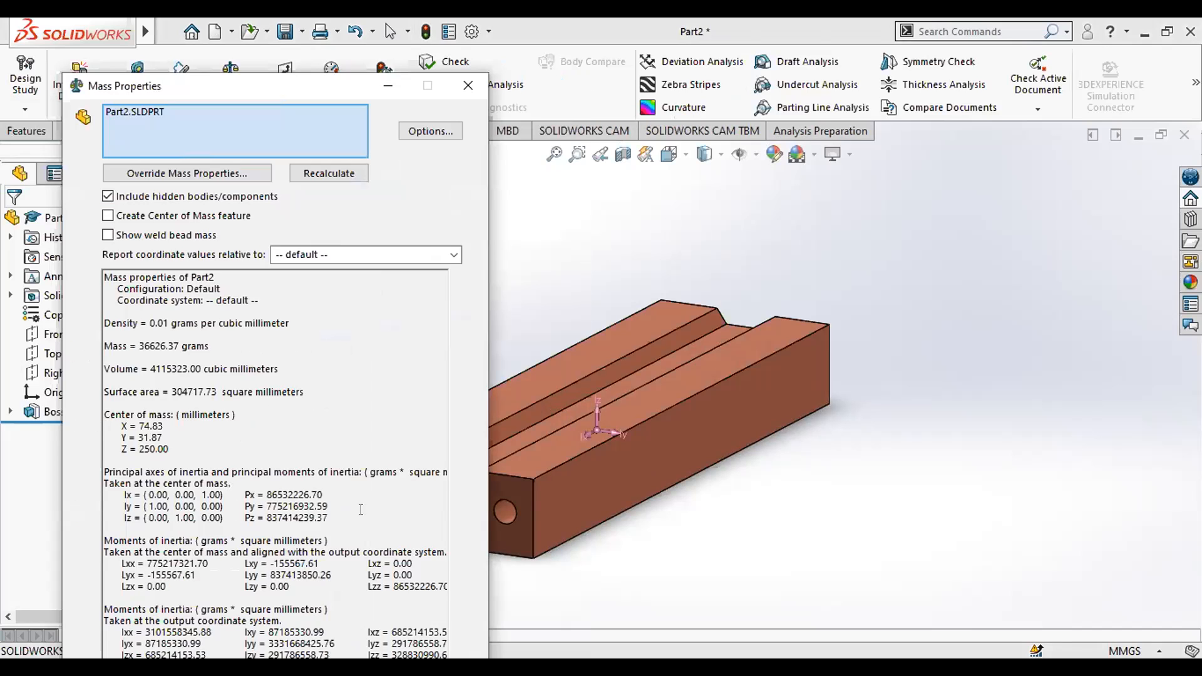
left_click_drag(212, 346, 136, 346)
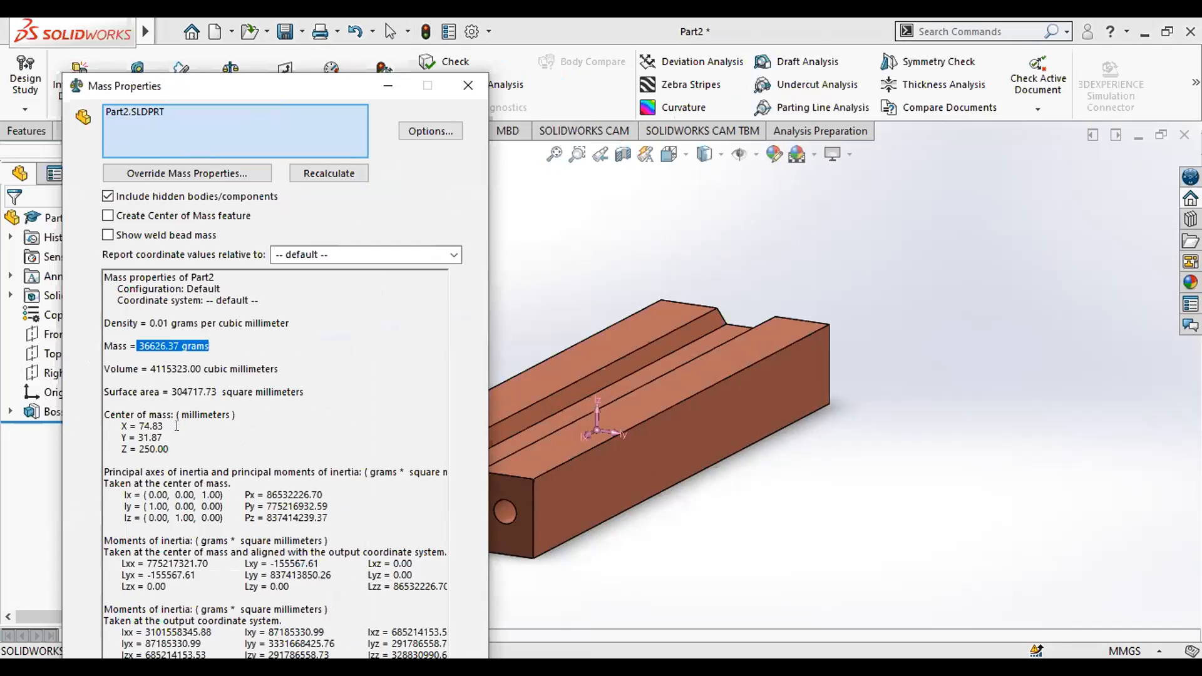
key("Escape")
Change the part's material to 1060 Alloy
right_click(50, 314)
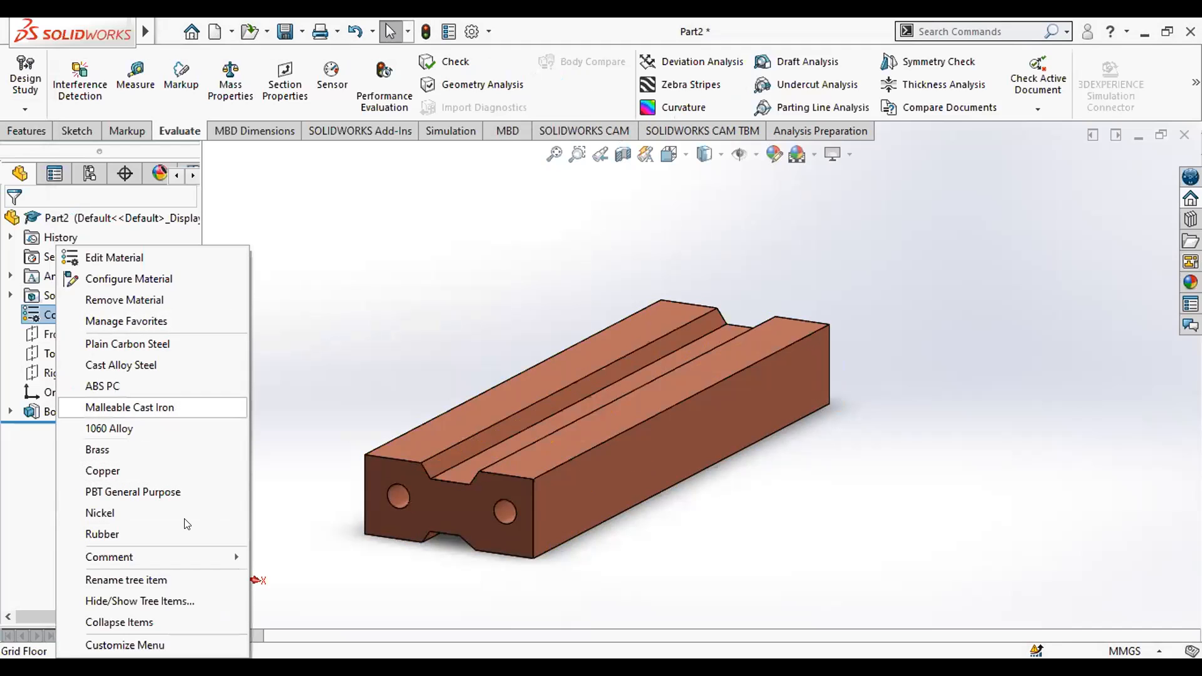
left_click(108, 428)
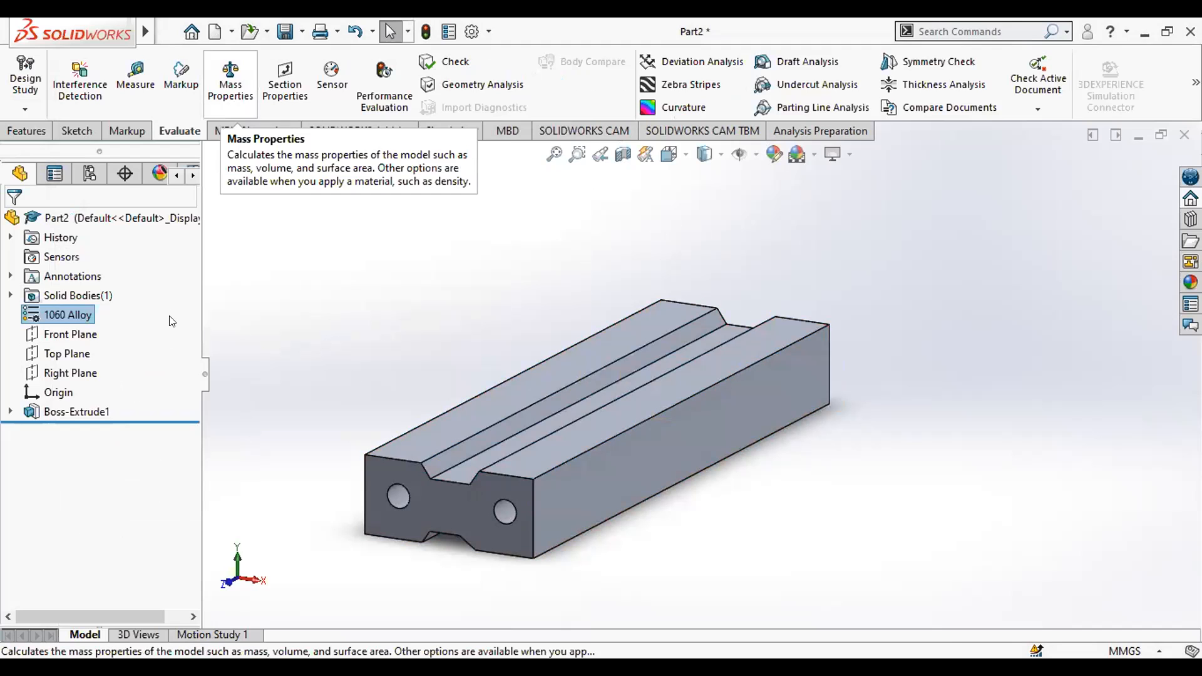
Evaluate the mass properties of the 1060 Alloy part and read its mass
left_click(230, 85)
left_click_drag(208, 346, 144, 346)
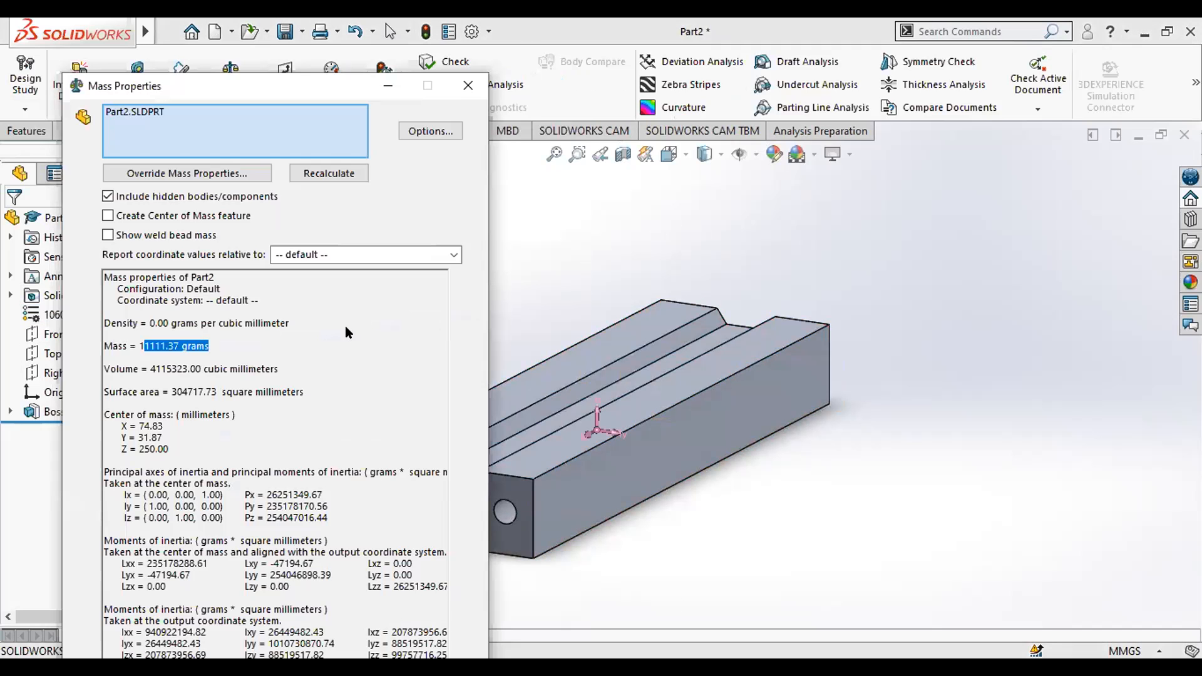
left_click(467, 85)
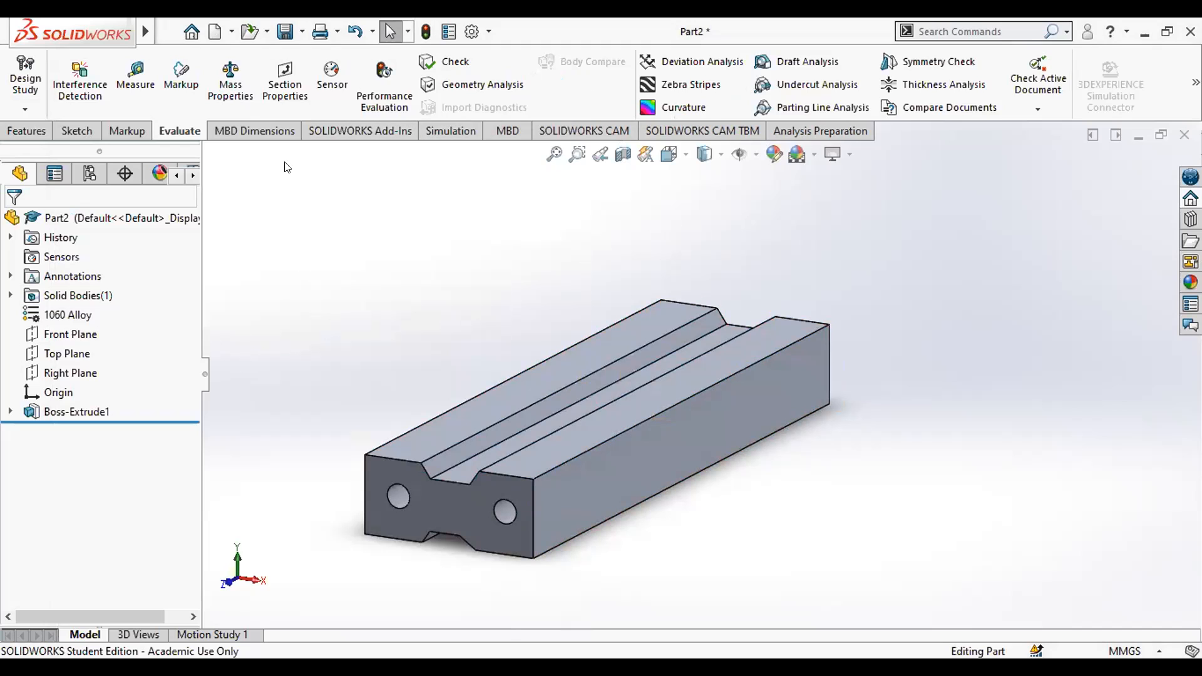
left_click(462, 131)
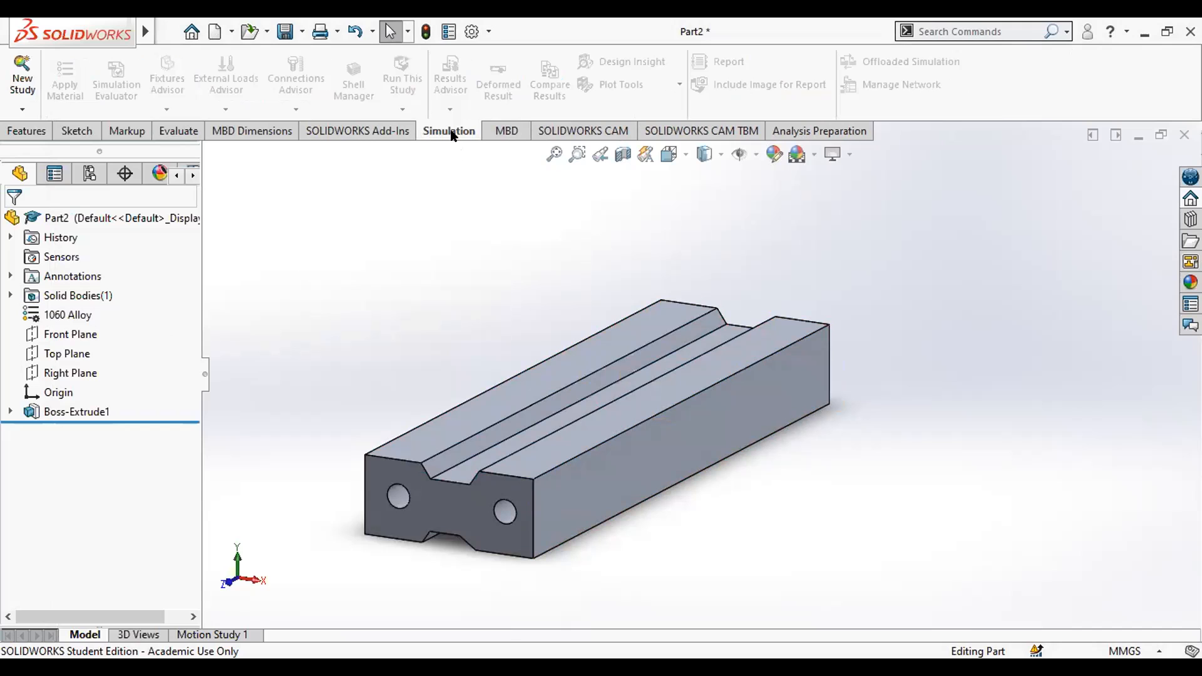
left_click(356, 132)
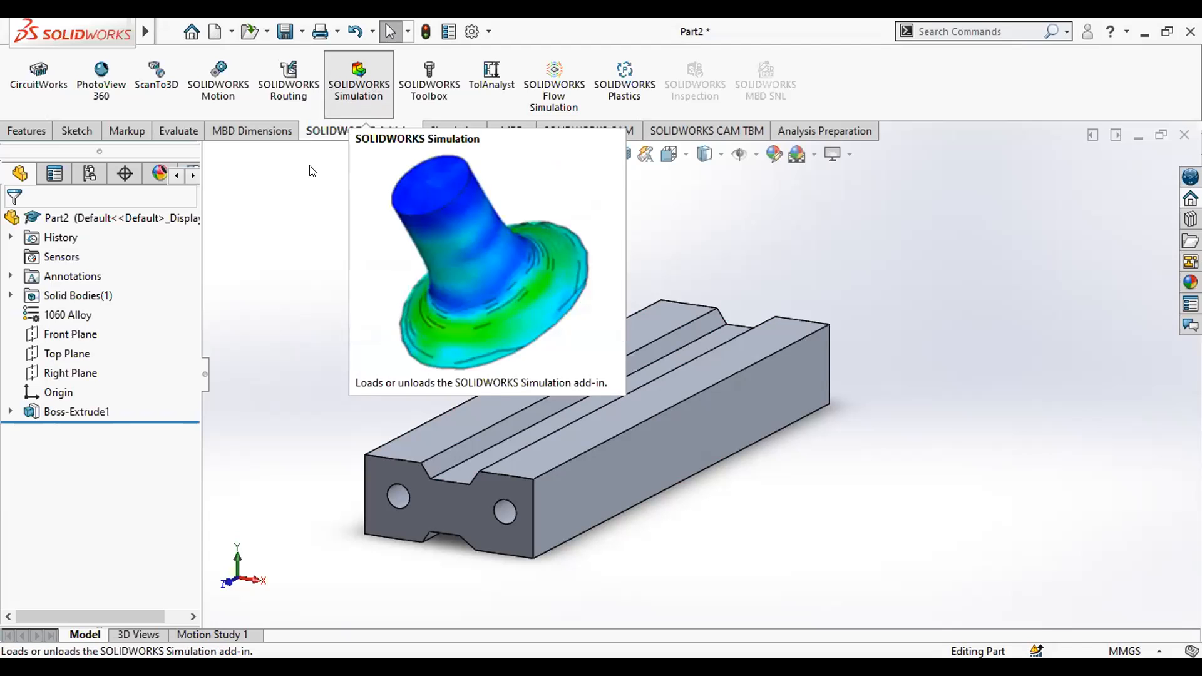
left_click(463, 132)
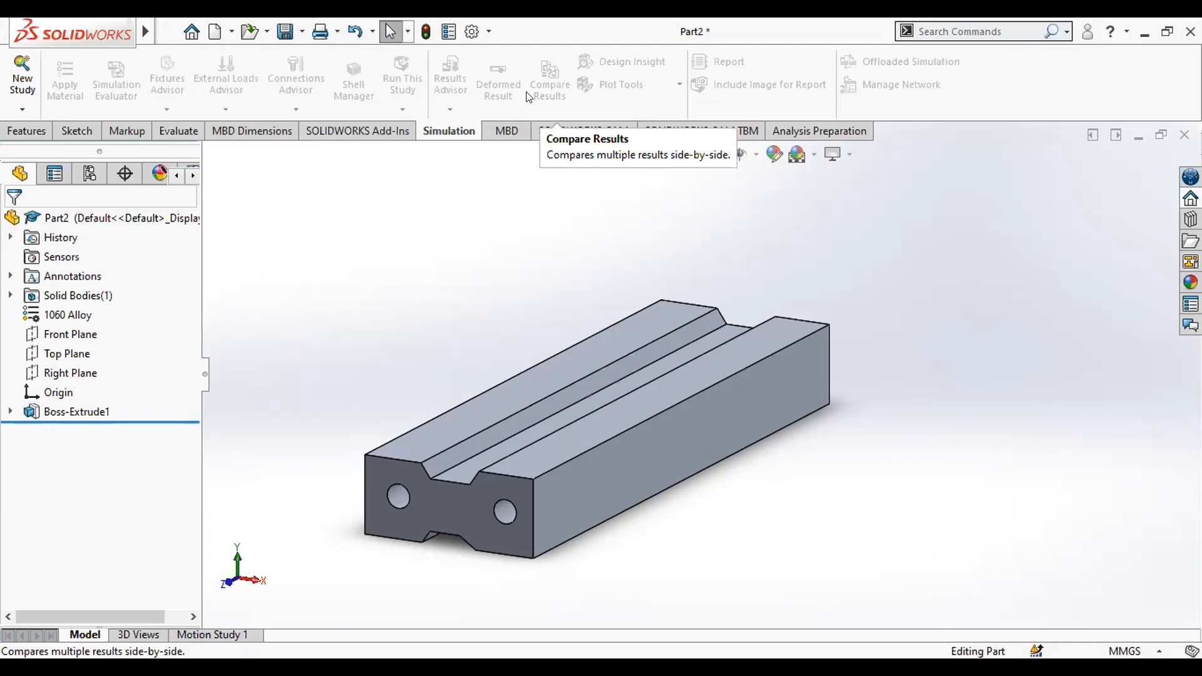
left_click(335, 136)
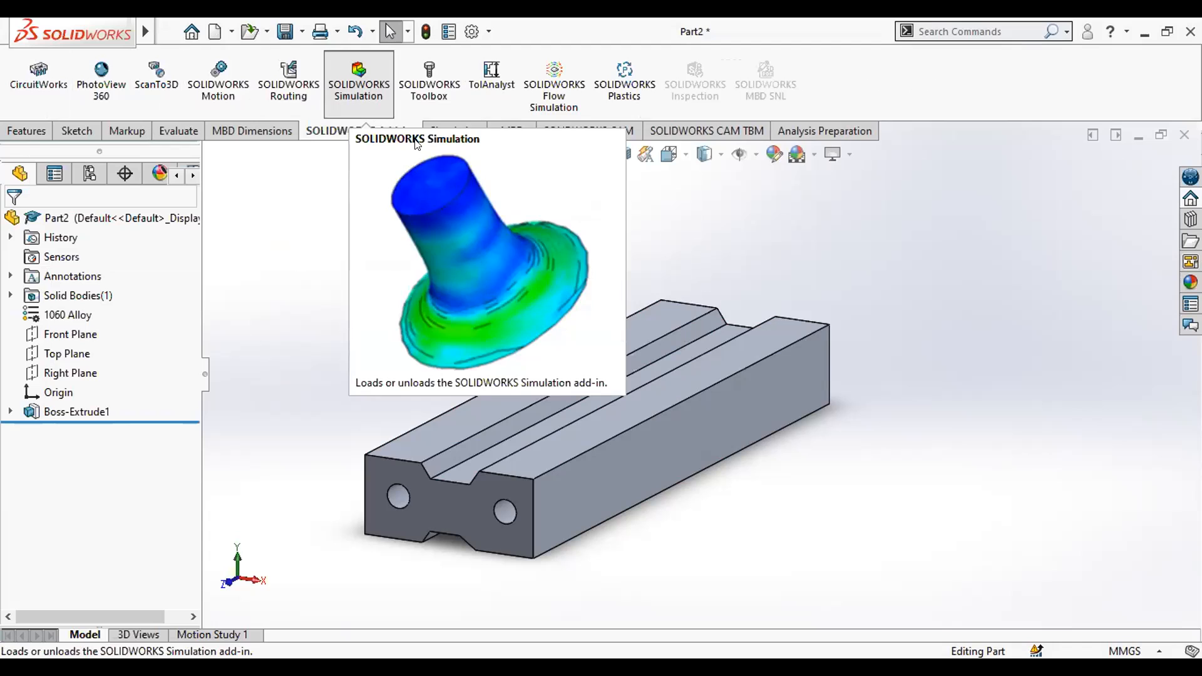
Create a new Static simulation study named Static 1 after looking through the available study types
left_click(454, 133)
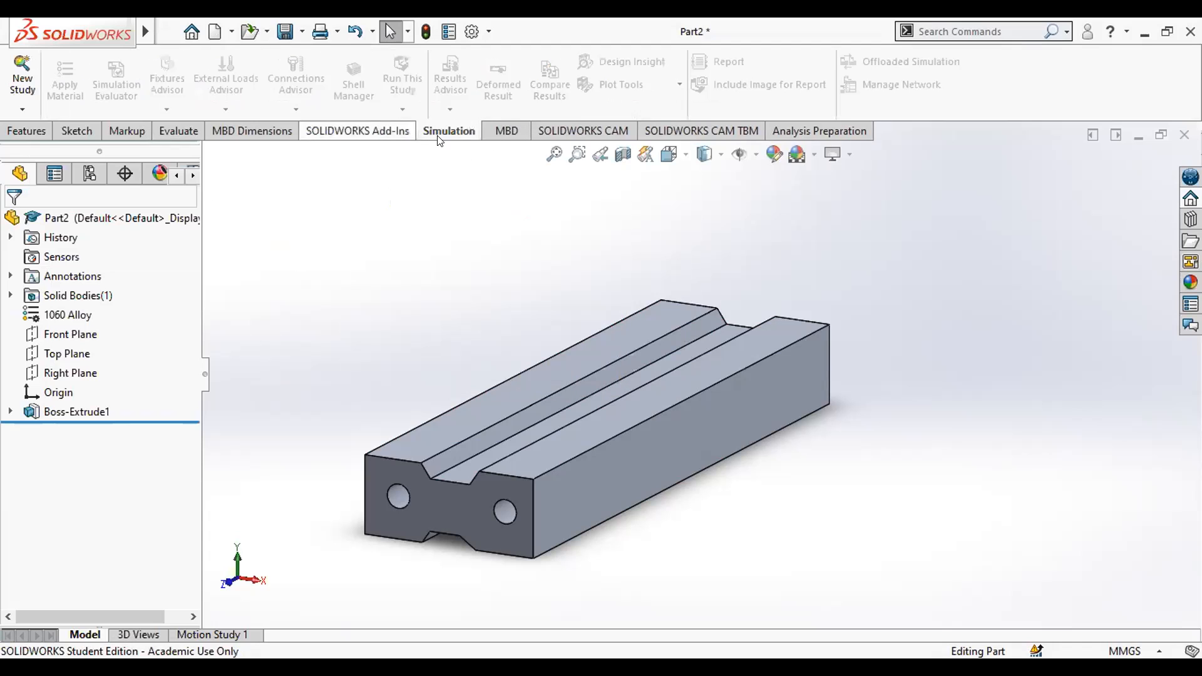
left_click(22, 110)
left_click(73, 133)
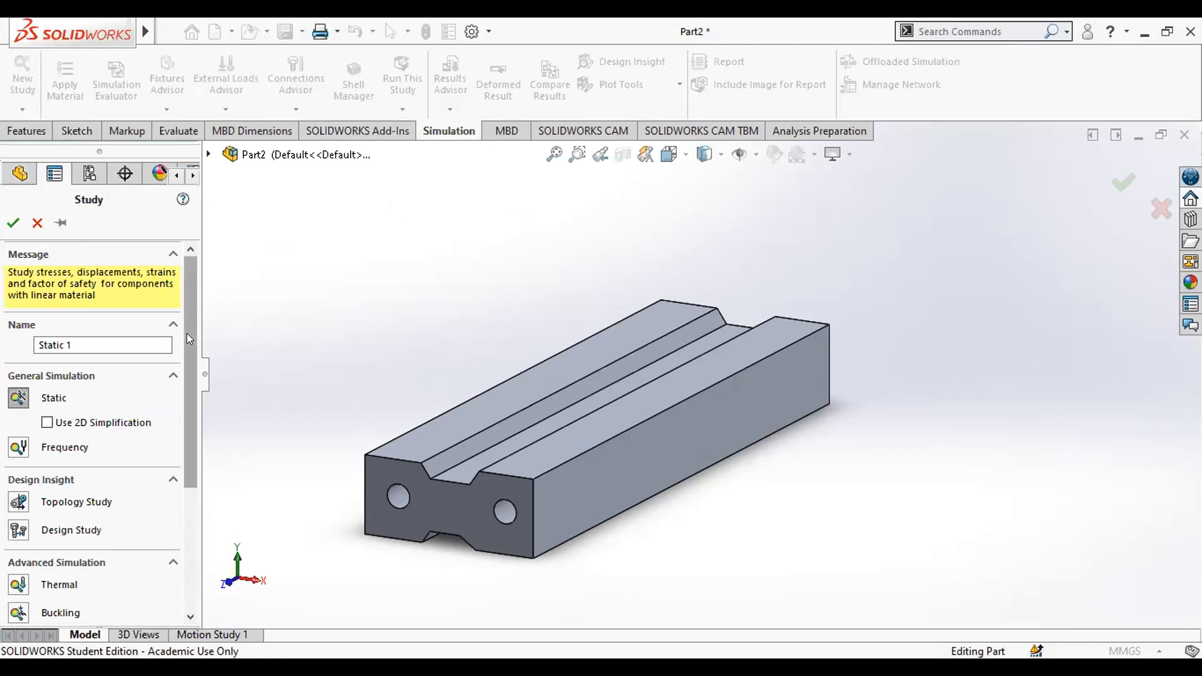
scroll(100, 300, "down", 2)
scroll(101, 301, "down", 2)
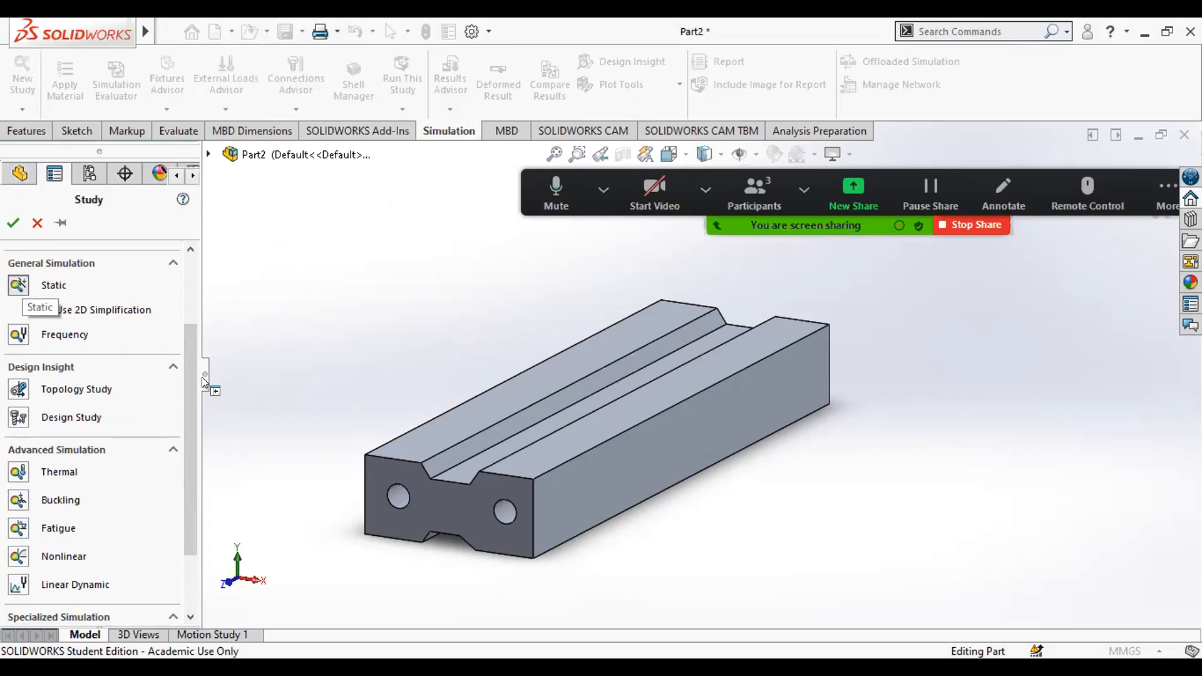
scroll(48, 392, "down", 3)
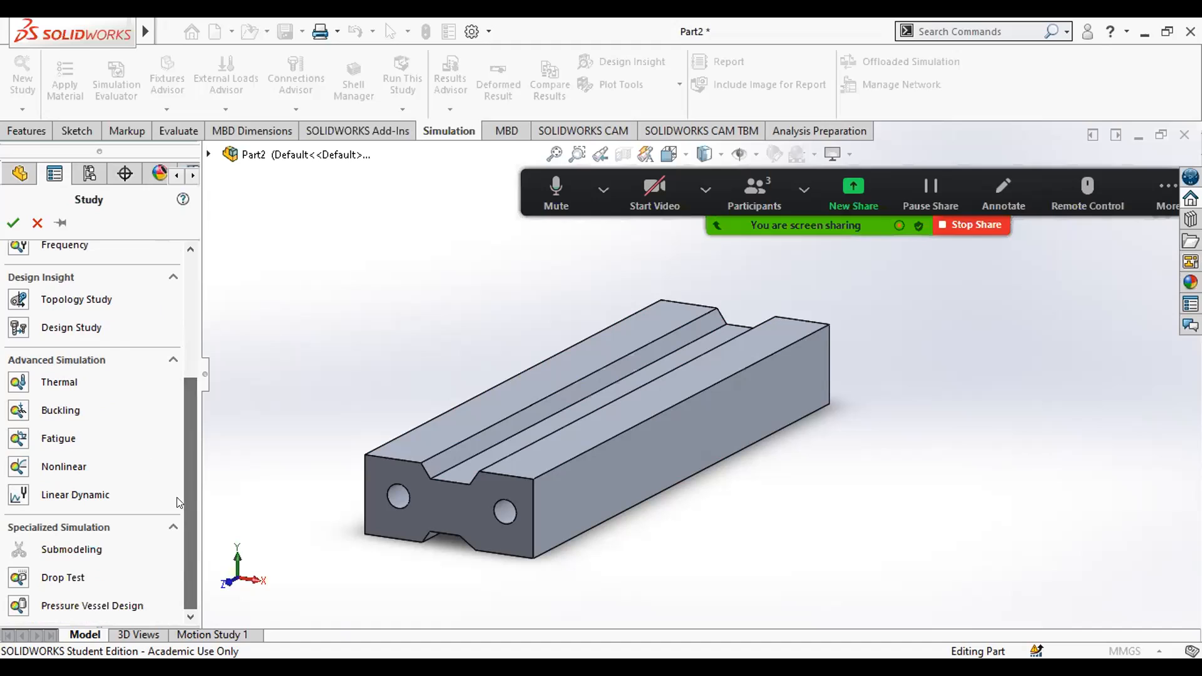
scroll(20, 401, "up", 5)
left_click(13, 222)
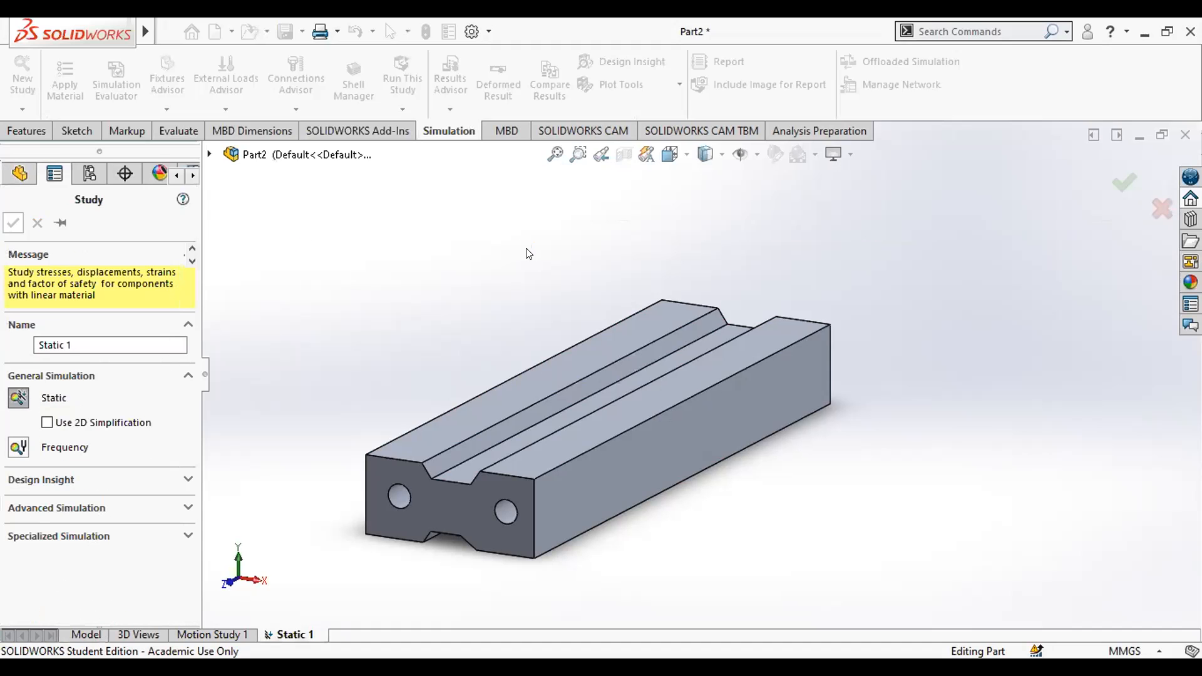
Open the material library for the study's part and follow the link to the SOLIDWORKS Materials Web Portal, accepting its terms
left_click(65, 78)
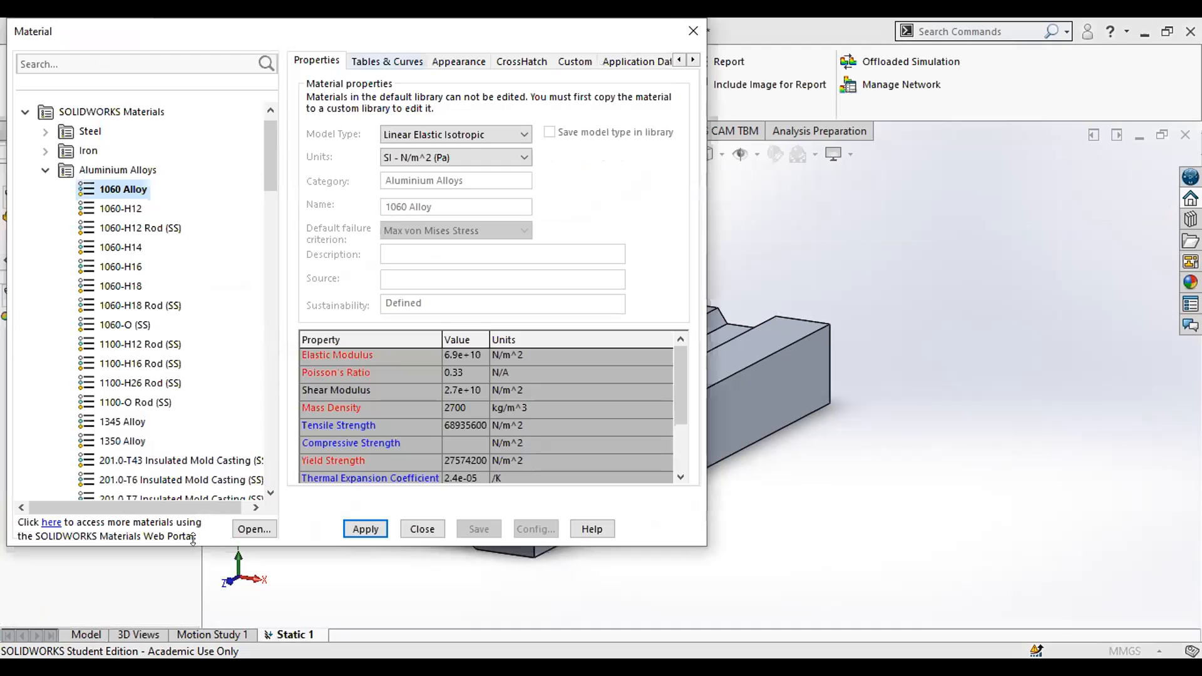
left_click(55, 523)
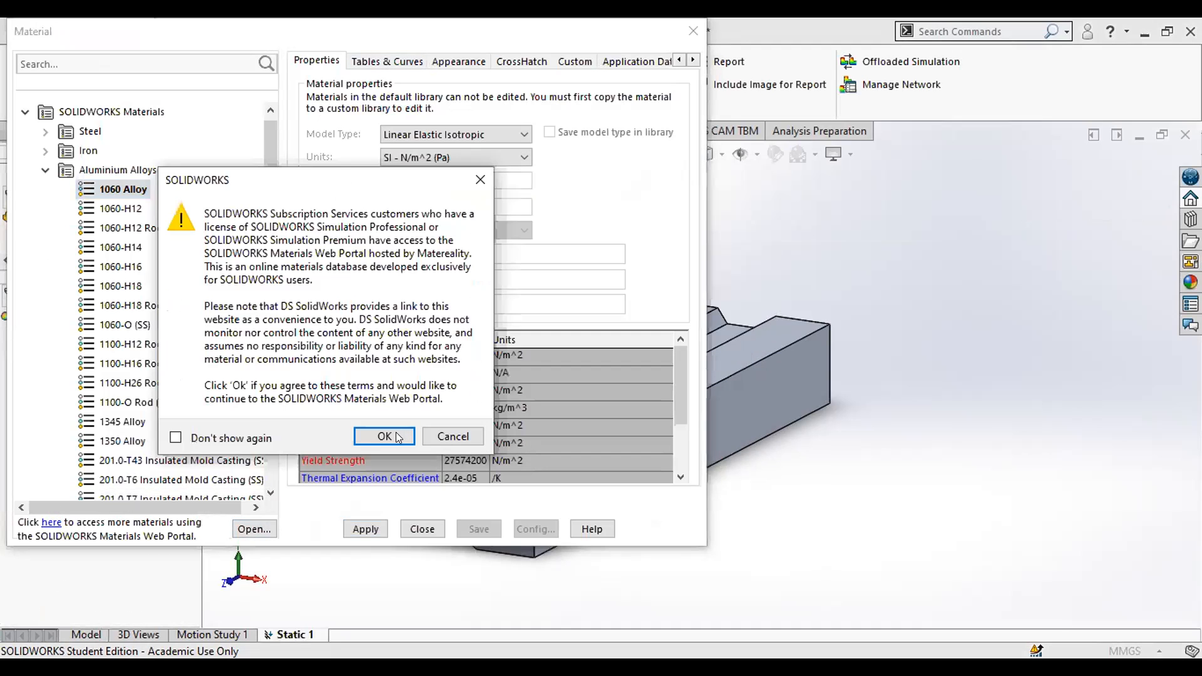
left_click(385, 436)
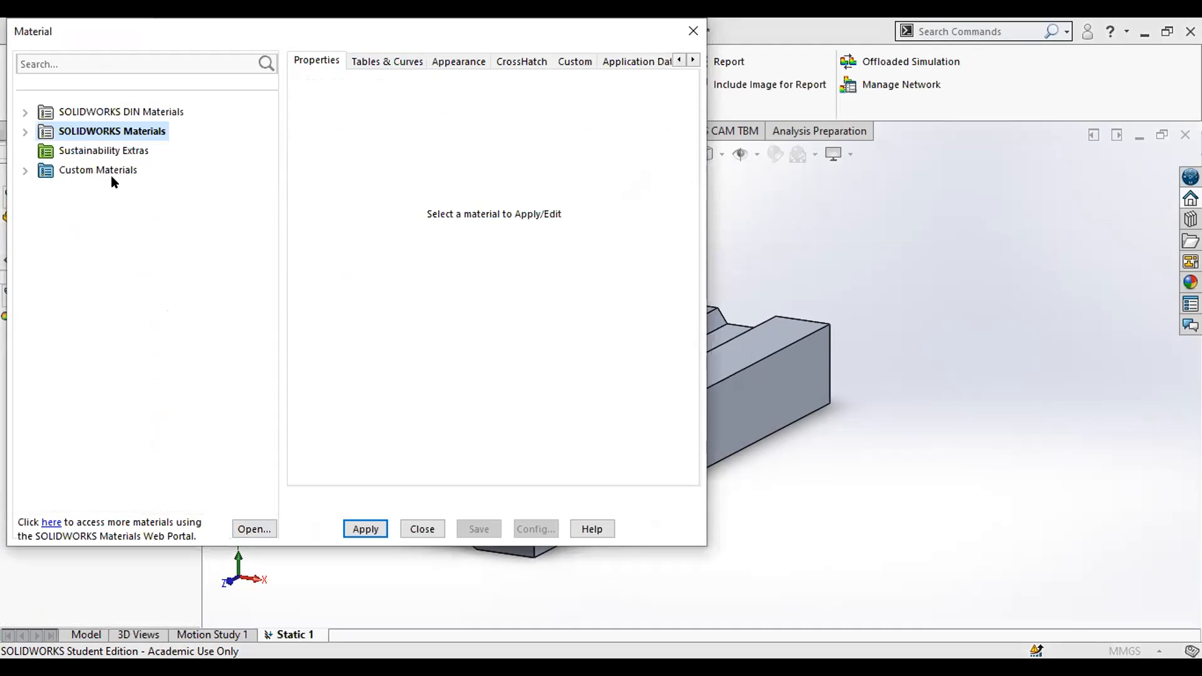
Add a new category named Plastic-x to the Custom Materials library
double_click(116, 171)
right_click(133, 178)
key("Down")
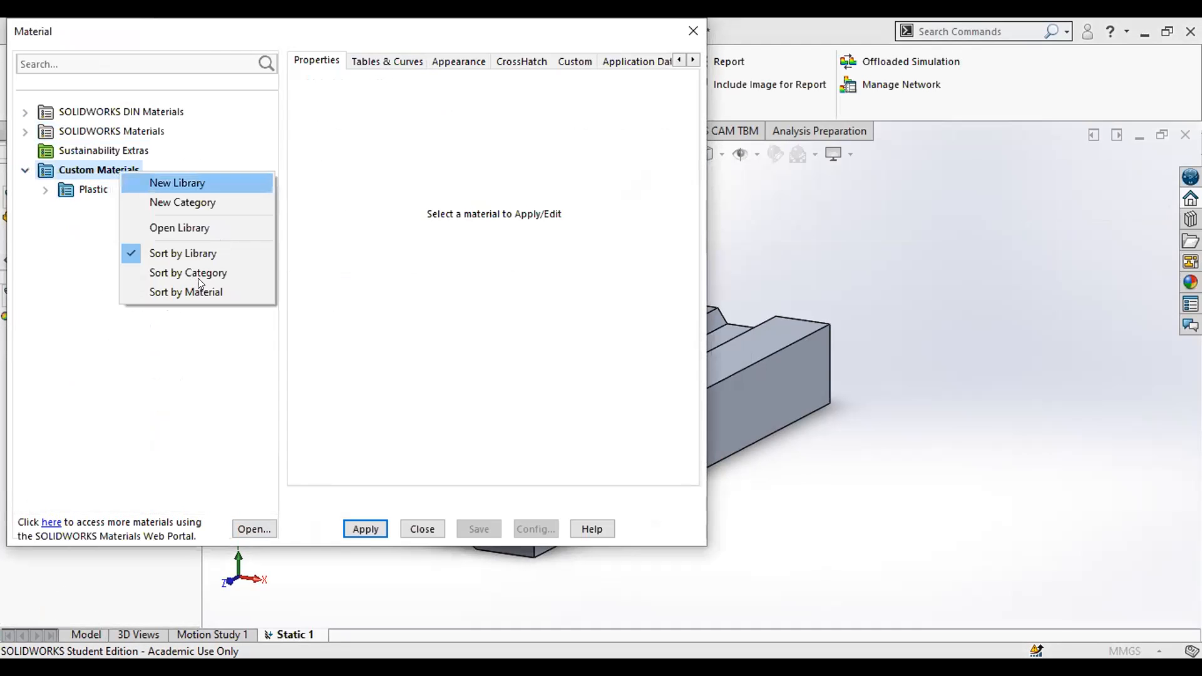
key("Down")
key("Return")
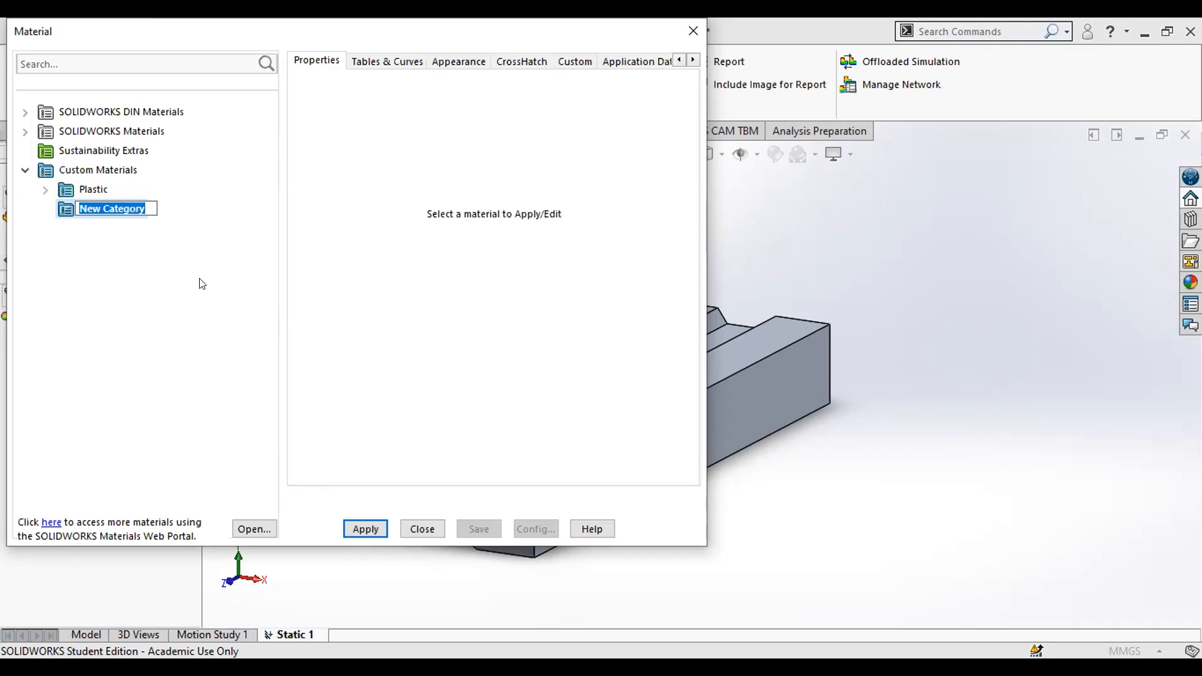
key("BackSpace")
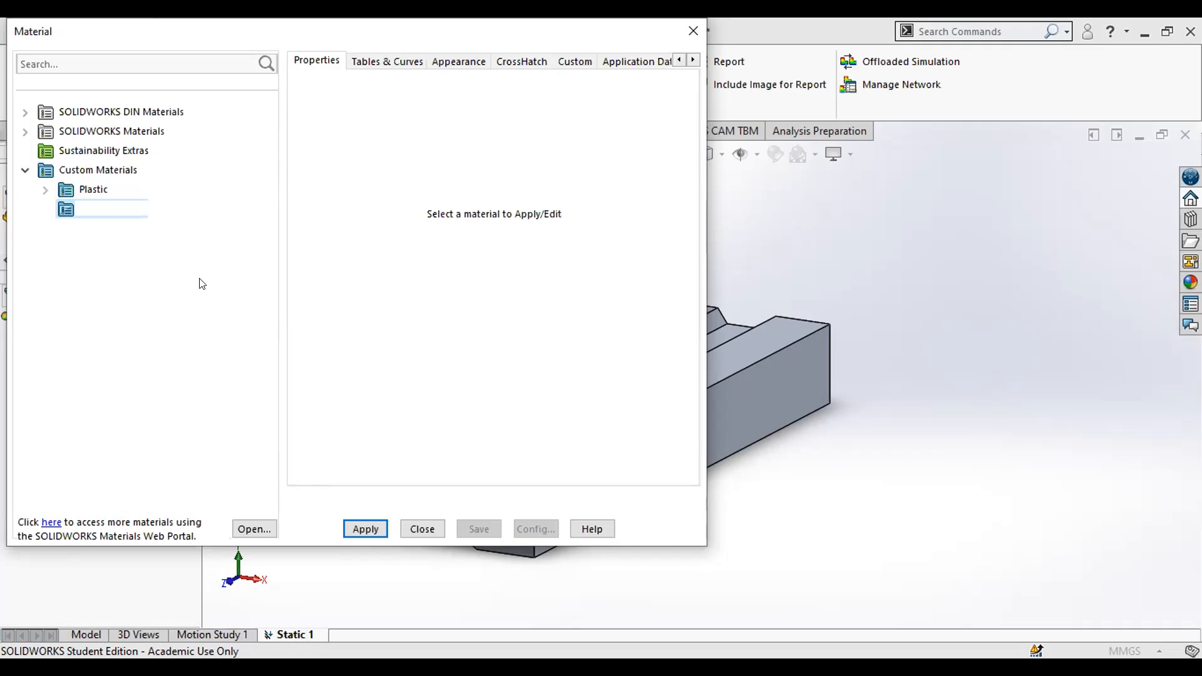
type("Plastic")
key("BackSpace")
key("BackSpace")
key("BackSpace")
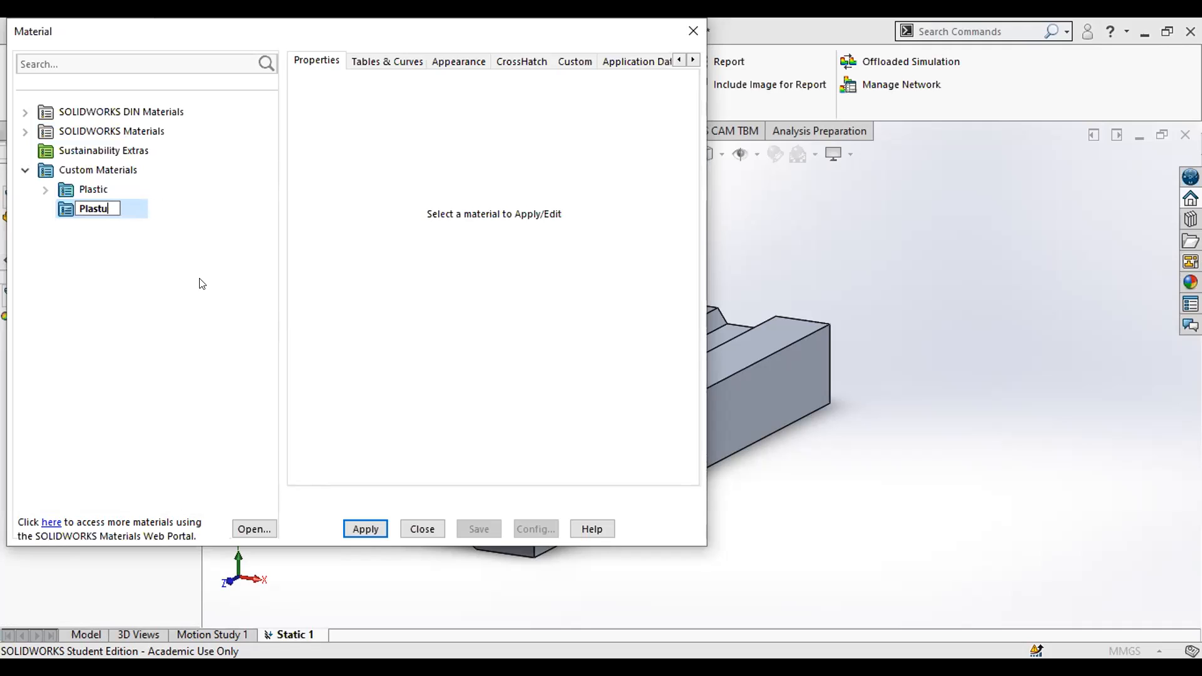
type("ic-x")
key("Return")
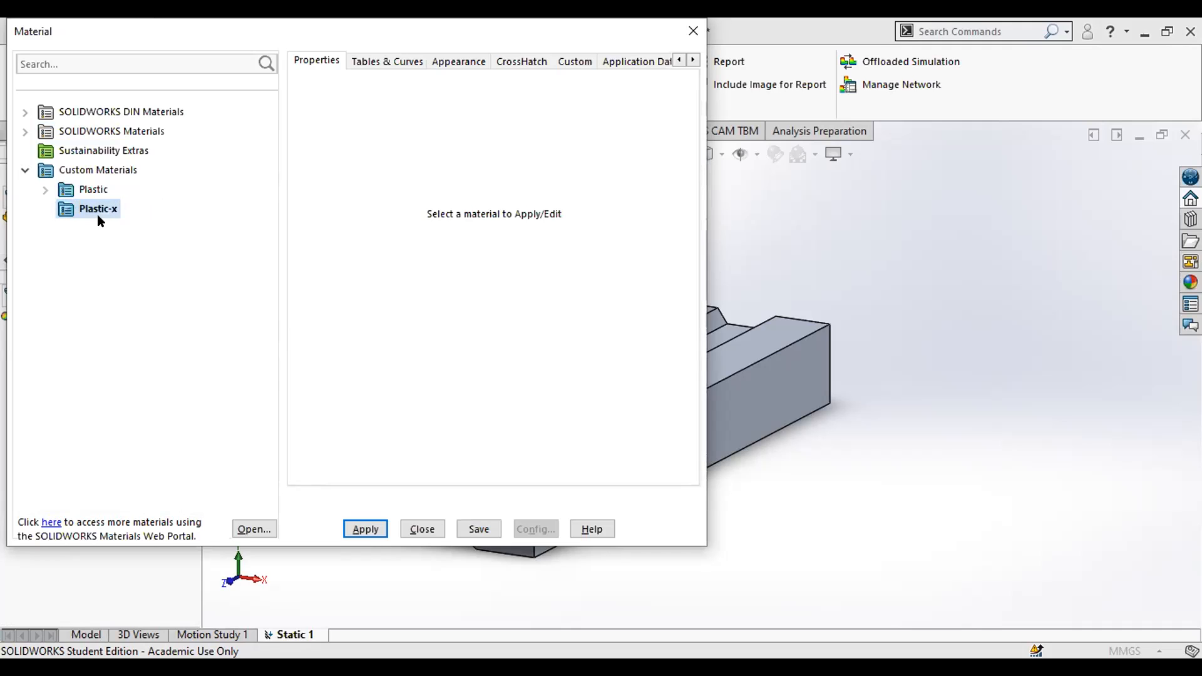
Add a new material named ABC to the Plastic-x category
right_click(98, 209)
left_click(148, 221)
right_click(75, 208)
left_click(75, 209)
right_click(76, 211)
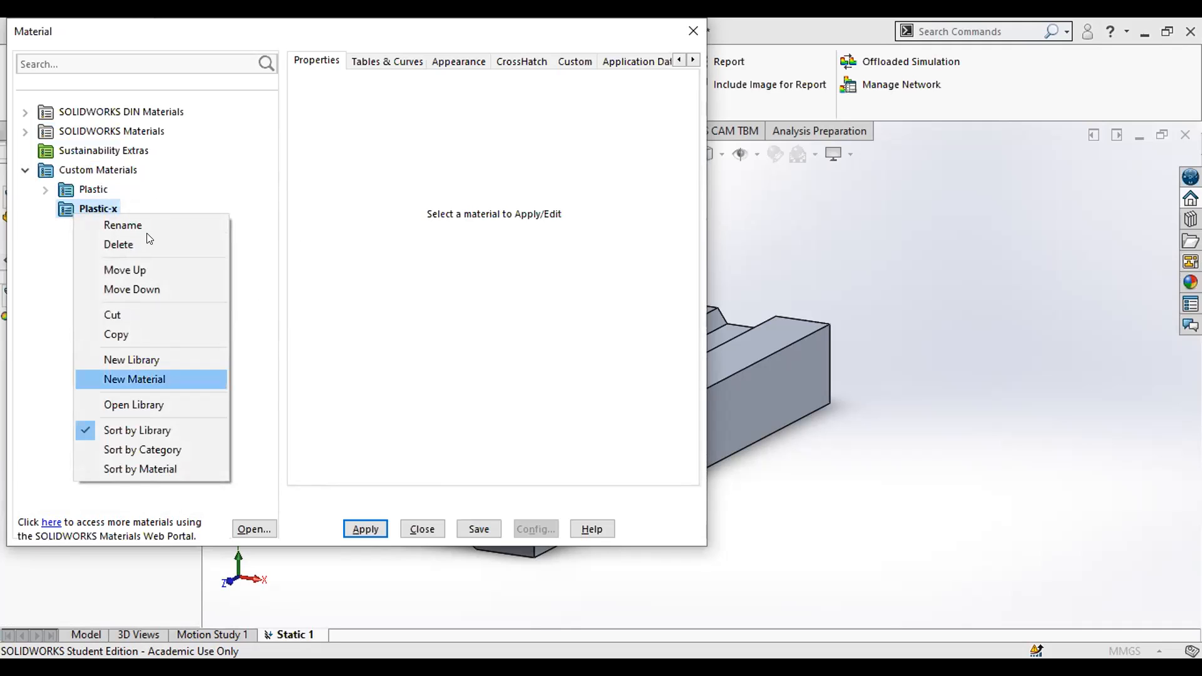
left_click(135, 379)
type("ABC")
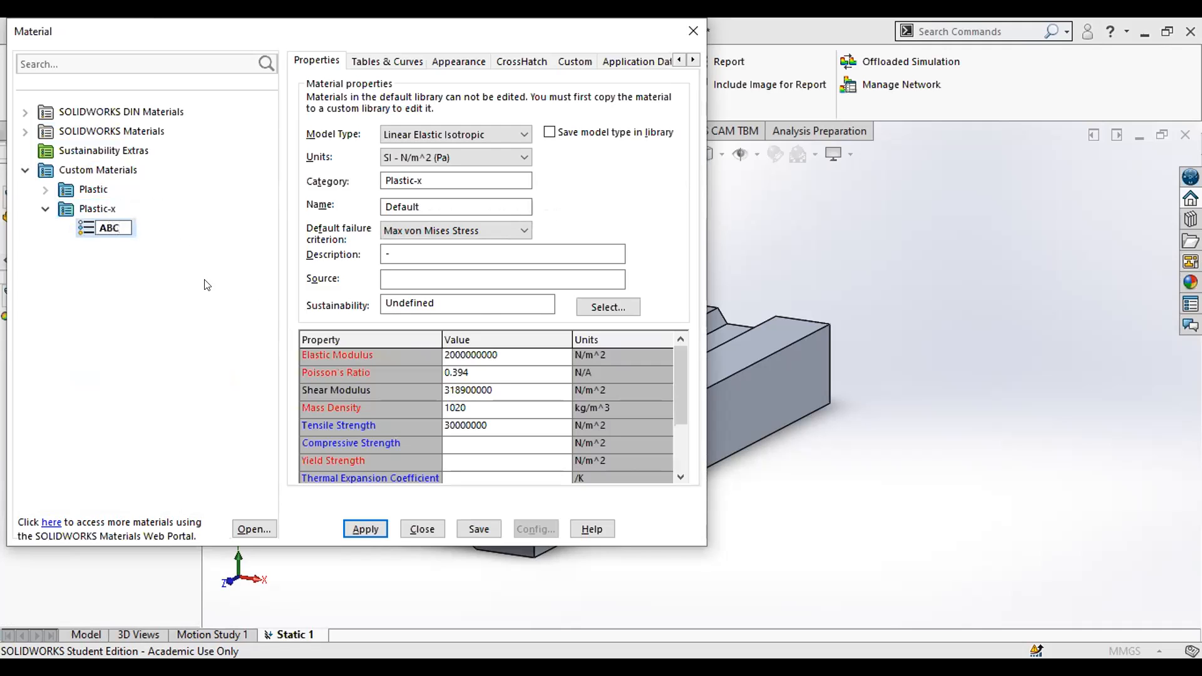
left_click(100, 233)
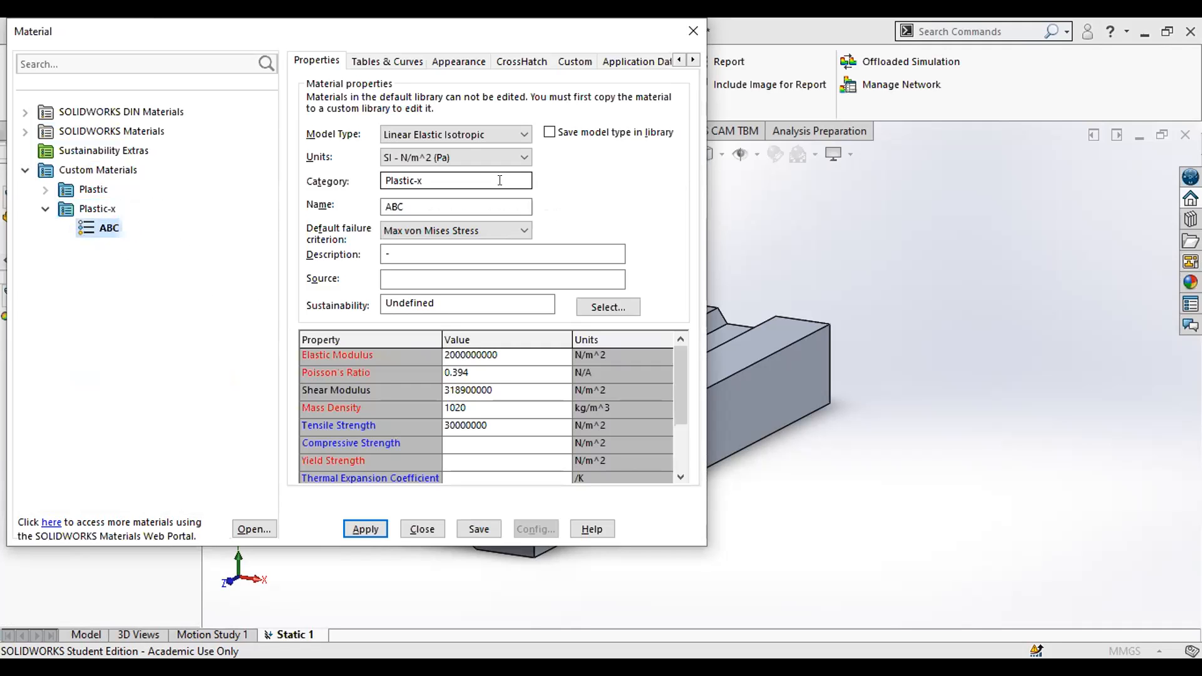
Examine the name and the editable property values of material ABC, including elastic modulus and yield strength
left_click(530, 208)
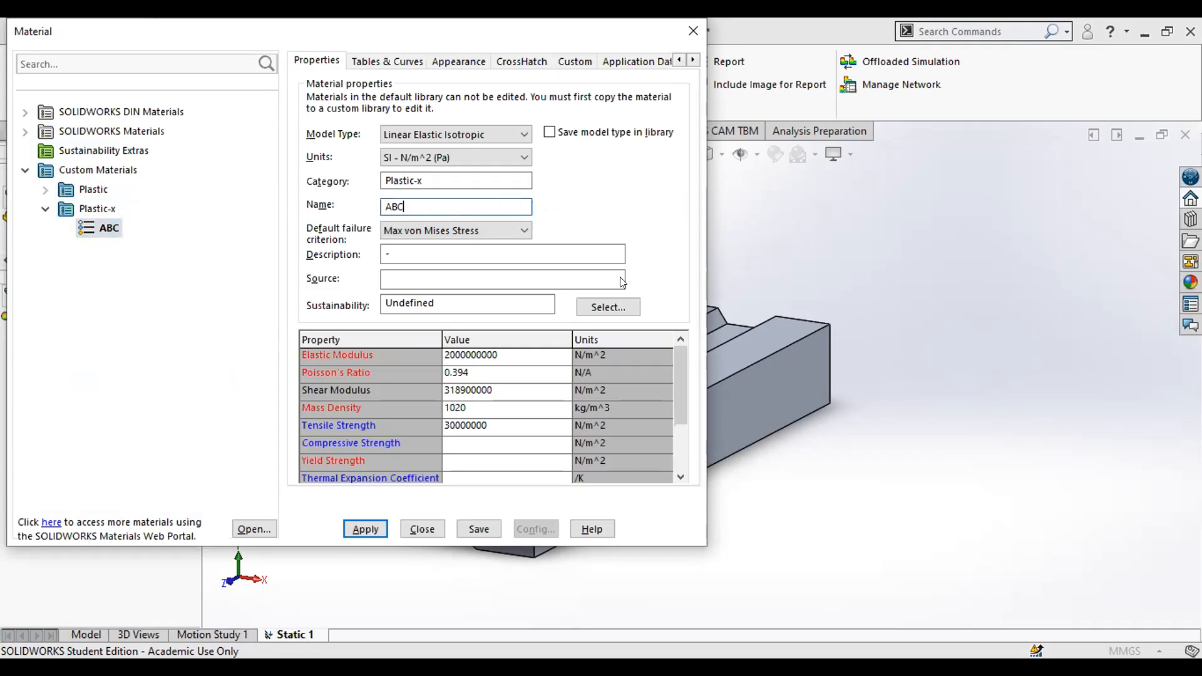
left_click(516, 352)
left_click(512, 355)
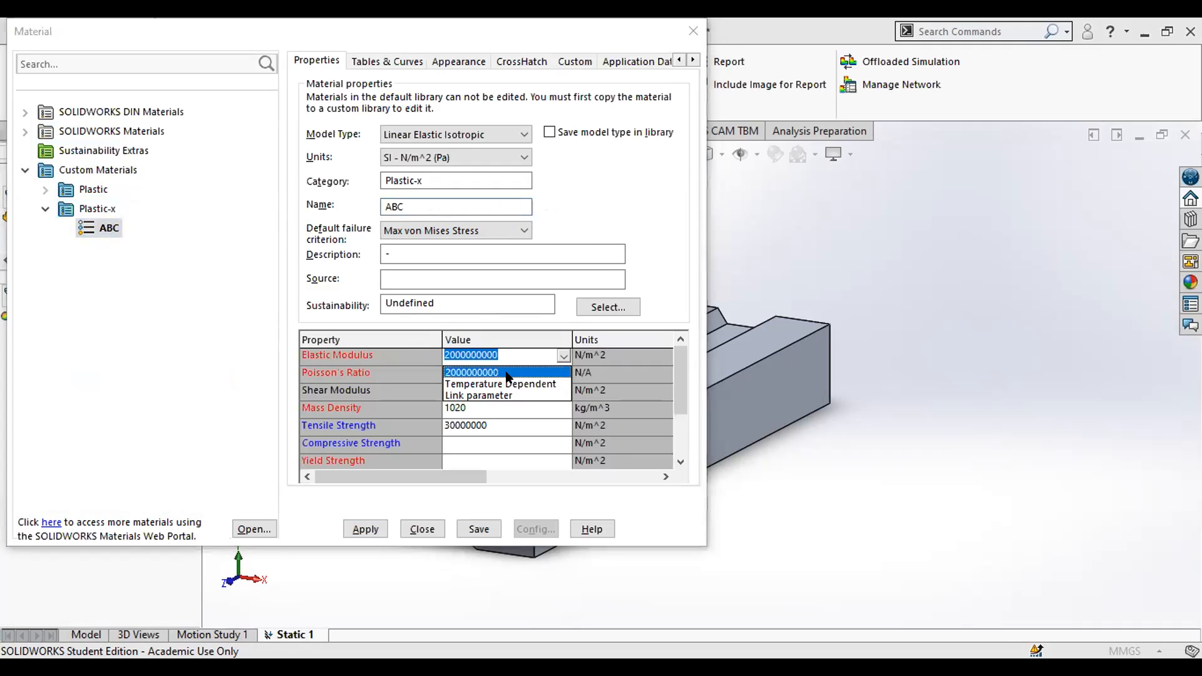
left_click(507, 374)
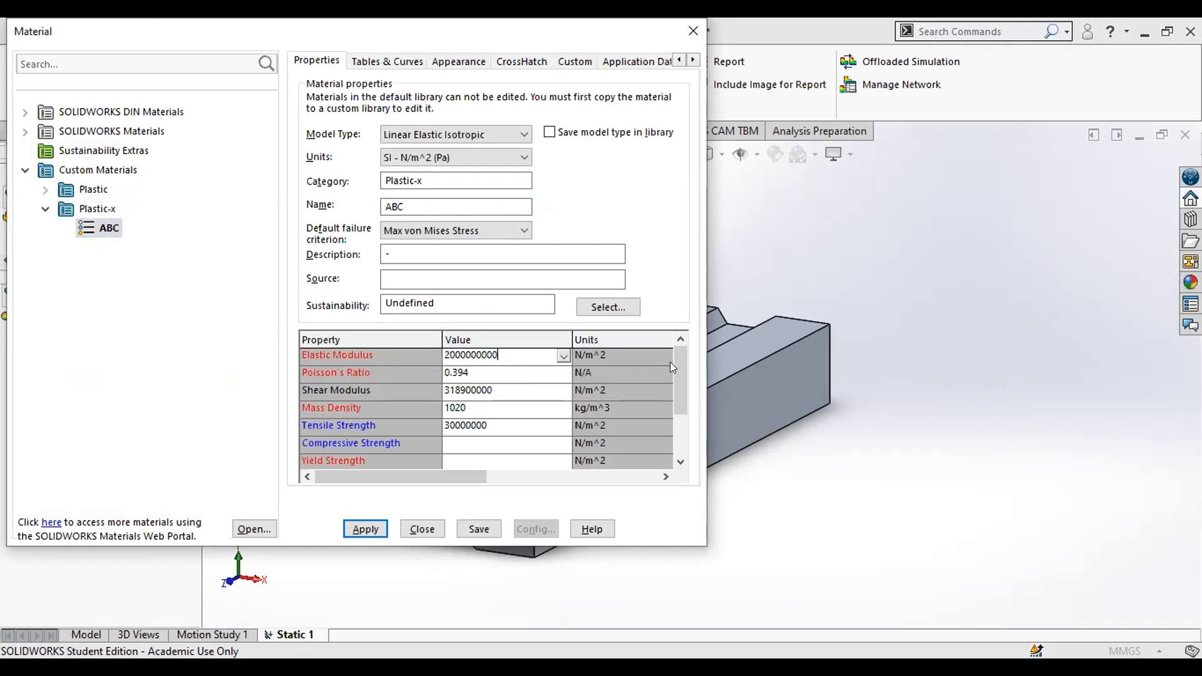
left_click_drag(674, 381, 674, 403)
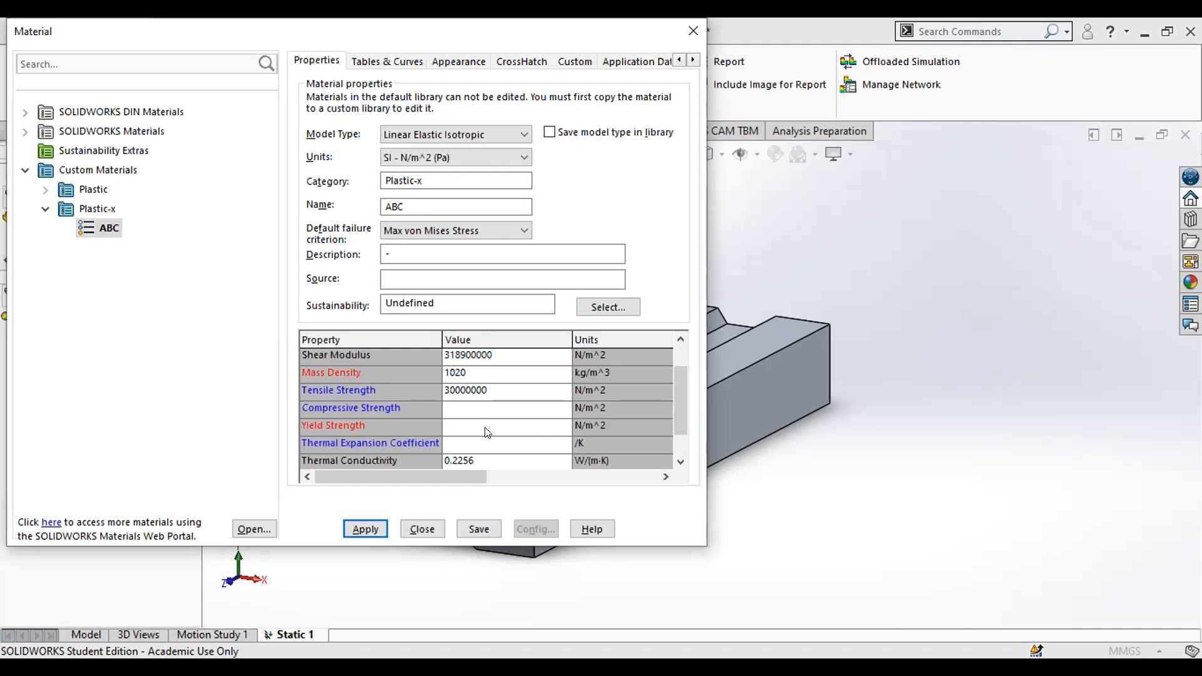
left_click(565, 428)
left_click(519, 424)
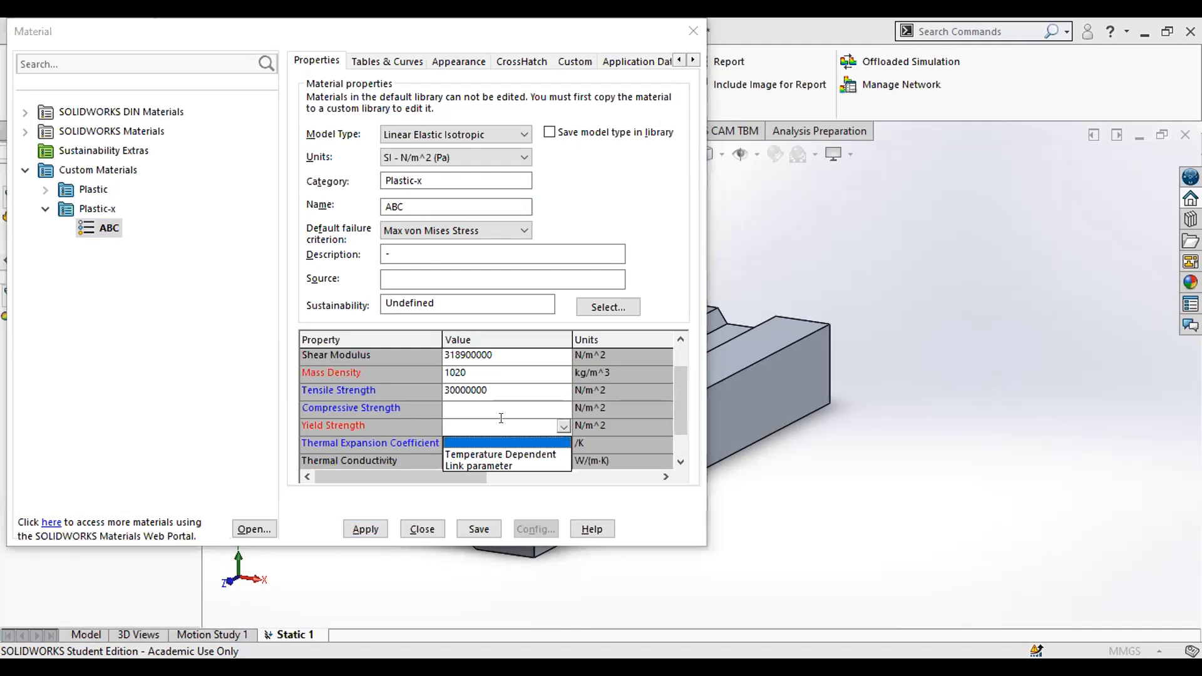
left_click(680, 374)
scroll(583, 388, "up", 1)
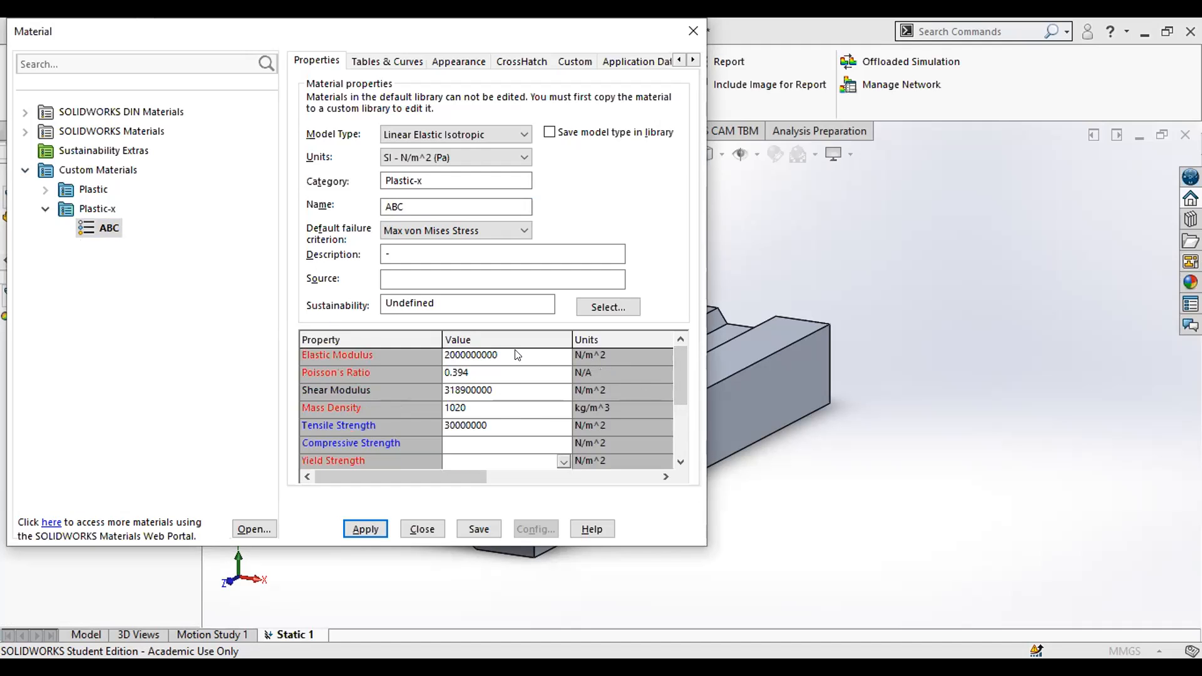
left_click(542, 355)
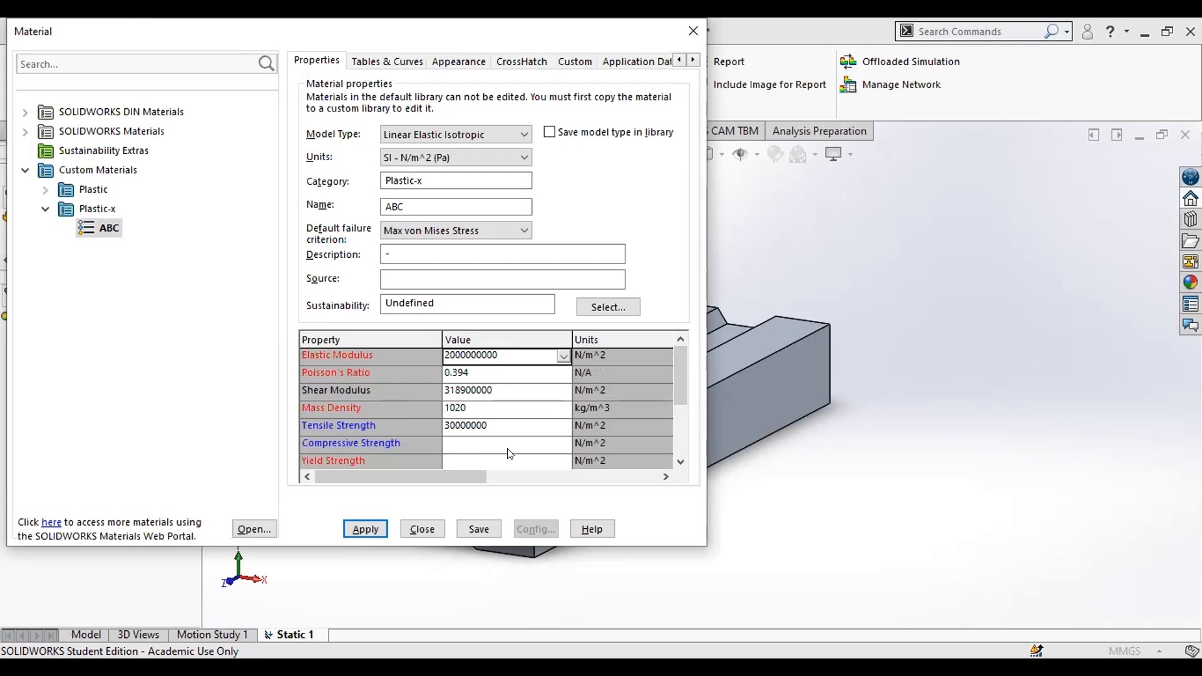
Set the yield strength of material ABC to 8e6 N/m^2, apply the material to the study's part and close the material library
left_click(373, 529)
key("Return")
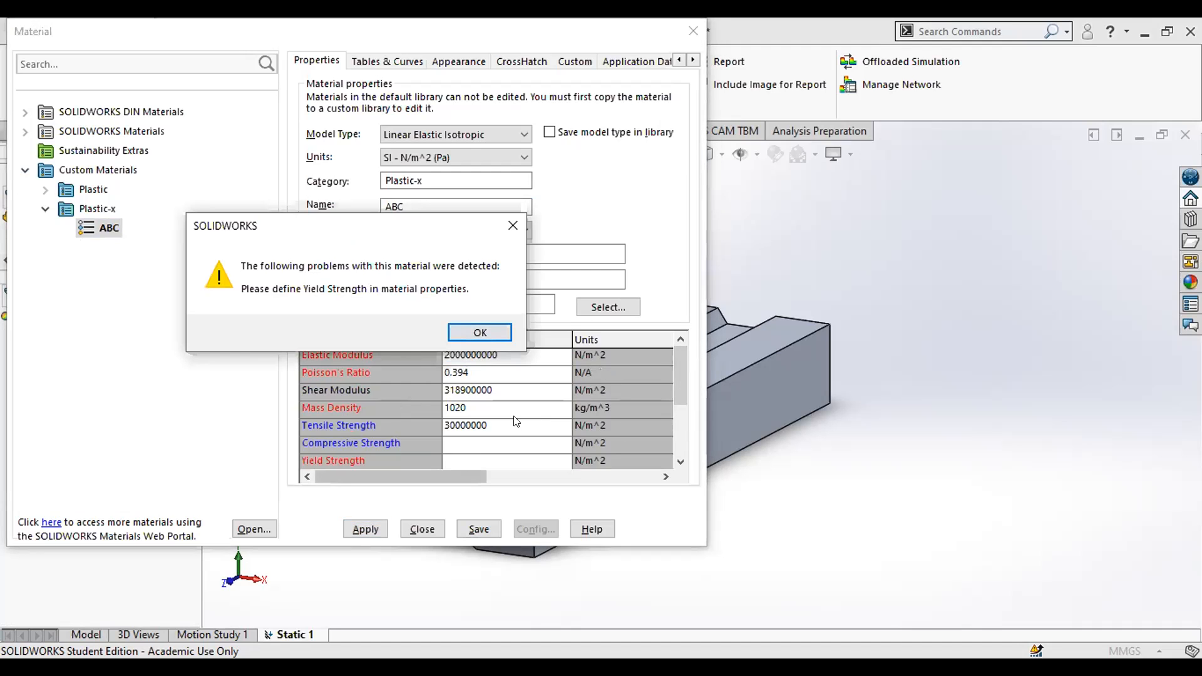
key("Return")
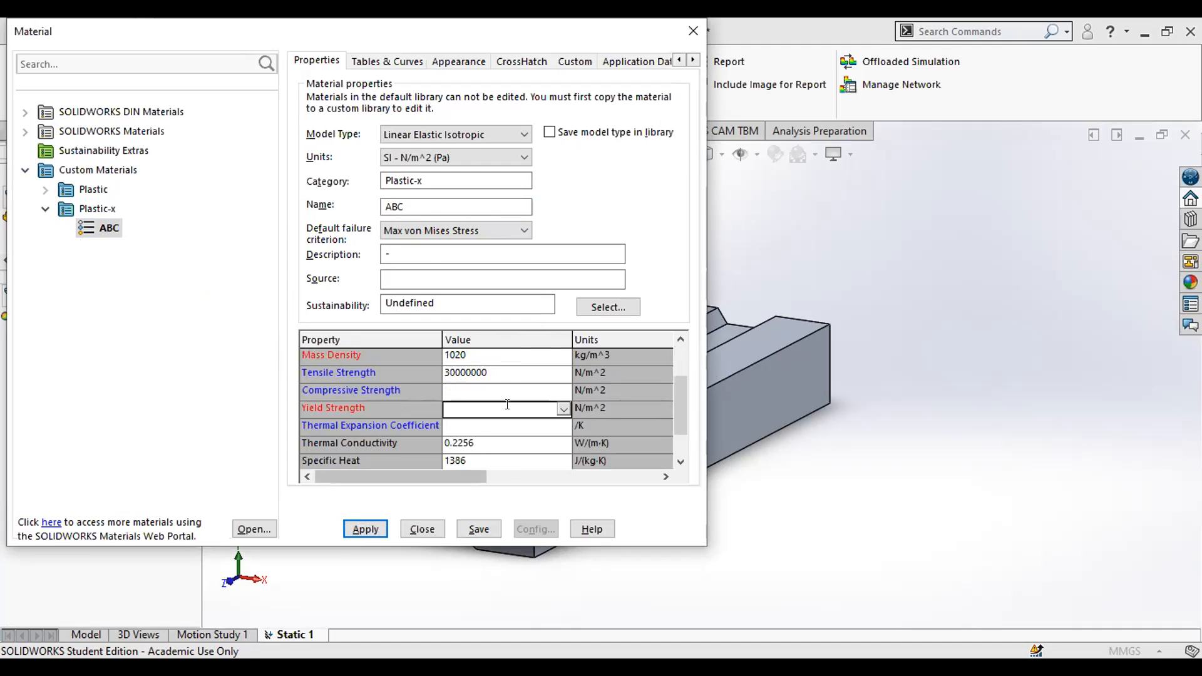
type("80")
key("BackSpace")
type("e6")
key("Return")
left_click(373, 530)
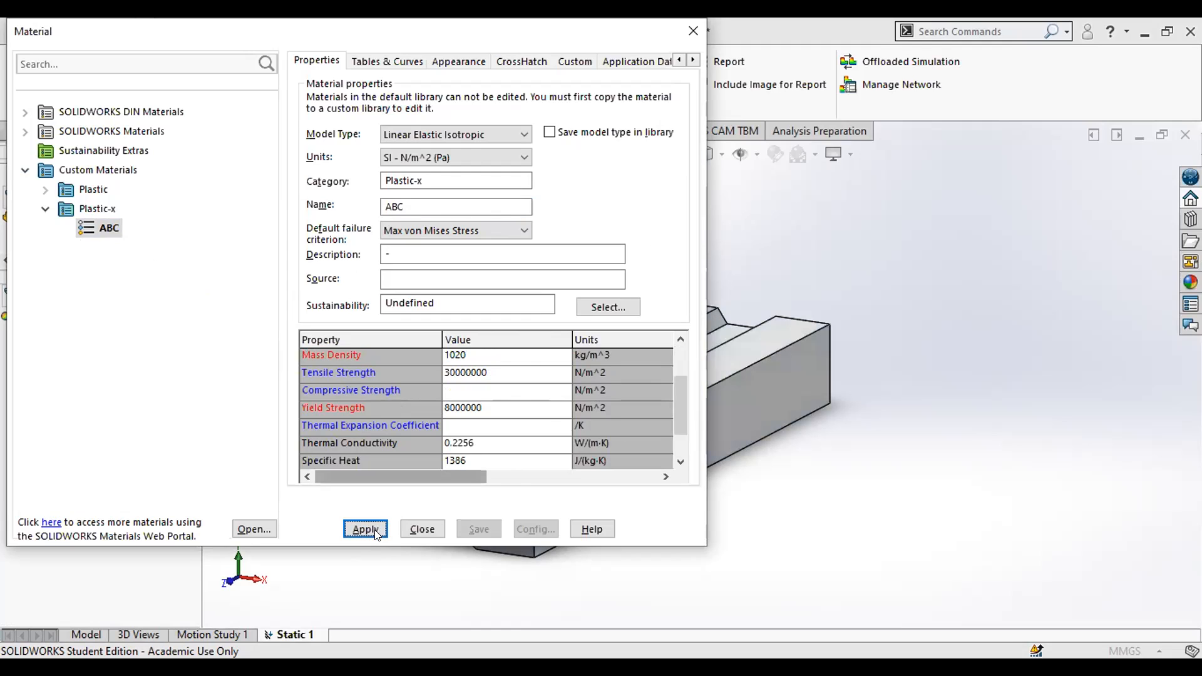
scroll(681, 386, "up", 1)
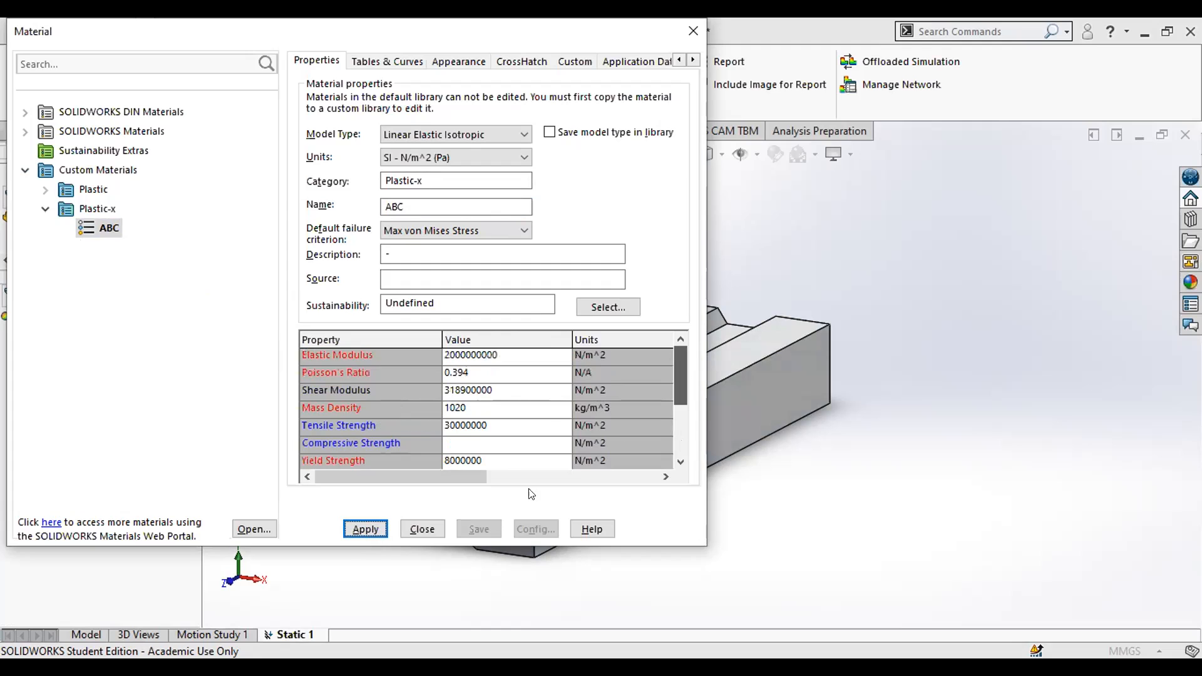
scroll(376, 531, "down", 2)
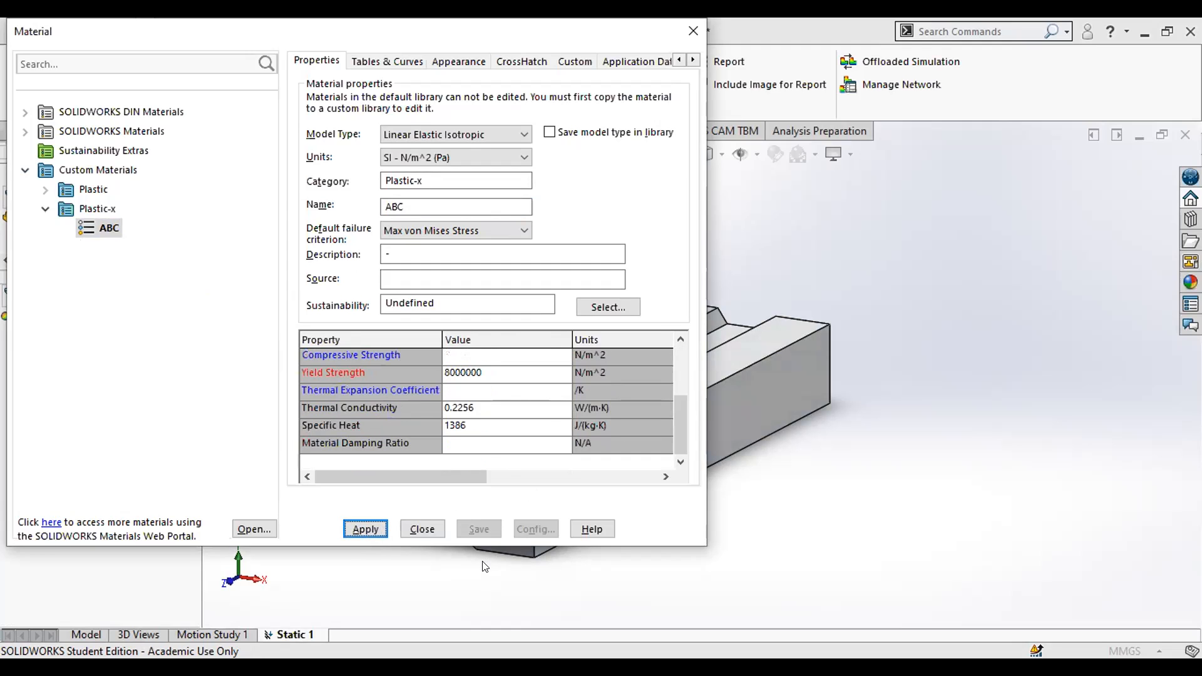
left_click(422, 530)
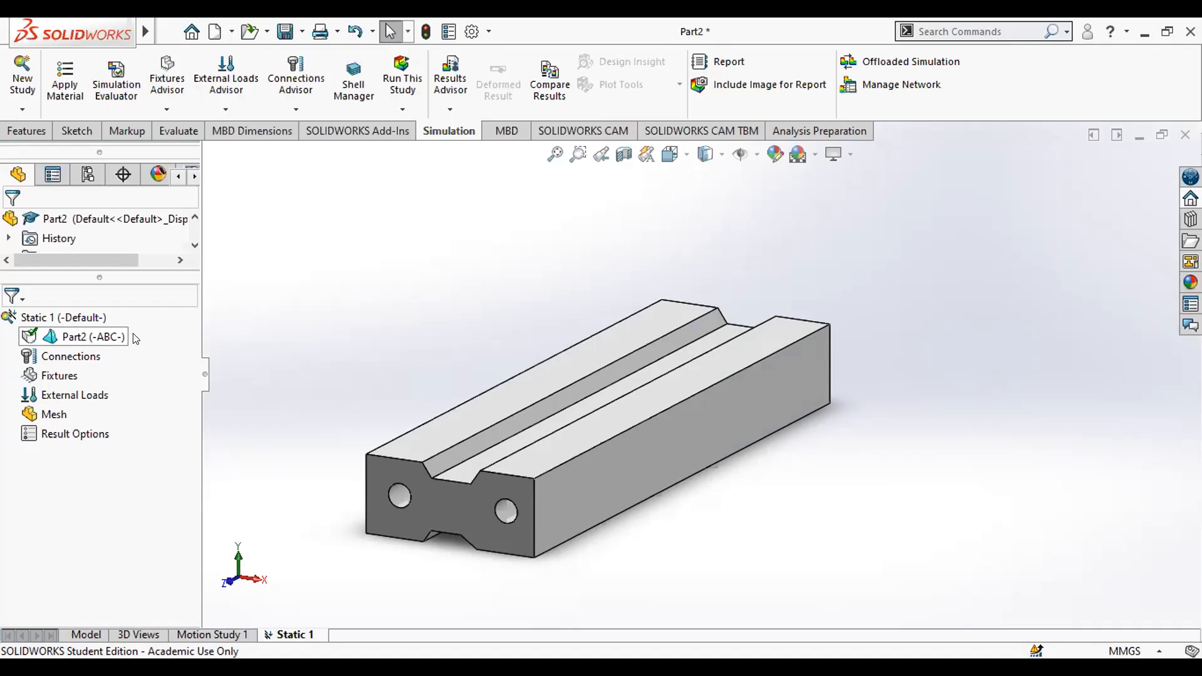
Review the property values of custom material ABC in the material library and close the library
left_click(78, 97)
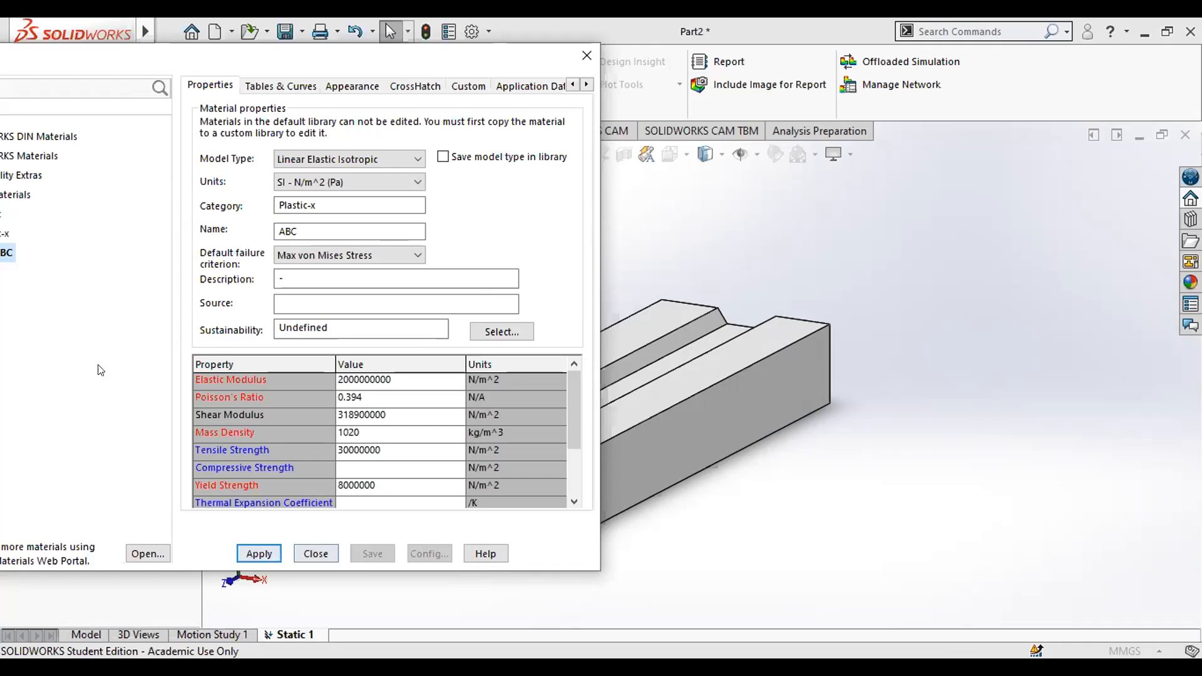
left_click(315, 554)
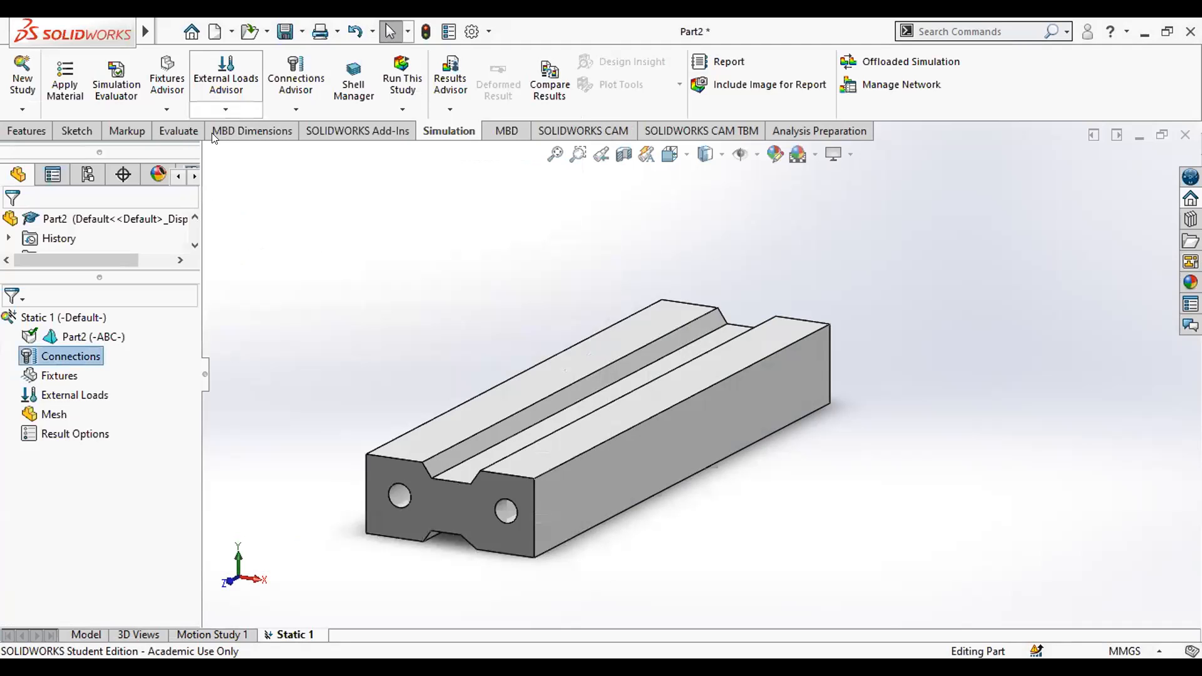
left_click(166, 110)
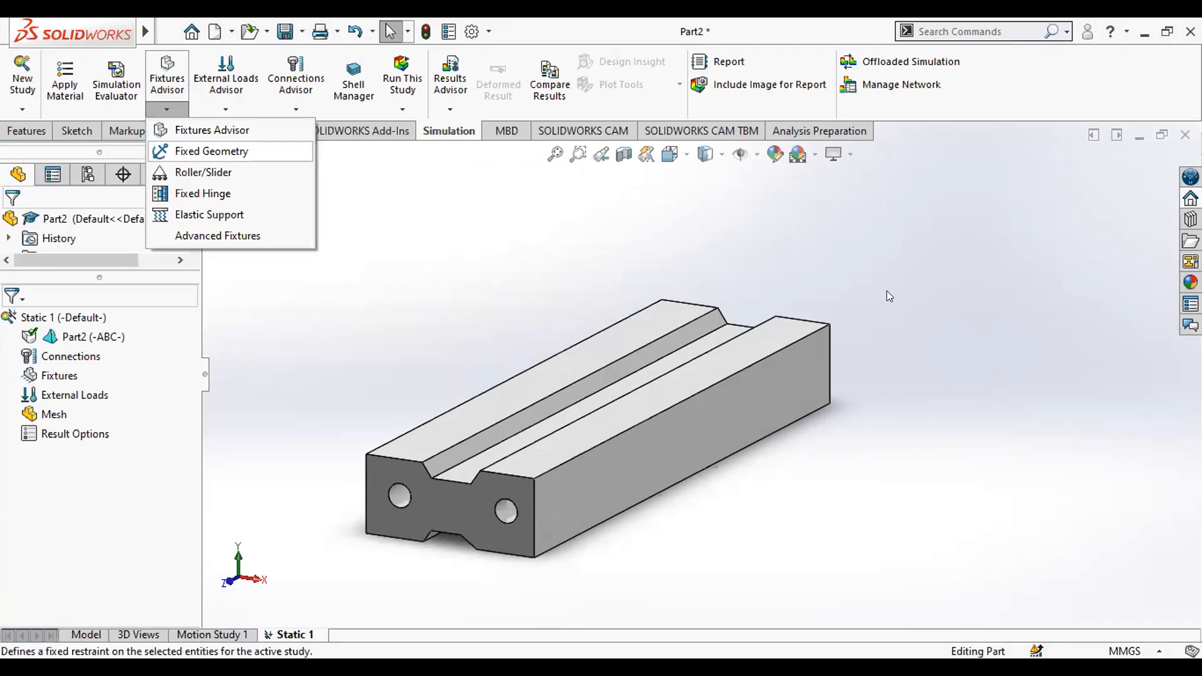
left_click(549, 21)
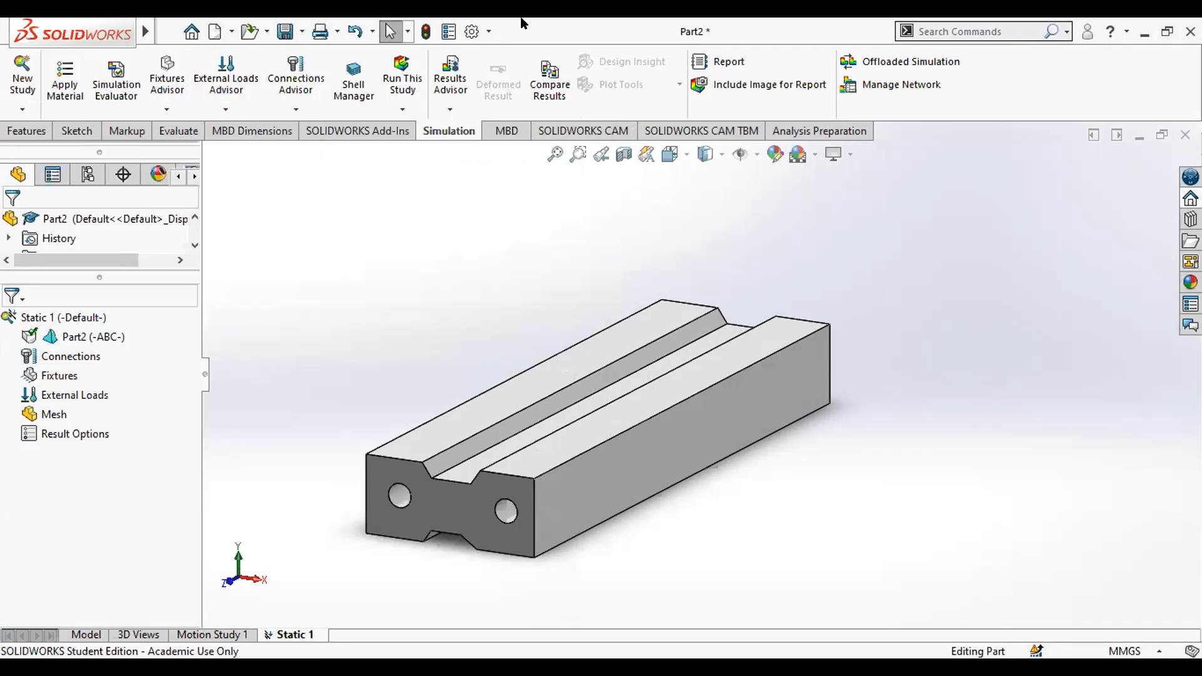
left_click(1139, 136)
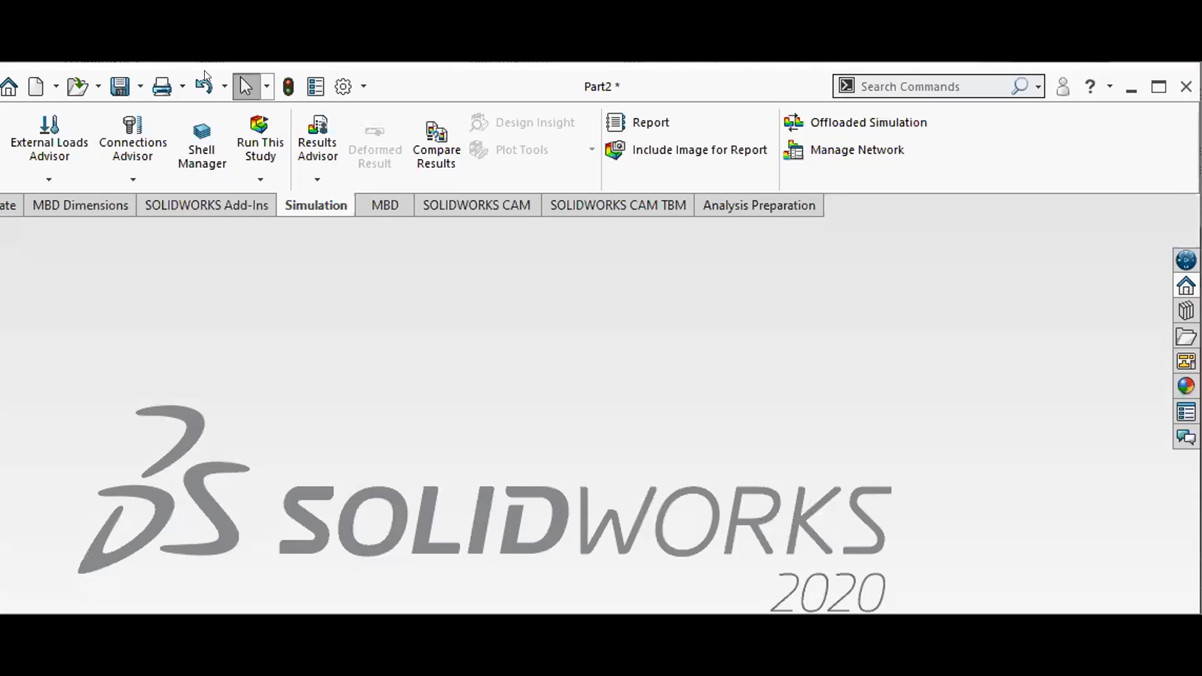
left_click(1158, 87)
left_click(169, 32)
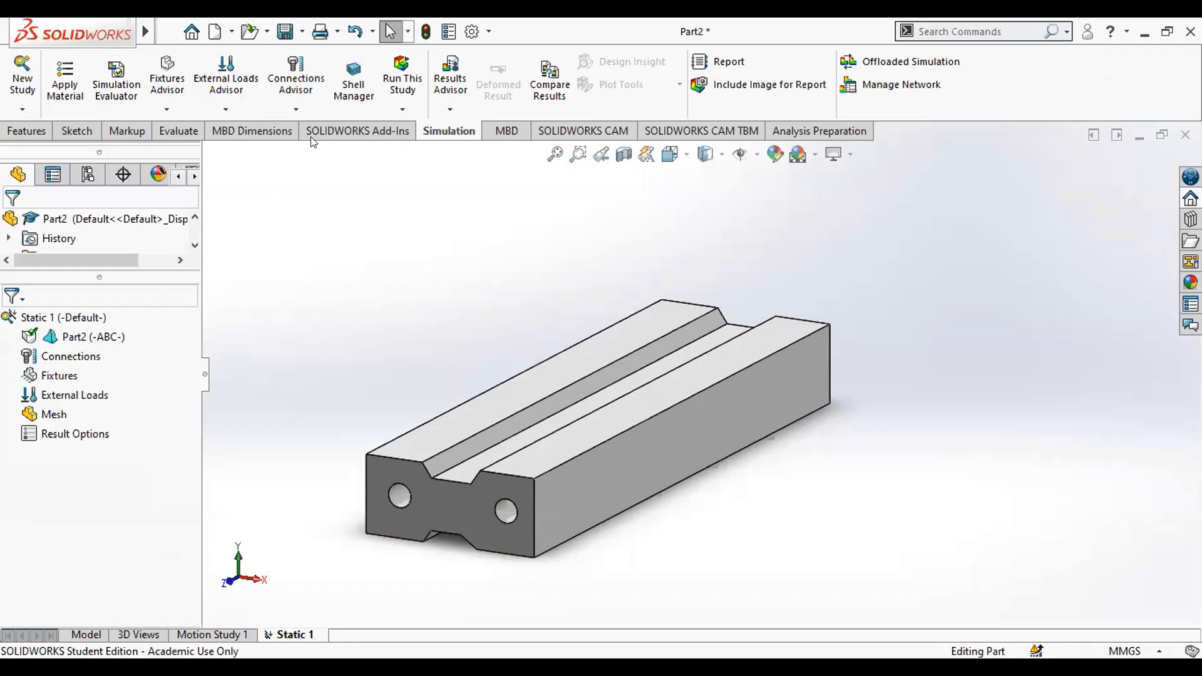
left_click(166, 109)
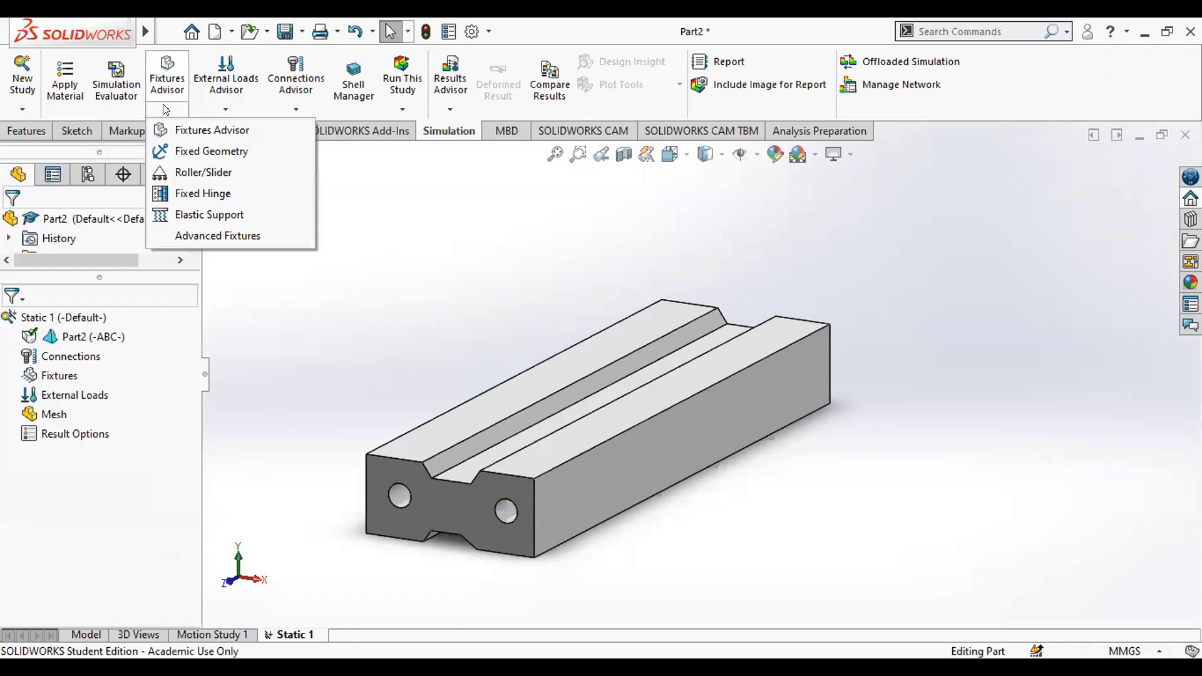
left_click(226, 109)
left_click(614, 154)
Minimize the current part's window and open the Bracket-Q2 part from the Desktop folder
left_click(1140, 138)
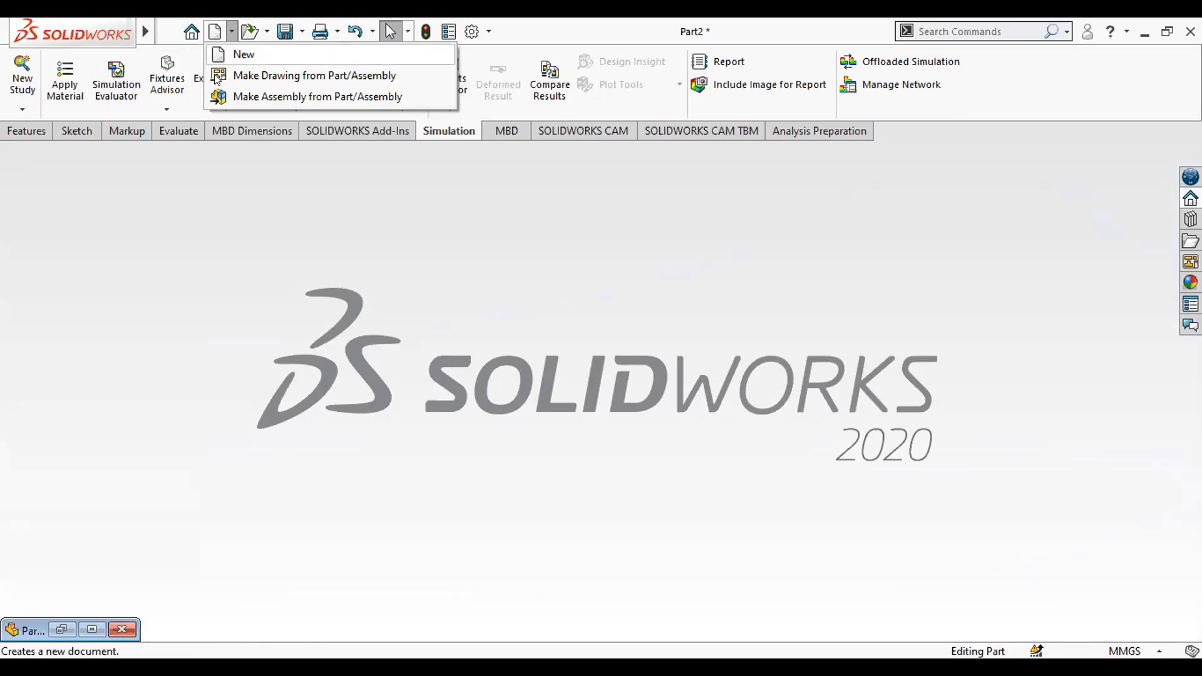
left_click(233, 55)
key("Escape")
left_click(266, 31)
left_click(276, 50)
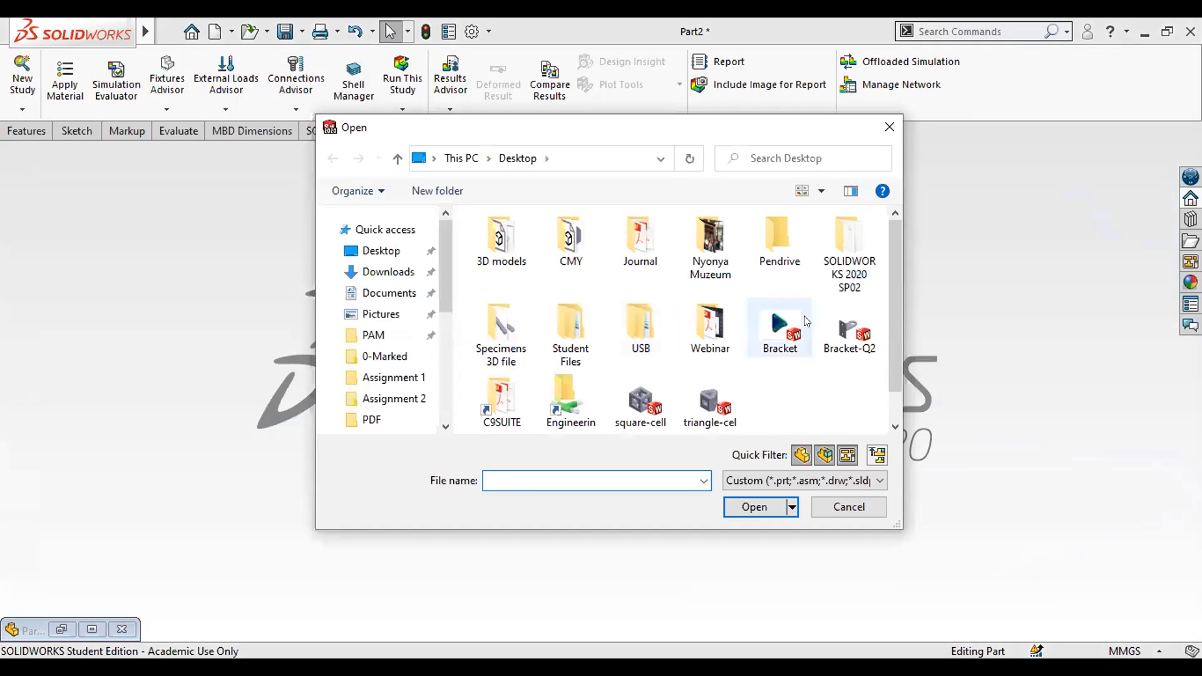
left_click(849, 330)
left_click(758, 507)
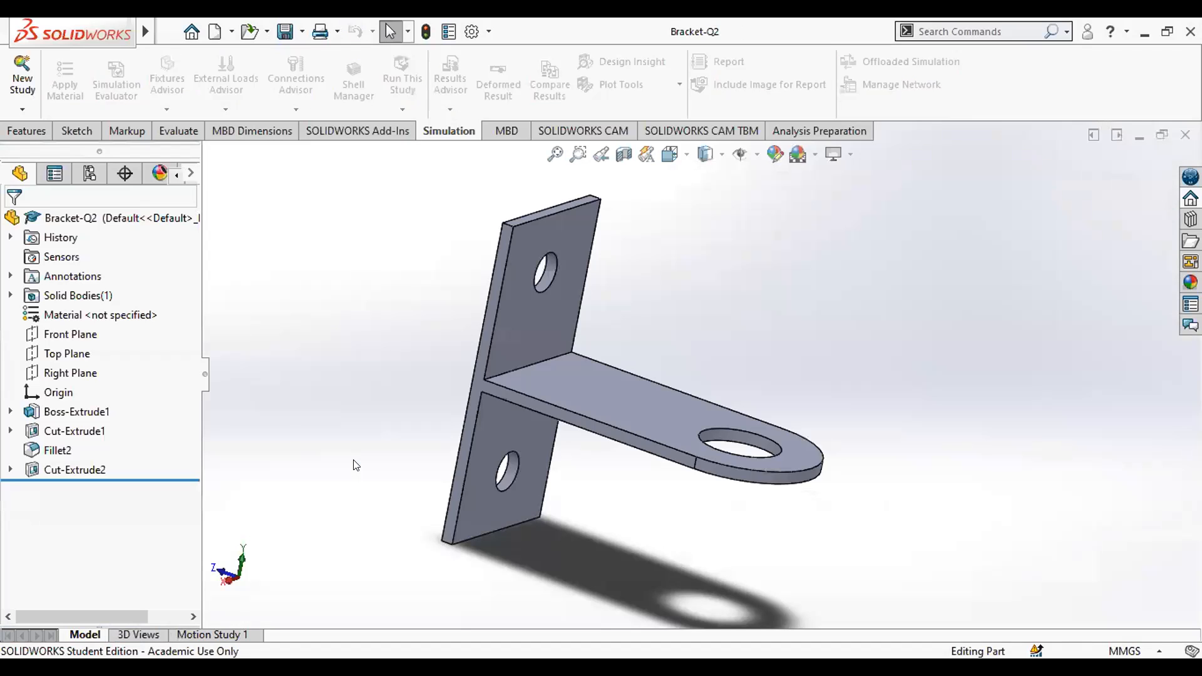
left_click(22, 110)
left_click(37, 125)
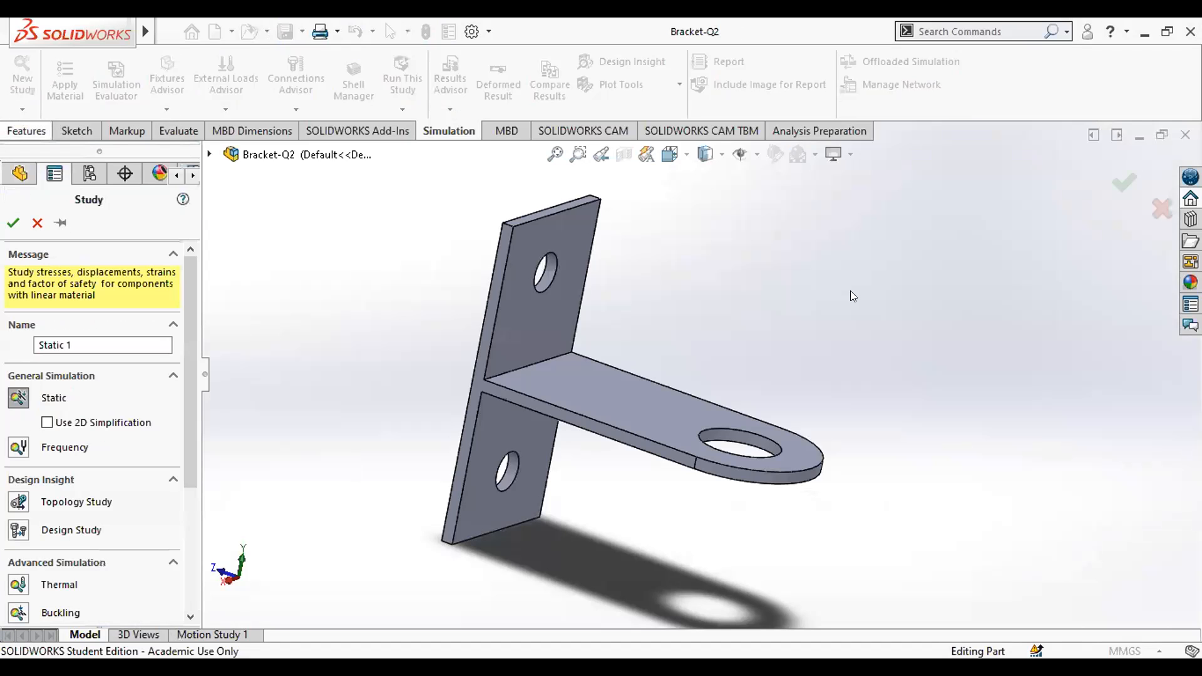
key("Escape")
Examine the bracket's two mounting holes in the vertical plate and the large hole in the horizontal arm
middle_click_drag(581, 330, 569, 291)
key("Down")
left_click(556, 304)
left_click(565, 279)
left_click(564, 281)
left_click(553, 475)
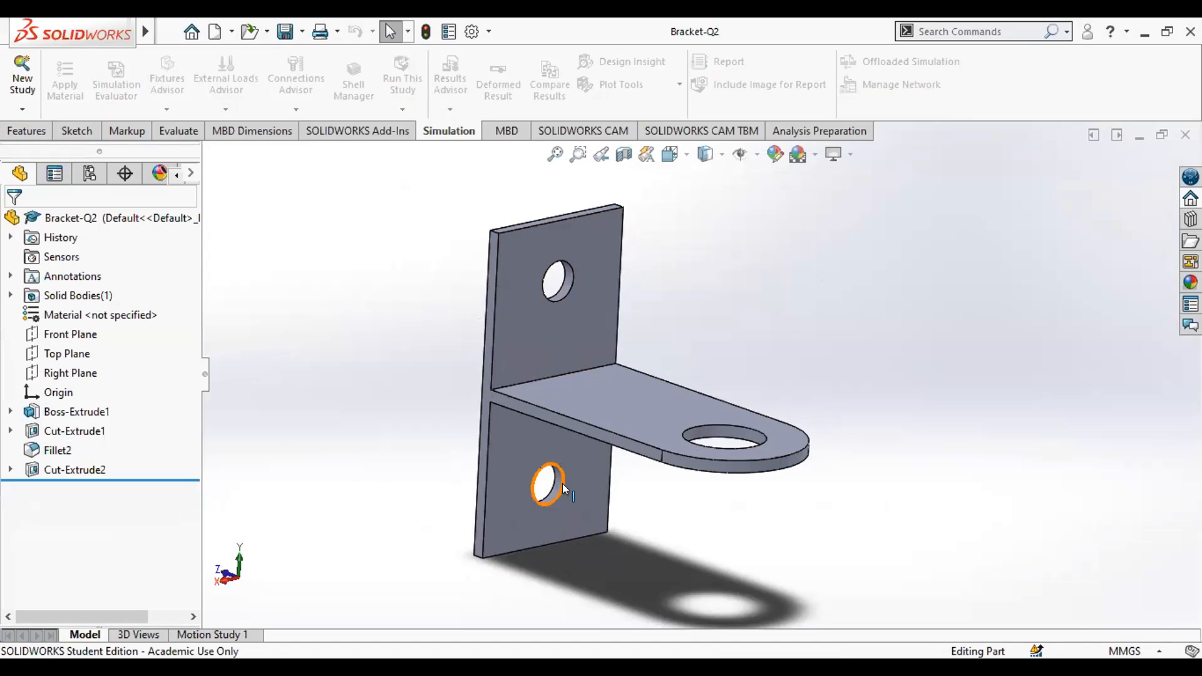
left_click(713, 423)
left_click(875, 403)
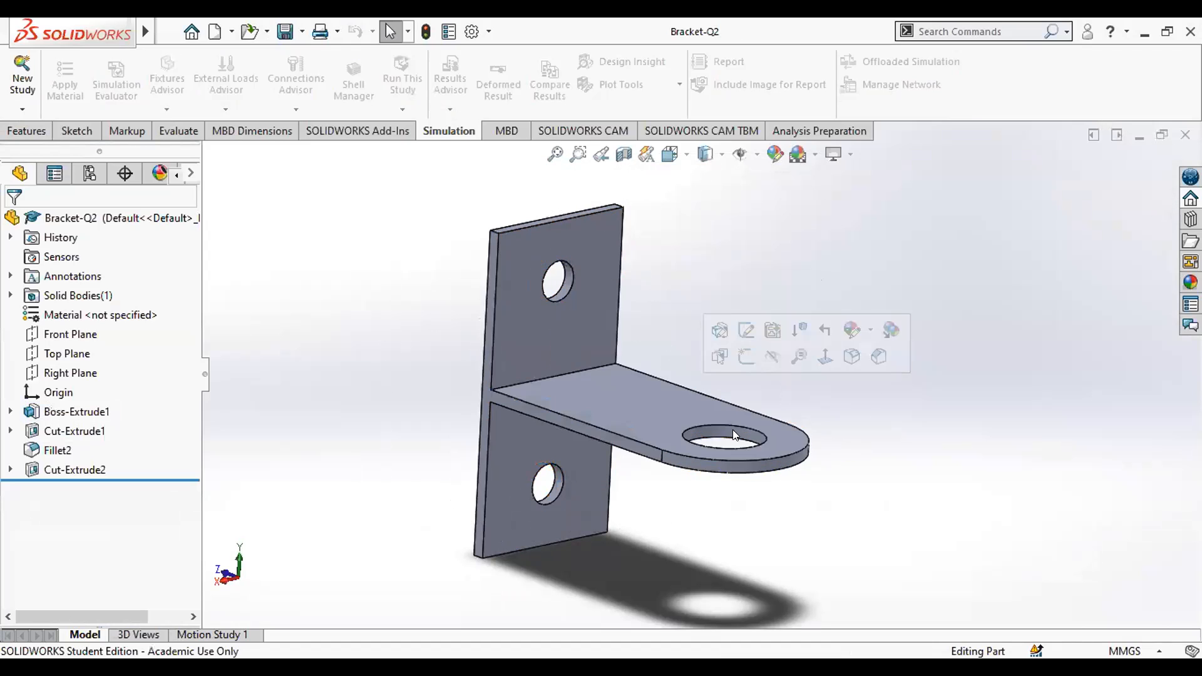
left_click(750, 448)
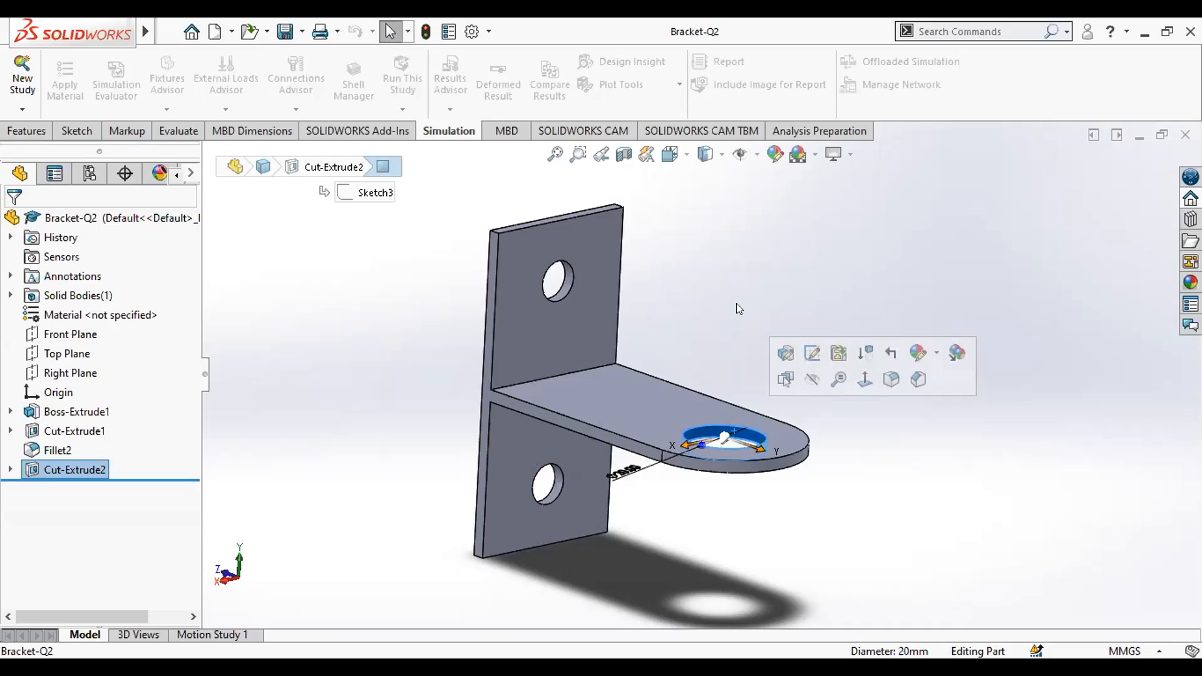
left_click(636, 323)
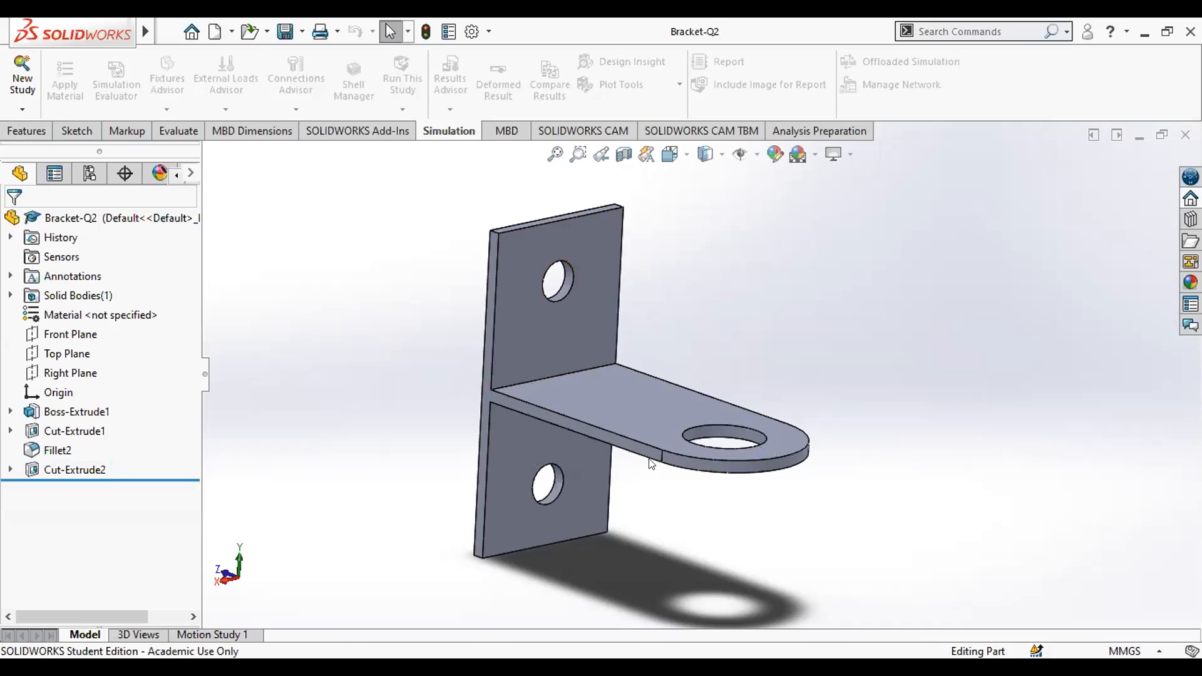
Create a static simulation study for the bracket and apply AISI 1020 from the Steel category to the part
left_click(20, 111)
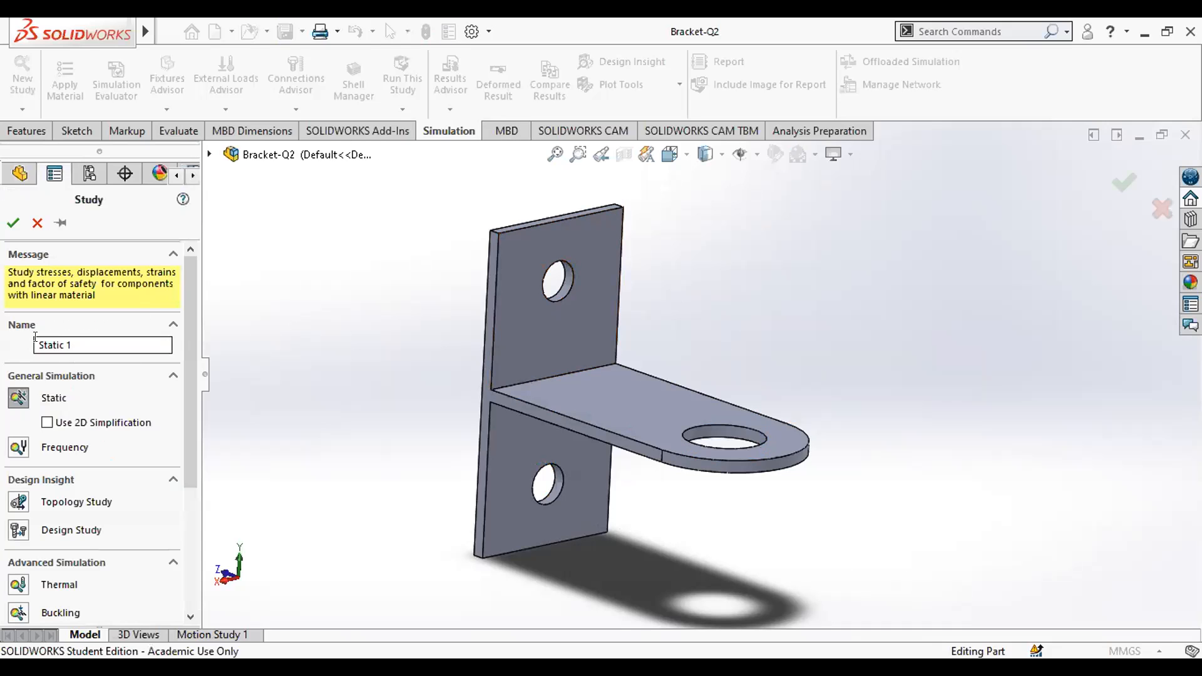
left_click(14, 223)
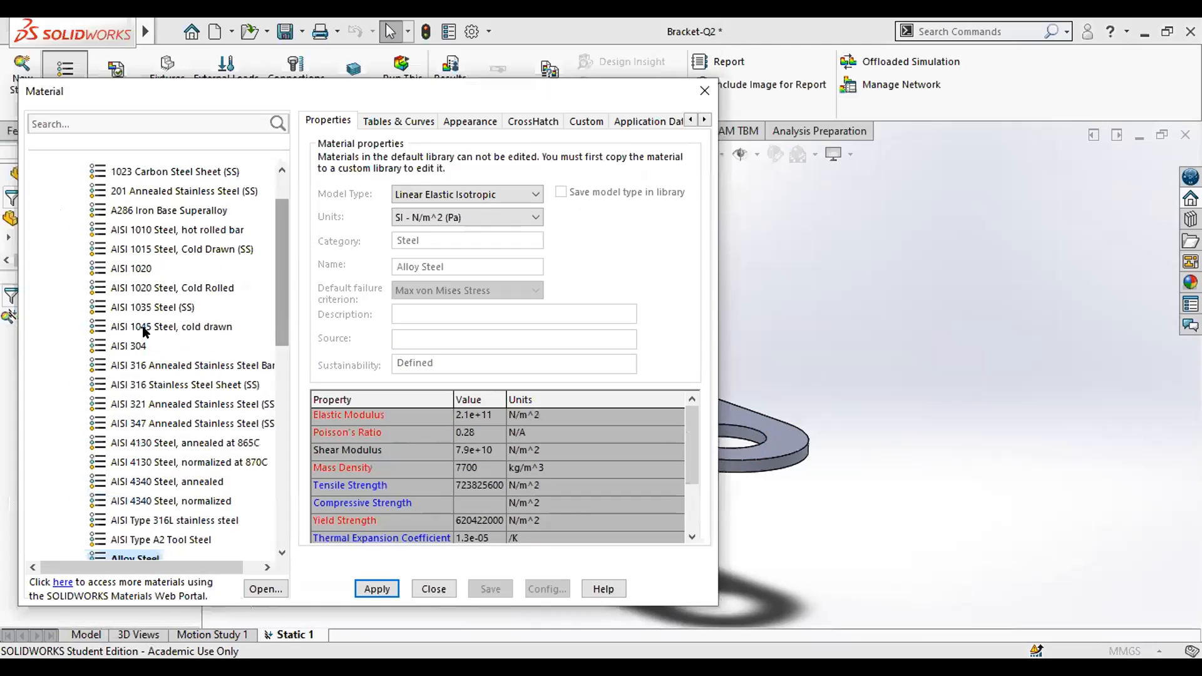
left_click(143, 328)
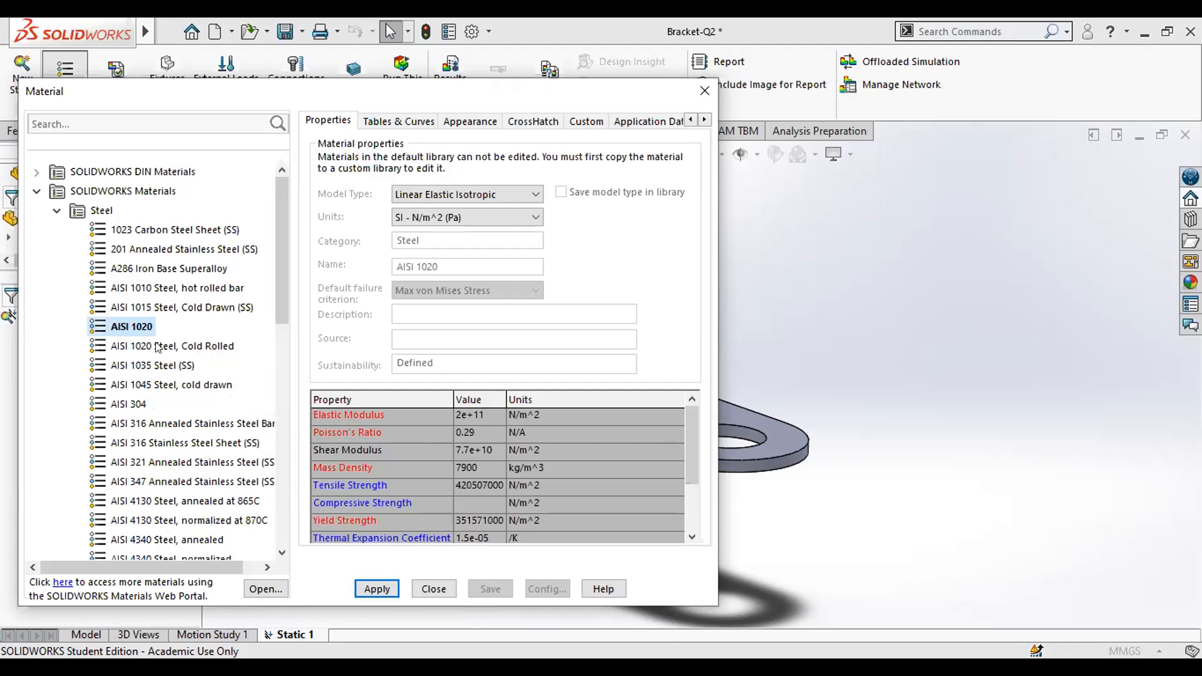
left_click(378, 589)
key("Return")
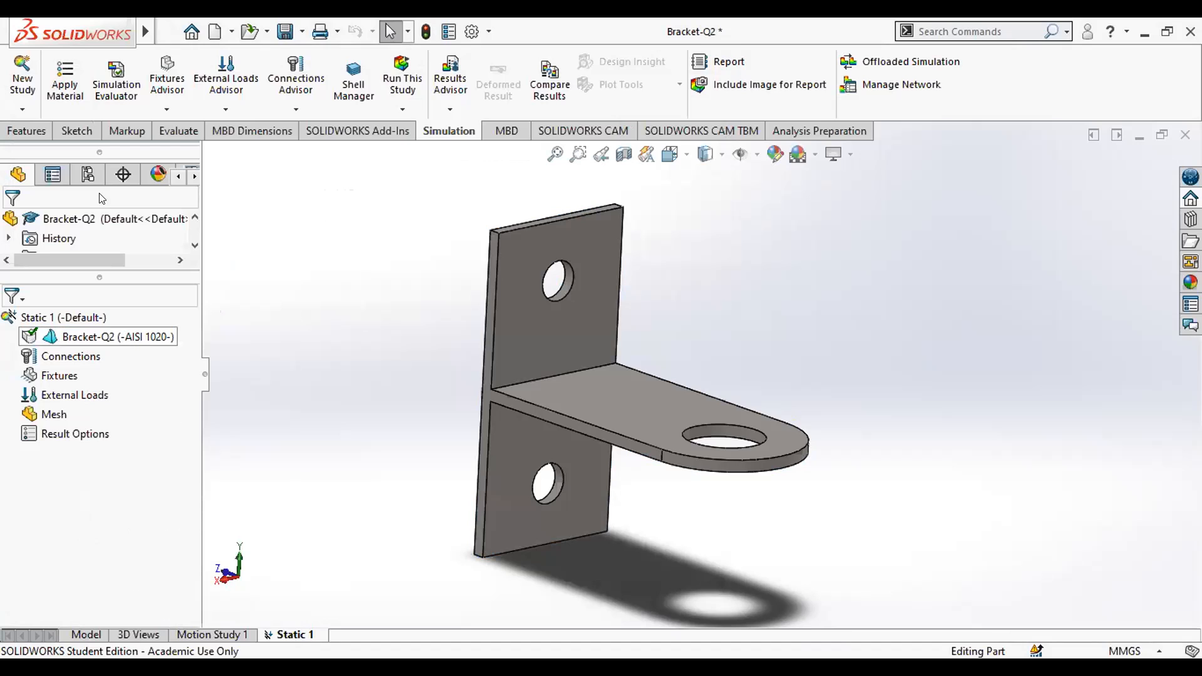
right_click(160, 341)
left_click(237, 288)
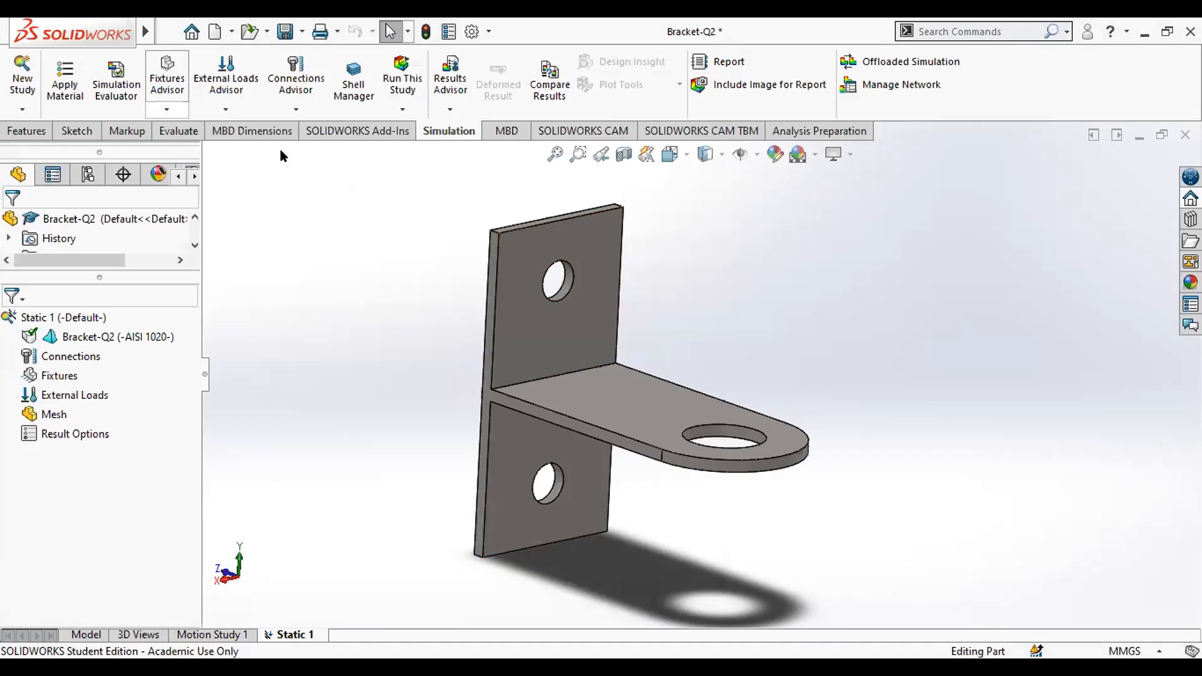
Define a Fixed Geometry fixture on the inner faces of the two mounting holes in the bracket's vertical plate
left_click(166, 110)
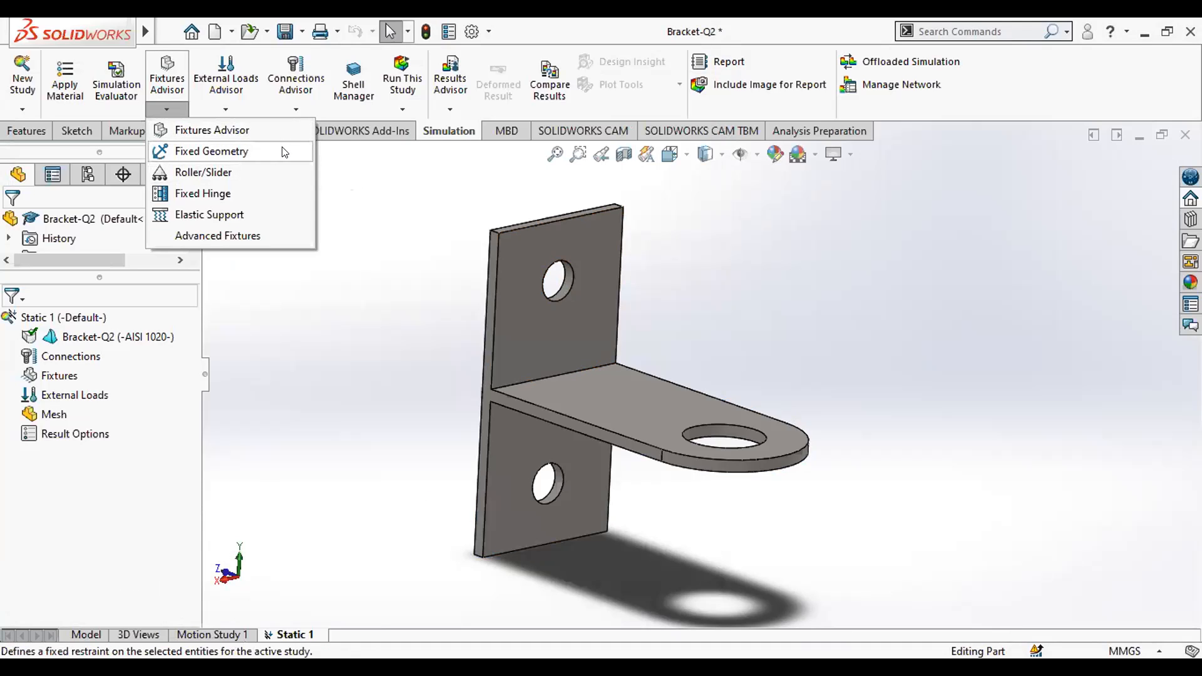
left_click(241, 152)
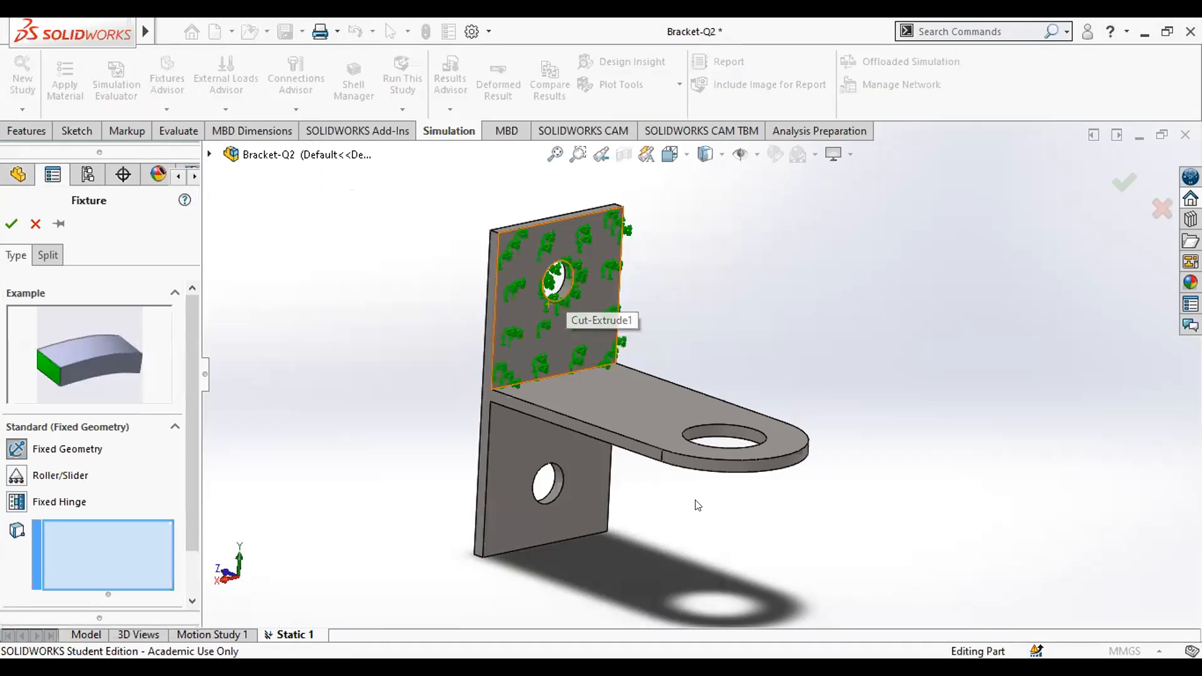
scroll(511, 292, "down", 4)
left_click(639, 280)
scroll(639, 280, "up", 5)
scroll(541, 429, "down", 4)
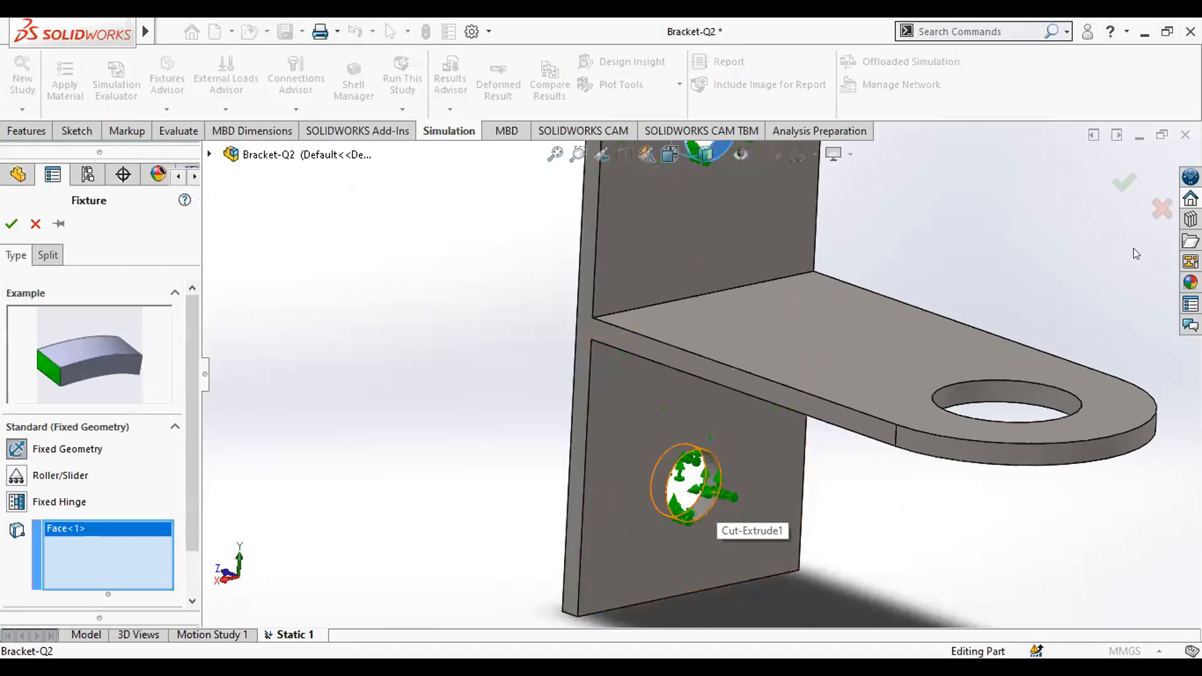
left_click(711, 491)
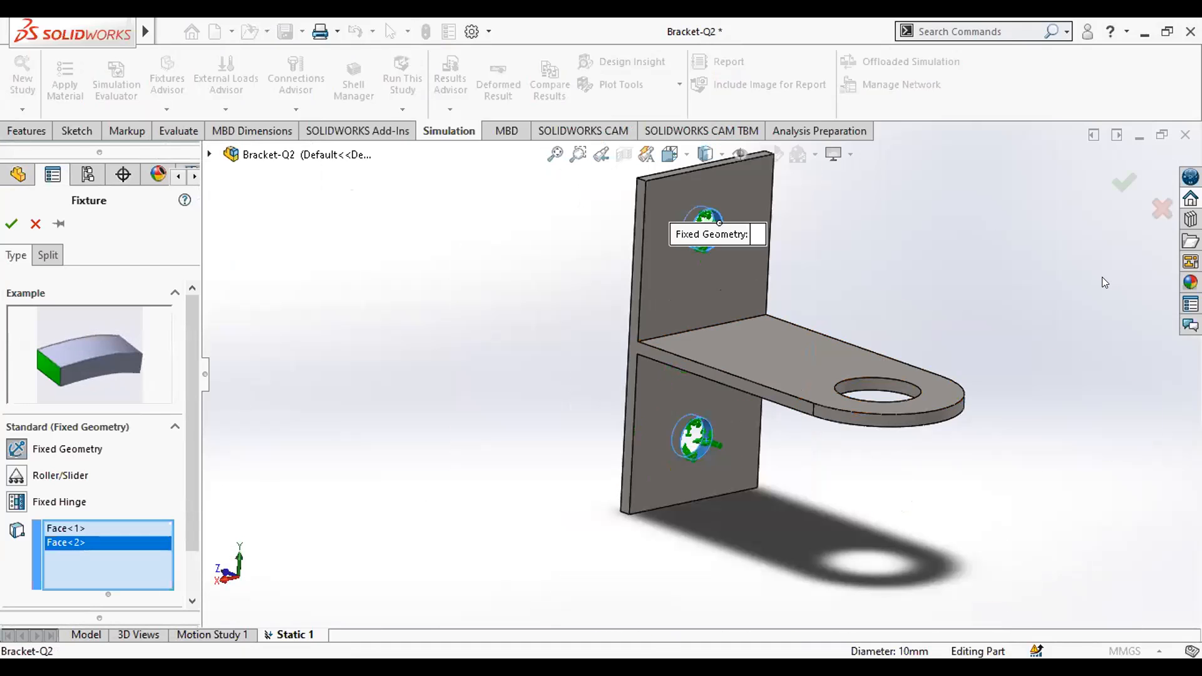
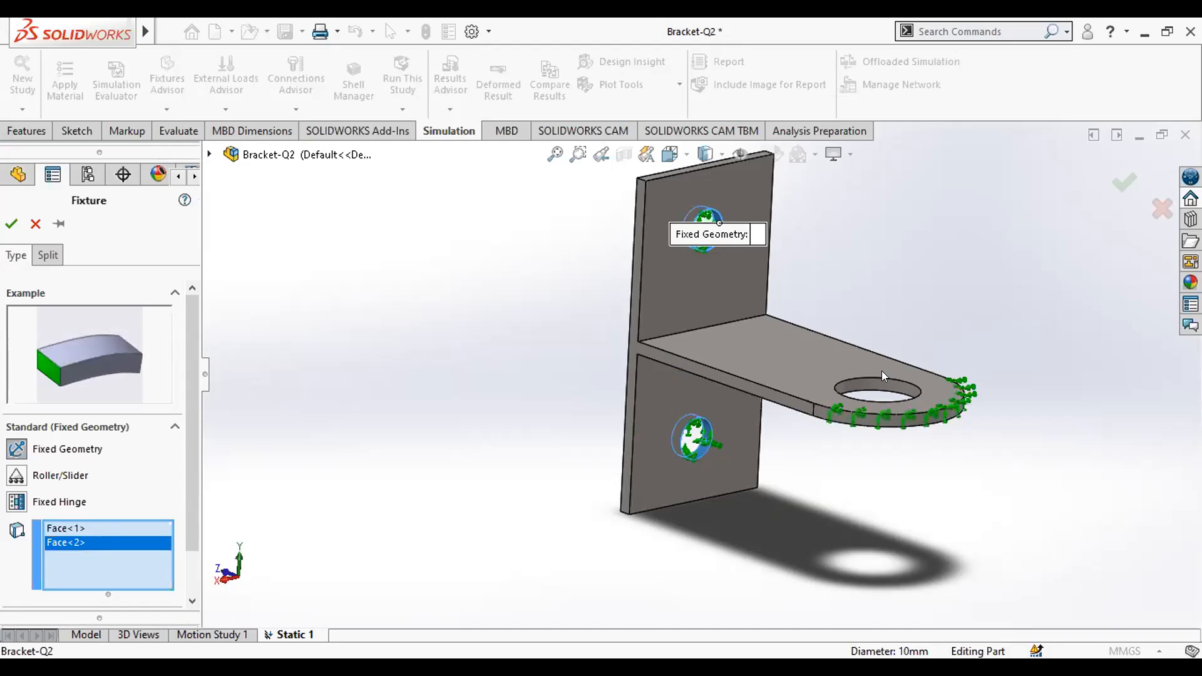
Apply the fixed geometry fixture to the inner faces of both 10 mm mounting holes in the vertical plate
scroll(641, 383, "down", 6)
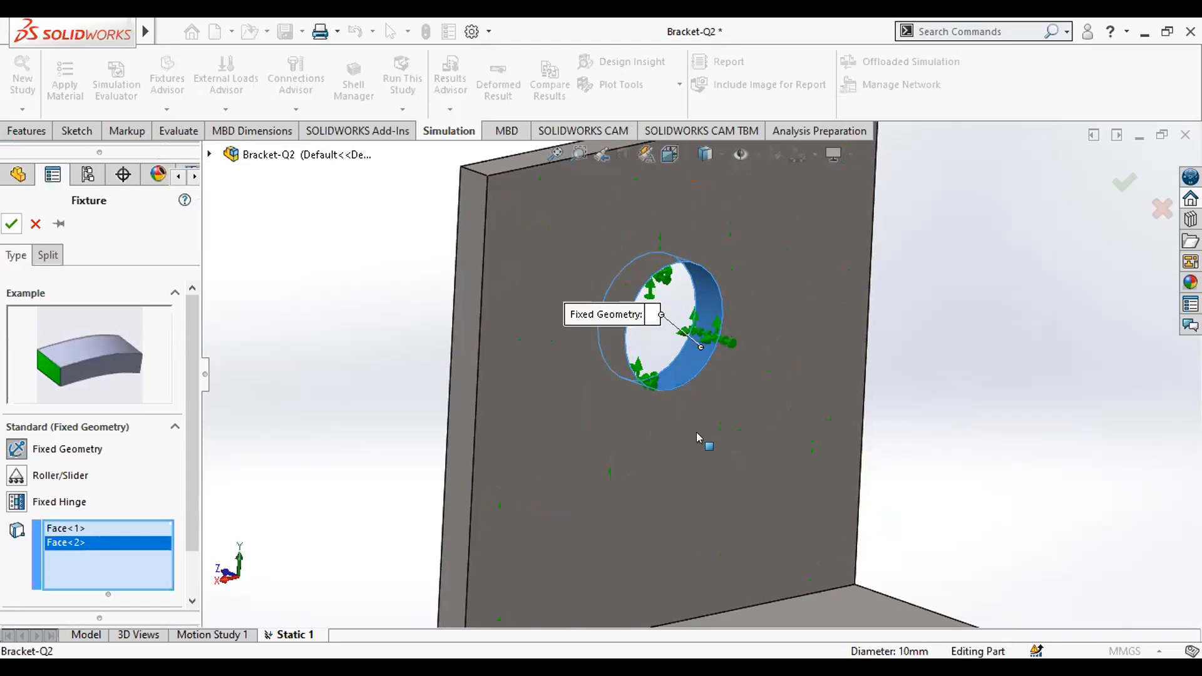
key("Return")
scroll(667, 470, "up", 2)
scroll(668, 471, "up", 6)
scroll(675, 488, "down", 2)
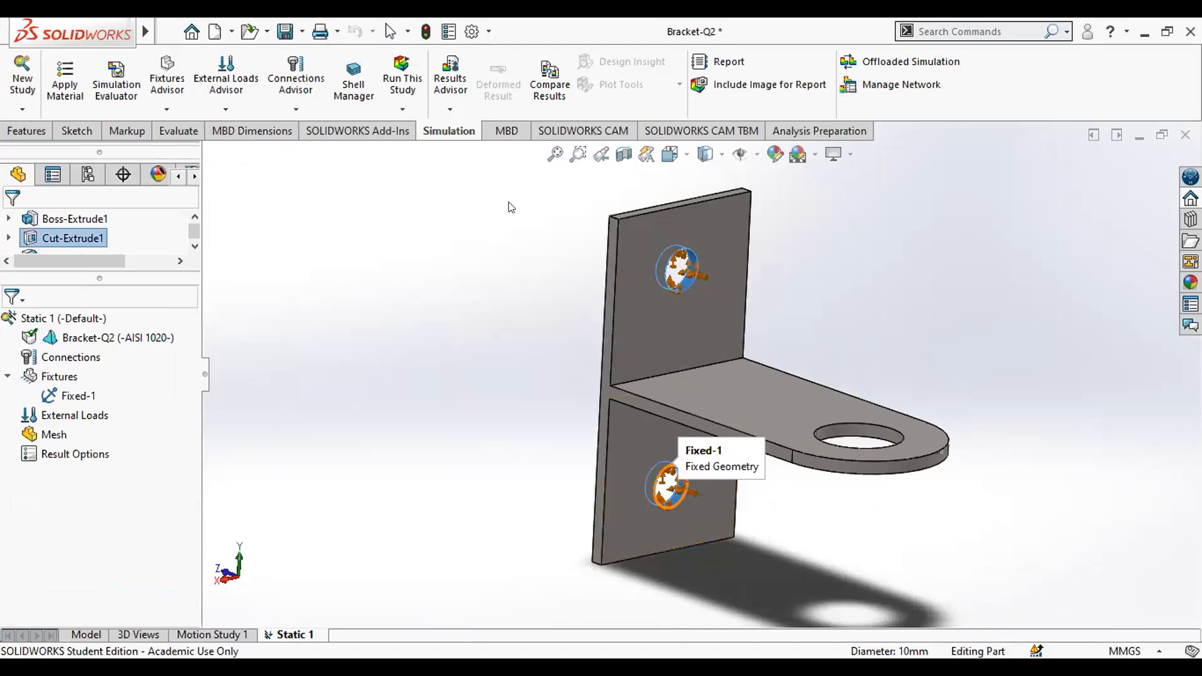
Start a force load on the upper edge and inner face of the 20 mm hole in the horizontal plate
left_click(225, 109)
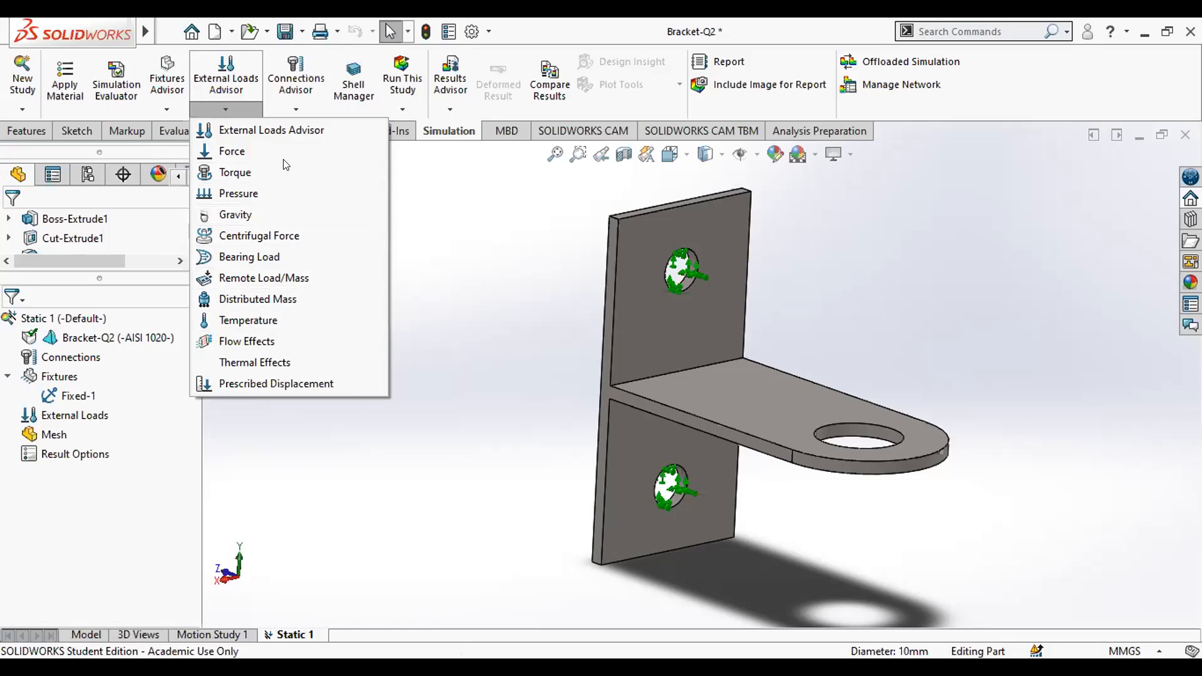
left_click(861, 421)
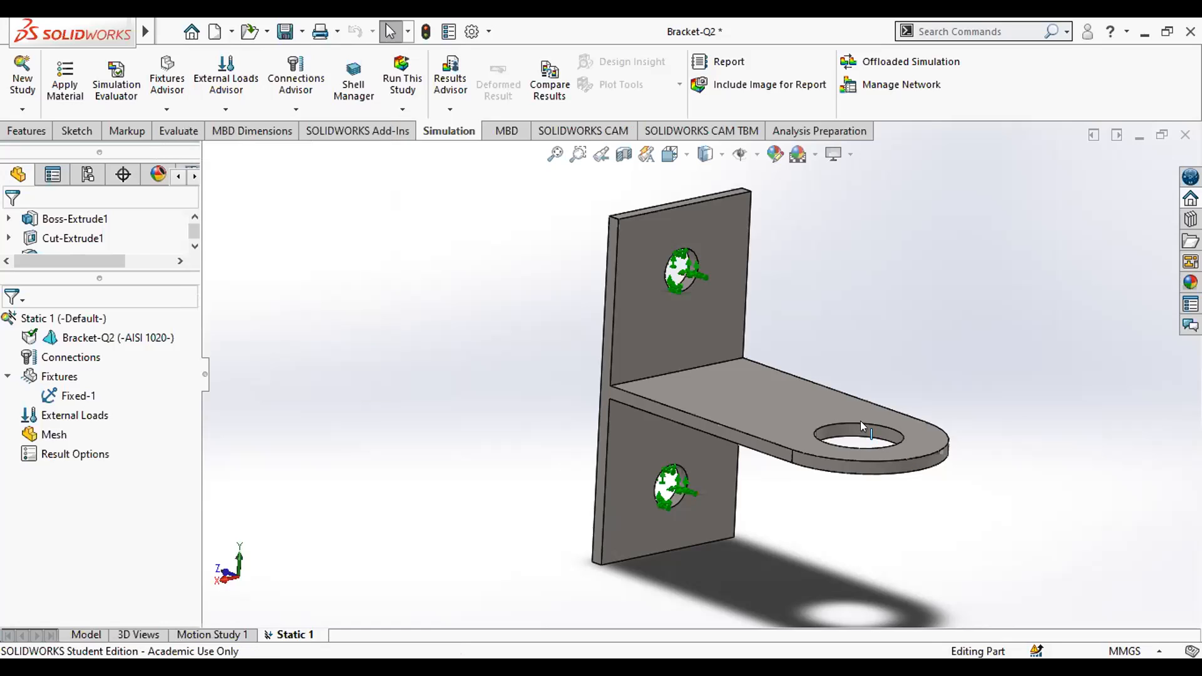
left_click(861, 423)
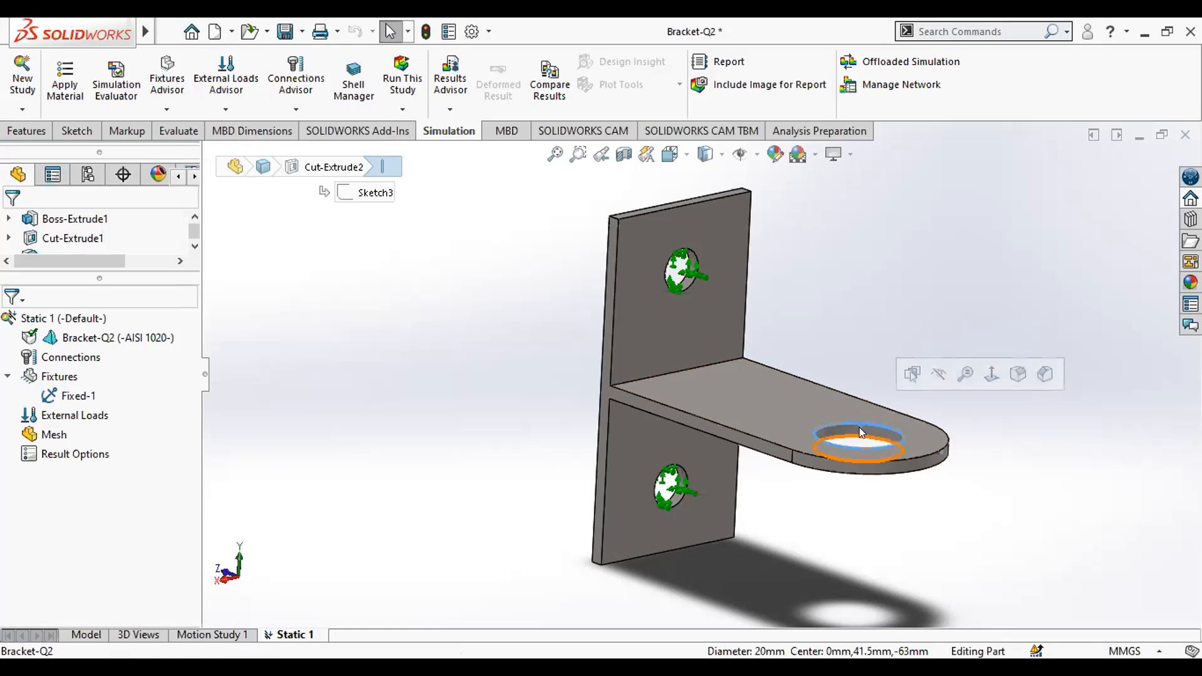
left_click(245, 106)
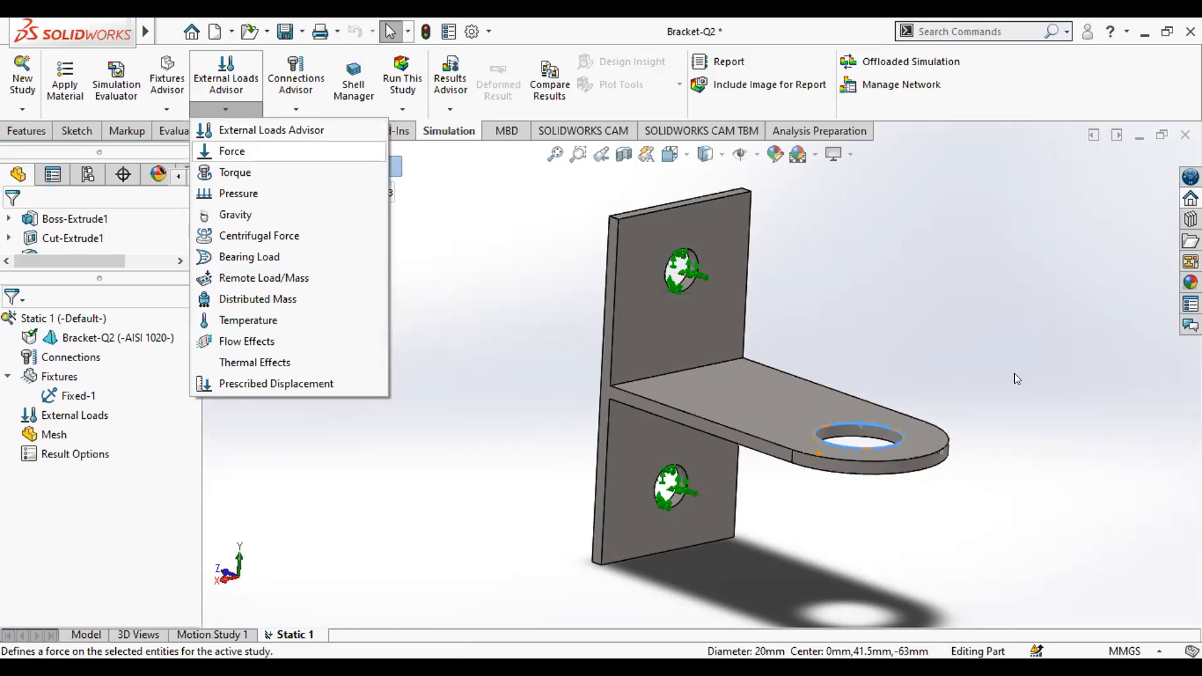
left_click(232, 151)
scroll(763, 443, "up", 3)
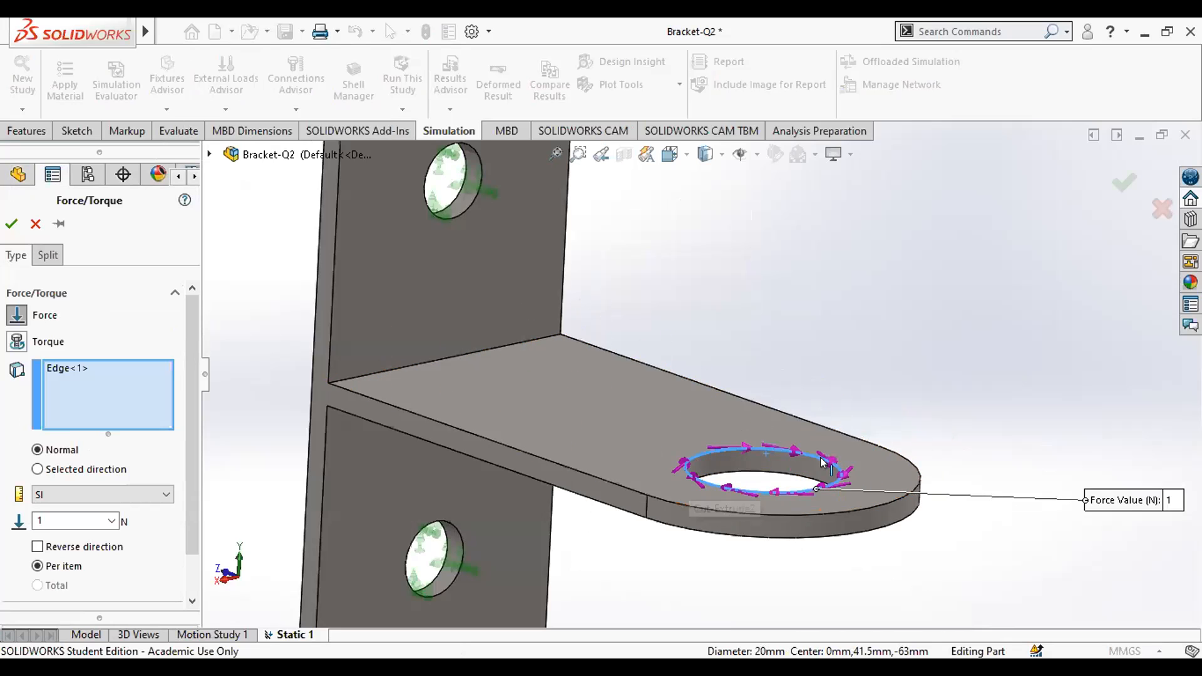
scroll(814, 476, "down", 3)
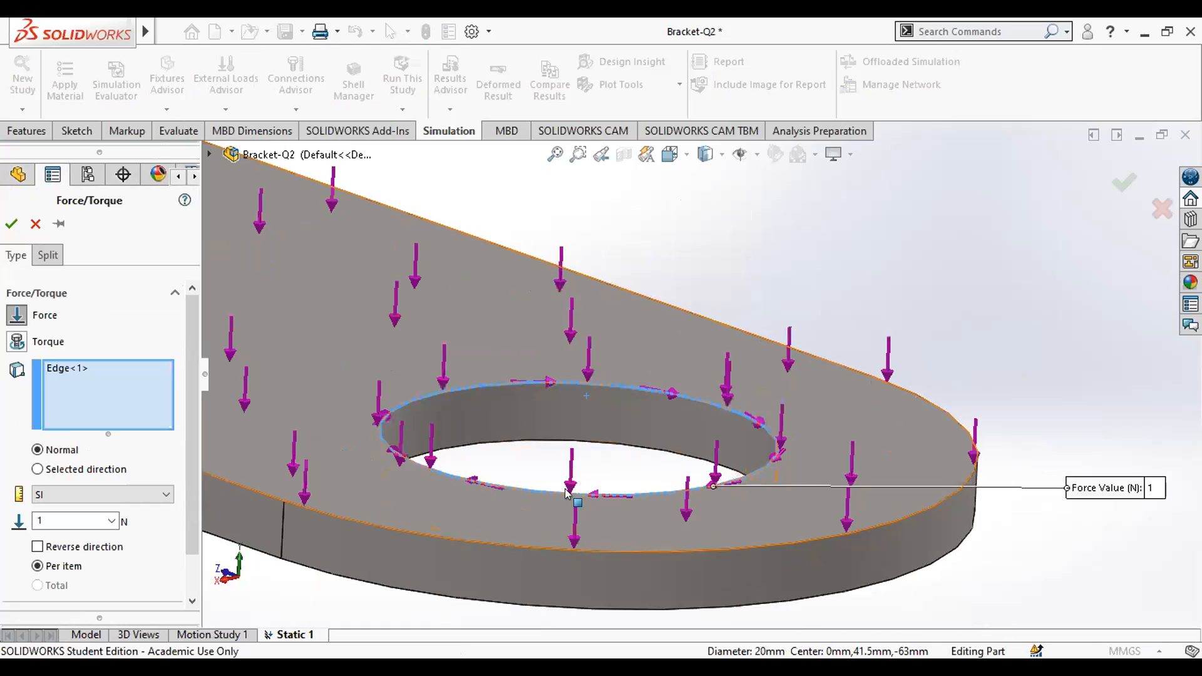
left_click(633, 410)
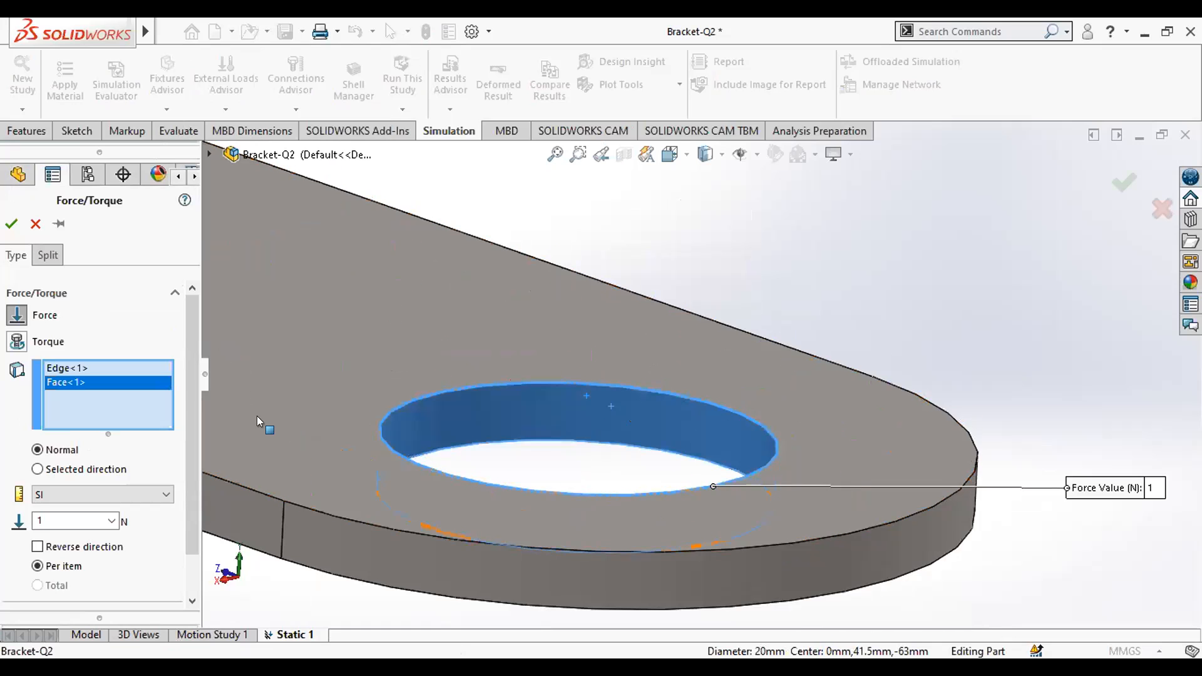
Direct the force along the vertical plate's upright edge and reverse it so that it acts downward
left_click_drag(193, 400, 303, 460)
scroll(798, 460, "up", 3)
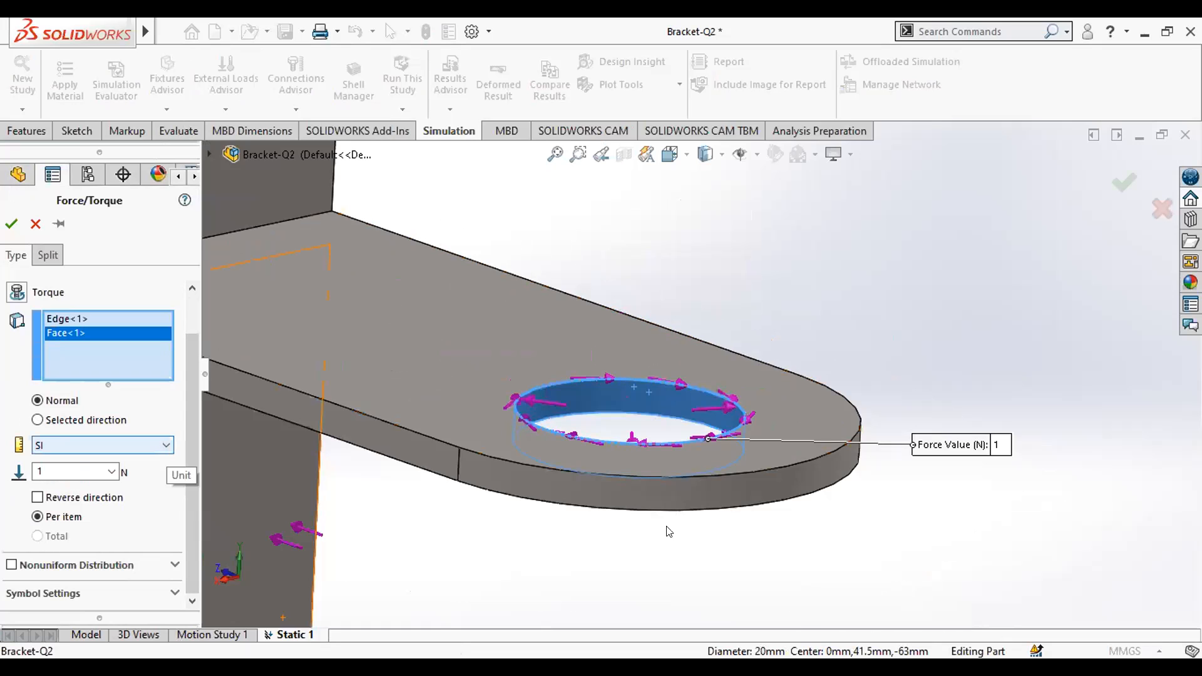
left_click(77, 420)
scroll(305, 267, "up", 4)
scroll(401, 313, "down", 1)
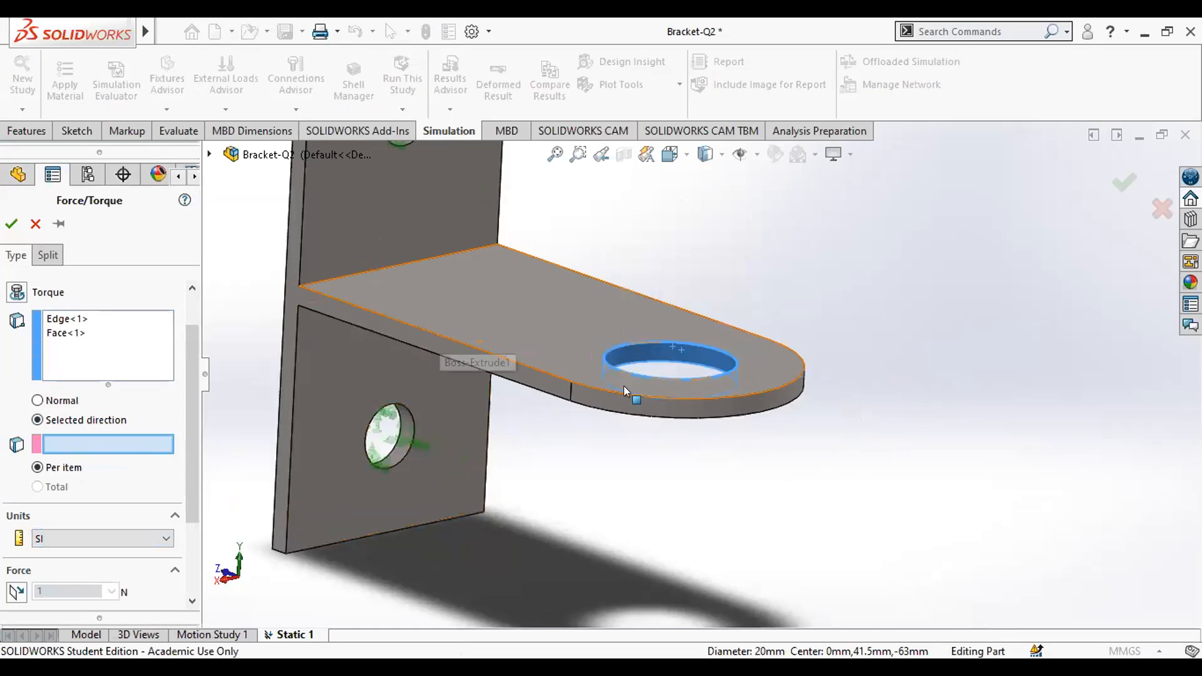
left_click(302, 269)
scroll(469, 275, "up", 3)
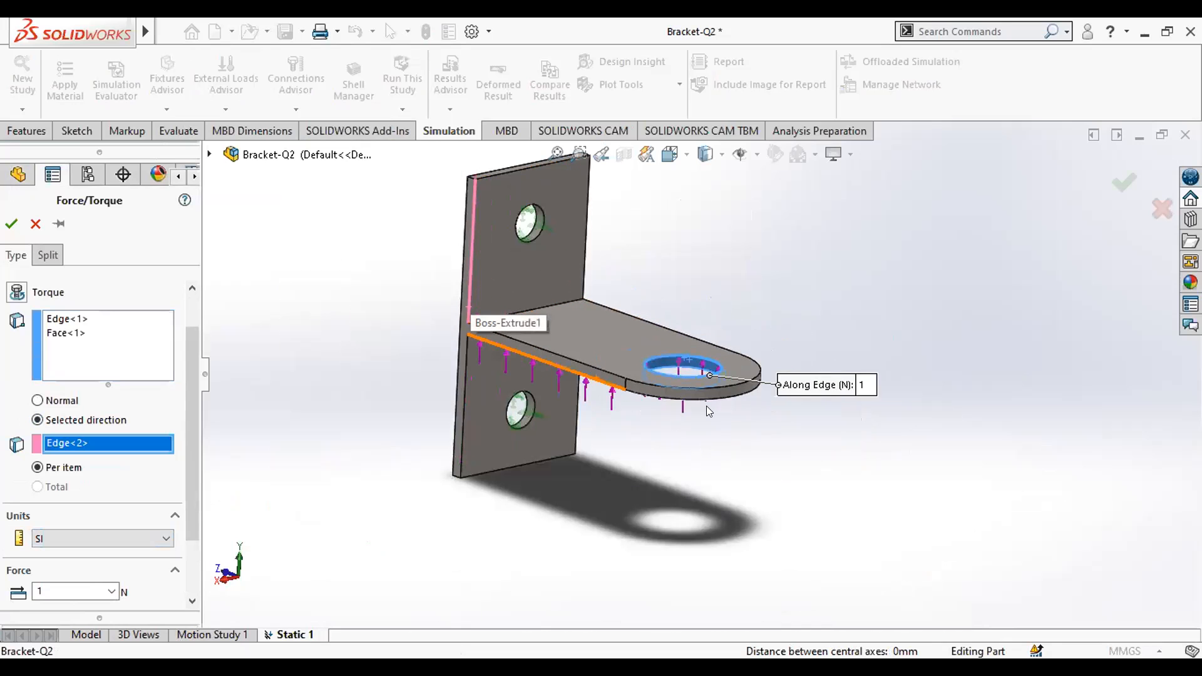
scroll(748, 426, "down", 4)
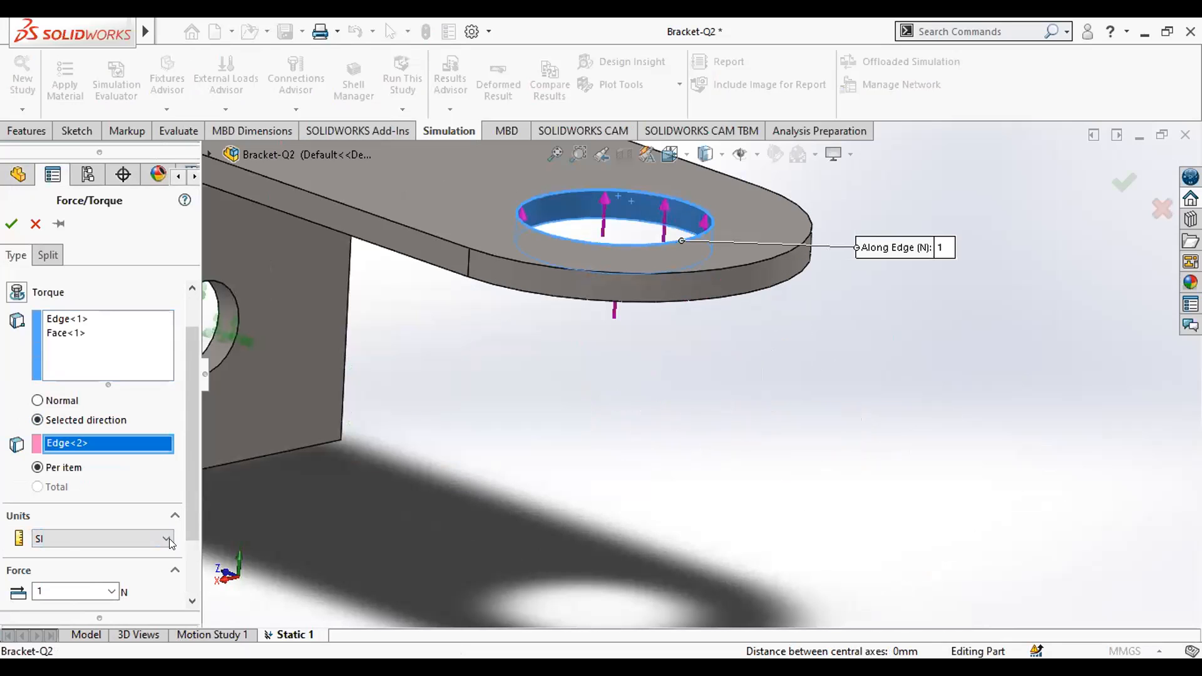
scroll(169, 538, "down", 2)
left_click(37, 535)
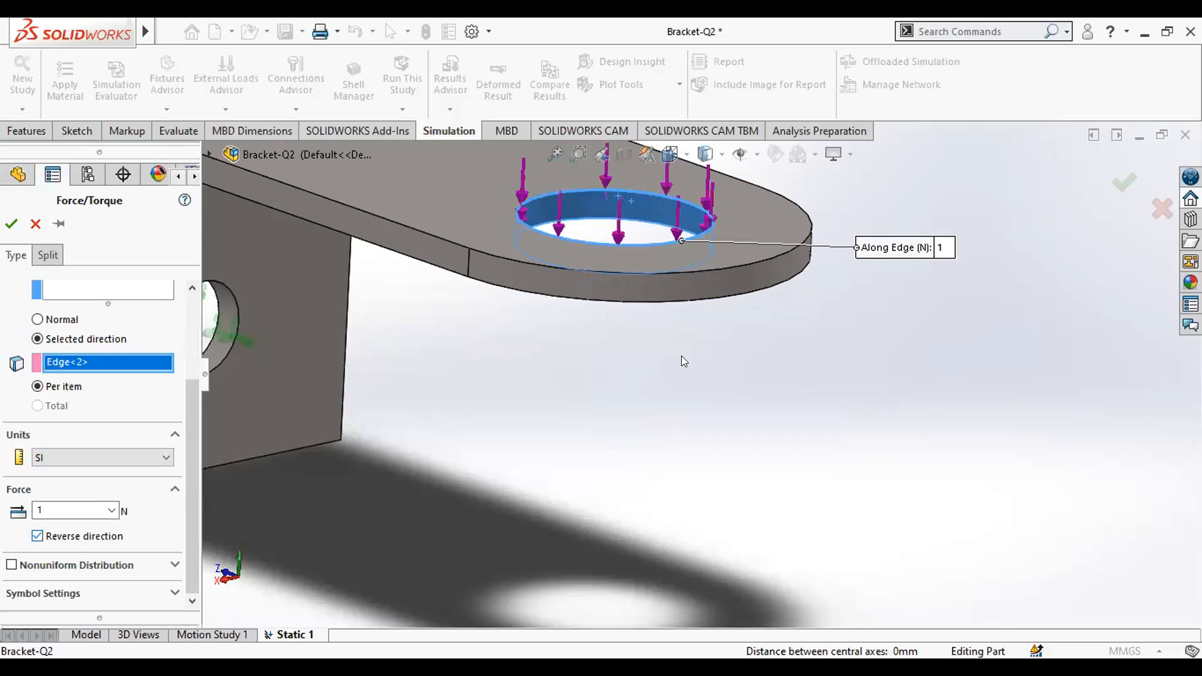
scroll(503, 501, "up", 3)
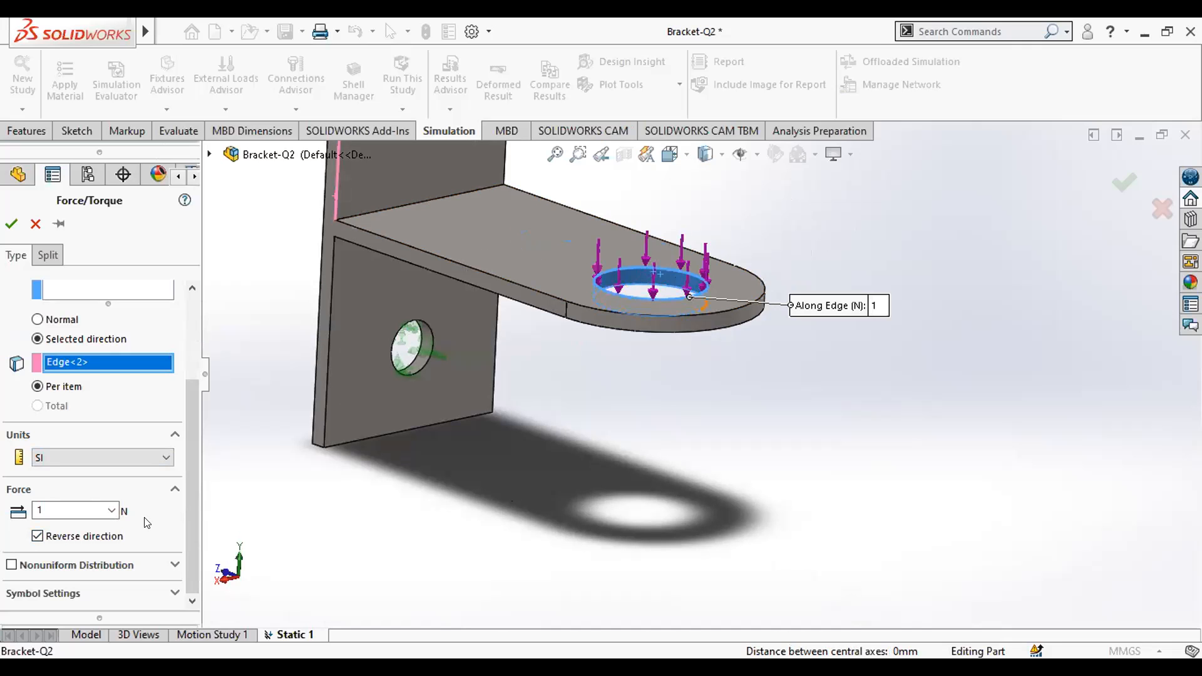
Set the force to 98.1 N per item and apply the load
left_click(111, 511)
left_click(150, 461)
left_click(100, 458)
left_click(63, 474)
type("98.1")
key("Return")
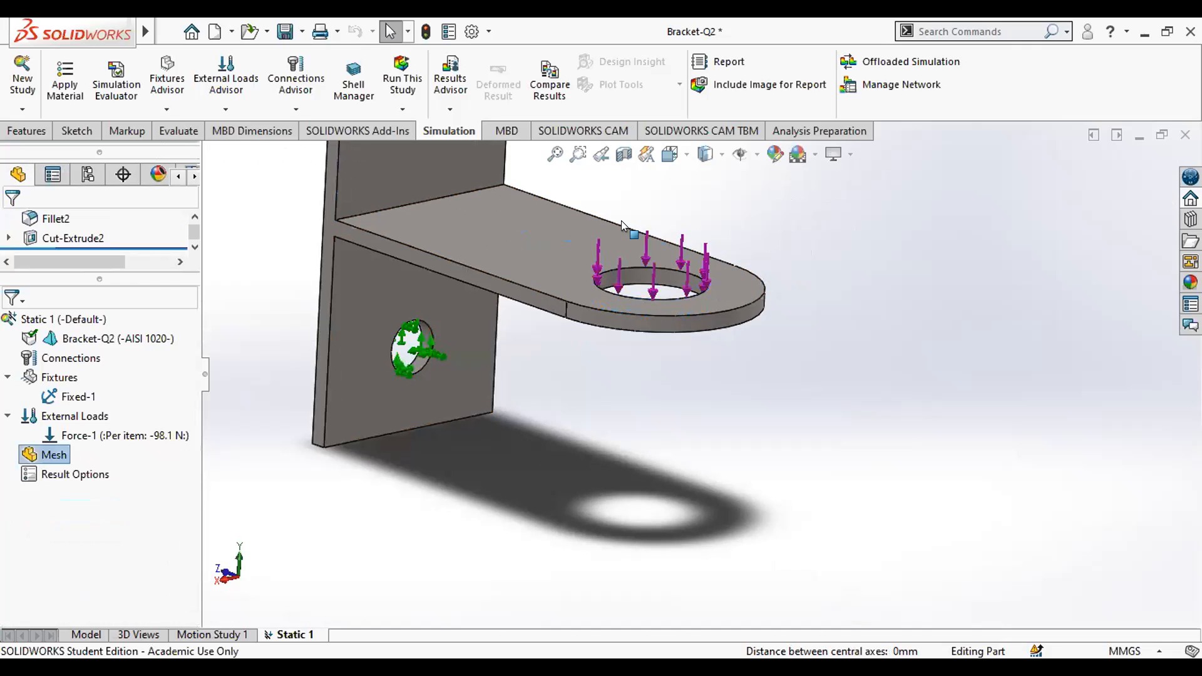
Create a mesh of the bracket with the default mesh density and the distorted-element check enabled
scroll(344, 184, "up", 4)
scroll(351, 188, "down", 2)
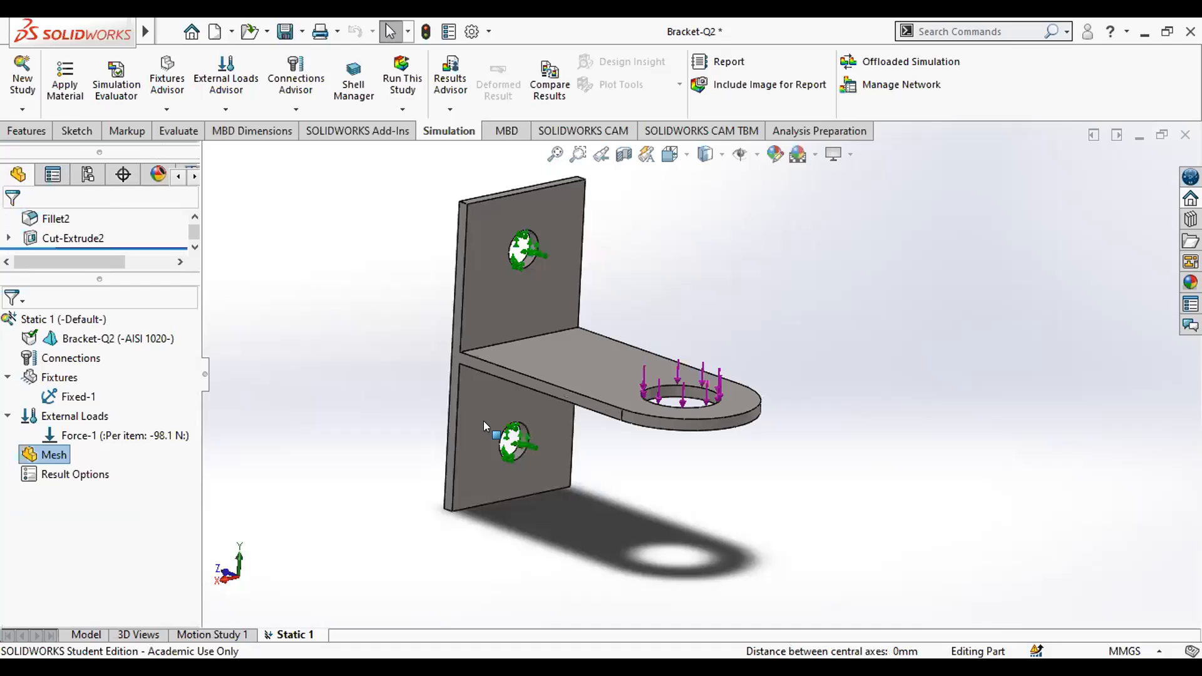
right_click(47, 452)
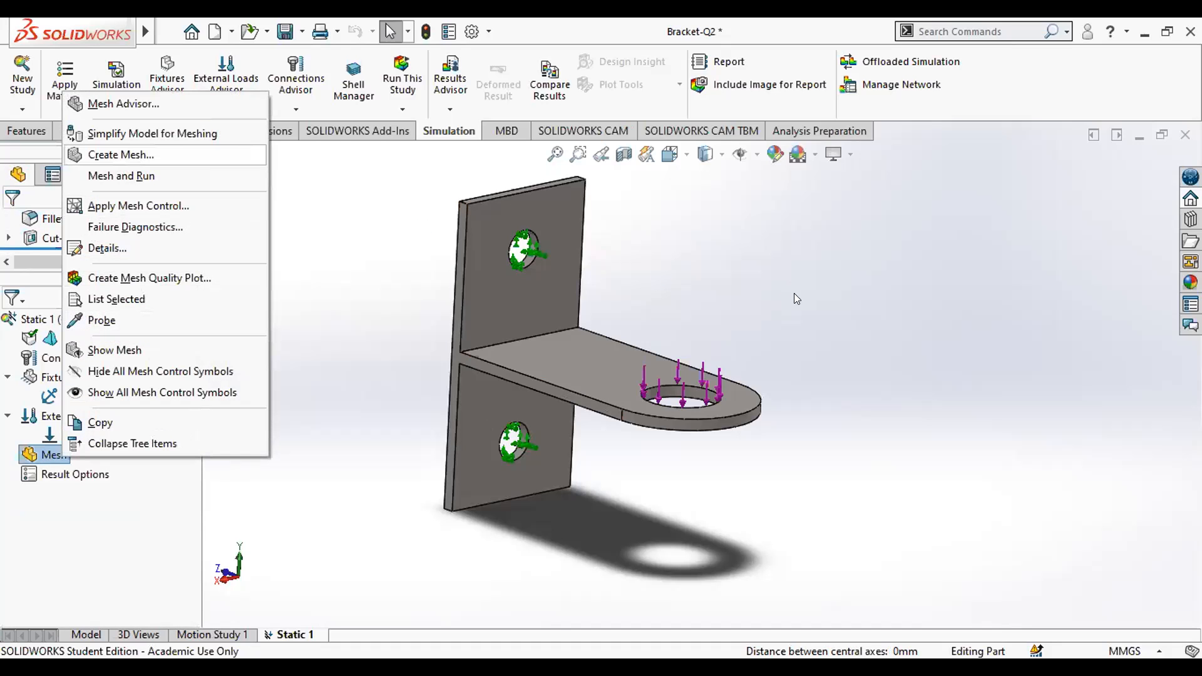
key("Return")
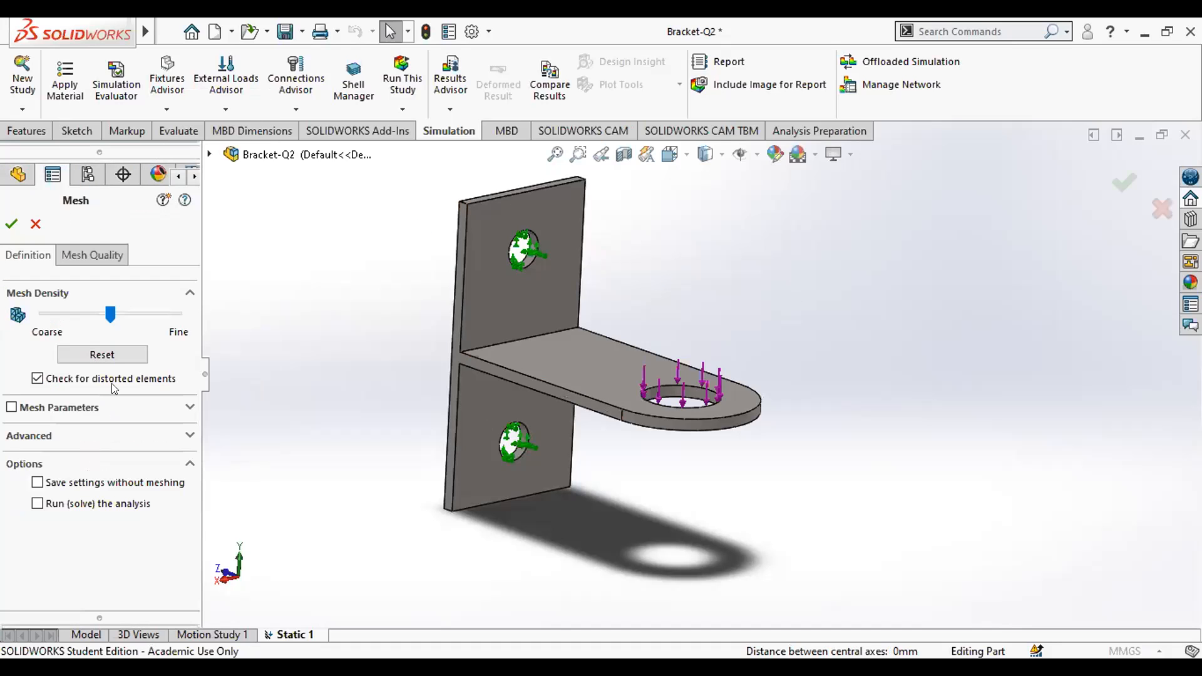
left_click(12, 225)
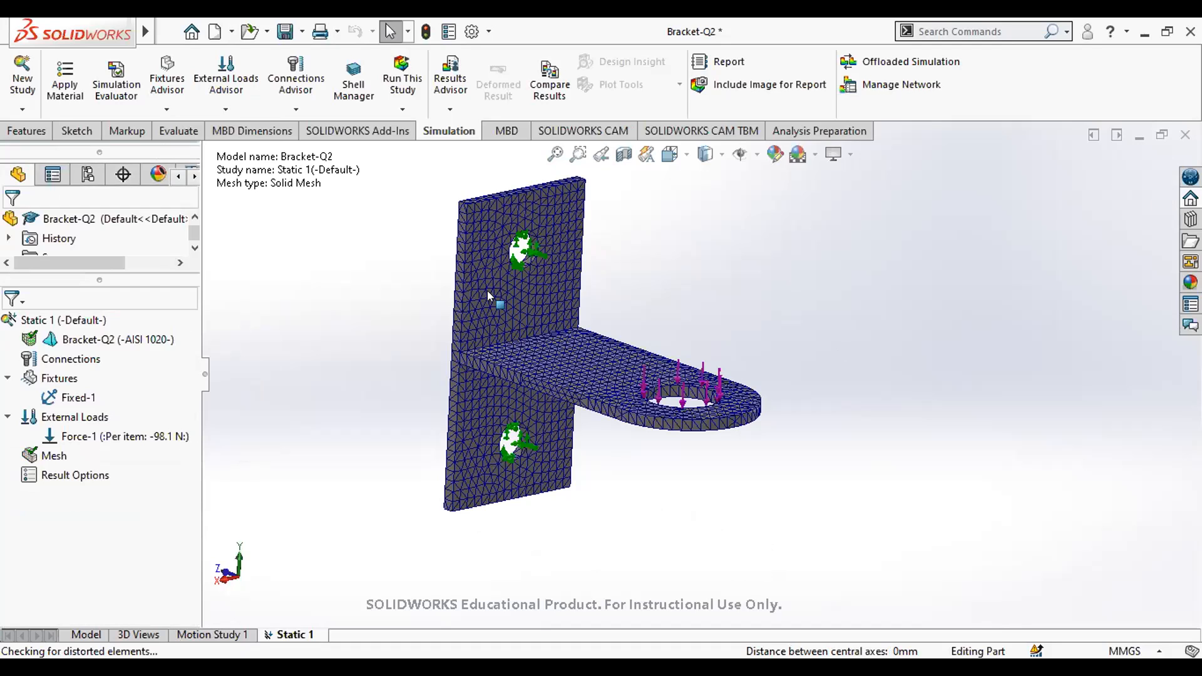
Examine the mesh elements on the vertical plate, its side edge and the junction with the horizontal plate
scroll(369, 316, "down", 5)
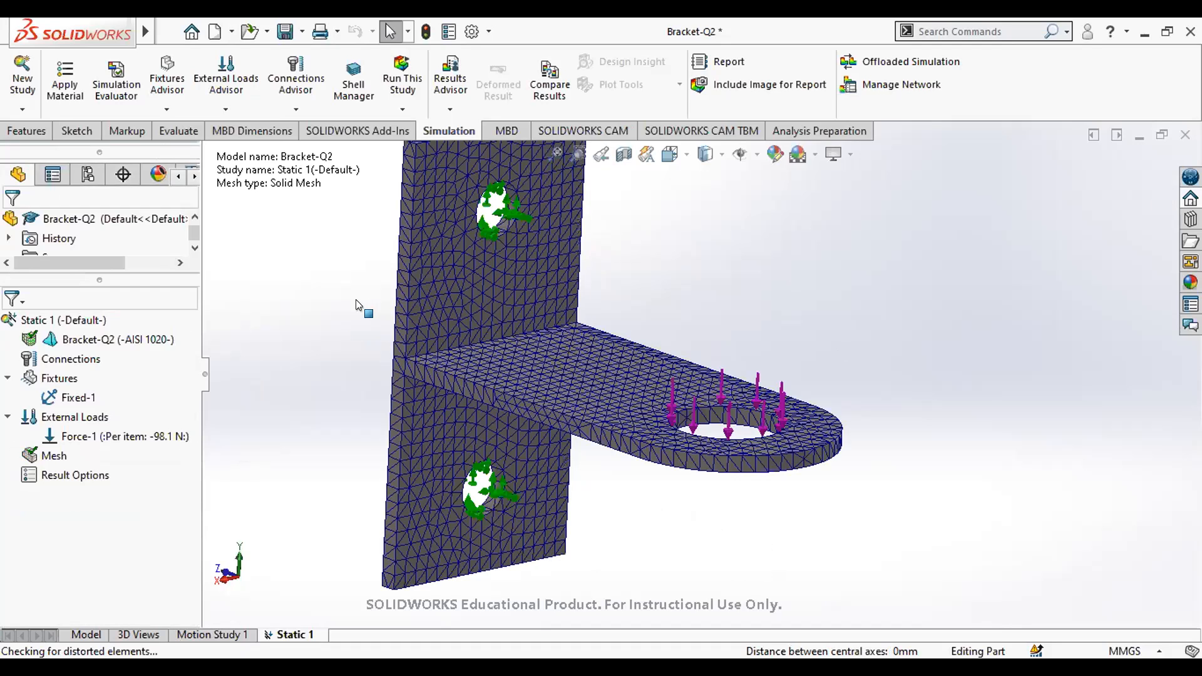
scroll(385, 346, "down", 3)
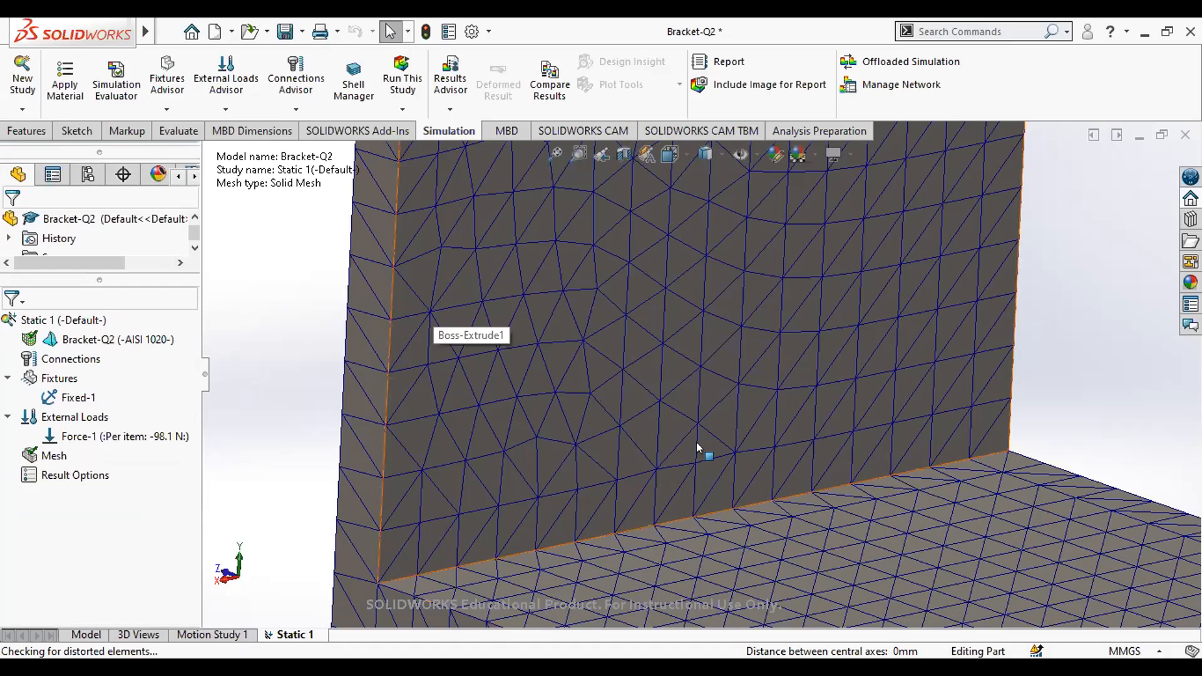
scroll(584, 341, "up", 3)
scroll(597, 270, "up", 2)
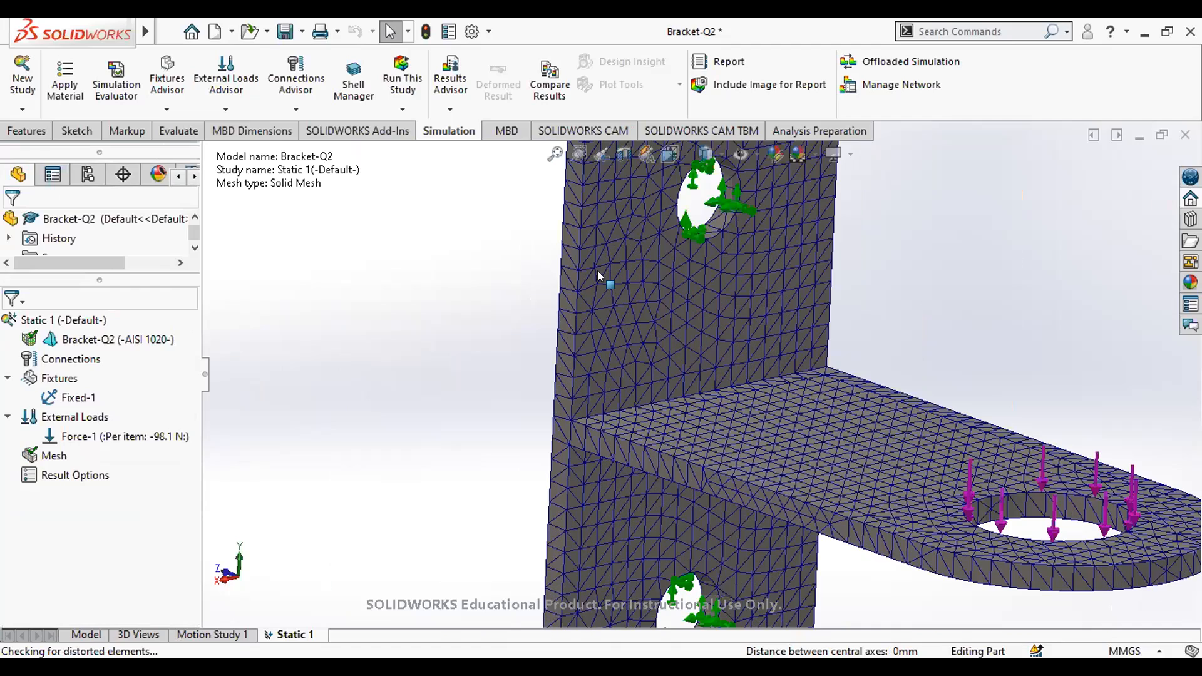
scroll(592, 291, "down", 4)
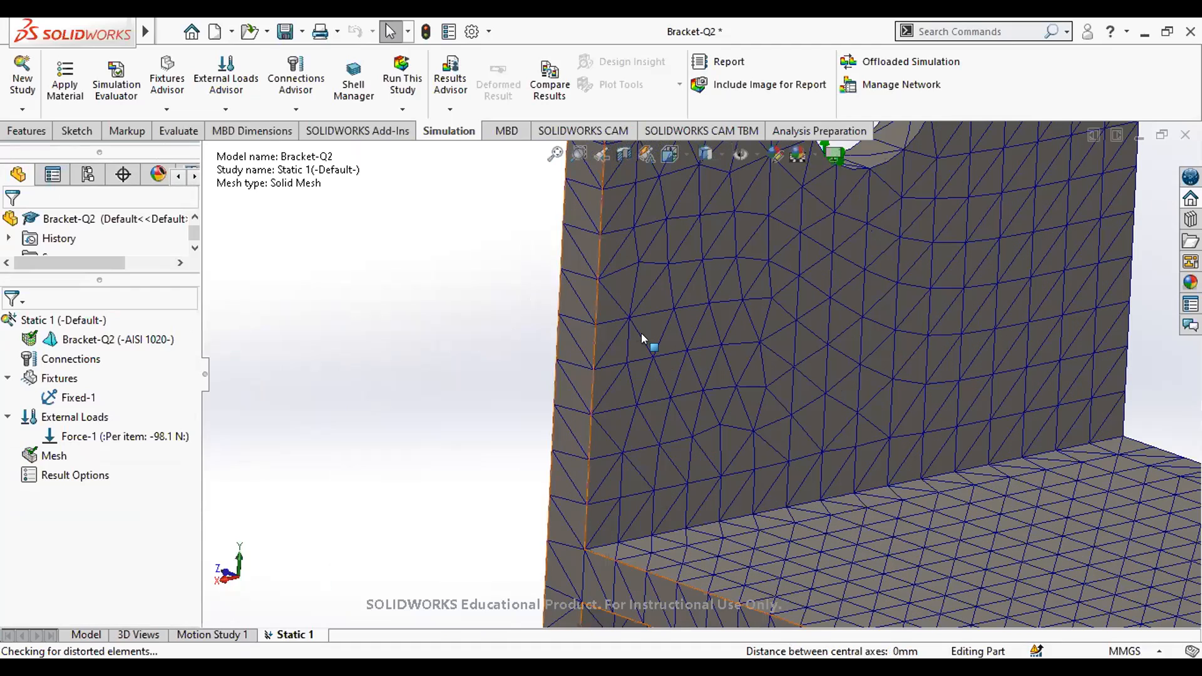
scroll(709, 397, "up", 5)
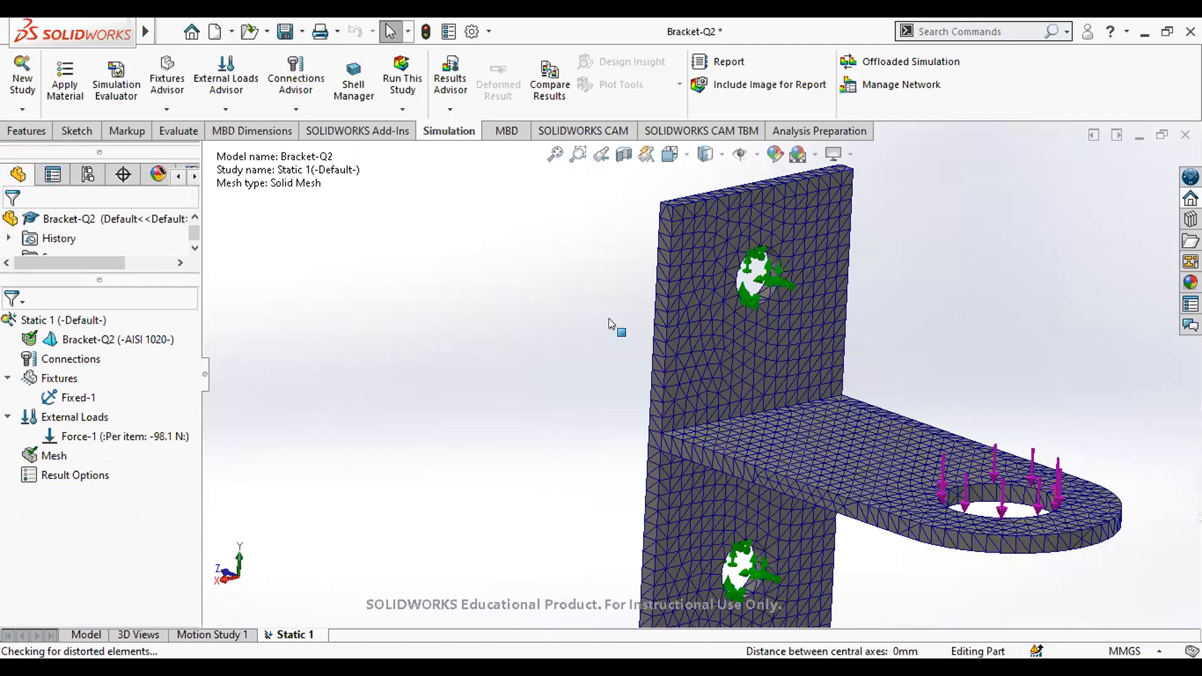
scroll(578, 364, "down", 5)
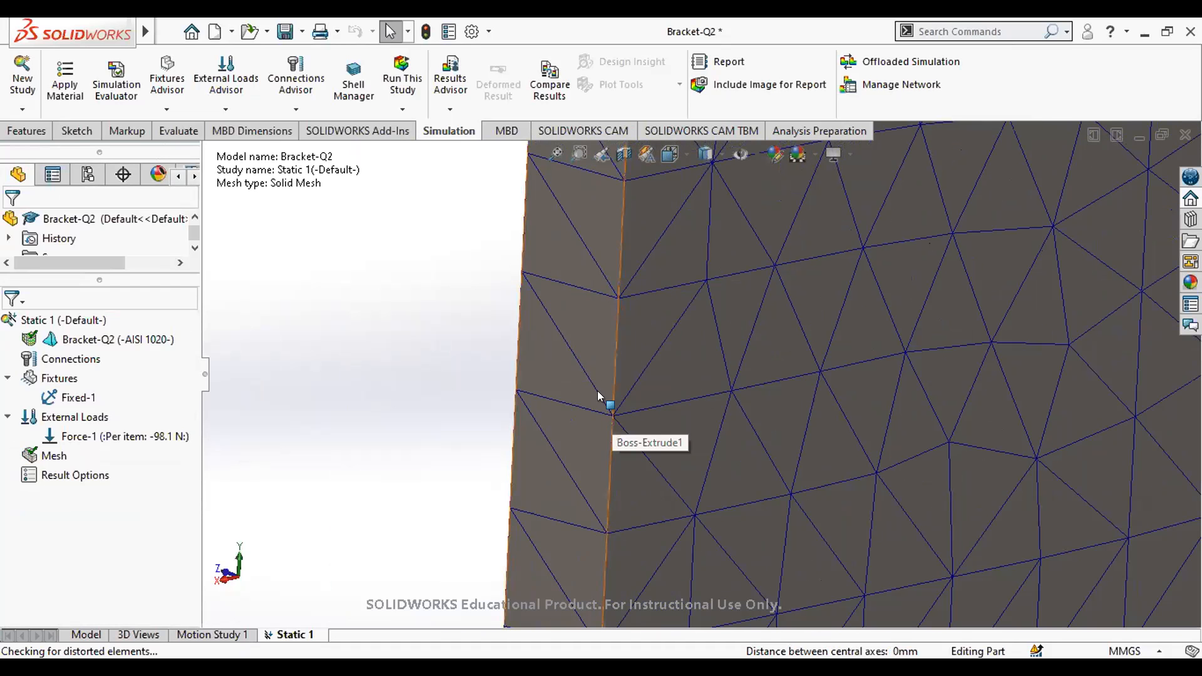
scroll(965, 462, "up", 5)
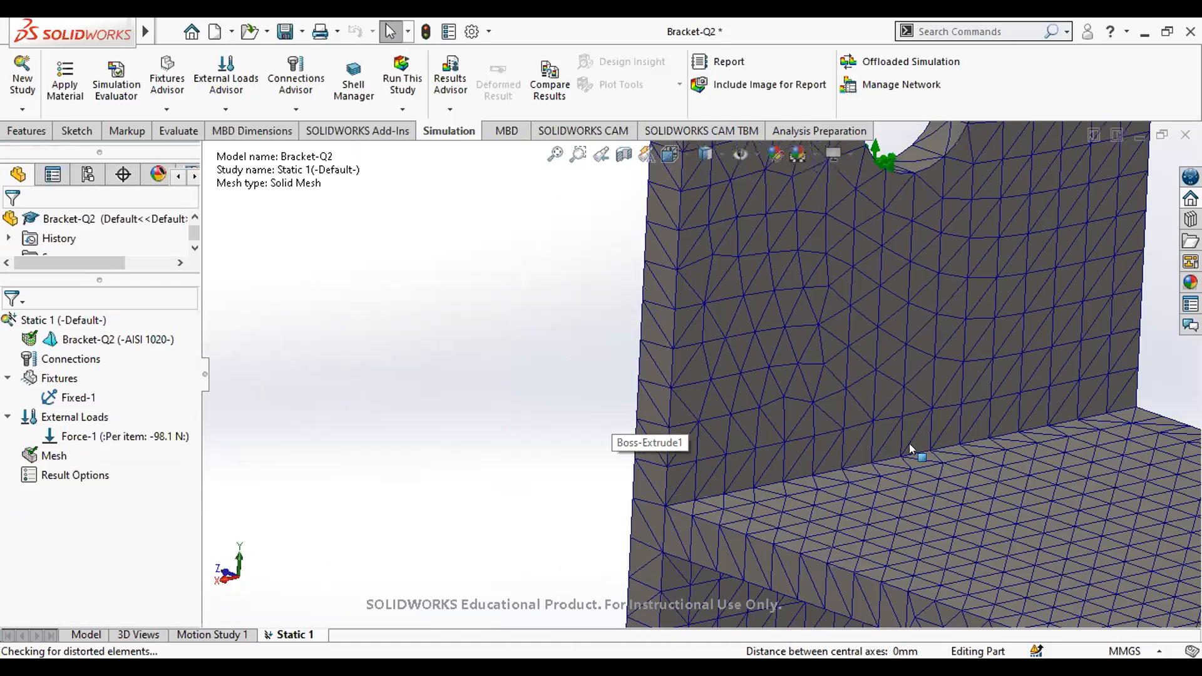
Remesh the bracket with a coarser mesh density
right_click(54, 455)
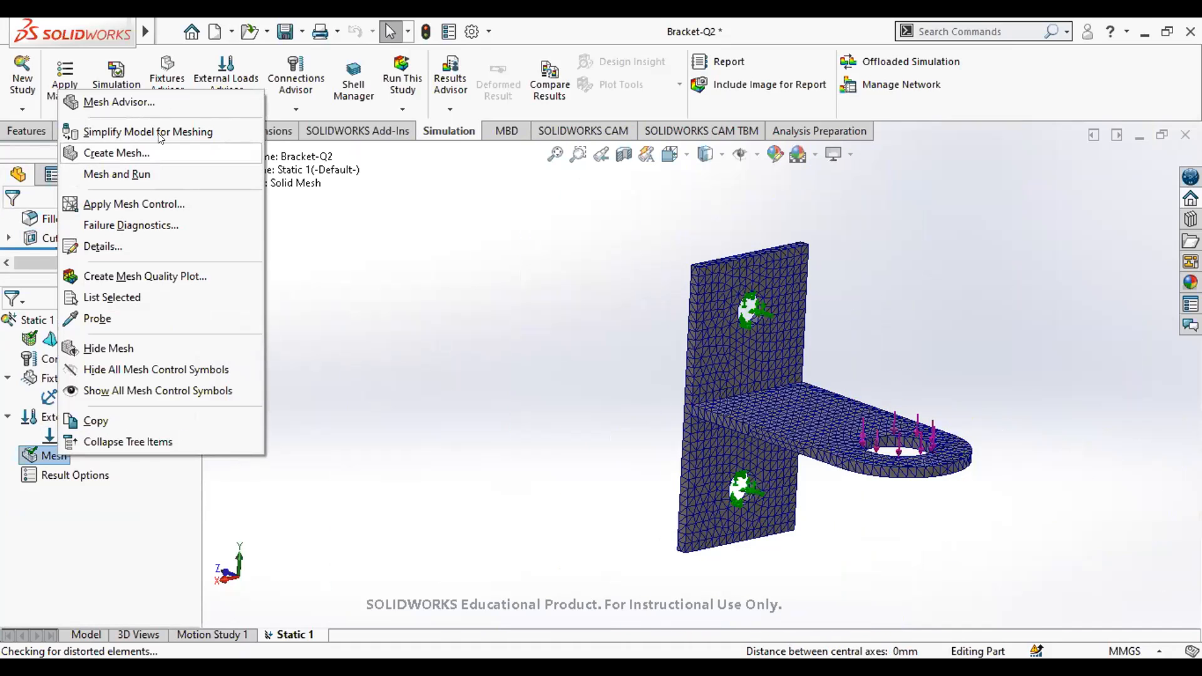
left_click(128, 174)
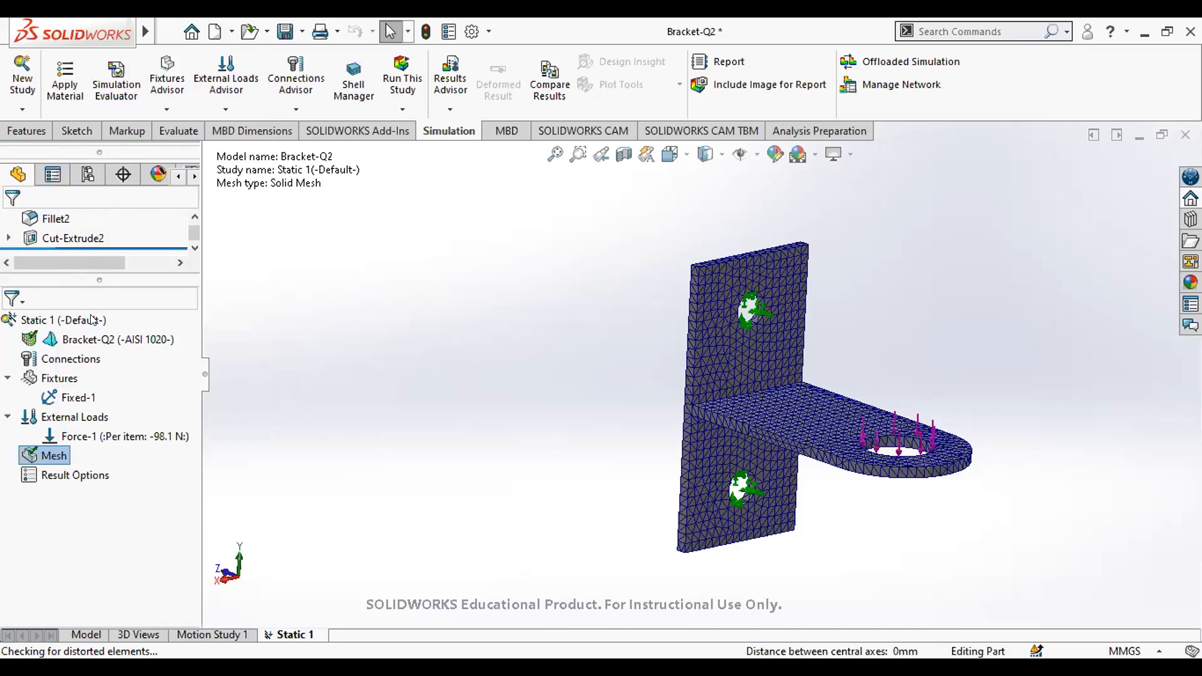
left_click_drag(109, 314, 71, 314)
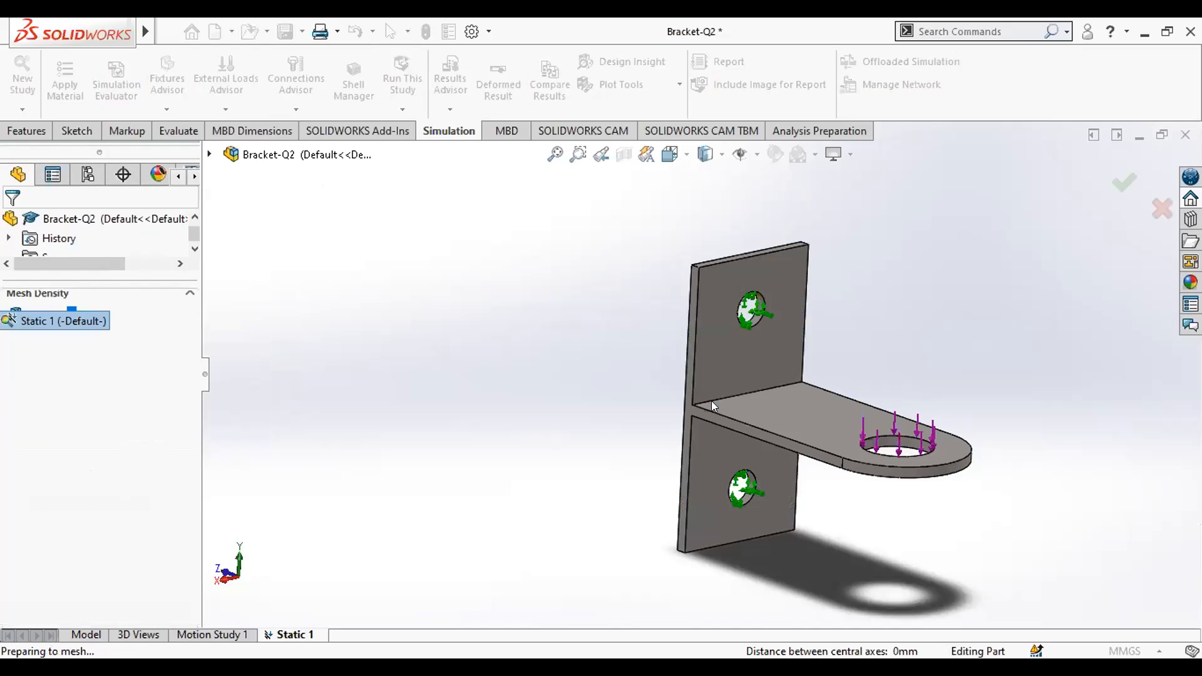
Examine the coarser mesh around the mounting hole and across the bracket's plates
scroll(839, 437, "down", 5)
scroll(839, 436, "up", 4)
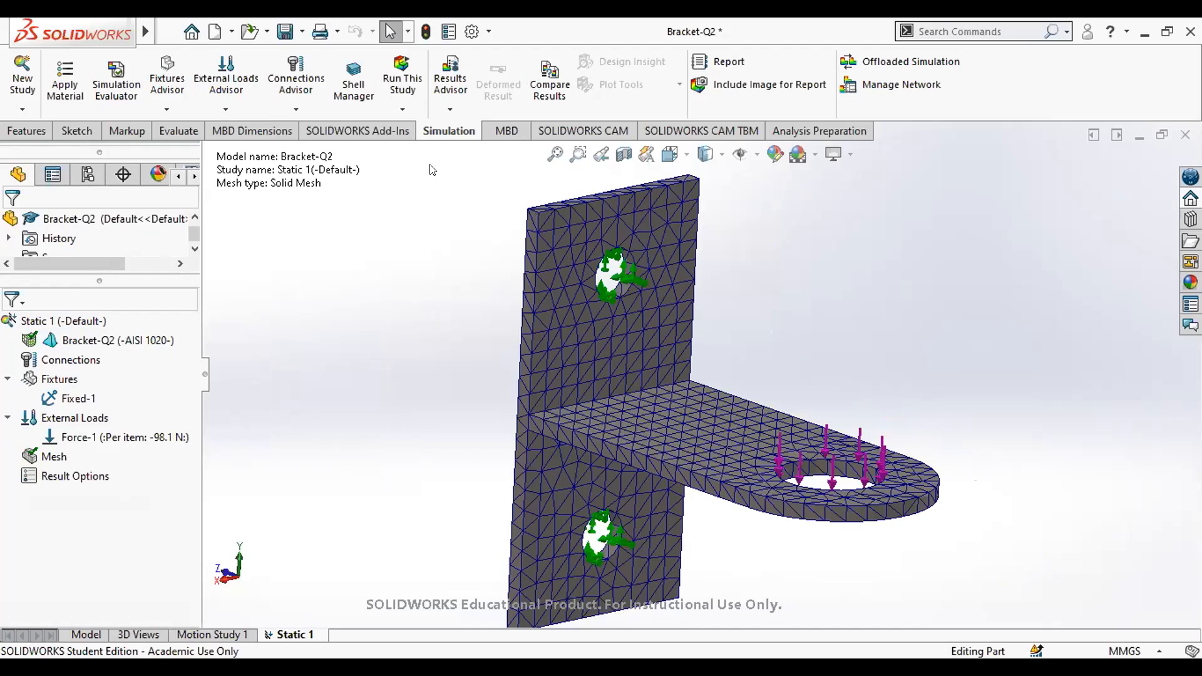
scroll(591, 285, "down", 3)
scroll(463, 333, "down", 2)
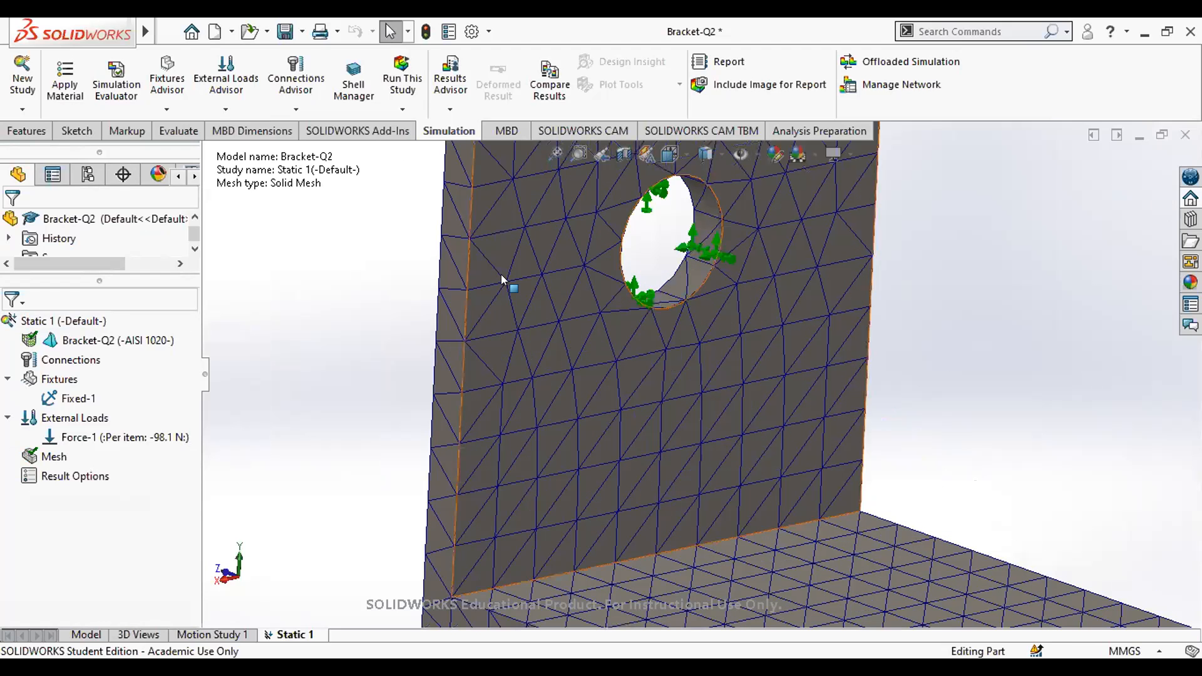
scroll(777, 498, "up", 5)
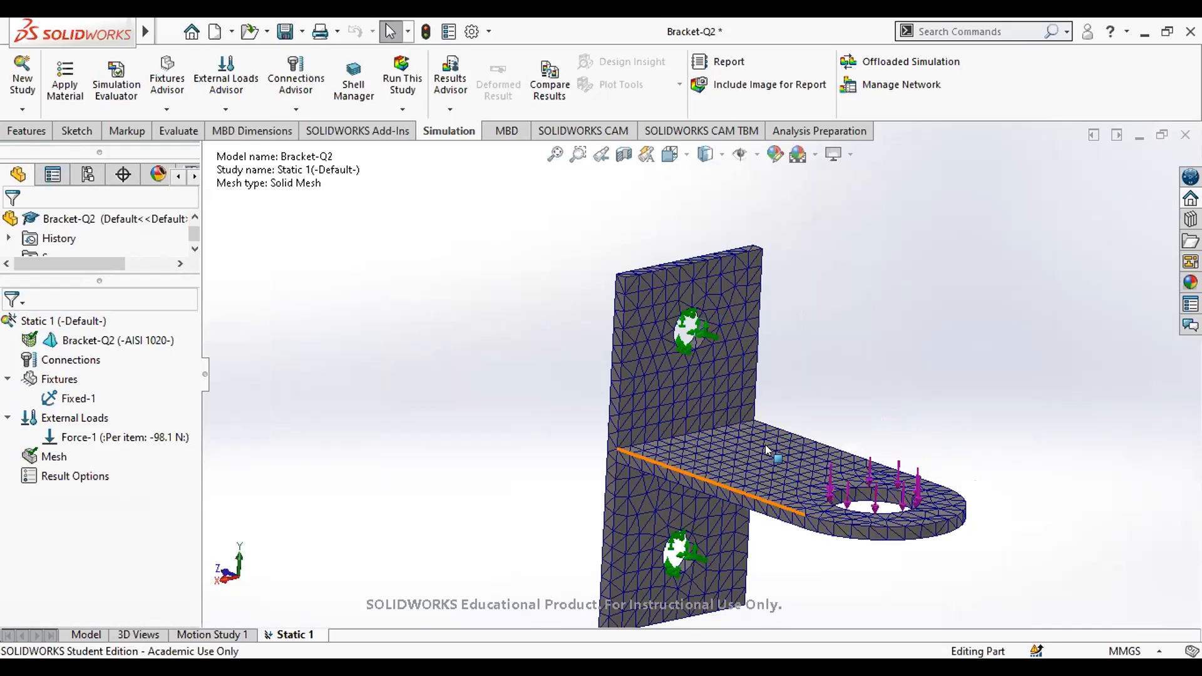
scroll(764, 488, "down", 3)
scroll(745, 501, "up", 3)
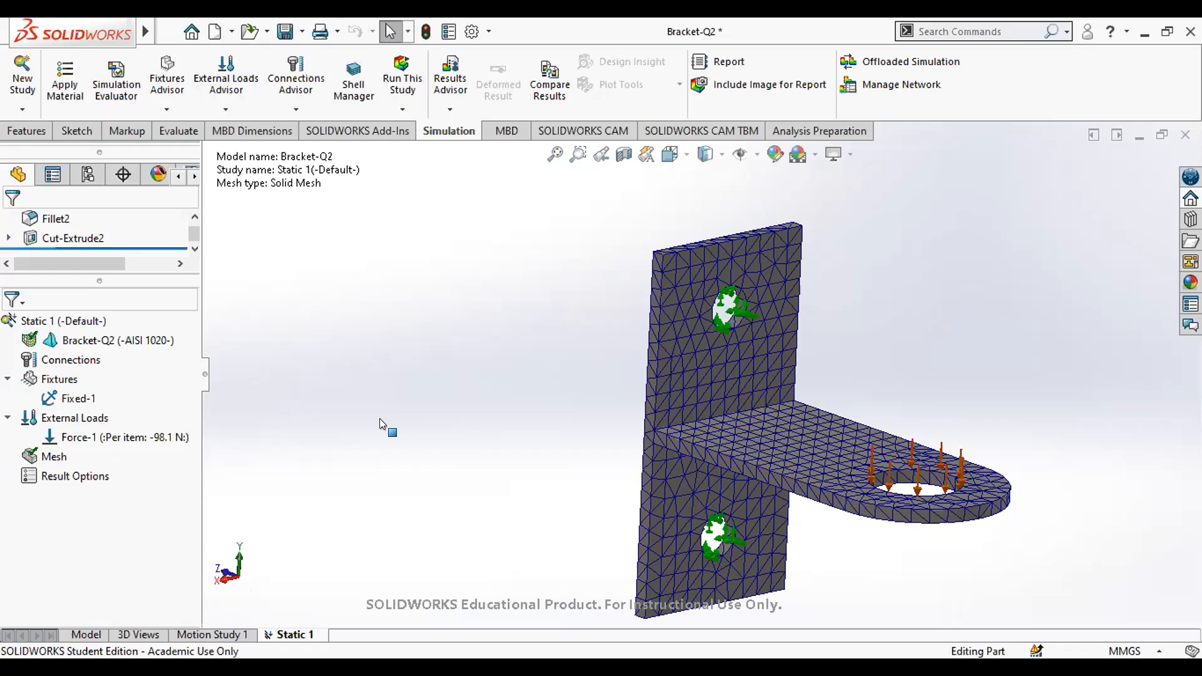
Remesh the bracket with the mesh density near the coarse end and run the static study
scroll(211, 462, "up", 3)
right_click(53, 456)
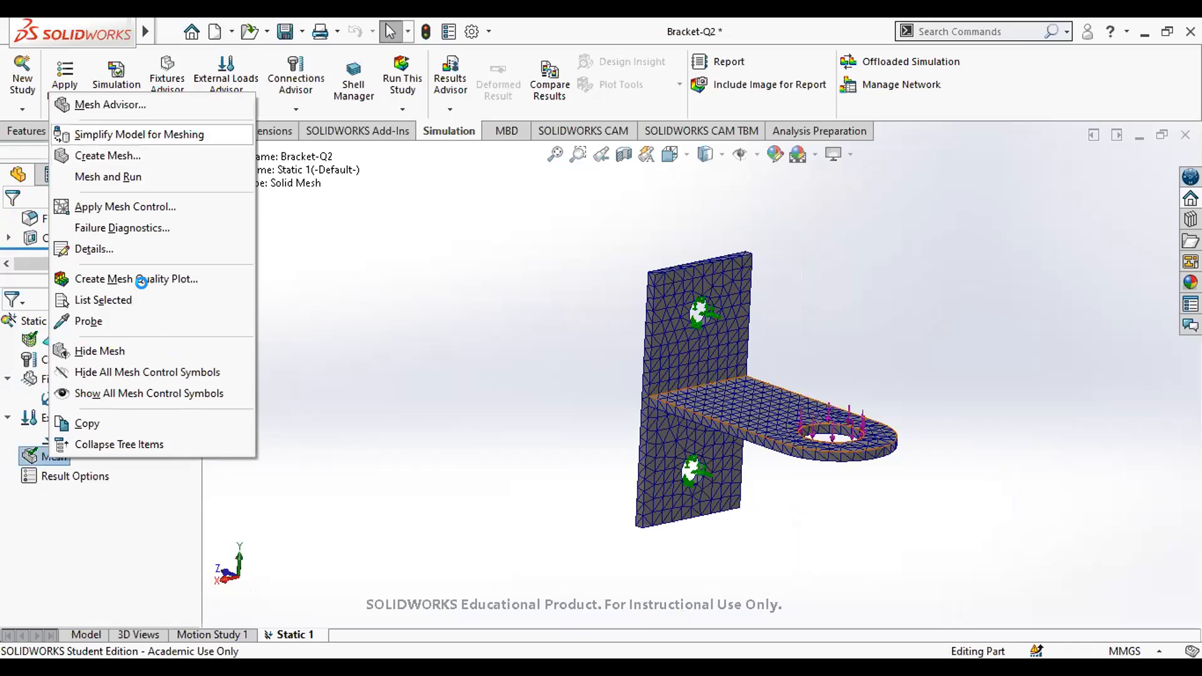
left_click(107, 155)
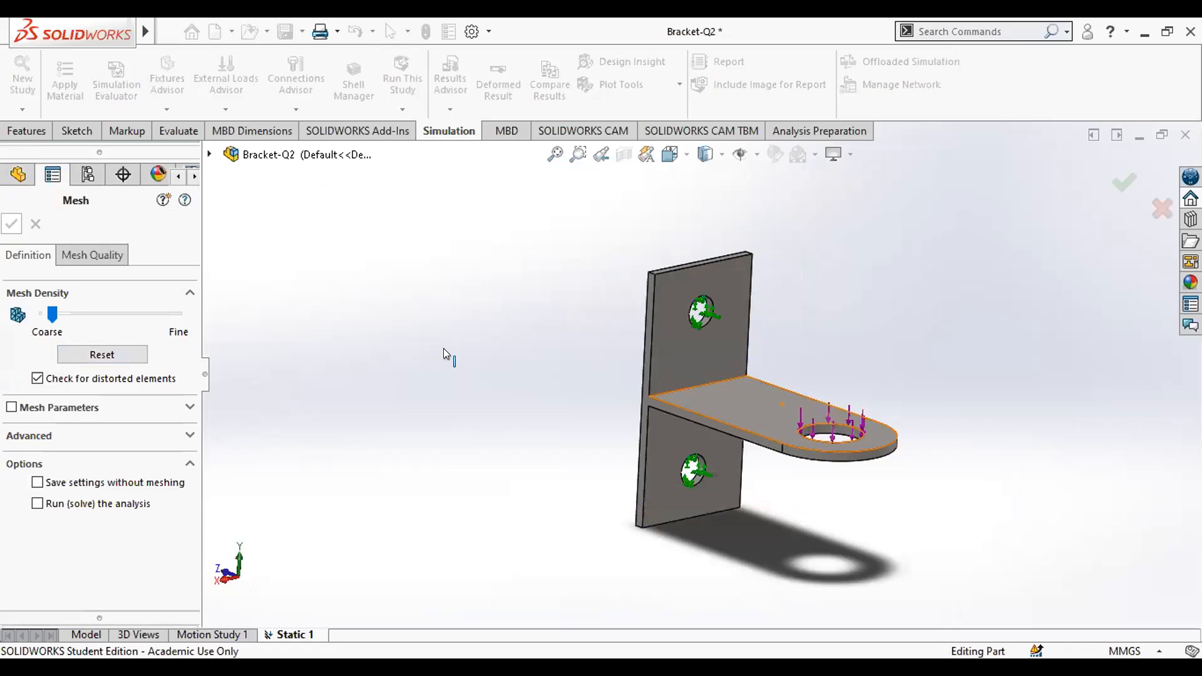
scroll(782, 372, "down", 5)
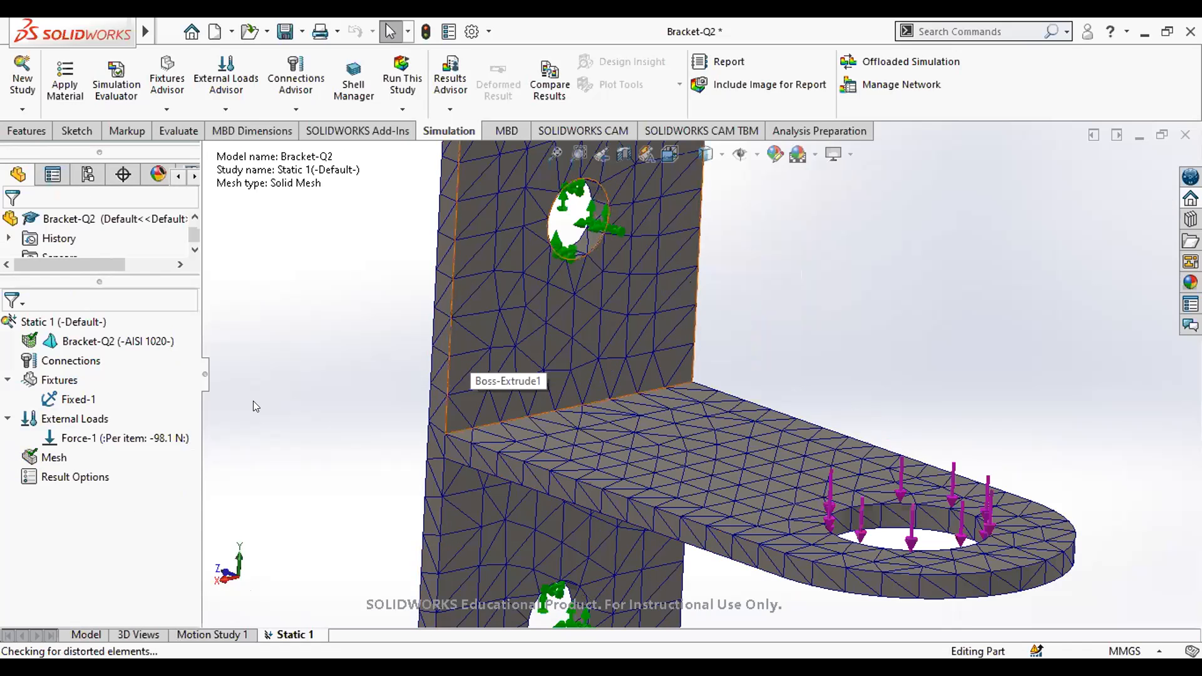
scroll(741, 436, "up", 2)
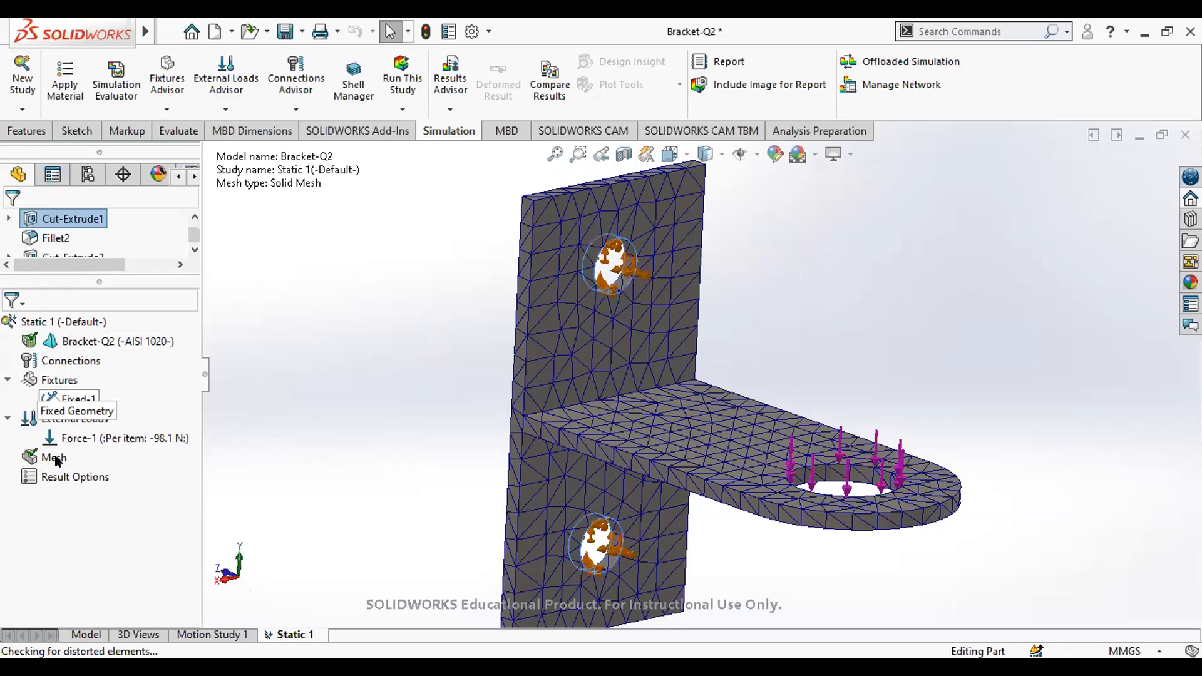
left_click(409, 110)
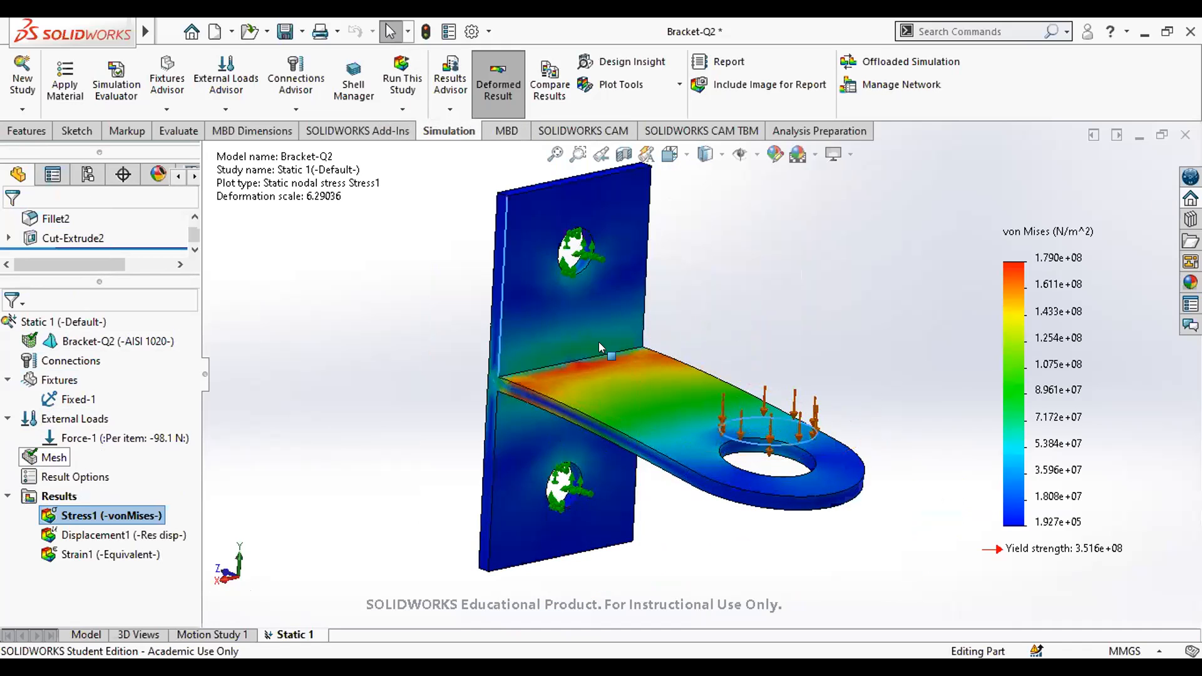
Review the study's von Mises stress, resultant displacement and equivalent strain plots one after another
left_click(581, 317)
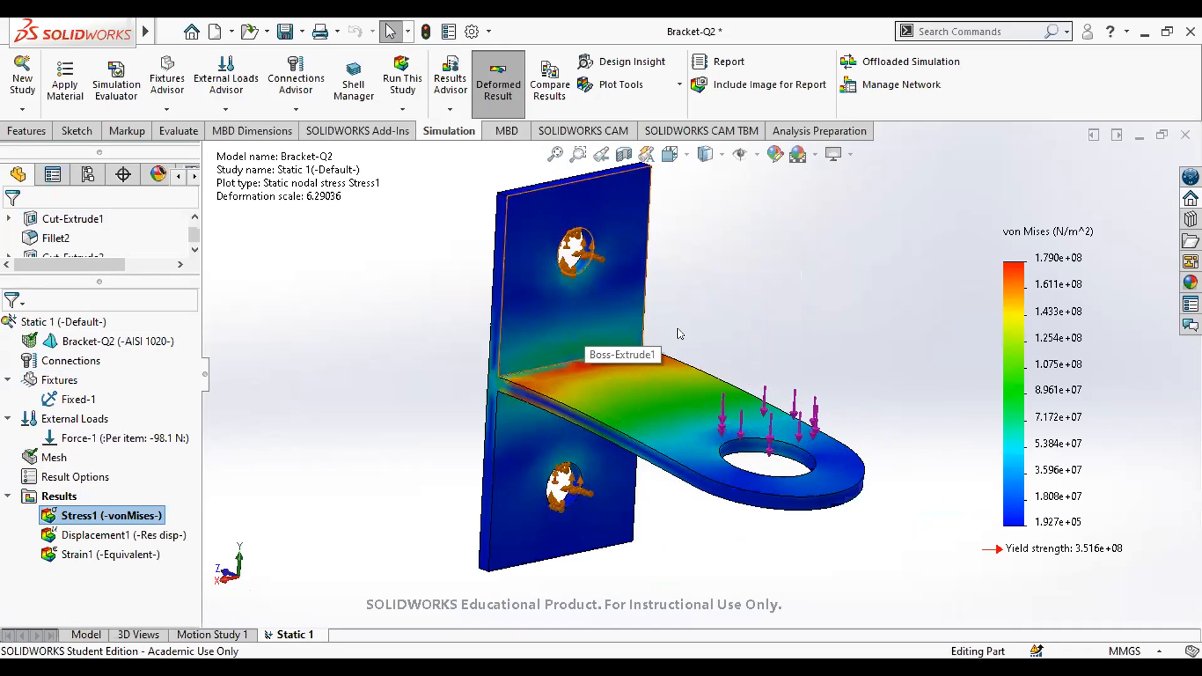
double_click(117, 515)
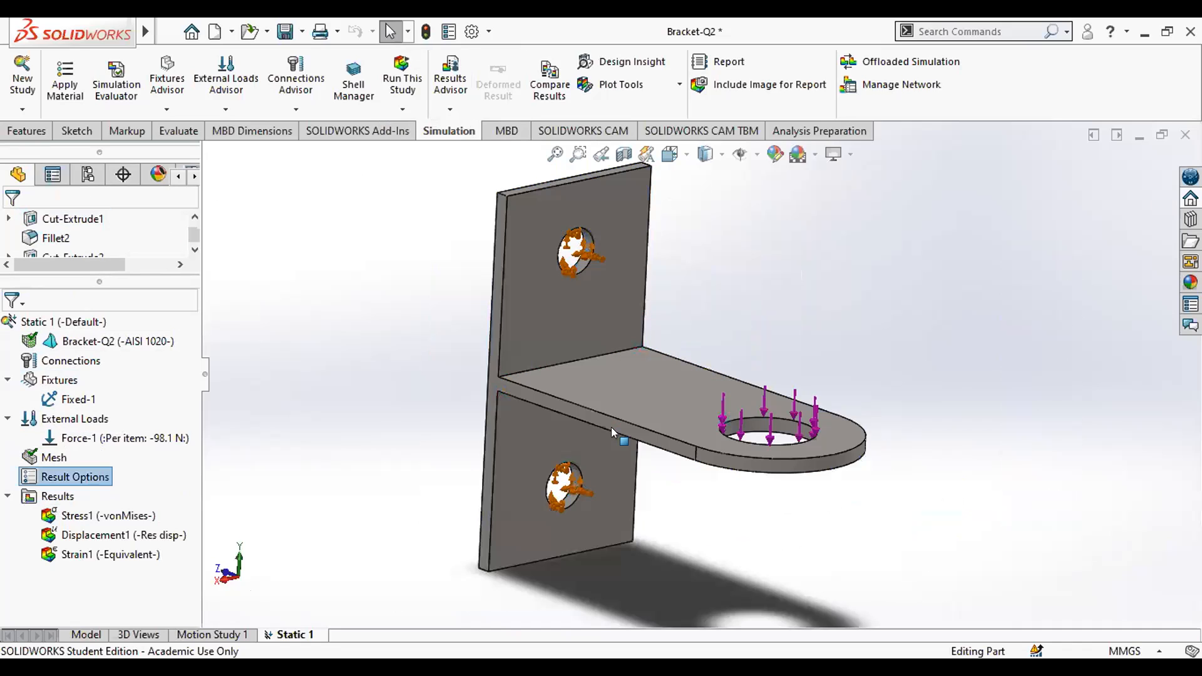
double_click(132, 515)
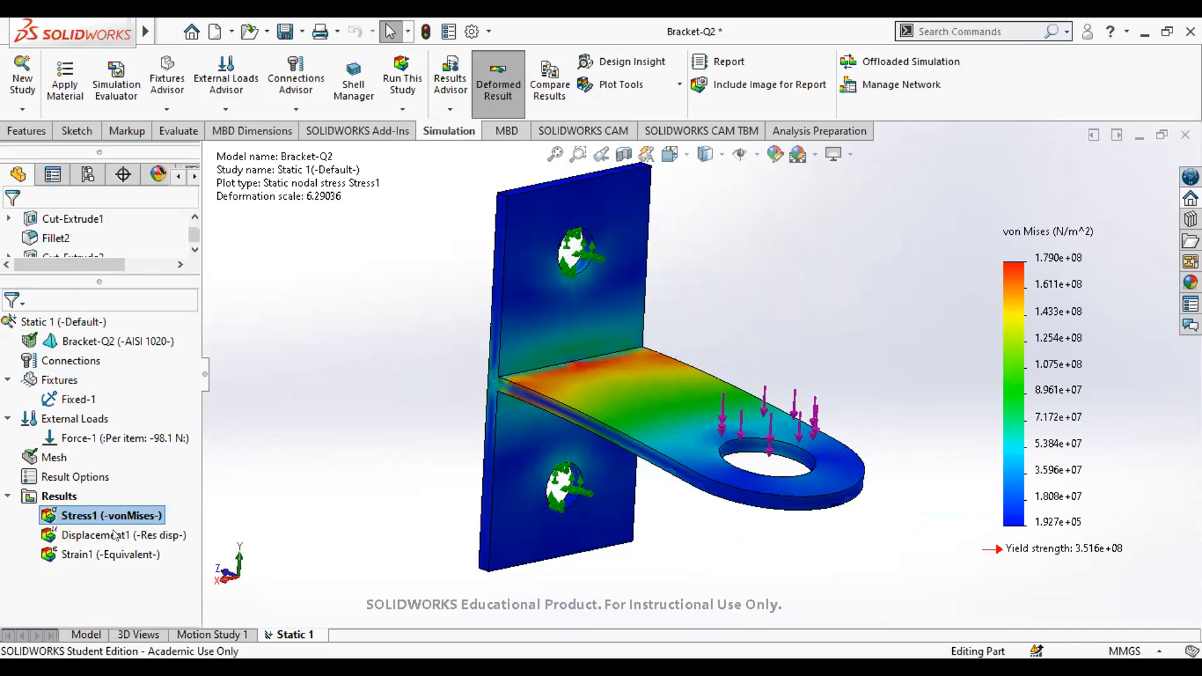
double_click(115, 535)
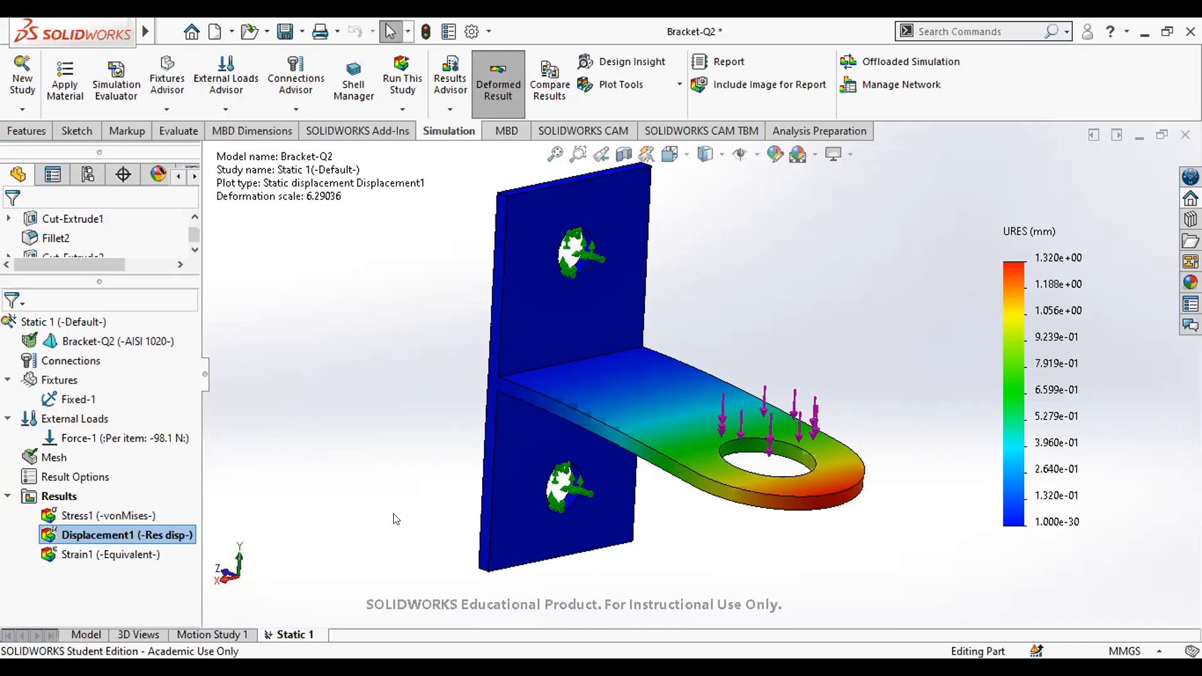
double_click(110, 554)
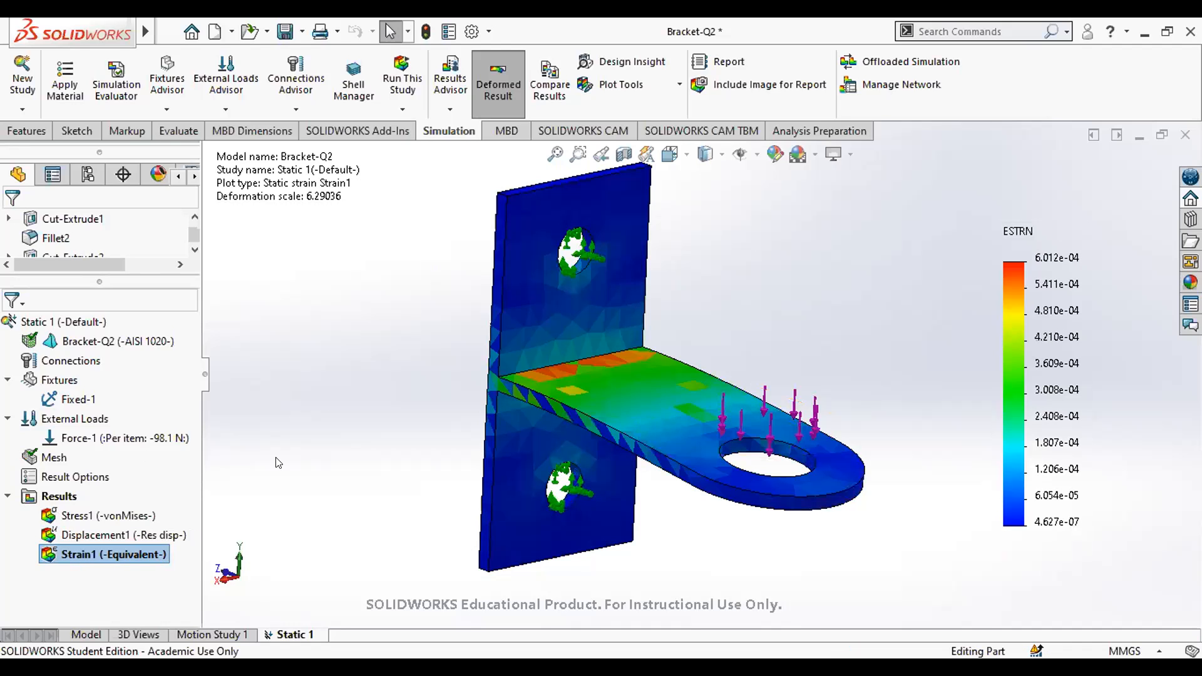
right_click(59, 495)
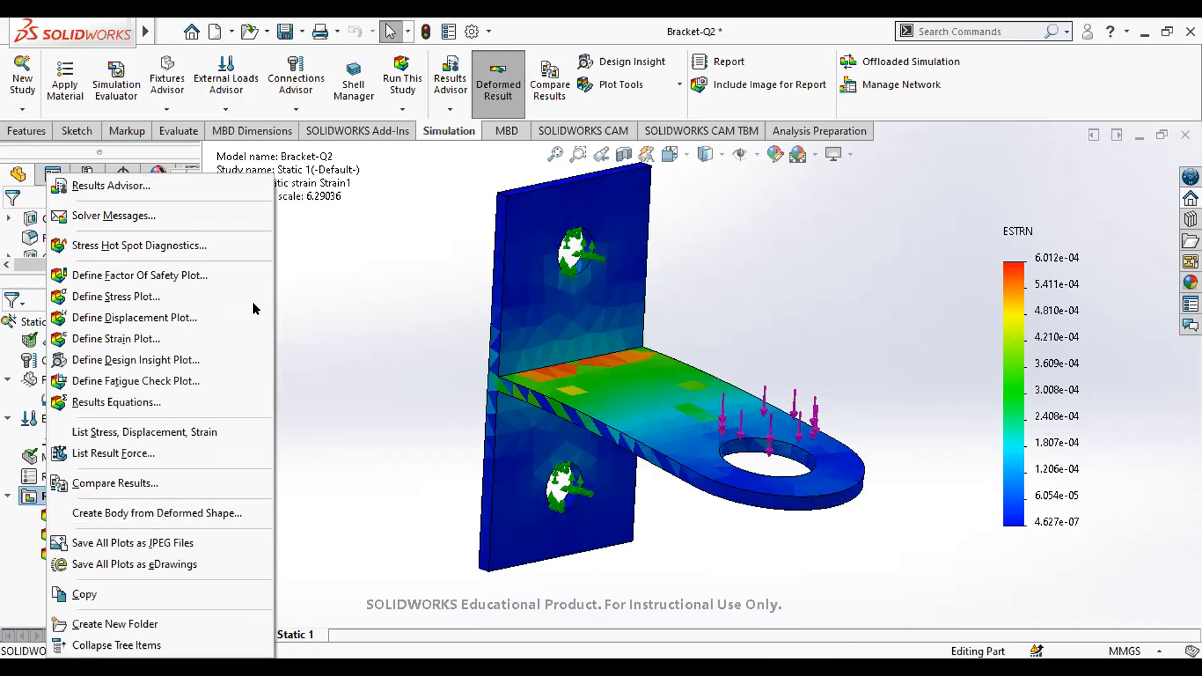
left_click(20, 495)
left_click(402, 110)
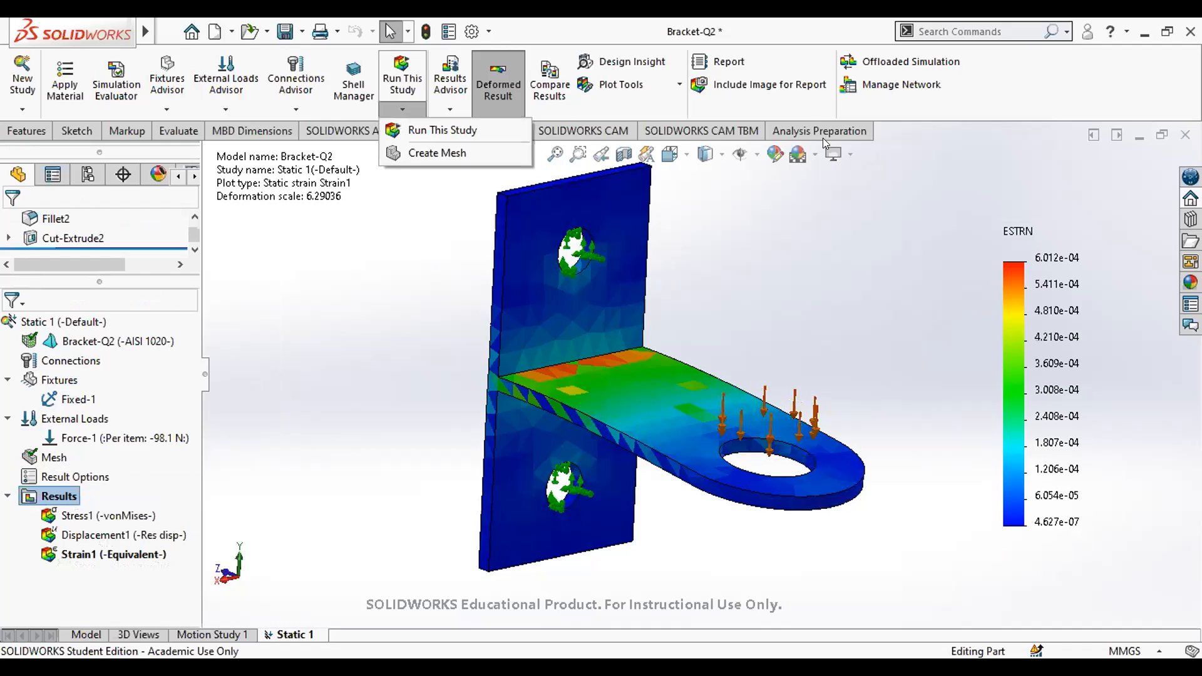
left_click(810, 119)
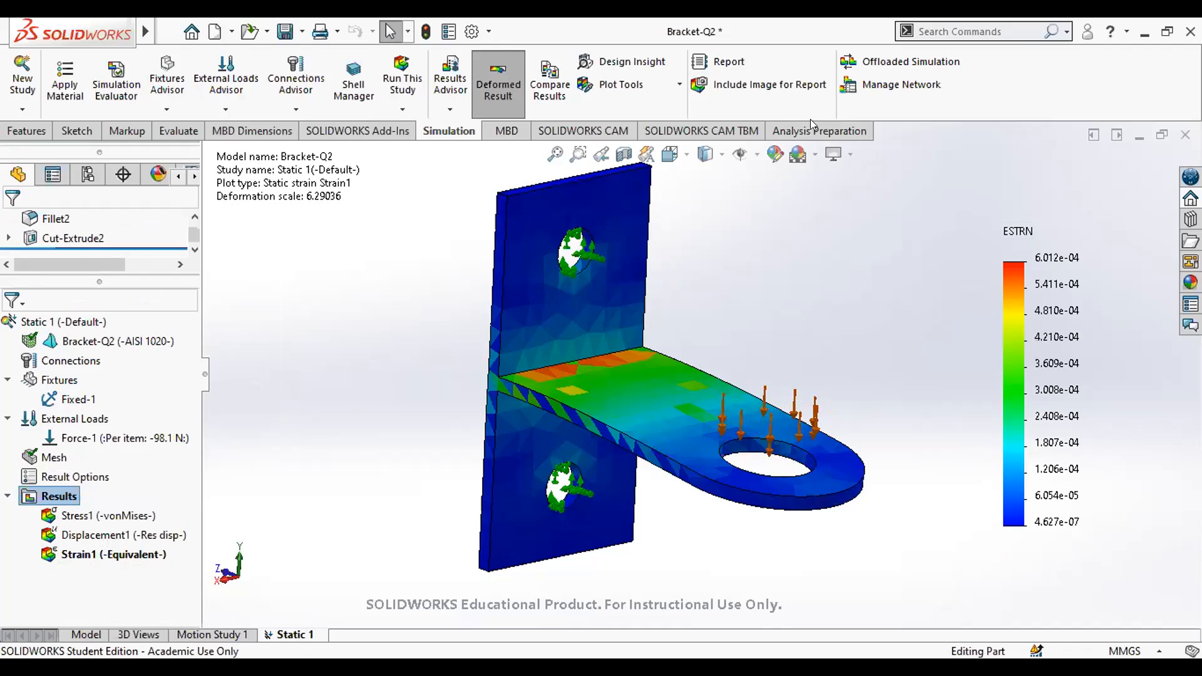
right_click(56, 496)
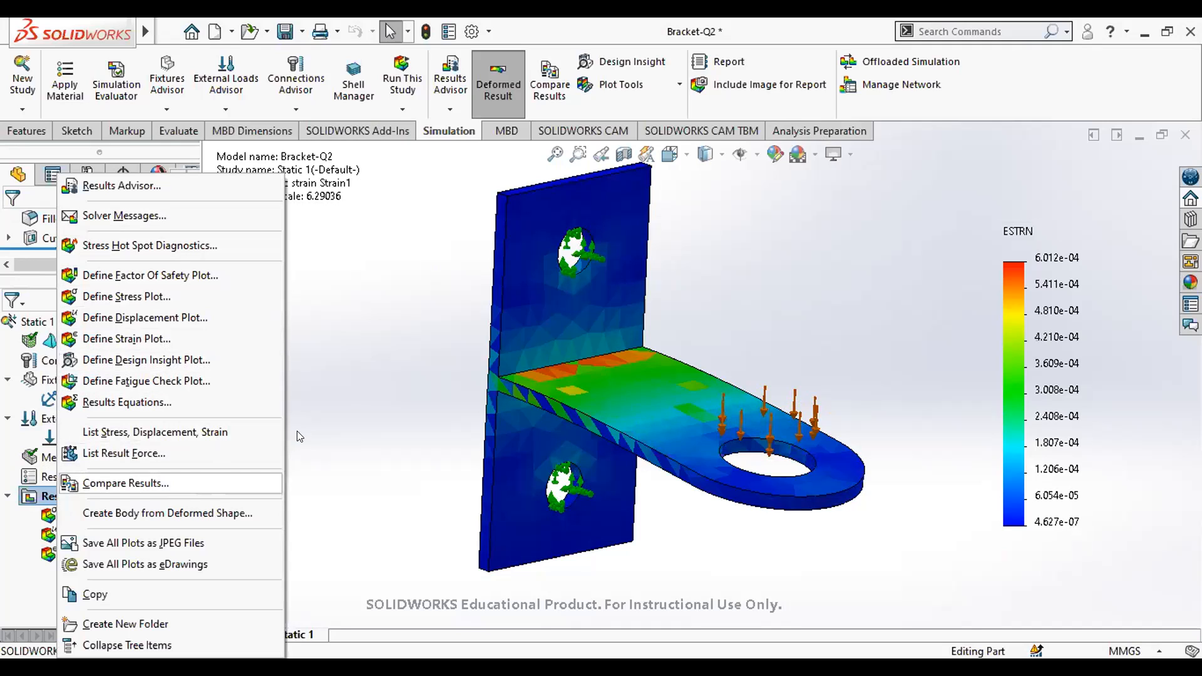
left_click(443, 112)
left_click(442, 113)
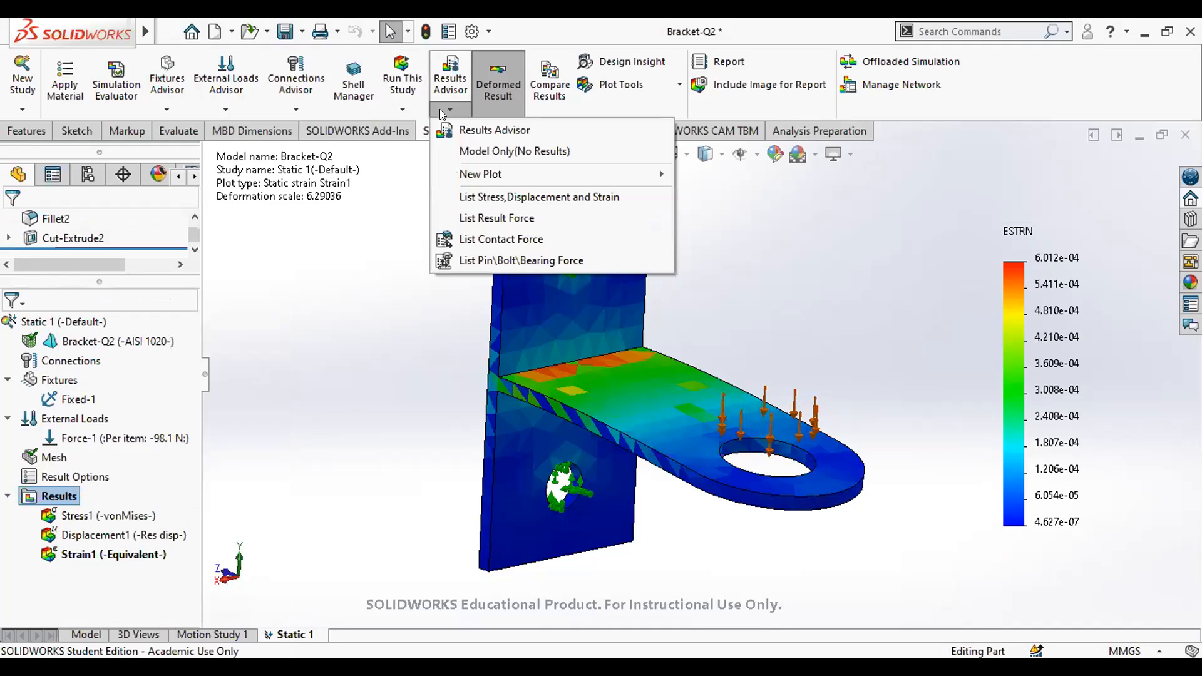
left_click(806, 110)
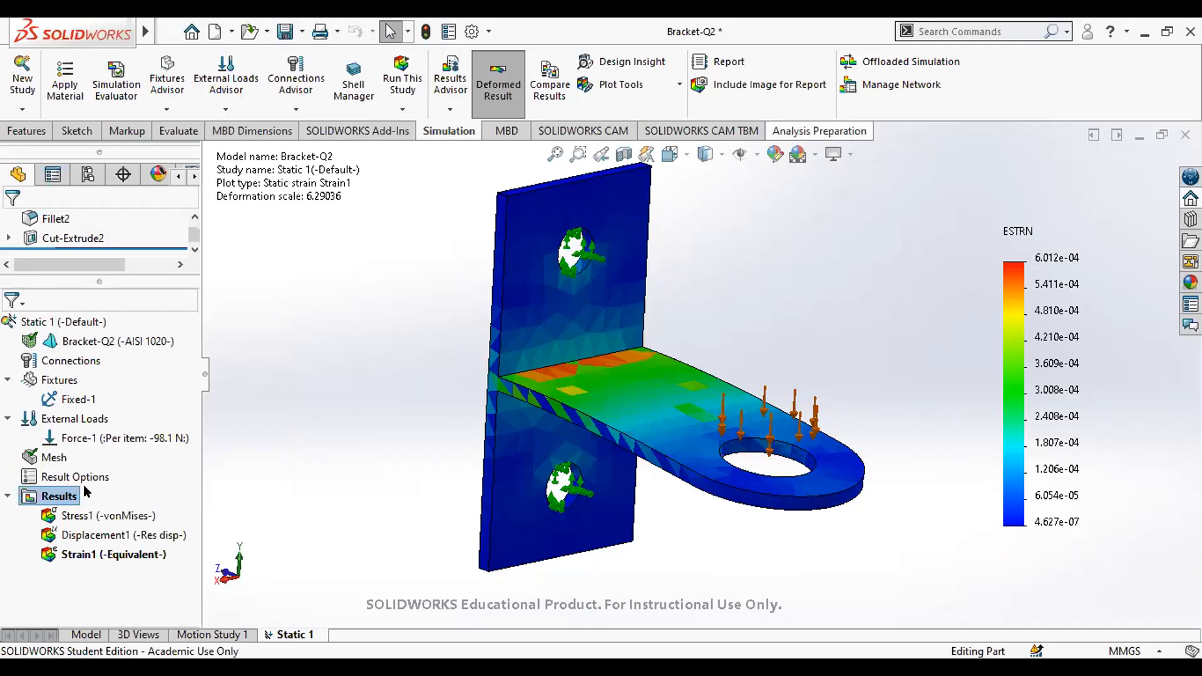
left_click(32, 478)
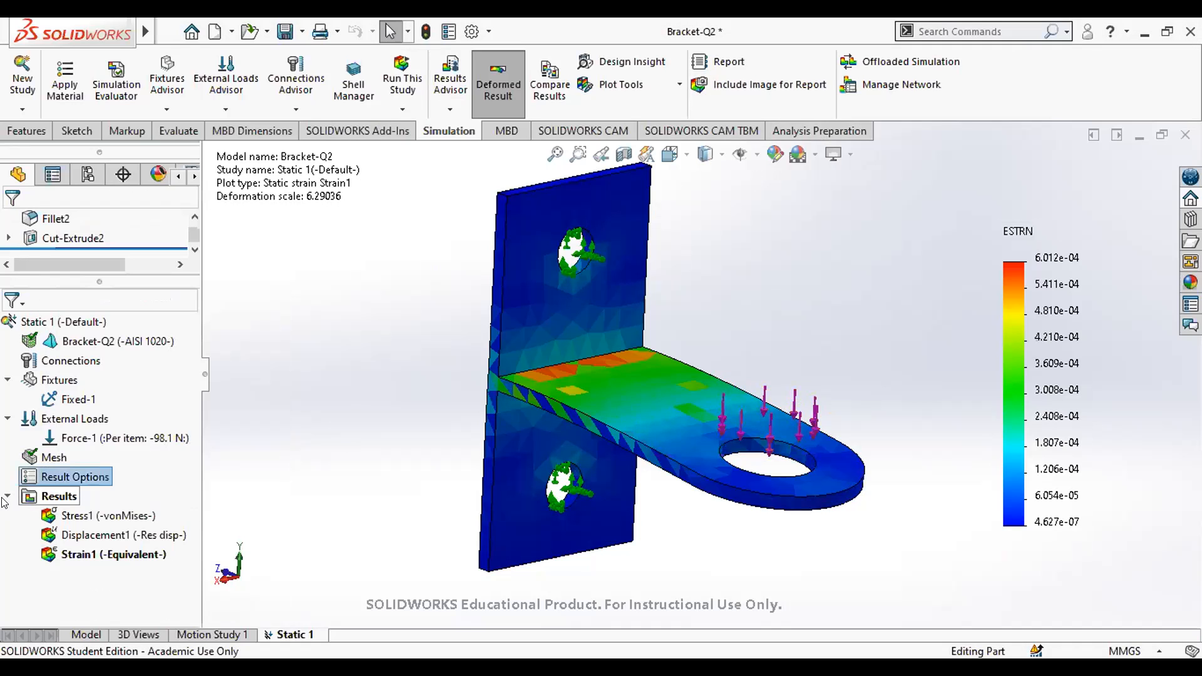
double_click(44, 479)
key("Escape")
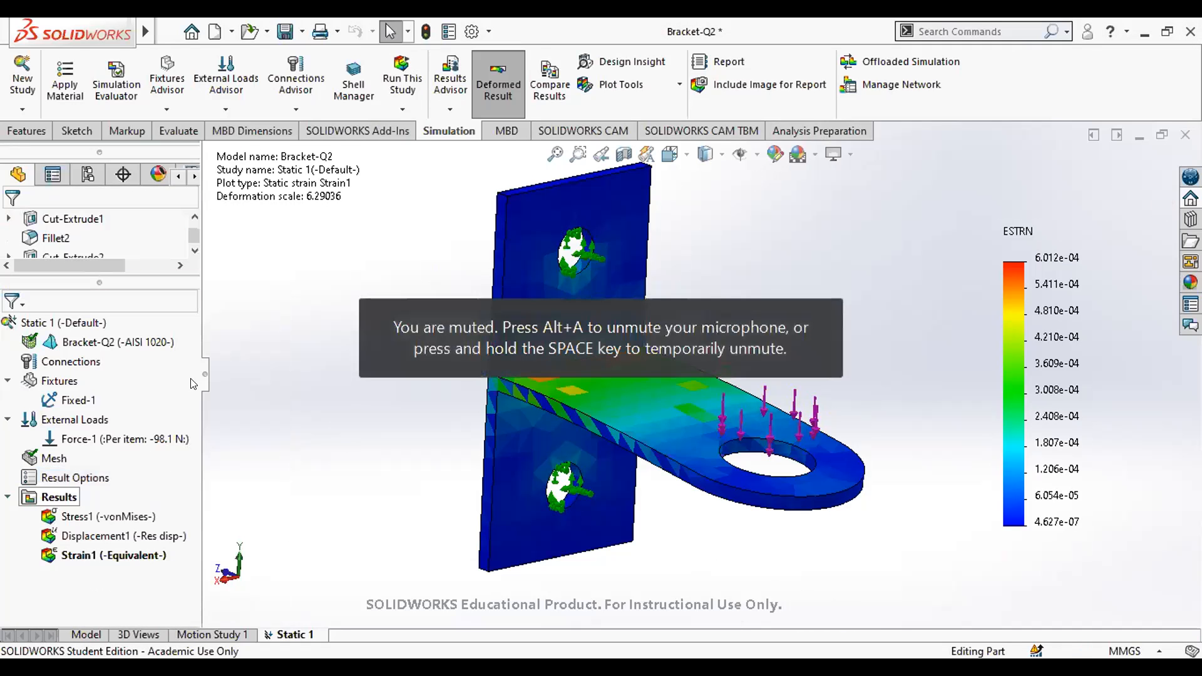
Read the solver messages of the study results for the node, element and degree-of-freedom counts
right_click(37, 497)
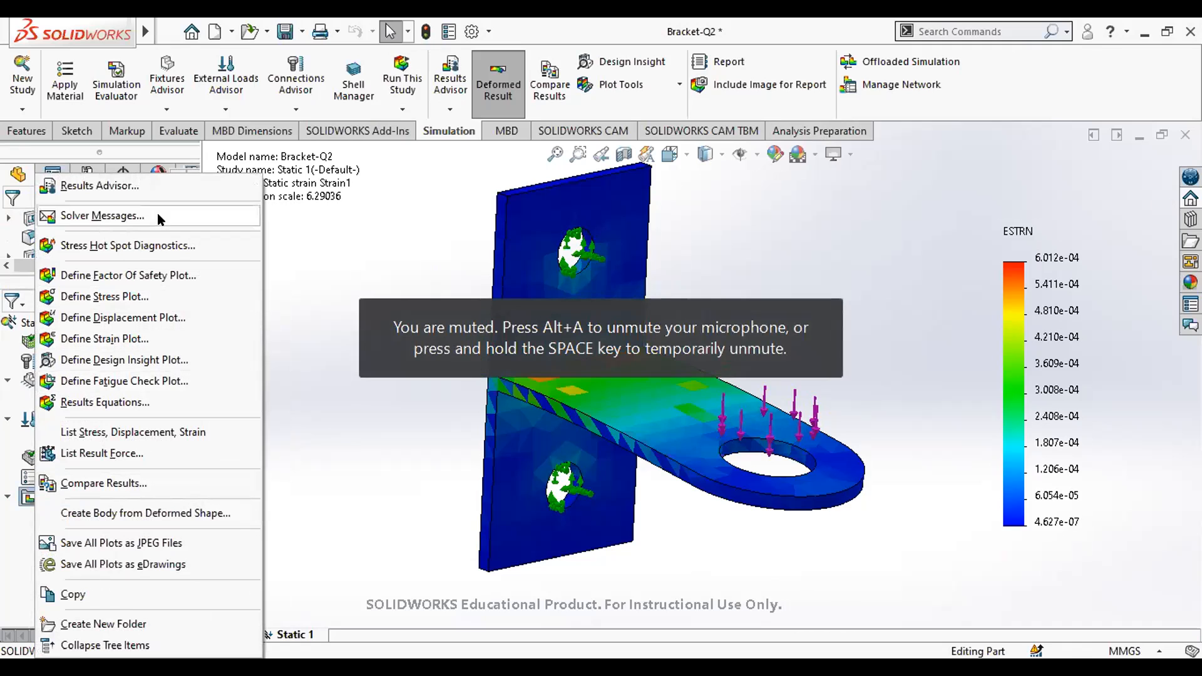
left_click(100, 216)
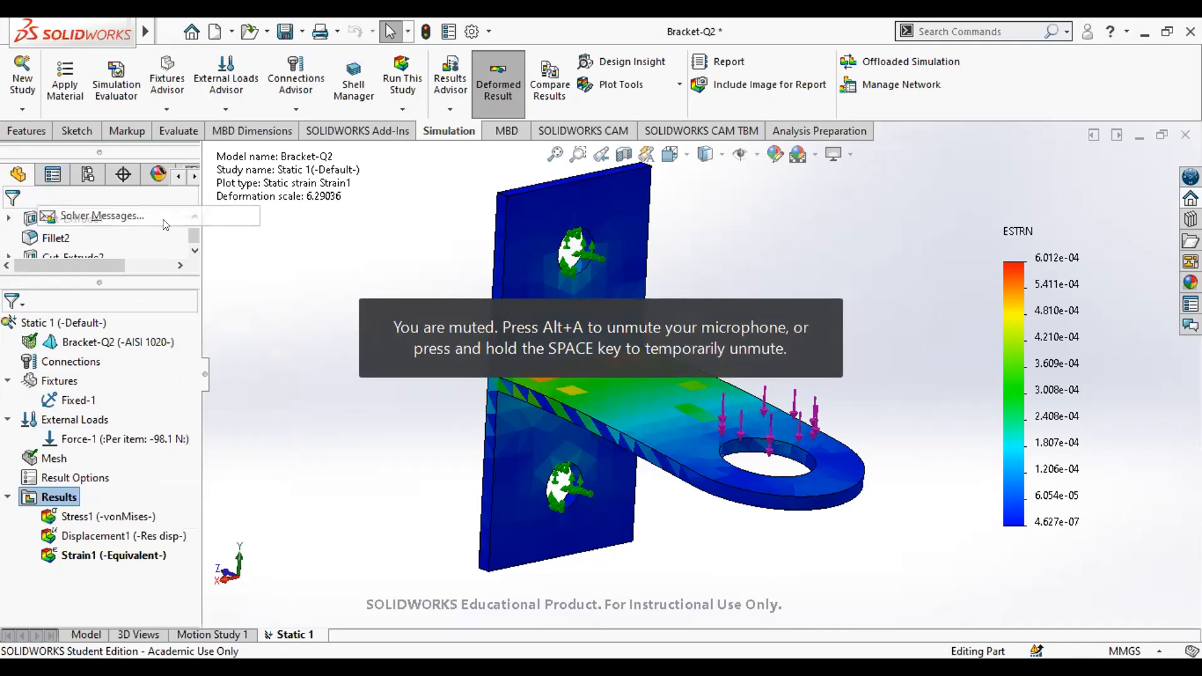
key("Escape")
right_click(37, 497)
key("Down")
key("Down")
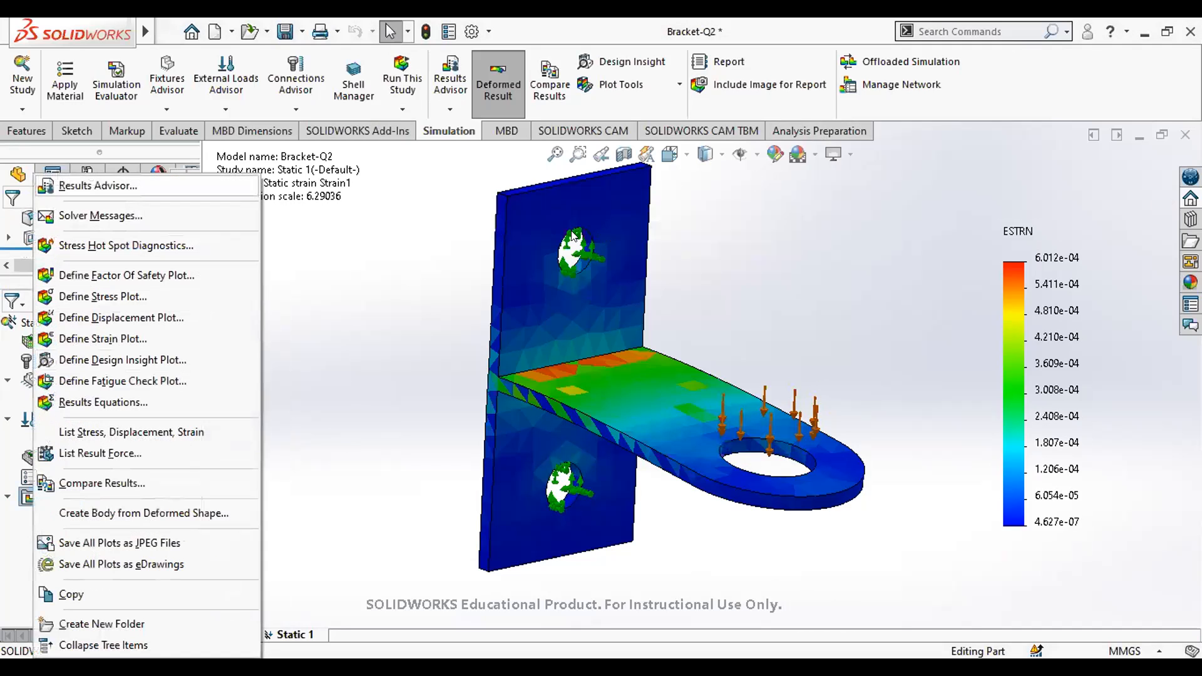
key("Return")
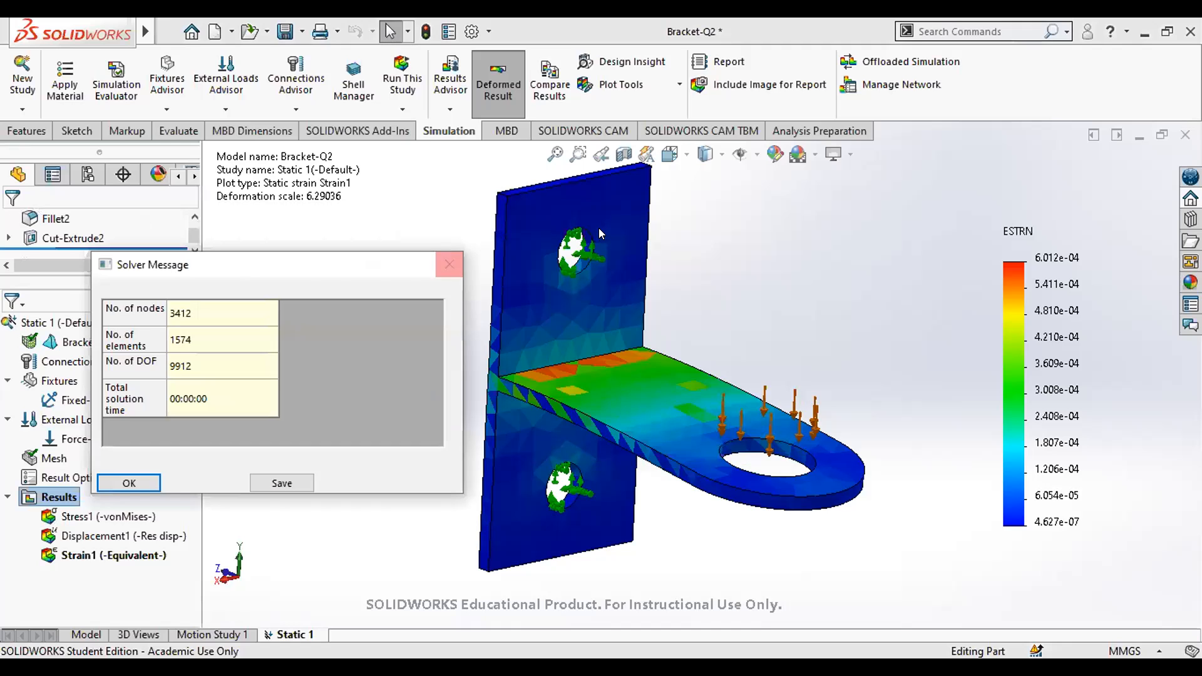
left_click(456, 263)
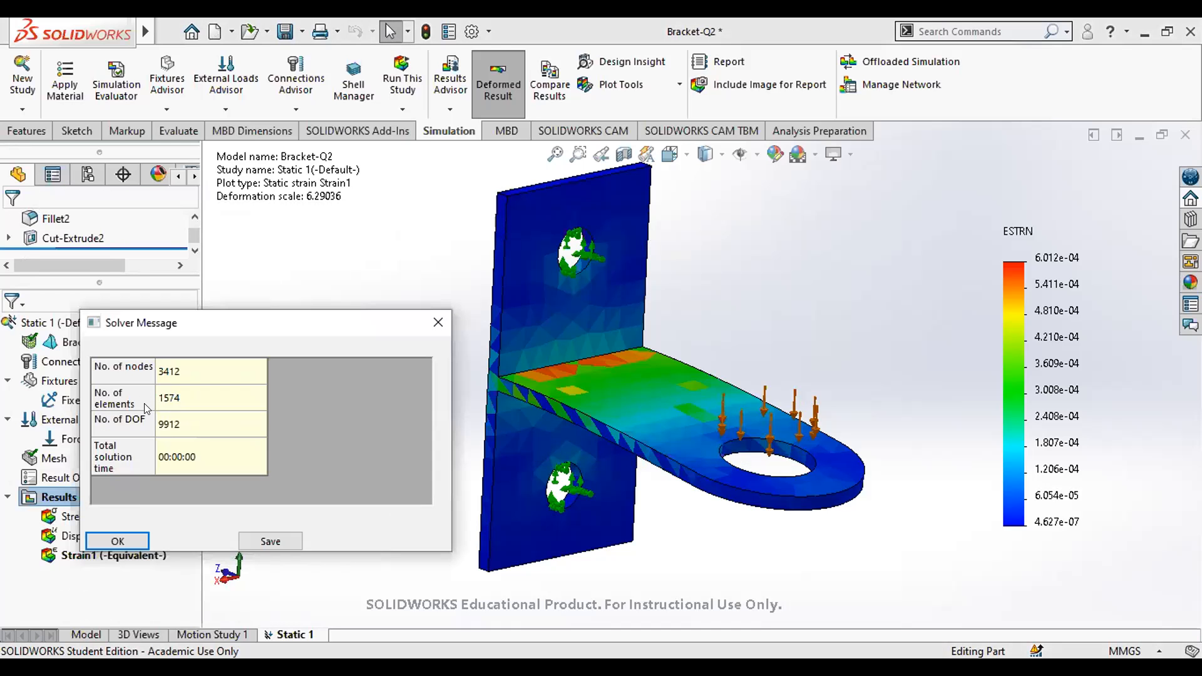
left_click(439, 323)
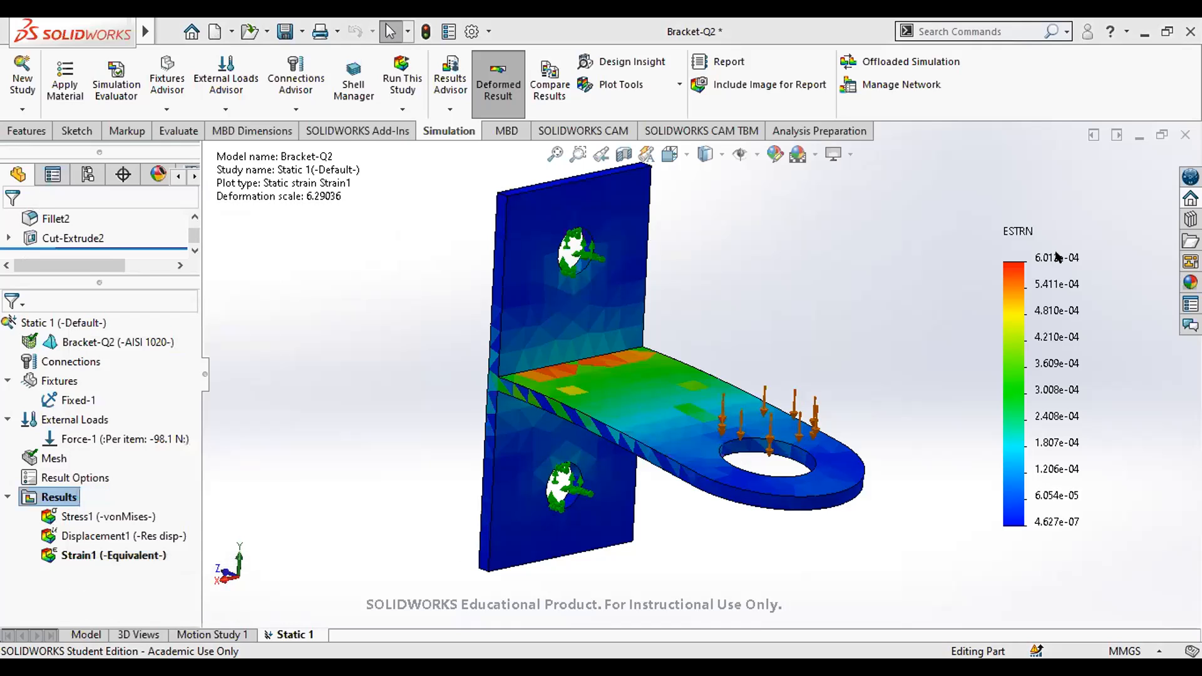
Display the von Mises stress plot and play its deformation animation
double_click(108, 516)
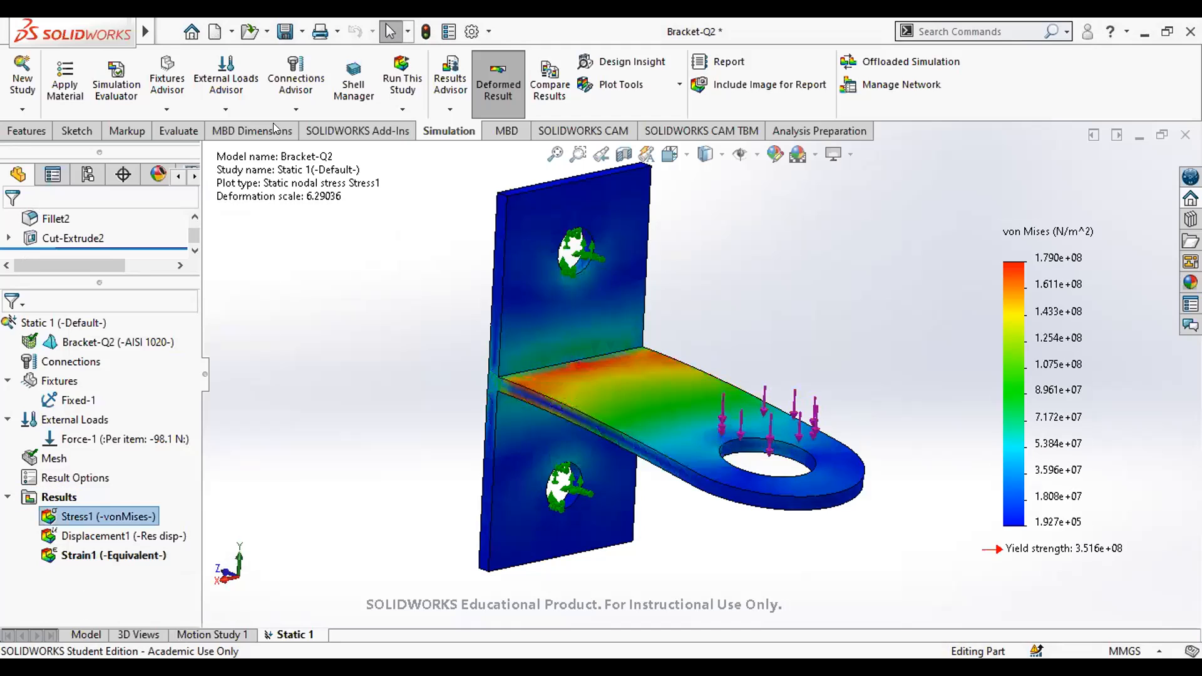
left_click(678, 400)
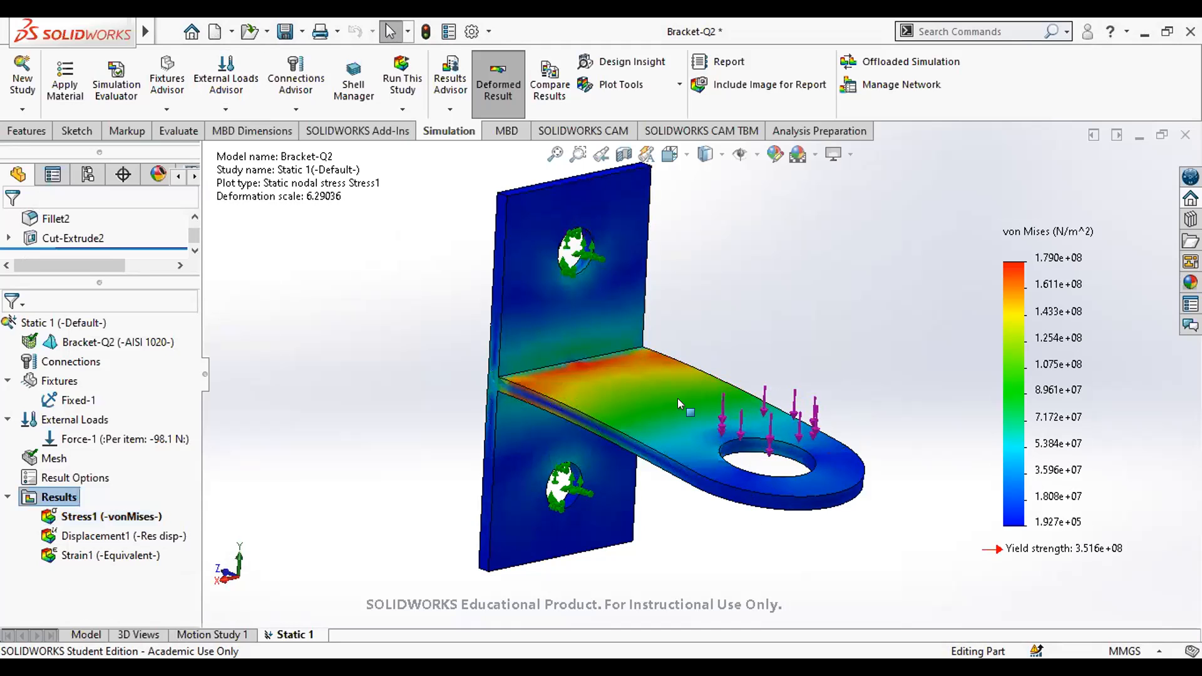
mouse_move(261, 530)
middle_mouse_down()
mouse_move(114, 513)
mouse_move(370, 499)
mouse_move(244, 540)
middle_mouse_up()
double_click(115, 516)
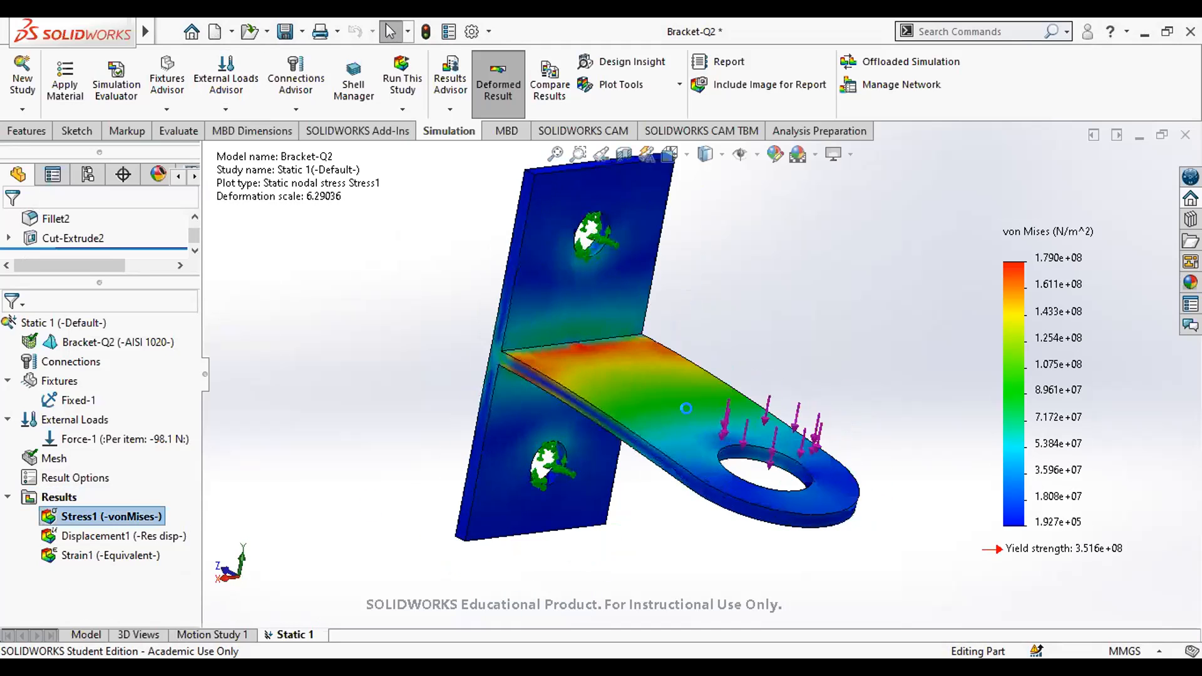
double_click(122, 516)
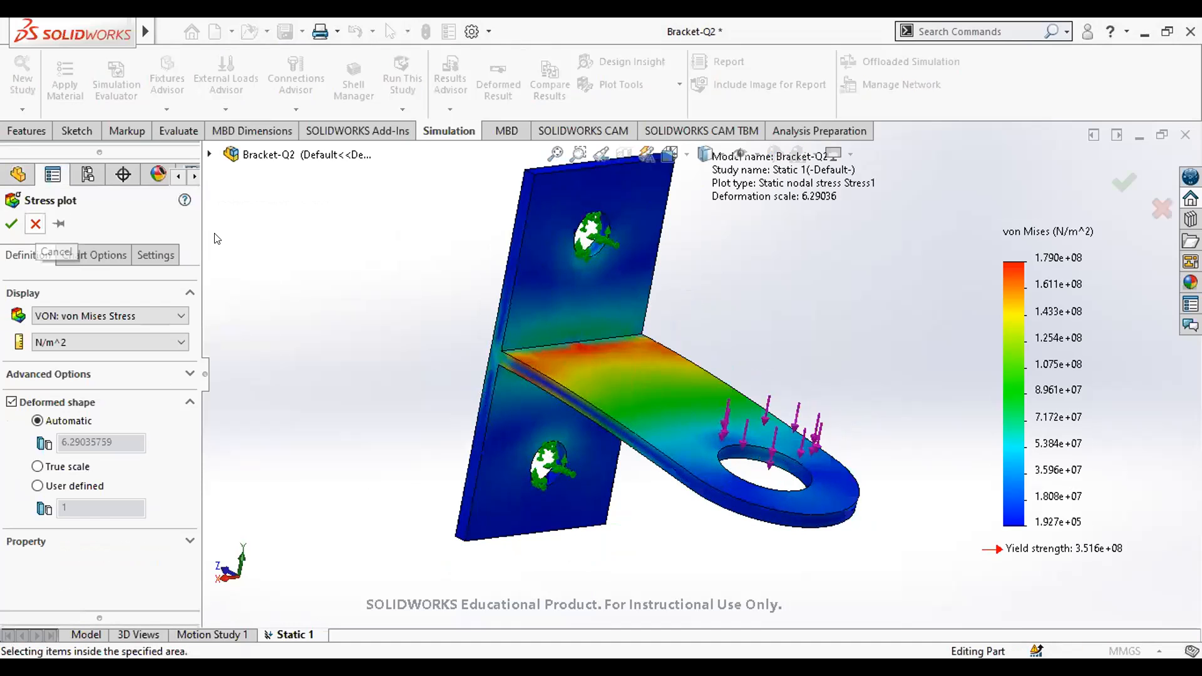
left_click(36, 224)
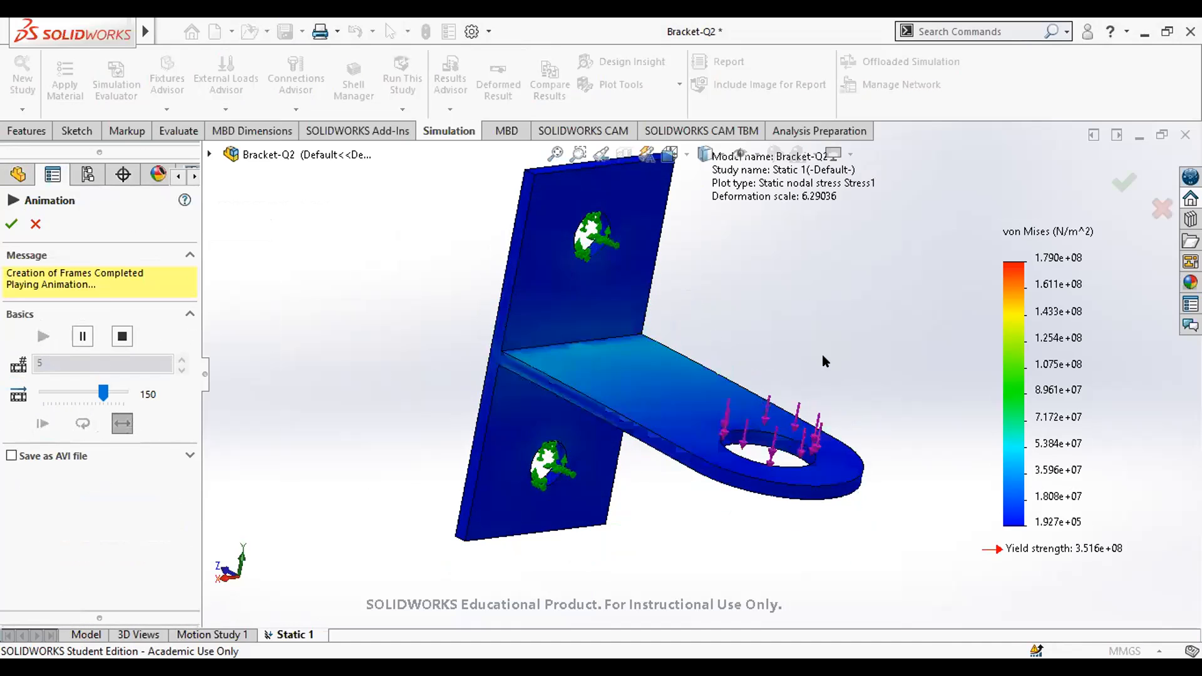
left_click(1124, 183)
Examine the von Mises stress distribution where the plates join and compare the colour chart with the yield strength
middle_click_drag(612, 384, 725, 273)
scroll(610, 388, "down", 5)
scroll(695, 368, "up", 1)
middle_click_drag(768, 384, 1009, 271)
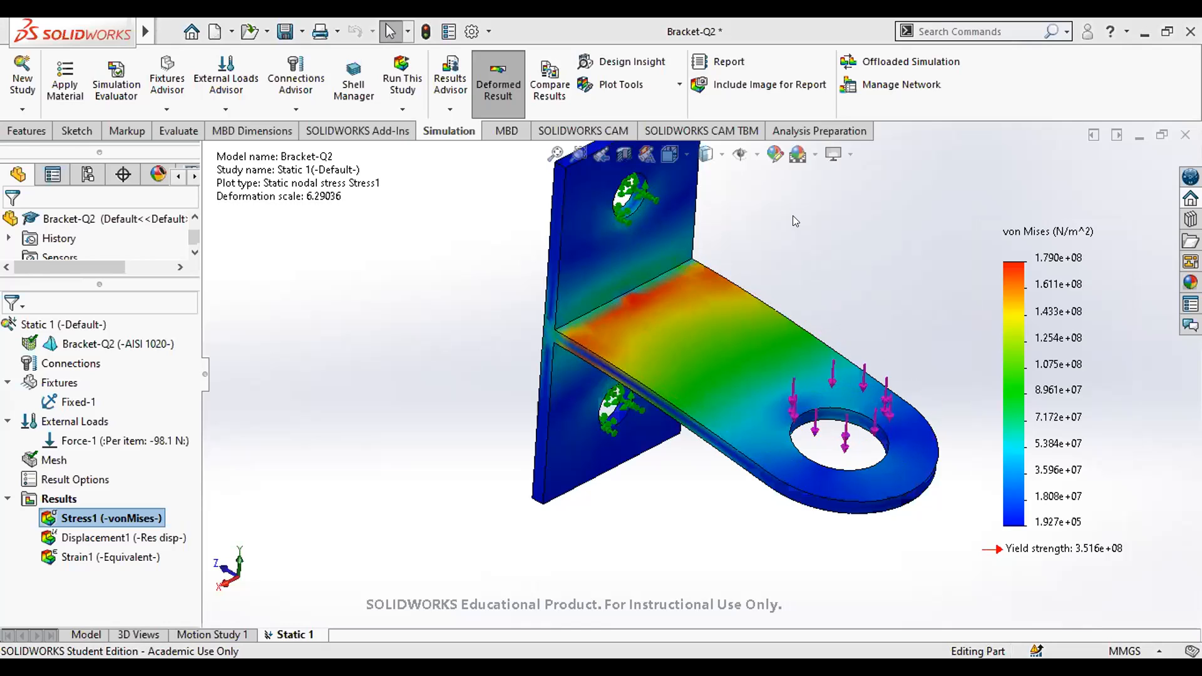
scroll(794, 306, "up", 3)
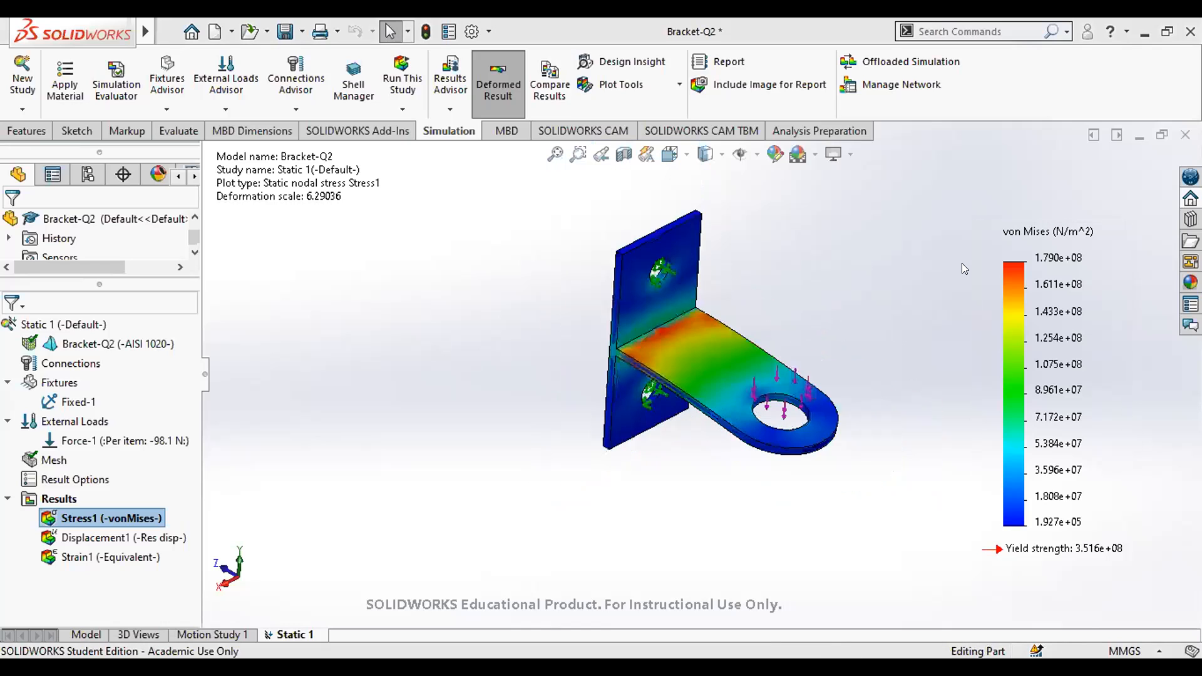
scroll(1027, 269, "down", 2)
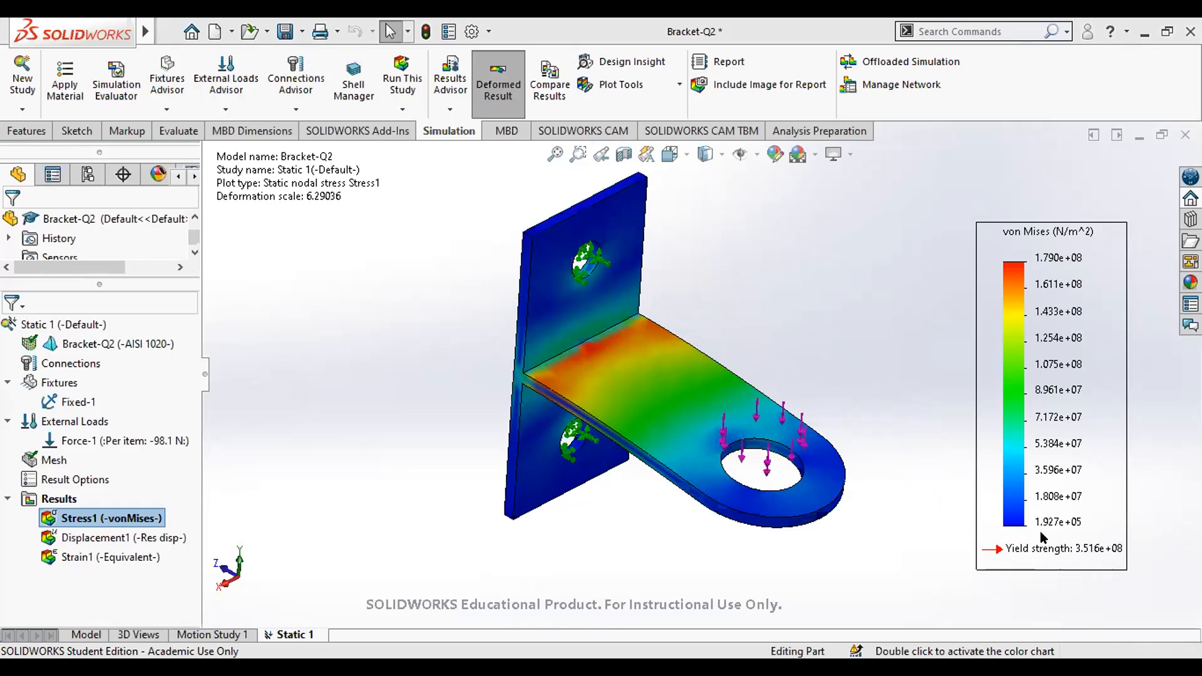
Set the units of the von Mises stress plot to N/mm^2 (MPa)
right_click(235, 165)
left_click(200, 159)
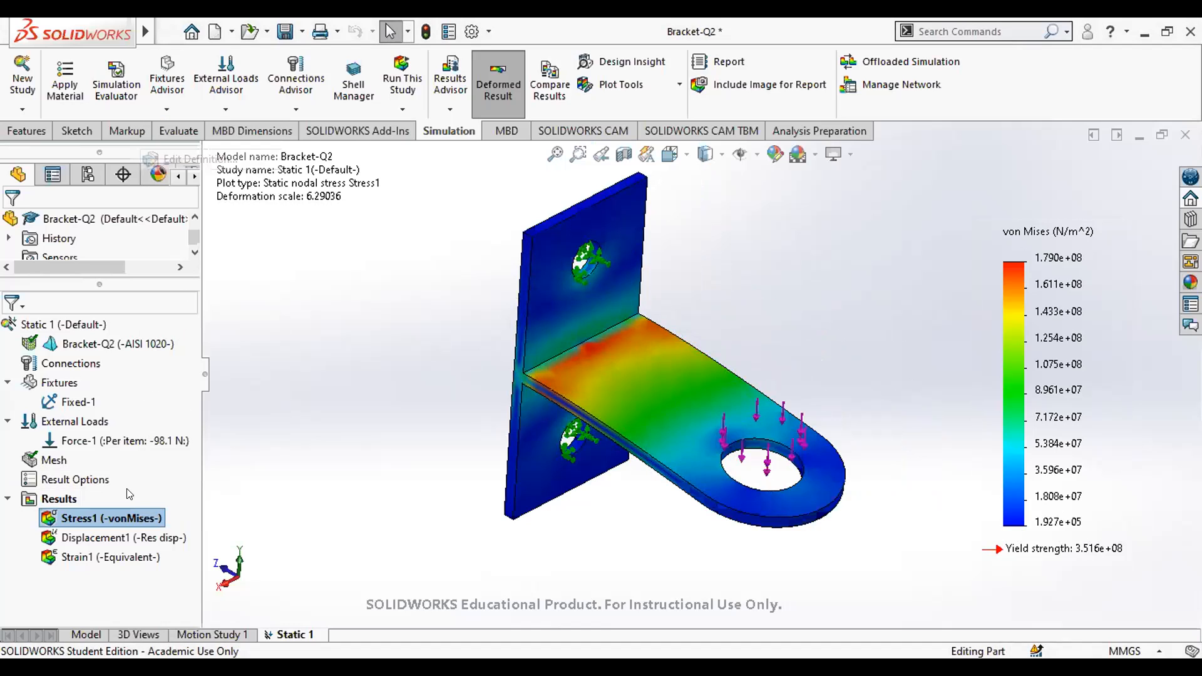
left_click(106, 342)
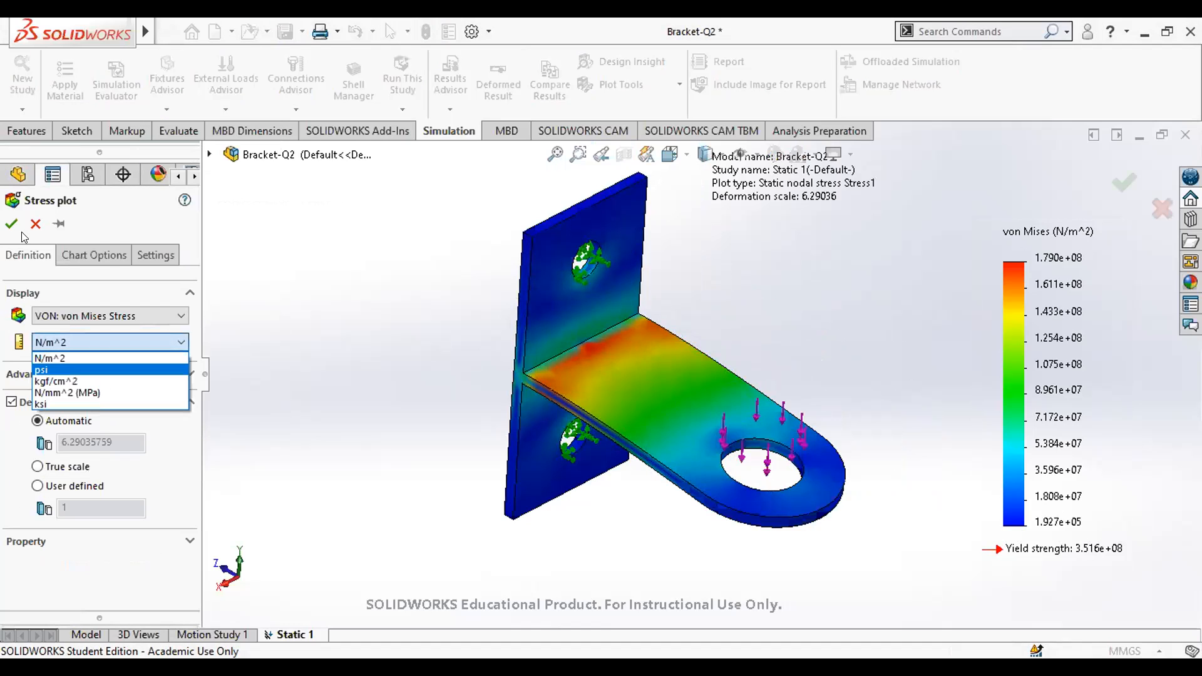
key("Down")
key("Down")
key("Return")
key("Return")
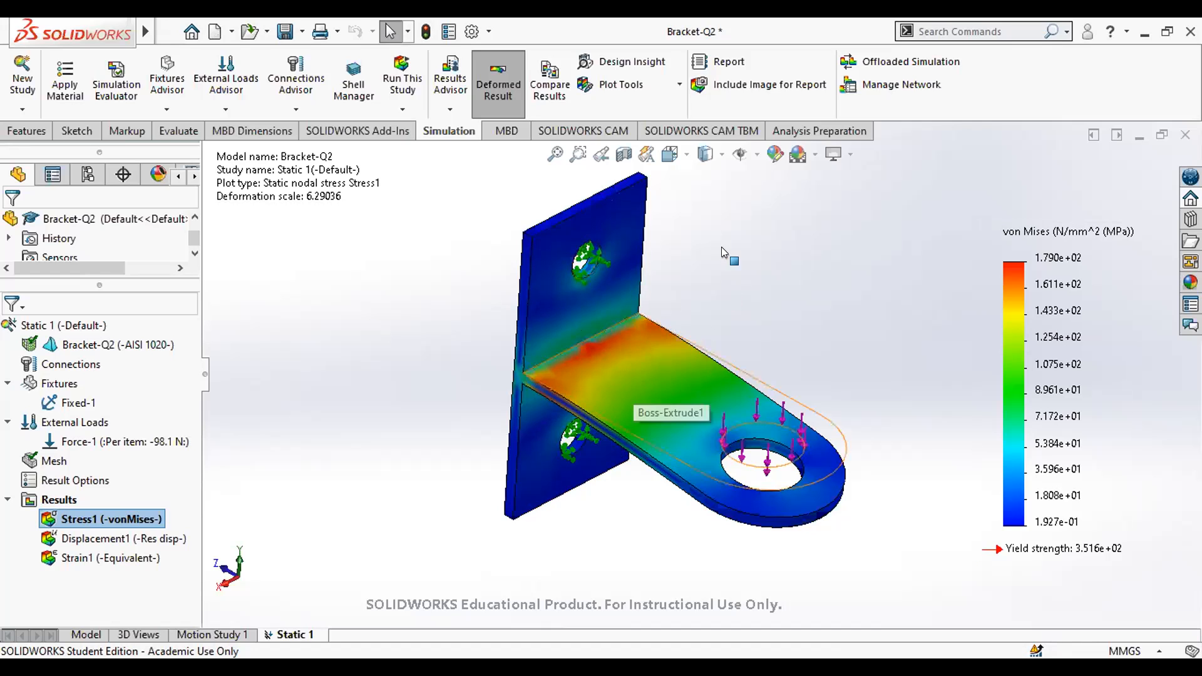
Define a factor of safety plot for all bodies using the Max von Mises Stress criterion
scroll(618, 360, "down", 5)
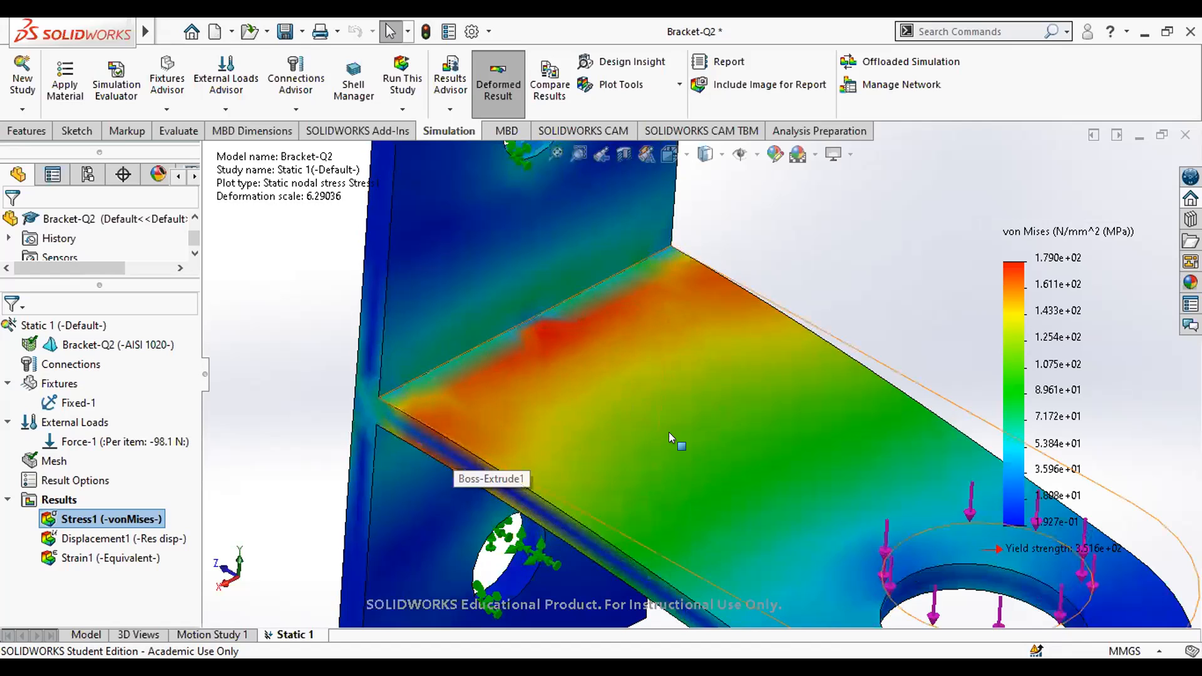
scroll(734, 446, "up", 5)
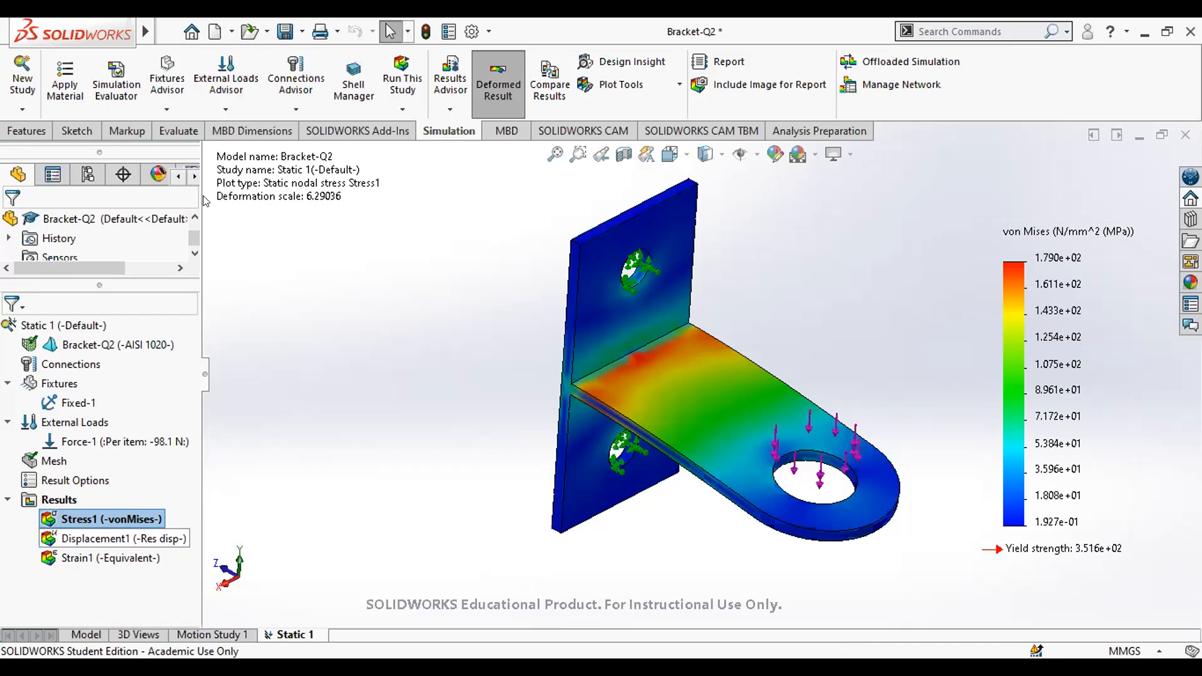
right_click(60, 500)
left_click(185, 123)
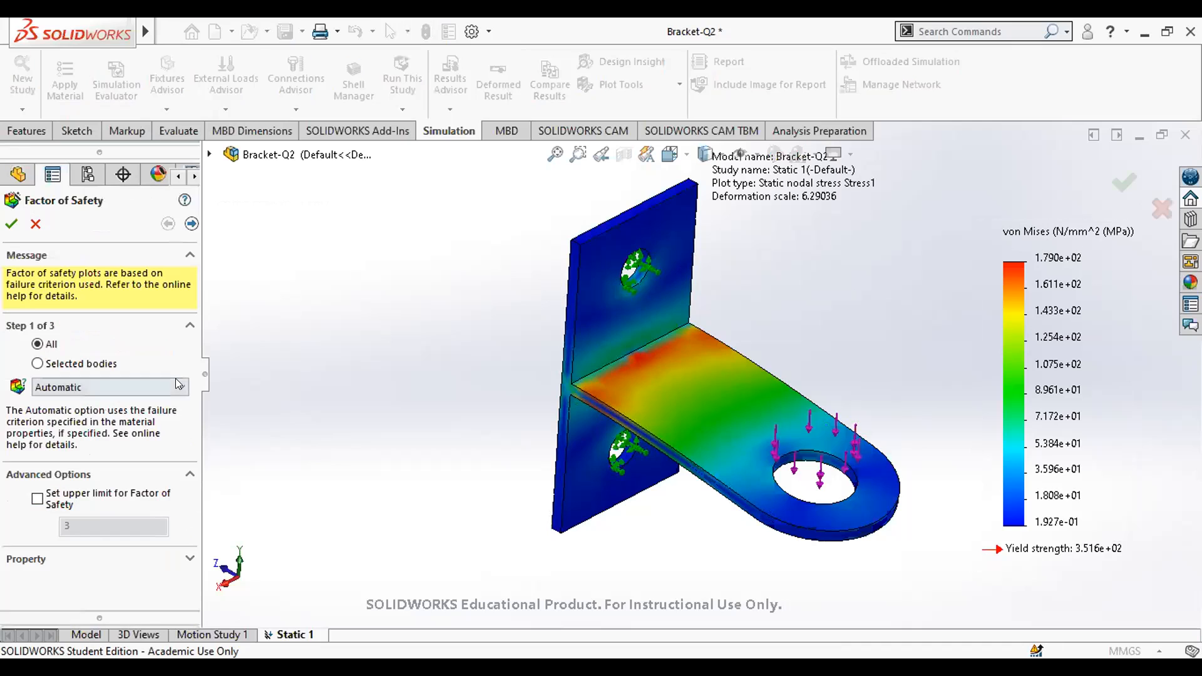
left_click(177, 382)
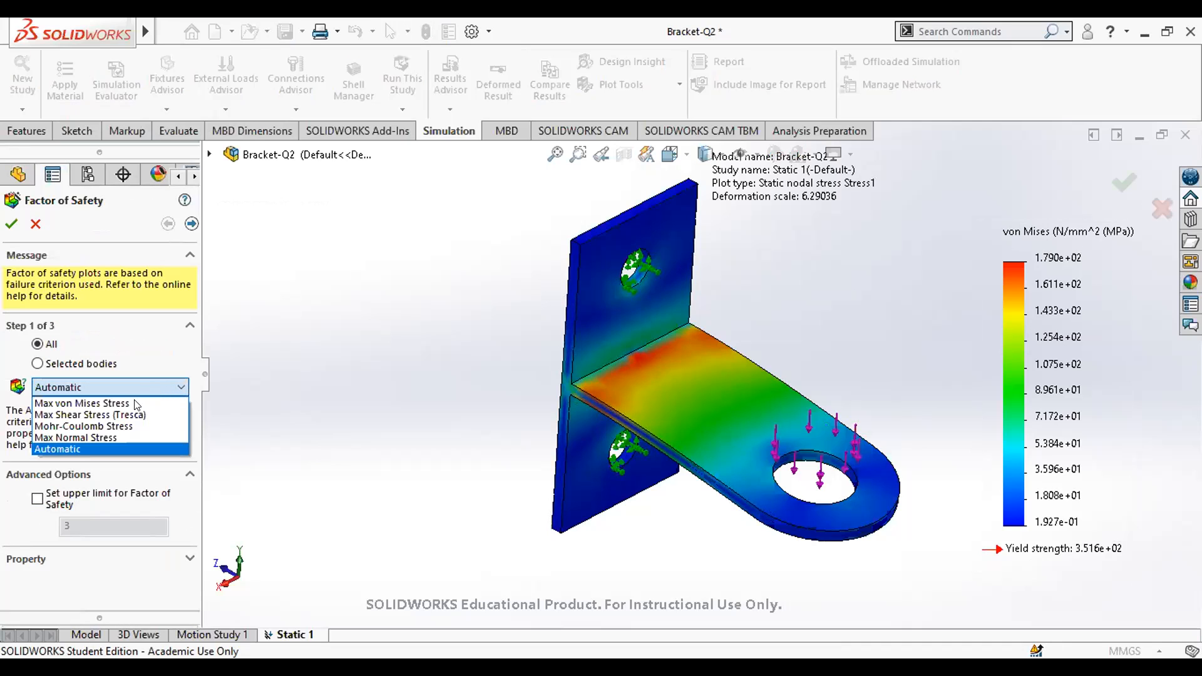
left_click(94, 404)
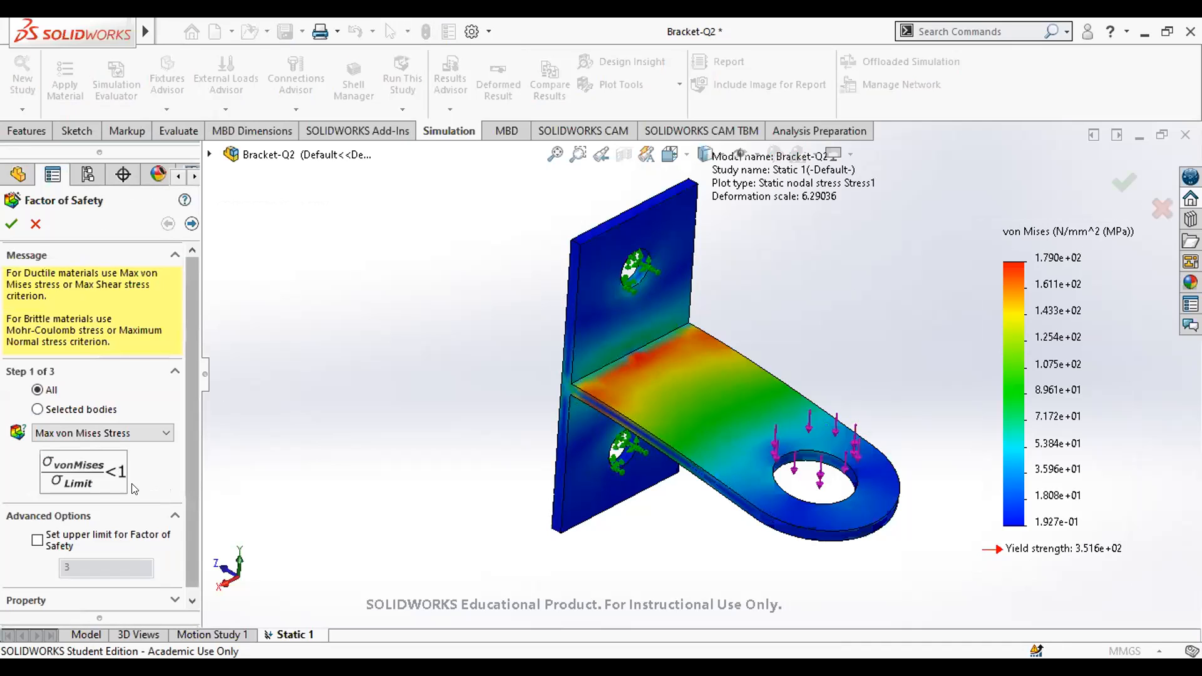
left_click_drag(193, 352, 192, 371)
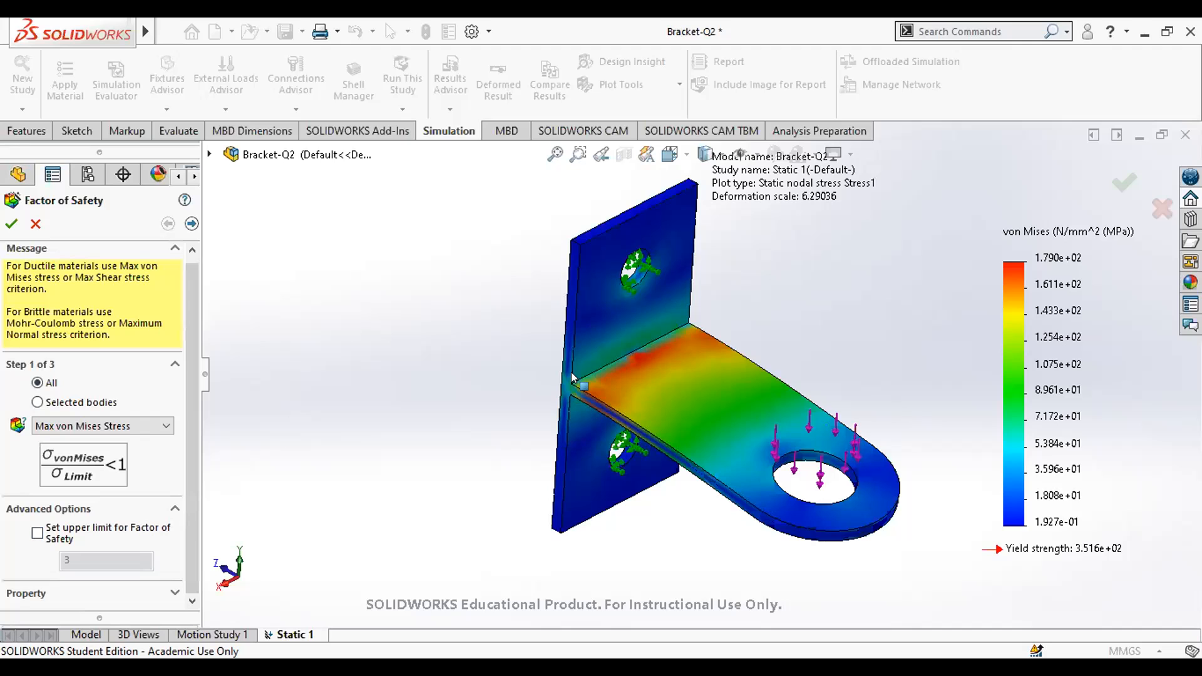
key("Return")
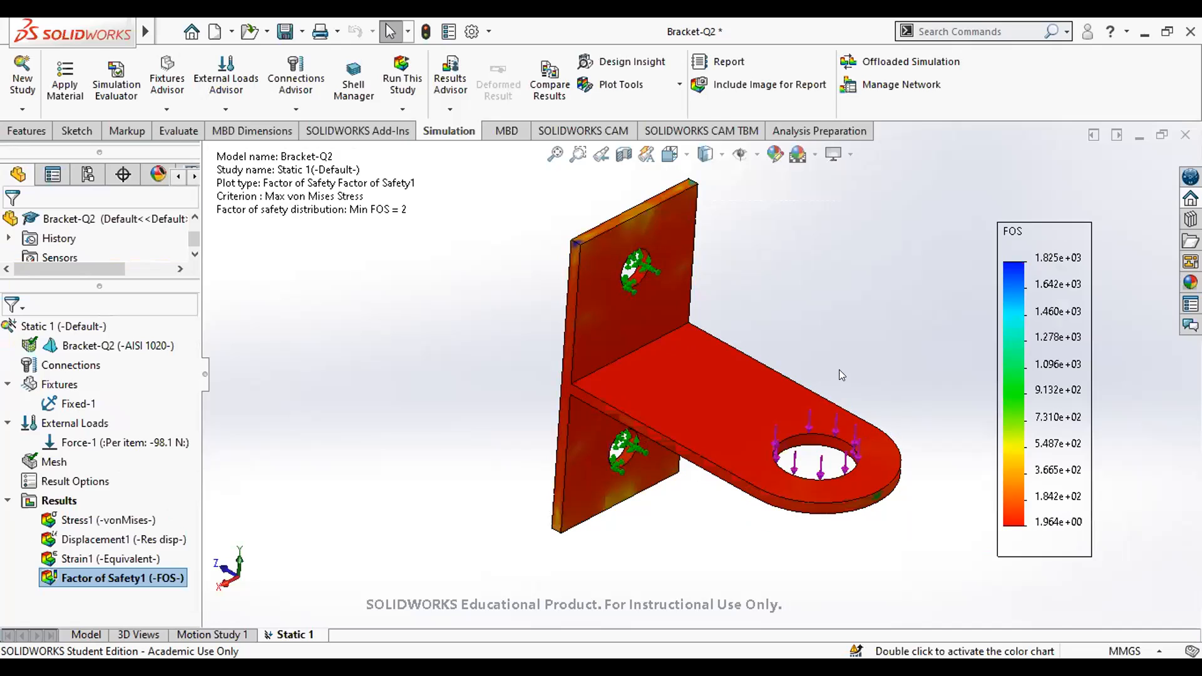
Examine the factor of safety plot from several angles and read the solver messages of the results
middle_click_drag(713, 473, 665, 190)
key("ctrl+7")
middle_click_drag(846, 515, 1044, 531)
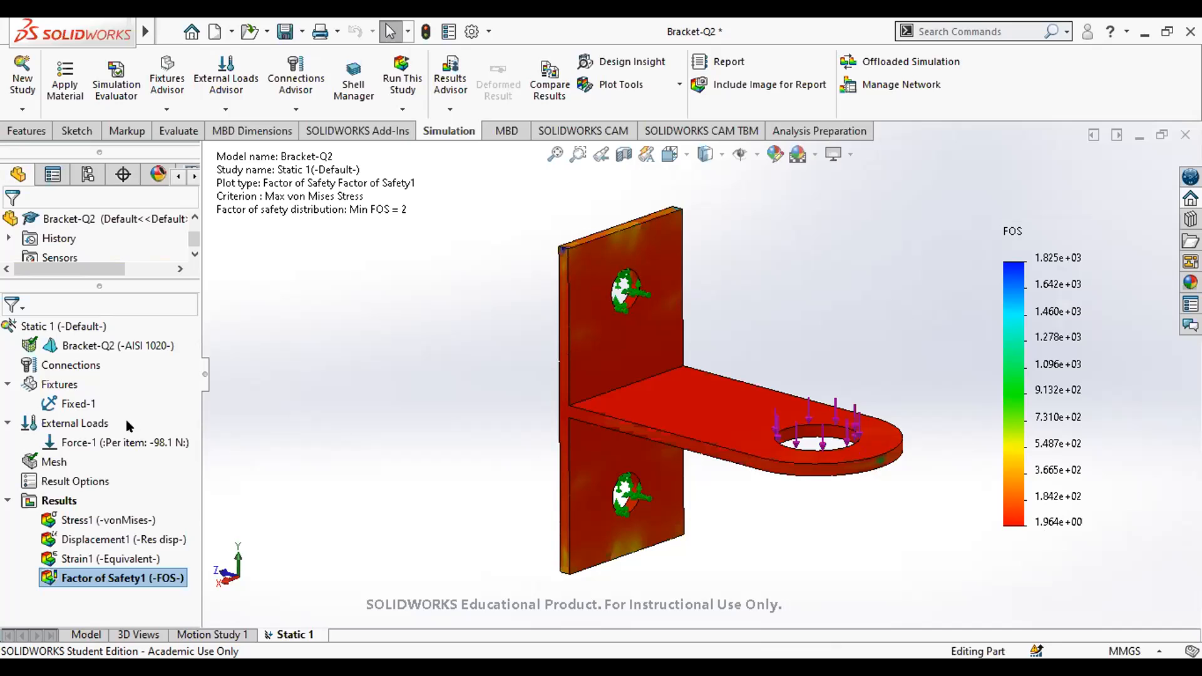
right_click(60, 501)
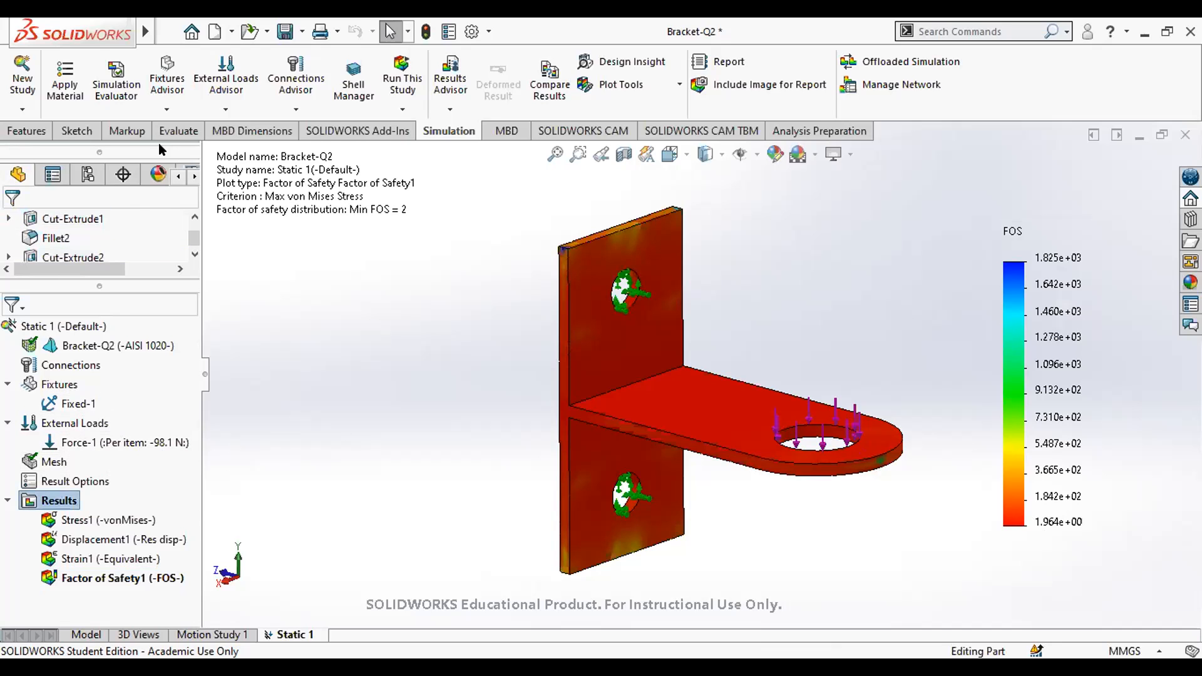
left_click(131, 61)
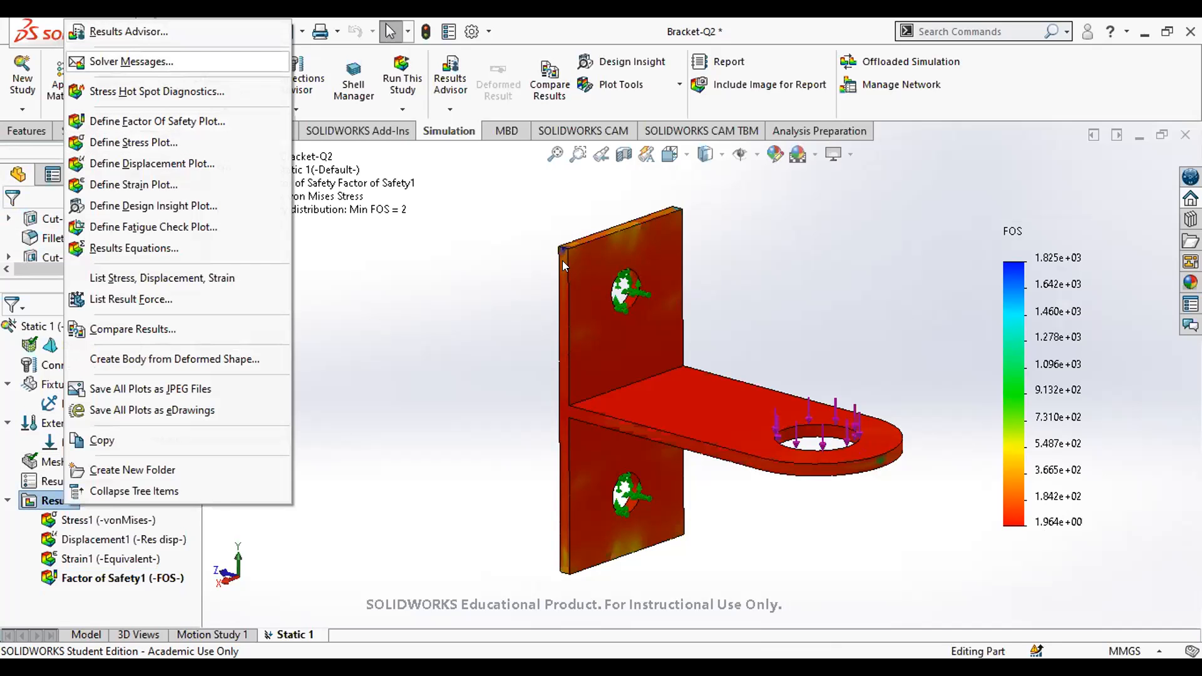
left_click_drag(506, 228, 487, 258)
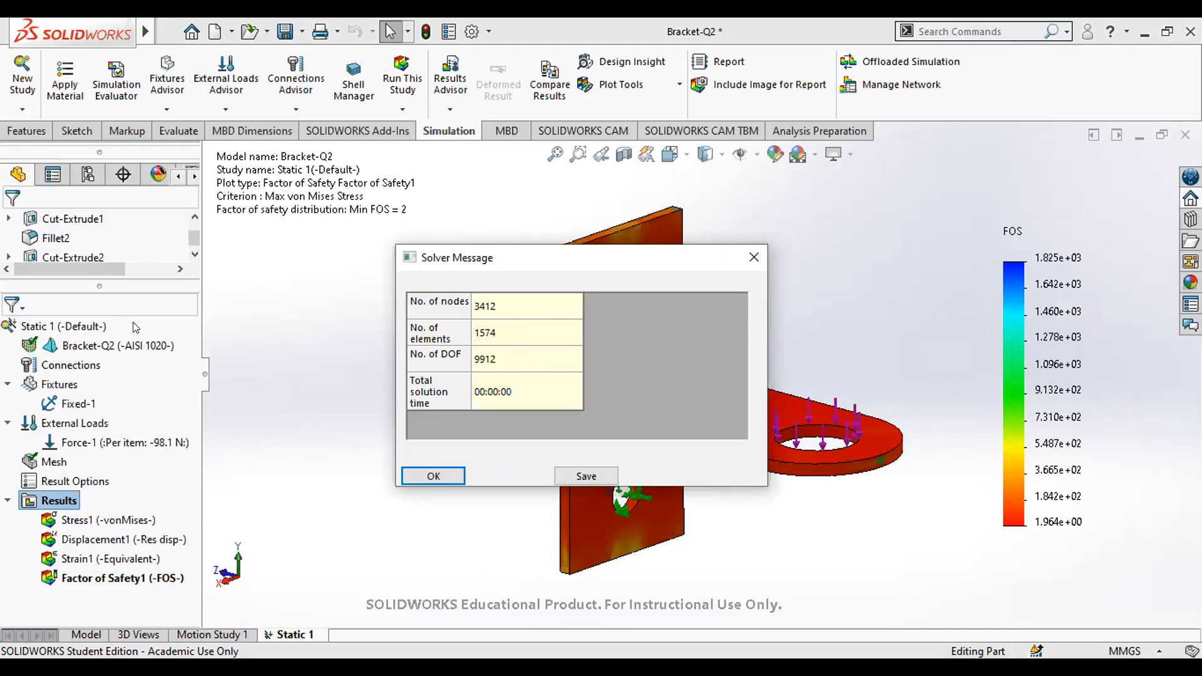
left_click(433, 476)
Check in the result options which quantities the study saves to file
right_click(74, 480)
left_click(86, 482)
right_click(99, 483)
left_click(151, 498)
left_click(12, 223)
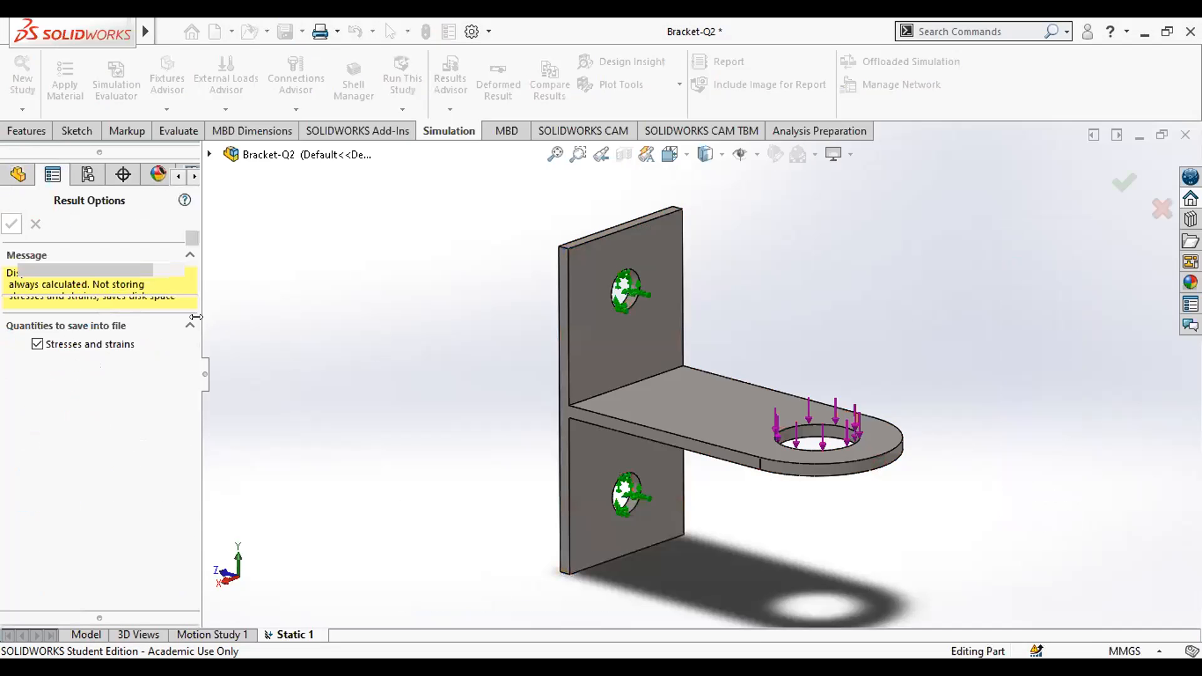
Remesh the bracket with a finer solid mesh, accepting that the existing study results are deleted
right_click(53, 462)
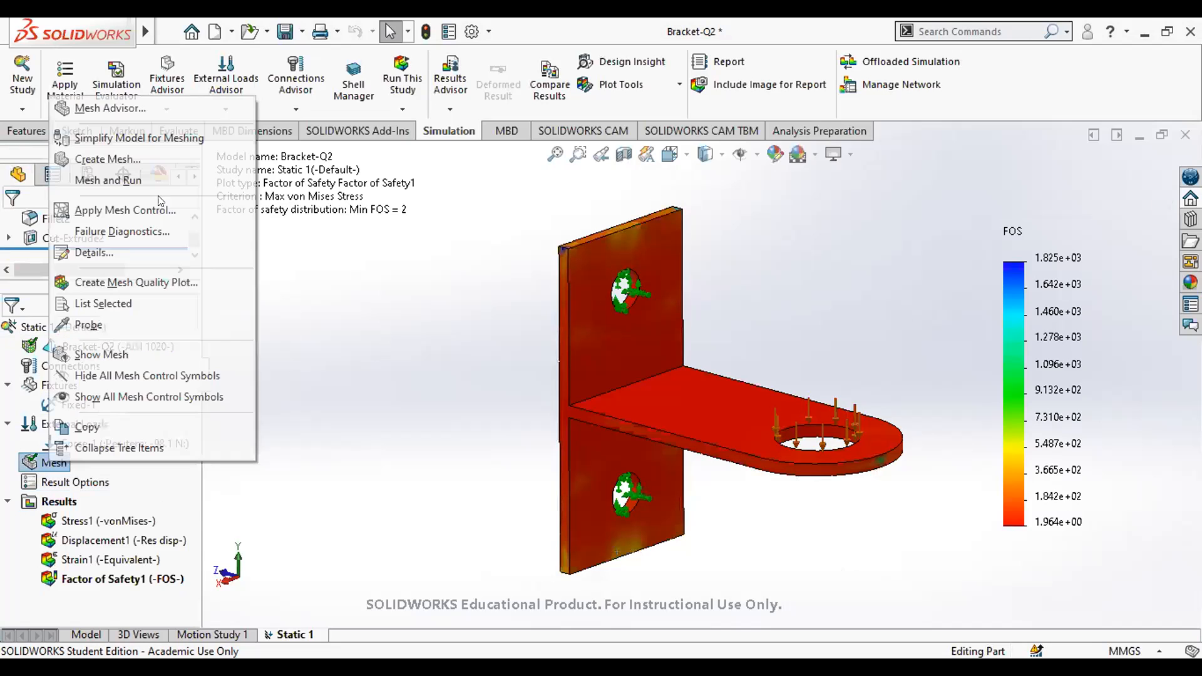
left_click(96, 159)
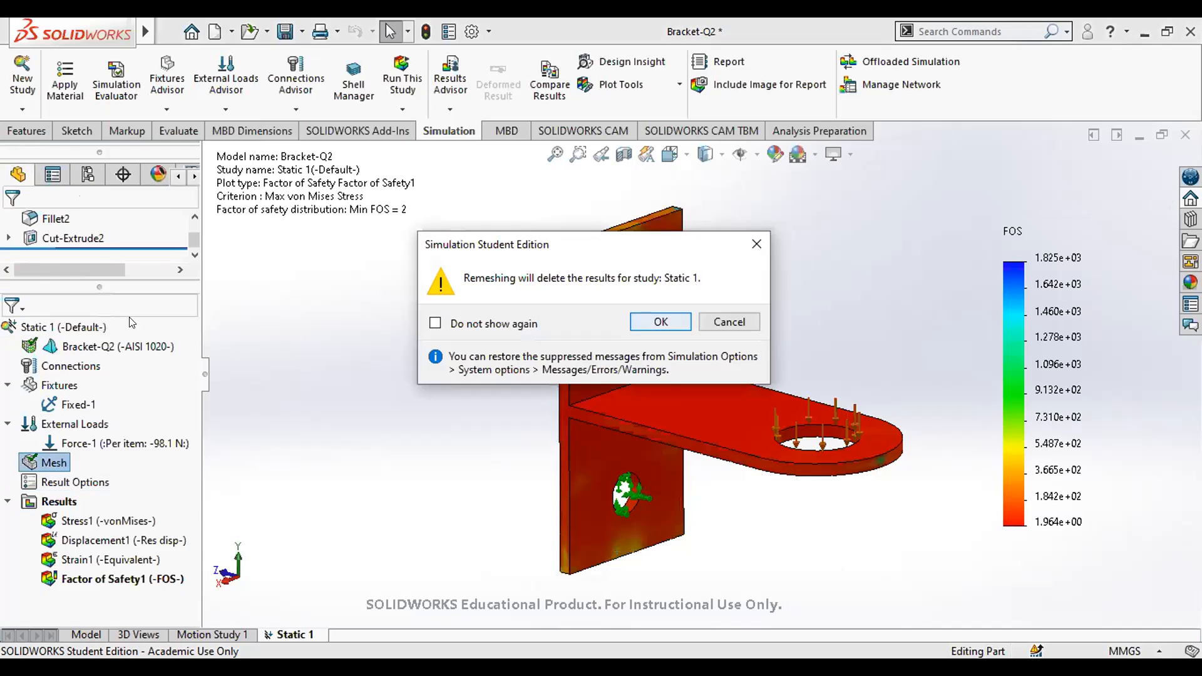
key("Return")
left_click(10, 224)
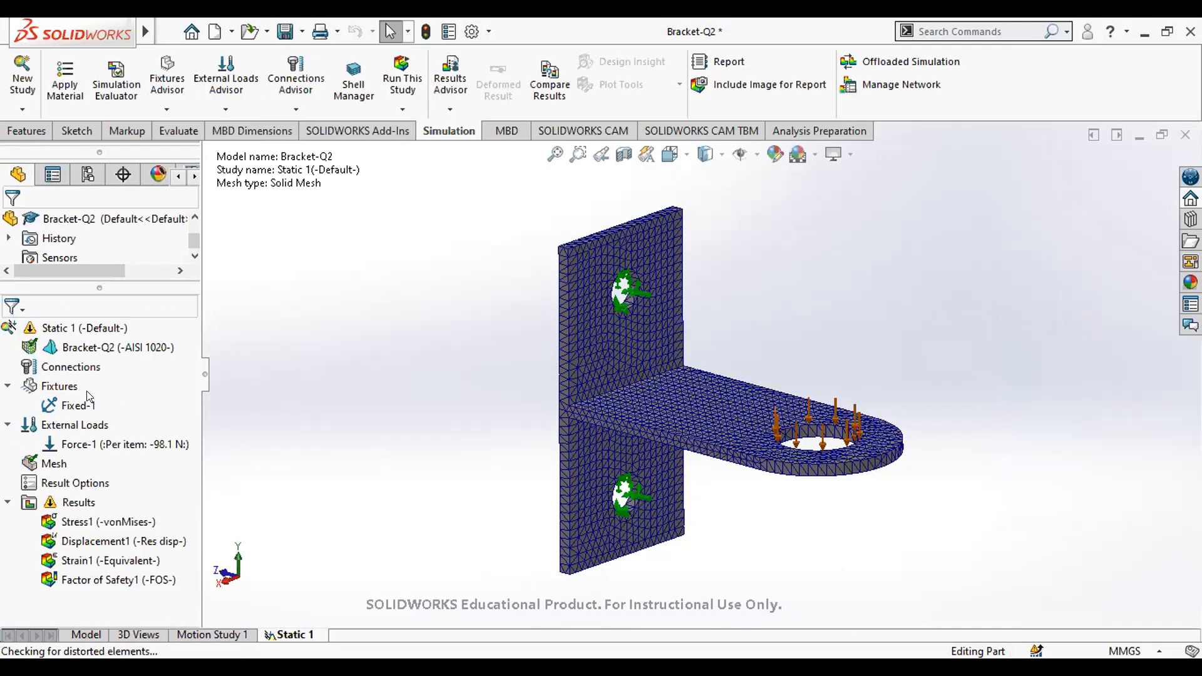
Check the solver messages after the remesh and rerun the study with the finer mesh
left_click(78, 405)
left_click(85, 504)
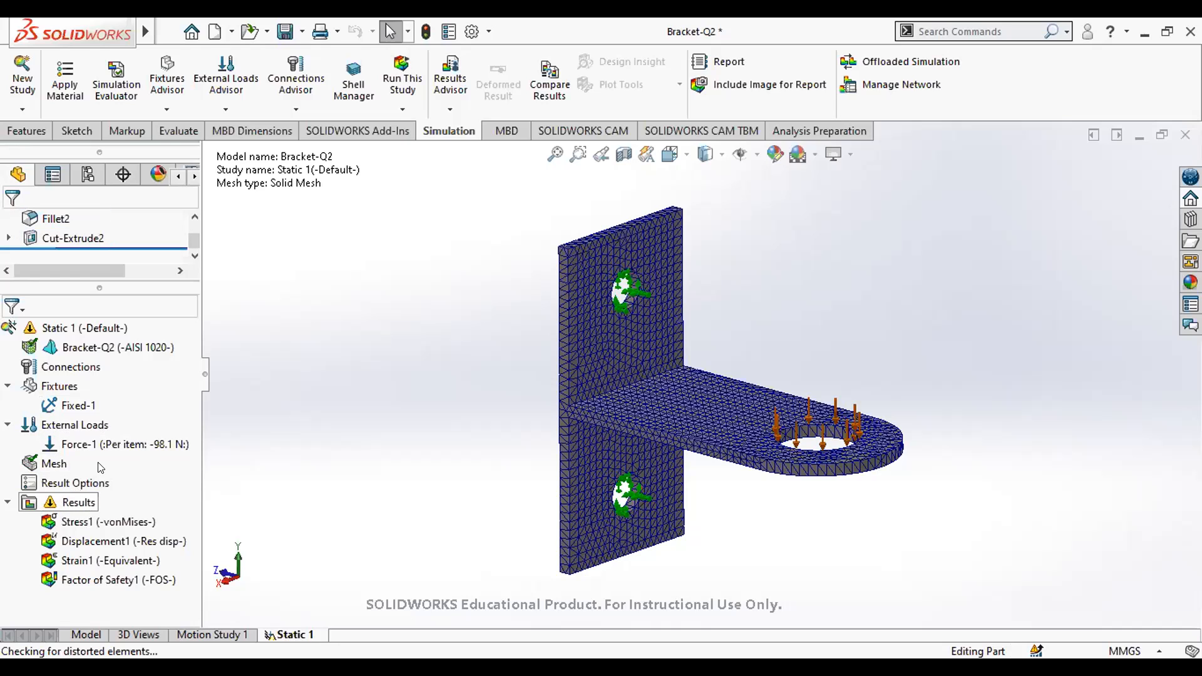
right_click(76, 502)
key("Return")
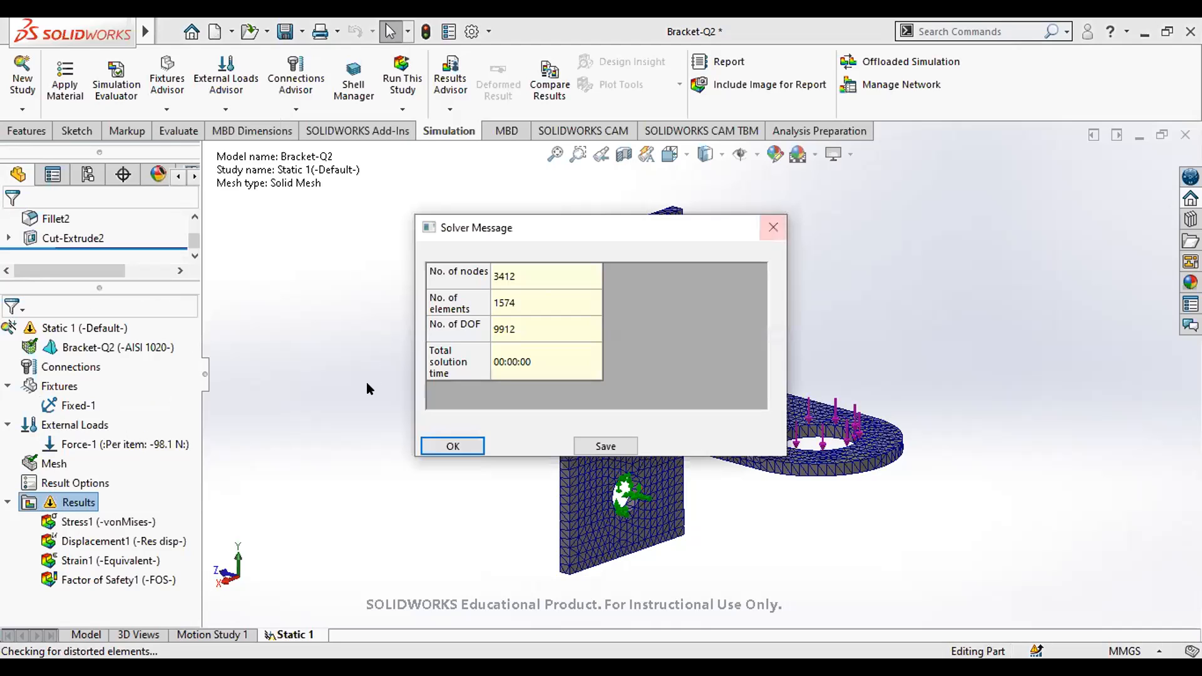
key("Return")
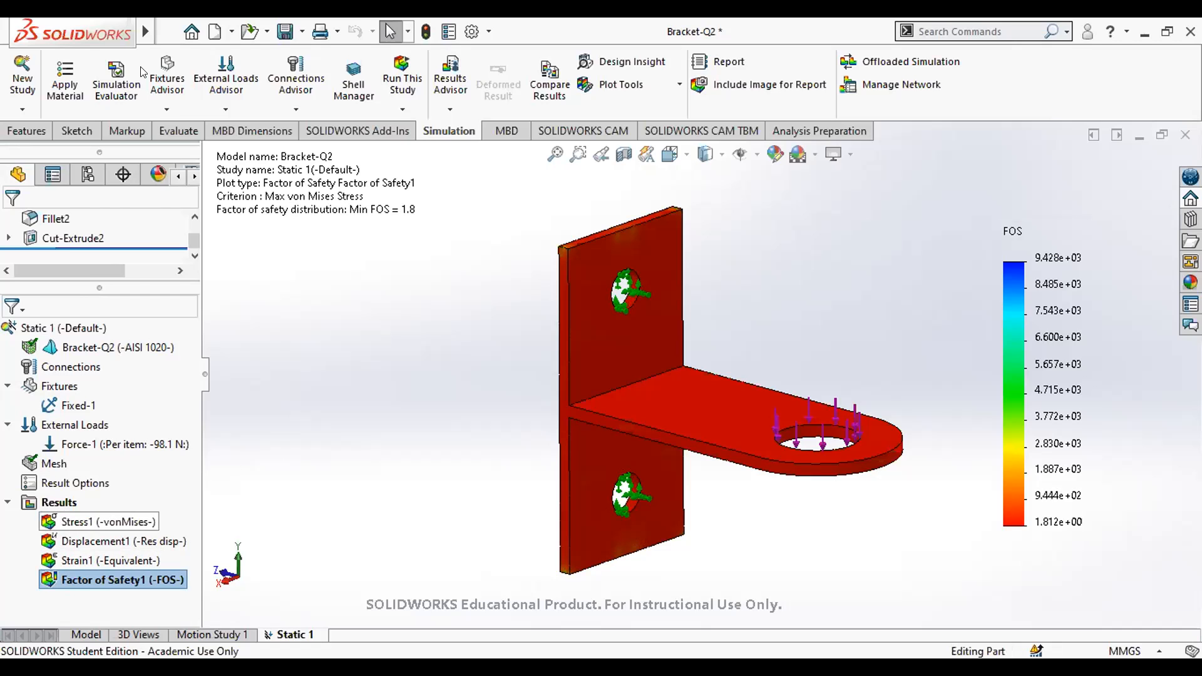
Read the solver messages of the rerun study for its node, element and degree-of-freedom counts
right_click(61, 504)
key("m")
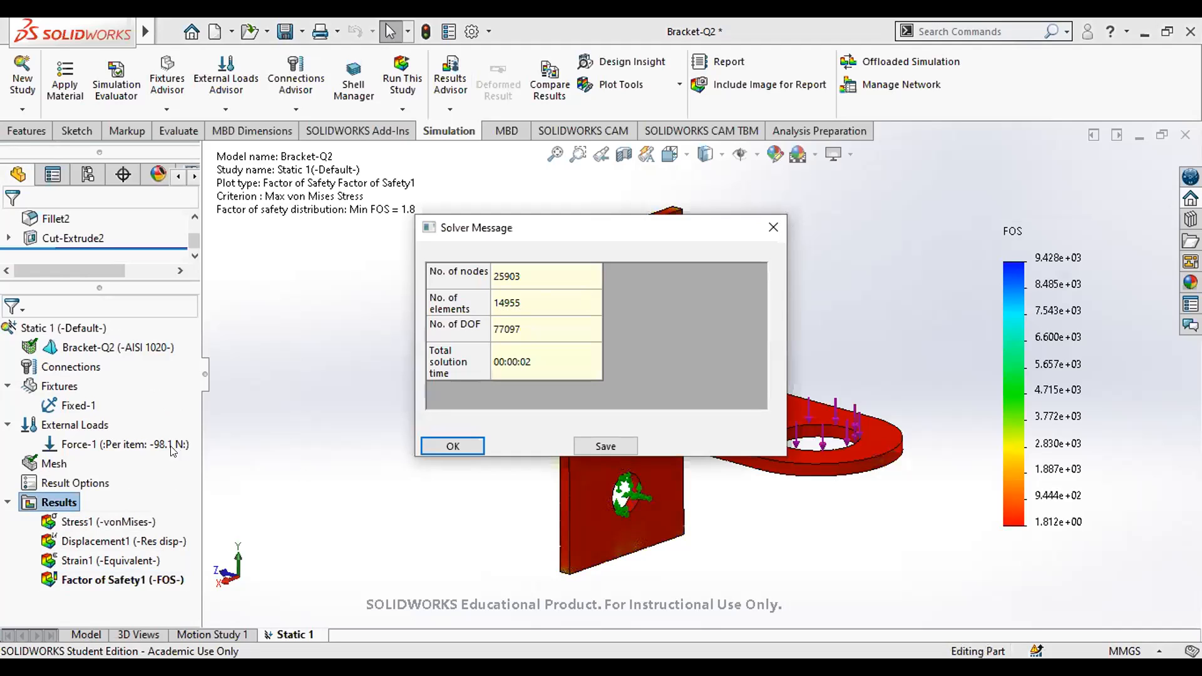
key("Return")
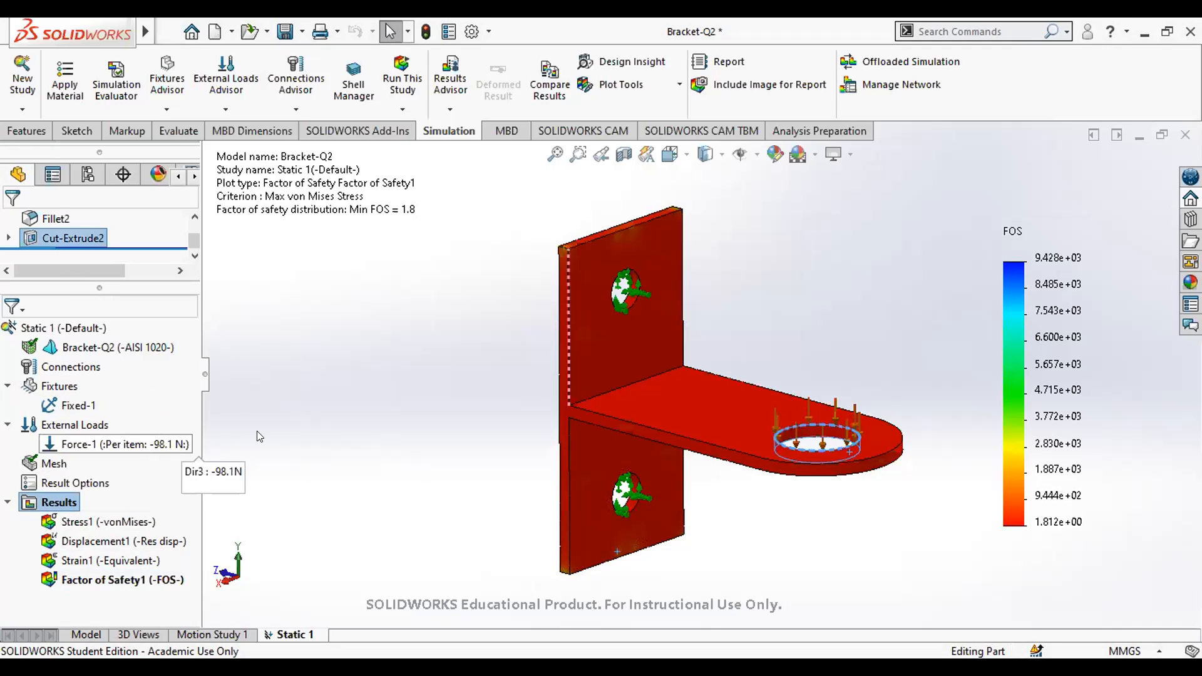
Set the force on the horizontal plate's hole to 300 N per item and rerun the study
right_click(178, 445)
left_click(194, 456)
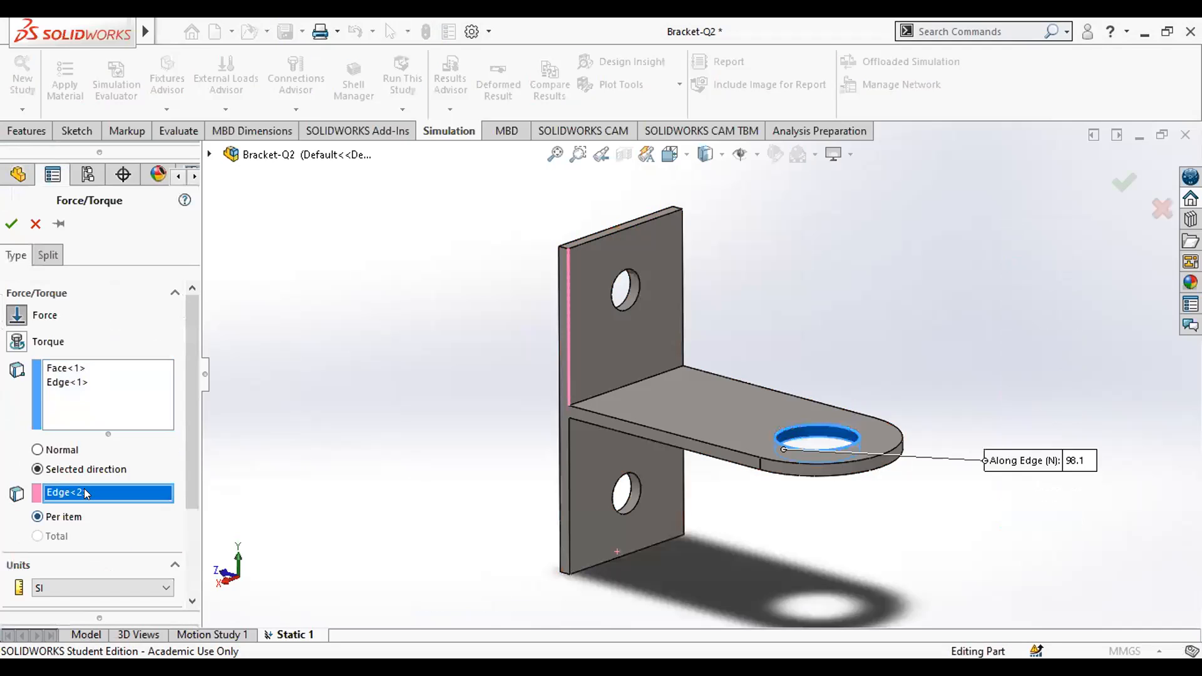
scroll(84, 495, "down", 3)
left_click_drag(63, 509, 0, 511)
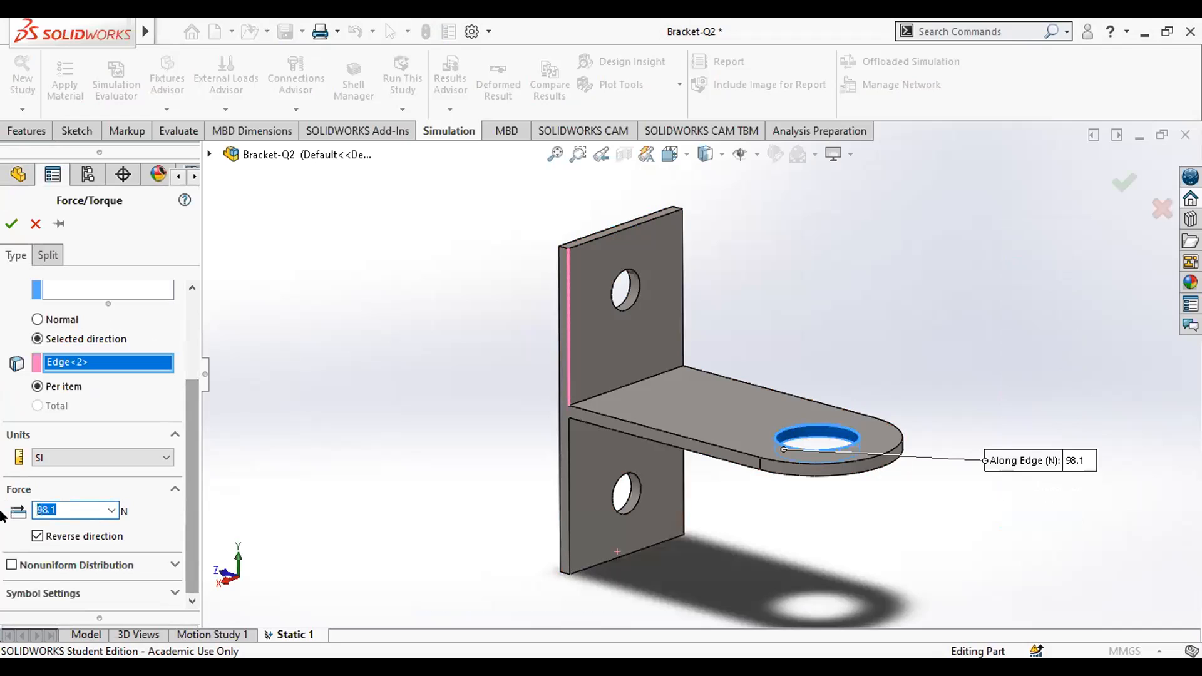
type("300")
left_click(11, 224)
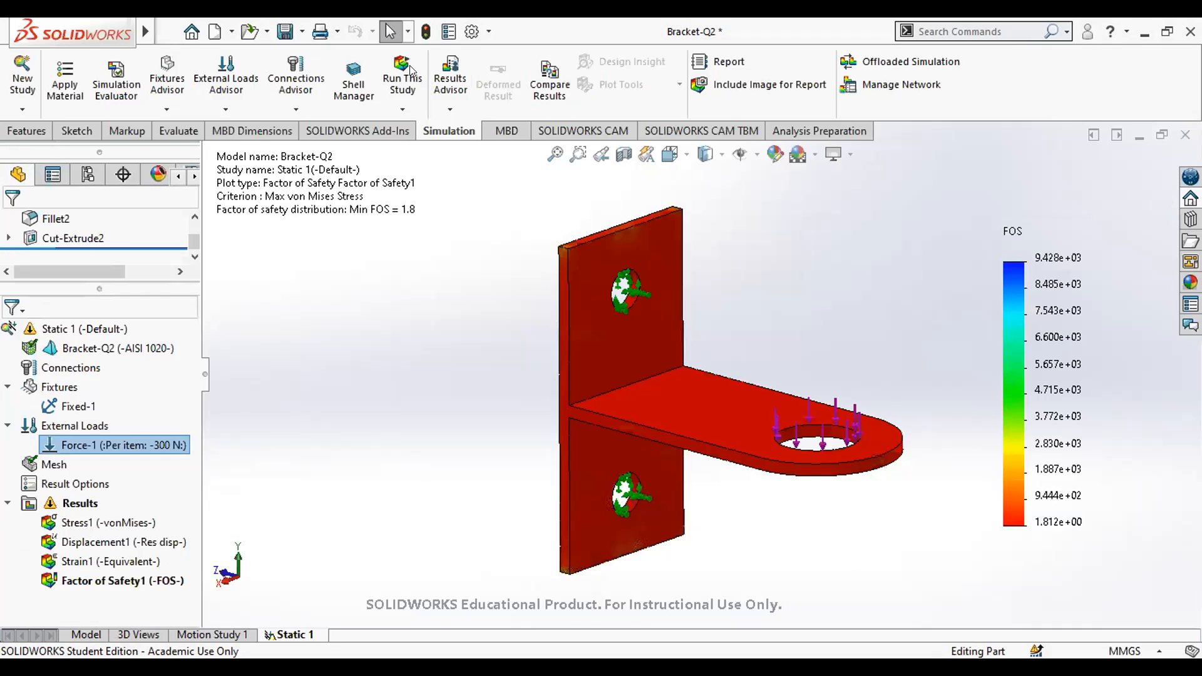
left_click(408, 68)
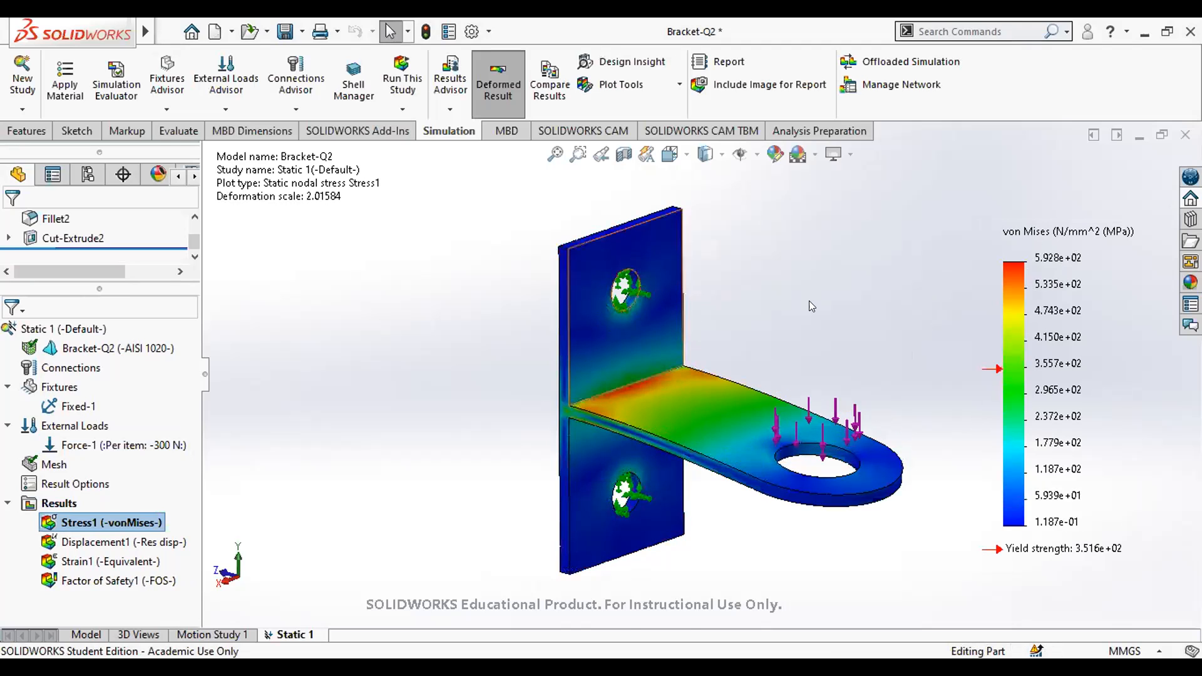
Examine the von Mises stress distribution under the 300 N force against the yield strength on the colour chart
scroll(677, 386, "down", 4)
scroll(750, 404, "up", 4)
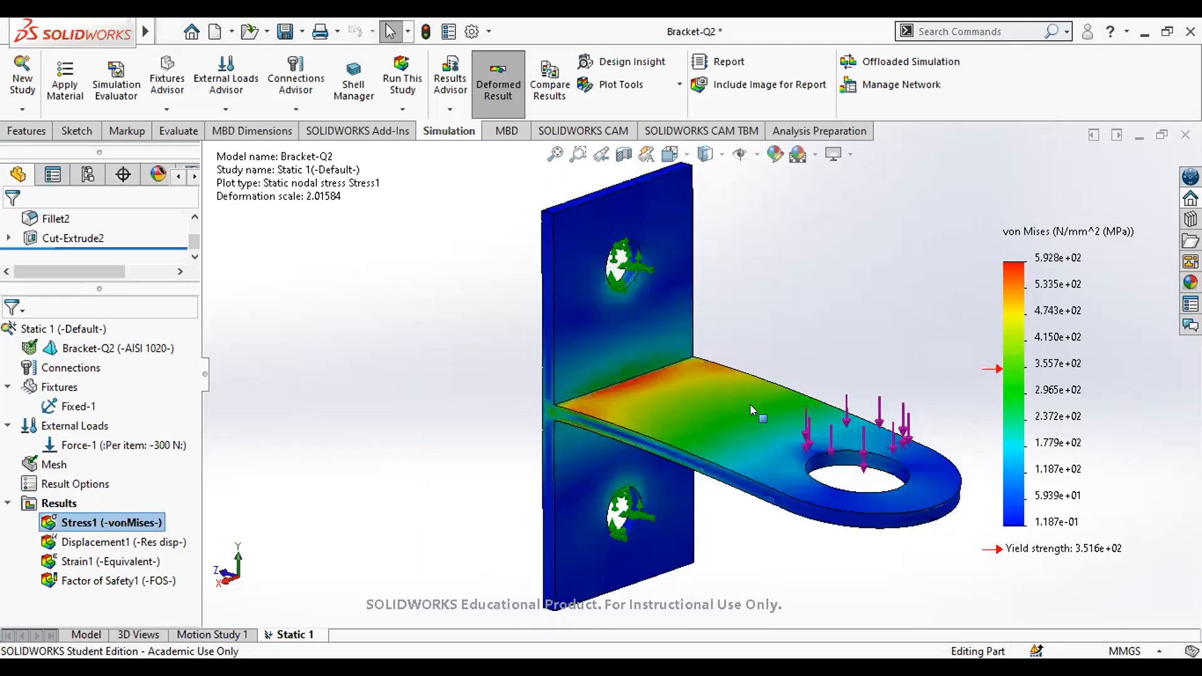
scroll(750, 405, "up", 2)
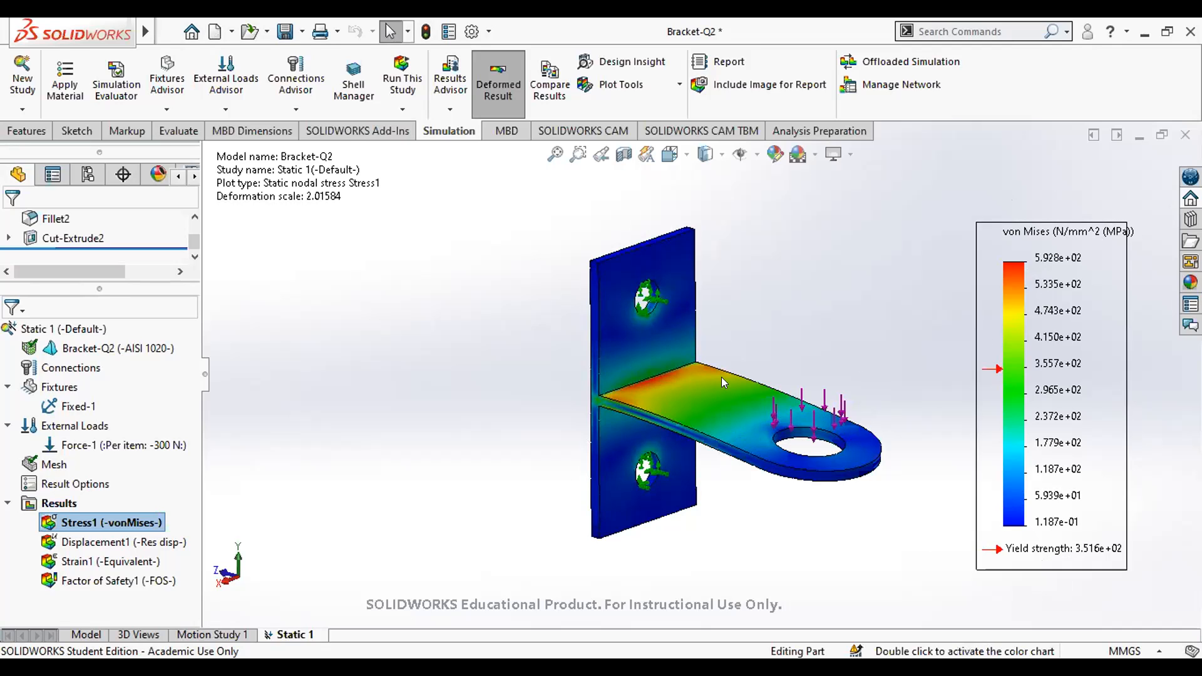
scroll(775, 420, "down", 3)
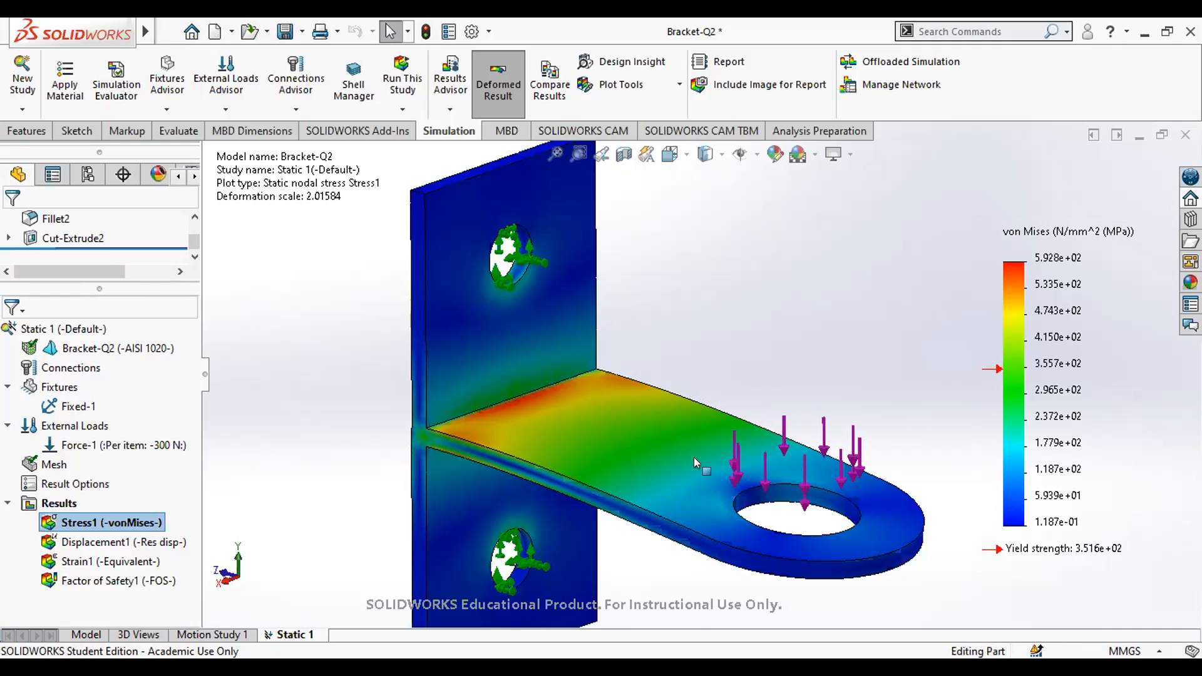
scroll(703, 376, "up", 3)
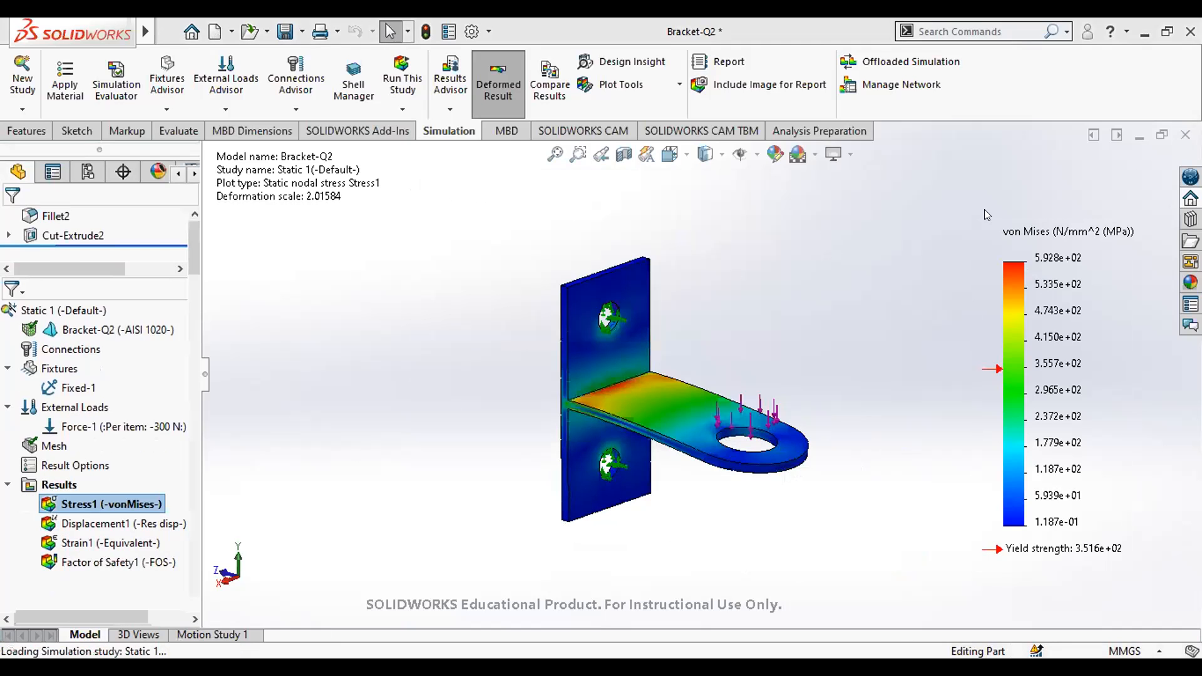
scroll(235, 299, "down", 3)
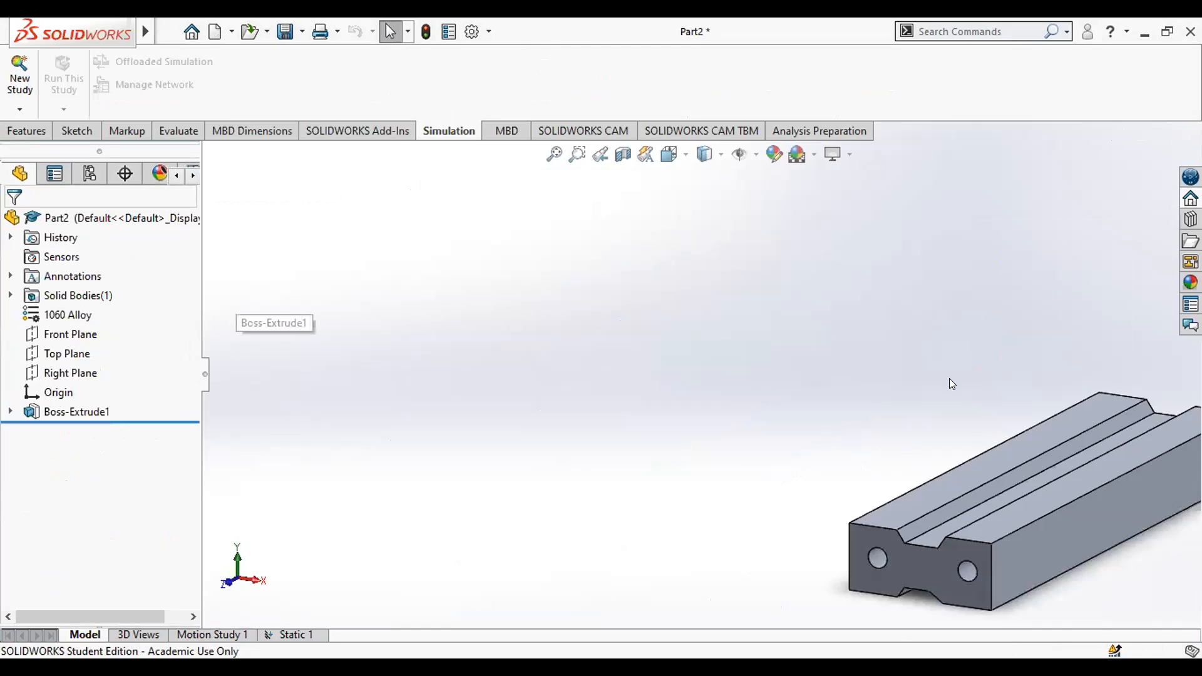
scroll(931, 463, "up", 3)
scroll(864, 456, "up", 1)
scroll(242, 217, "down", 2)
scroll(283, 38, "up", 3)
scroll(891, 438, "down", 3)
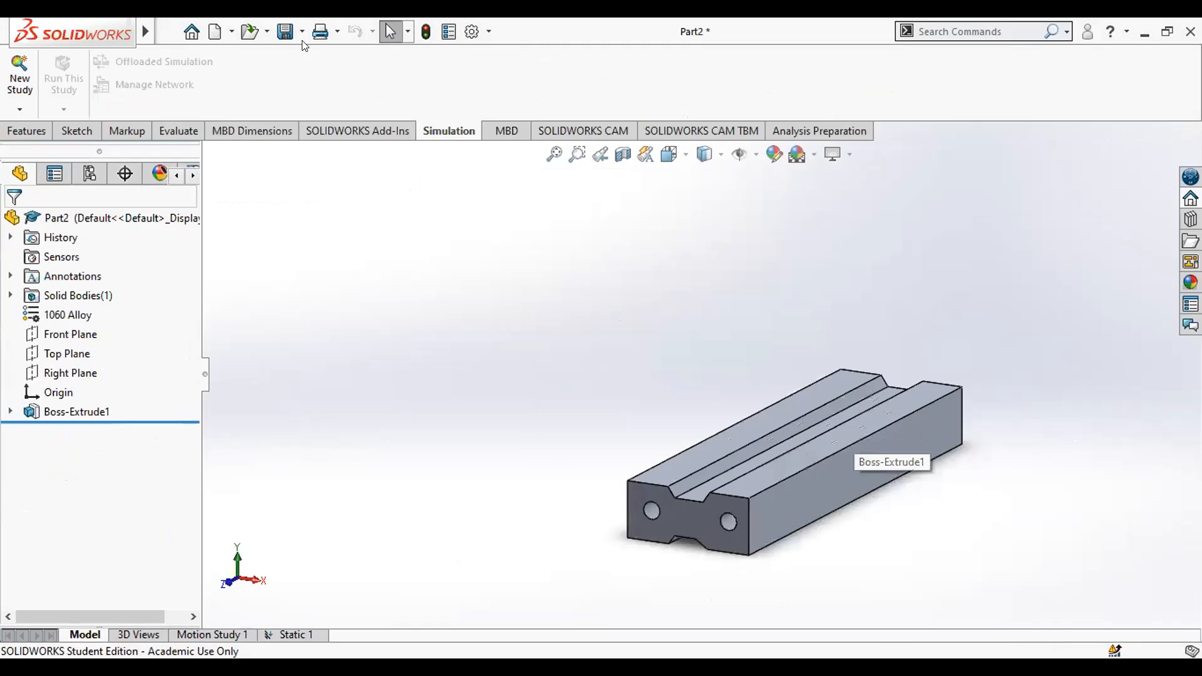
Close the part Part2 without saving its changes
left_click(301, 31)
left_click(1171, 138)
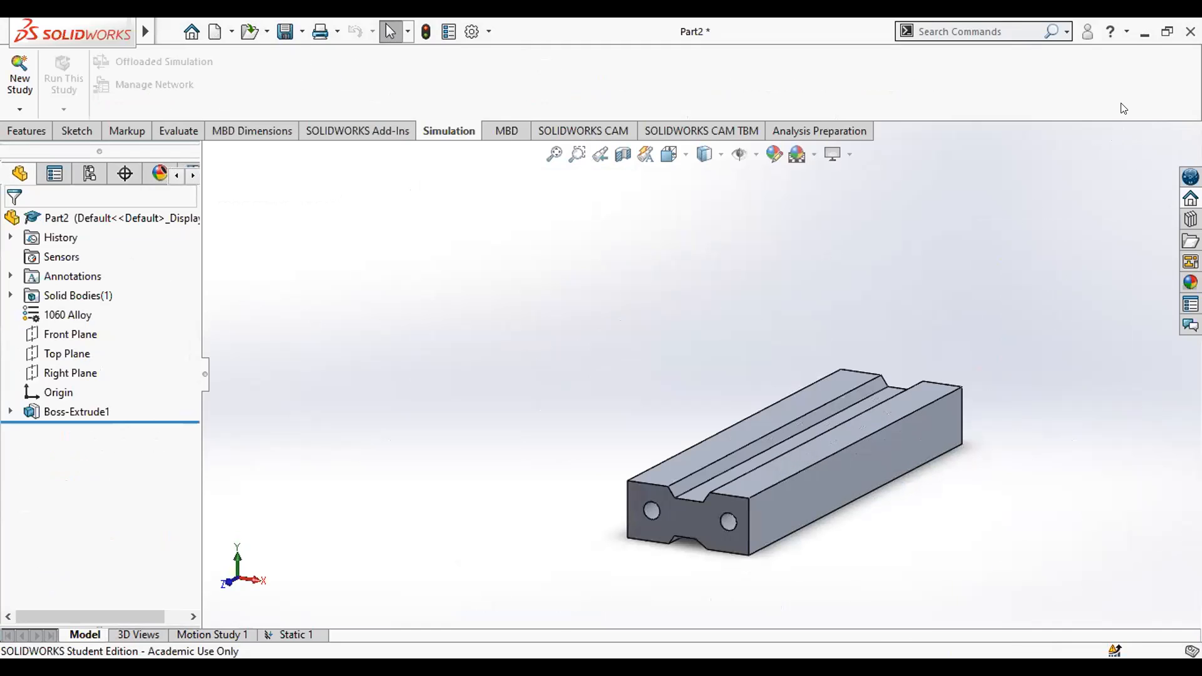
scroll(1121, 103, "up", 4)
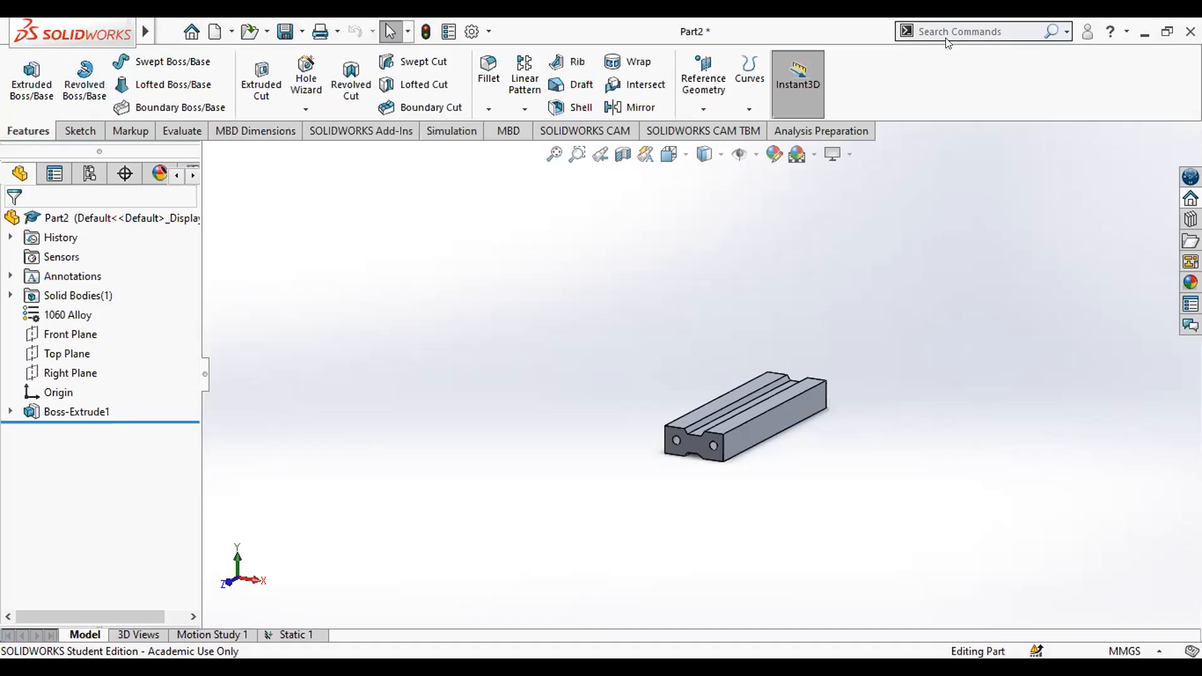
left_click(1169, 137)
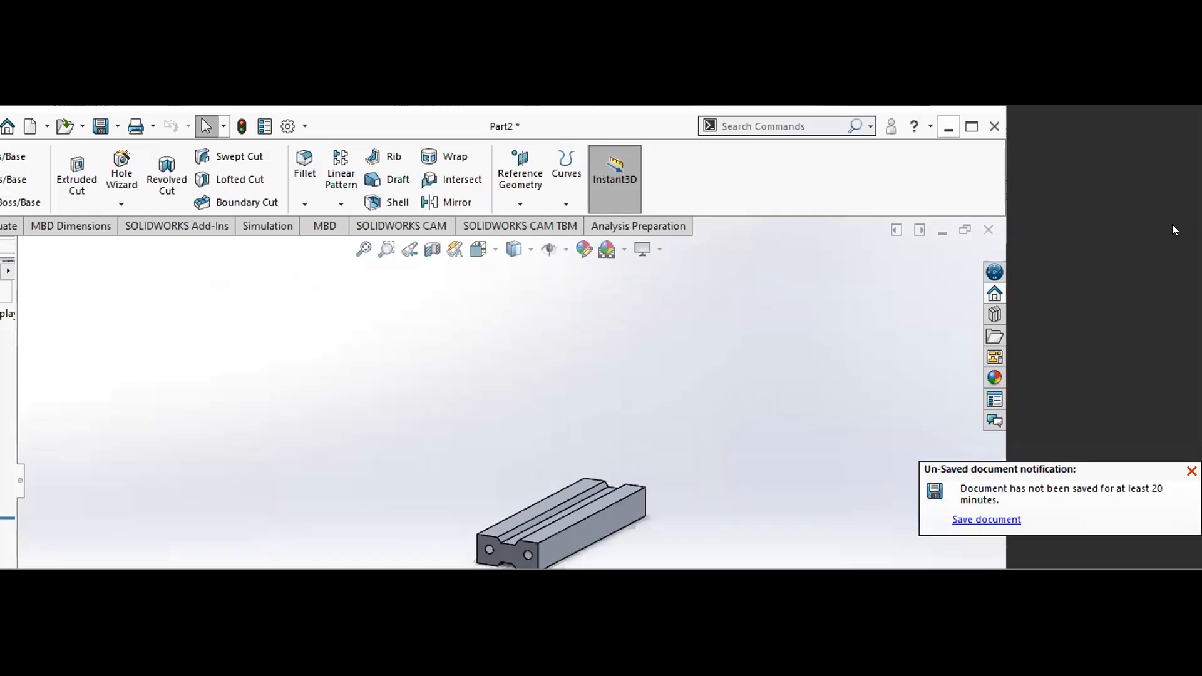
left_click(972, 127)
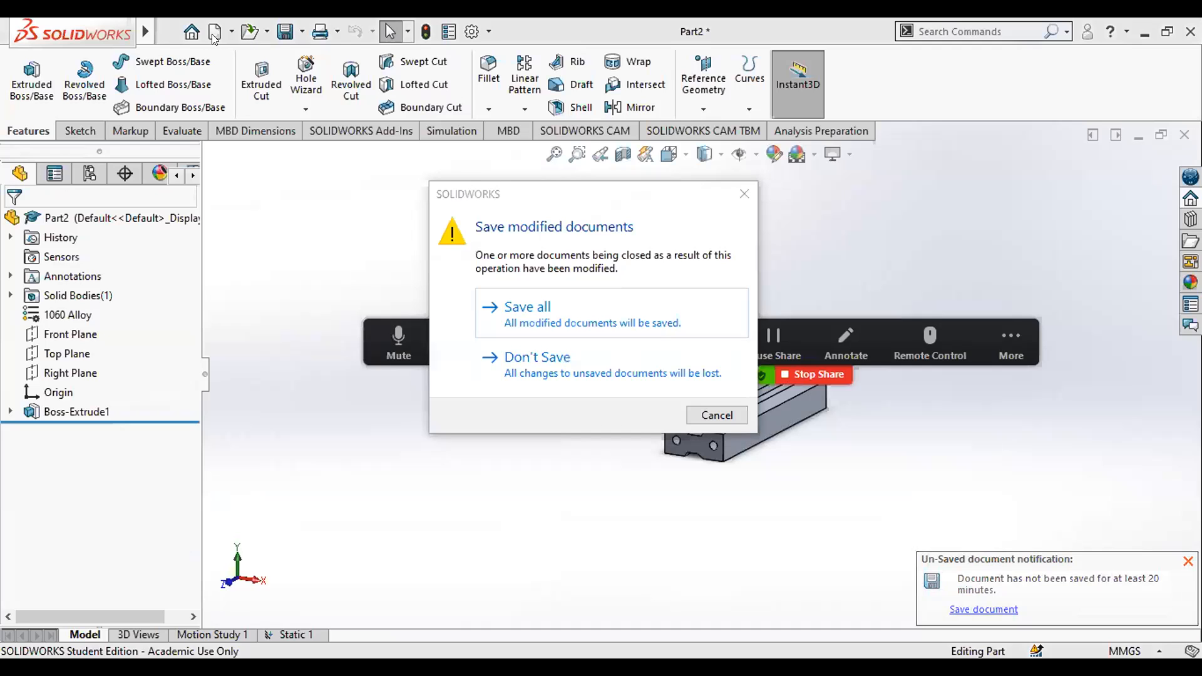
left_click(611, 364)
Create a new empty assembly document and dismiss the prompt to insert an existing component
left_click(231, 31)
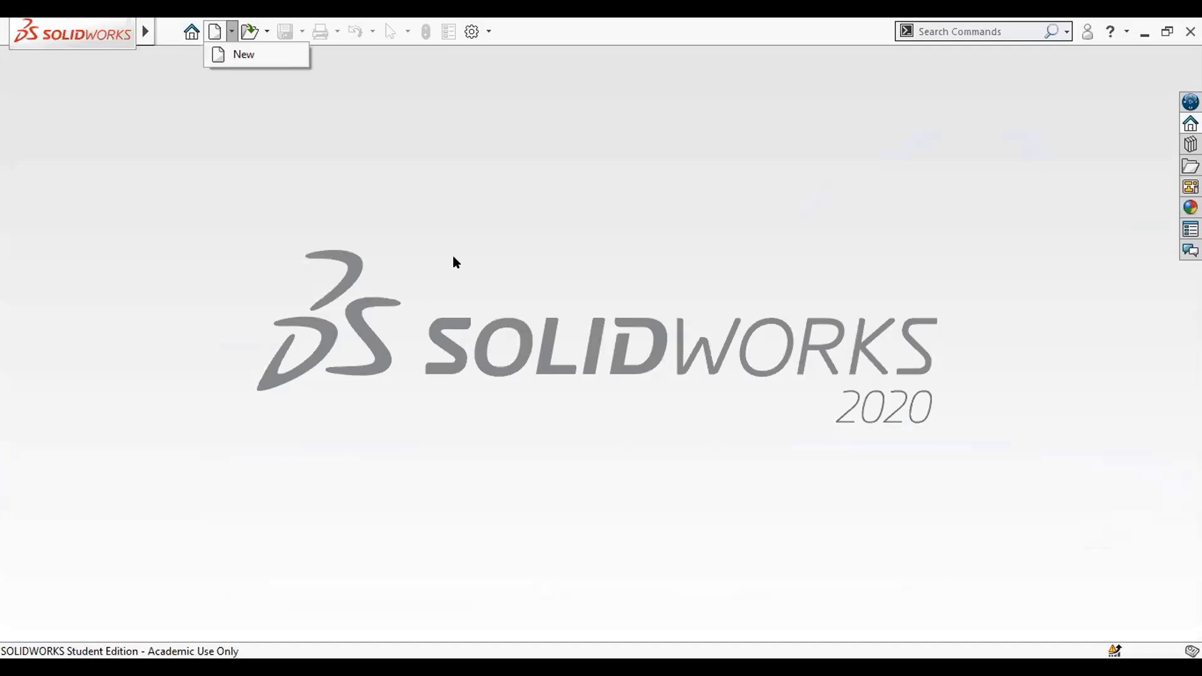
left_click(244, 54)
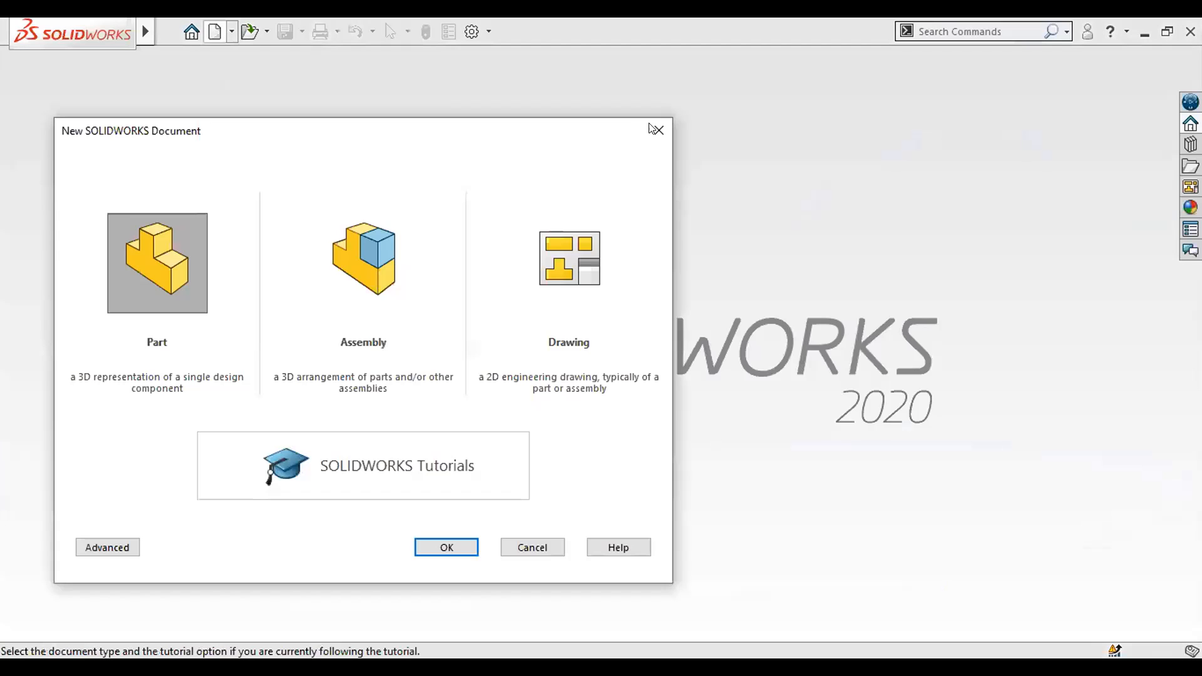
left_click(232, 35)
left_click(244, 54)
double_click(399, 282)
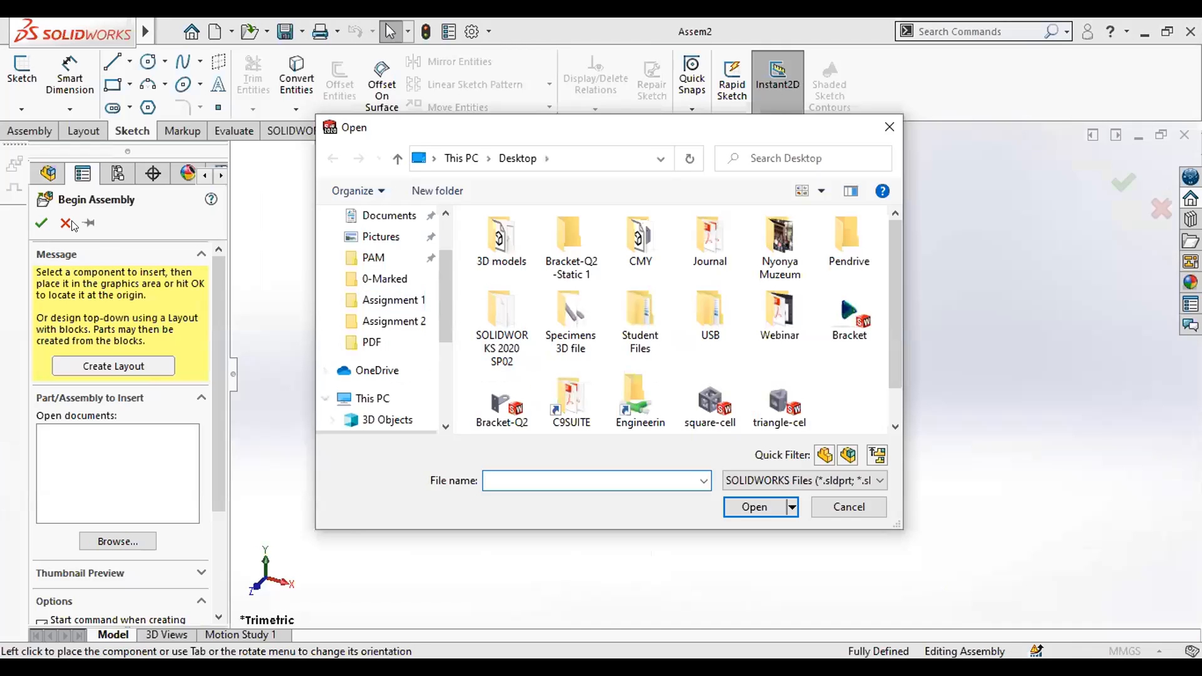
key("Escape")
key("Escape")
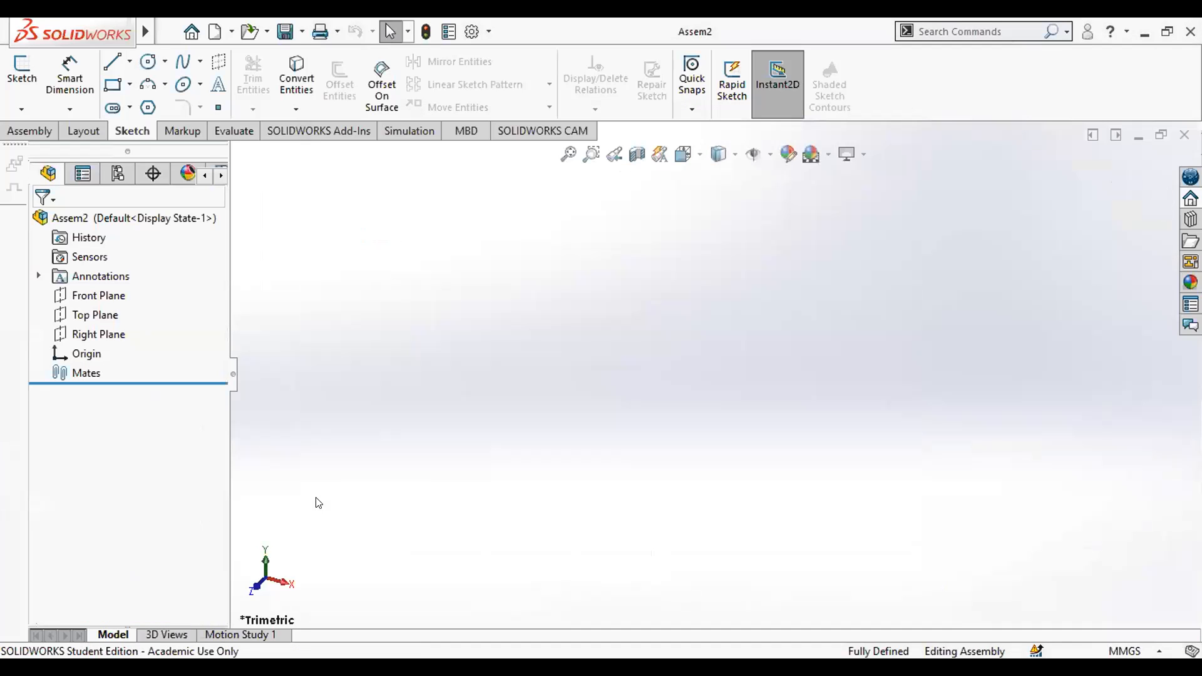
Add a new part to the assembly and place it on the Front Plane
left_click(21, 109)
left_click(29, 131)
left_click(99, 110)
left_click(196, 151)
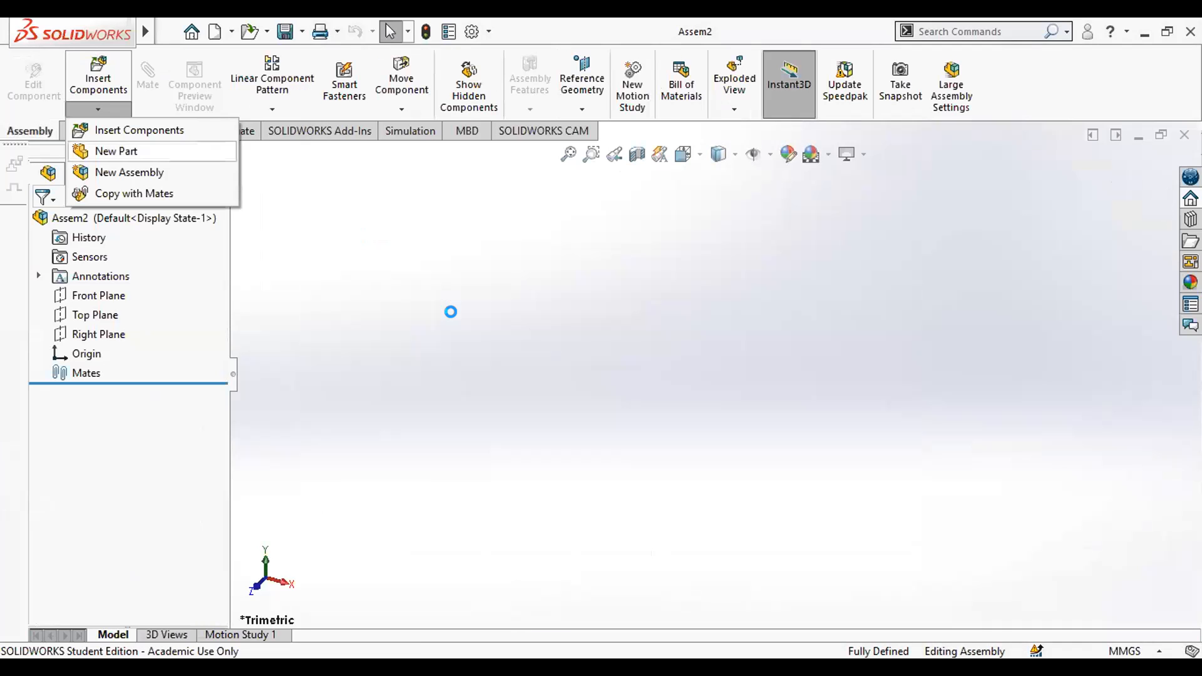
left_click(98, 295)
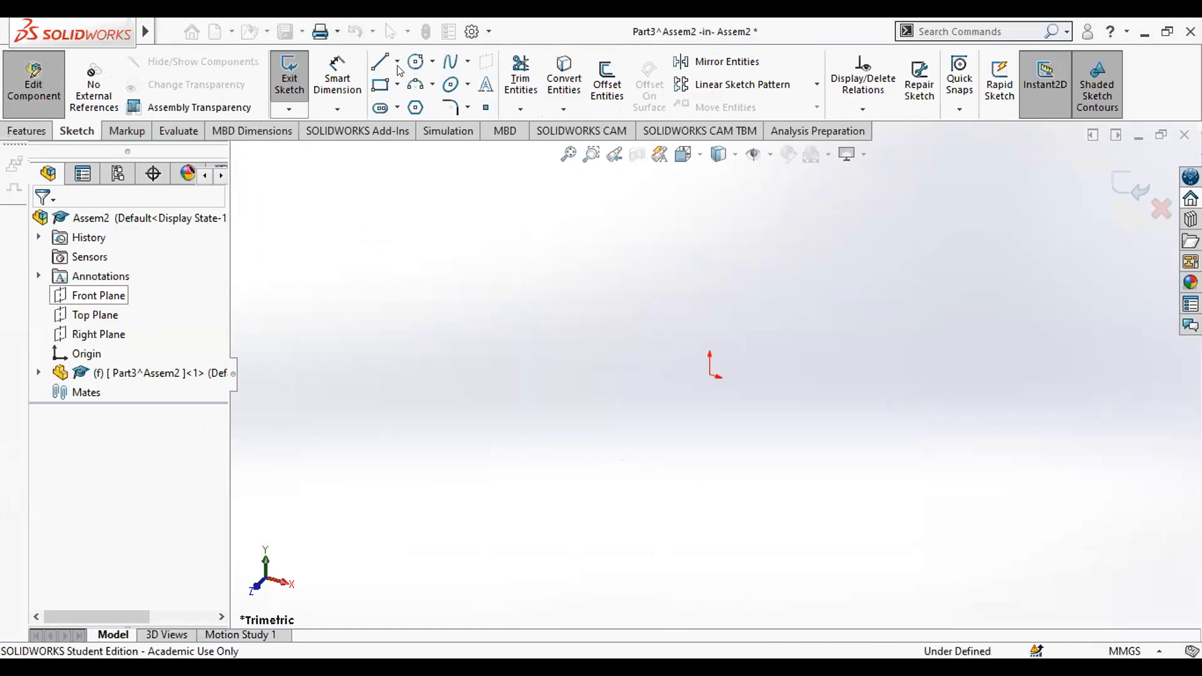
Sketch a circle centred on the origin and set its diameter to 70 mm
left_click(415, 61)
left_click(712, 374)
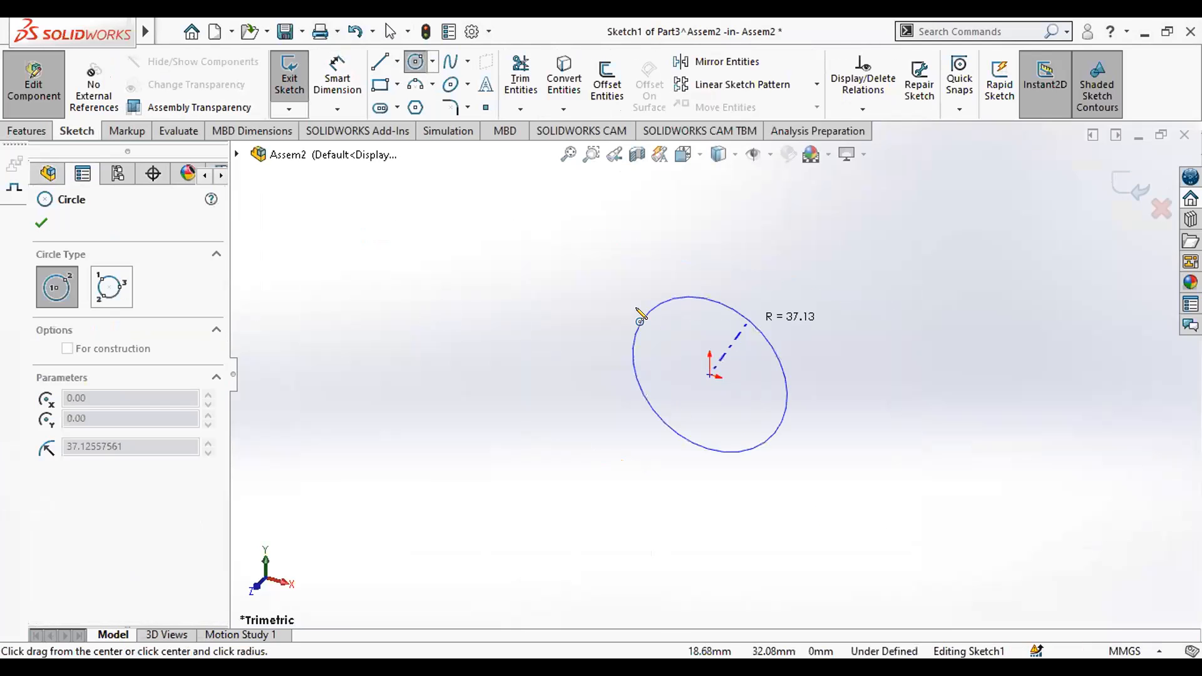
left_click(743, 323)
left_click(352, 79)
left_click(750, 328)
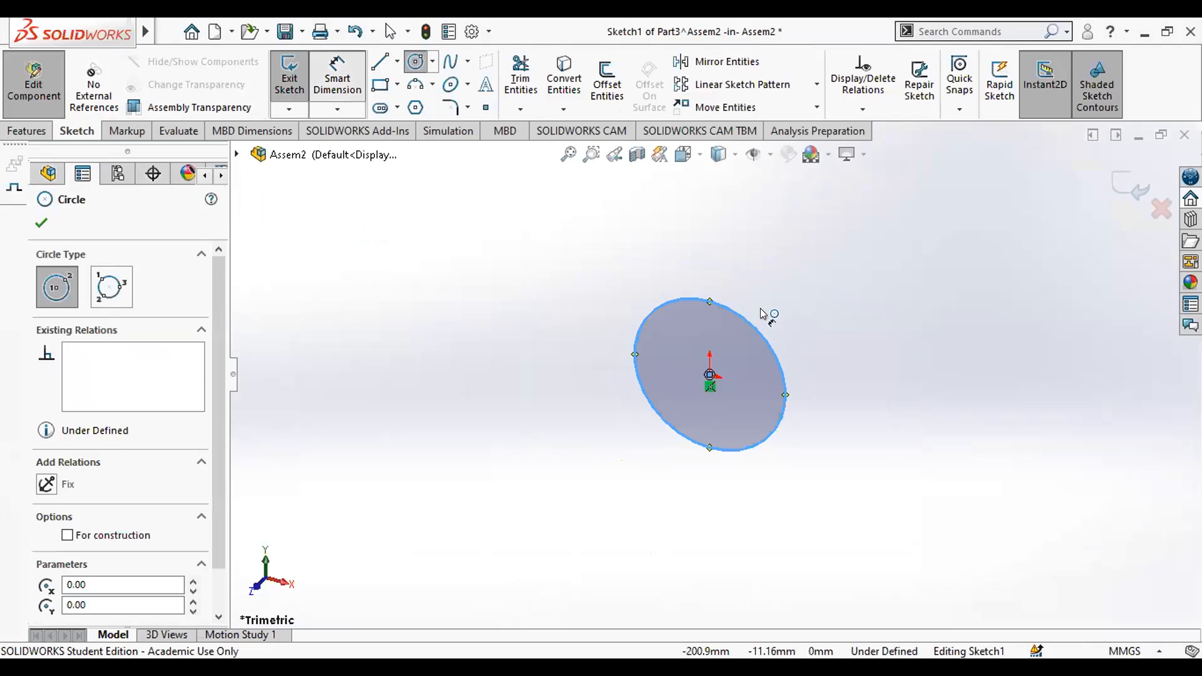
left_click(720, 275)
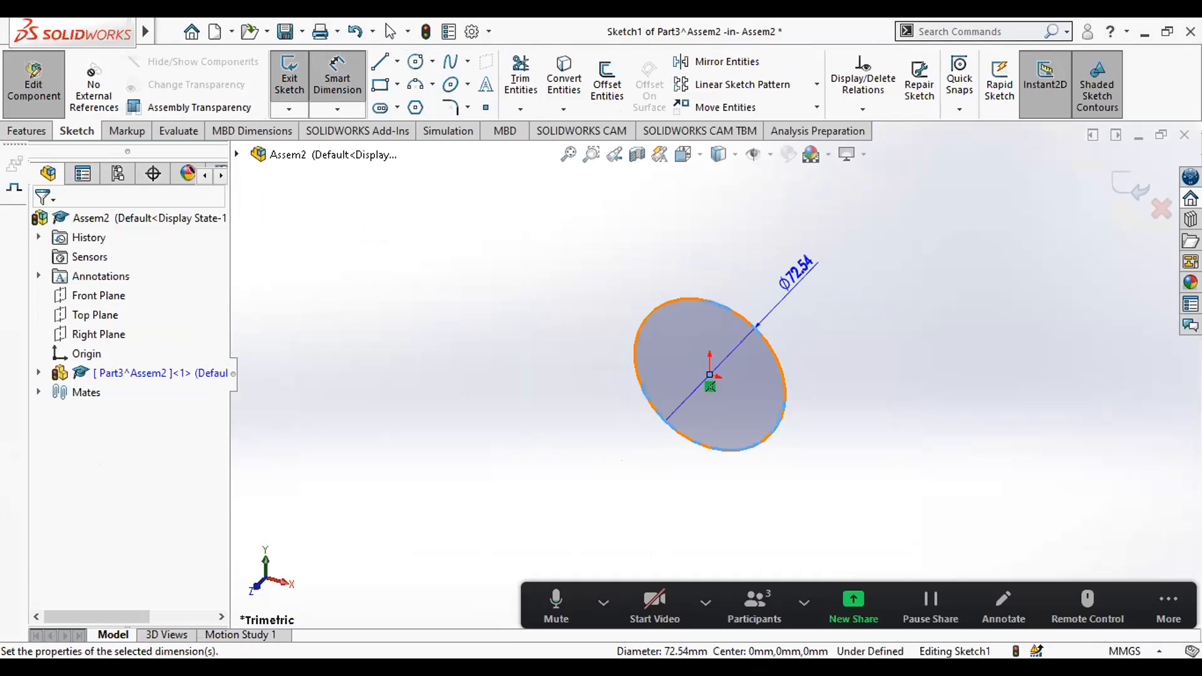
type("70")
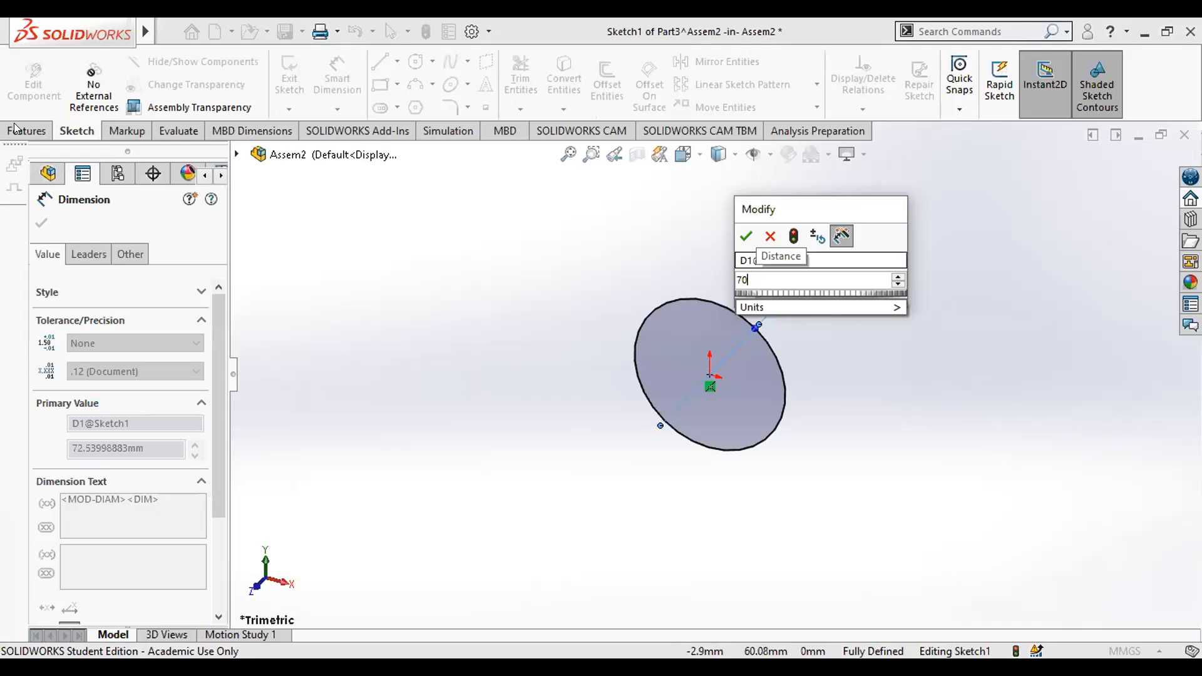
left_click(739, 237)
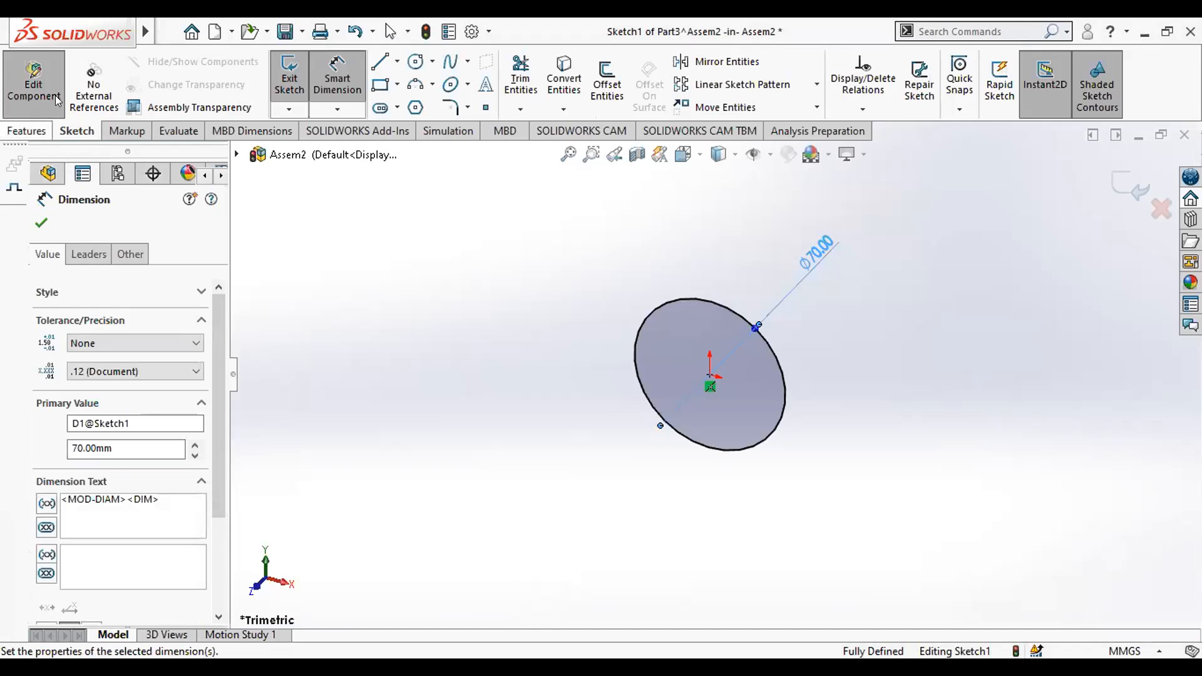
Extrude the circle 100 mm as a blind boss and return to the assembly
left_click(43, 129)
left_click(314, 102)
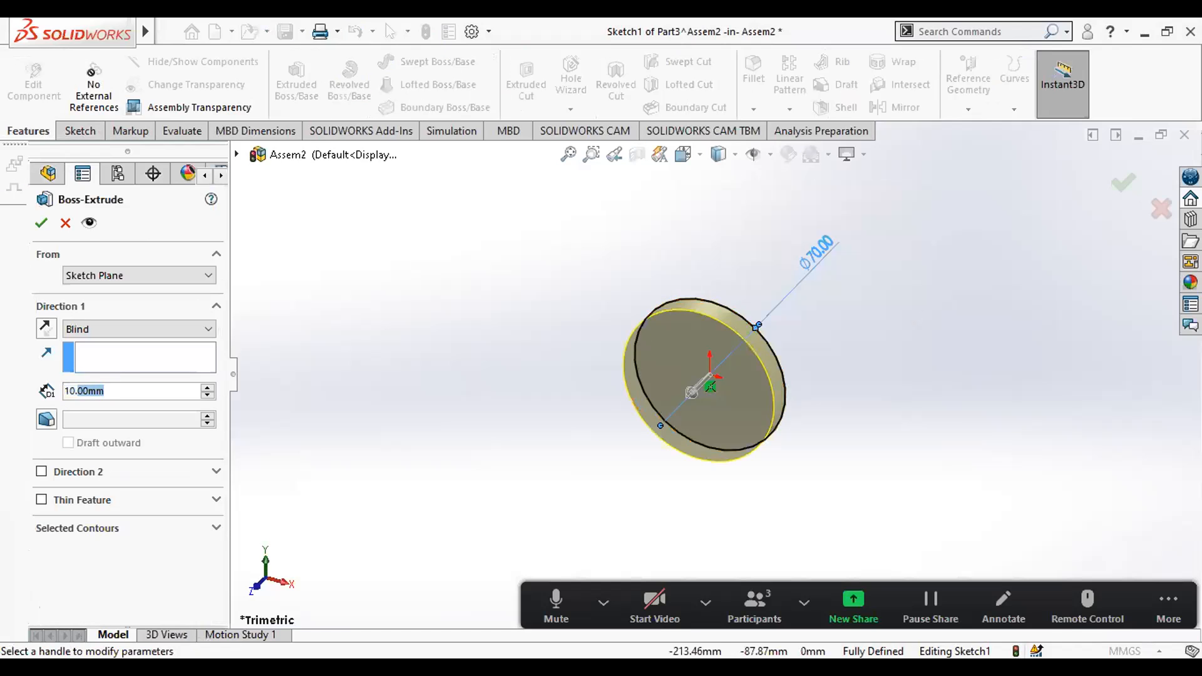
type("100")
key("Return")
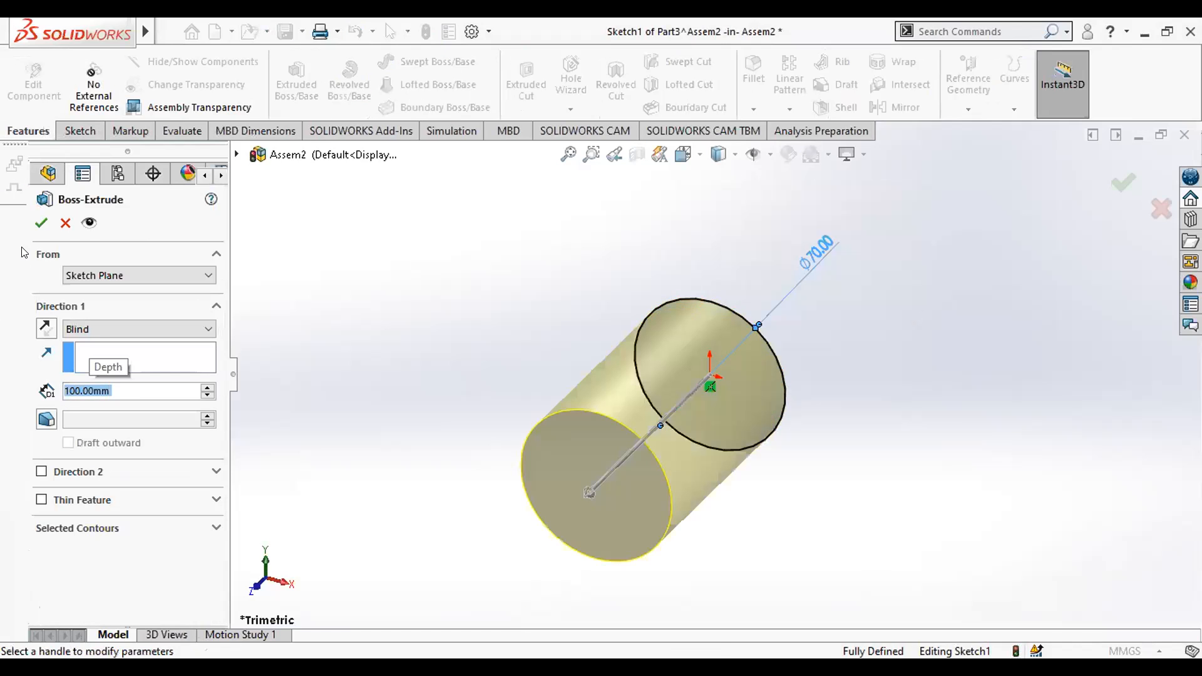
key("Return")
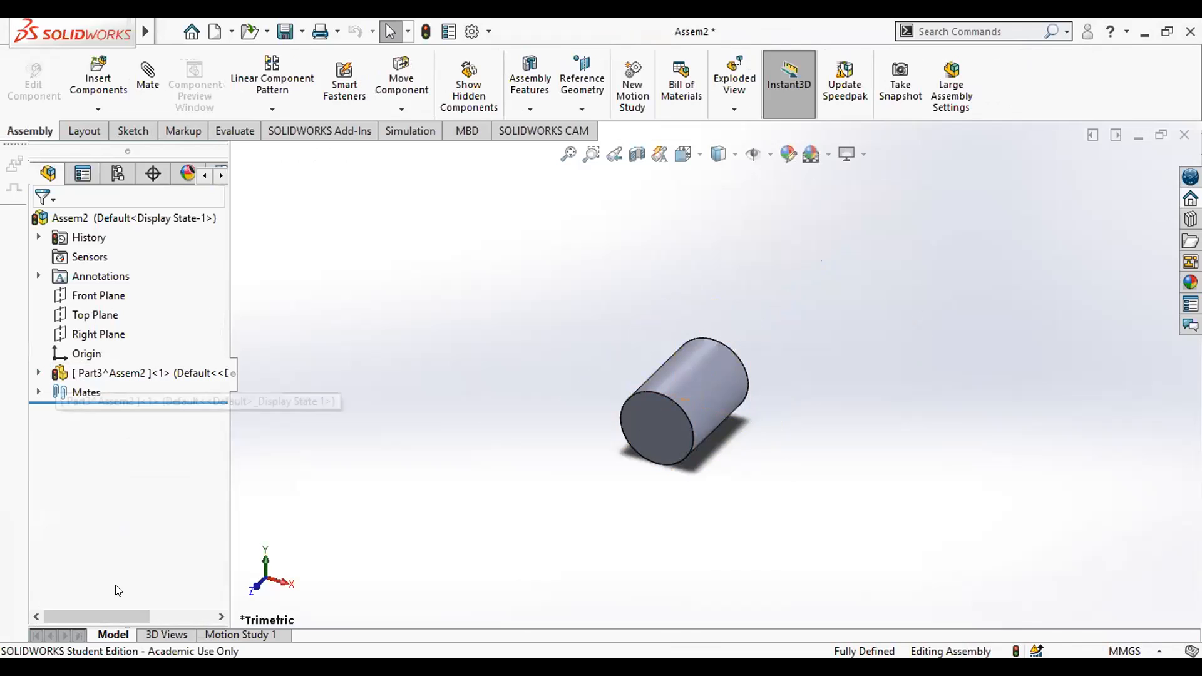
Expand the new part's feature list and save the assembly on the Desktop as sample
left_click(38, 373)
left_click(625, 360)
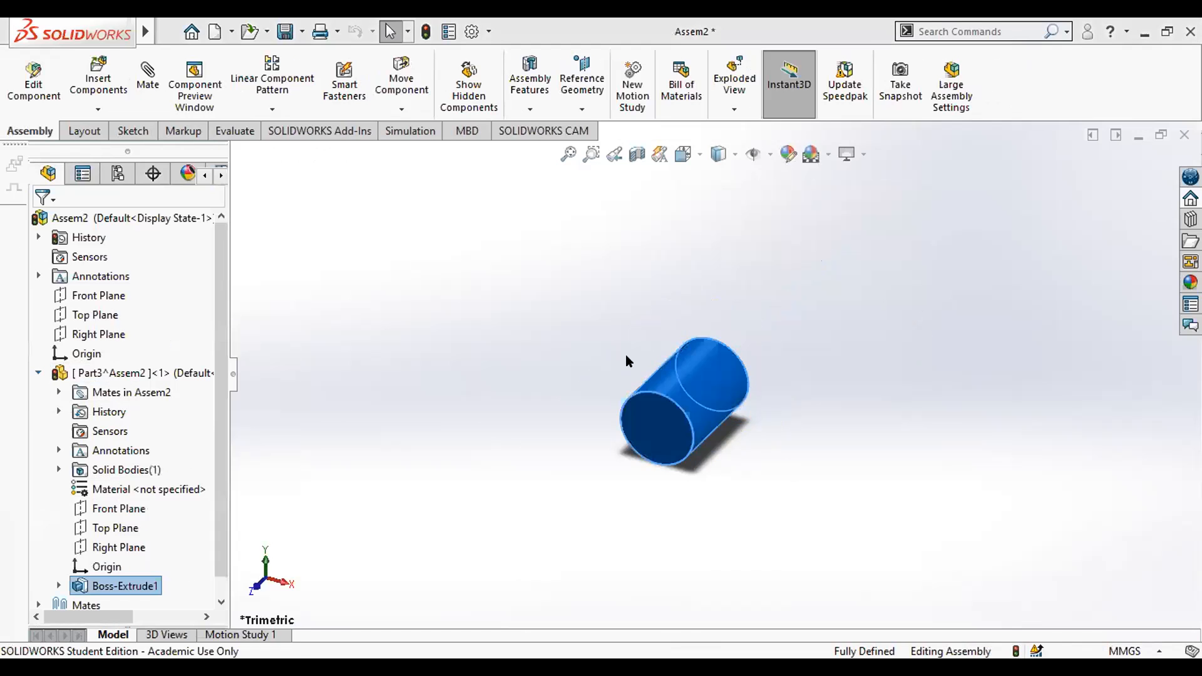
left_click(611, 363)
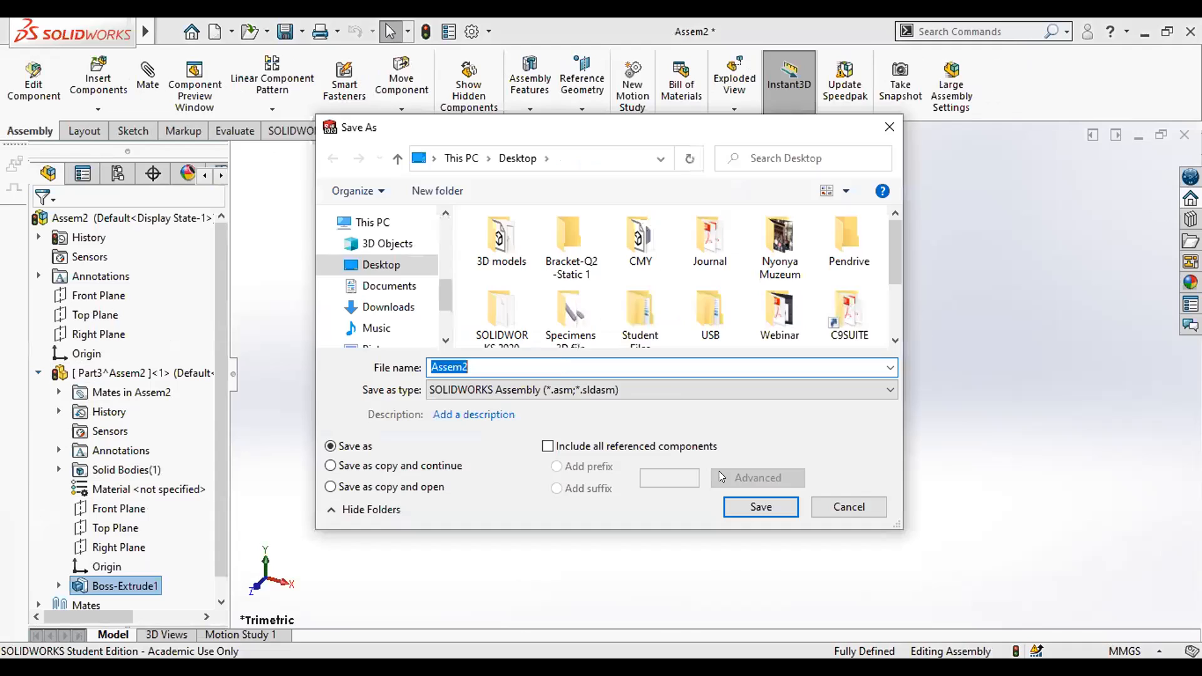
type("samle")
left_click(753, 508)
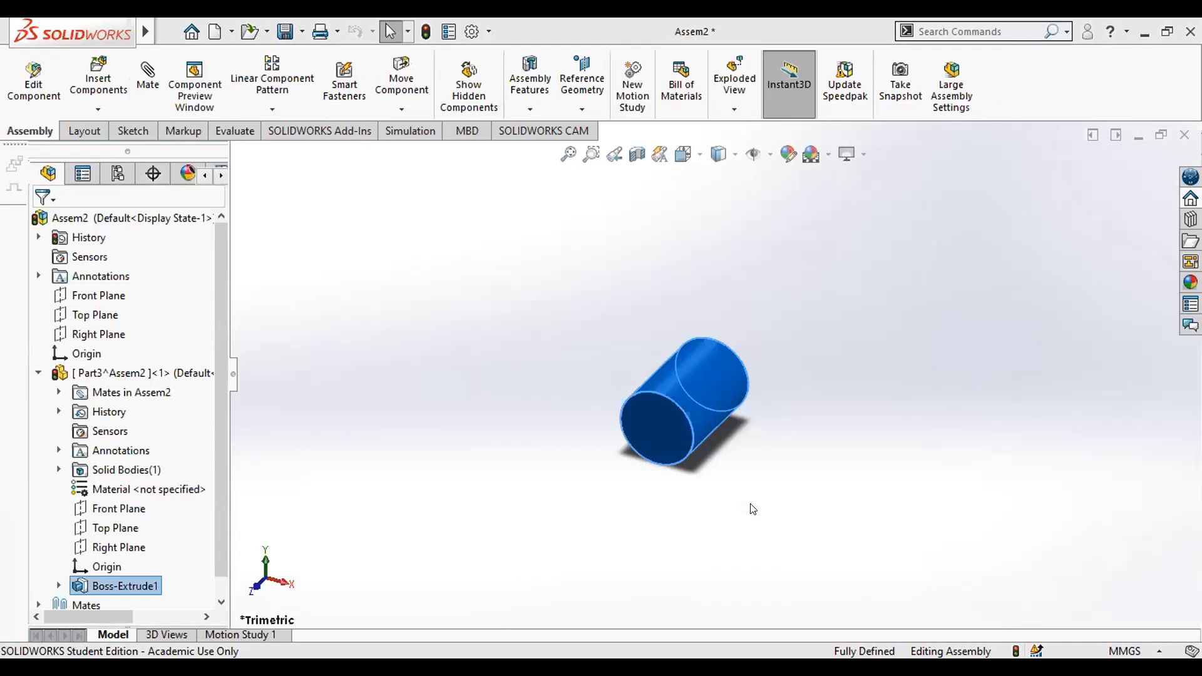
left_click(626, 294)
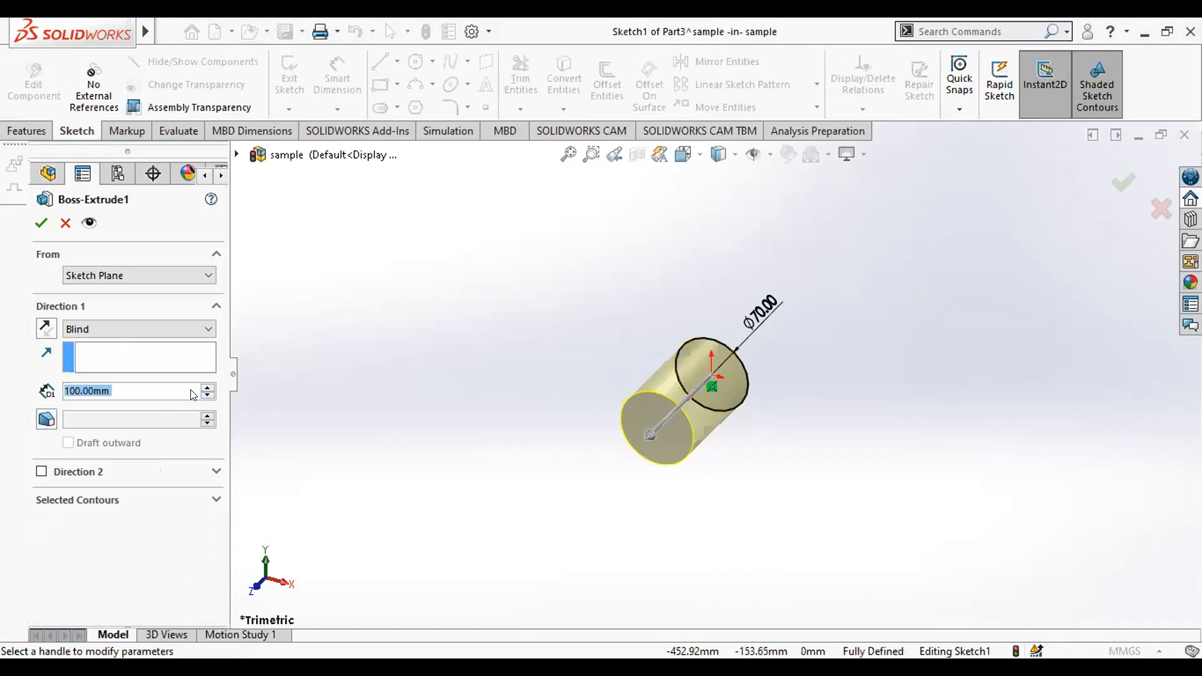
Set the cylinder's extrusion depth to 200 mm and return to the assembly
left_click(165, 390)
left_click_drag(165, 389, 2, 390)
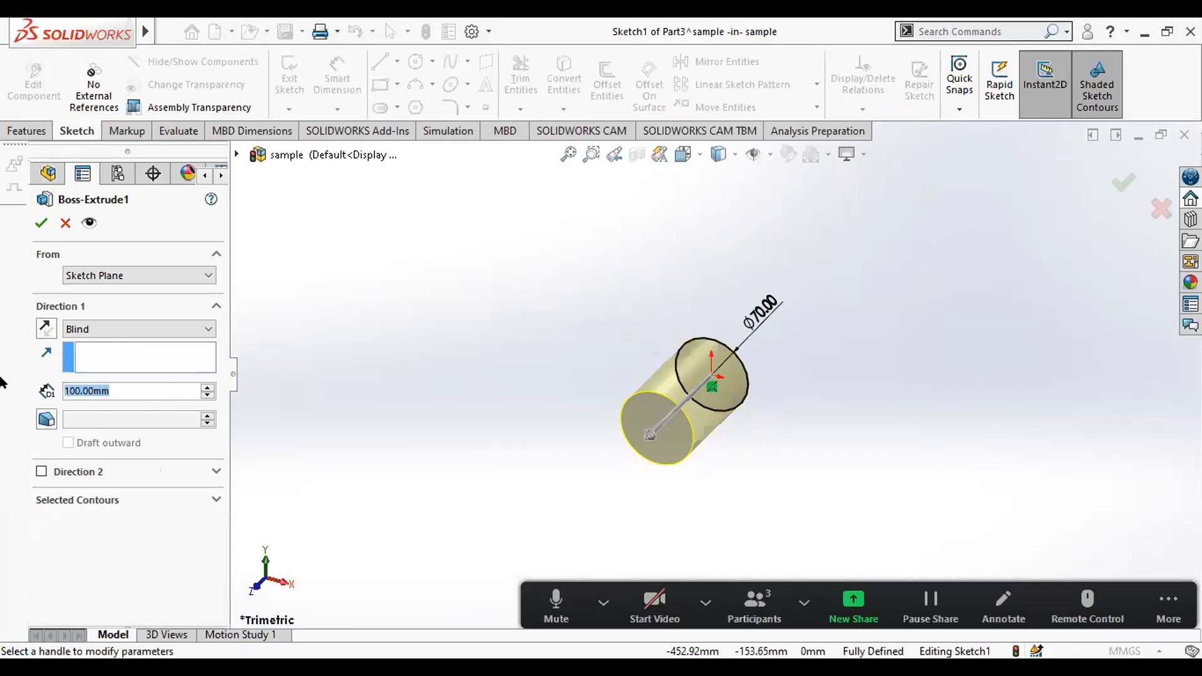
type("200")
key("Return")
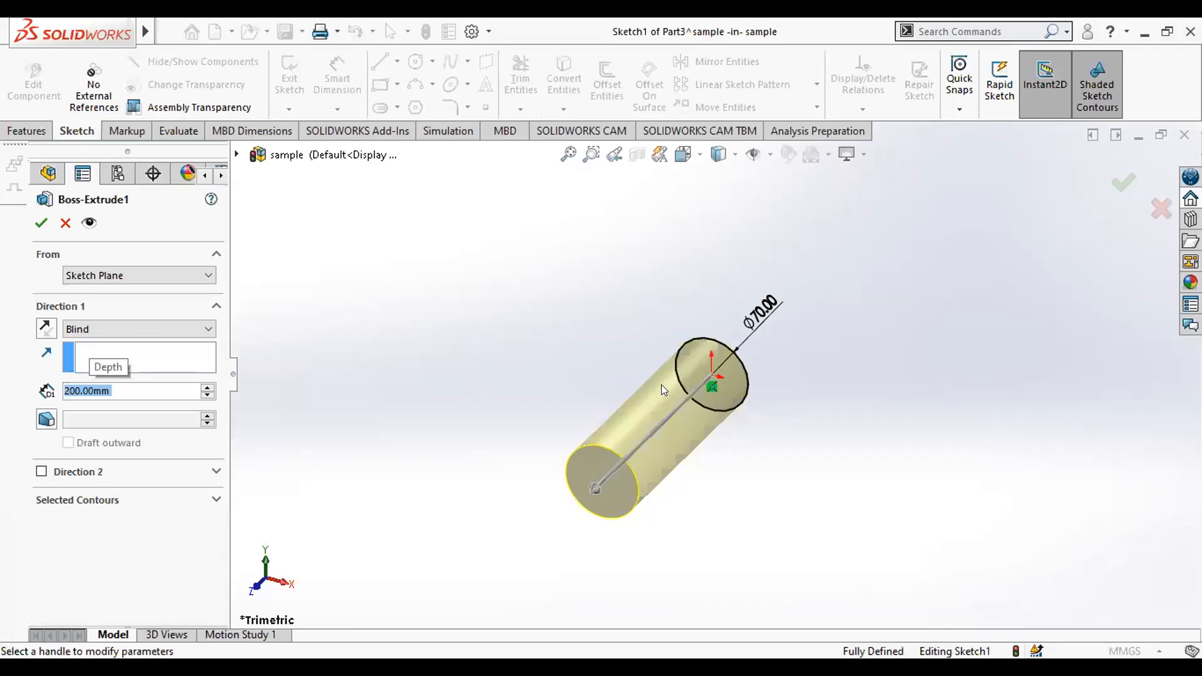
left_click(1123, 183)
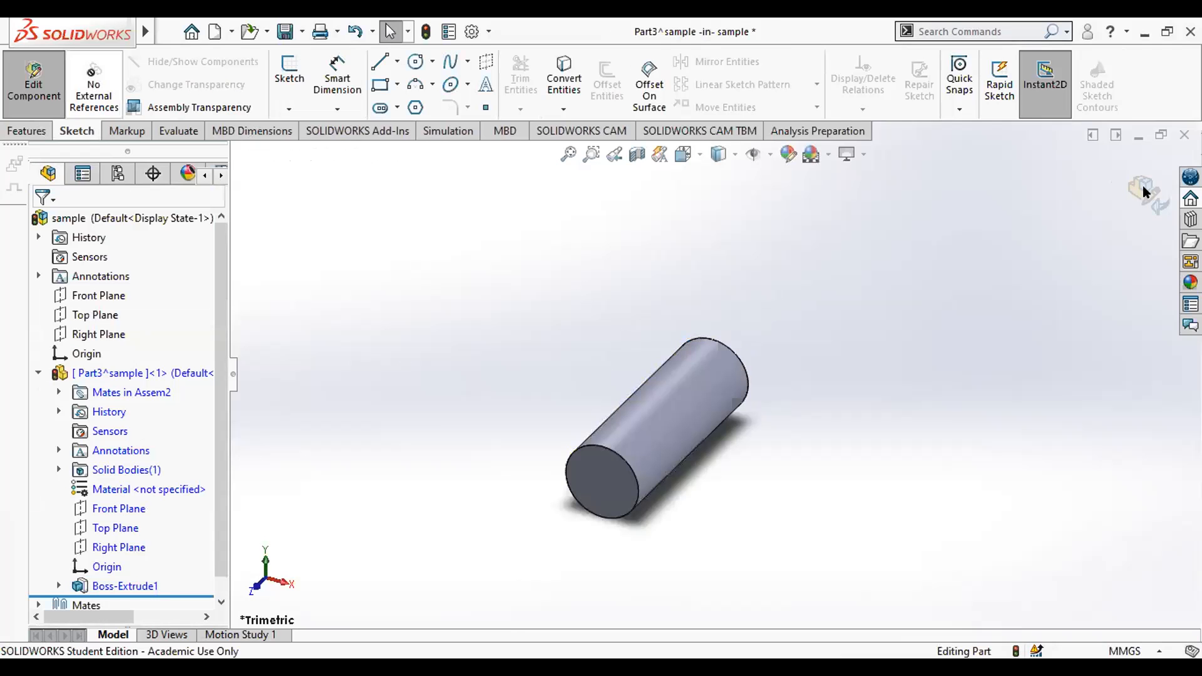
left_click(1149, 195)
Add a second new part to the assembly, placed on the cylinder's front end face
left_click(603, 477)
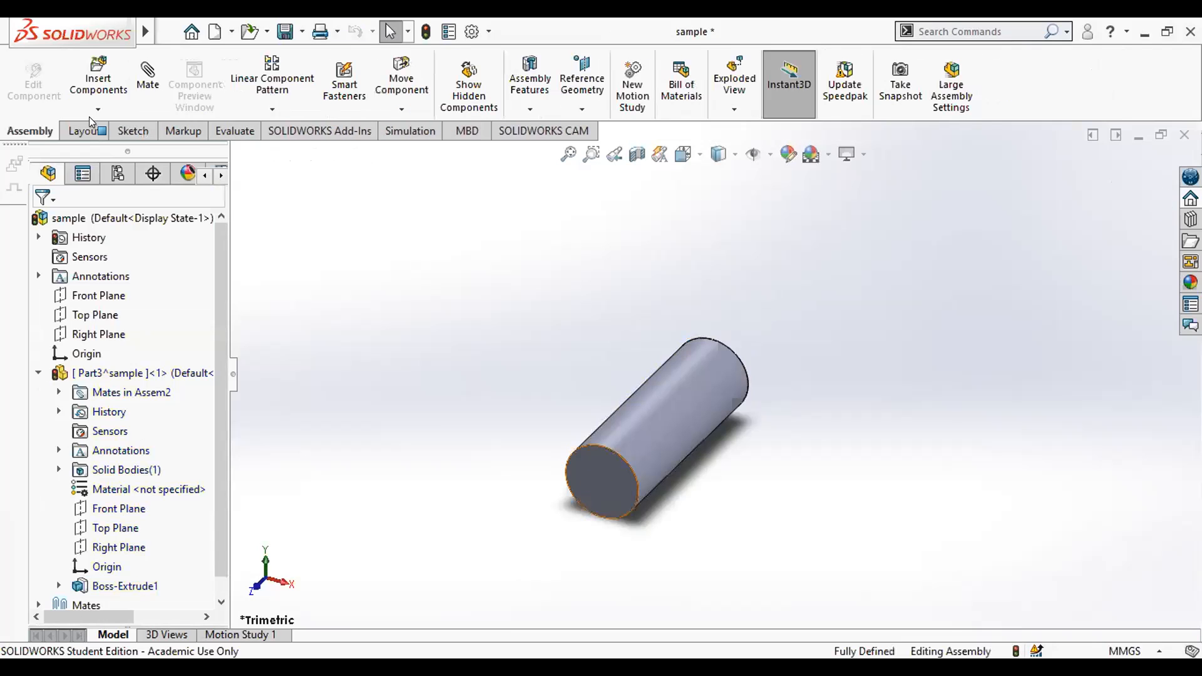
left_click(94, 113)
left_click(129, 147)
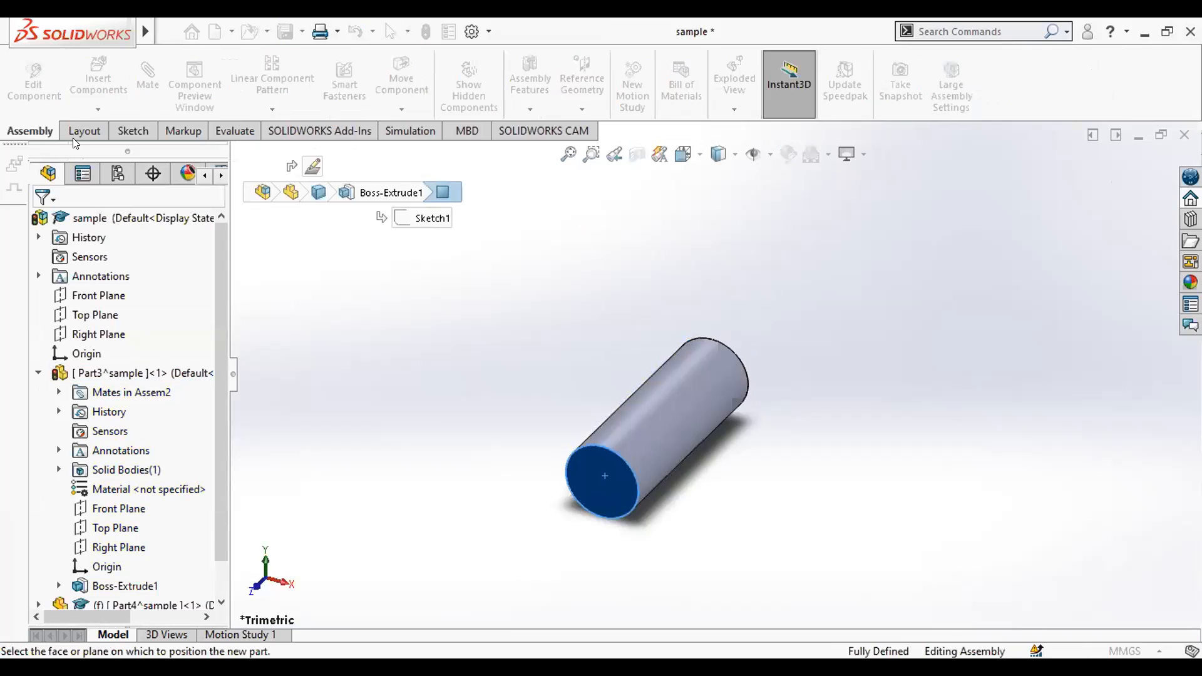
left_click(594, 474)
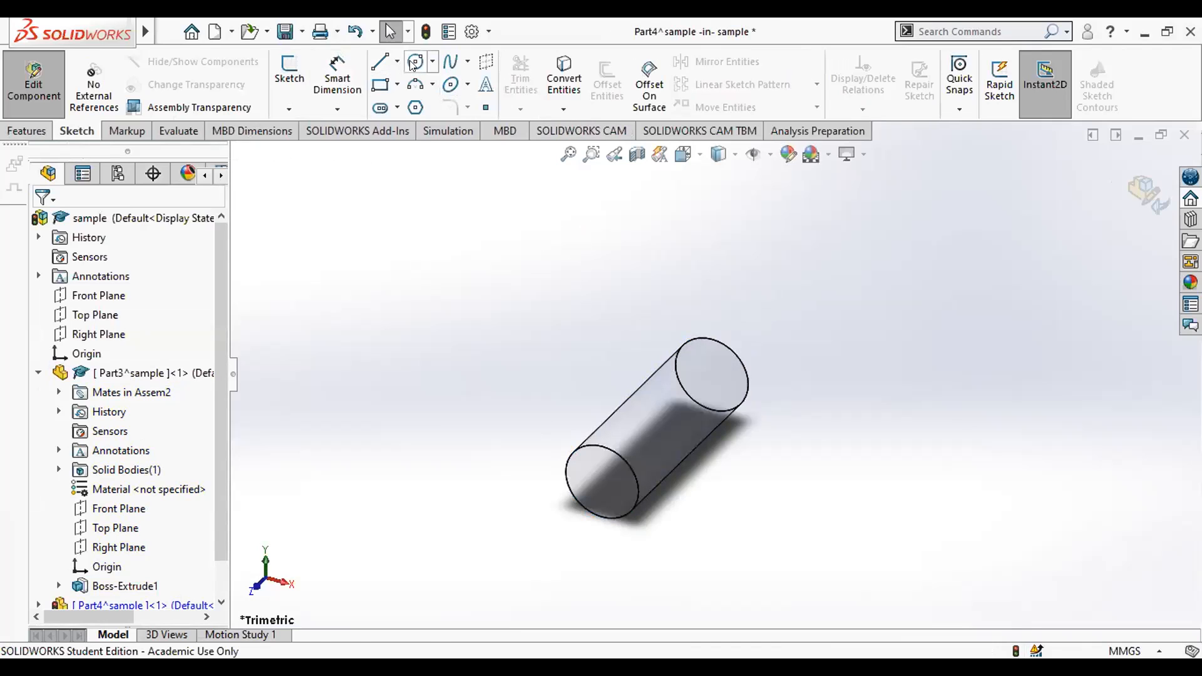
Sketch a circle of 35 mm radius on the cylinder's end face, centred on the origin and matching its edge
key("ctrl+8")
left_click(414, 62)
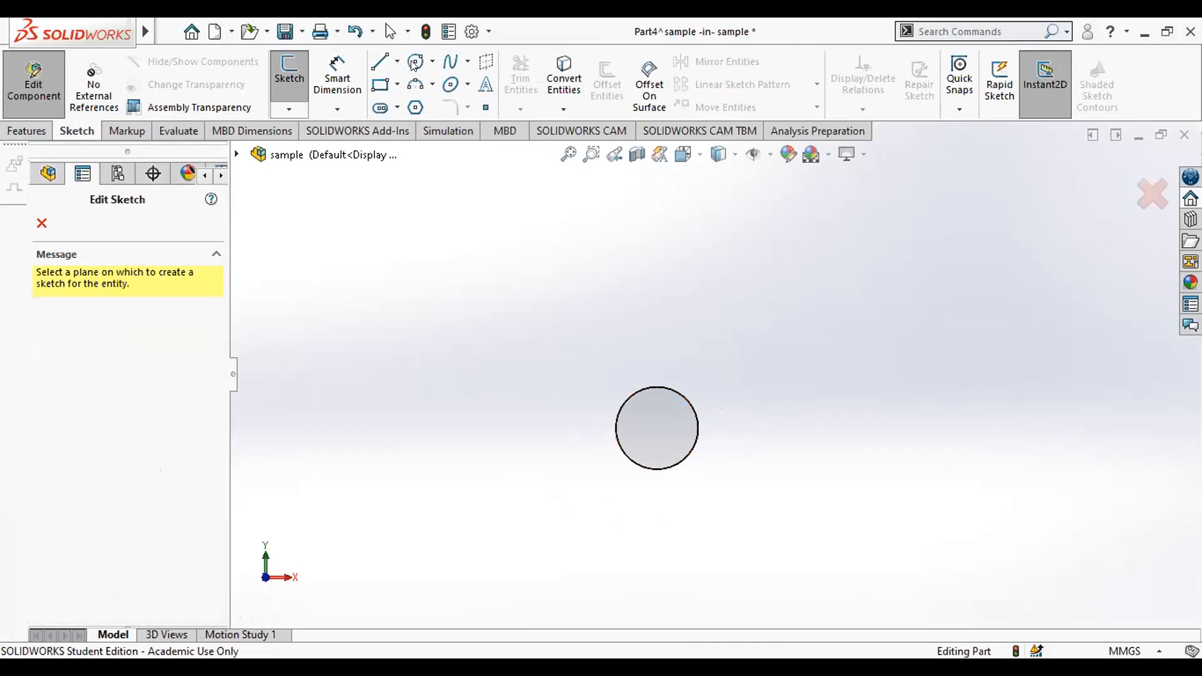
left_click(639, 410)
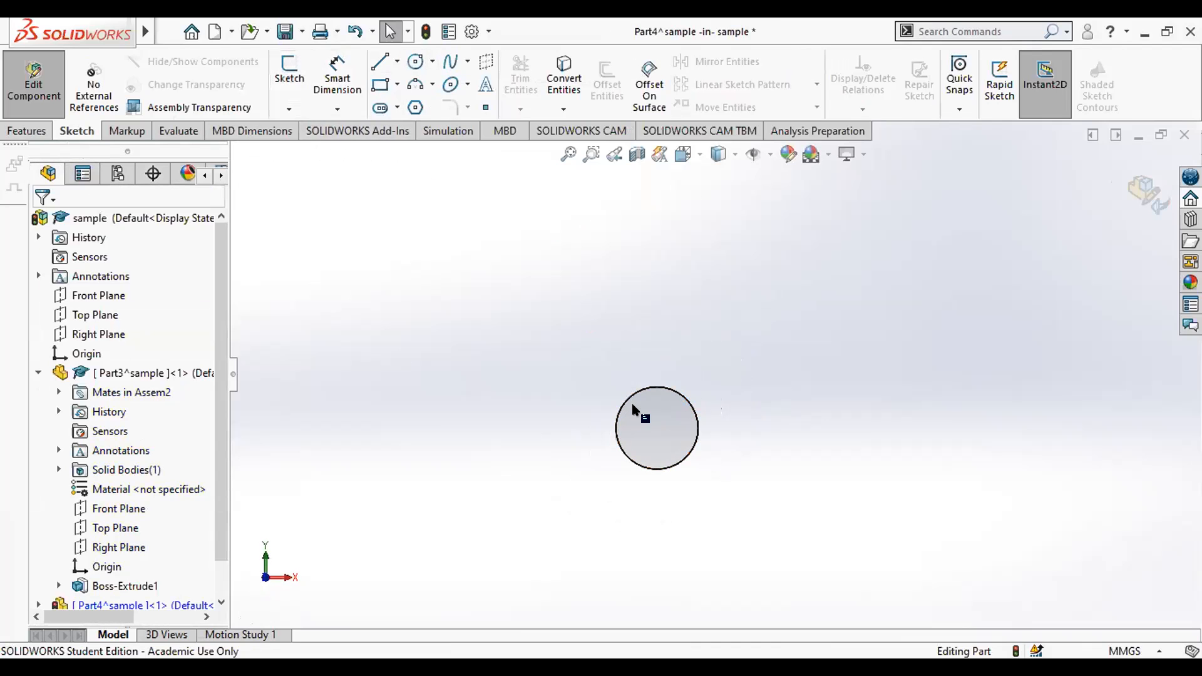
left_click(415, 62)
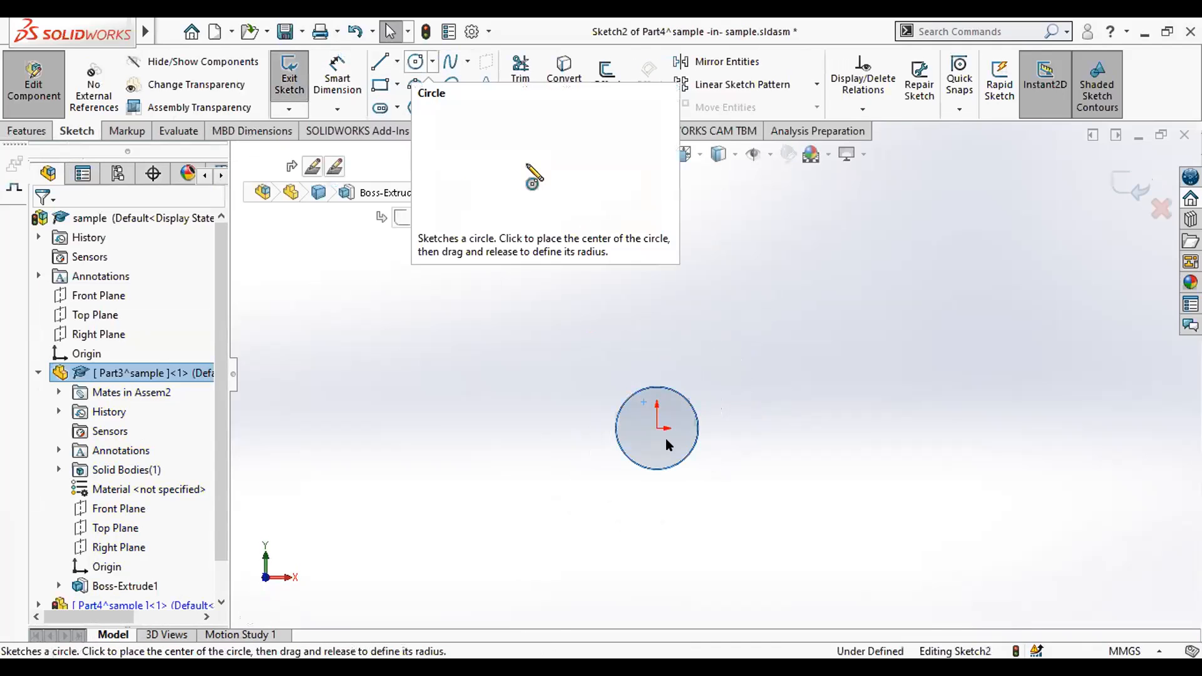
left_click_drag(657, 428, 687, 398)
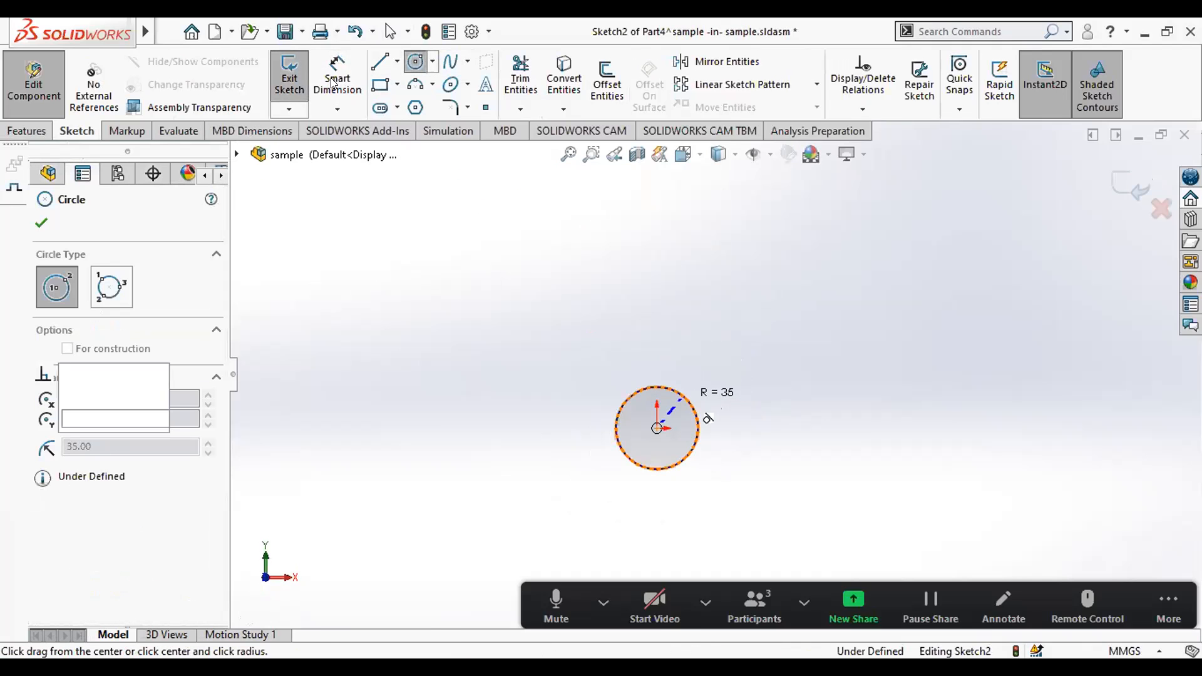
Sketch a rectangle about 165 by 122 mm around the circle and make its left edge's midpoint coincident with the origin
left_click(380, 84)
left_click(556, 356)
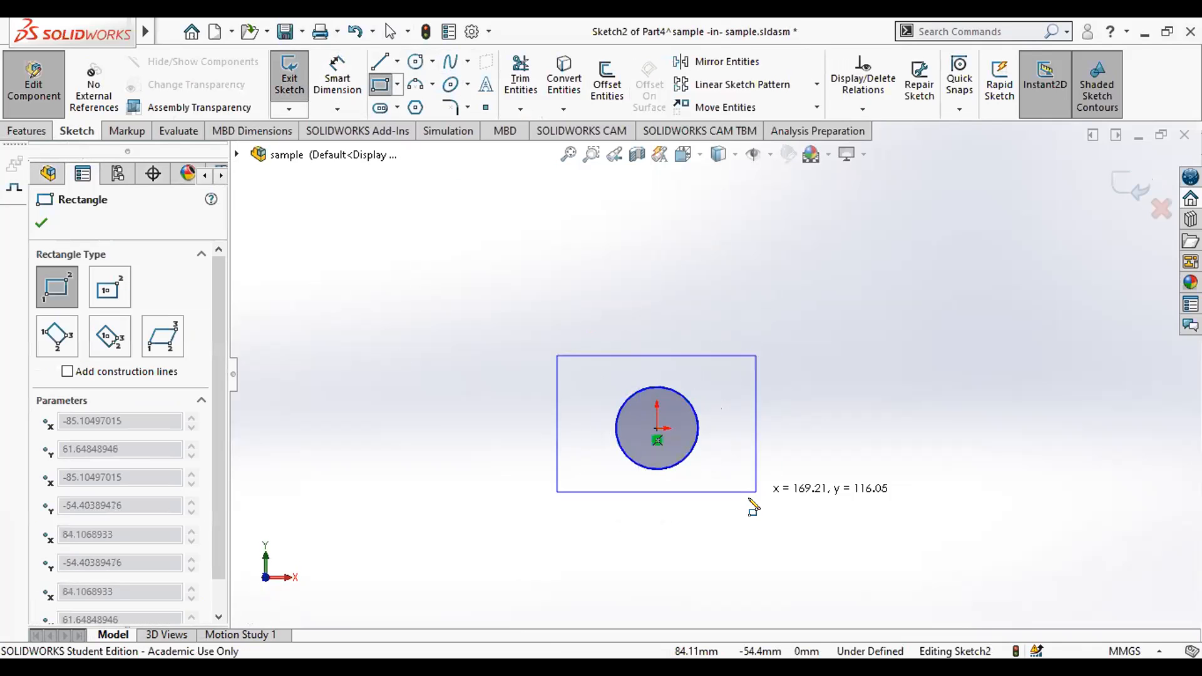
left_click(751, 499)
key("Escape")
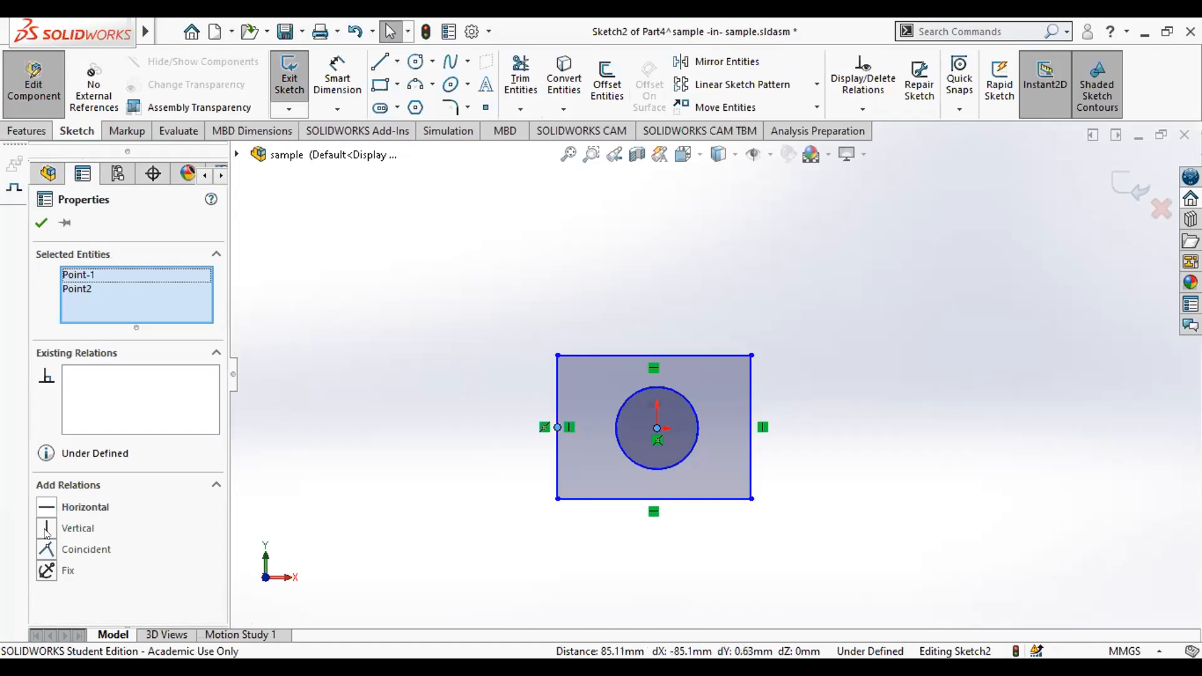
left_click(48, 550)
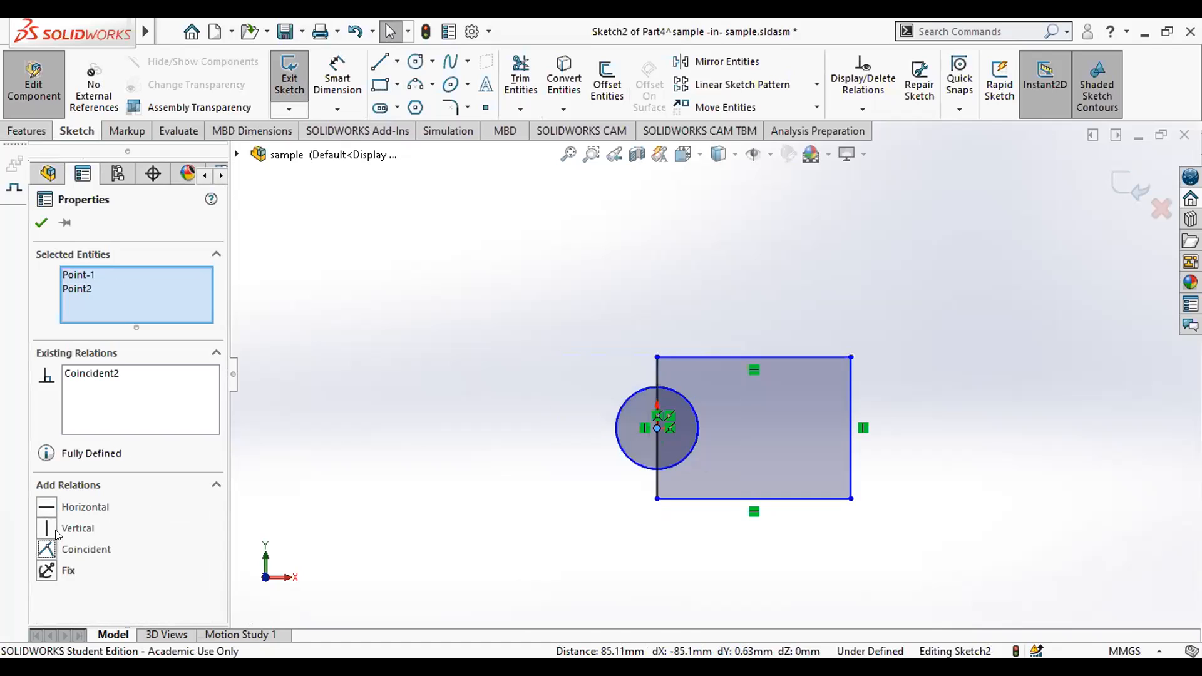
Try to replace the coincident relation between the rectangle's left-edge midpoint and the origin with a horizontal one and stretch the rectangle vertically
right_click(133, 373)
left_click(176, 380)
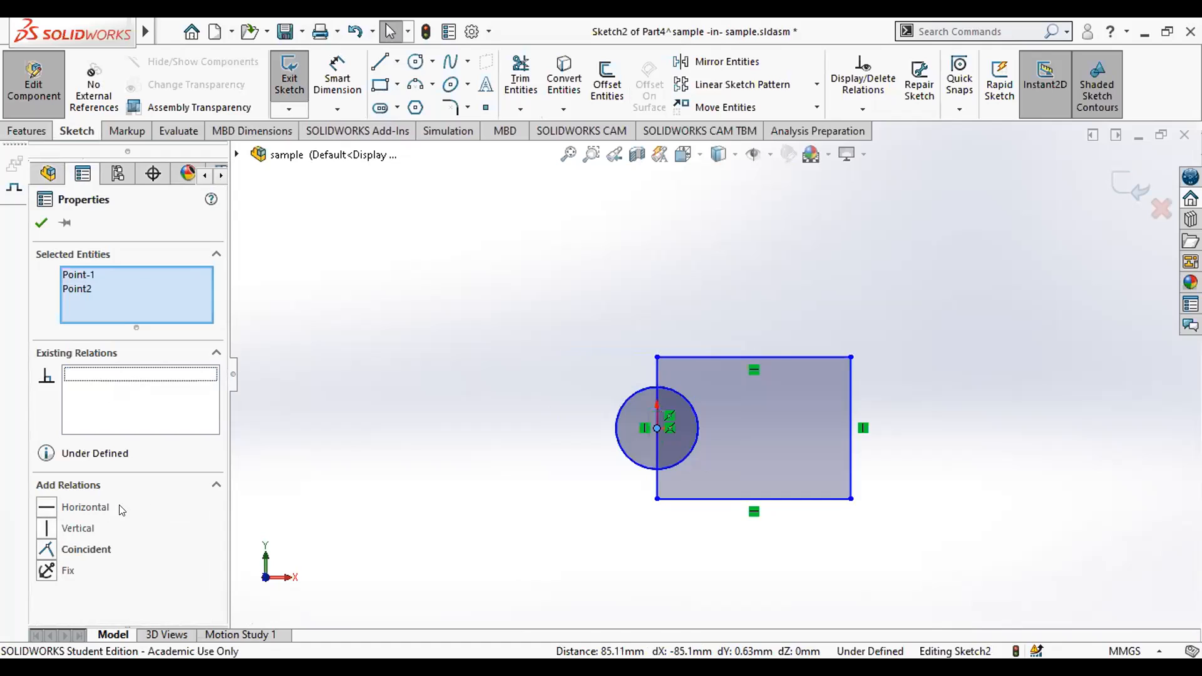
left_click(52, 506)
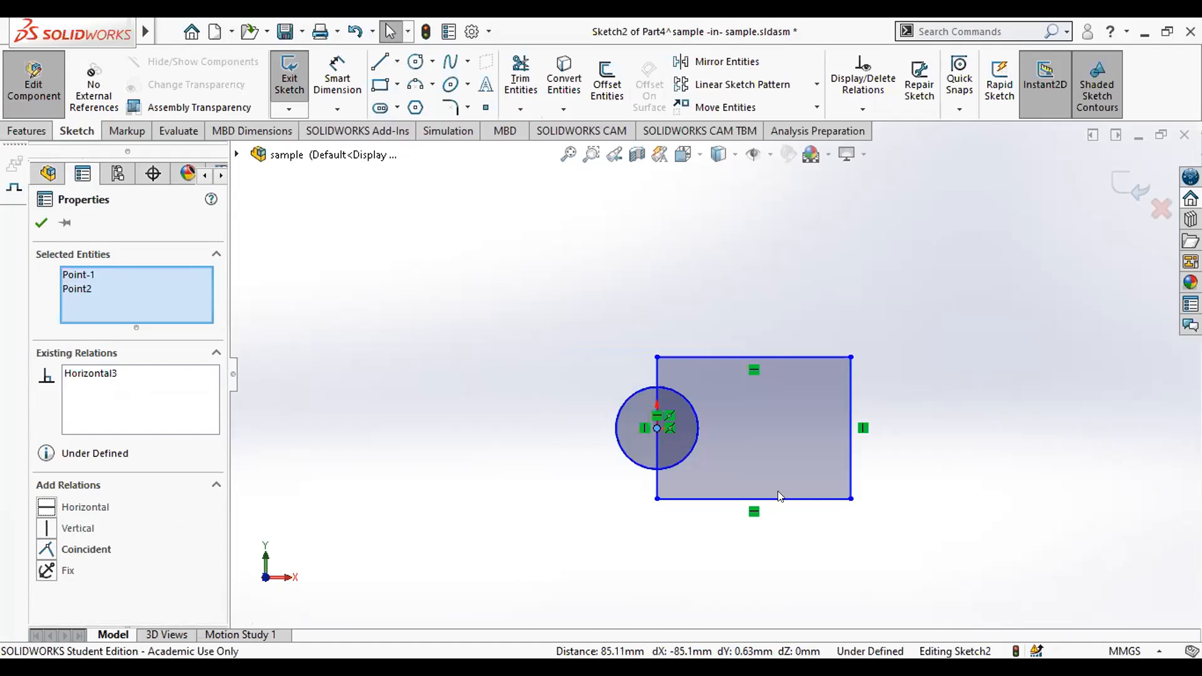
left_click(705, 499)
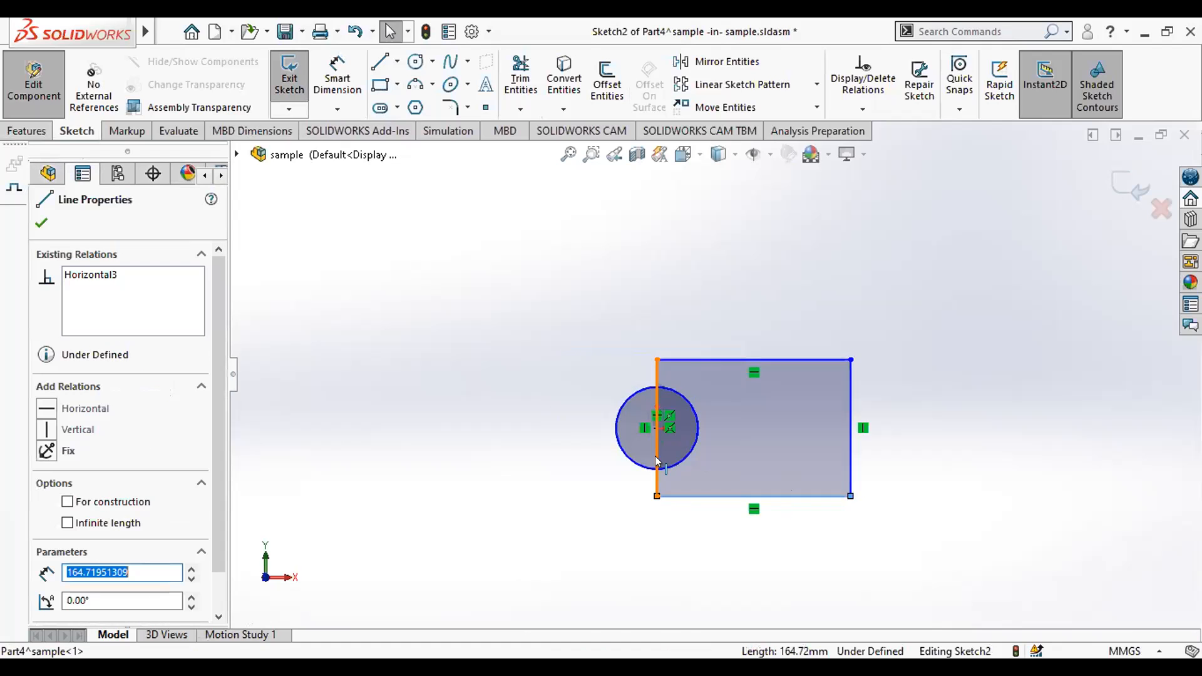
left_click_drag(657, 360, 657, 328)
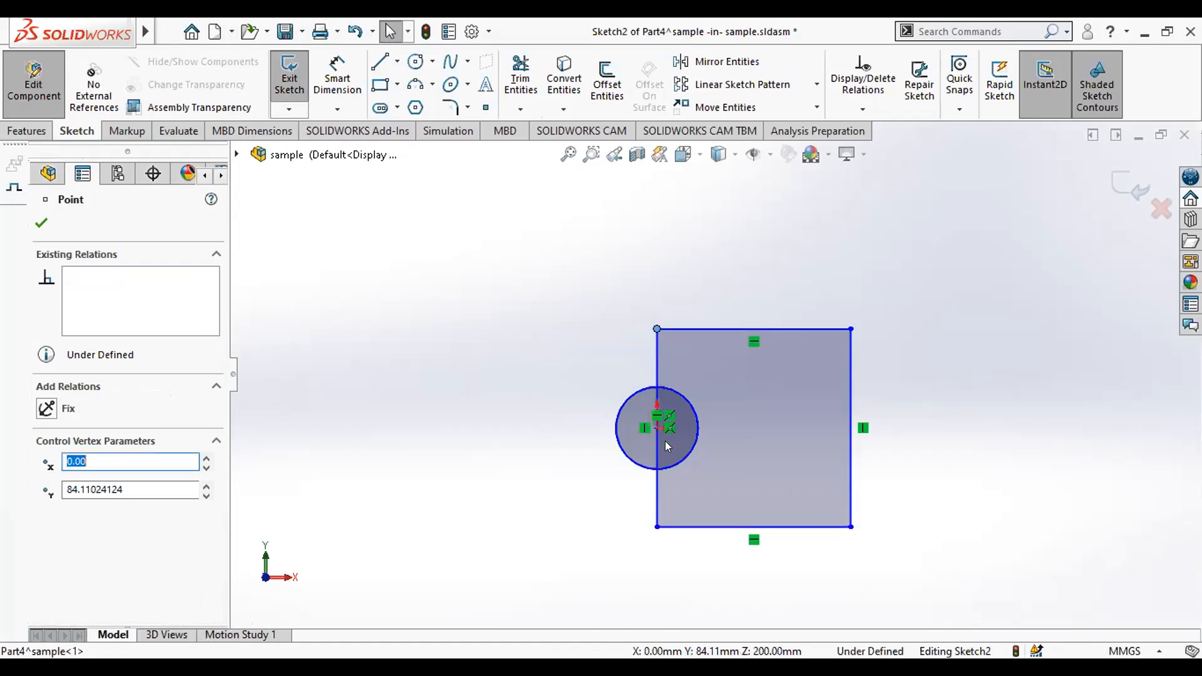
Undo the rectangle's stretching and its relation edits, including the midpoint's coincident relation to the origin
key("ctrl+z")
key("ctrl+z")
key("ctrl+z")
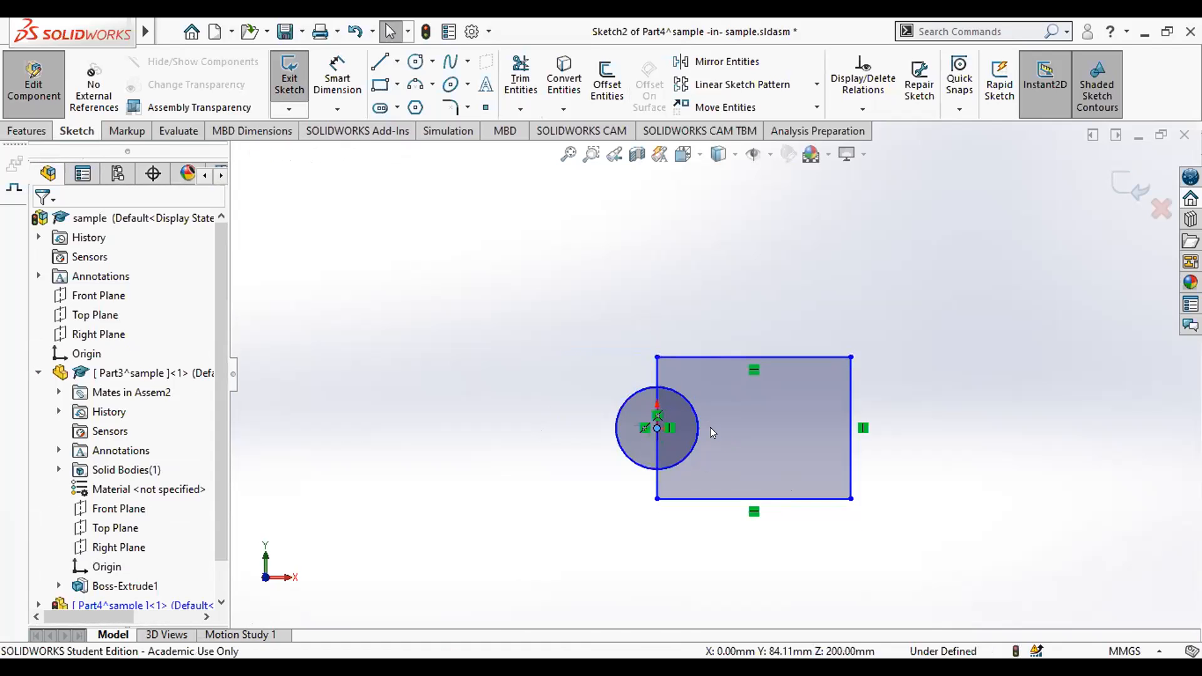
key("ctrl+z")
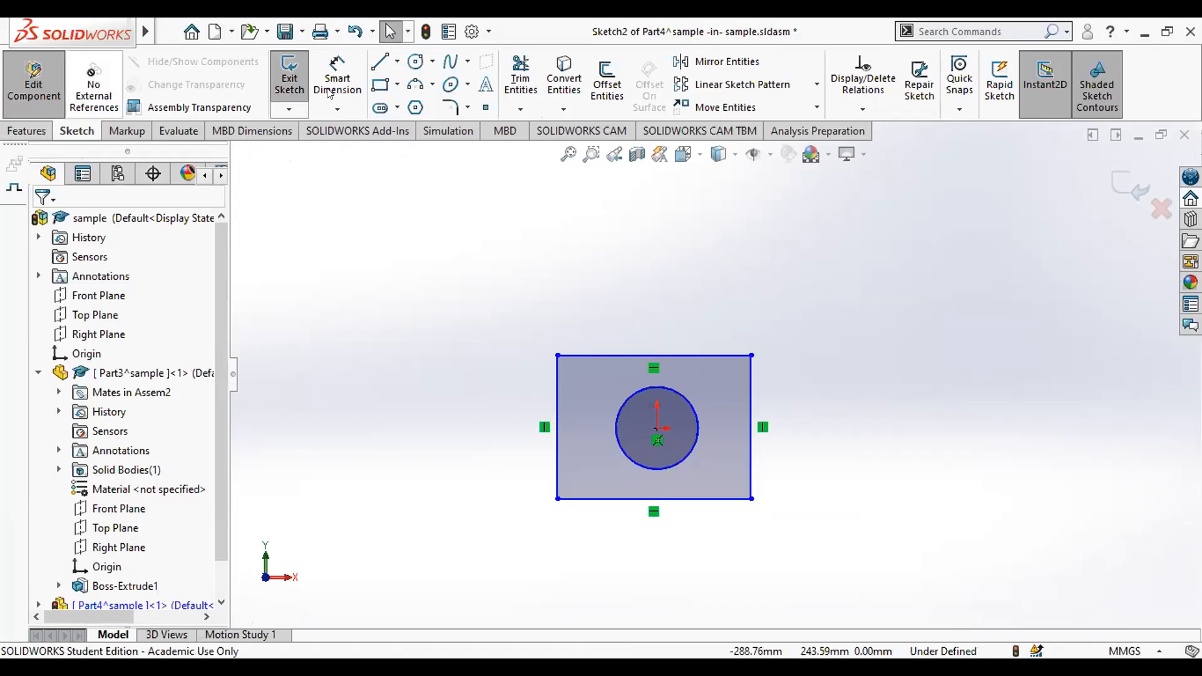
Dimension the rectangle's lower and upper edges at 60 mm each from the origin
left_click(657, 429)
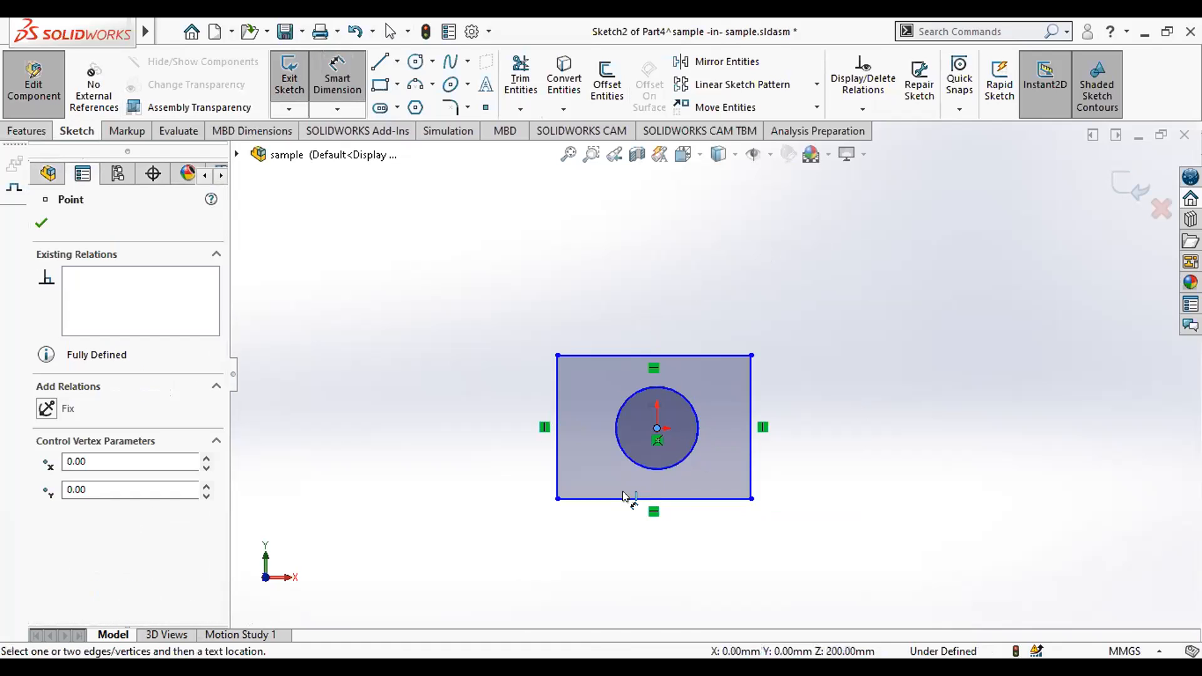
left_click(454, 482)
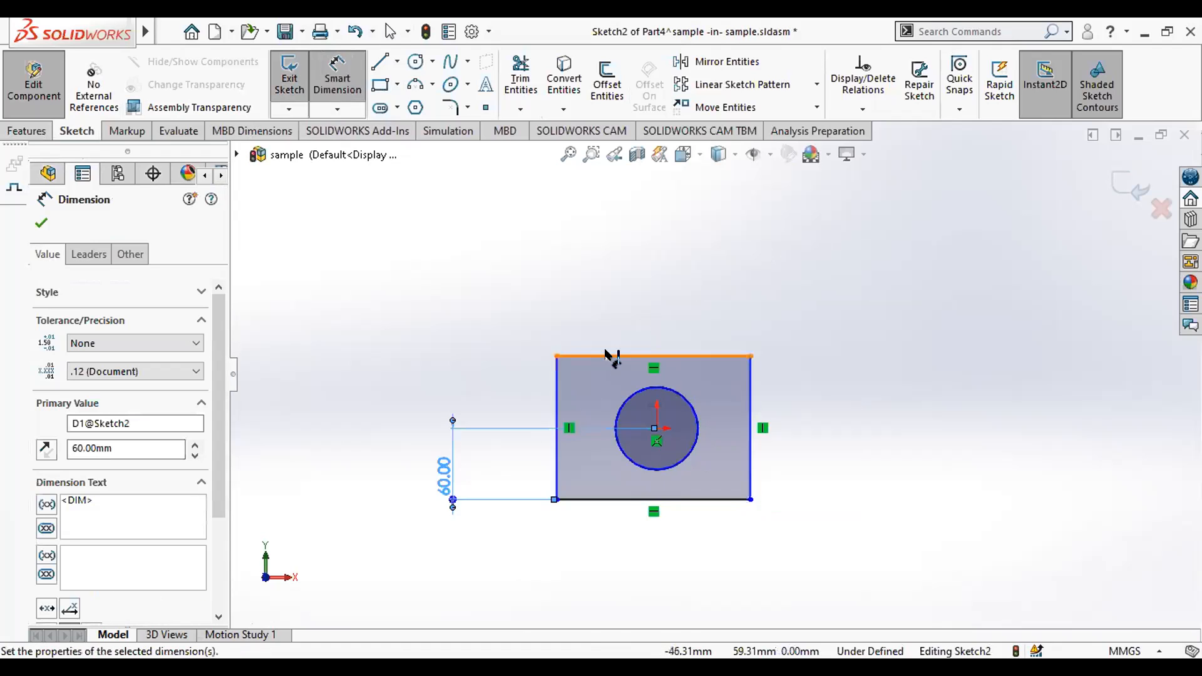
left_click(606, 355)
left_click(655, 428)
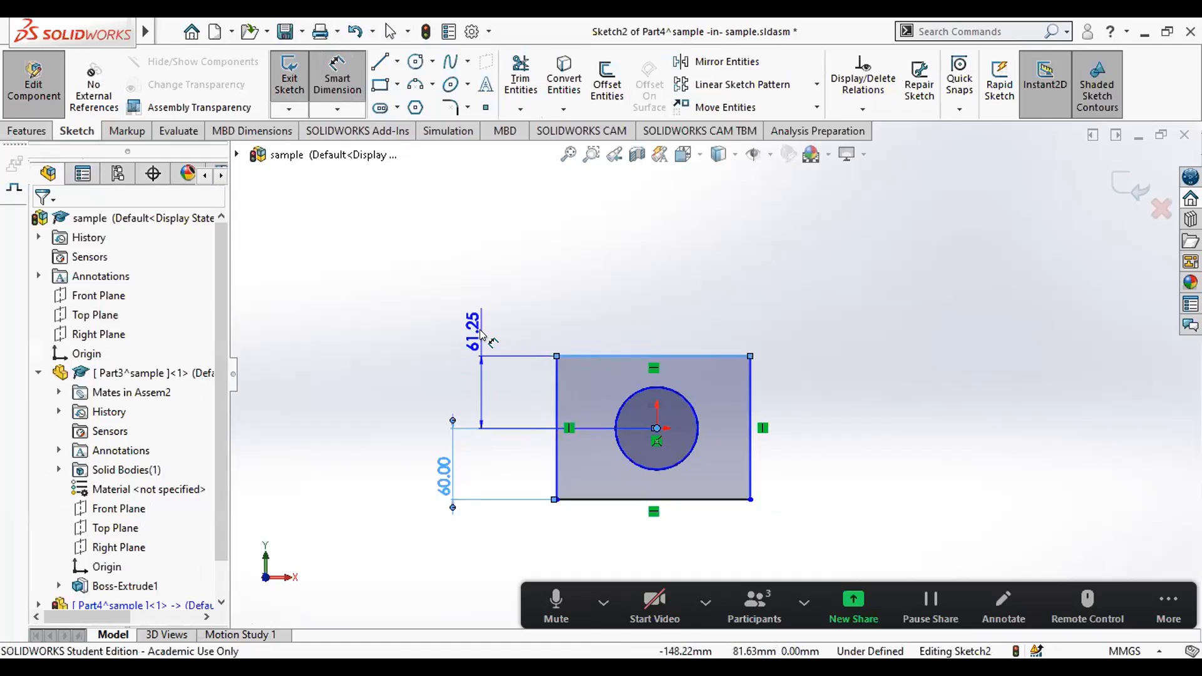
left_click(480, 335)
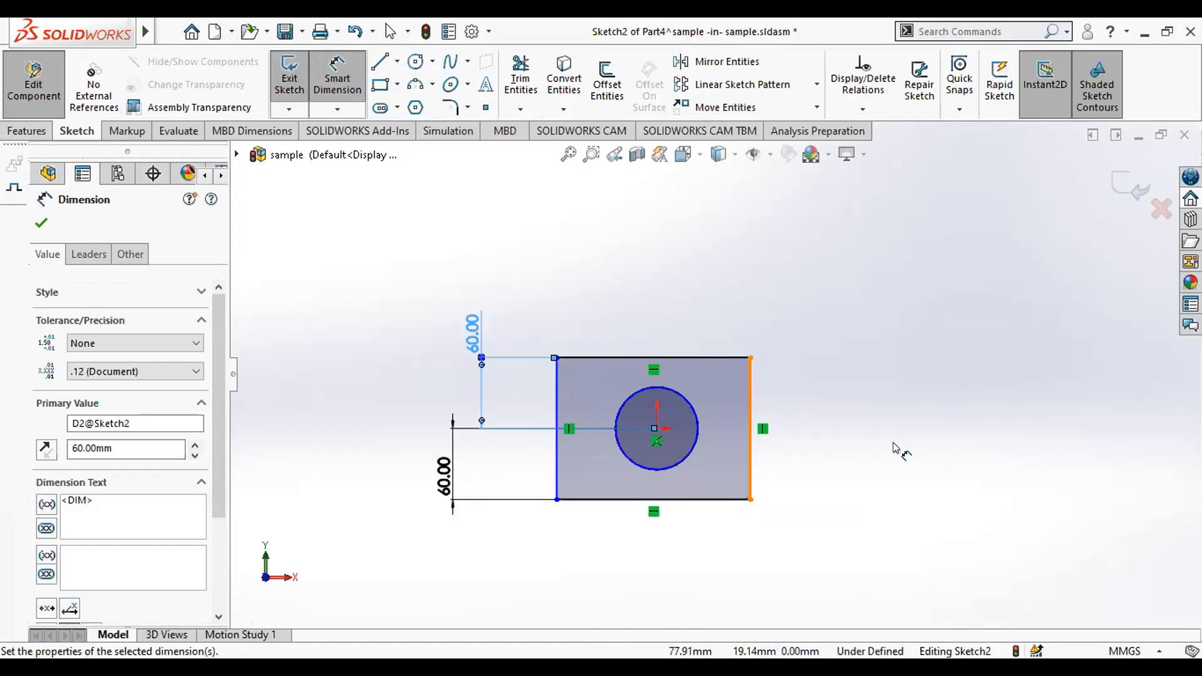
Add a driven height dimension to the rectangle's right edge and set the rectangle's width to 160 mm
left_click(751, 432)
left_click(892, 432)
key("Return")
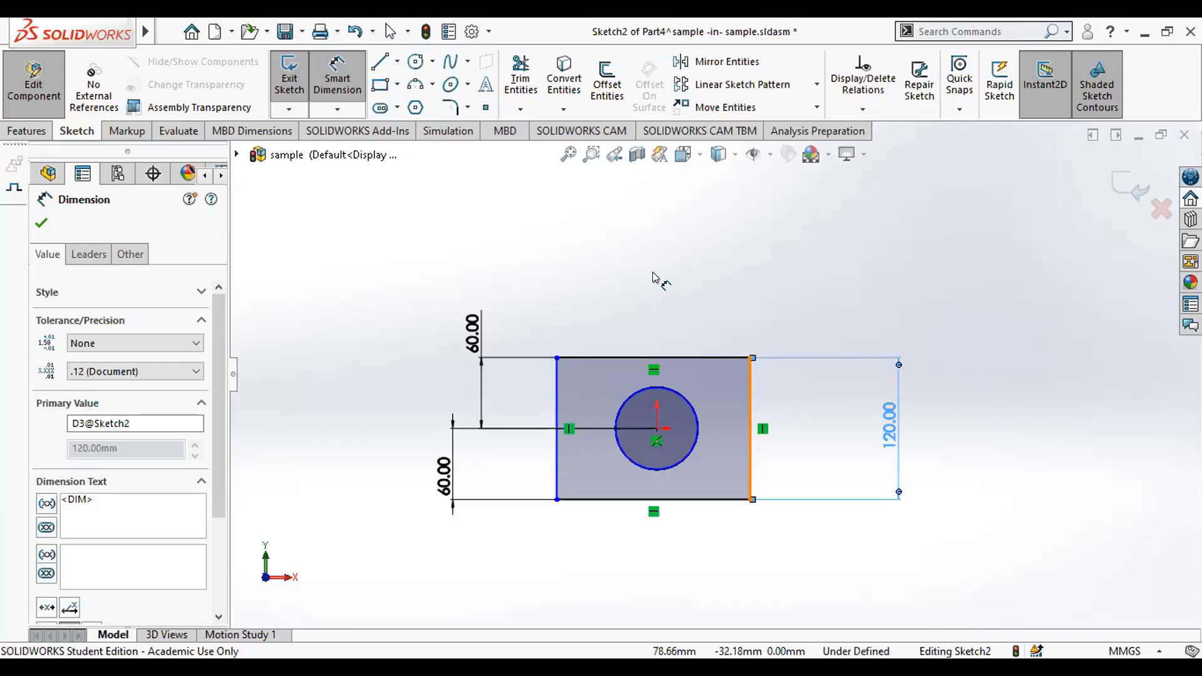
left_click(654, 358)
left_click(655, 268)
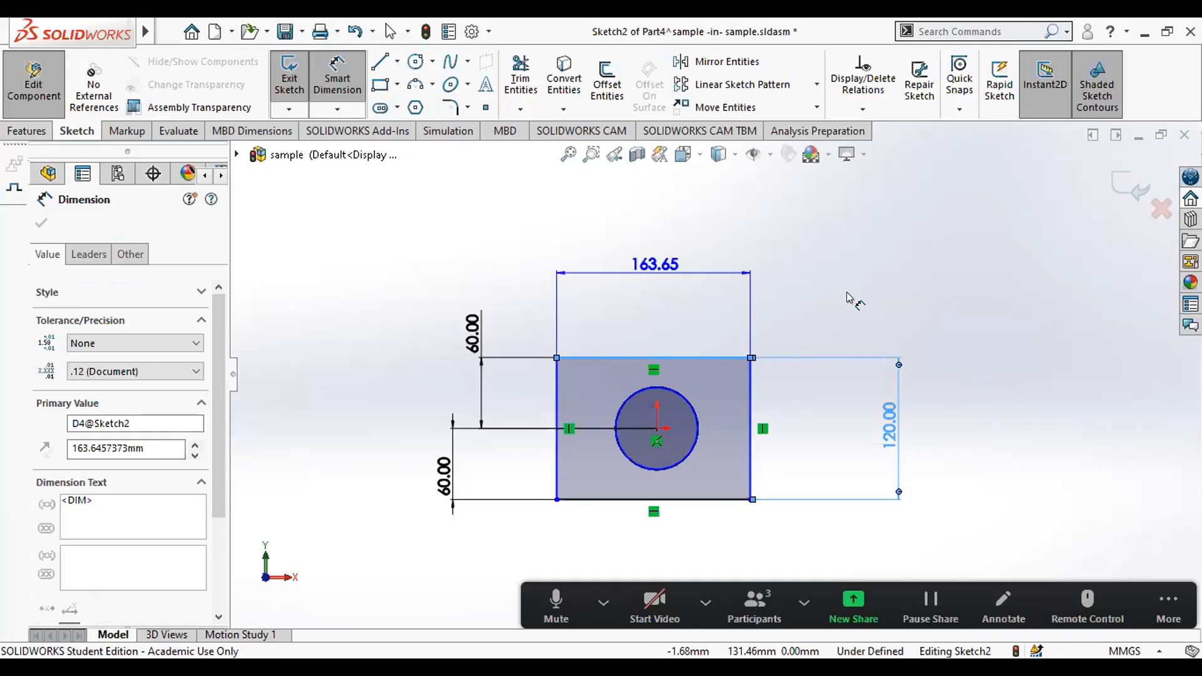
type("160")
key("Return")
Extrude the rectangle with the circular opening 200 mm along the cylinder, reversing the direction to surround it, and return to the assembly
key("ctrl+7")
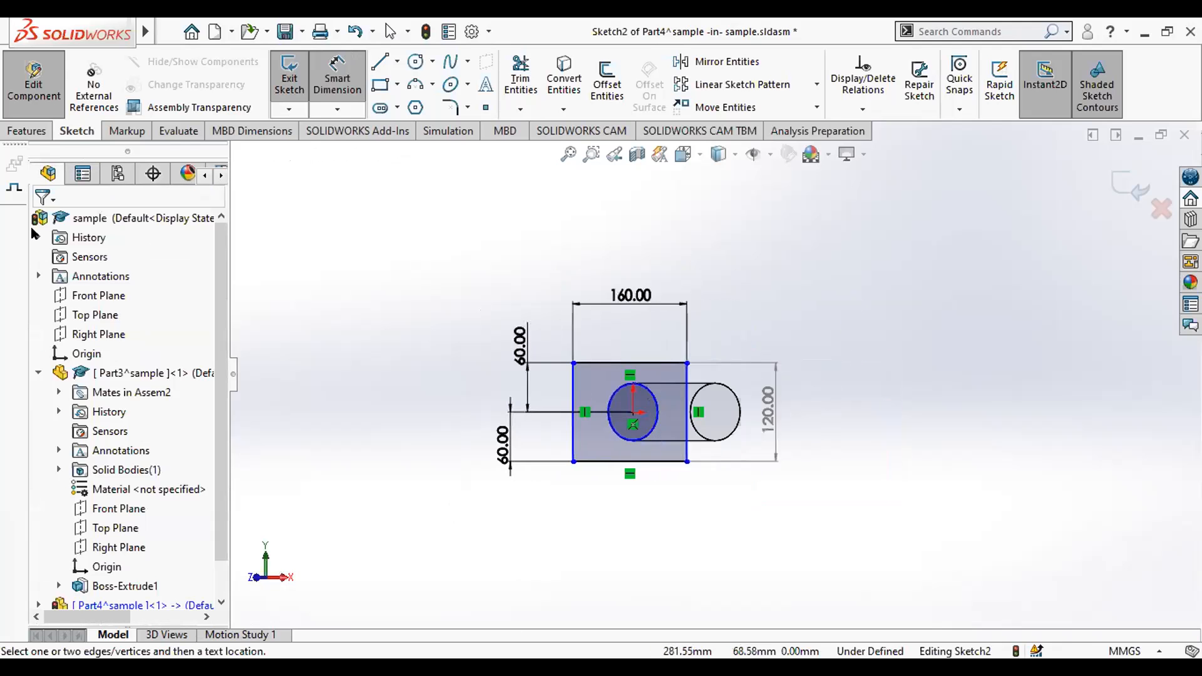
left_click(29, 130)
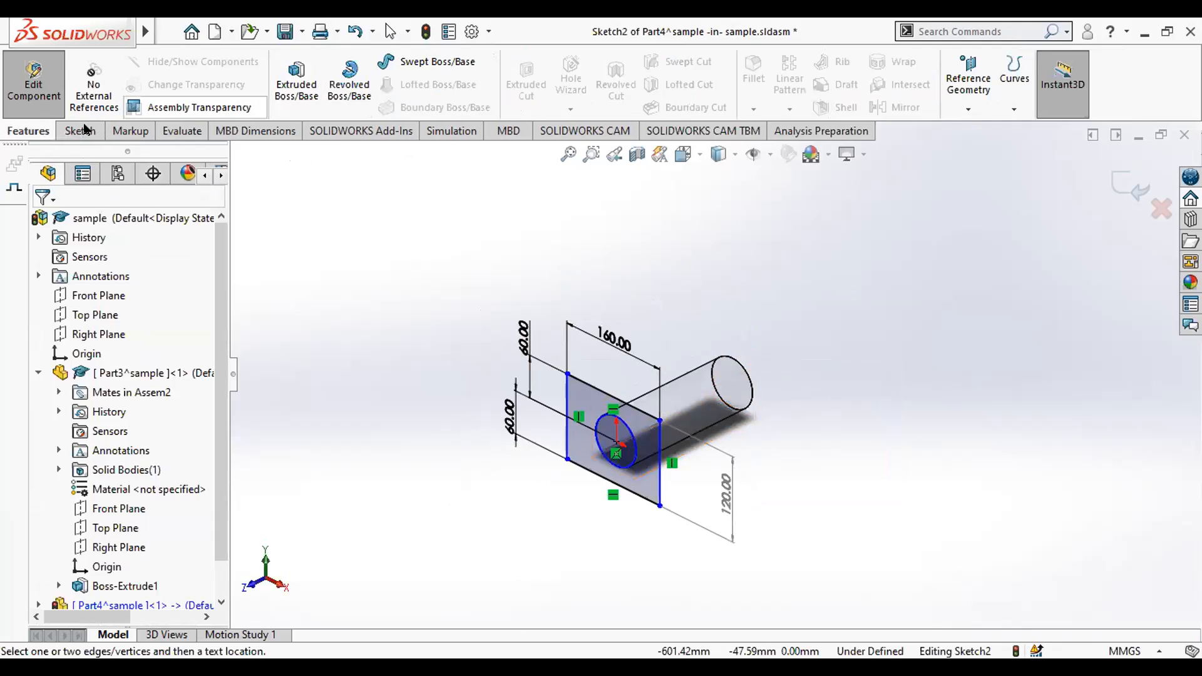
left_click(296, 82)
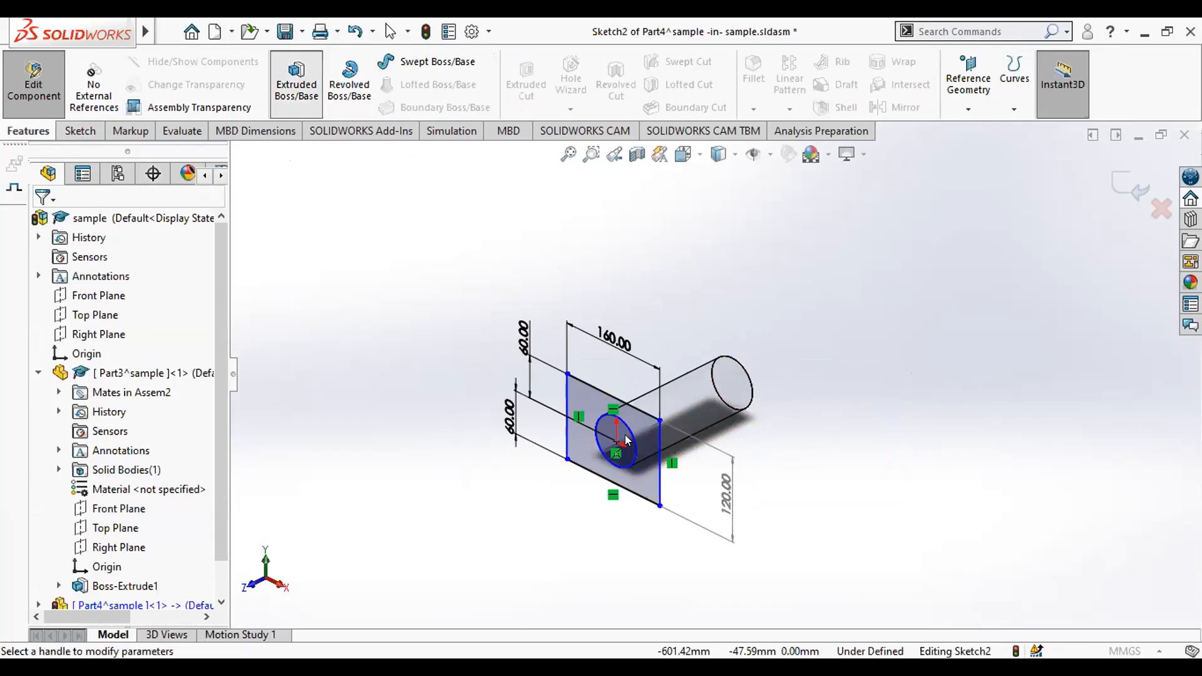
mouse_move(543, 475)
left_mouse_down()
mouse_move(801, 344)
mouse_move(699, 394)
mouse_move(727, 373)
left_mouse_up()
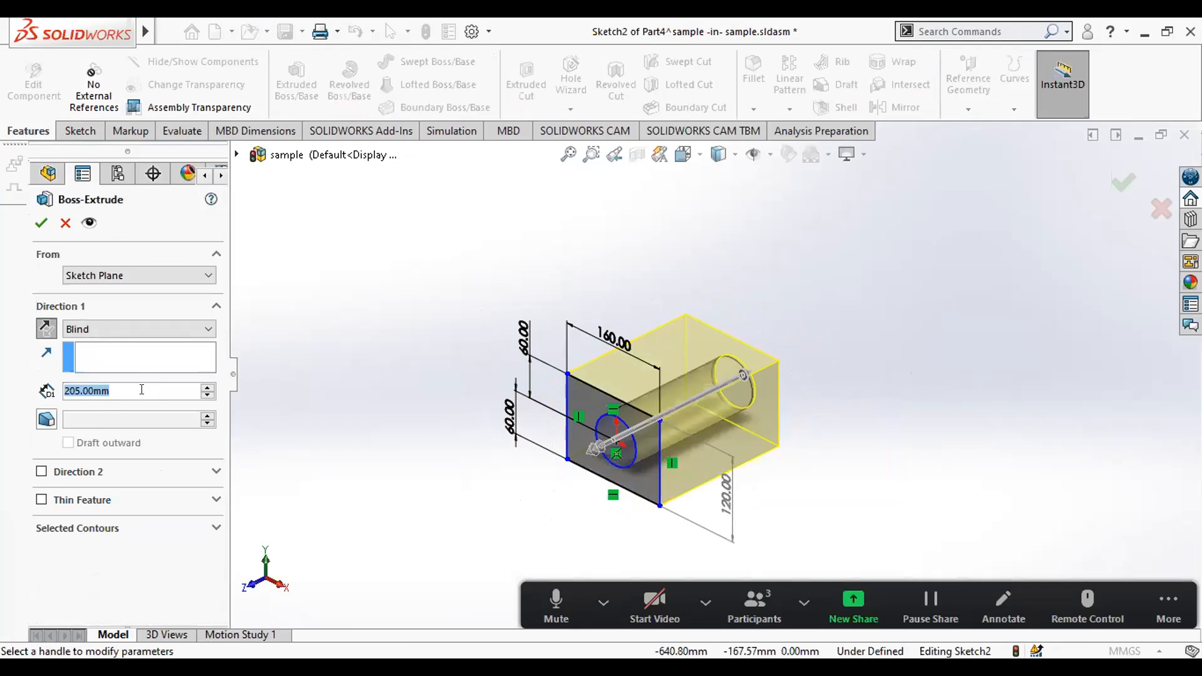
type("200")
key("Return")
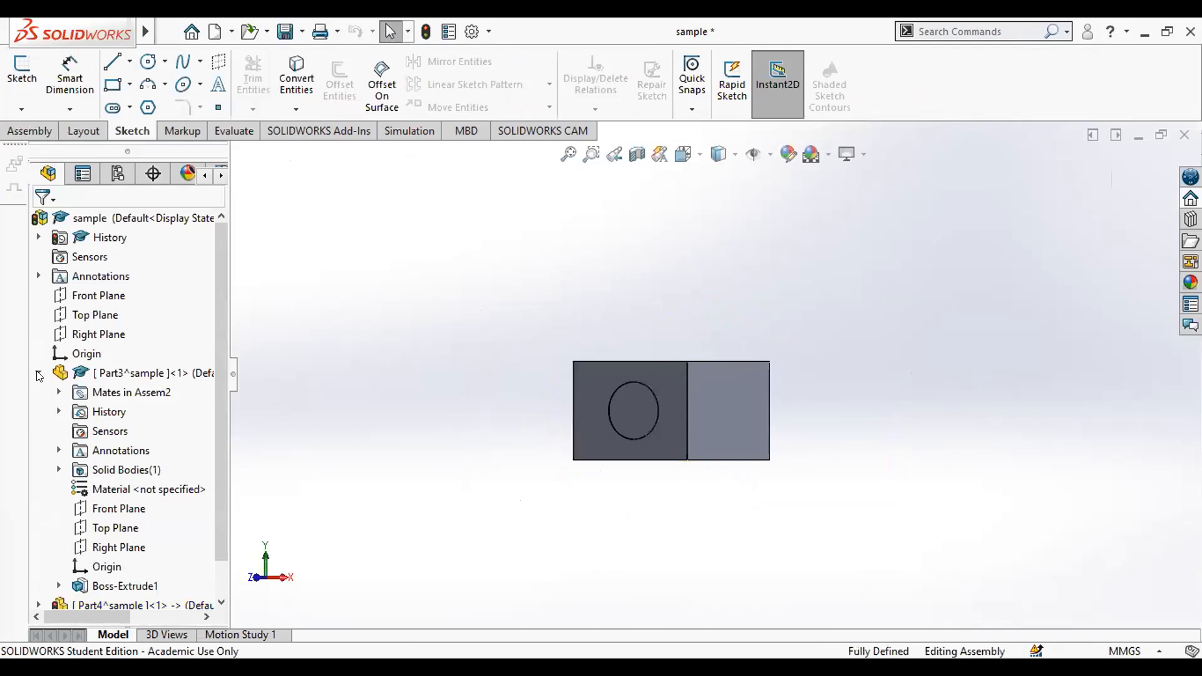
Assign the Rubber material to the block part surrounding the cylinder
left_click(38, 372)
right_click(117, 394)
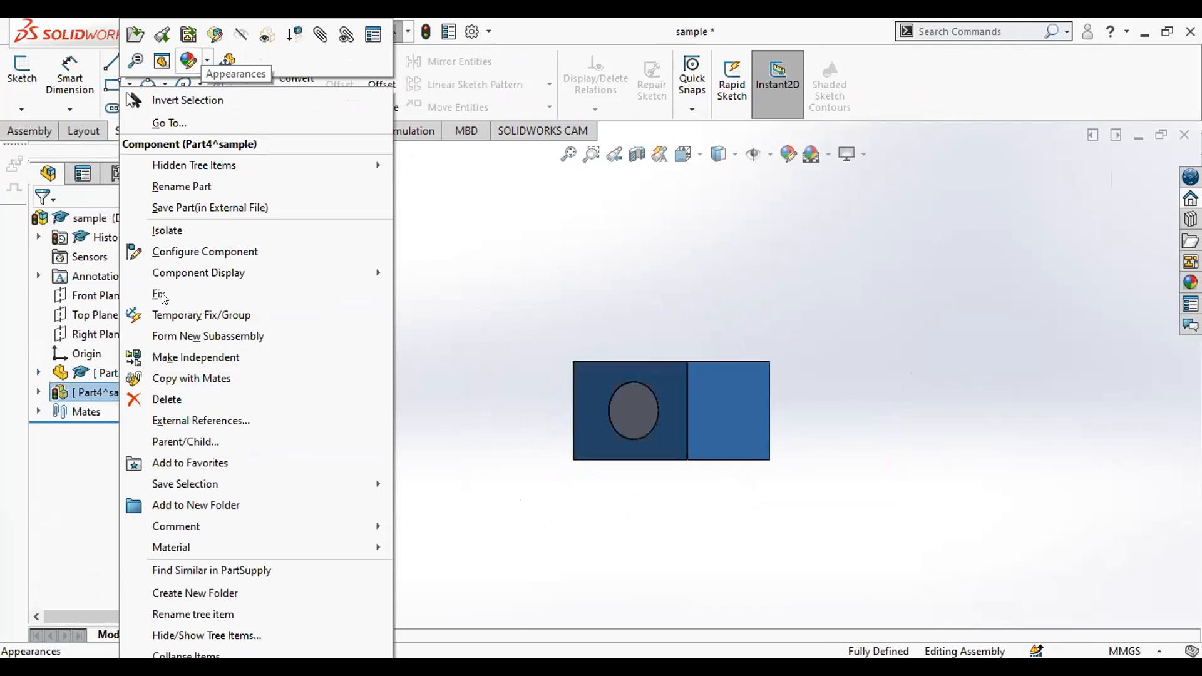
key("Escape")
right_click(200, 393)
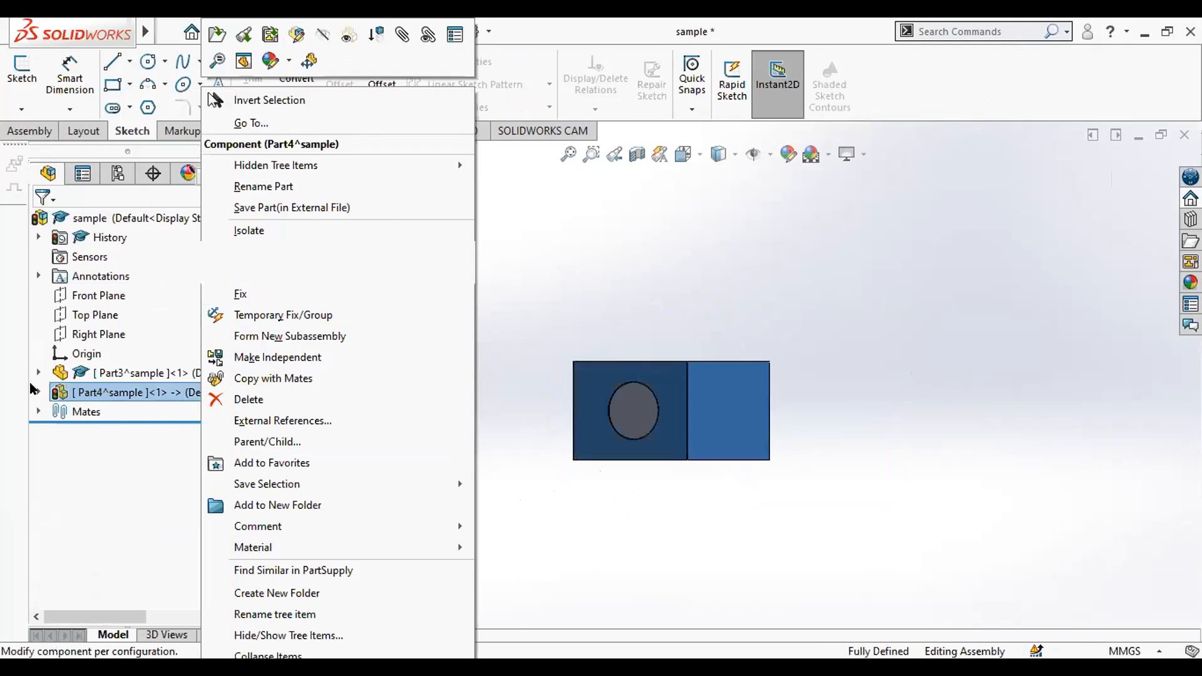
key("Escape")
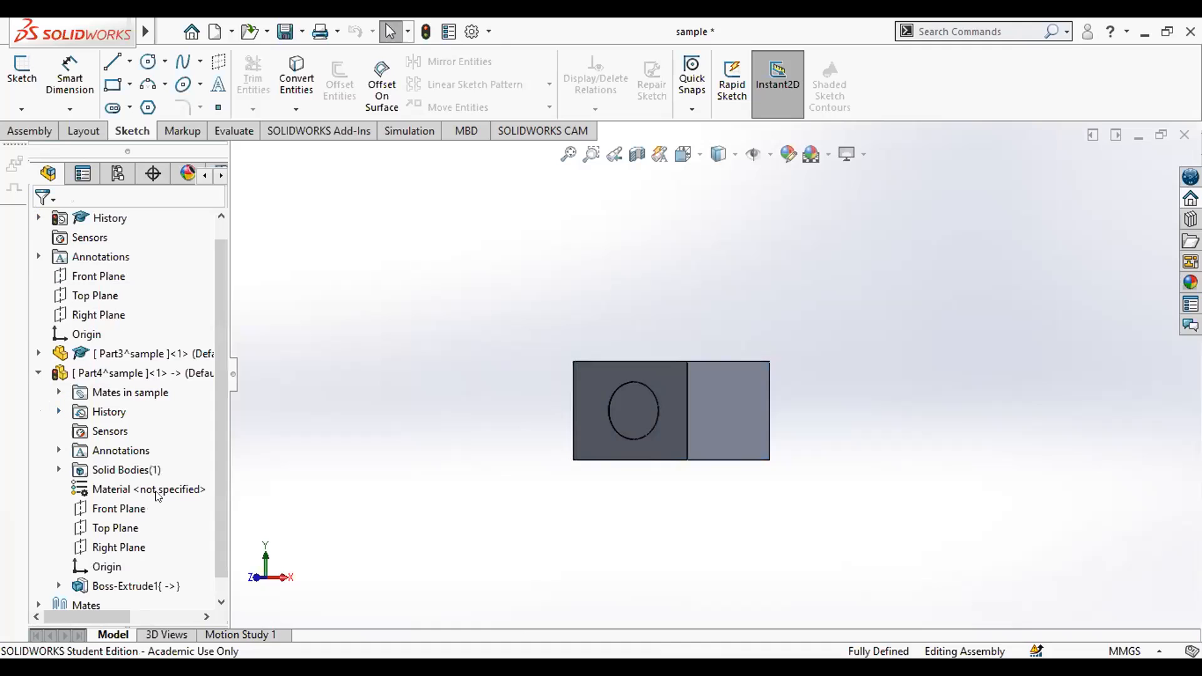
right_click(162, 489)
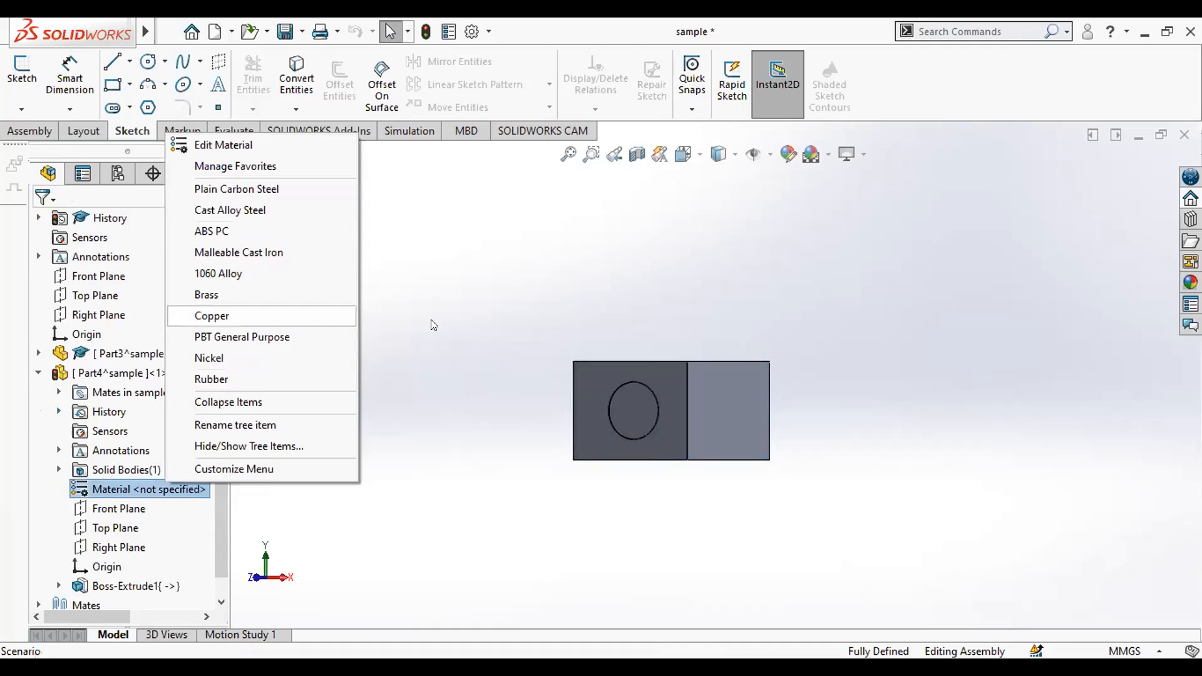
left_click(212, 315)
right_click(106, 489)
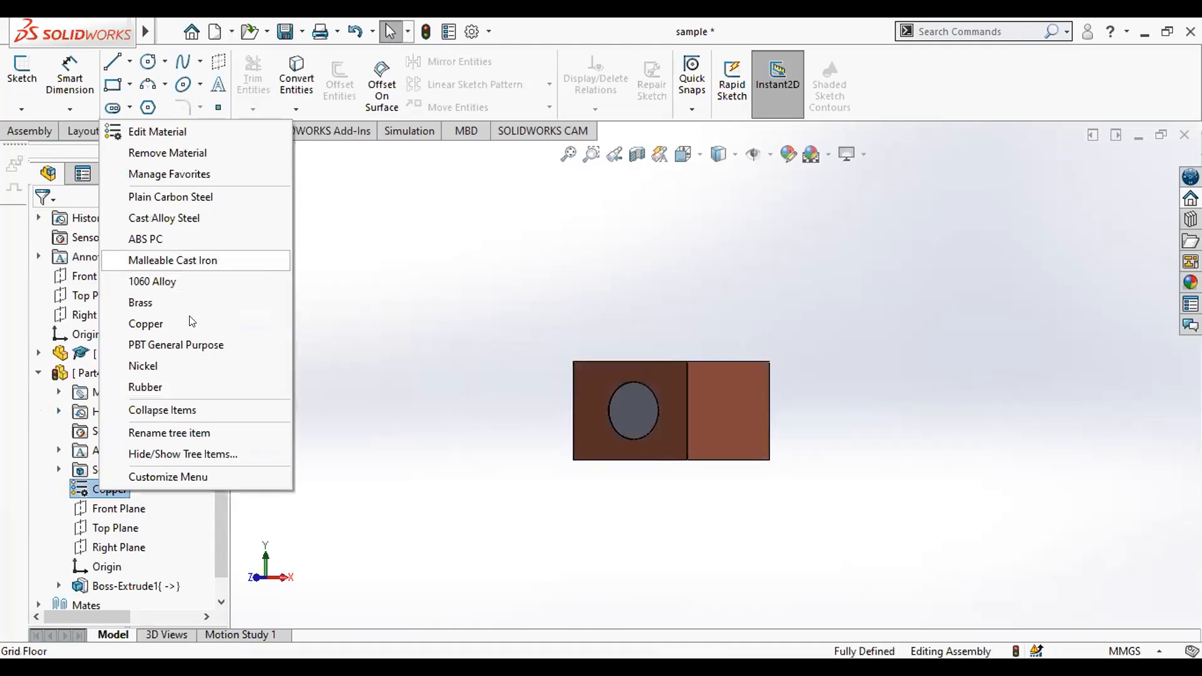
left_click(164, 387)
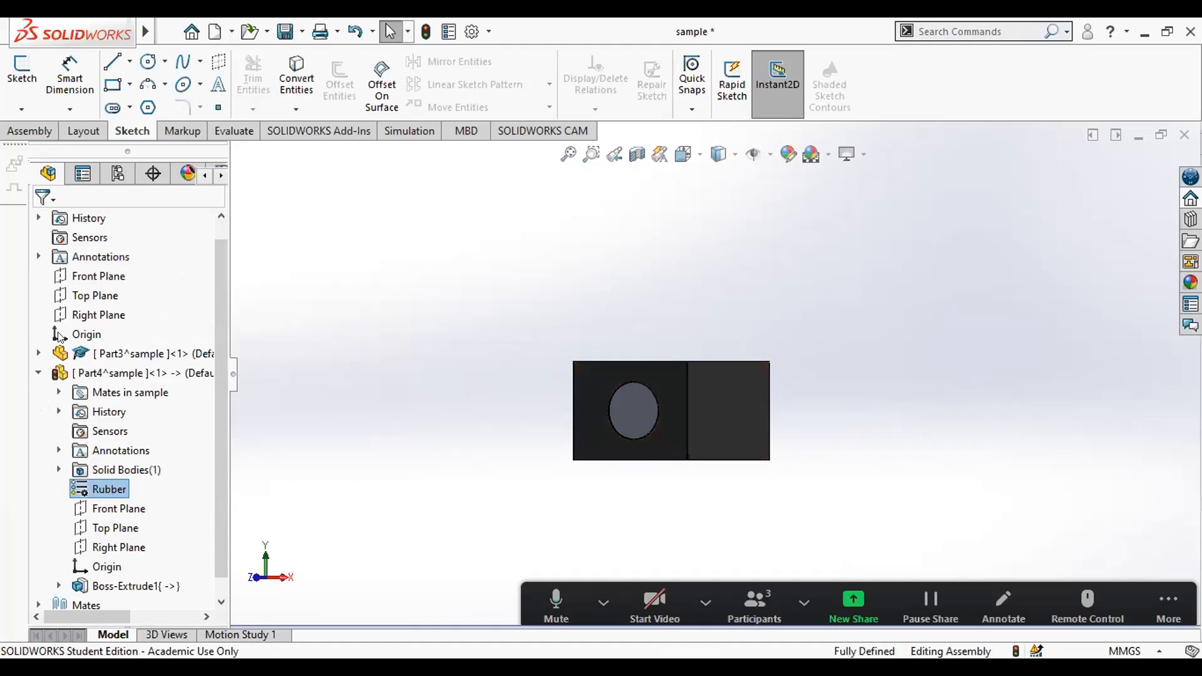
Assign the Copper material to the cylinder part and collapse both parts in the assembly tree
left_click(39, 354)
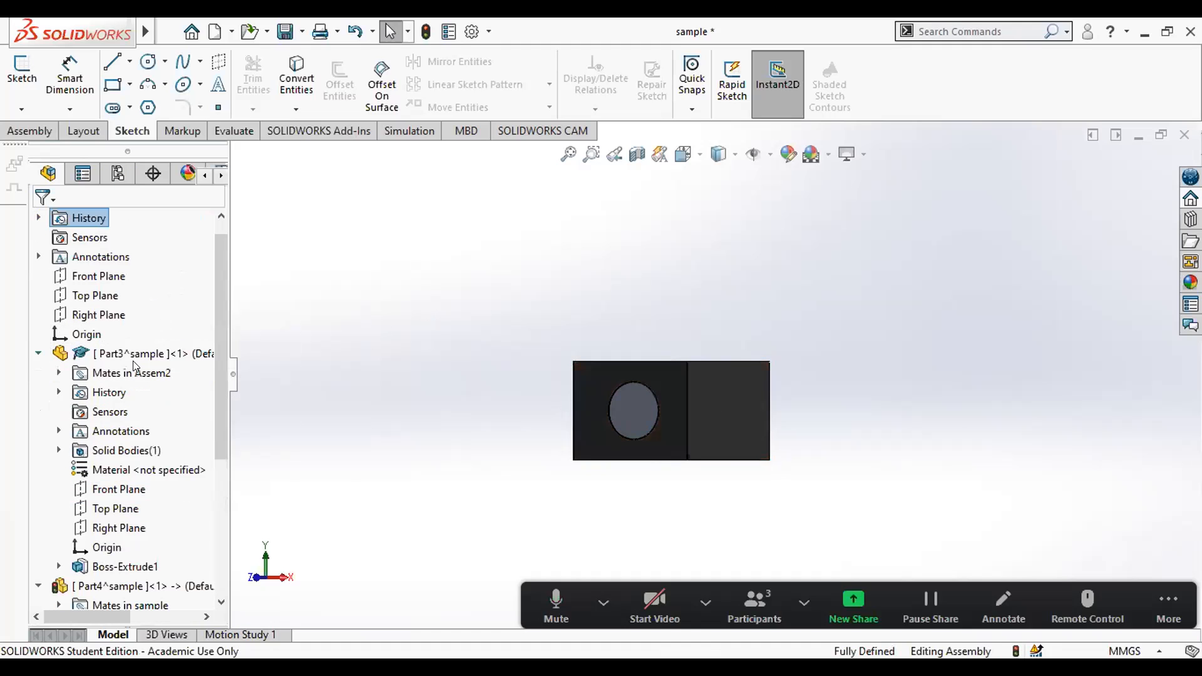
right_click(149, 473)
left_click(249, 316)
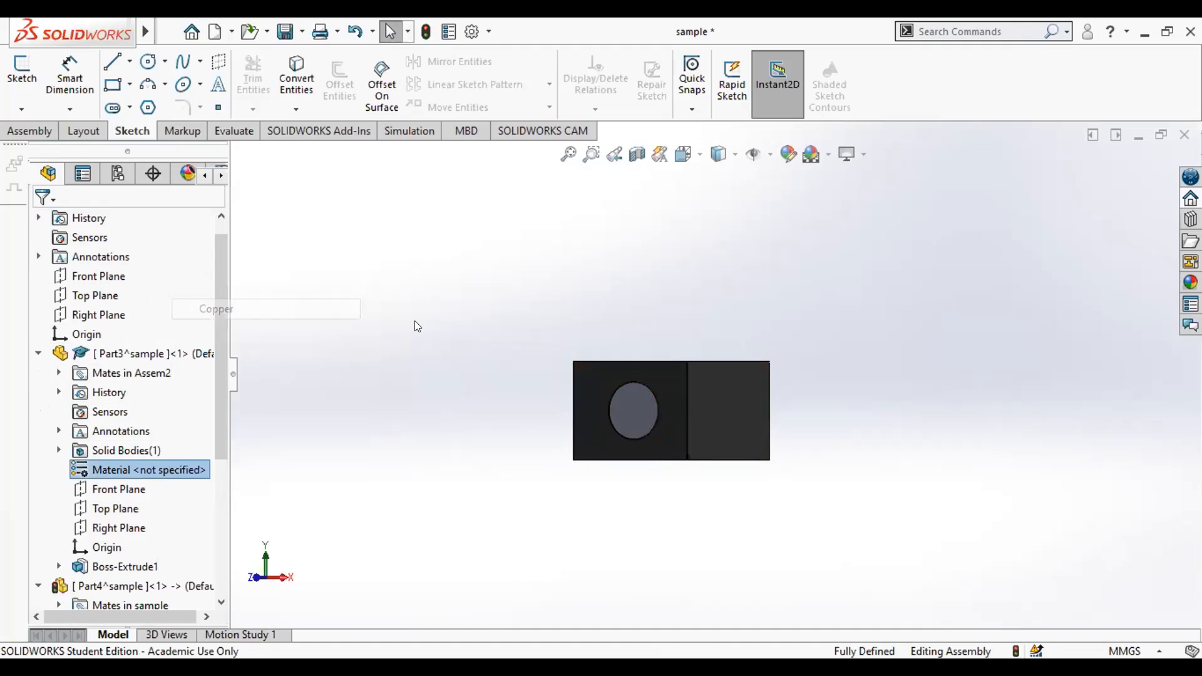
key("ctrl+7")
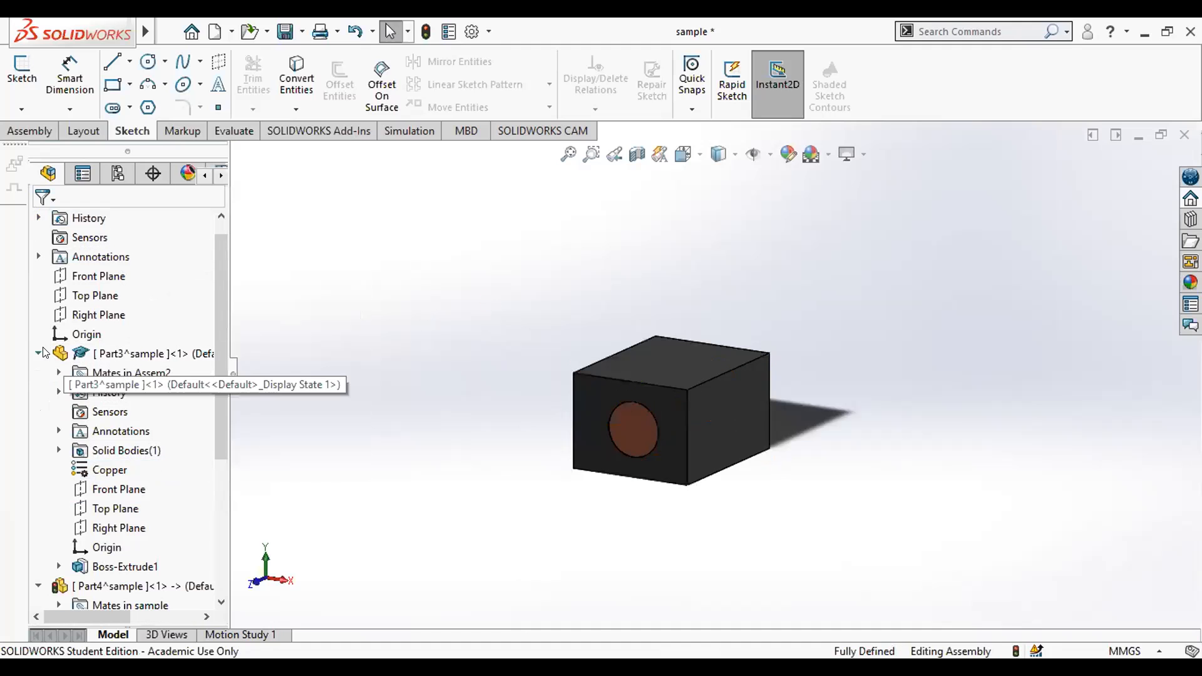
left_click(39, 354)
left_click(39, 375)
Examine the cylinder and the surrounding block in the assembly, and check the block's assigned material
middle_click_drag(355, 361, 332, 376)
middle_click_drag(698, 378, 677, 405)
left_click(162, 374)
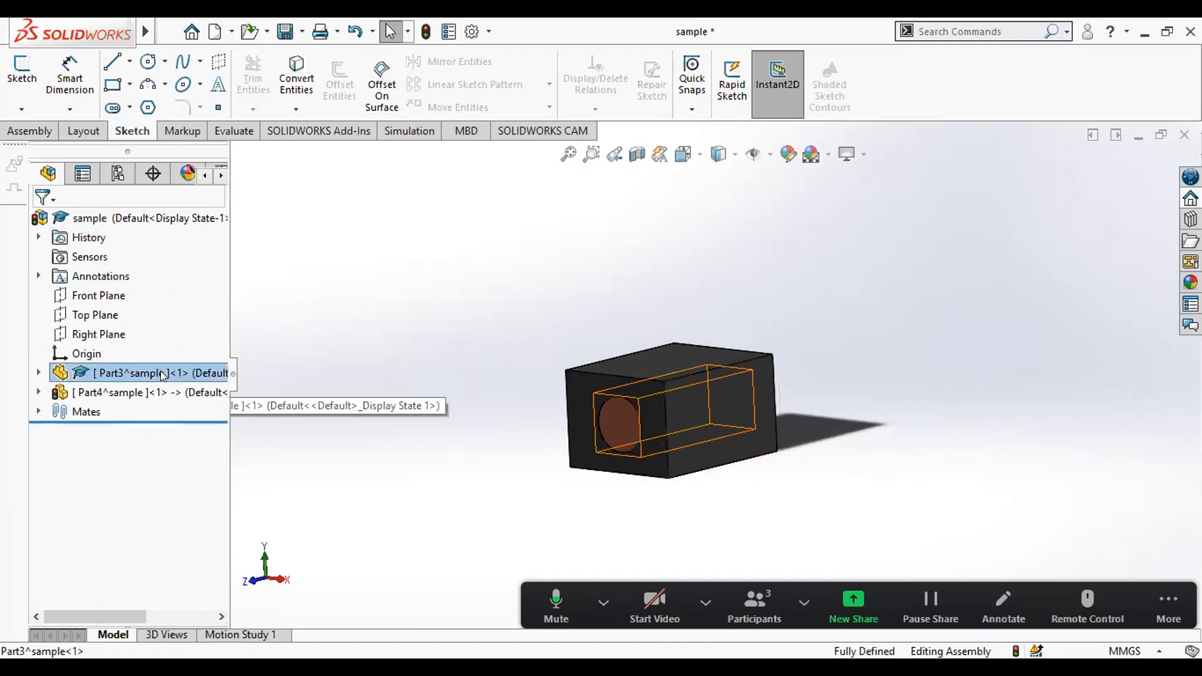
scroll(1020, 432, "down", 3)
scroll(1008, 416, "up", 2)
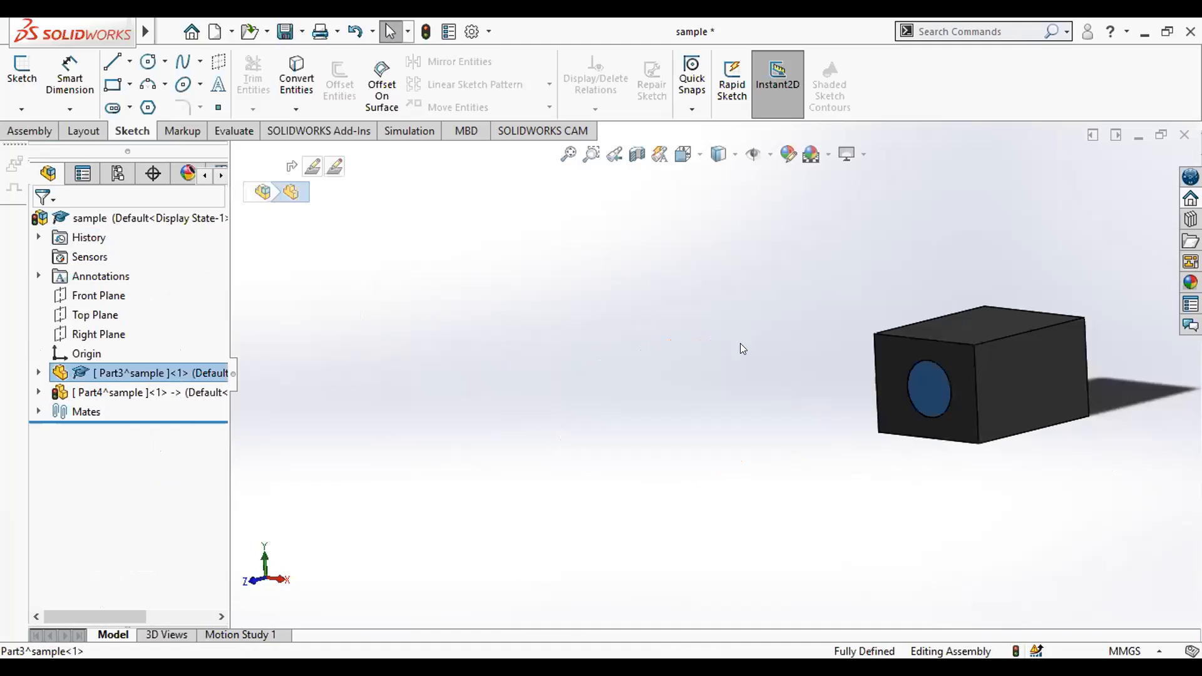
scroll(742, 344, "down", 5)
key("Right")
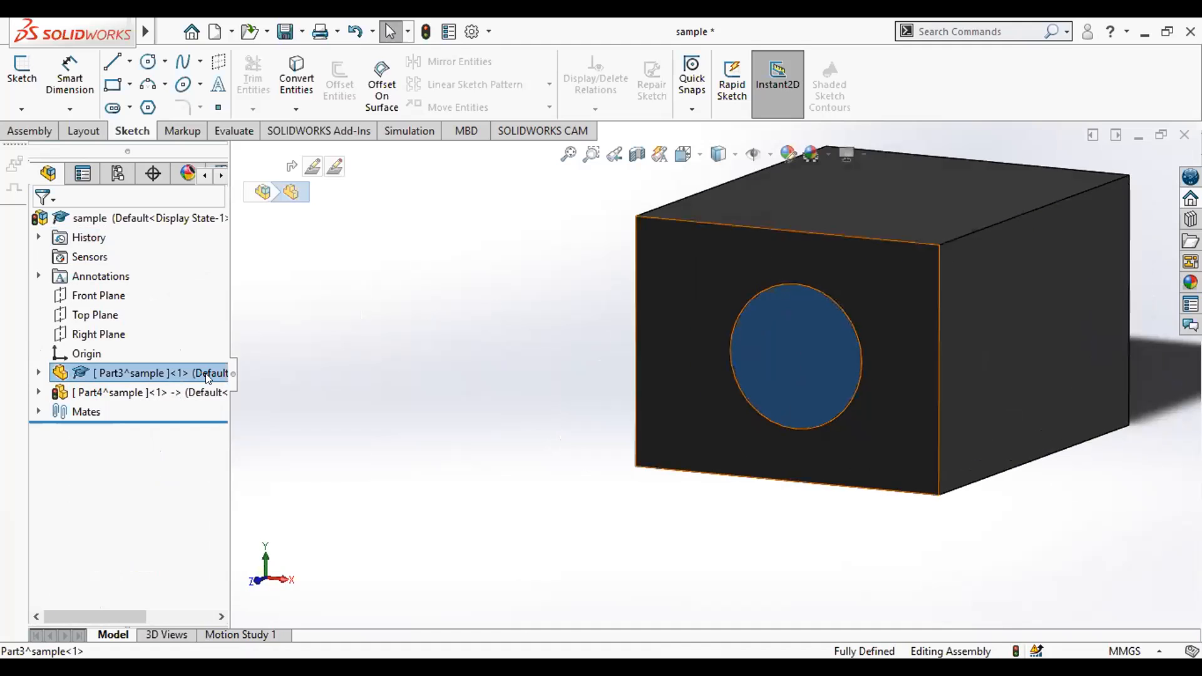
left_click(150, 373)
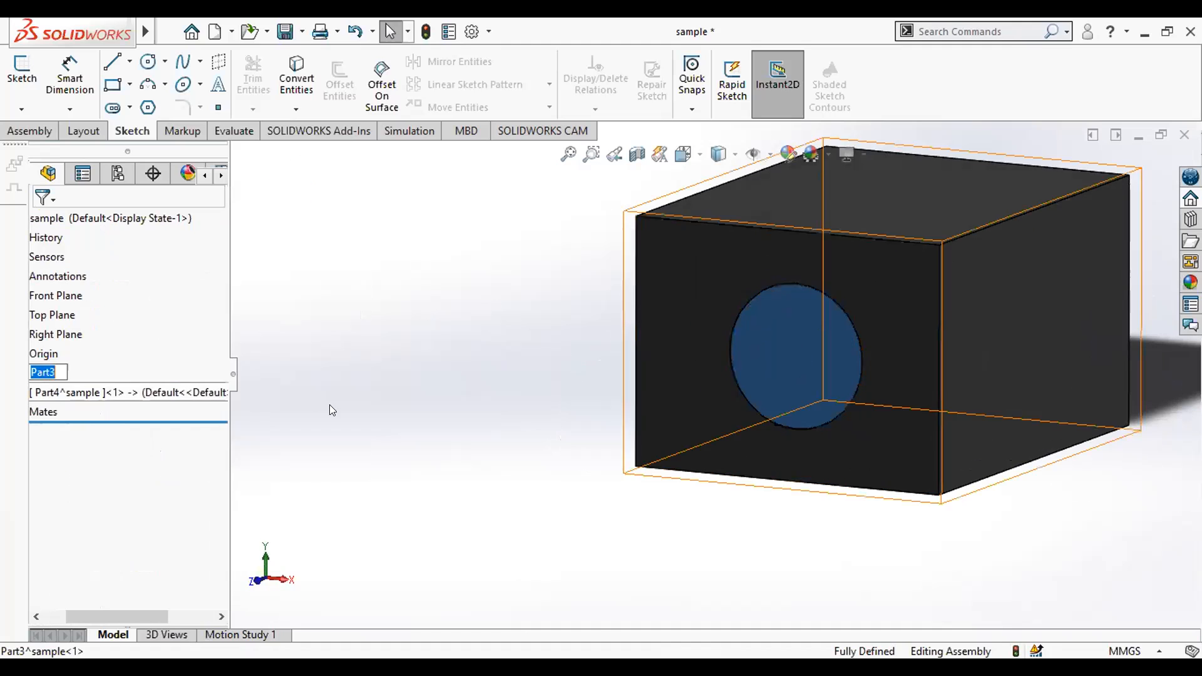
left_click(174, 581)
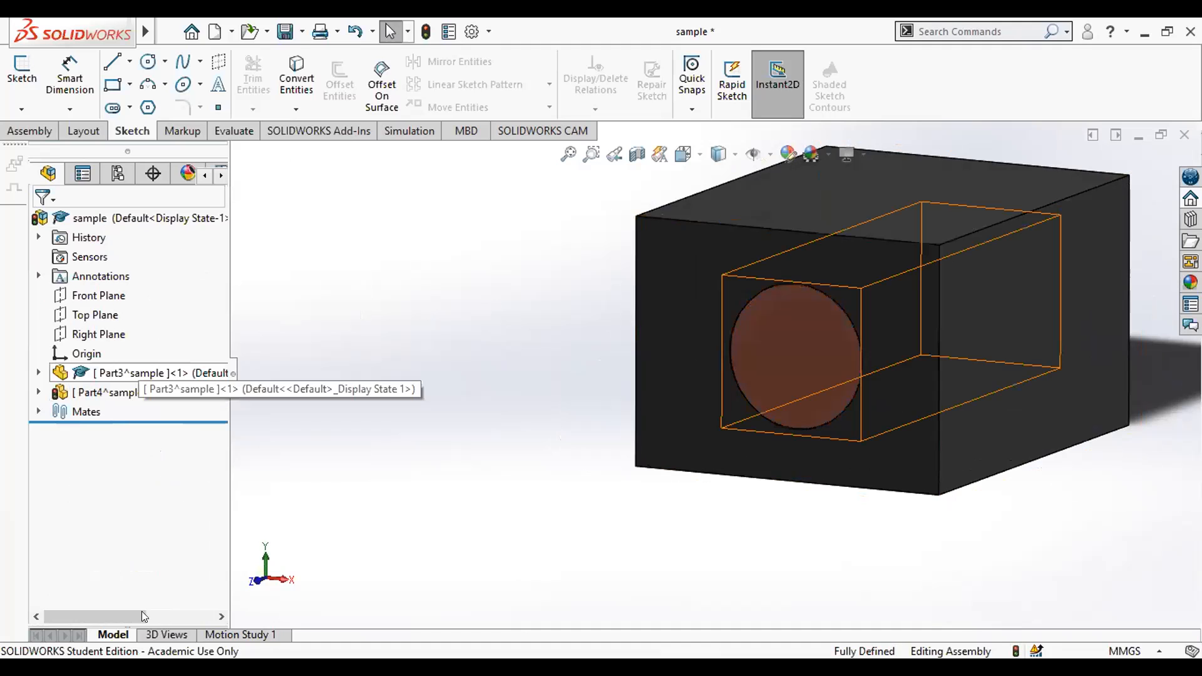
left_click(116, 374)
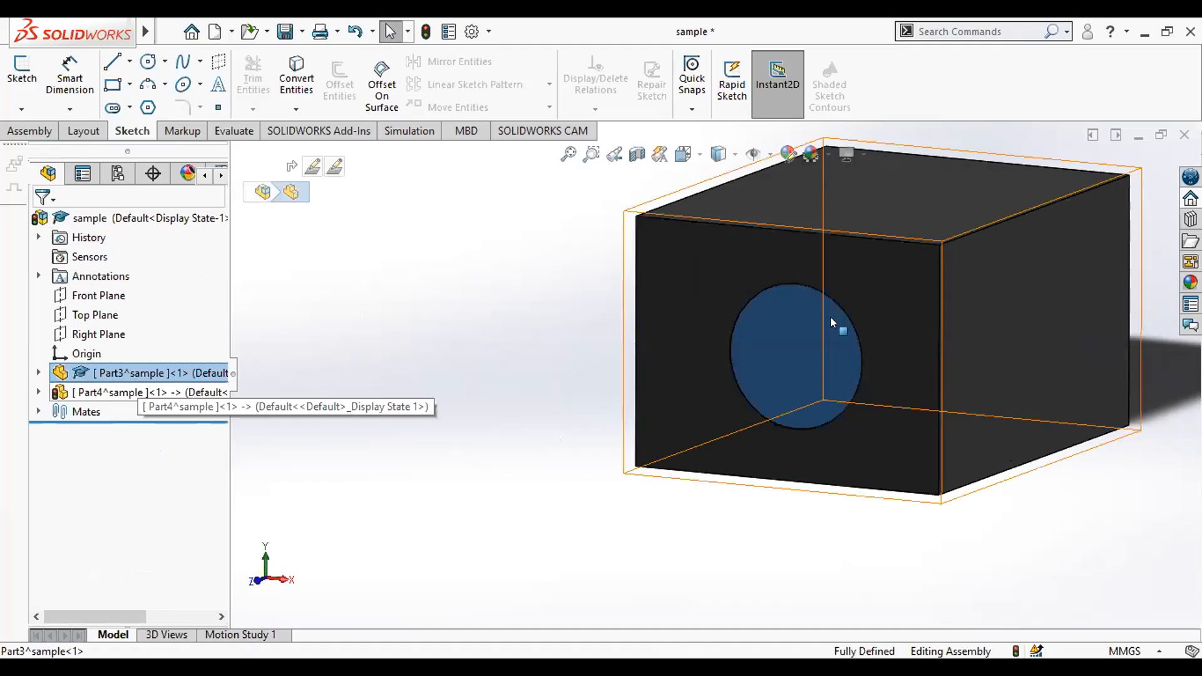
scroll(830, 317, "up", 4)
left_click(39, 393)
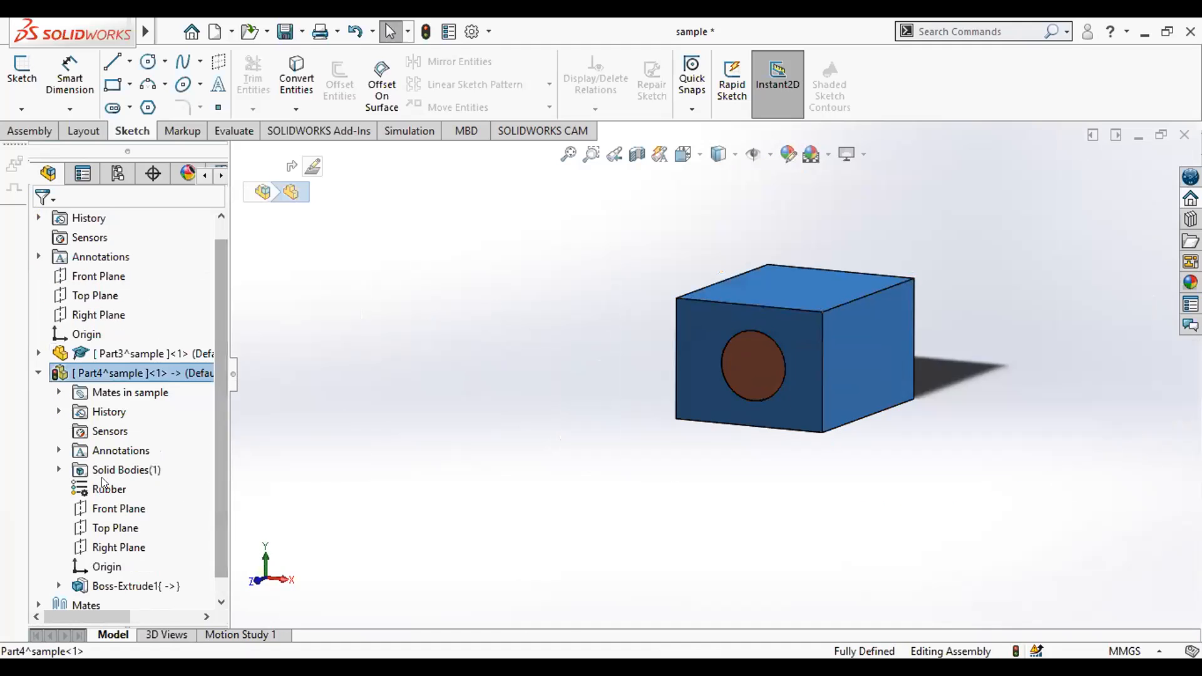
left_click(118, 489)
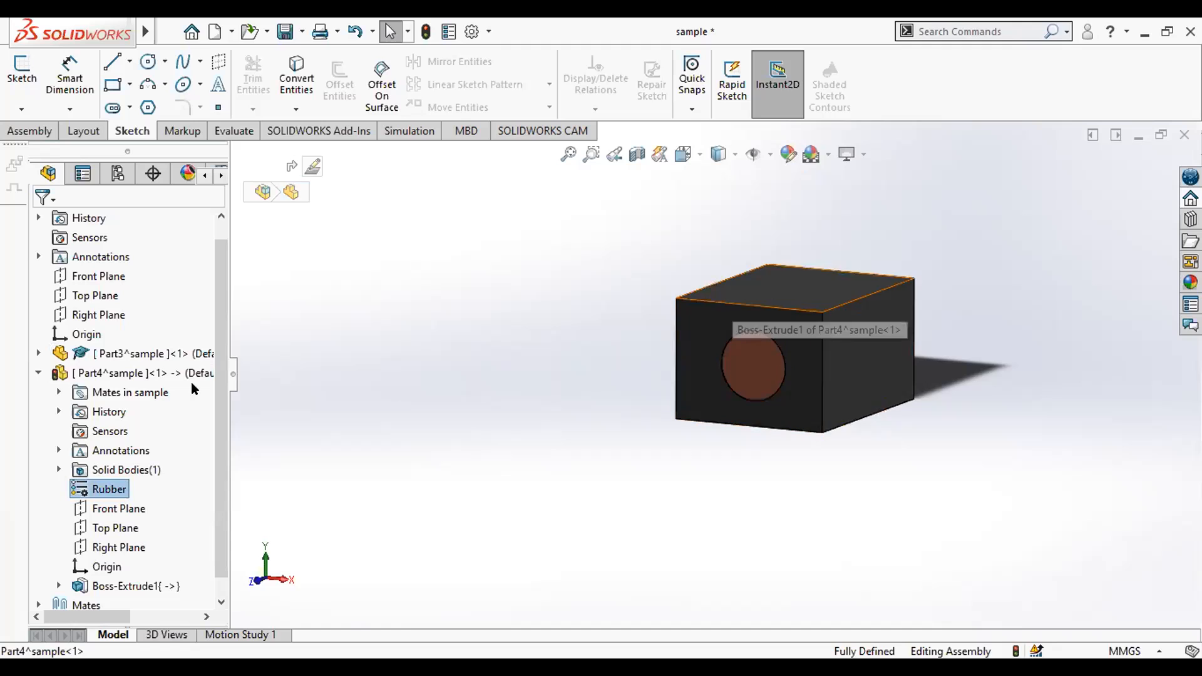
left_click(39, 373)
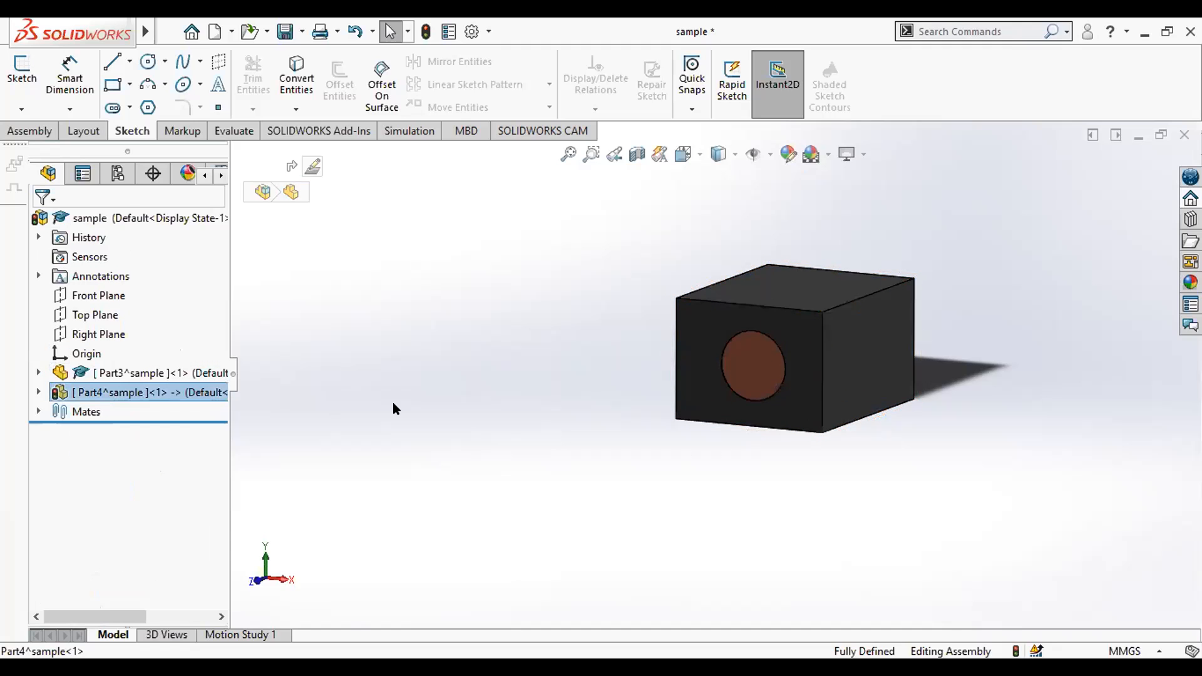
Create a new static simulation study named Static 1 for the sample assembly
left_click(359, 277)
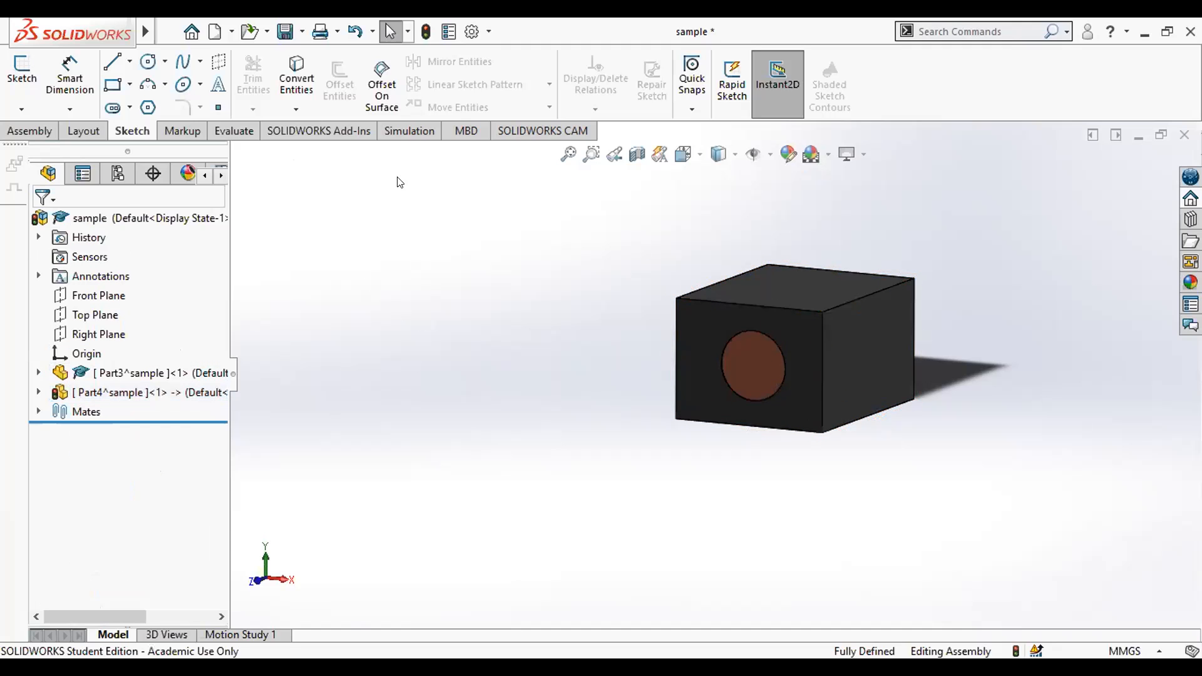
left_click(403, 133)
left_click(19, 110)
left_click(43, 126)
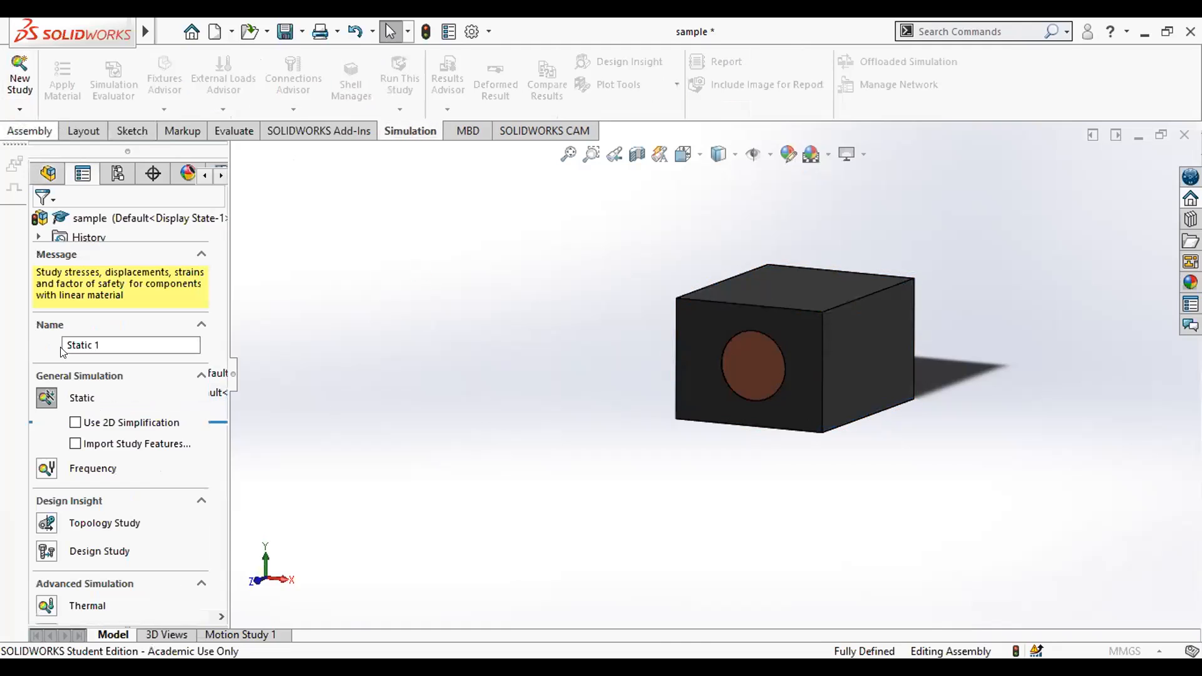
left_click(37, 220)
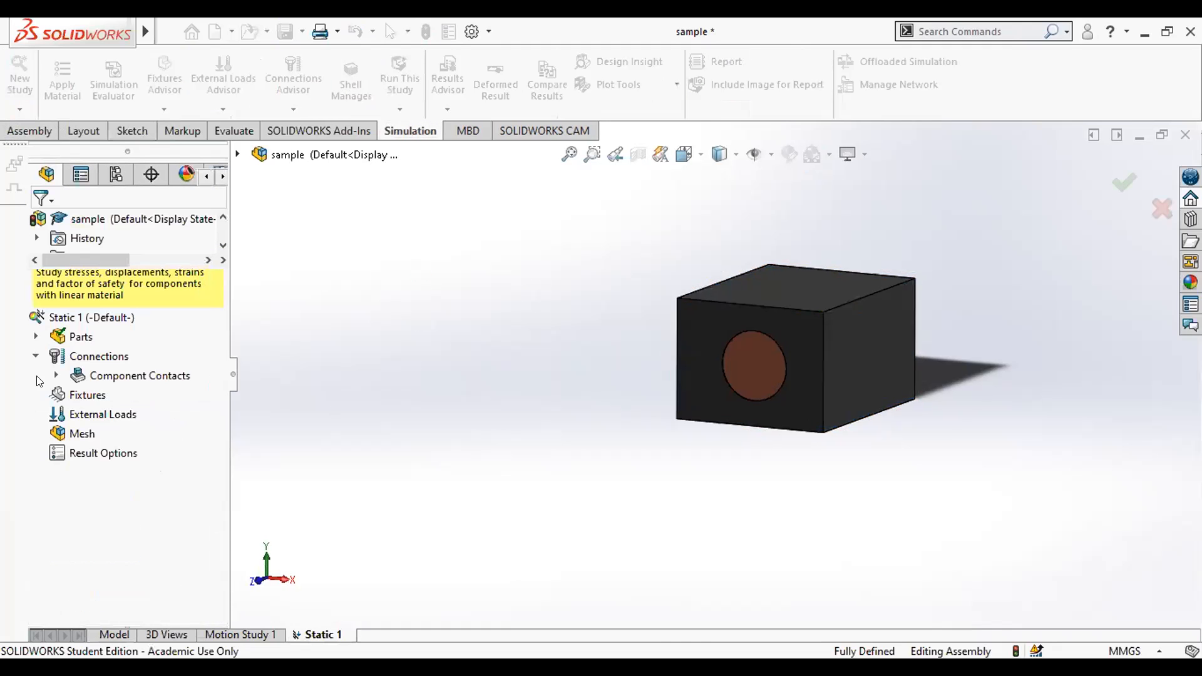
Assign the custom ABC material from the Plastic-x category to the cylinder part in the Static 1 study
right_click(199, 355)
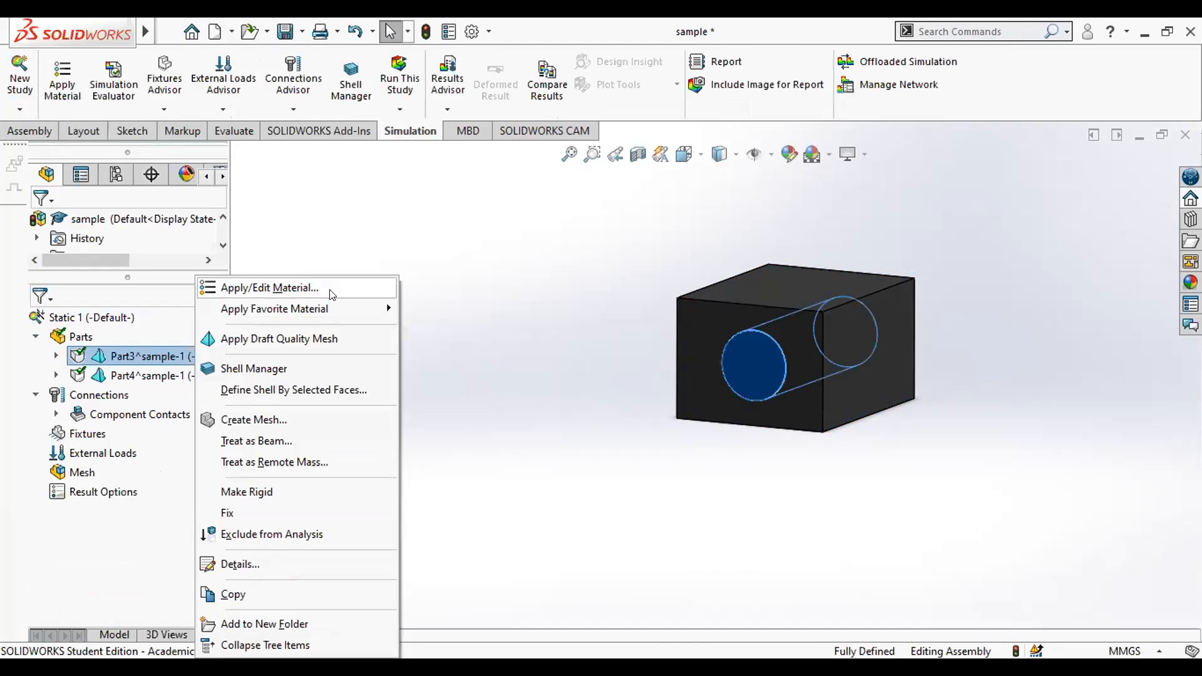
left_click(332, 289)
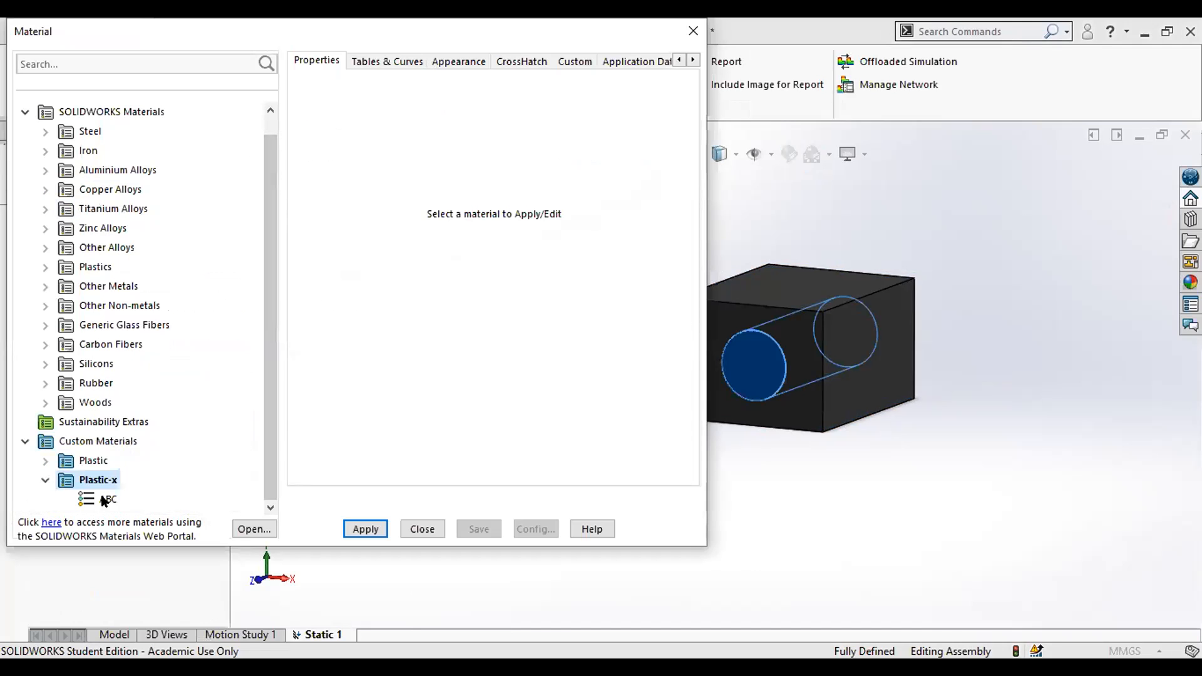
left_click(105, 500)
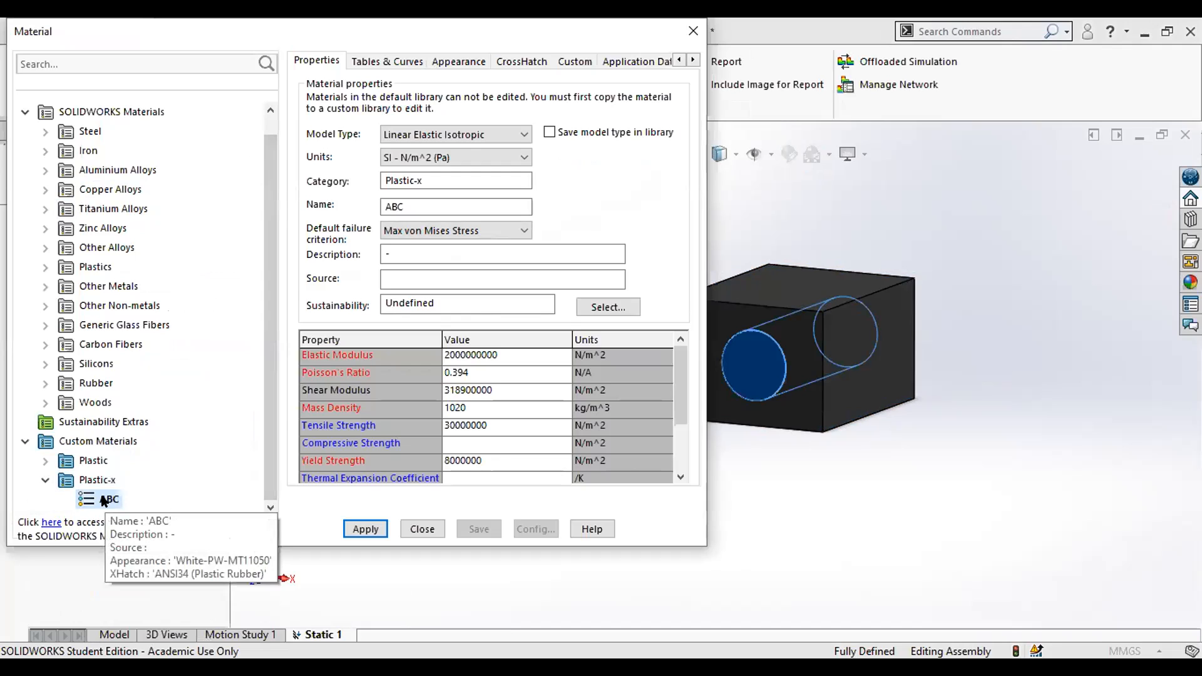
left_click(24, 117)
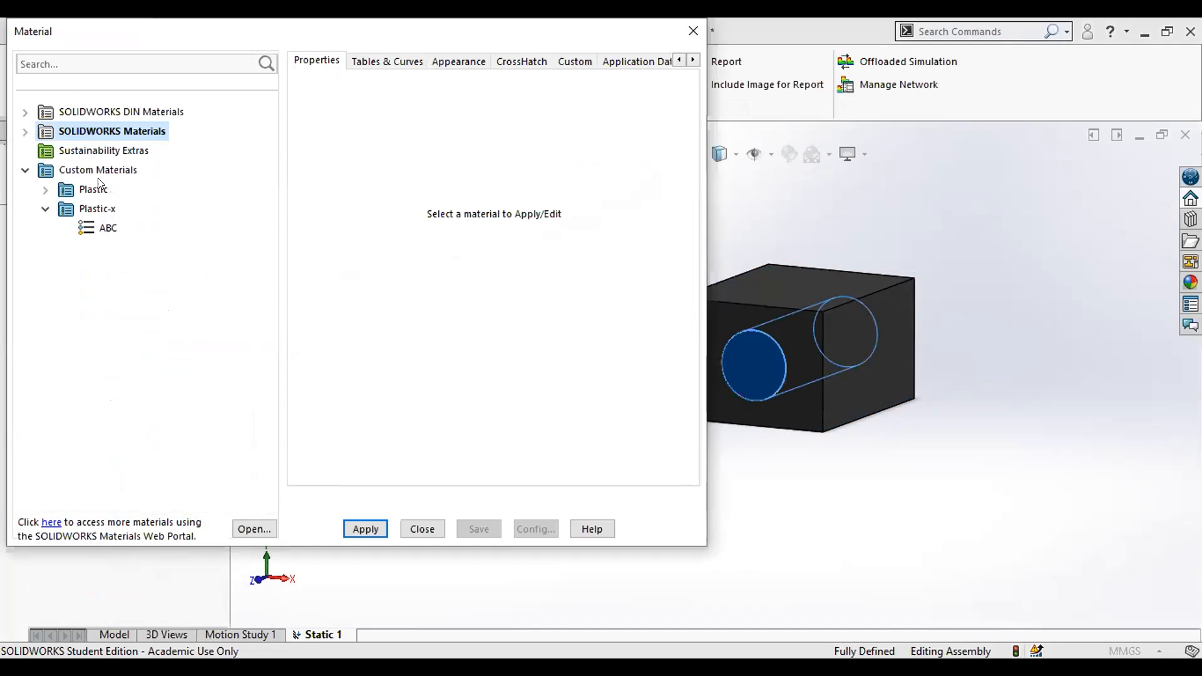
right_click(84, 209)
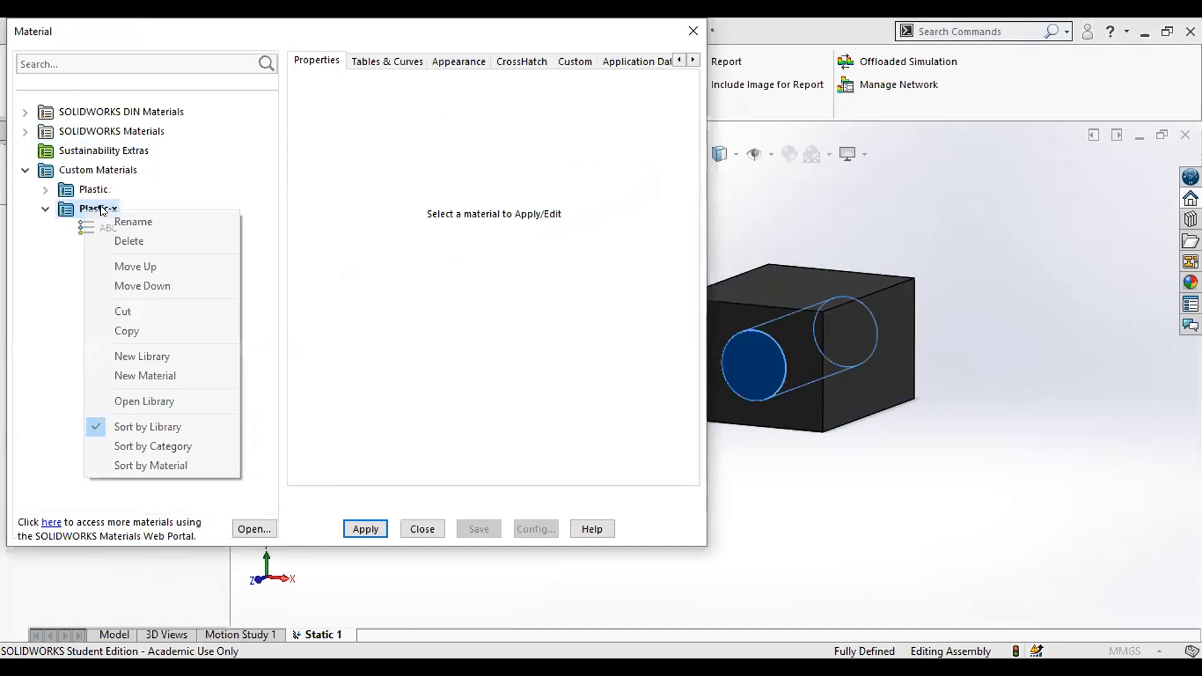
left_click(93, 190)
right_click(55, 208)
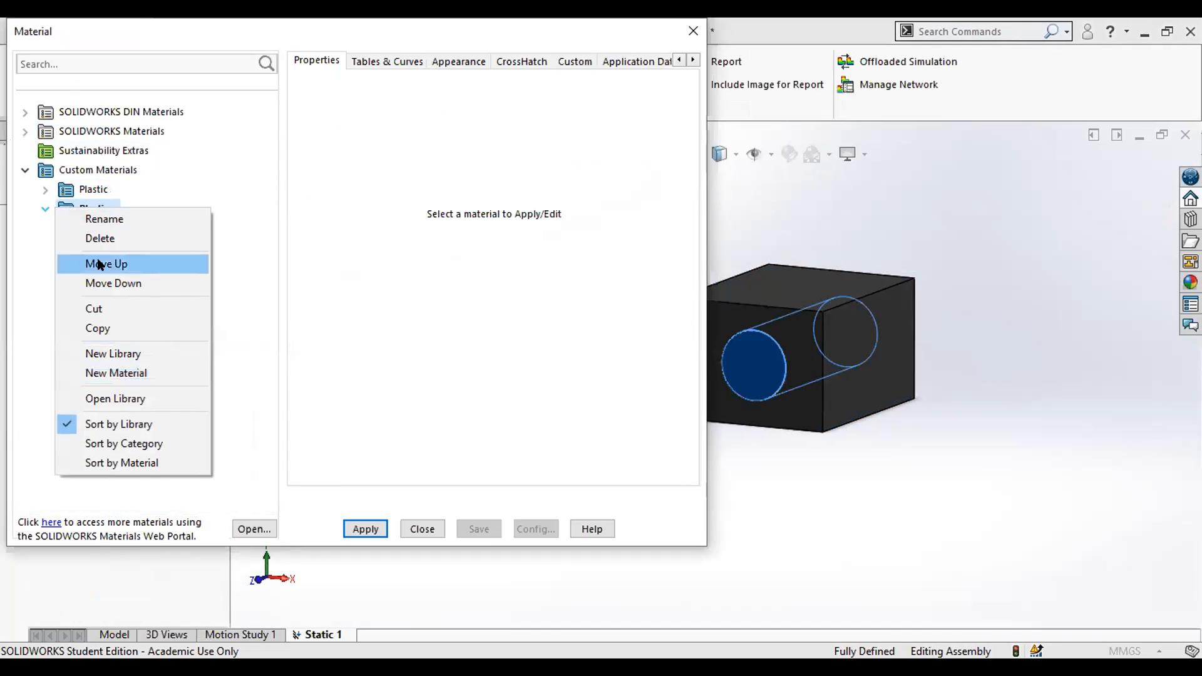
left_click(31, 221)
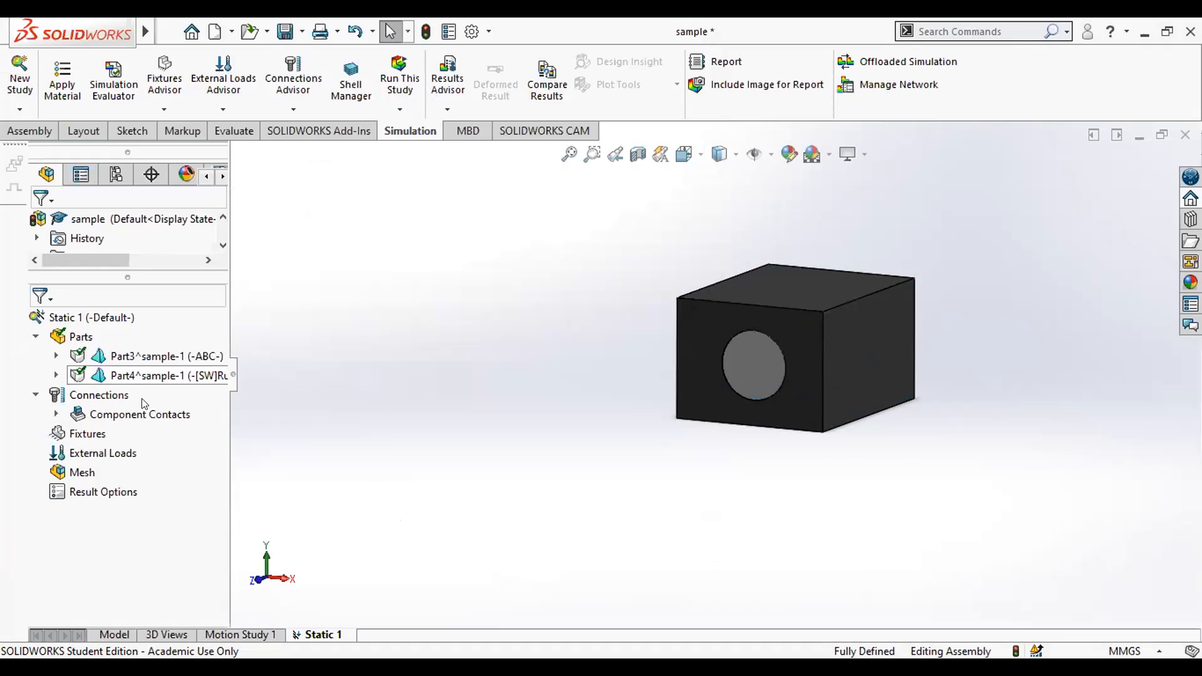
Browse the material library for the block part in the study and compare the A-, C- and E-Glass Fiber properties under Generic Glass Fibers
left_click(159, 375)
right_click(160, 375)
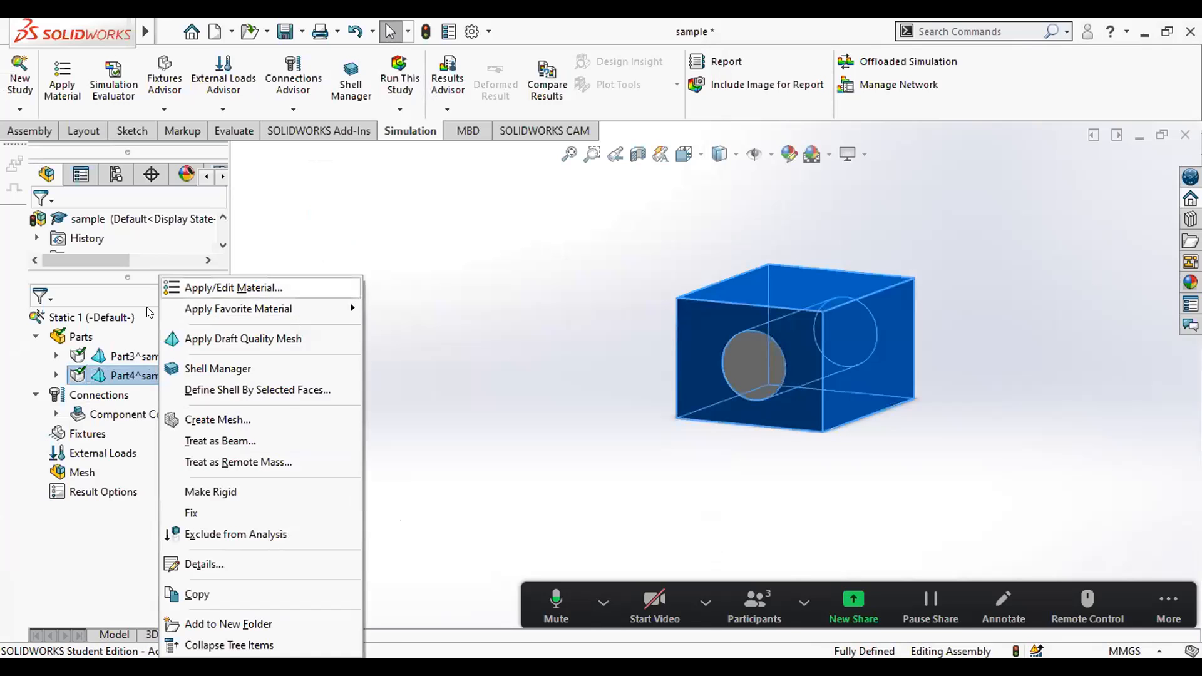
left_click(263, 287)
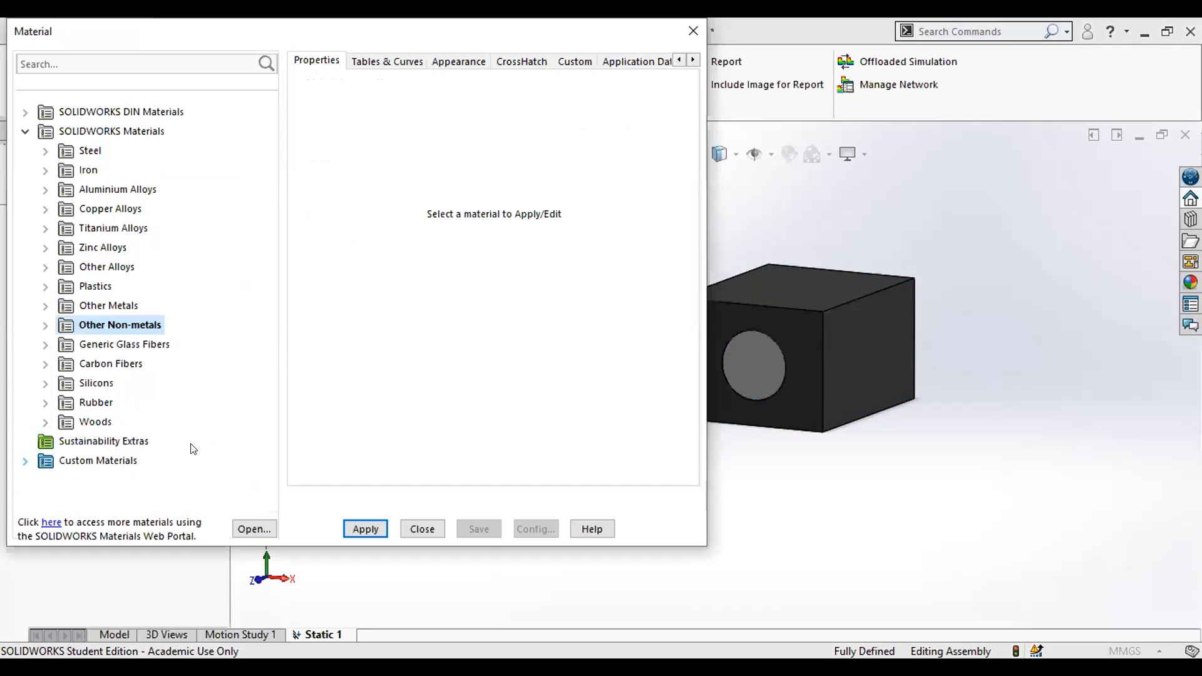
double_click(97, 461)
double_click(97, 500)
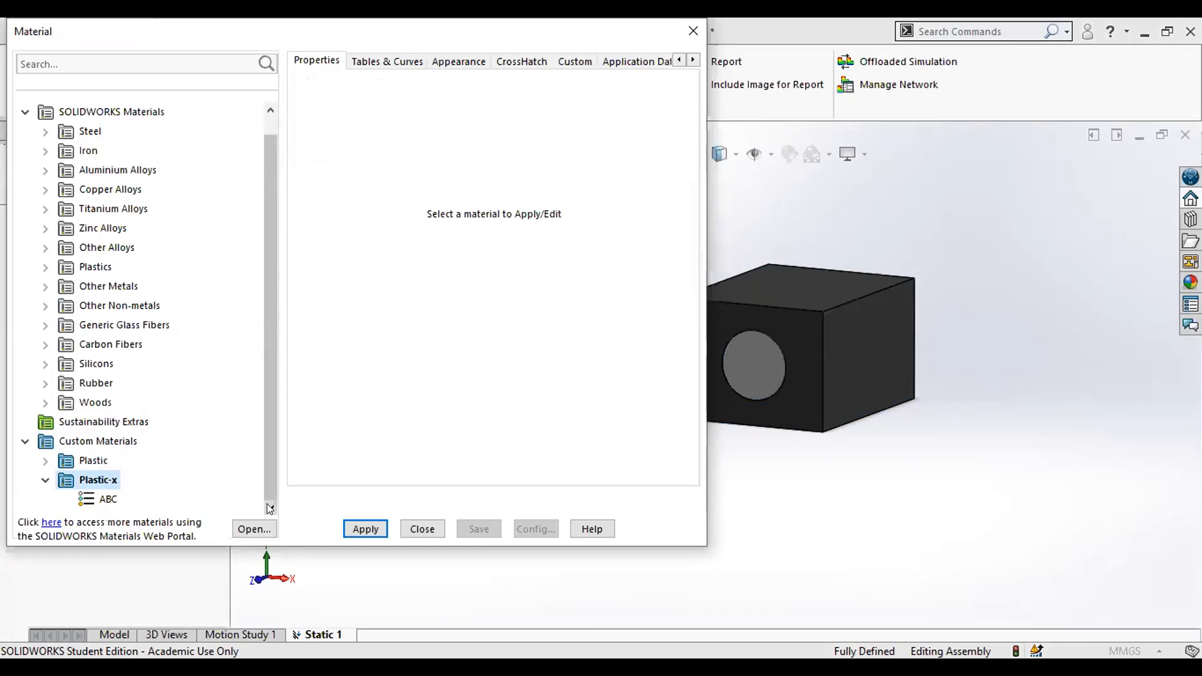
left_click(113, 328)
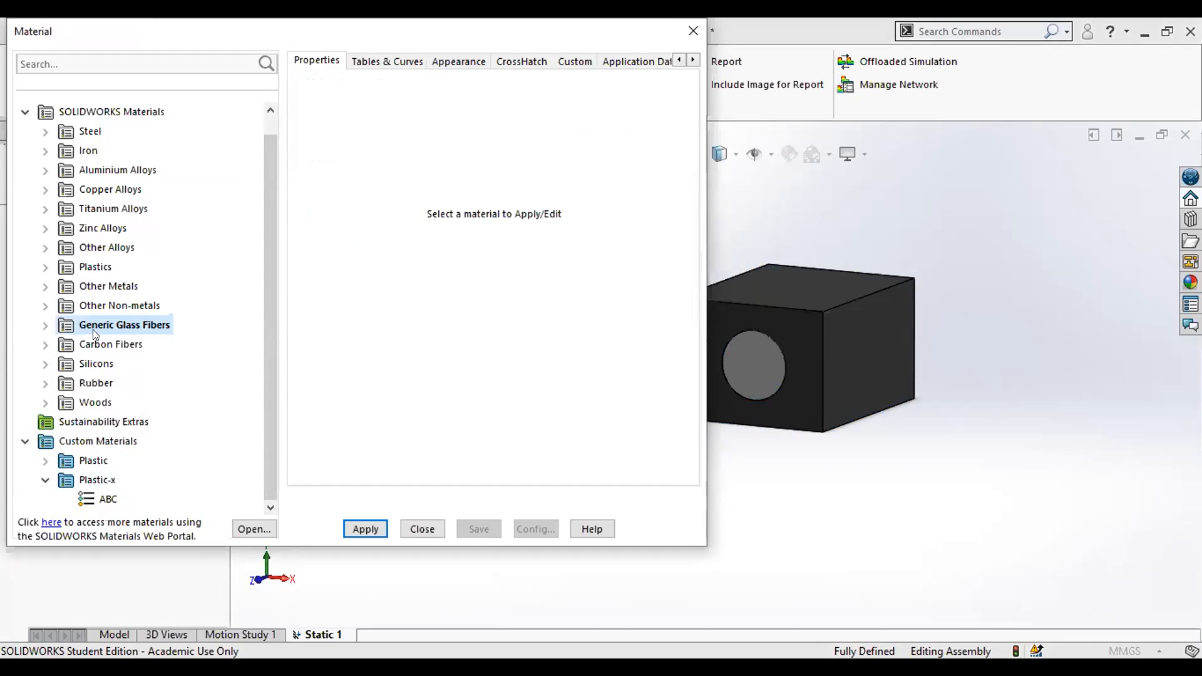
left_click(45, 326)
left_click(155, 366)
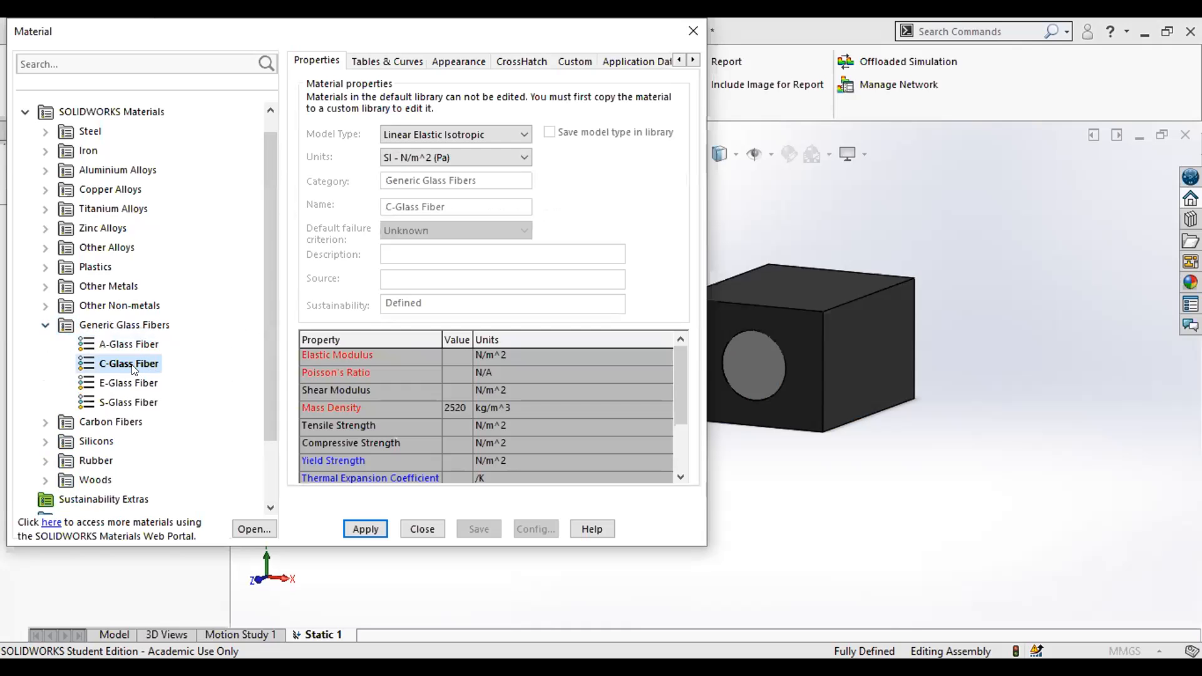
left_click(128, 344)
left_click(123, 384)
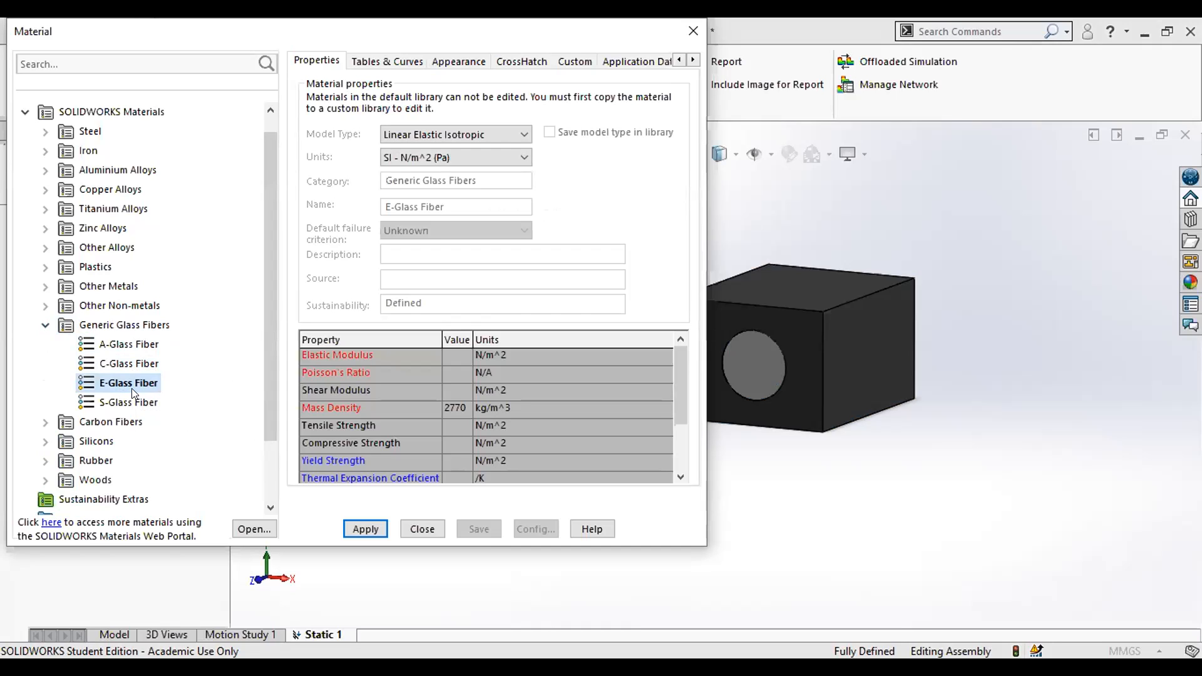
left_click(139, 346)
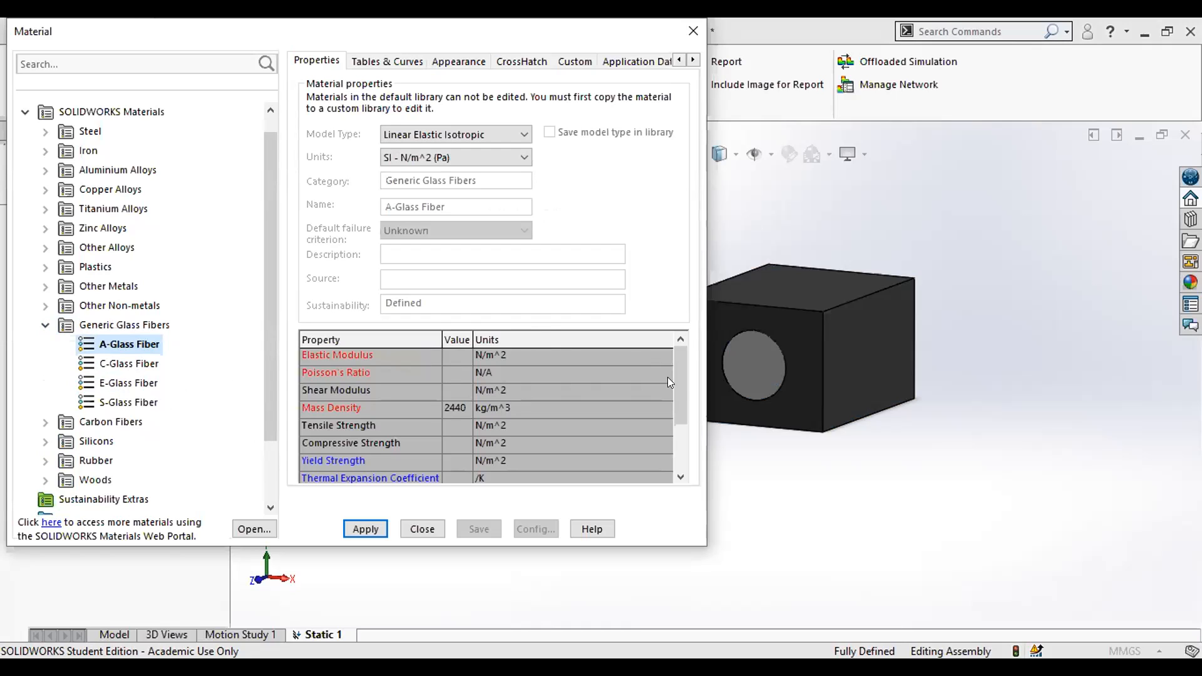
Read through the property tables of A-Glass Fiber and C-Glass Fiber, and leave the material library without applying either
scroll(374, 385, "down", 3)
scroll(385, 376, "up", 3)
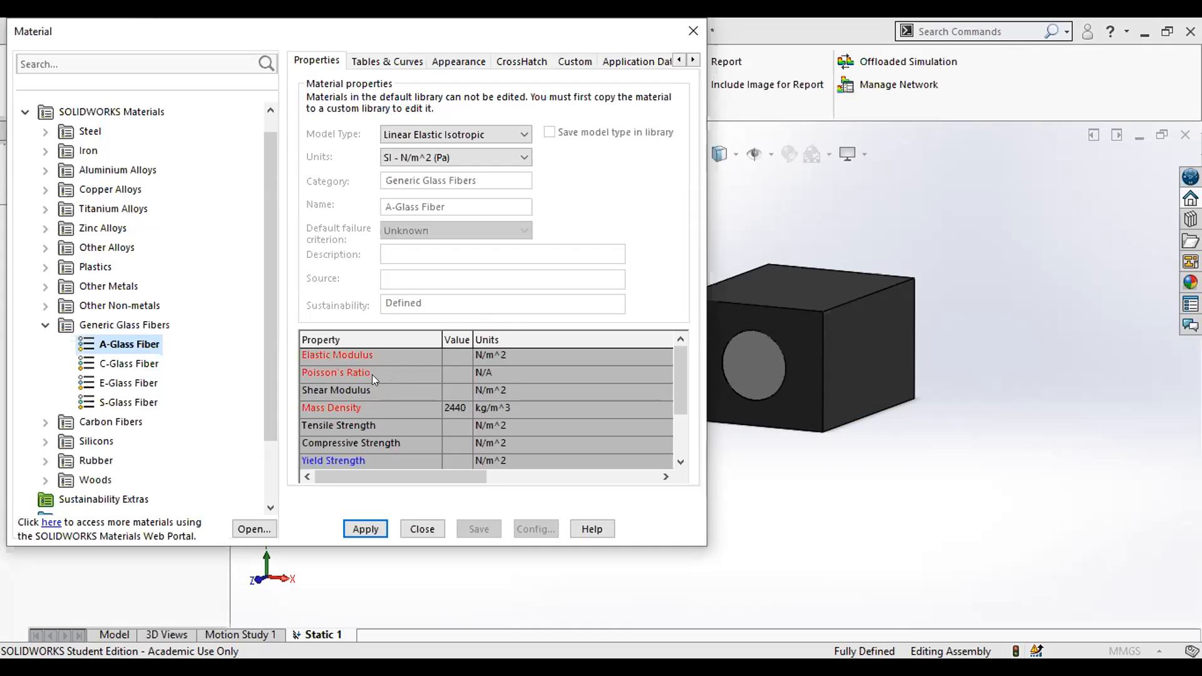
mouse_move(681, 386)
left_mouse_down()
mouse_move(682, 428)
mouse_move(683, 376)
left_mouse_up()
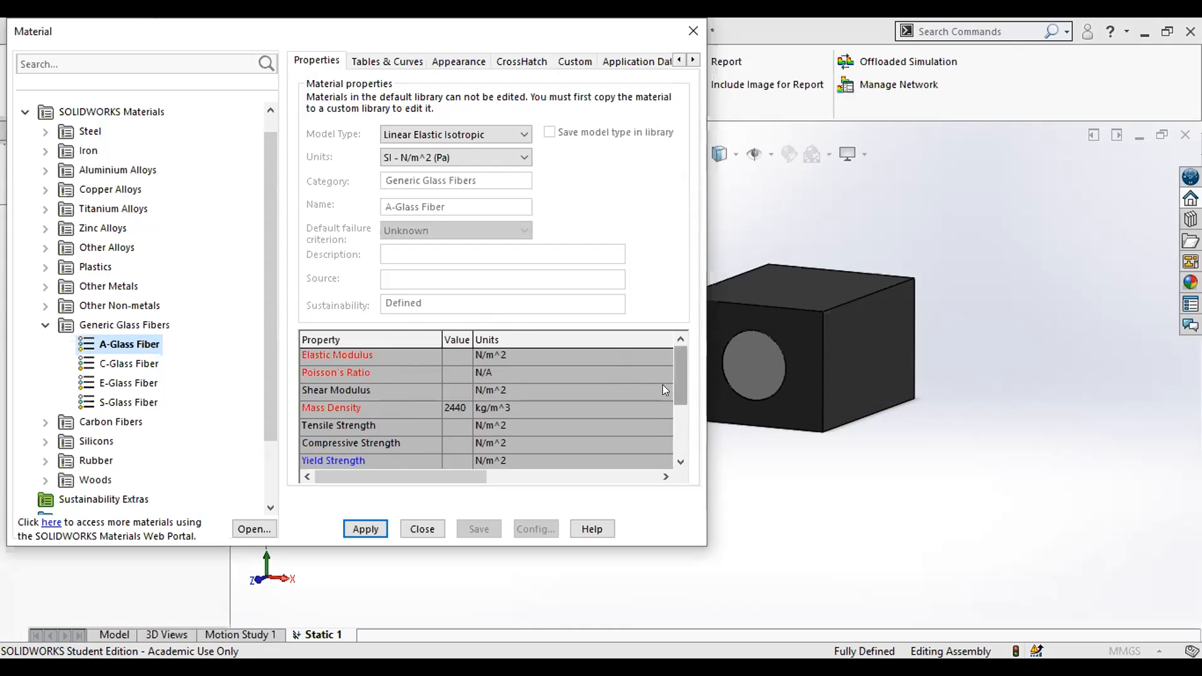
left_click(118, 363)
left_click_drag(680, 389, 554, 379)
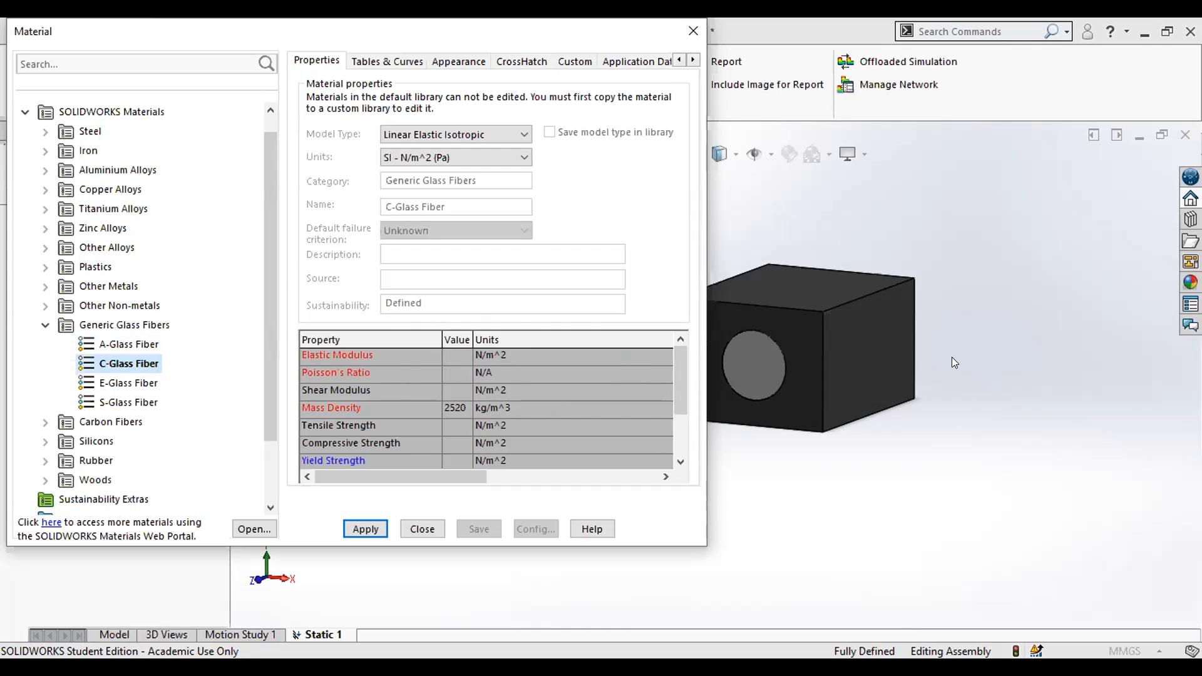
left_click(1177, 550)
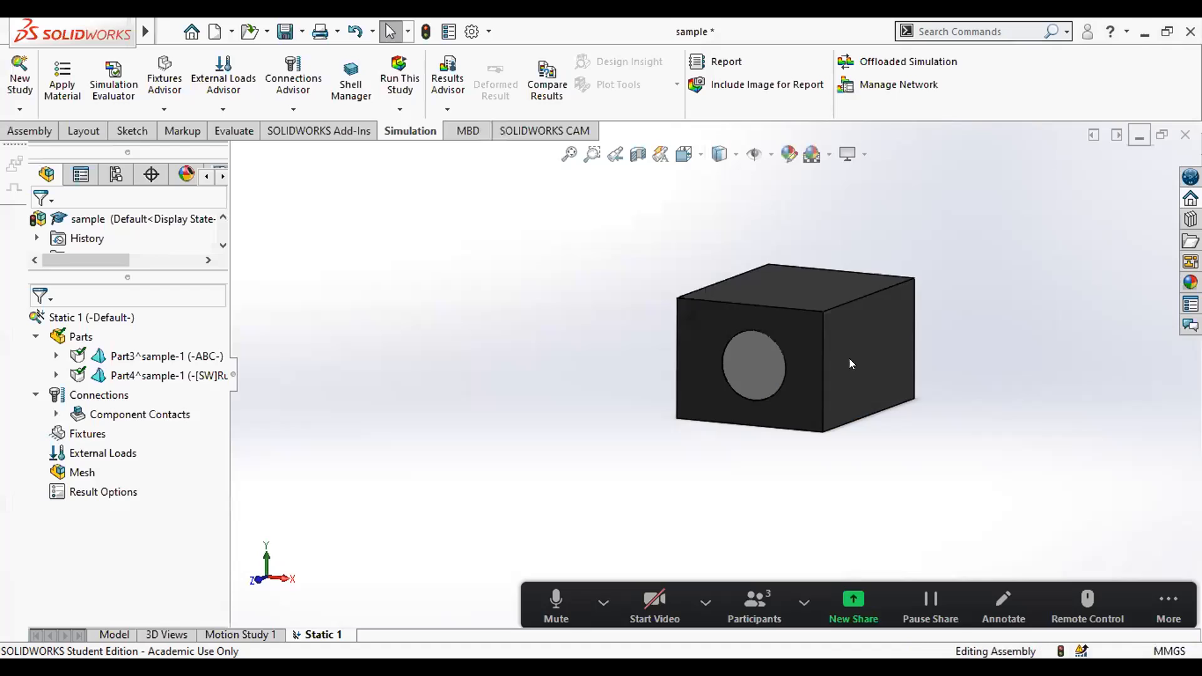
Minimise the sample assembly window
left_click(1139, 135)
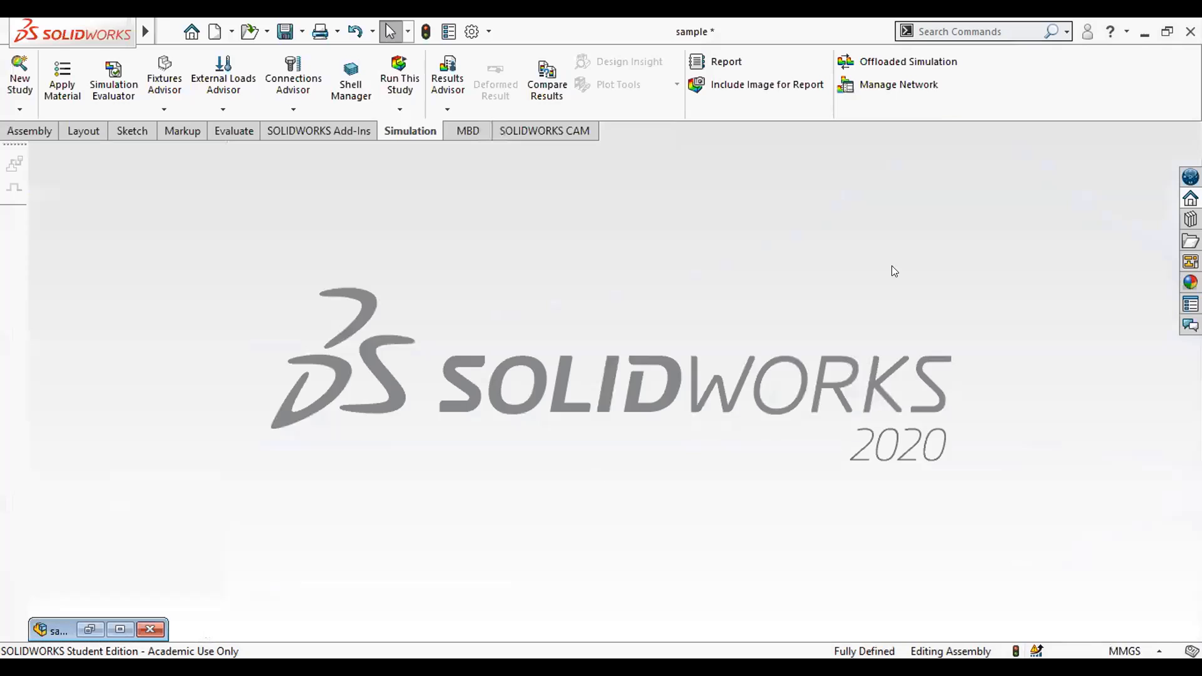
left_click(231, 32)
left_click(243, 51)
left_click(659, 130)
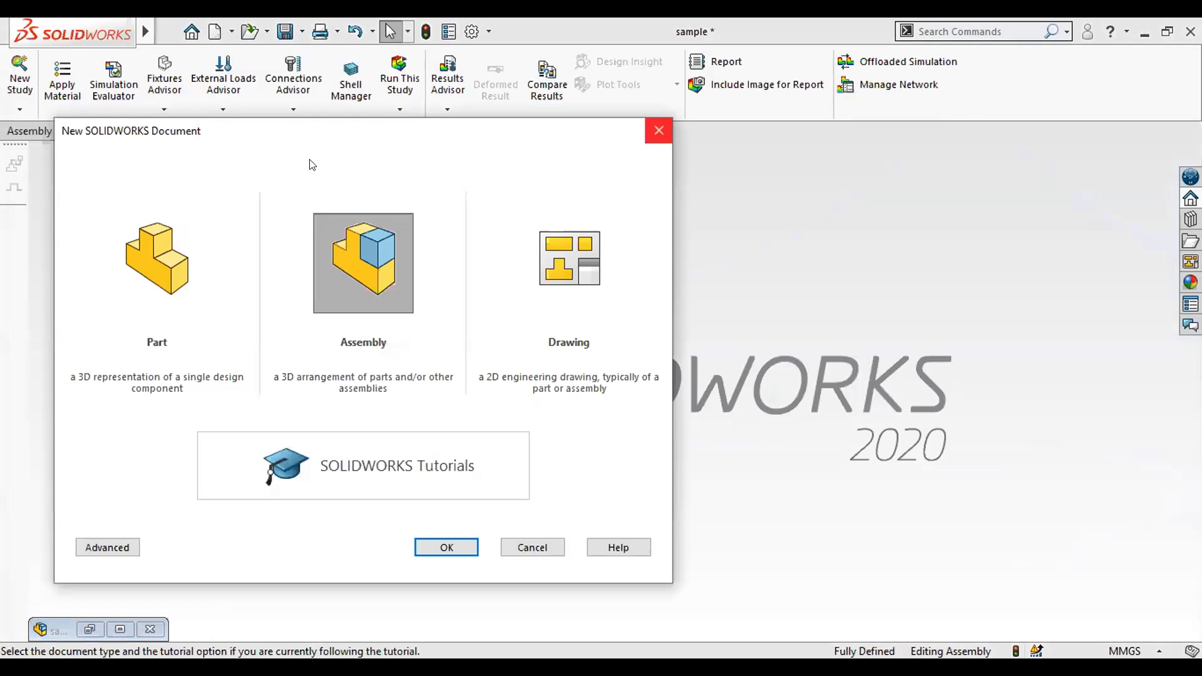
Open the Bracket-Q2 part and edit the sketch of its first boss extrusion to check the profile dimensions
left_click(267, 32)
left_click(301, 74)
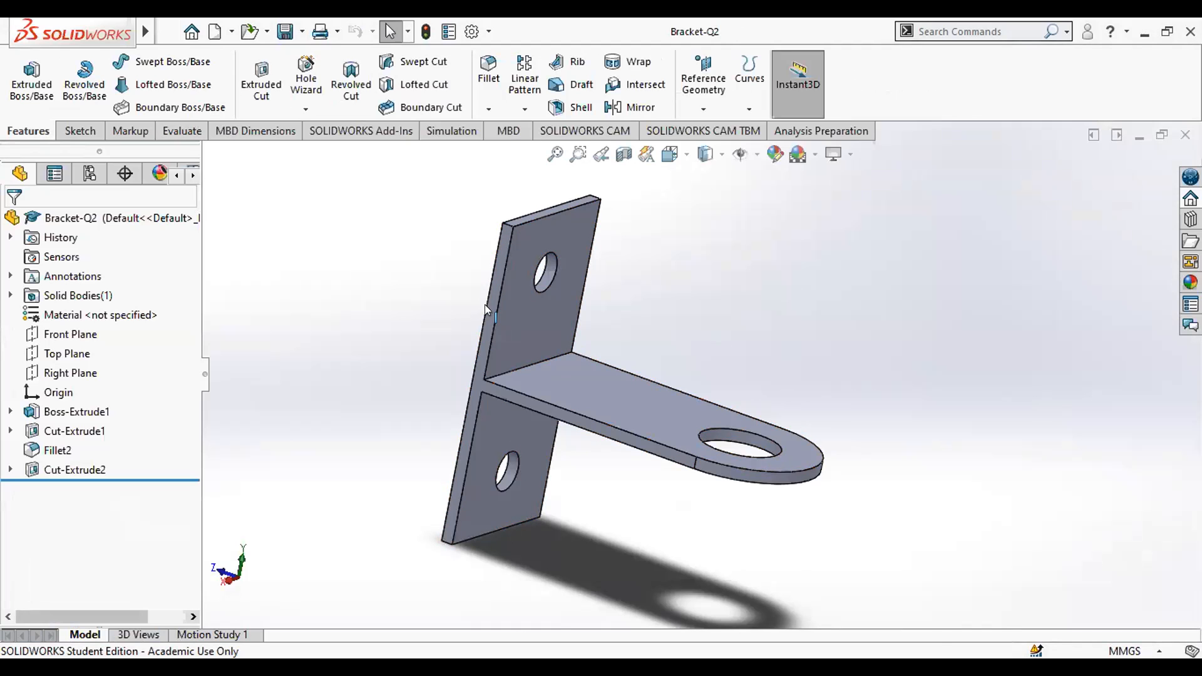
left_click(10, 412)
right_click(70, 430)
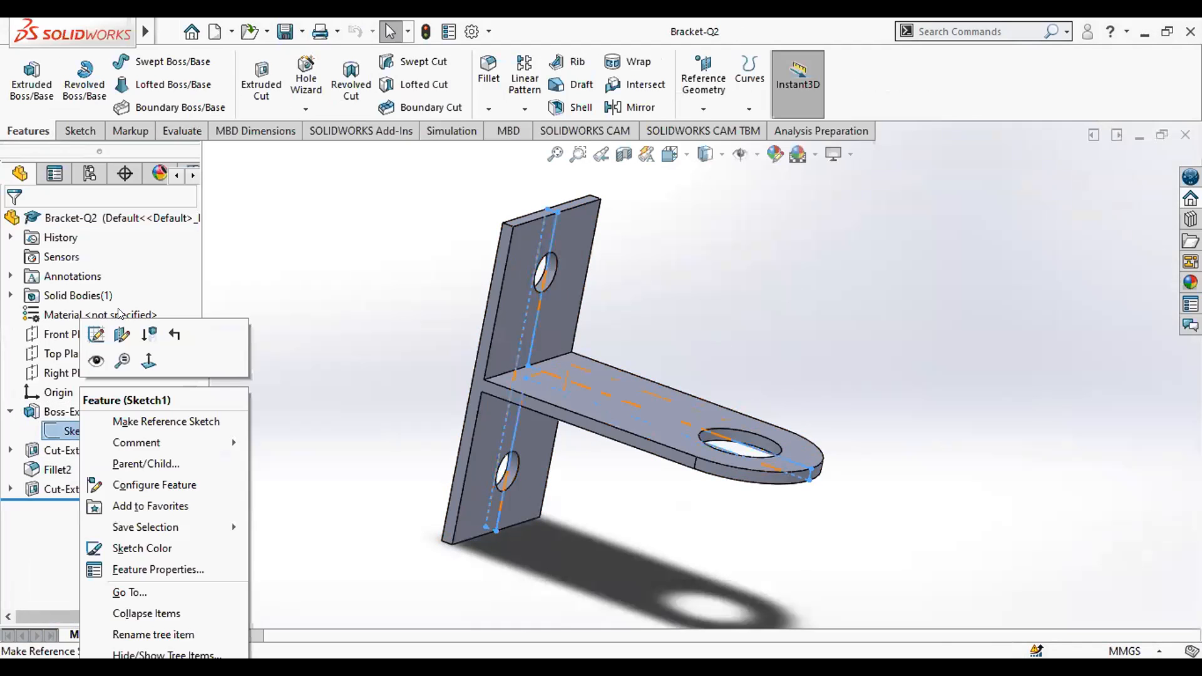
scroll(619, 288, "up", 3)
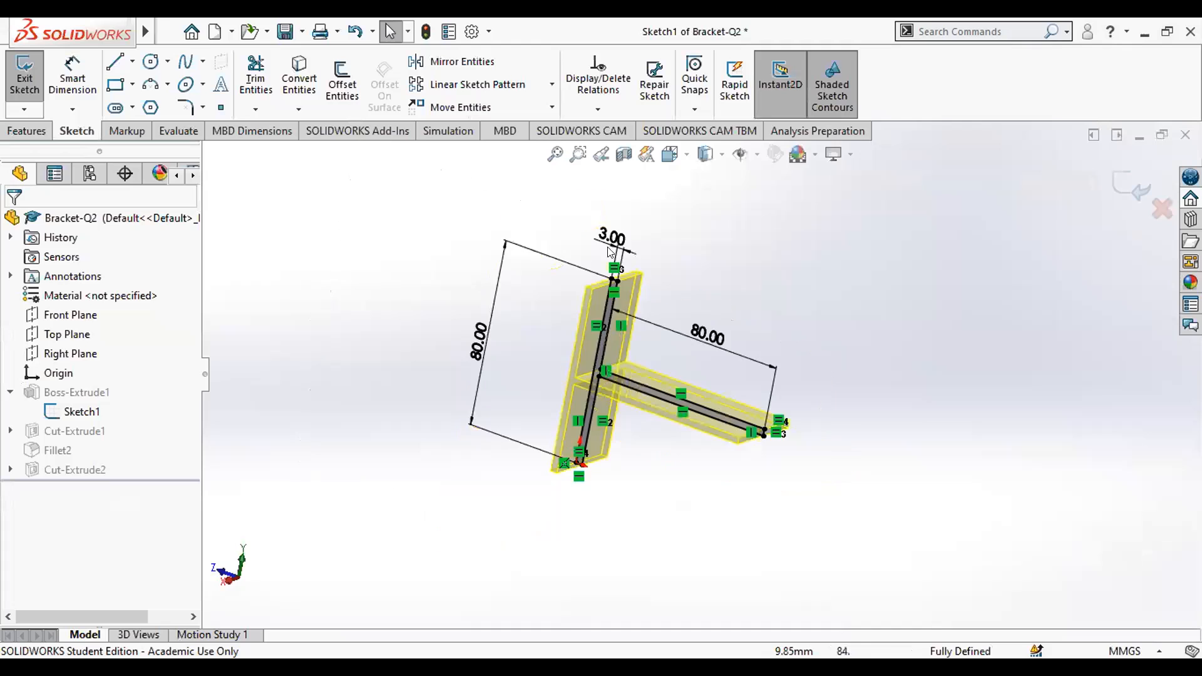
scroll(621, 345, "down", 3)
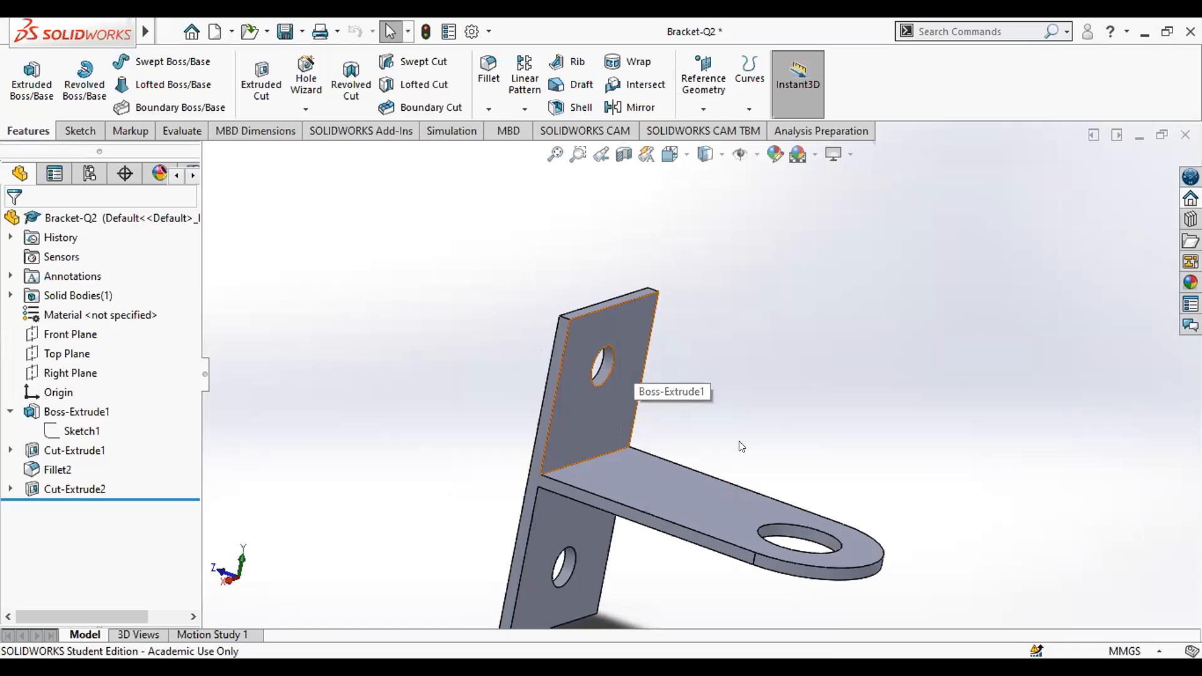
Examine the bracket from several angles, including the underside of the arm and the plate with its two holes
scroll(701, 375, "up", 5)
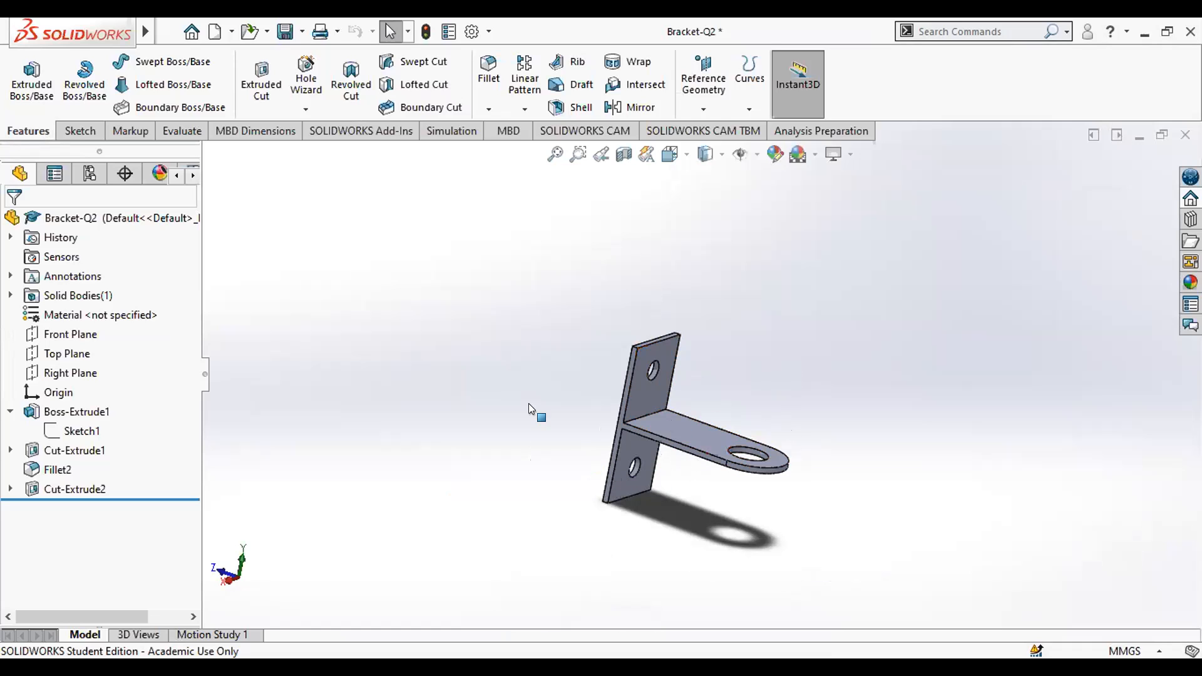
middle_click_drag(529, 408, 658, 448)
scroll(786, 375, "down", 5)
scroll(655, 414, "up", 2)
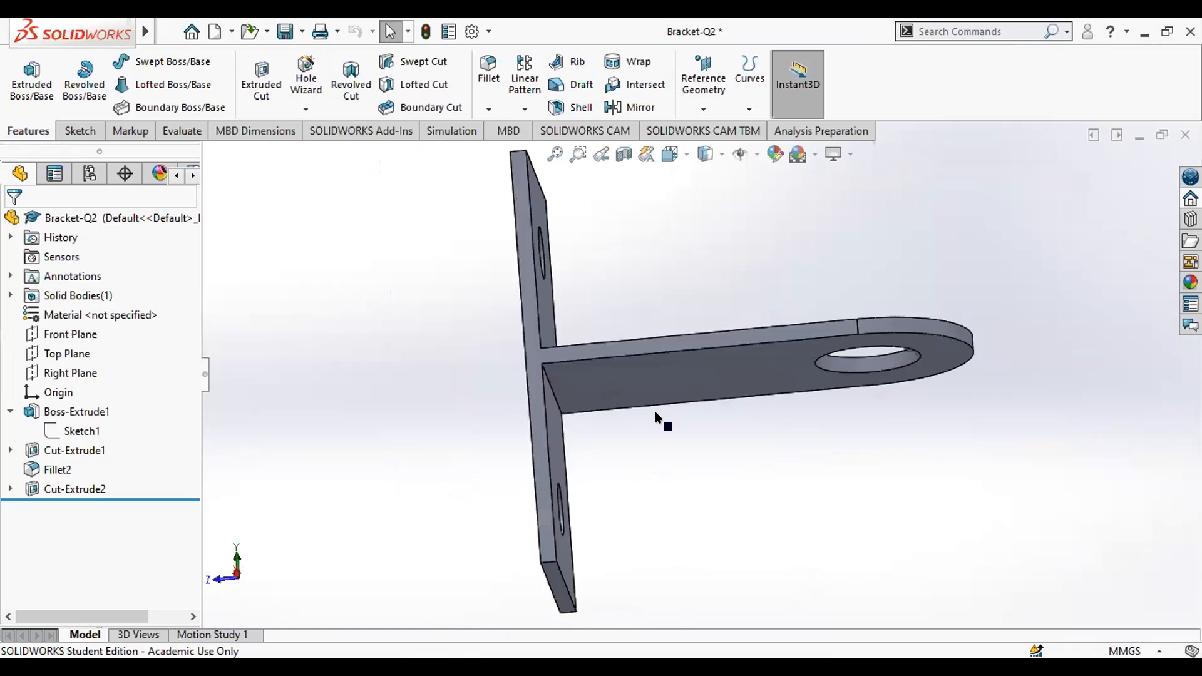
key("Left")
key("Left")
key("Down")
key("Up")
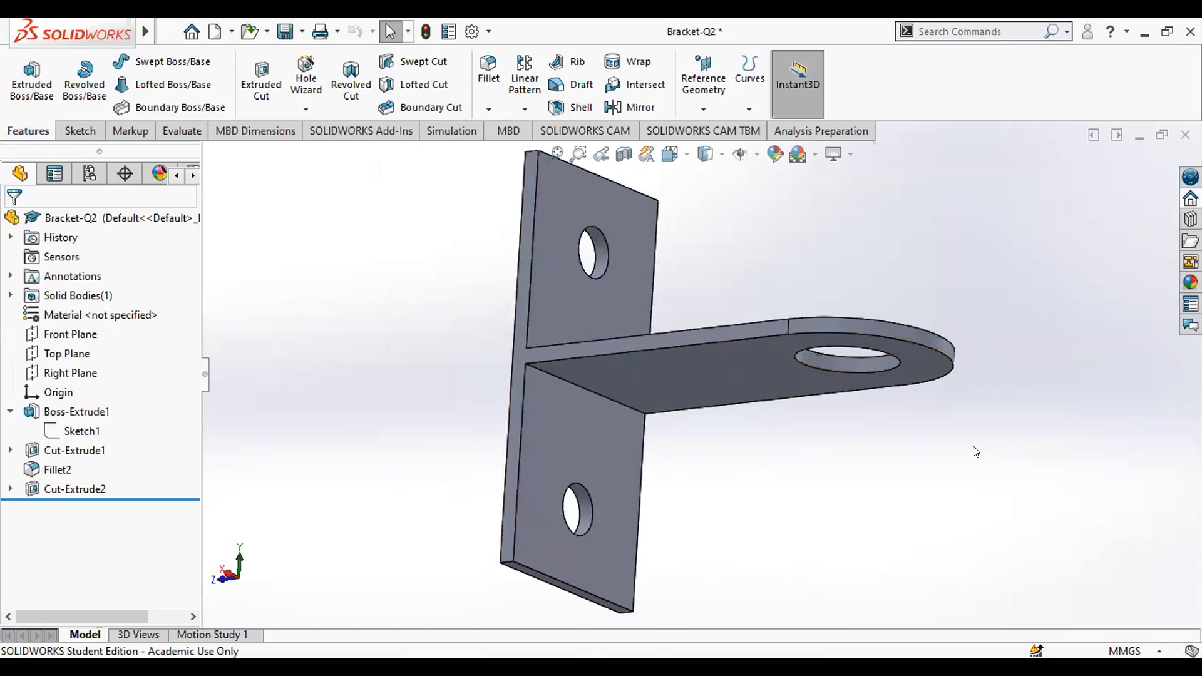
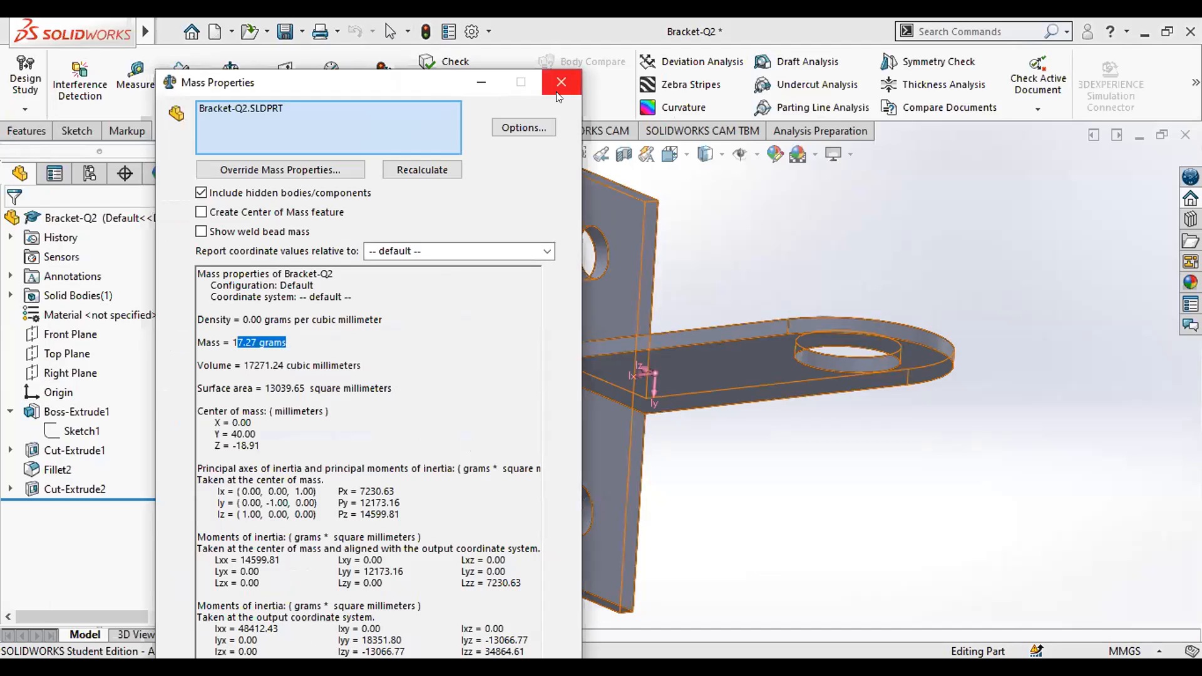
Check the bracket's volume in its mass properties and close the report
left_click(380, 360)
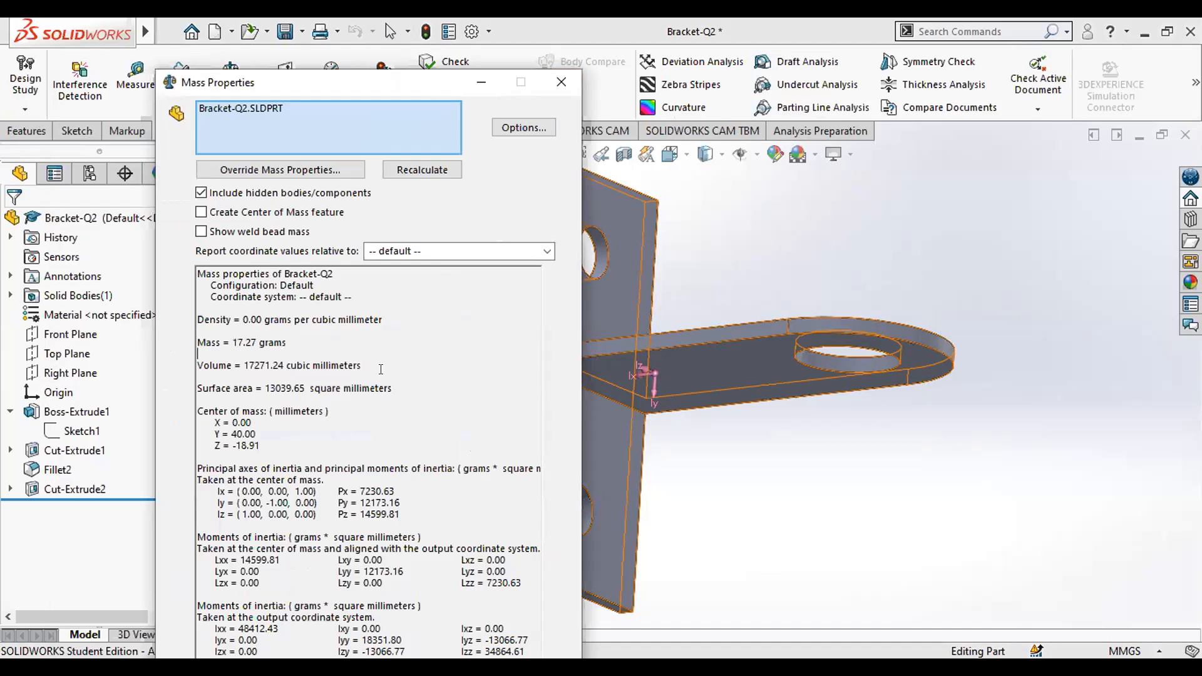
left_click_drag(363, 365, 197, 365)
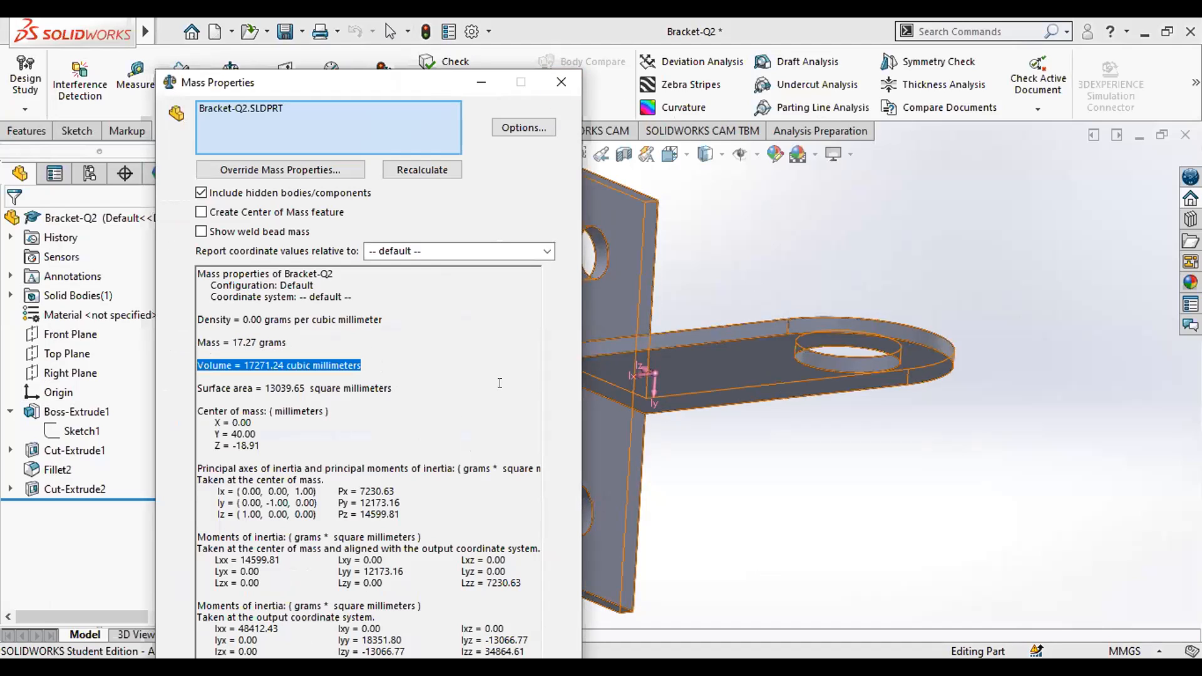
left_click(562, 82)
Assign the ABS PC material to the Bracket-Q2 part
right_click(108, 315)
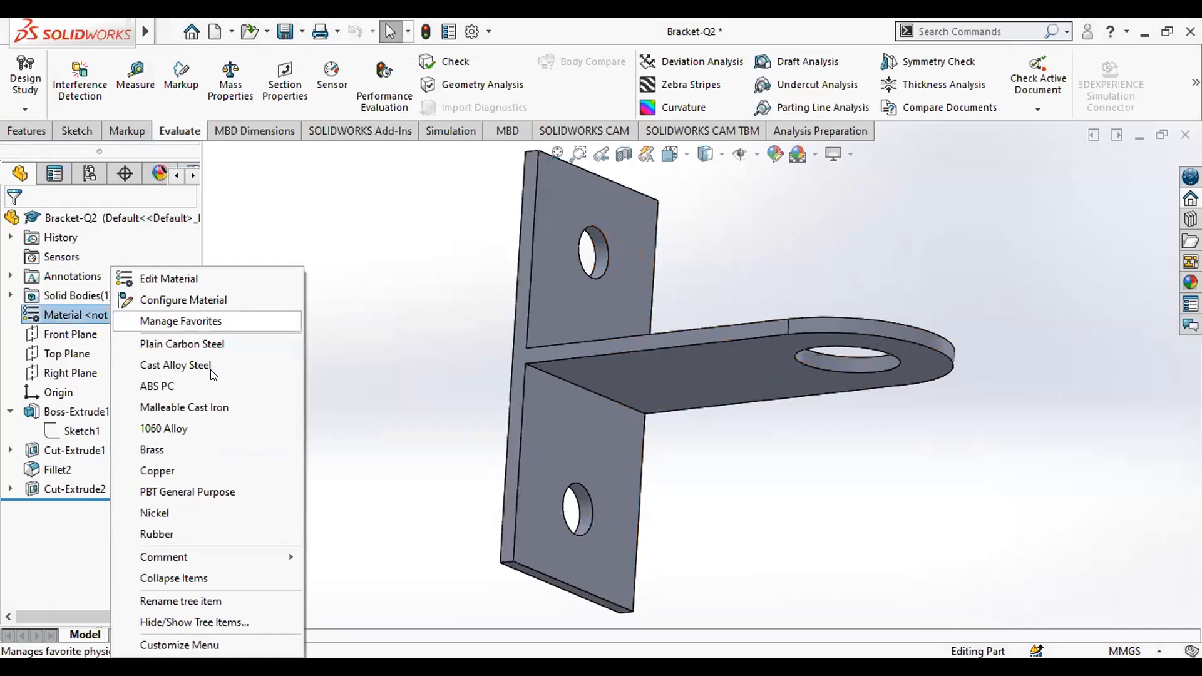
left_click(181, 386)
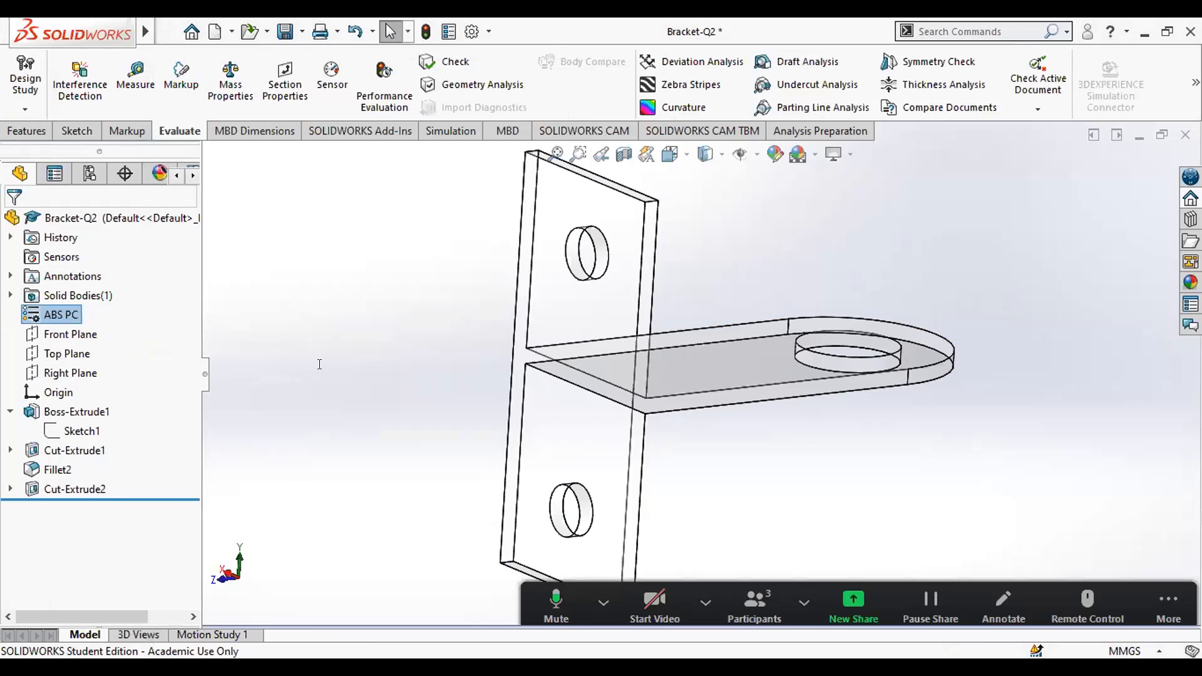
Check the bracket's mass and volume with the ABS PC material in its mass properties and close the report
left_click(231, 85)
left_click_drag(271, 365, 363, 365)
left_click_drag(223, 343, 303, 338)
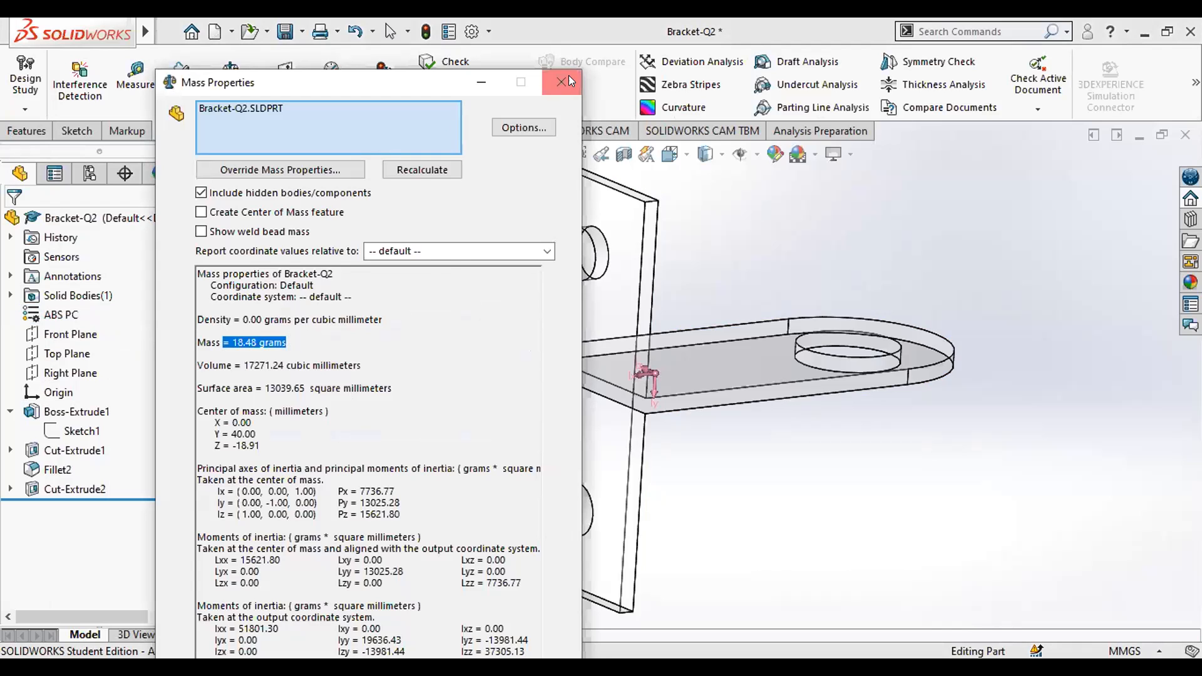
key("Escape")
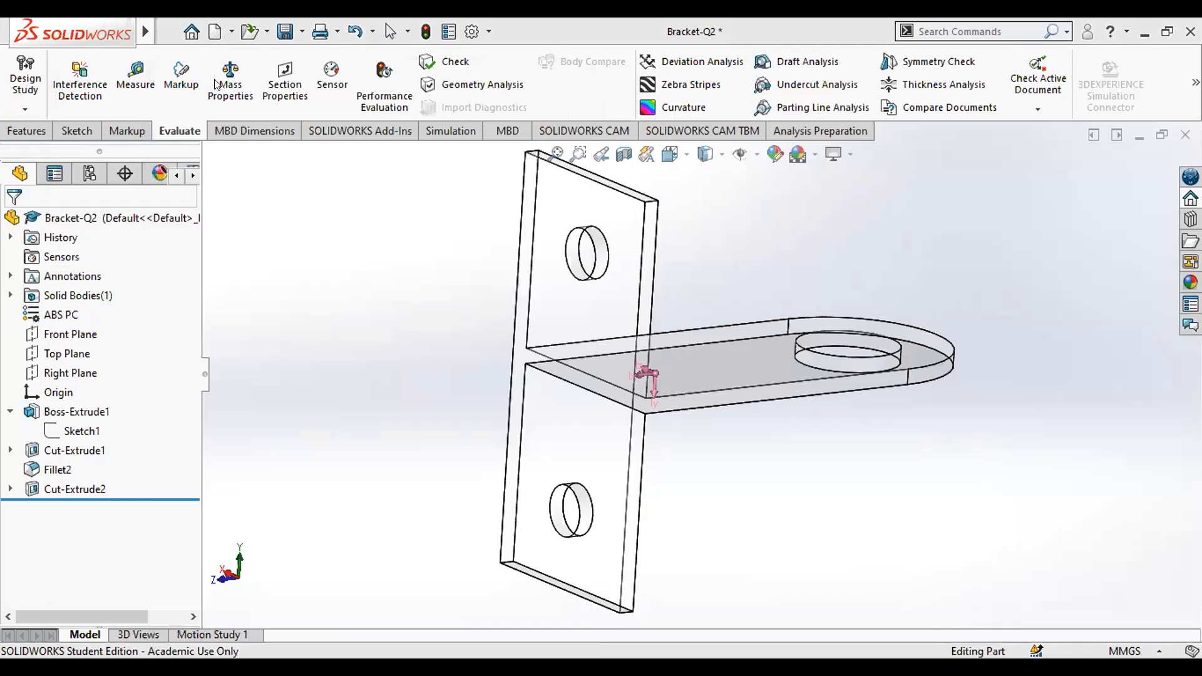
Change the bracket's material to Plain Carbon Steel and check its mass and volume in the mass properties
right_click(59, 315)
left_click(248, 338)
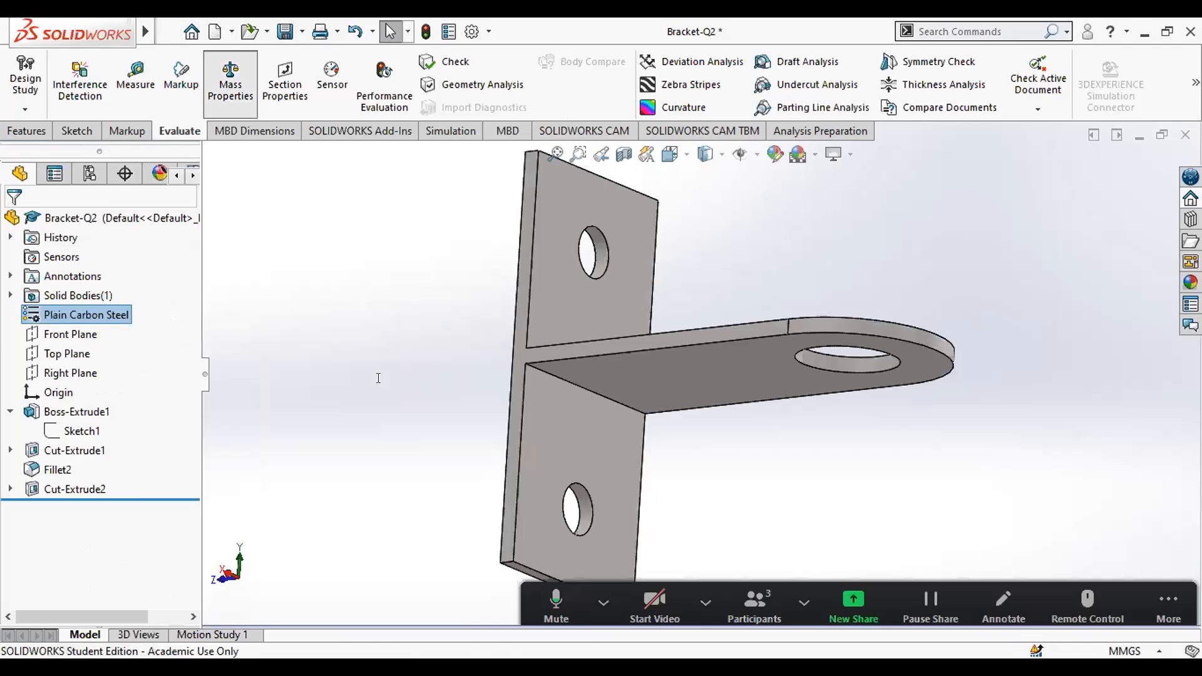
left_click_drag(288, 343, 233, 342)
left_click_drag(362, 367, 198, 367)
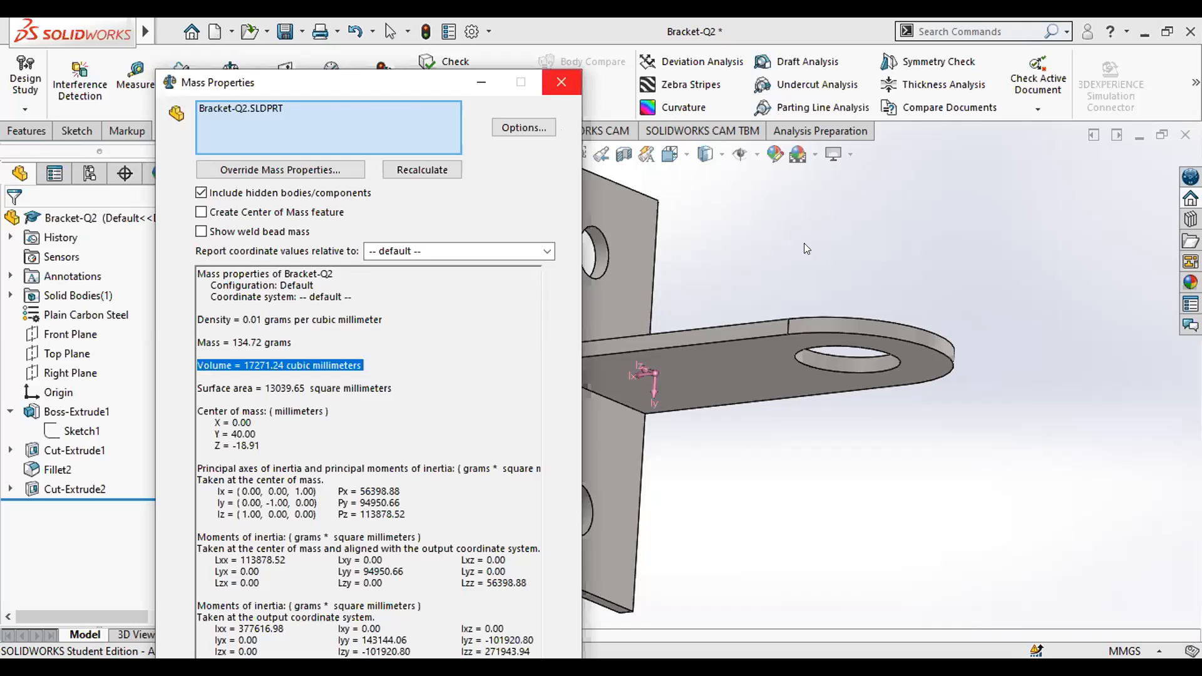
key("Escape")
Close the Bracket-Q2 part and return to the sample assembly
left_click(1184, 135)
left_click(598, 351)
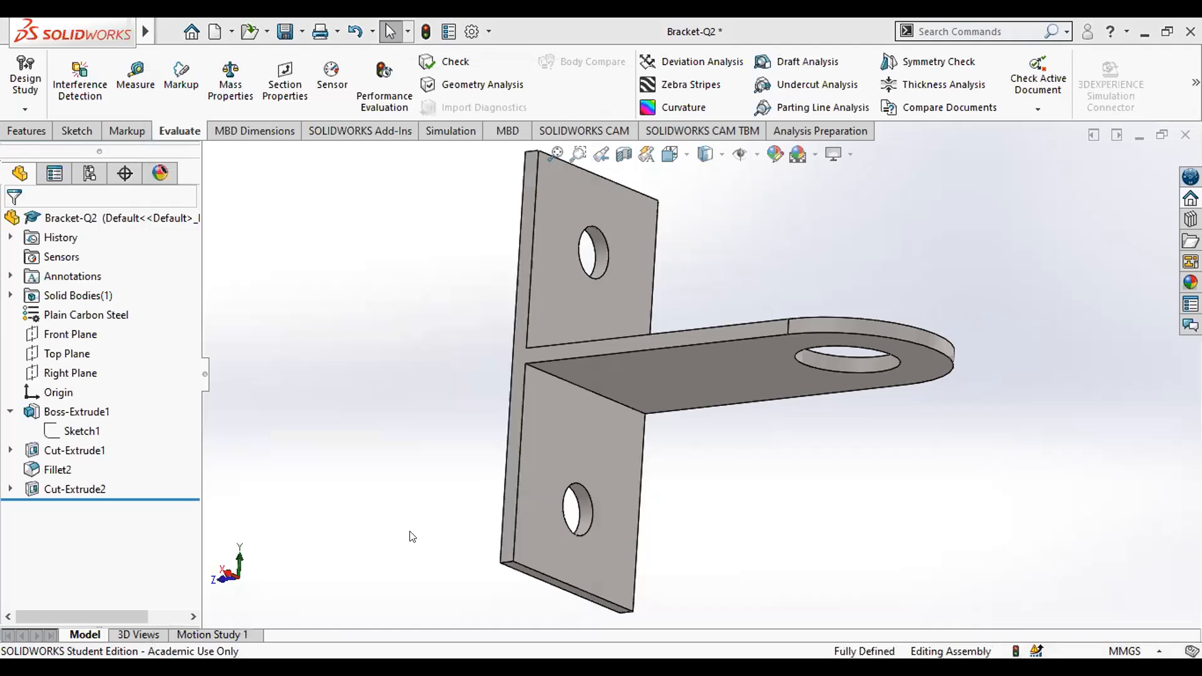
scroll(971, 242, "down", 3)
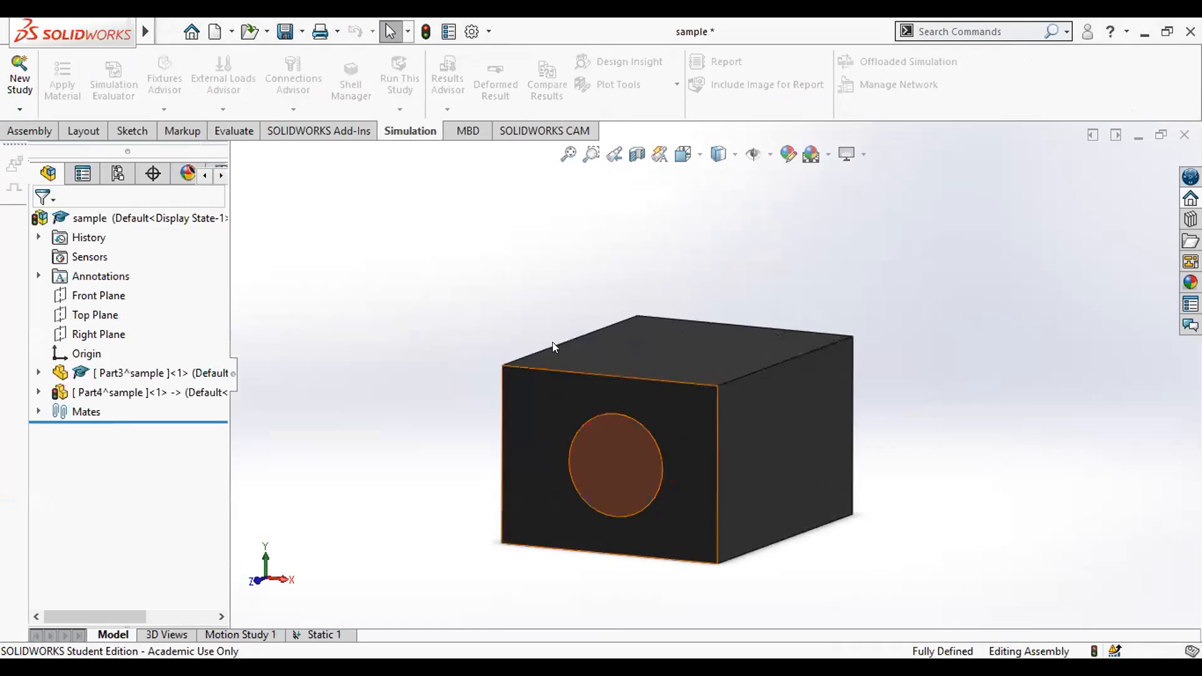
left_click(19, 109)
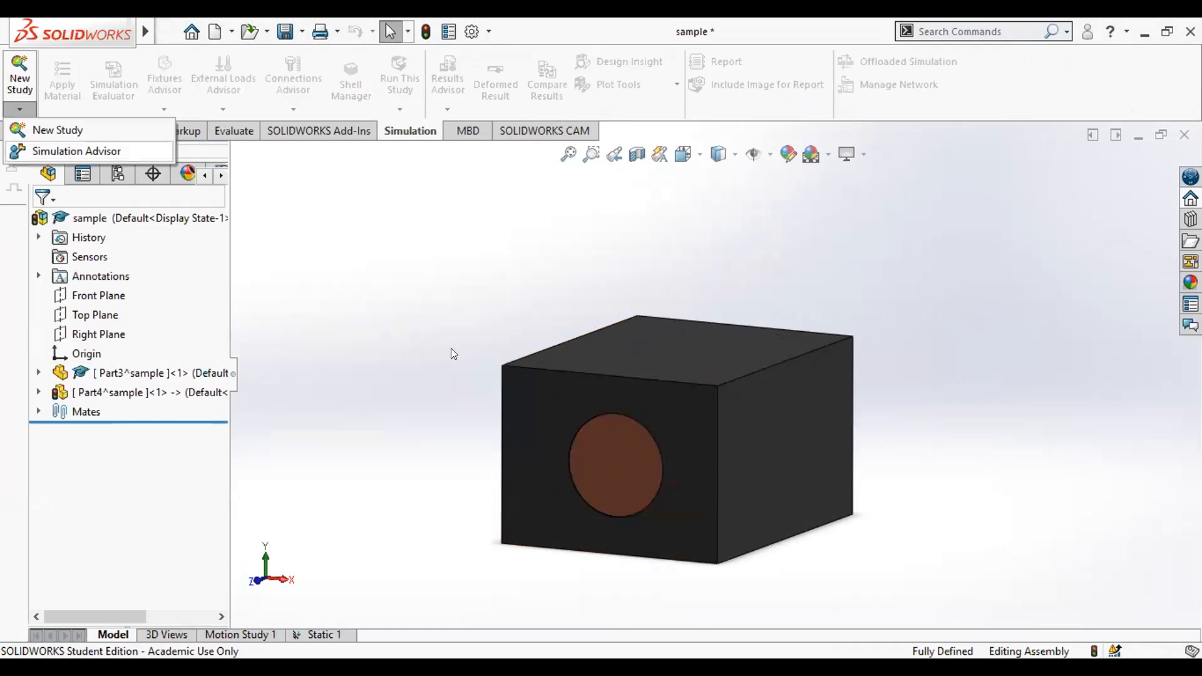
left_click(44, 126)
left_click(41, 223)
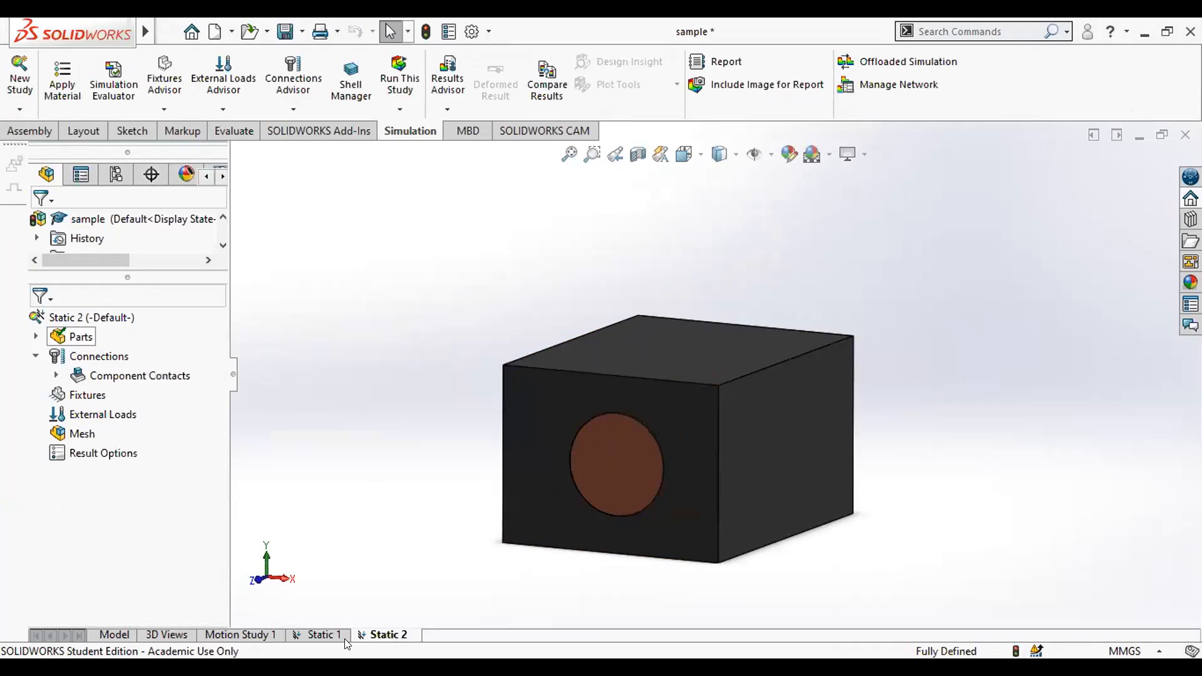
right_click(388, 635)
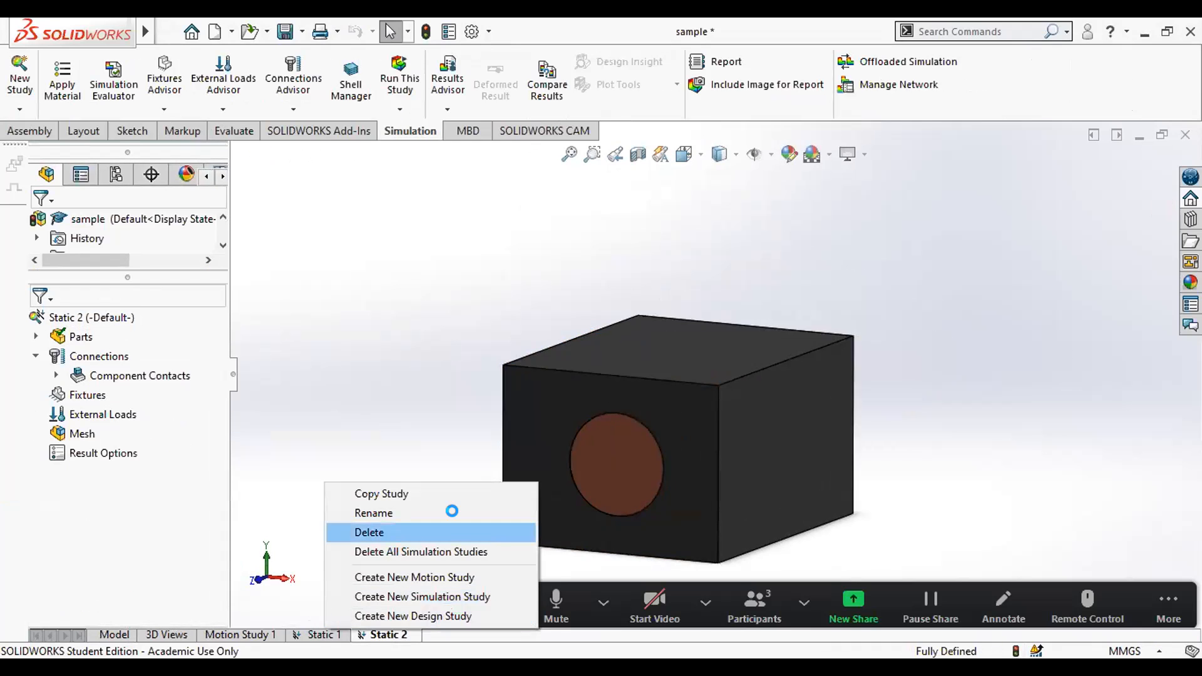
left_click(370, 531)
key("Return")
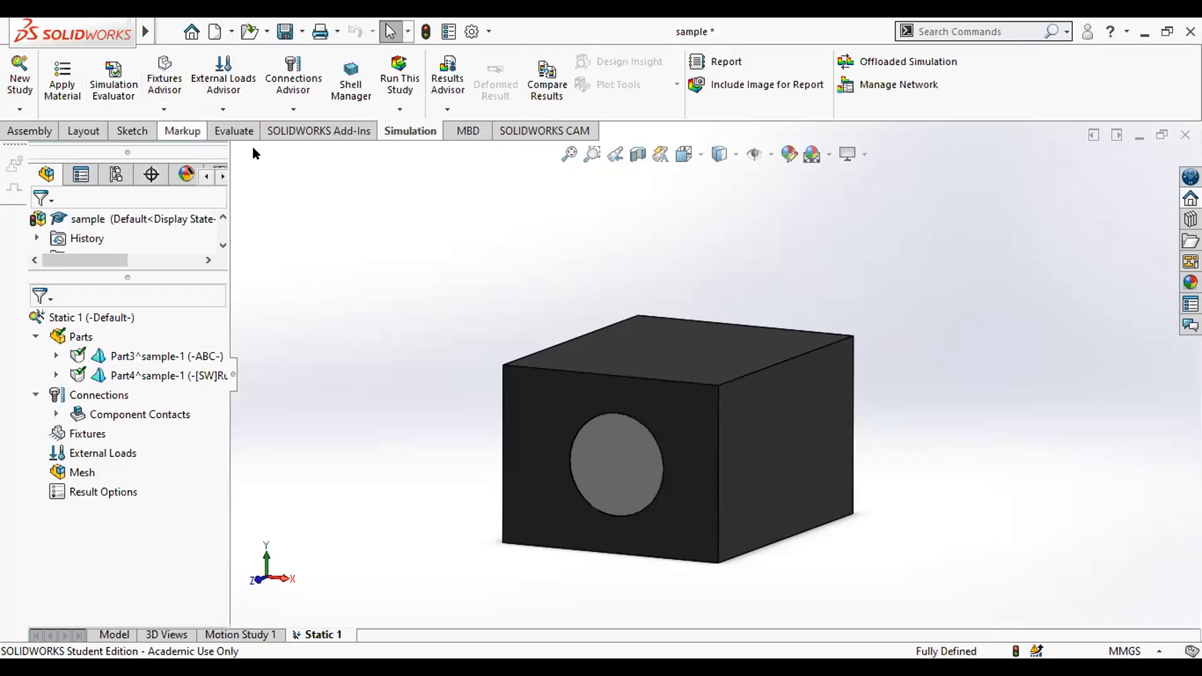
Apply a fixed-geometry fixture to the block's end face surrounding the cylinder in the Static 1 study
left_click(808, 426)
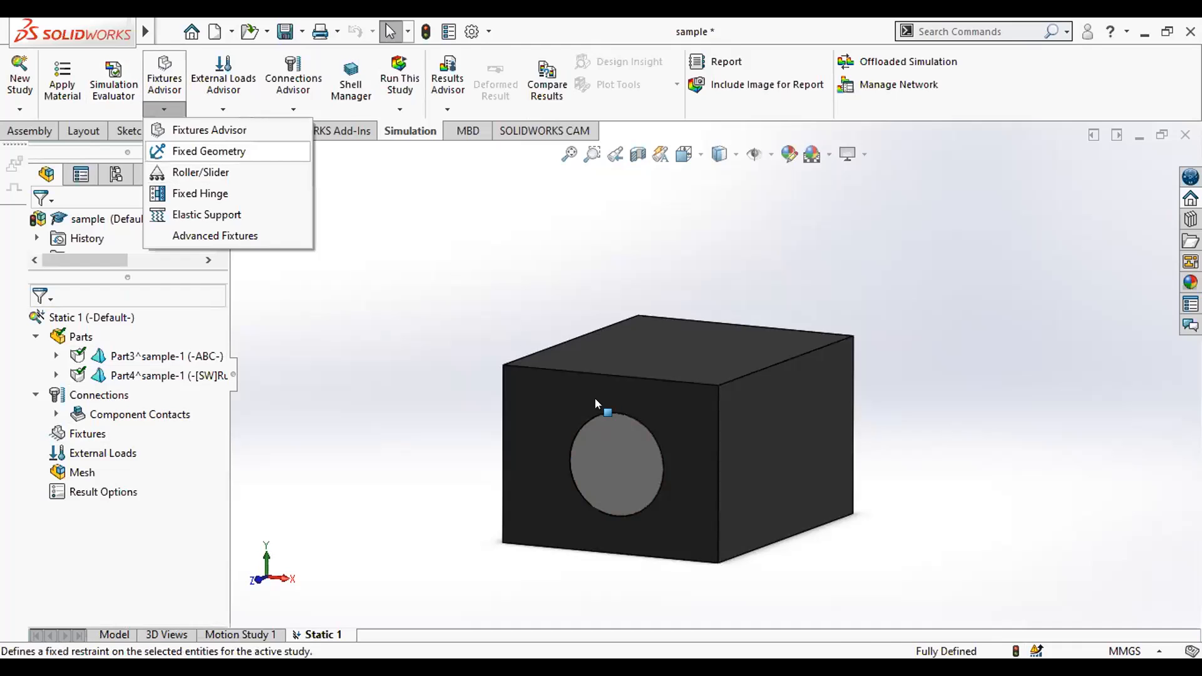
left_click(595, 418)
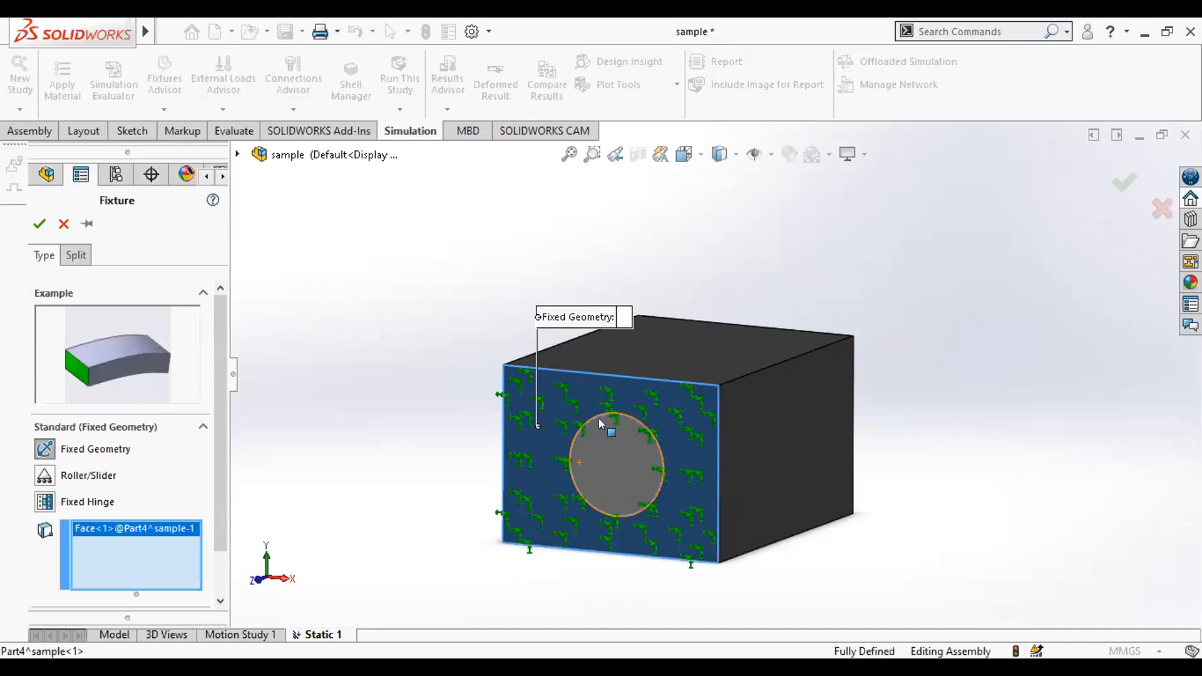
left_click(39, 223)
Start a force on the upper edge of the block's free end, directed along the adjacent vertical edge
middle_click_drag(835, 376, 745, 432)
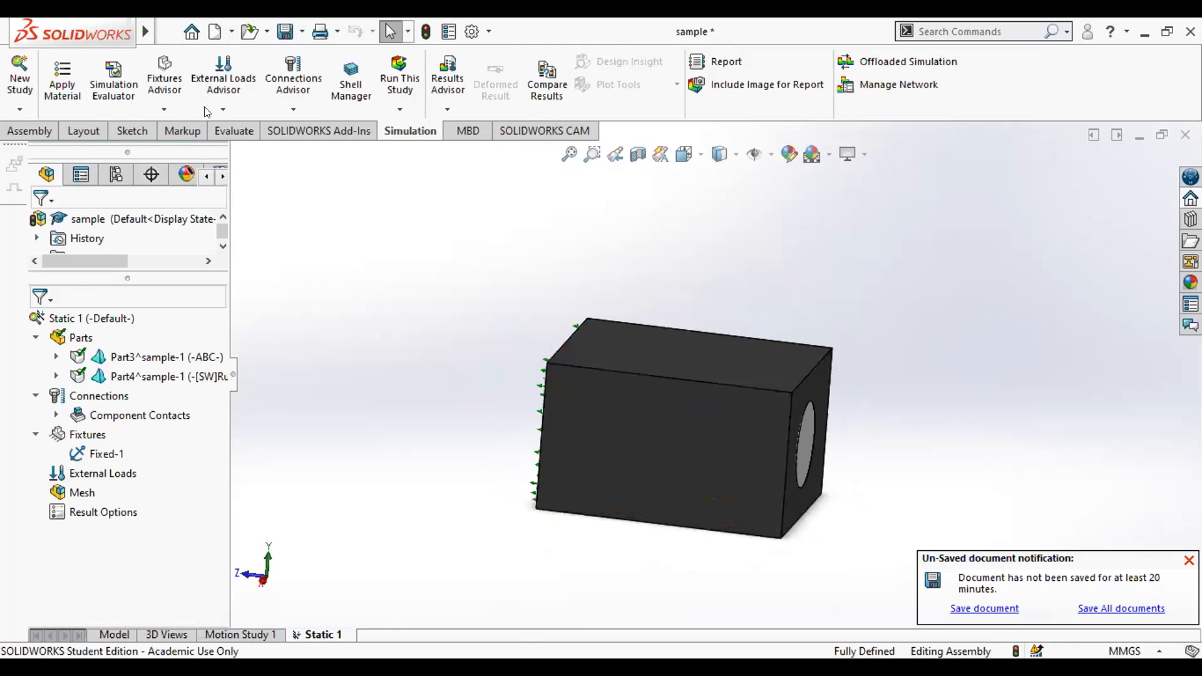
left_click(222, 109)
left_click(214, 150)
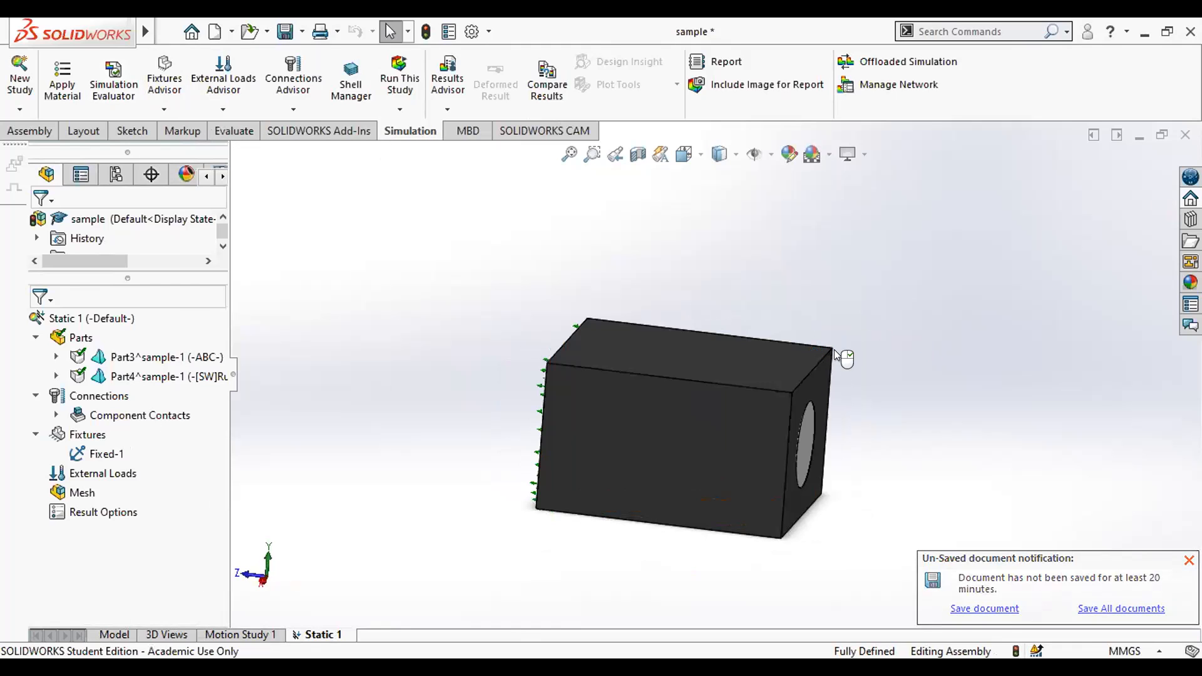
left_click(820, 359)
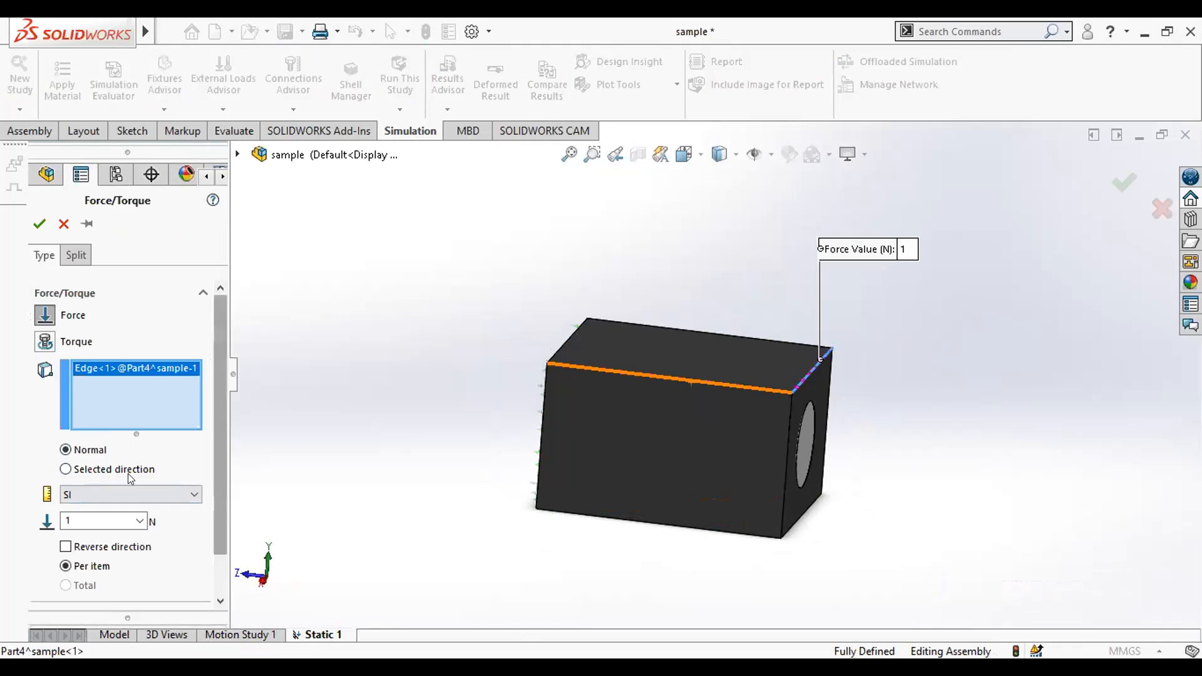
left_click(66, 469)
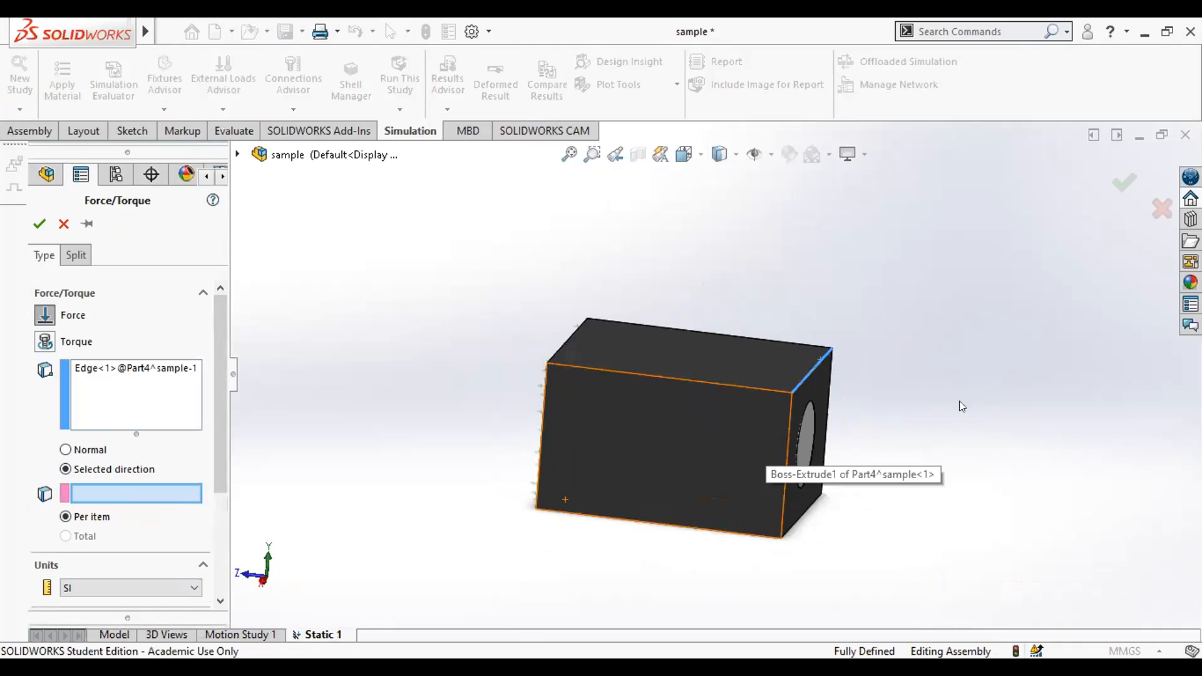
left_click(621, 374)
scroll(988, 423, "down", 4)
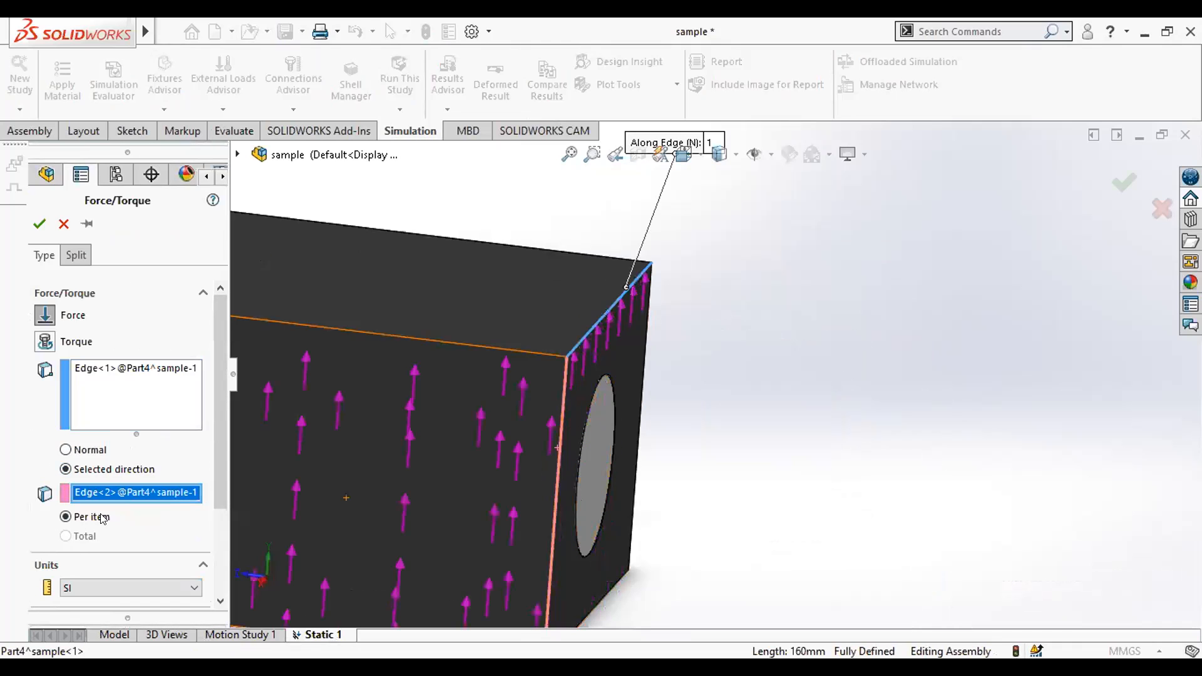
Reverse the force so it acts downward, set it to 100 N per item, and apply it
left_click_drag(221, 401, 221, 466)
left_click(65, 564)
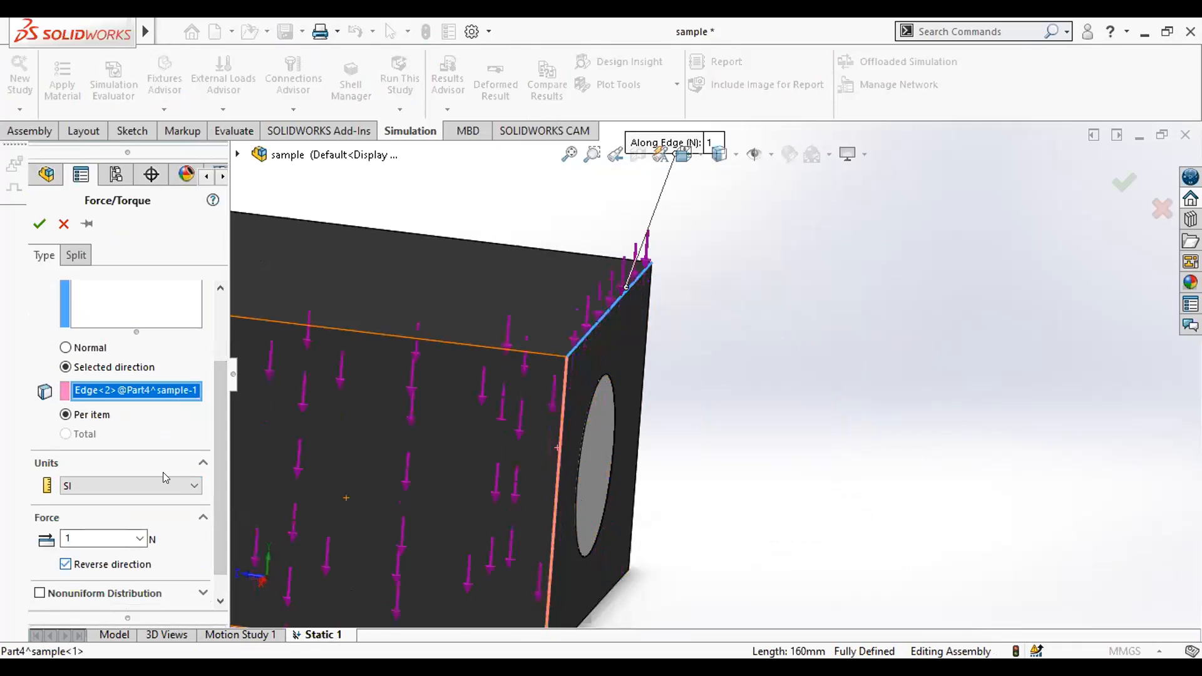
scroll(715, 374, "up", 5)
right_click(100, 539)
key("Escape")
type("100")
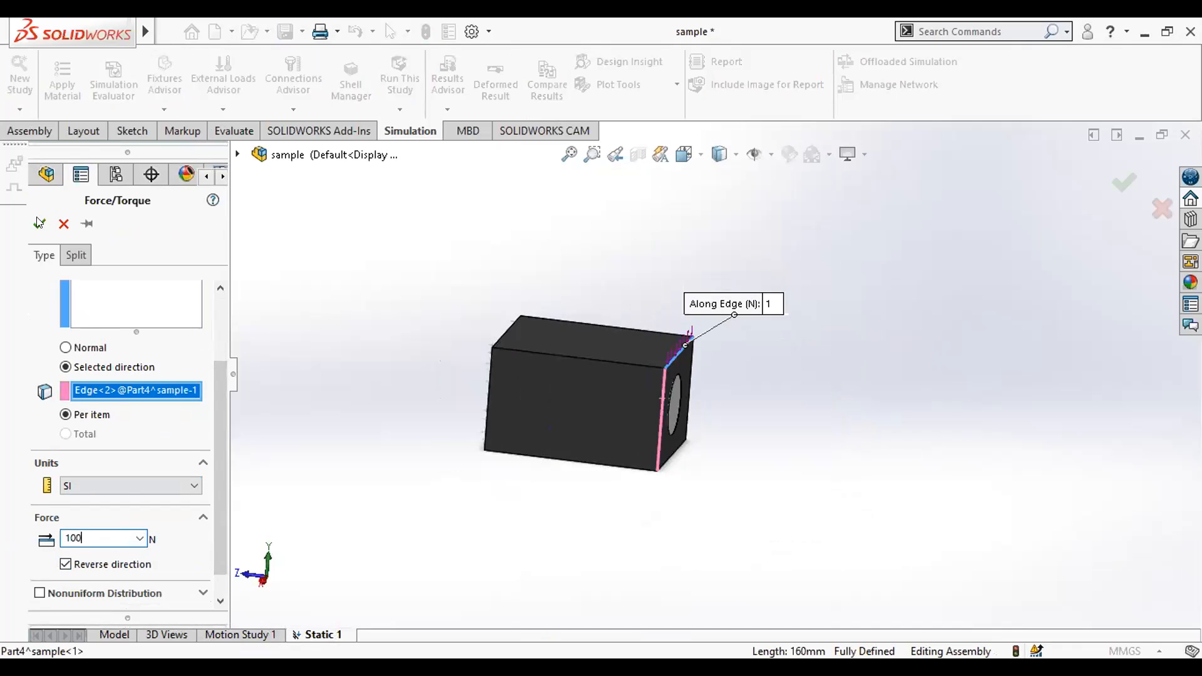
key("Return")
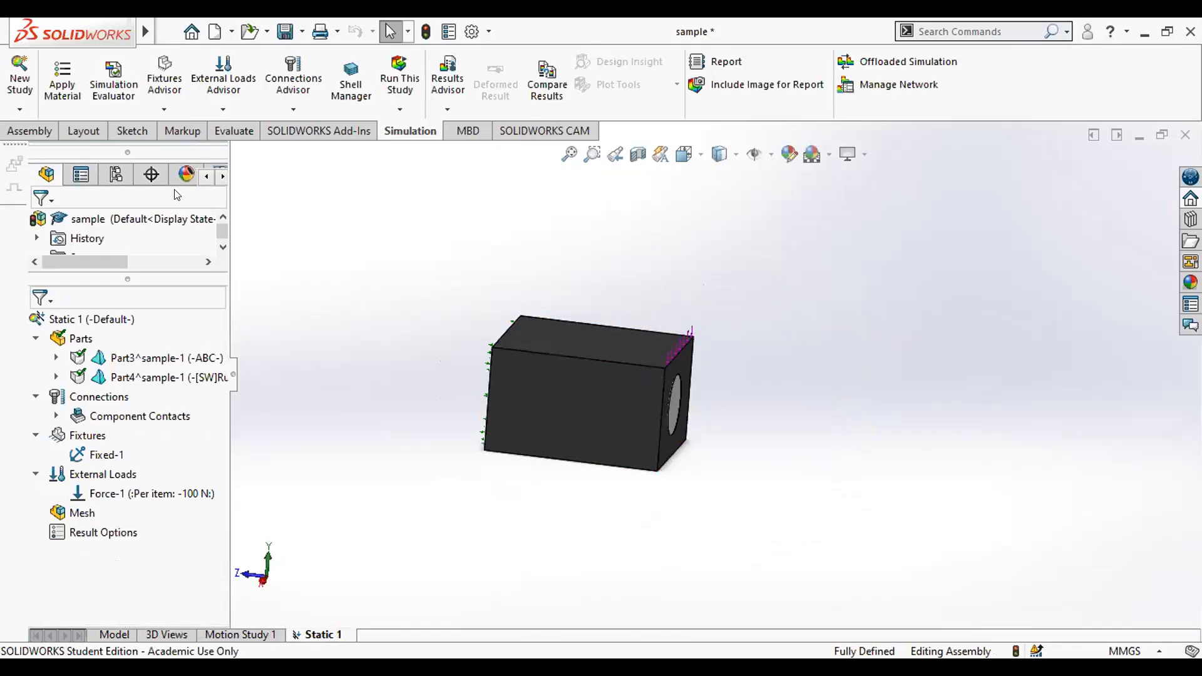
Mesh the assembly with the default mesh density and run the Static 1 study
right_click(82, 512)
left_click(119, 207)
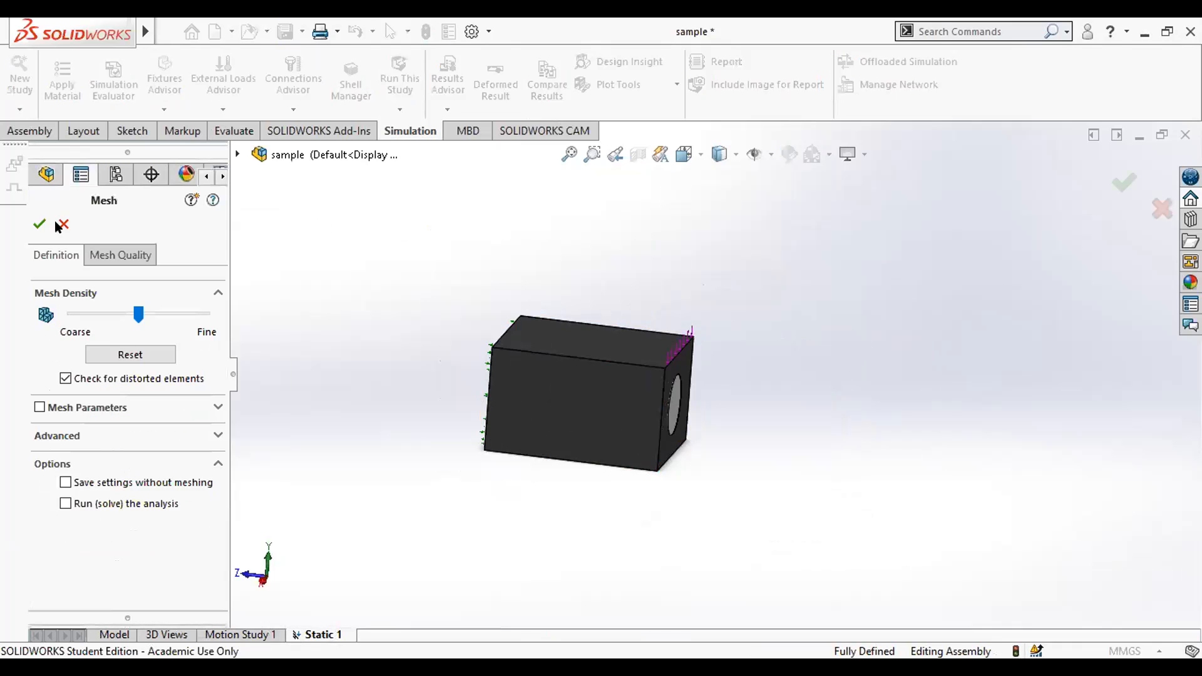
right_click(709, 345)
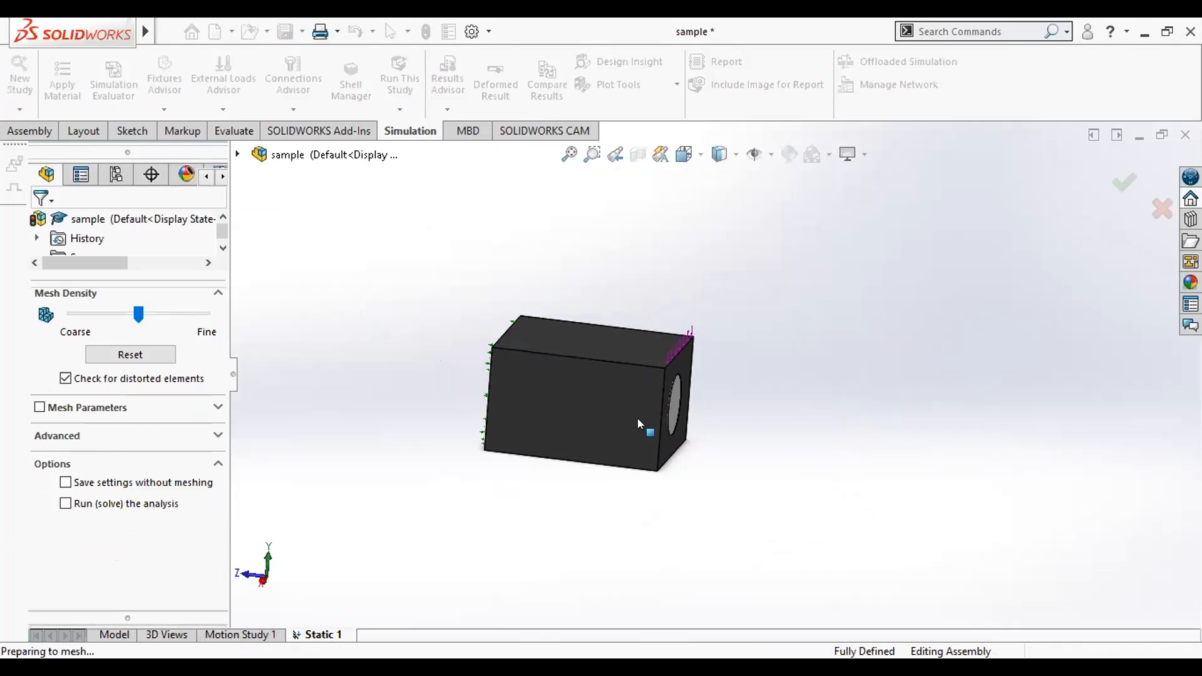
middle_click_drag(610, 317, 694, 328)
scroll(695, 328, "down", 3)
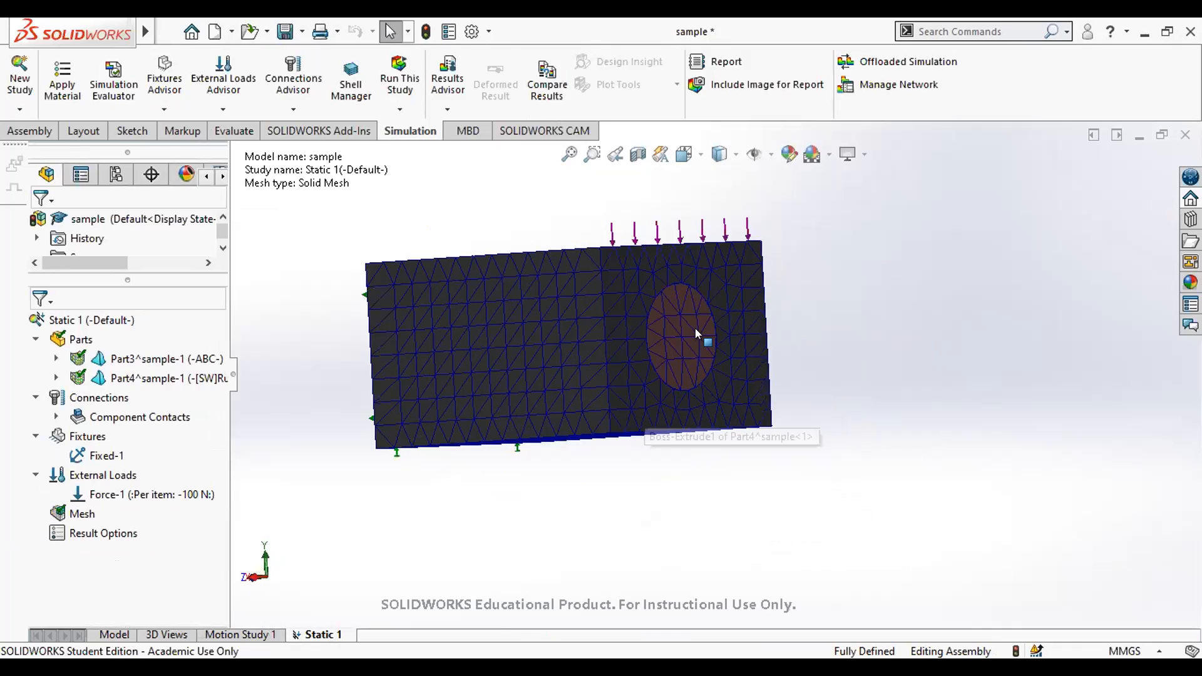
left_click(403, 93)
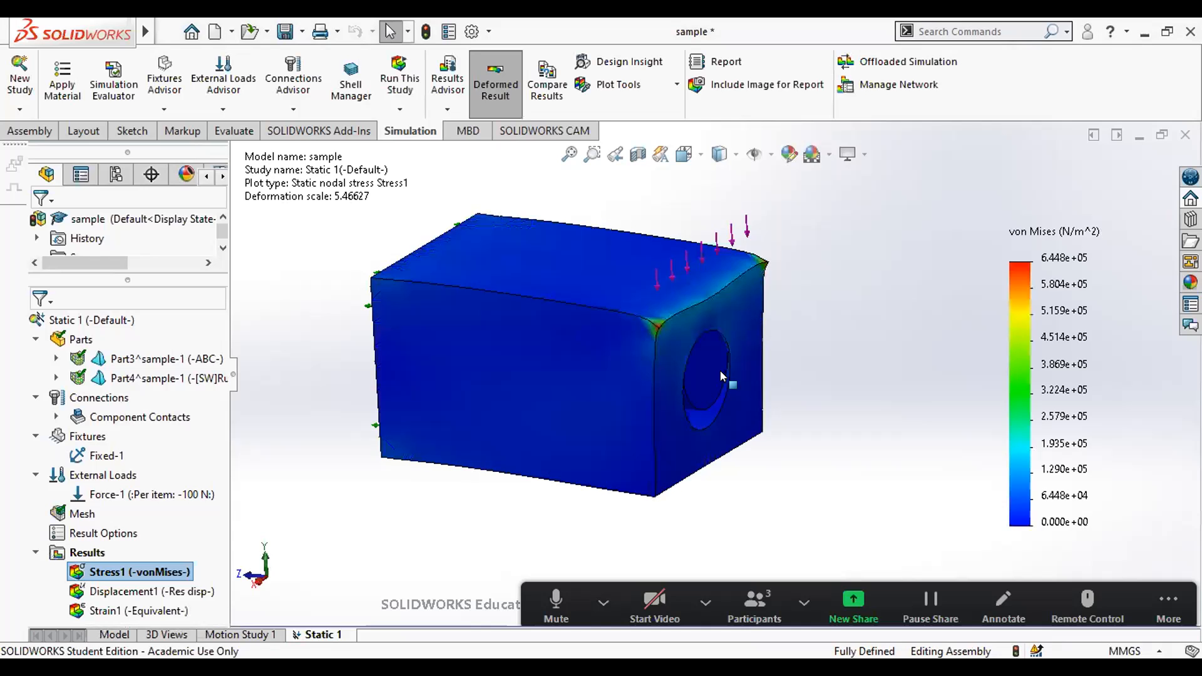
Examine the deformed von Mises stress plot at the loaded edge and from below the block
middle_click_drag(633, 402, 632, 372)
scroll(733, 441, "down", 2)
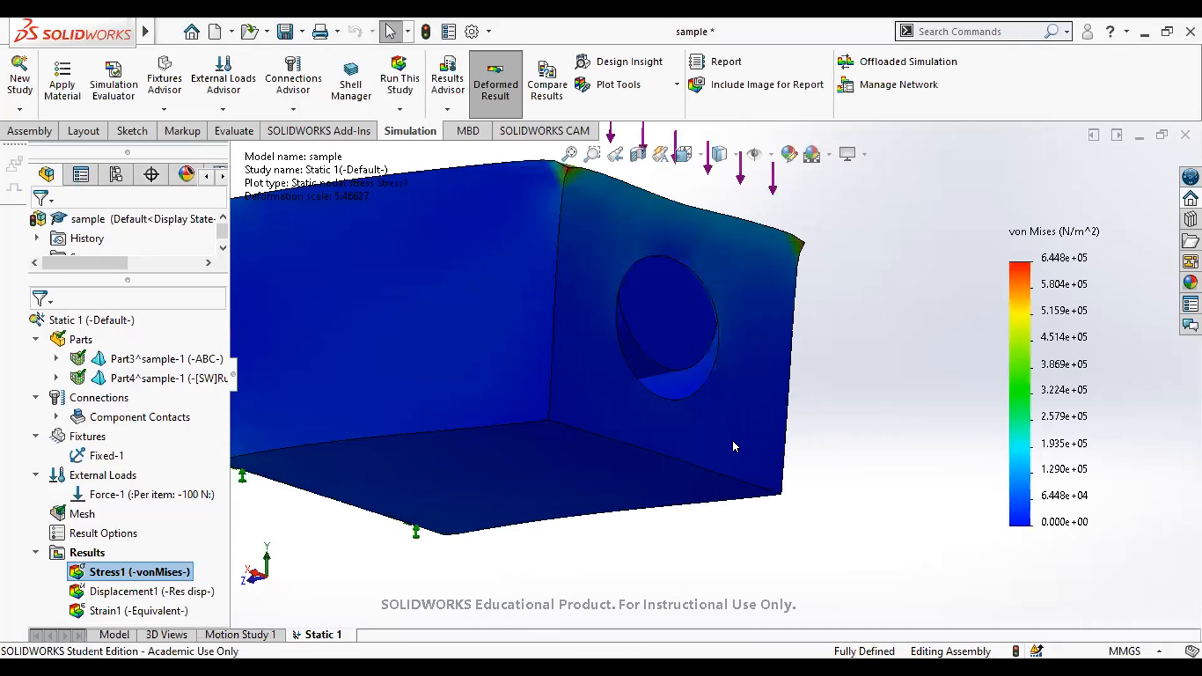
middle_click_drag(733, 440, 762, 419)
middle_click_drag(889, 388, 862, 397)
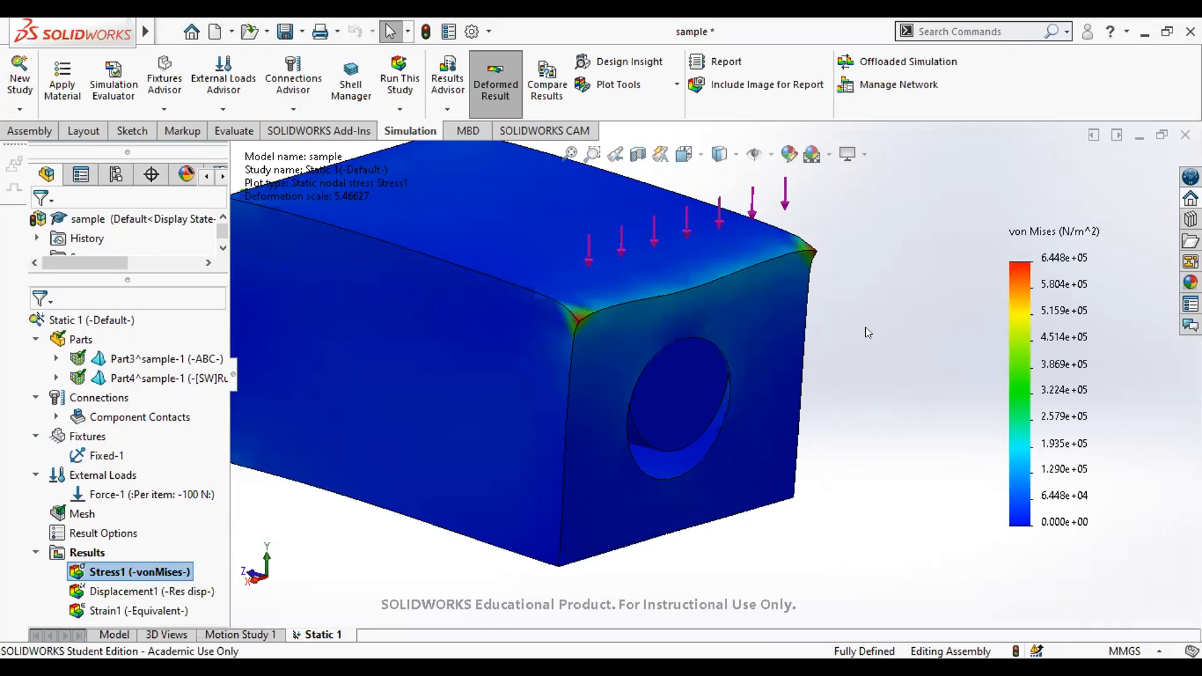
middle_click_drag(417, 433, 432, 382)
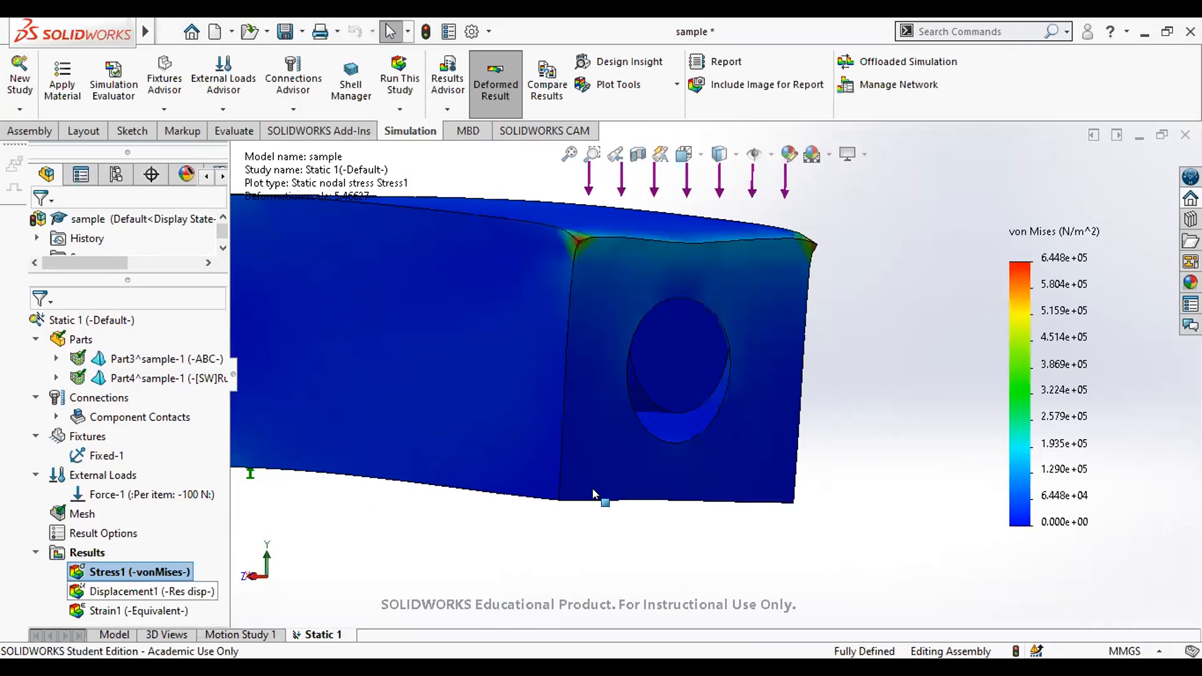
middle_click_drag(794, 434, 776, 488)
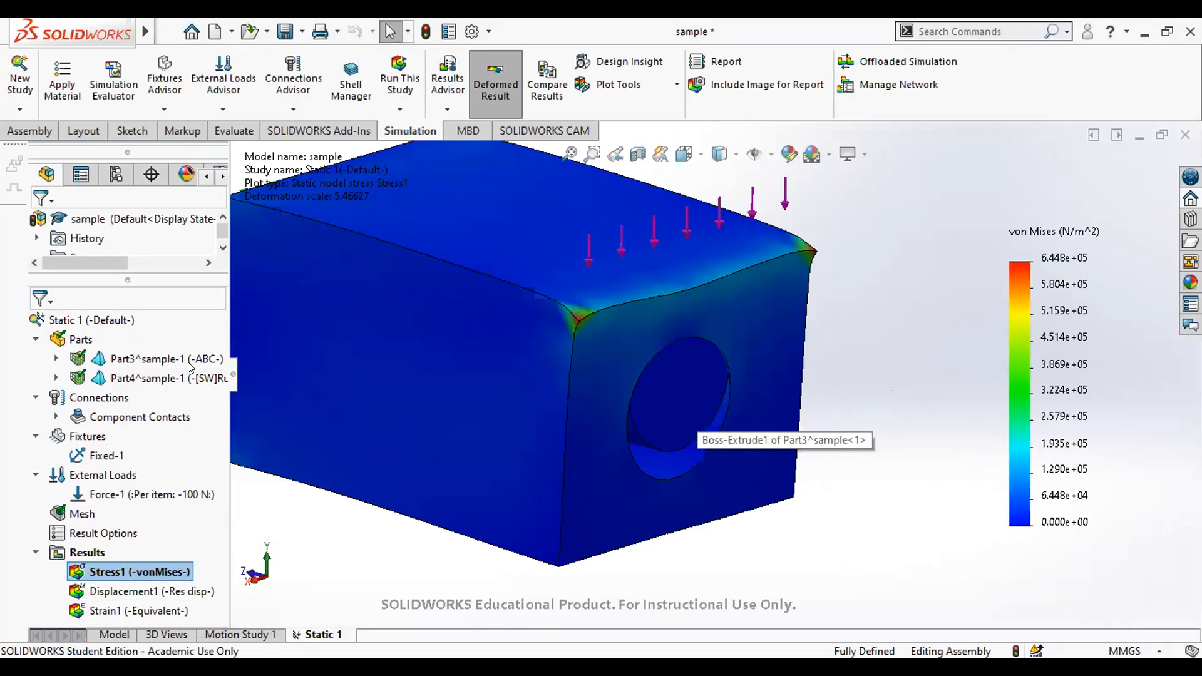
Select the ABC cylinder part in the study and inspect the stress and deformation around its hole in the block
left_click(161, 361)
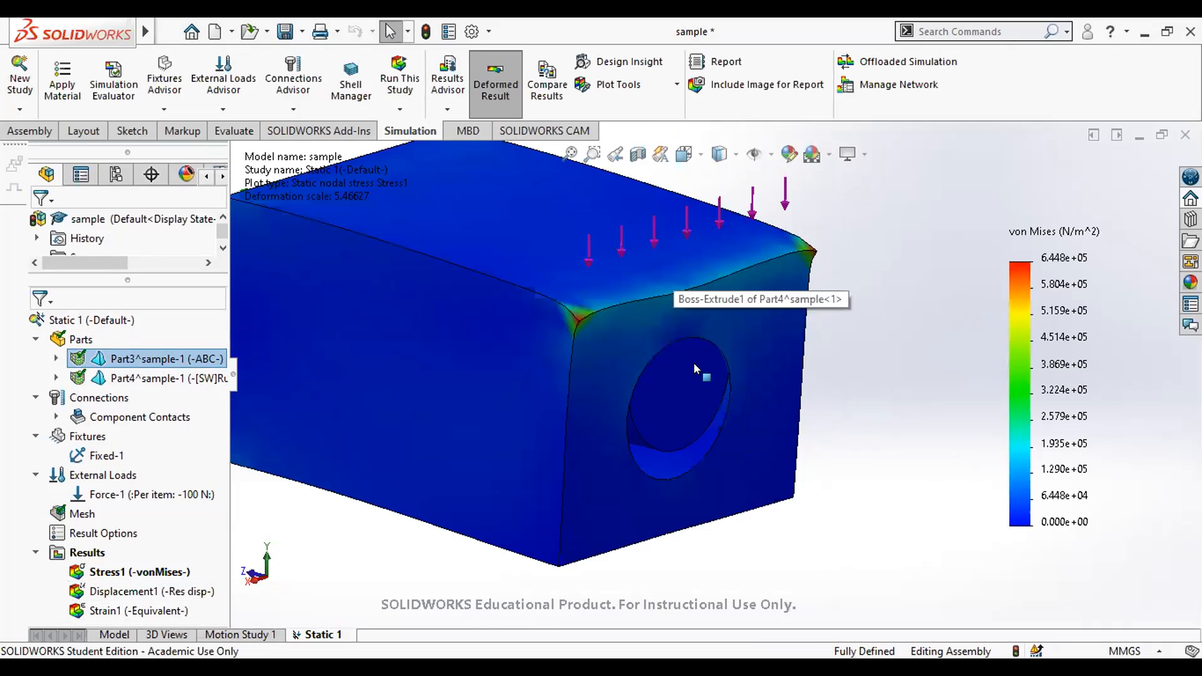
middle_click_drag(754, 397, 915, 376)
key("Down")
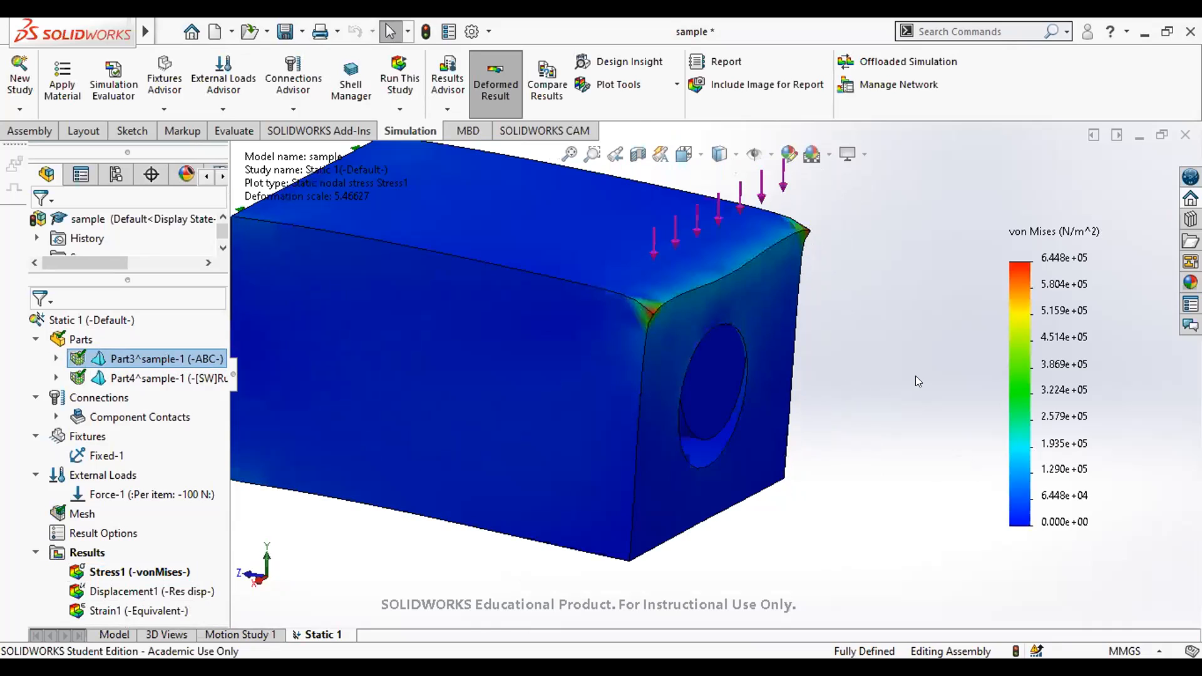
middle_click_drag(921, 389, 736, 385)
scroll(736, 385, "down", 3)
scroll(694, 374, "up", 4)
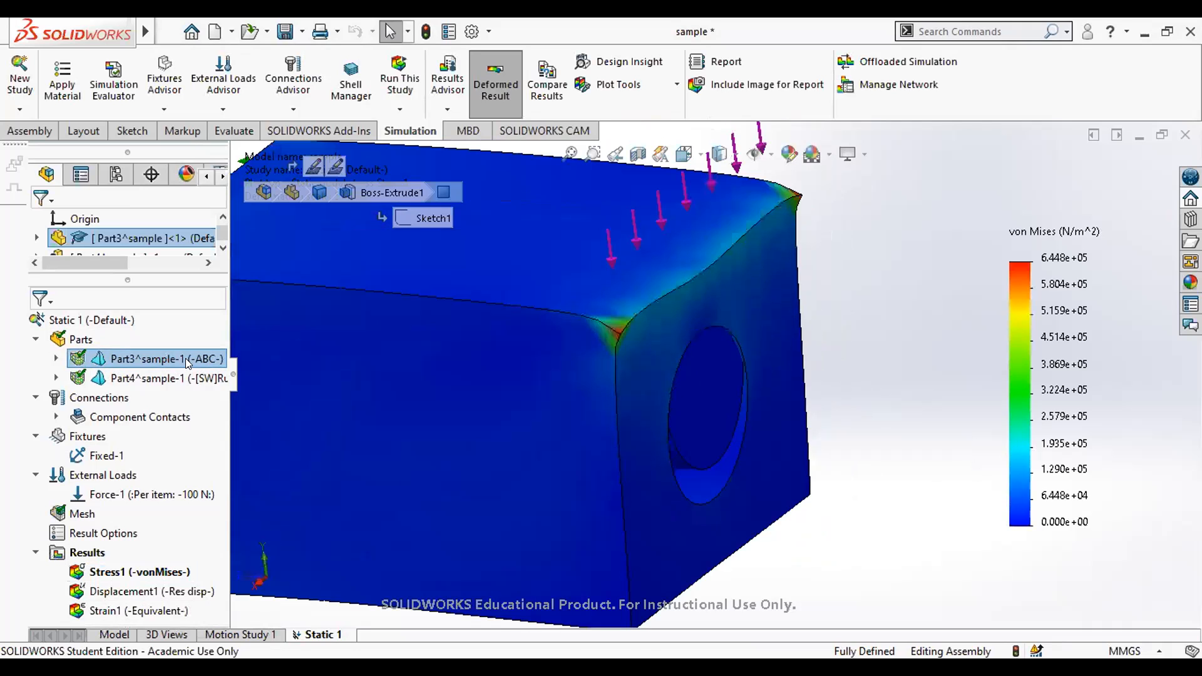
Examine the deformed stress plot around the block's hole and check the study options available for the ABC cylinder
right_click(217, 351)
middle_click_drag(706, 373, 796, 349)
scroll(796, 349, "down", 2)
left_click(797, 350)
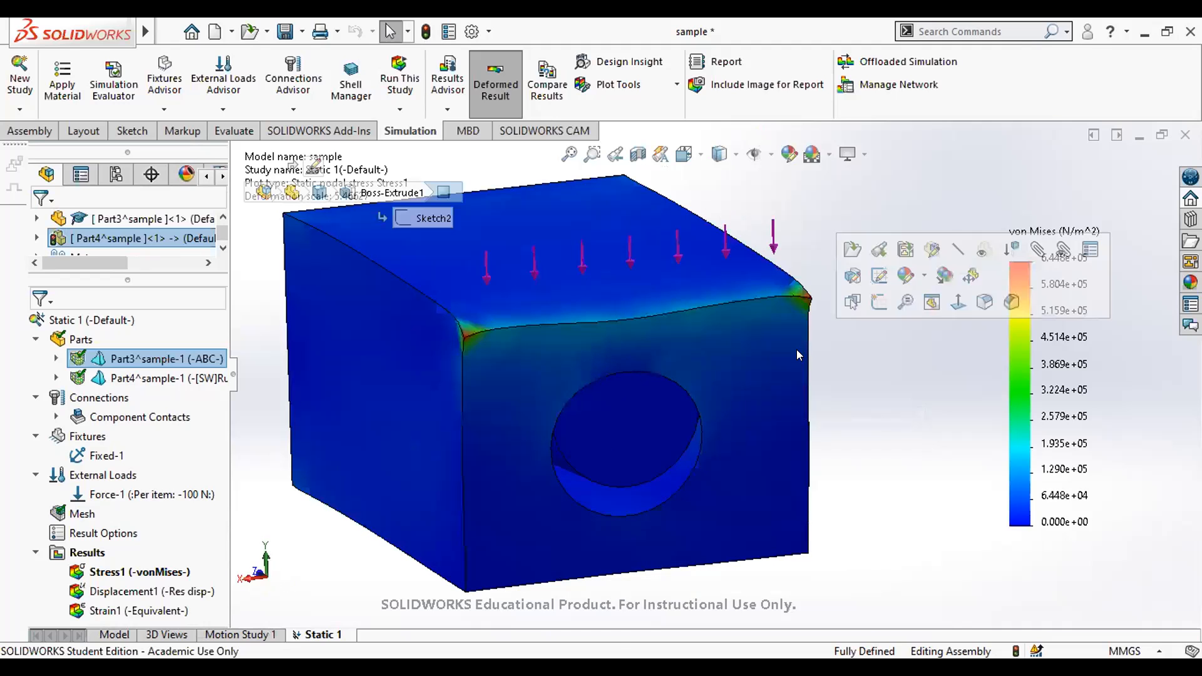
left_click(886, 415)
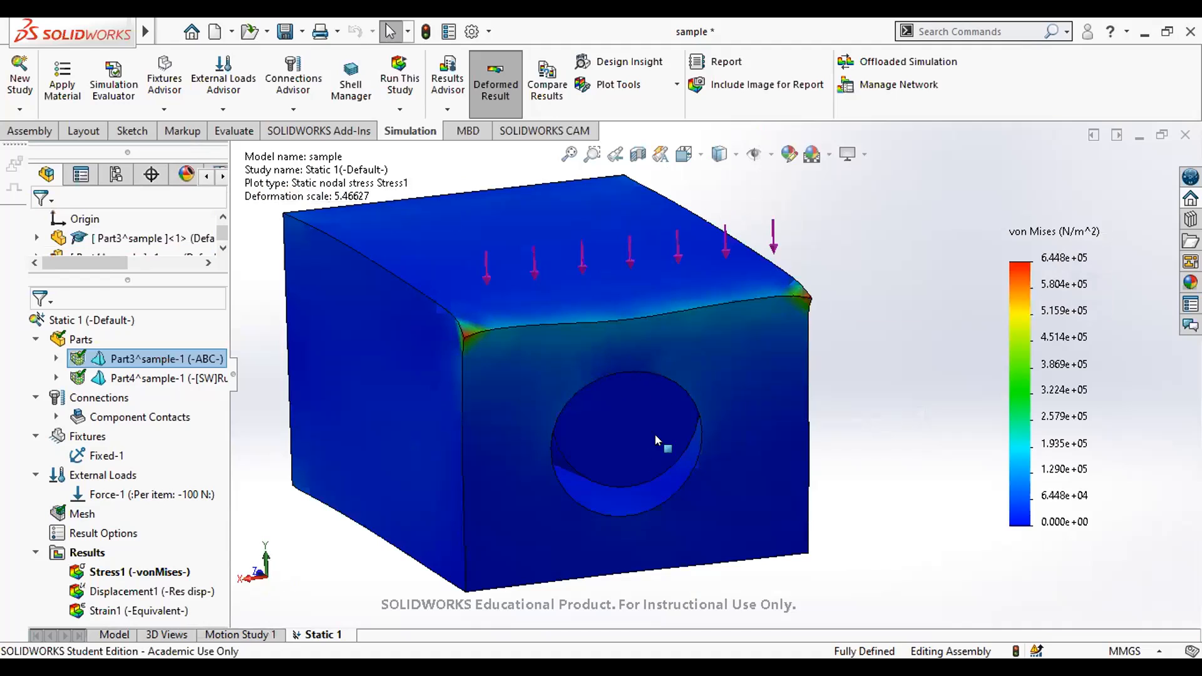
left_click(740, 406)
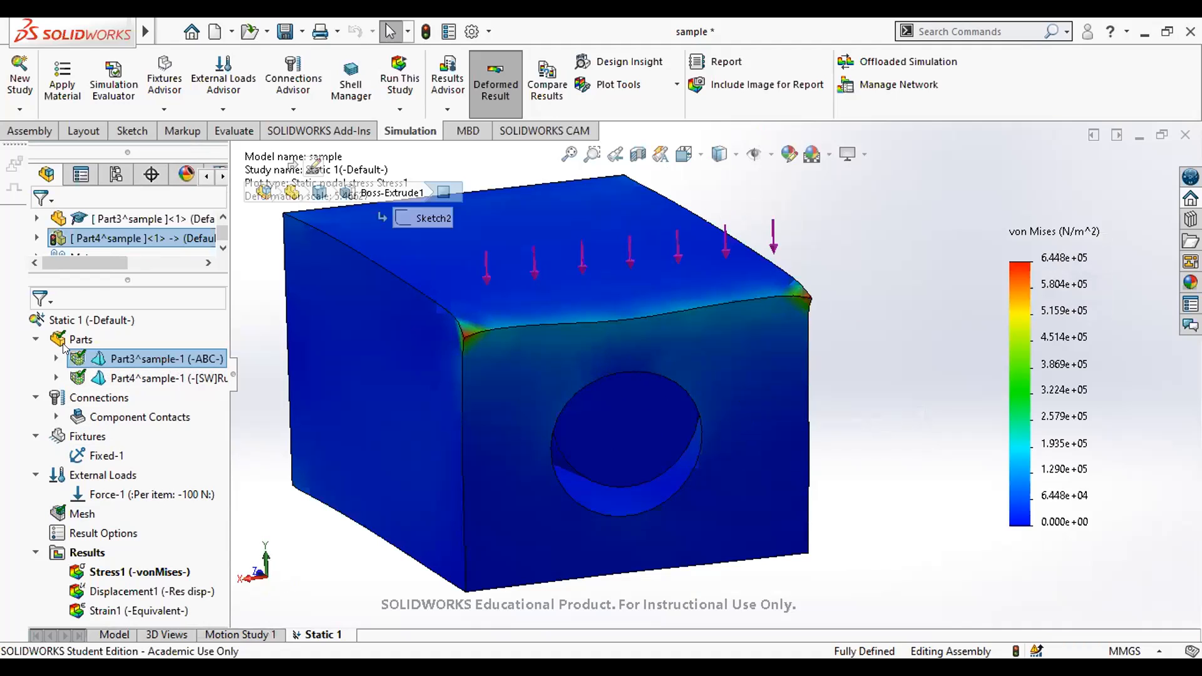
right_click(164, 368)
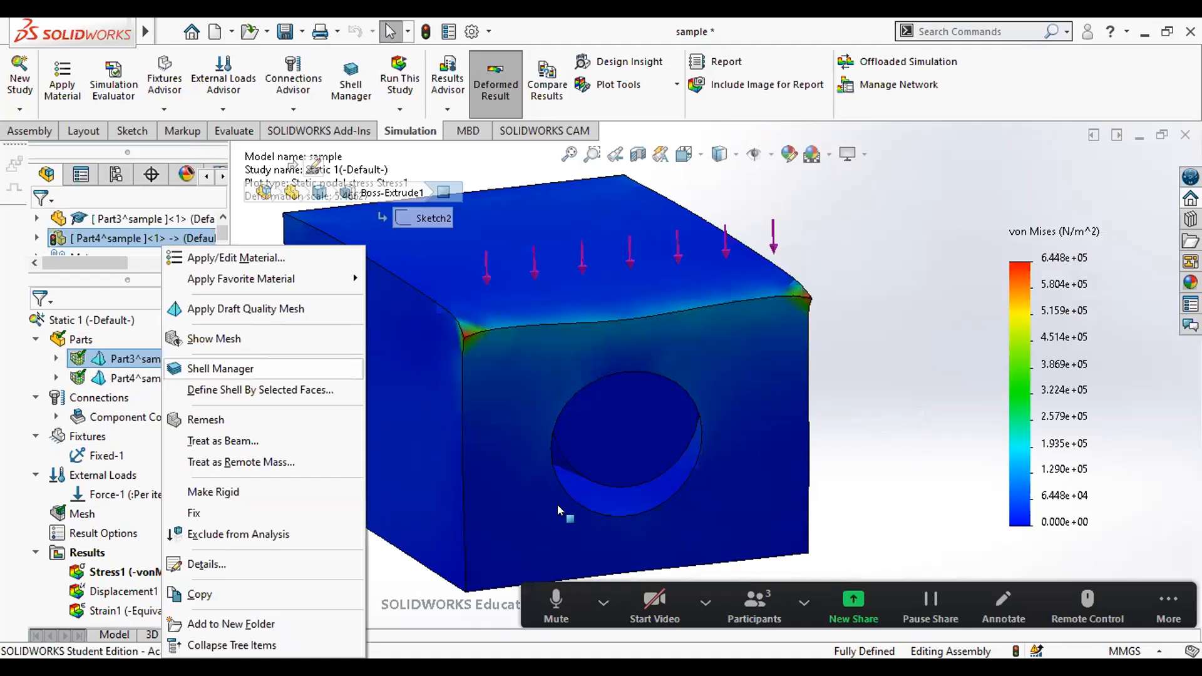
left_click(780, 433)
Examine the deformed block and its hole from the side, comparing the stress colours with the von Mises scale
scroll(704, 376, "up", 3)
middle_click_drag(732, 359, 767, 347)
scroll(767, 348, "down", 2)
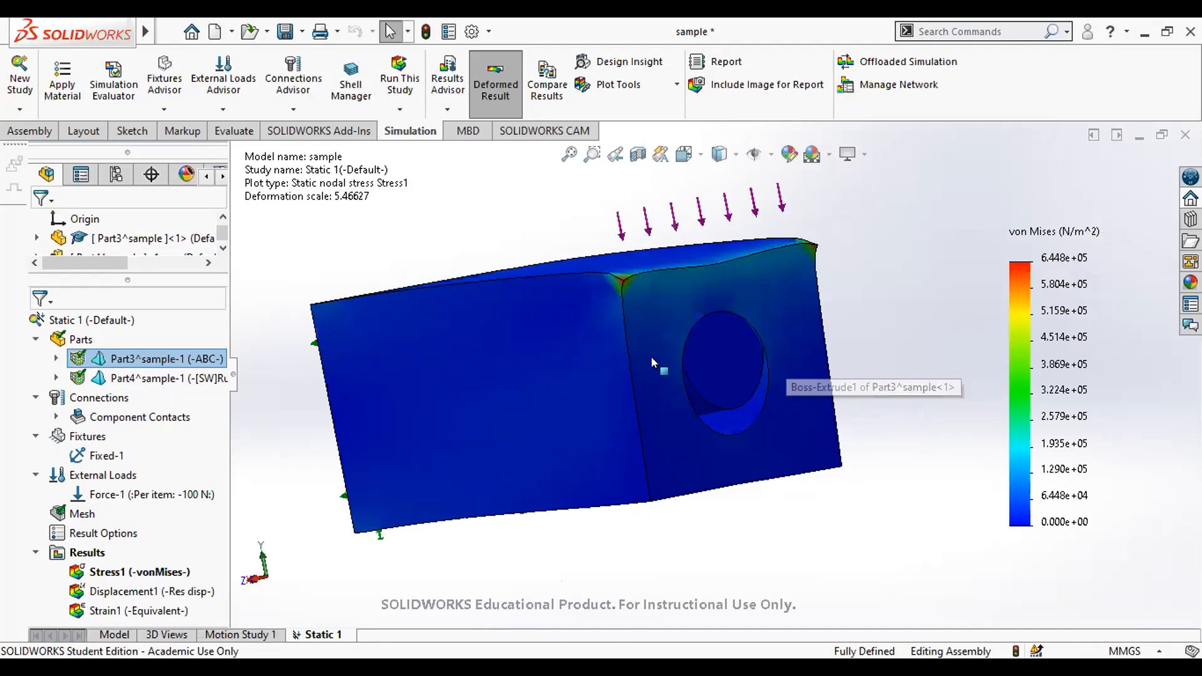
scroll(657, 363, "down", 3)
scroll(584, 263, "up", 2)
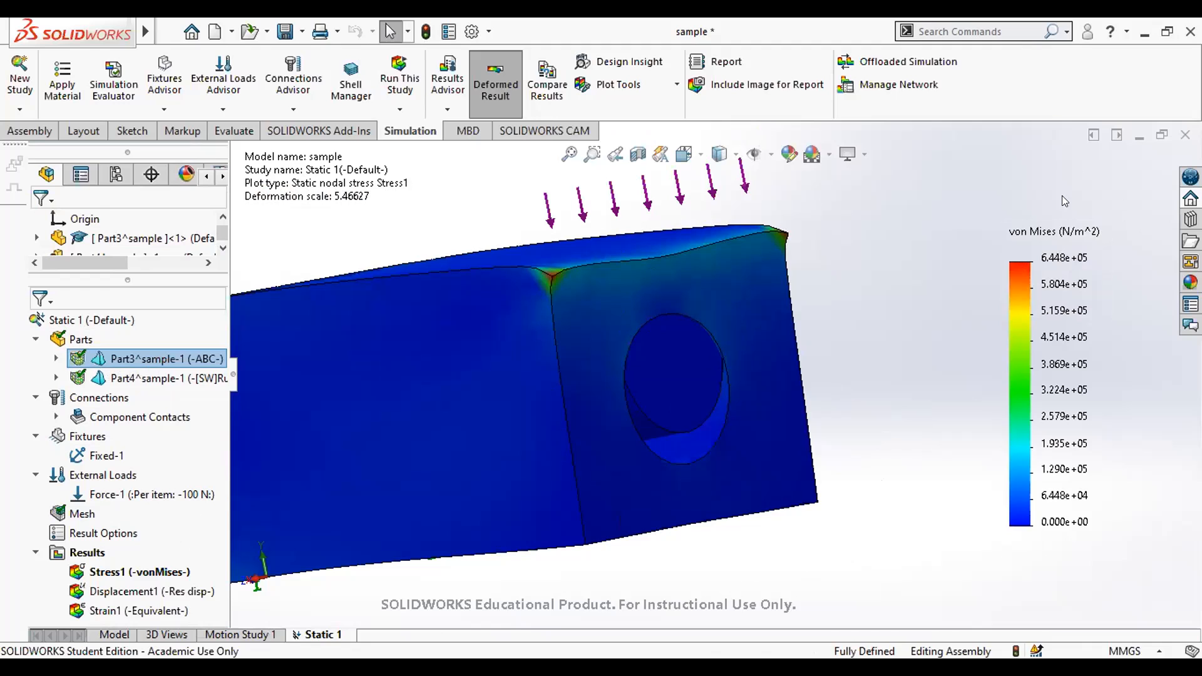
scroll(567, 374, "up", 3)
middle_click_drag(567, 374, 945, 402)
scroll(680, 396, "down", 2)
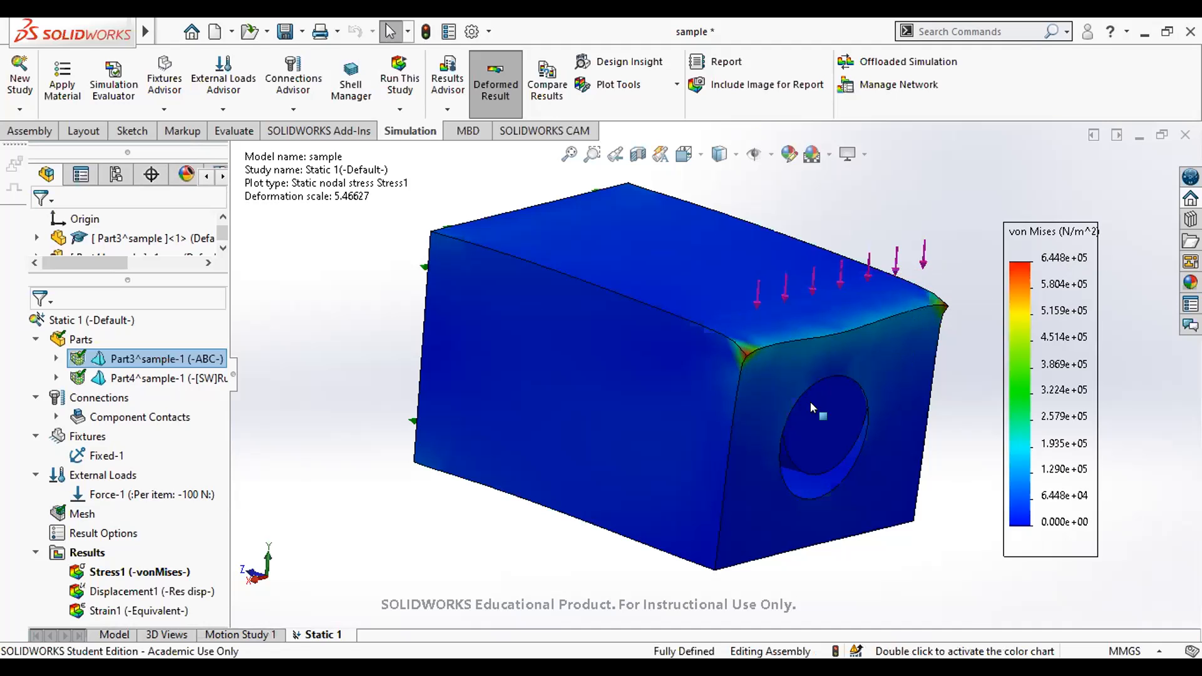
Inspect the loaded edge's two corners up close, and the deformation of the block's end face and hole
scroll(597, 391, "down", 5)
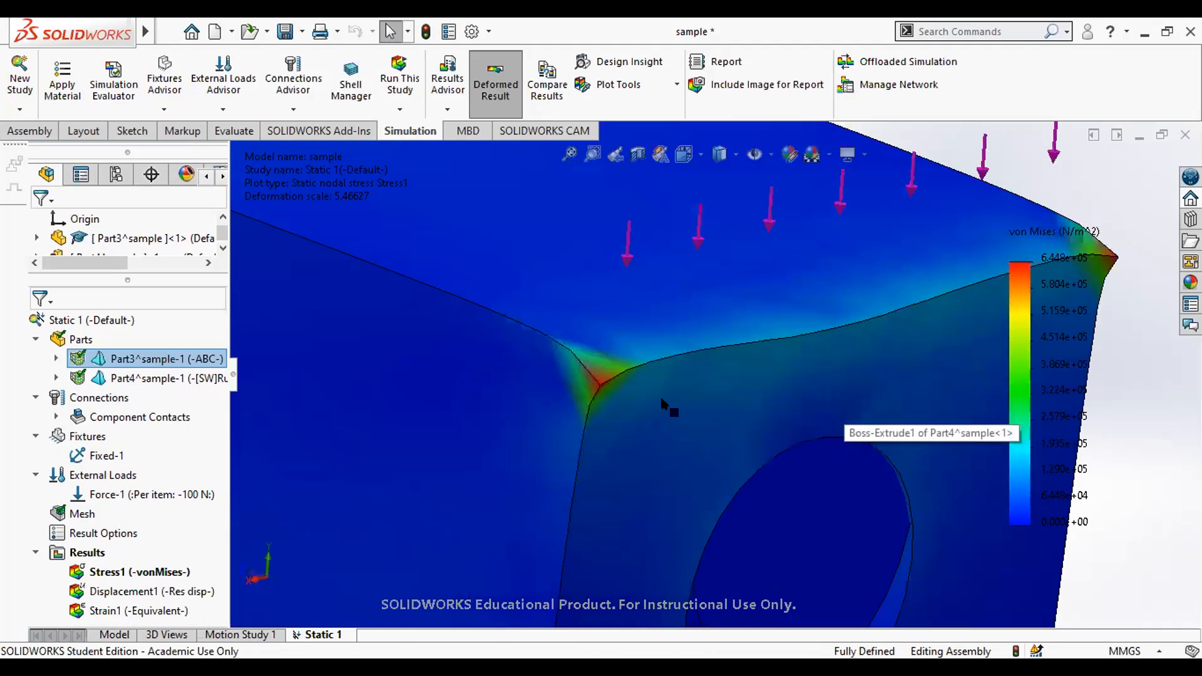
scroll(927, 343, "up", 5)
scroll(835, 377, "down", 3)
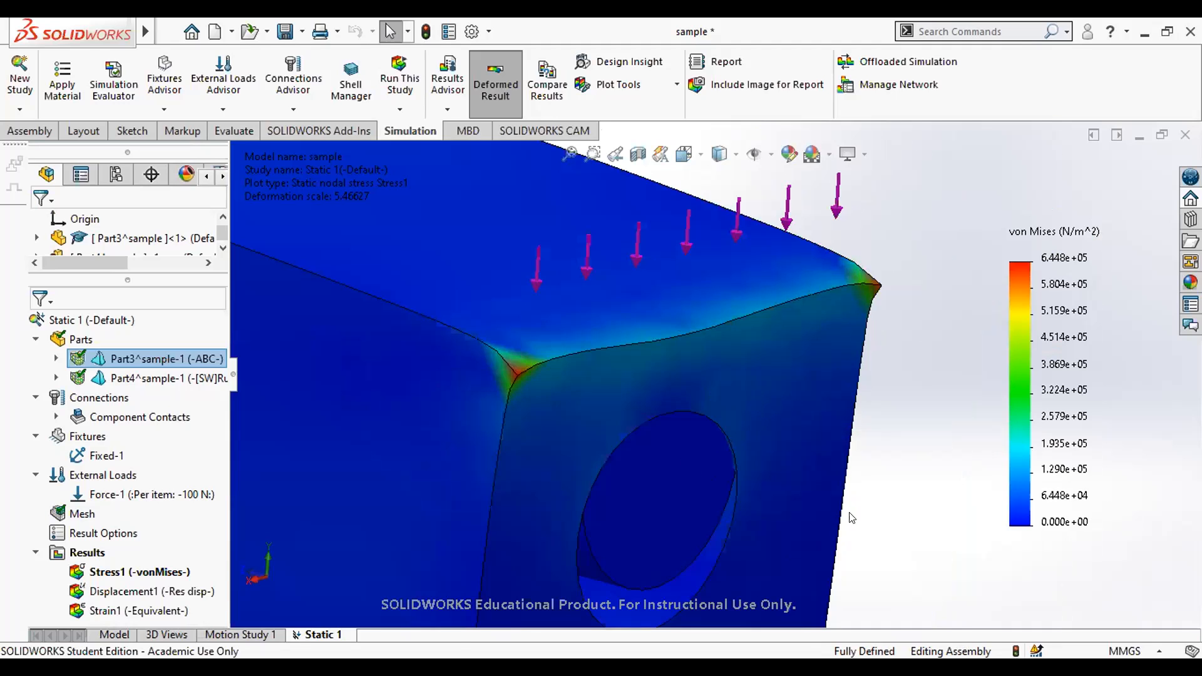
scroll(624, 504, "up", 3)
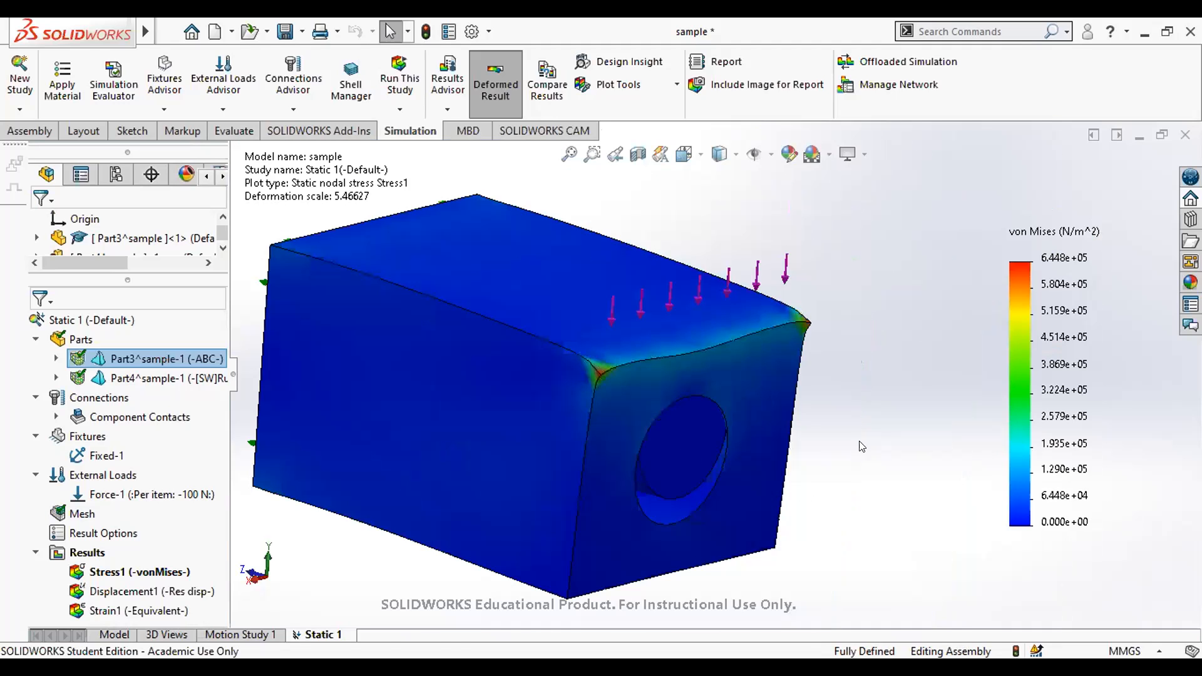
middle_click_drag(760, 445, 813, 481)
scroll(719, 410, "down", 2)
left_click(720, 410)
scroll(891, 419, "up", 1)
key("Up")
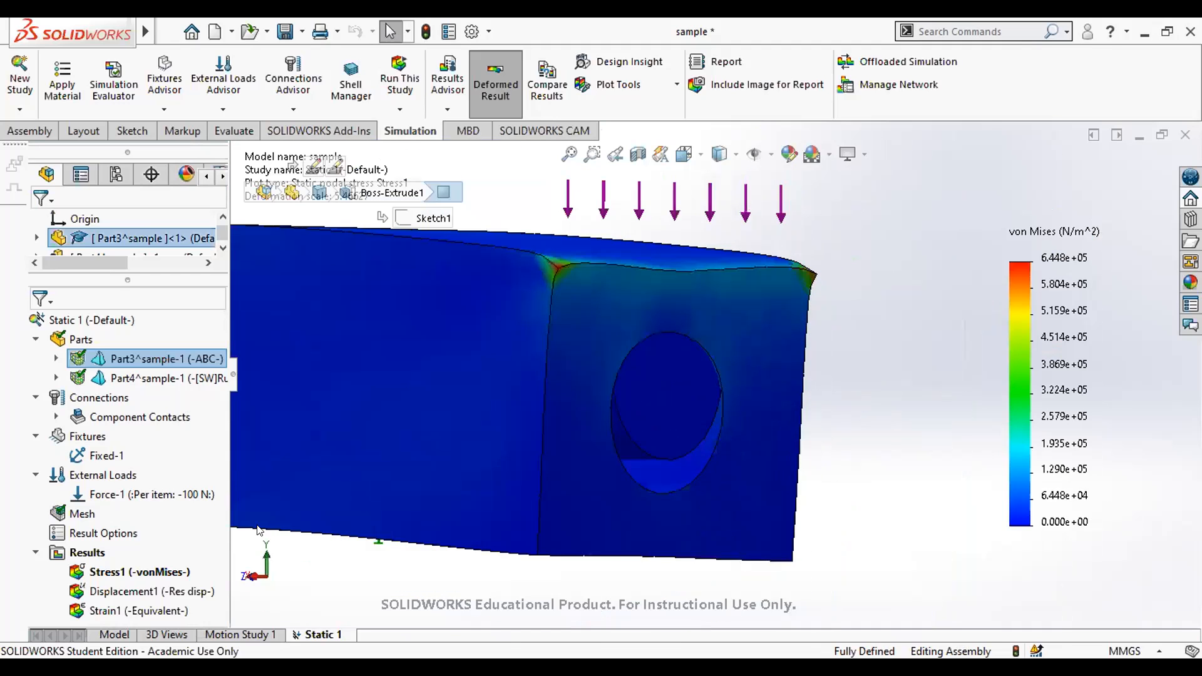
key("Escape")
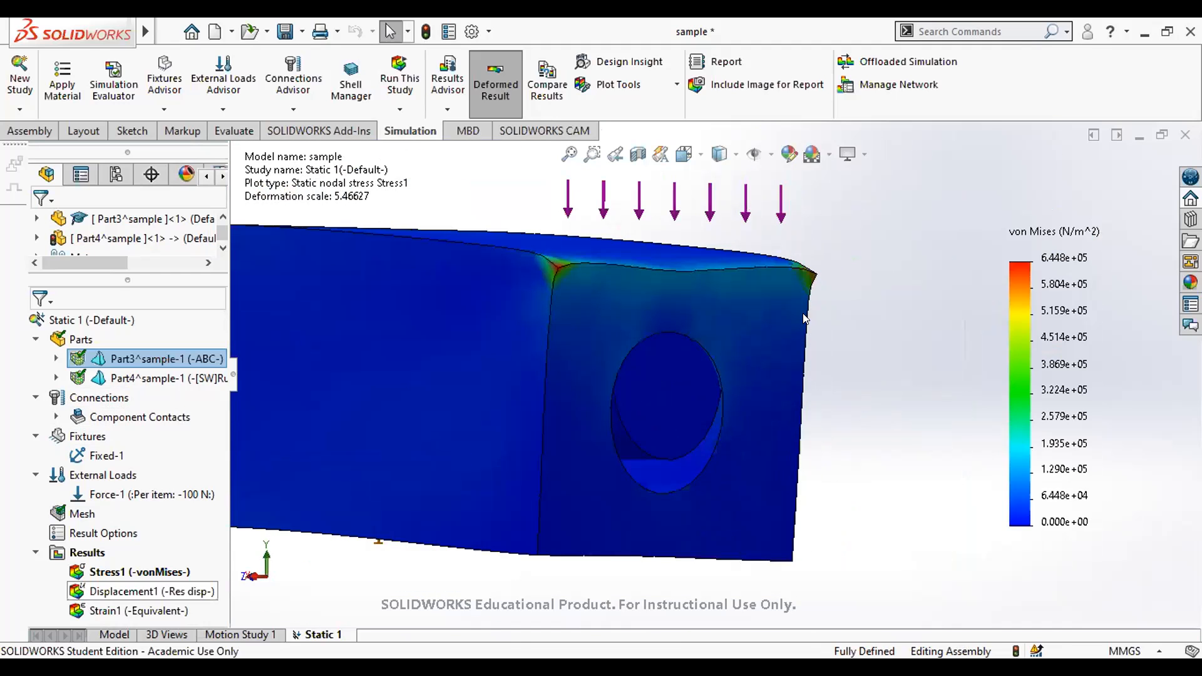
Start a manually selected No Penetration contact set in the study and enable friction with a coefficient of 0.05
left_click(164, 109)
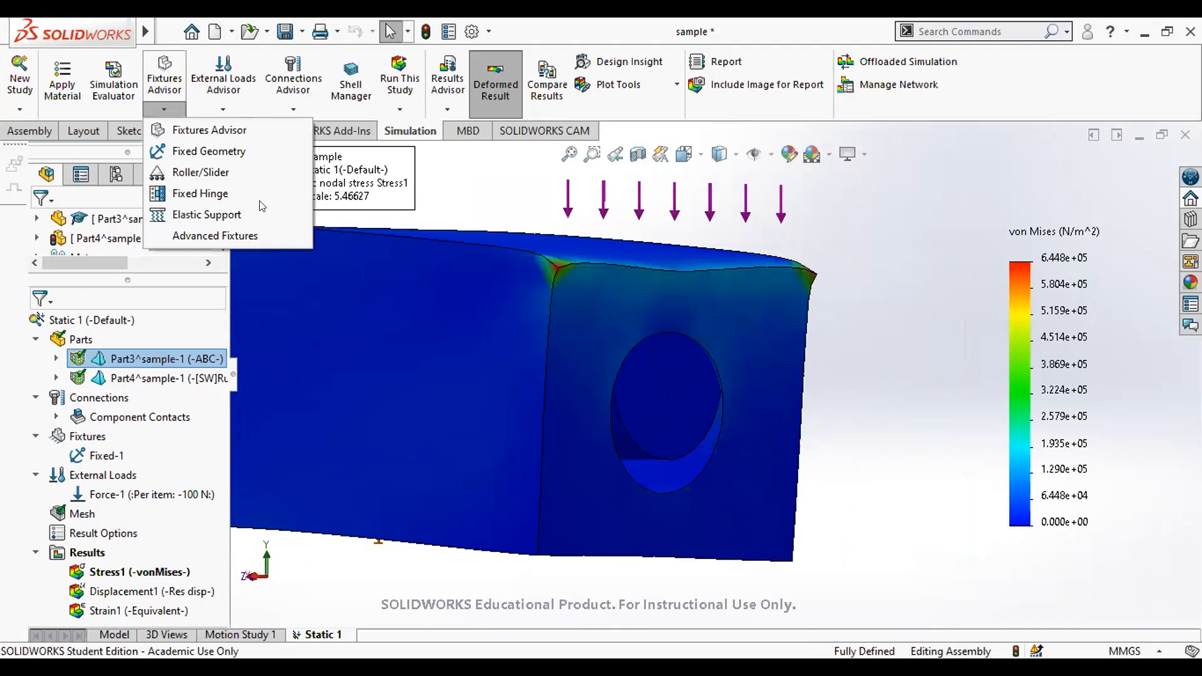
left_click(102, 458)
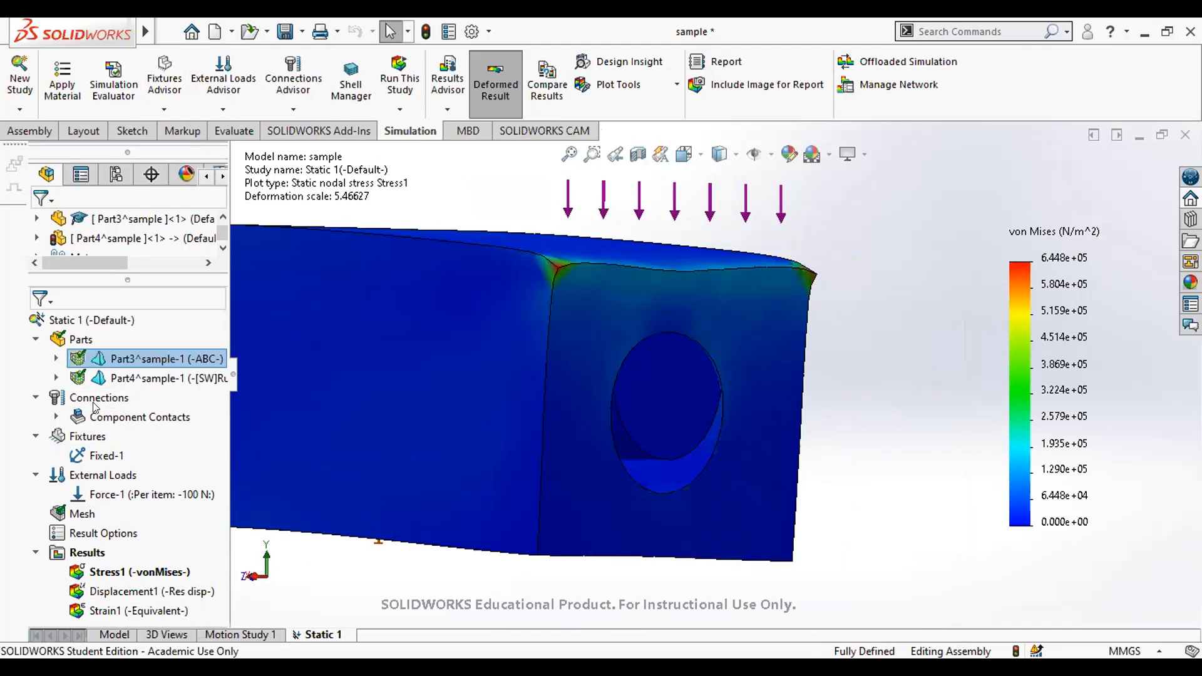
right_click(133, 419)
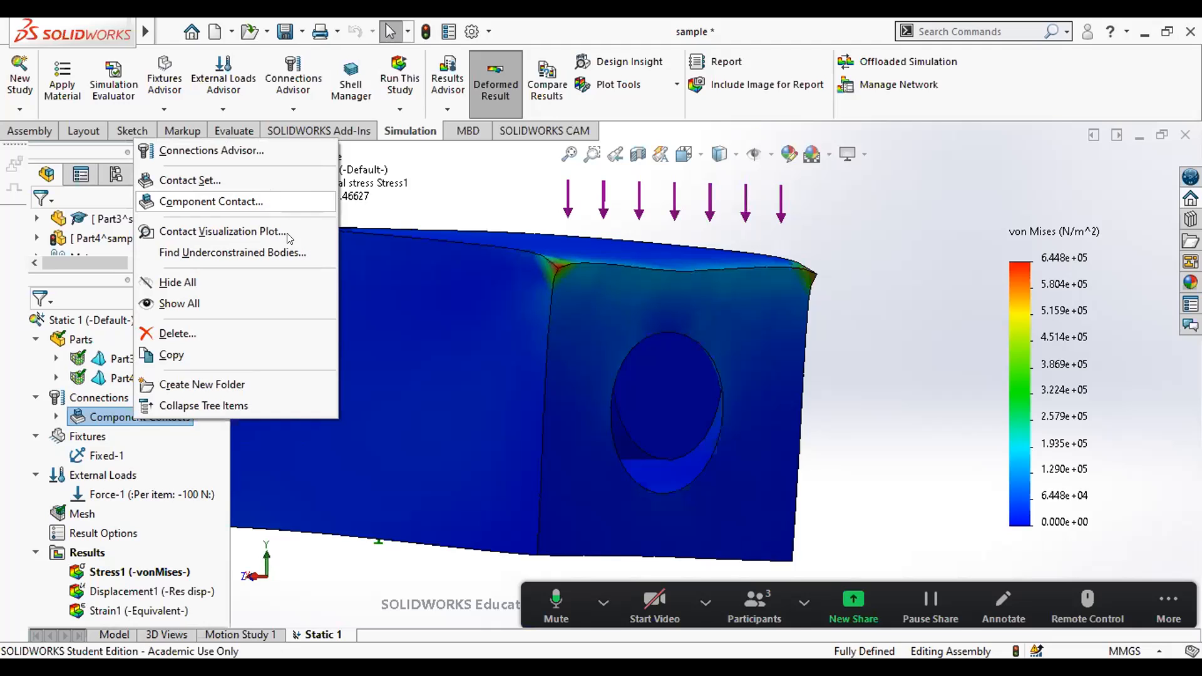
left_click(190, 181)
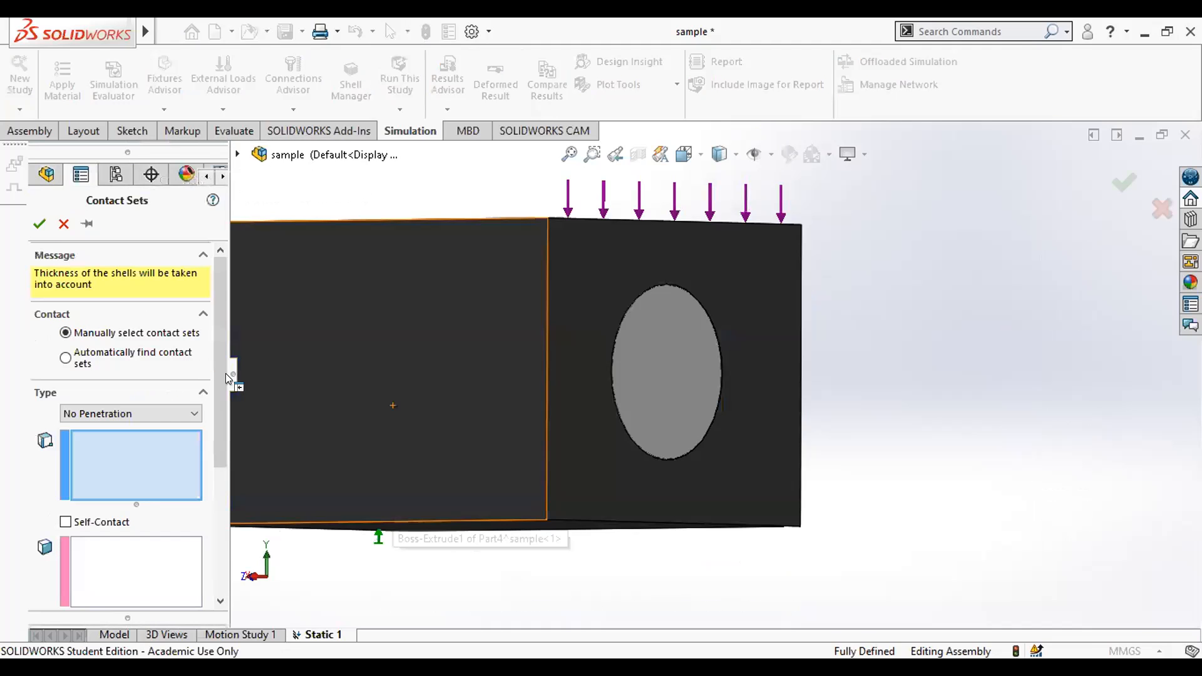
scroll(210, 441, "down", 3)
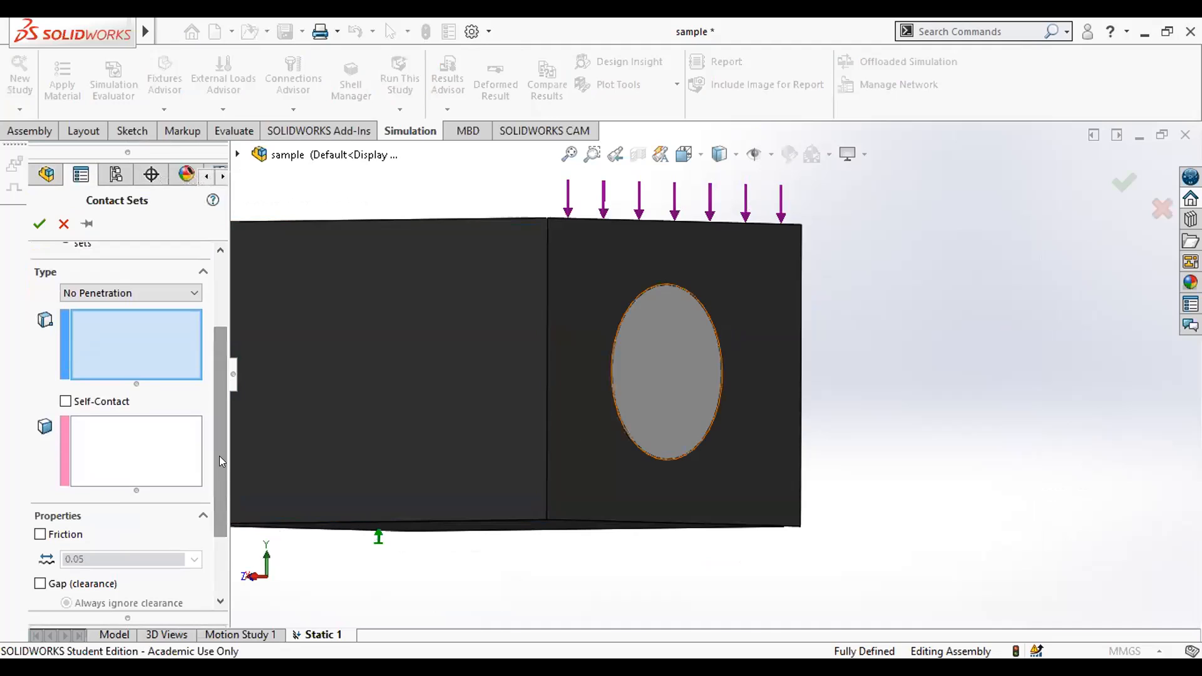
scroll(148, 507, "down", 3)
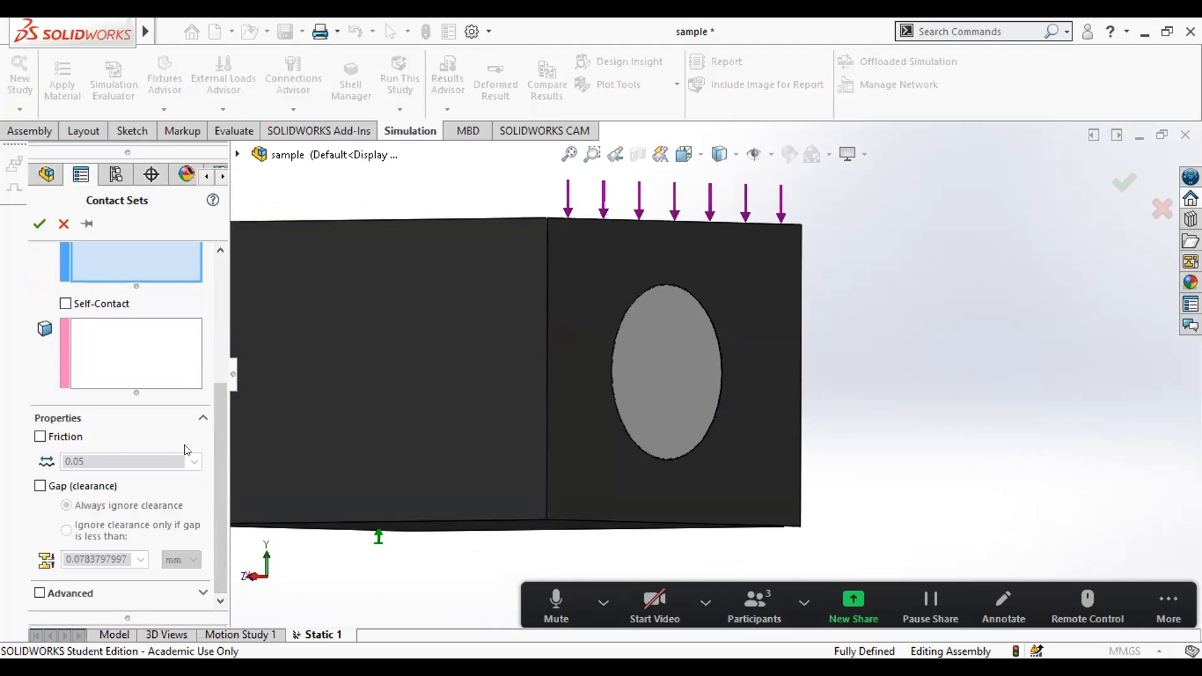
left_click(205, 445)
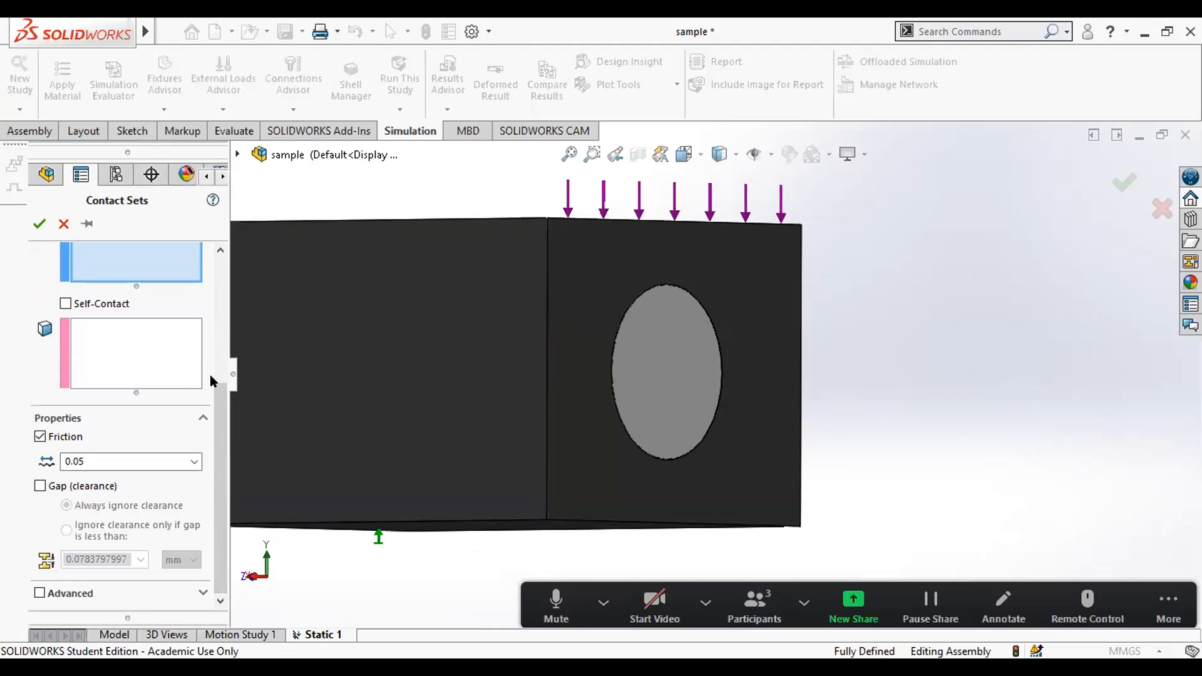
Review the contact set's settings and try the gap (clearance) option
scroll(218, 321, "up", 2)
scroll(216, 468, "up", 4)
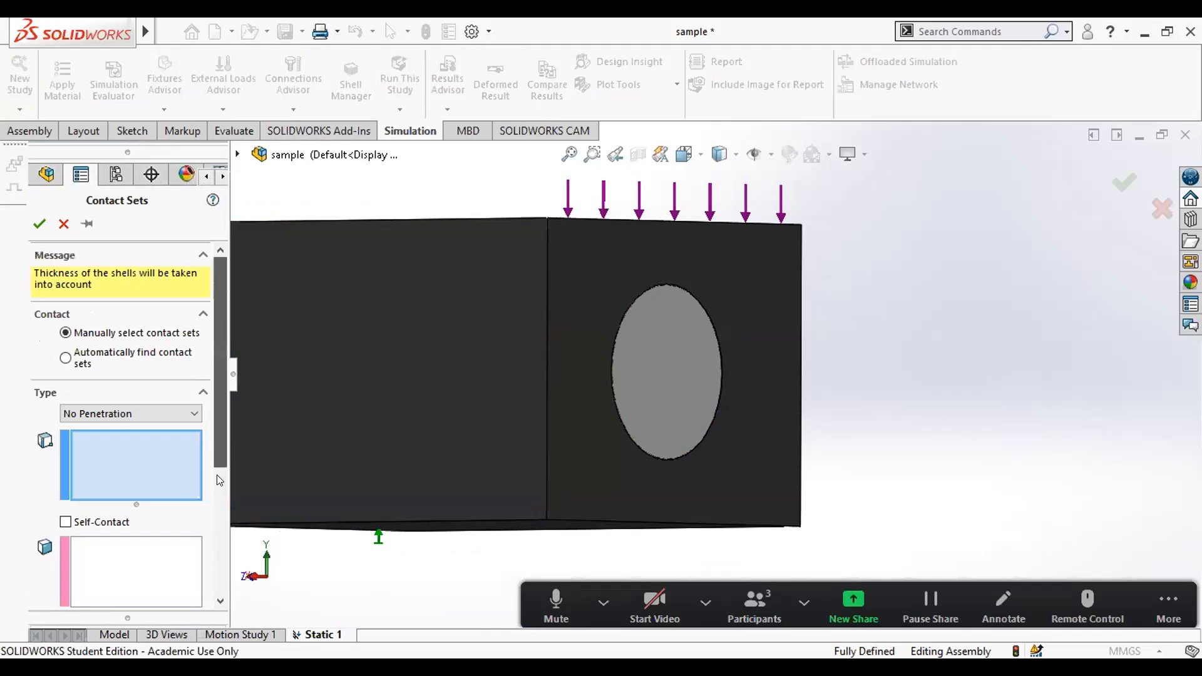
scroll(218, 481, "down", 6)
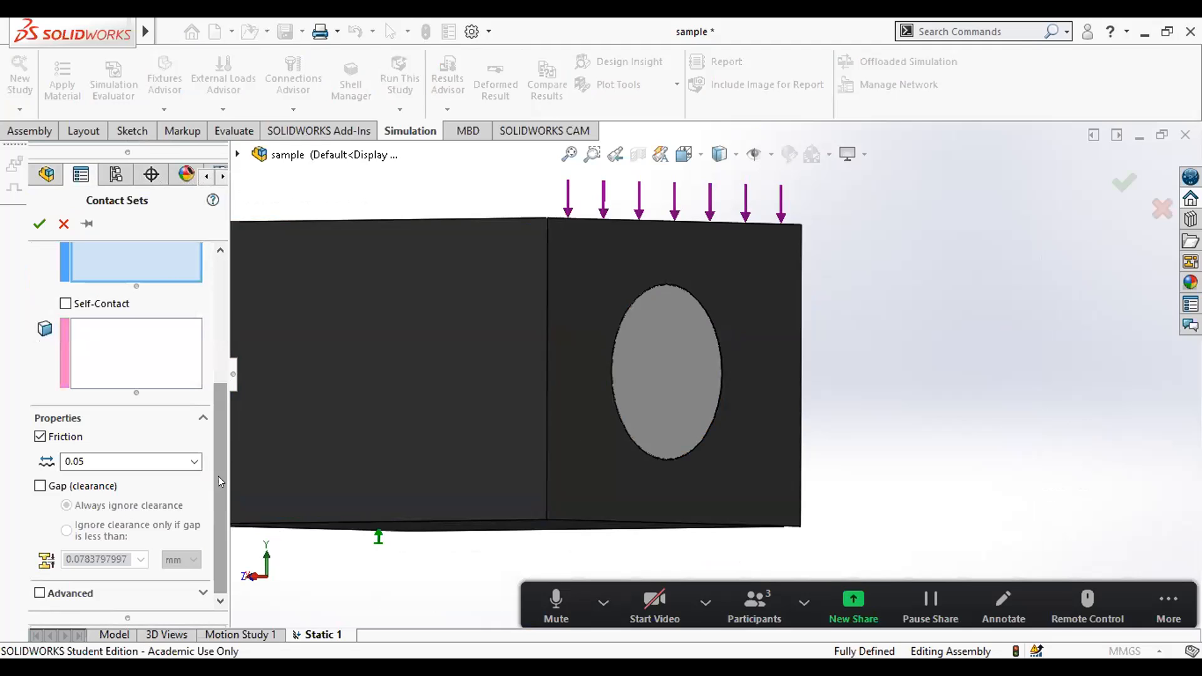
left_click(40, 485)
left_click(40, 485)
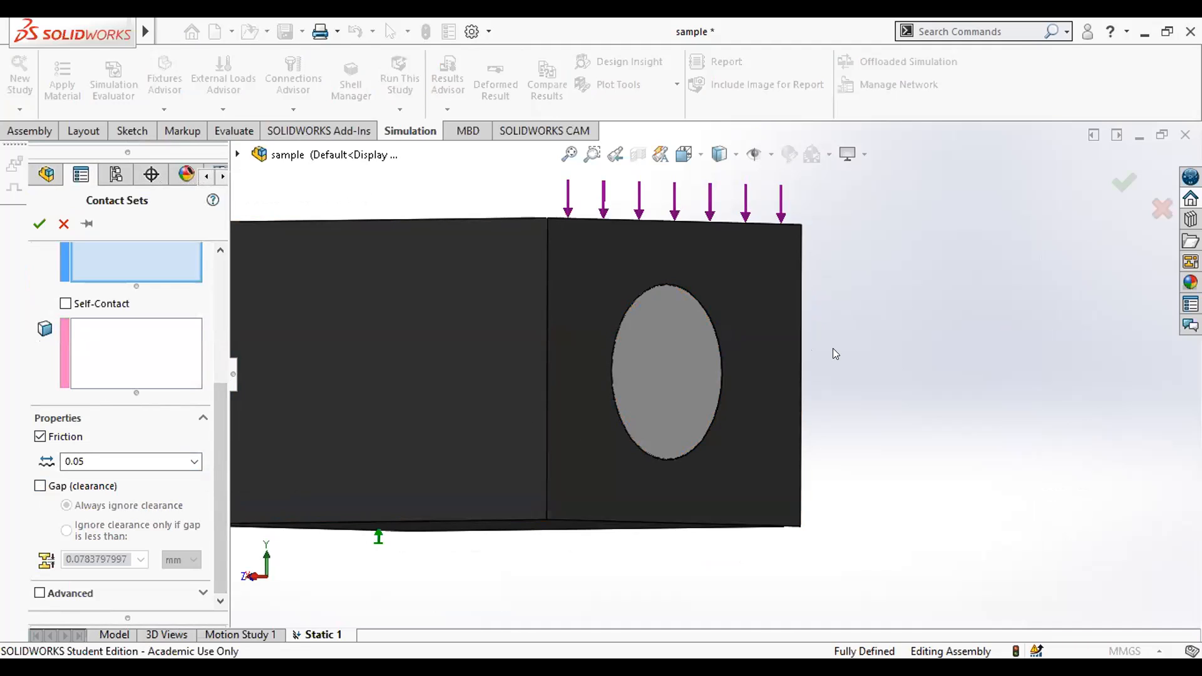
scroll(713, 369, "up", 3)
scroll(713, 400, "down", 3)
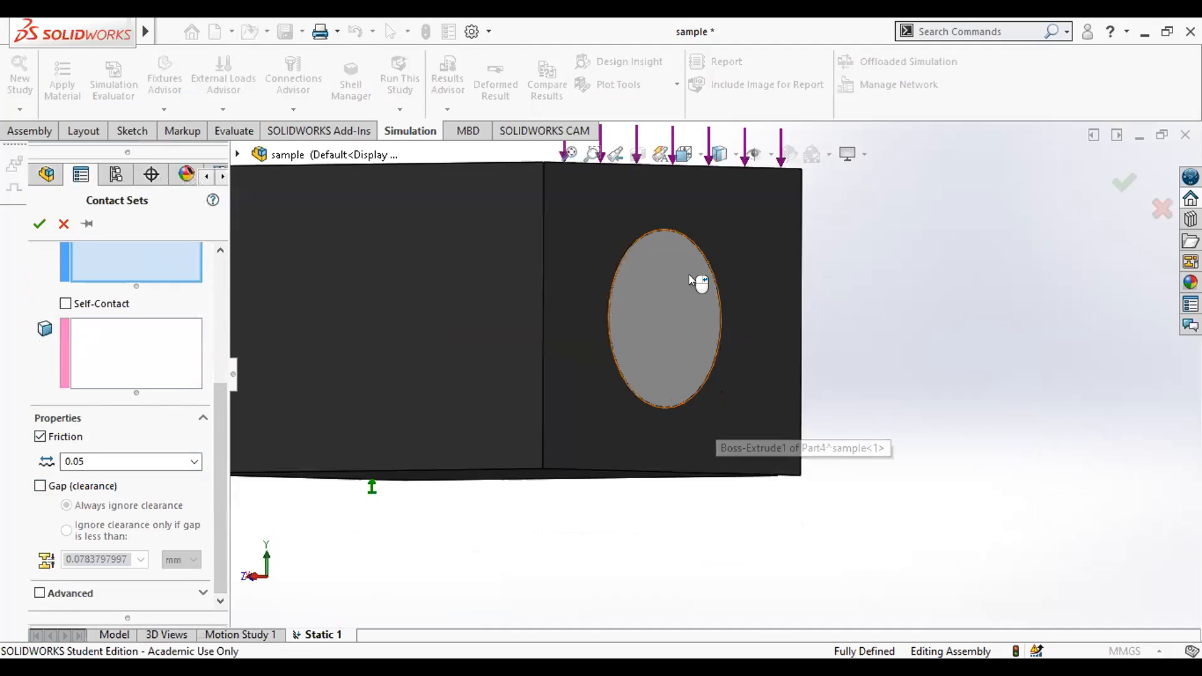
left_click(613, 282)
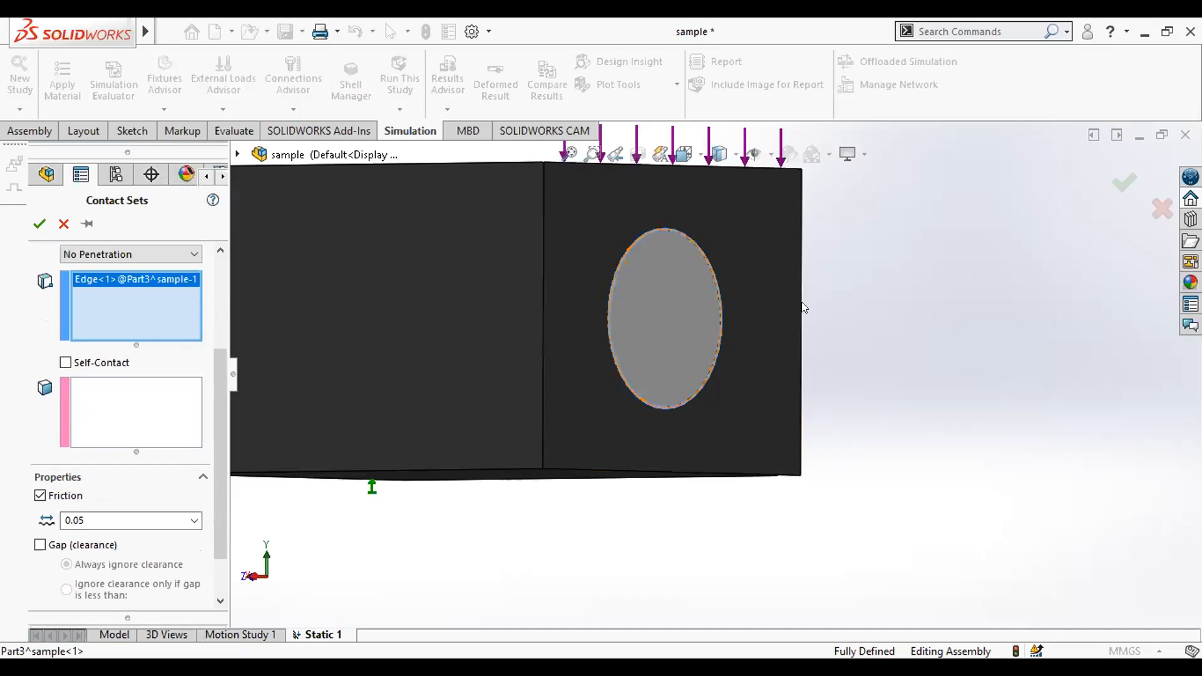
left_click(722, 316)
Hide the block and select the cylinder's outer cylindrical face as the first face of the contact set
scroll(734, 165, "up", 3)
mouse_move(720, 218)
middle_mouse_down()
mouse_move(733, 165)
mouse_move(570, 223)
middle_mouse_up()
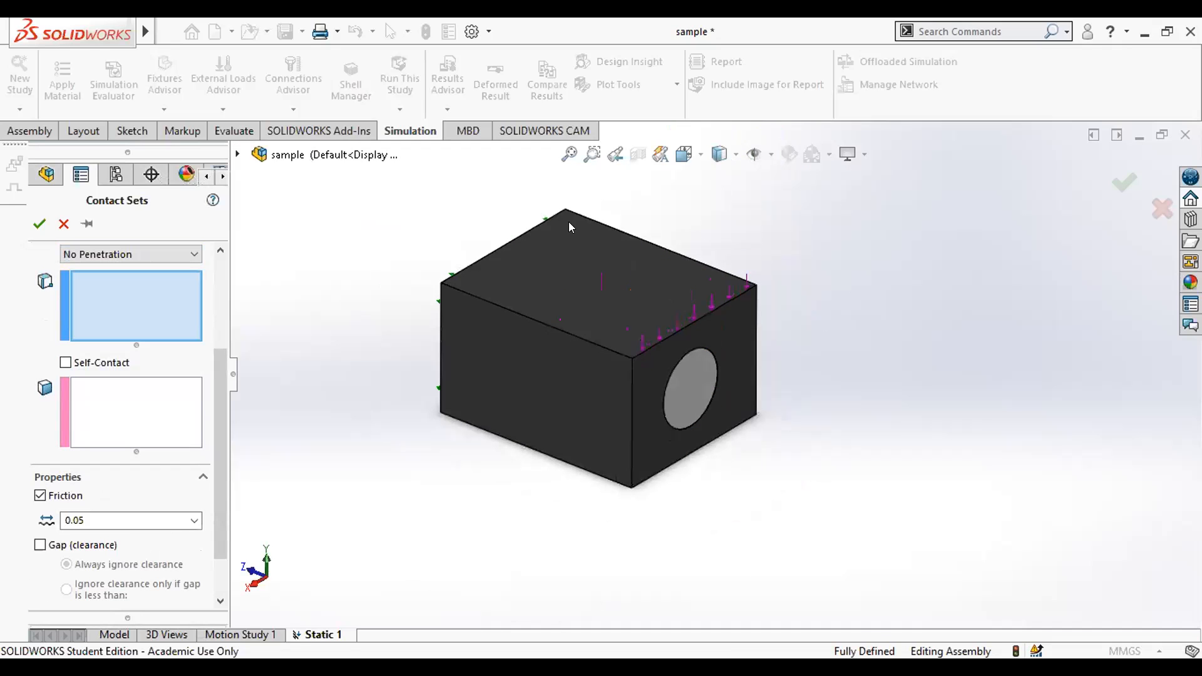
right_click(571, 226)
left_click(612, 389)
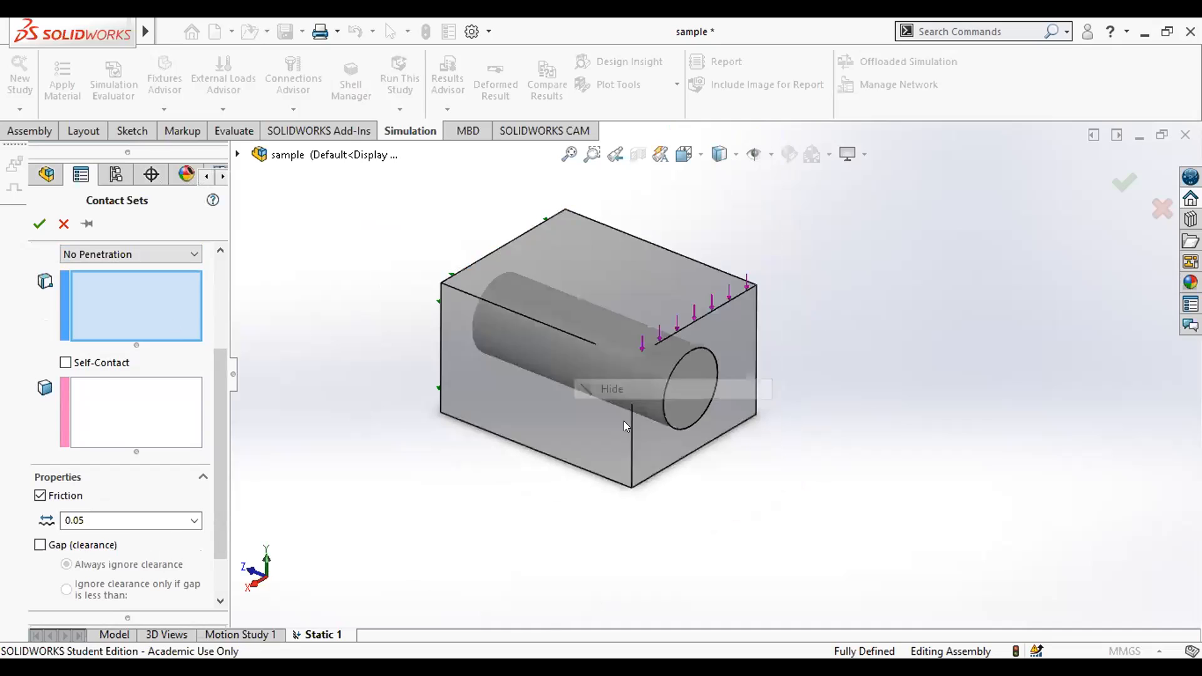
left_click(579, 376)
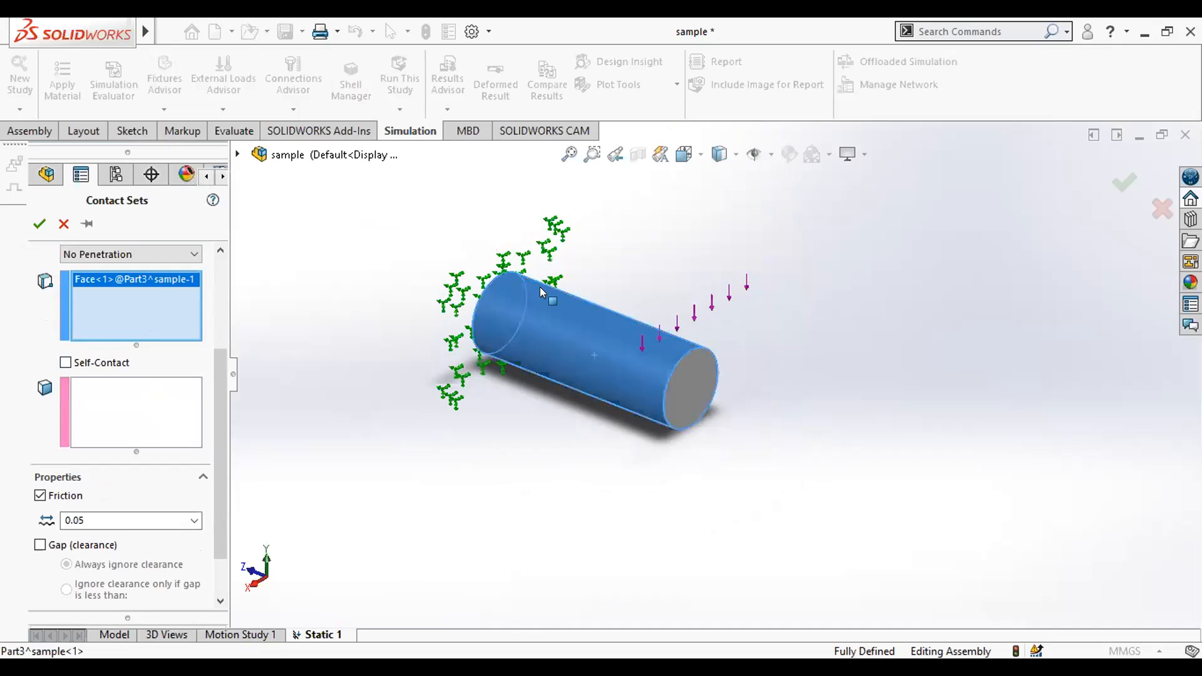
With the block shown again and the cylinder hidden, select the hole's inner face as the second contact face and apply the contact set
left_click(238, 154)
right_click(318, 331)
left_click(350, 343)
right_click(348, 309)
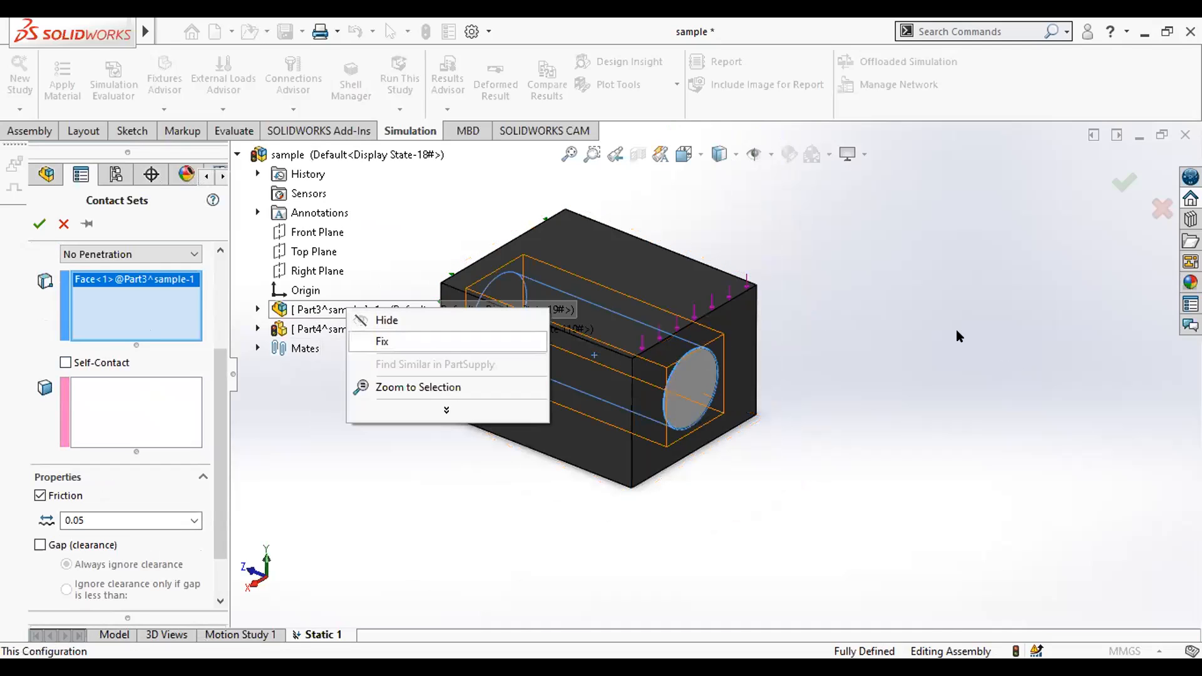
left_click(383, 319)
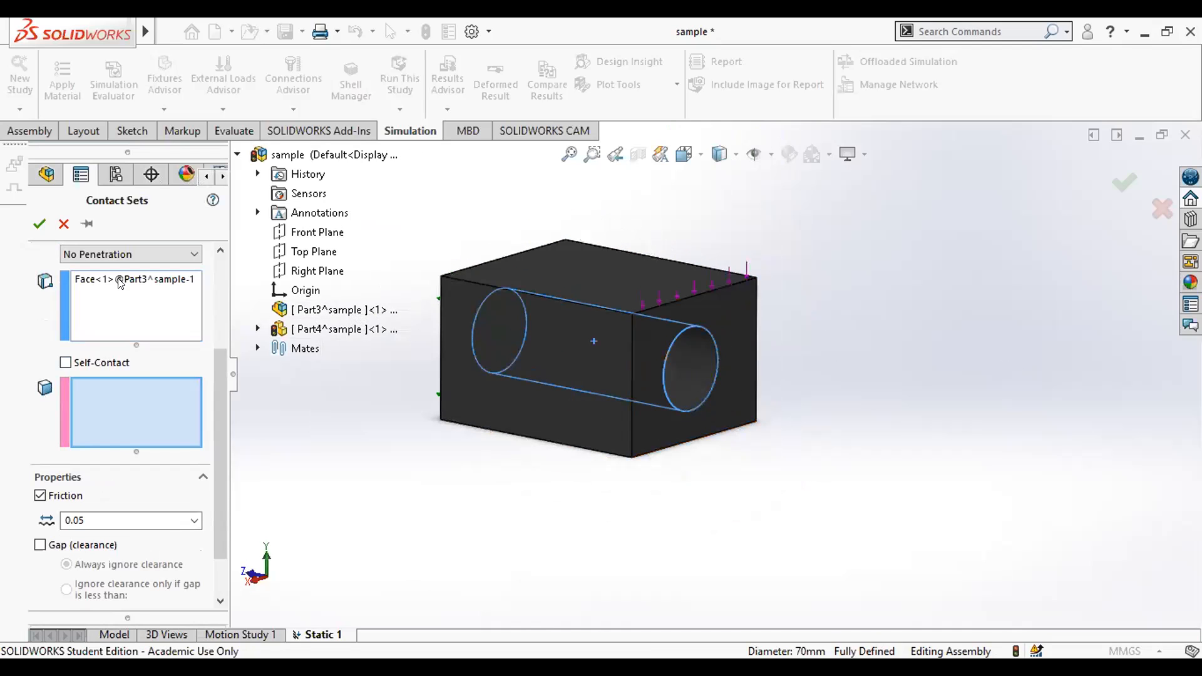
left_click(692, 373)
left_click(39, 224)
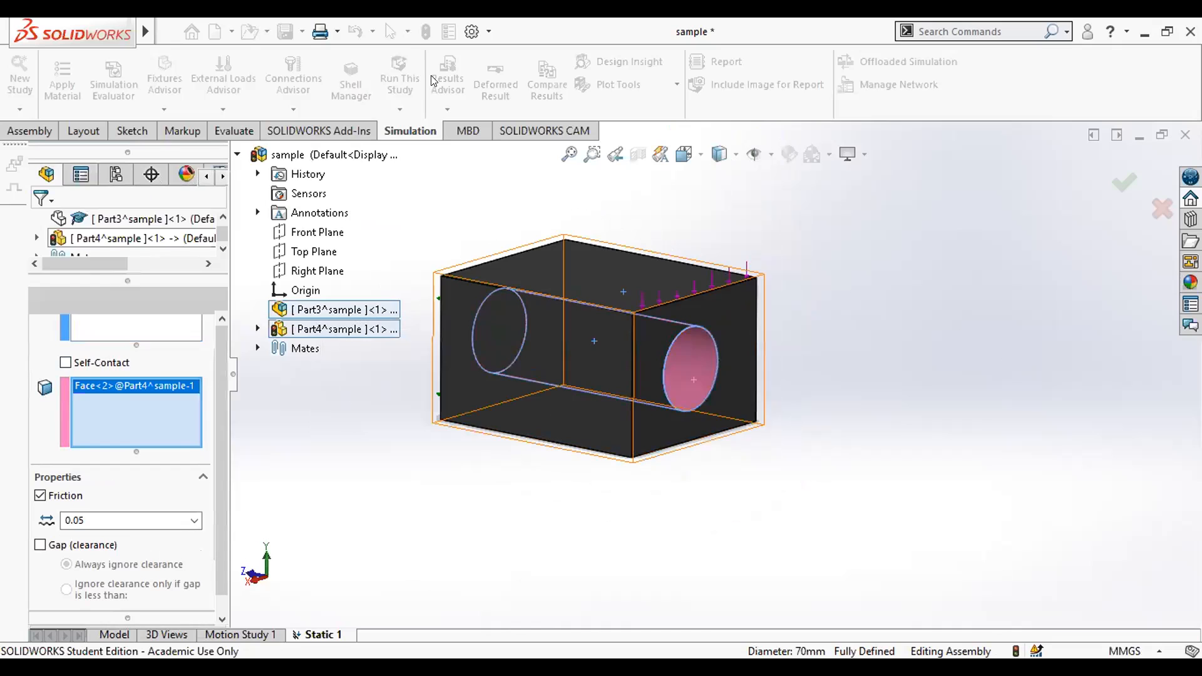